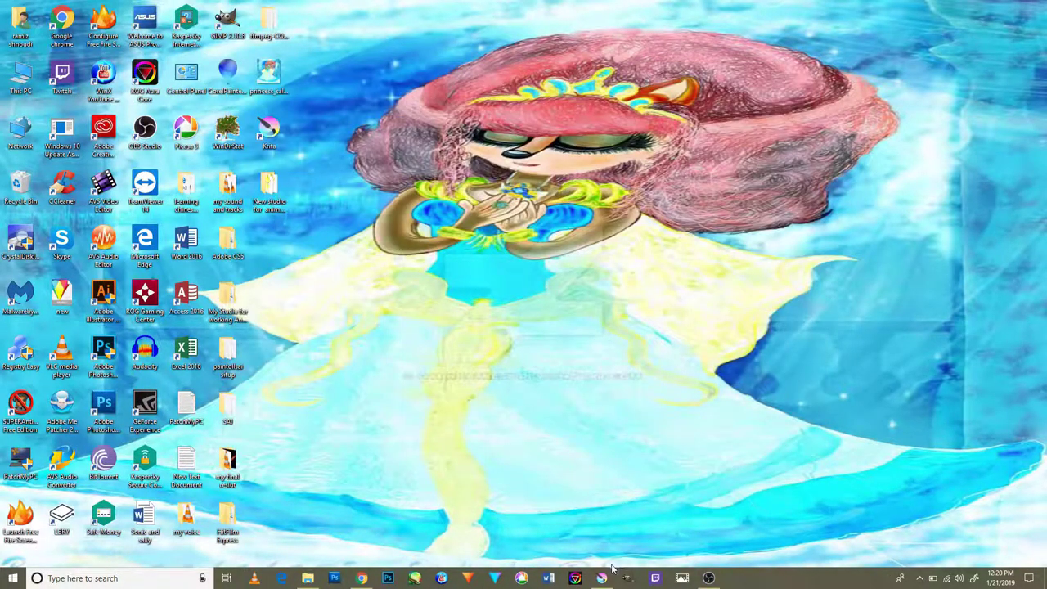
# Step: Bring the Sonic RS project 04 drawing to the front in Krita and zoom the canvas
pyautogui.click(602, 579)
pyautogui.scroll(-2, 532, 416)
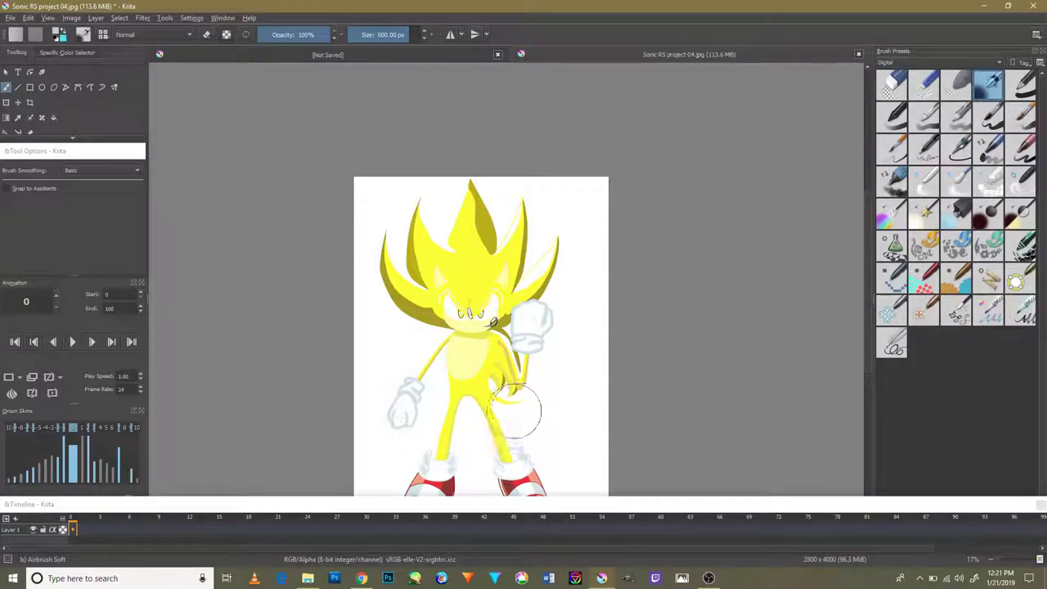
pyautogui.scroll(-2, 603, 215)
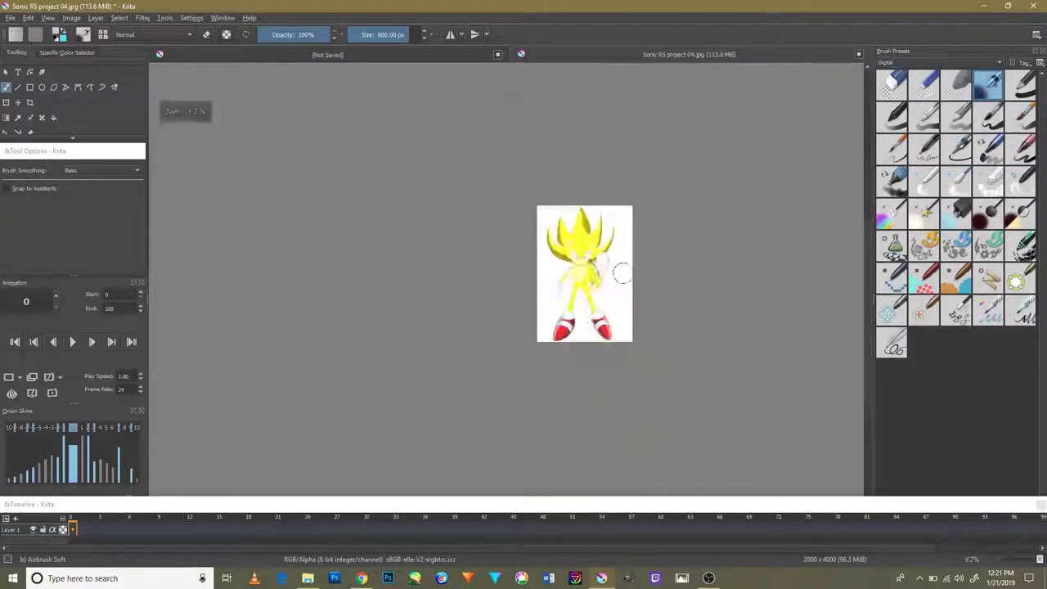
pyautogui.scroll(5, 622, 275)
# Step: Pick yellow on the pop-up palette's hue ring, set the brush to 215 px, and show Settings > Dockers
pyautogui.rightClick(513, 250)
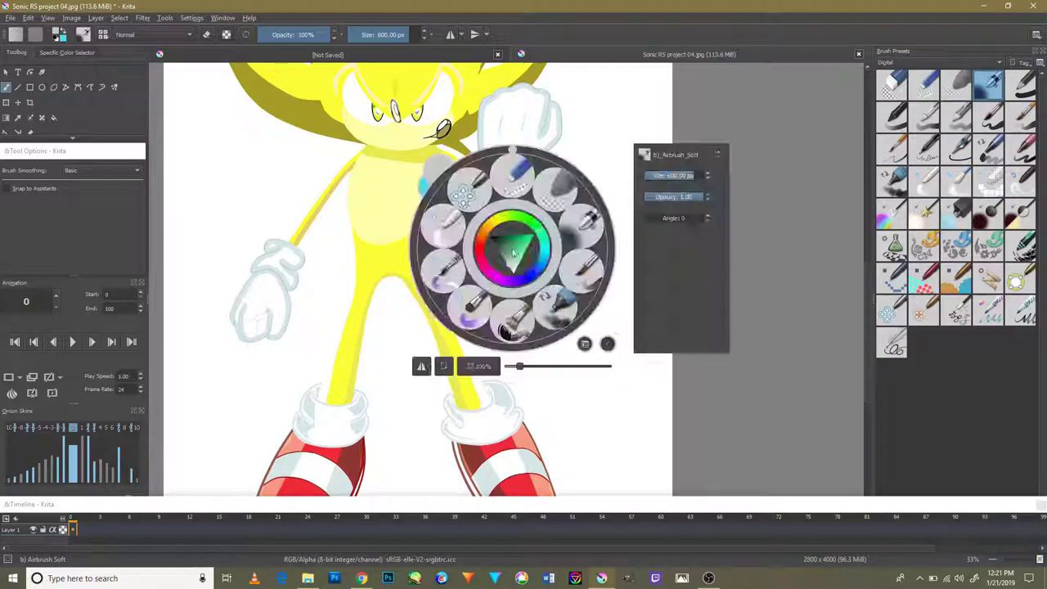
pyautogui.moveTo(510, 228); pyautogui.dragTo(495, 227)
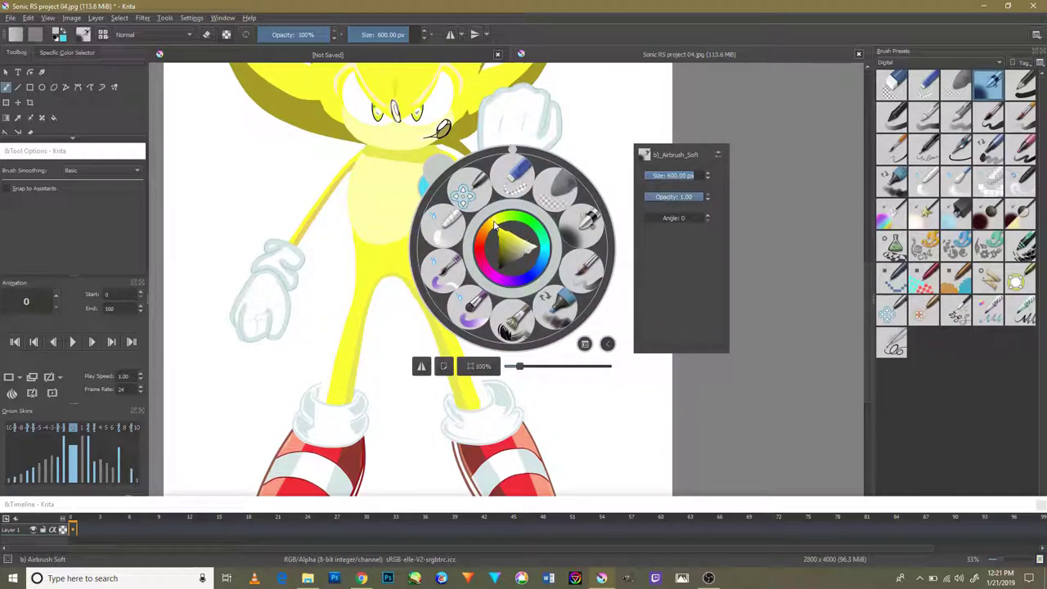
pyautogui.click(589, 253)
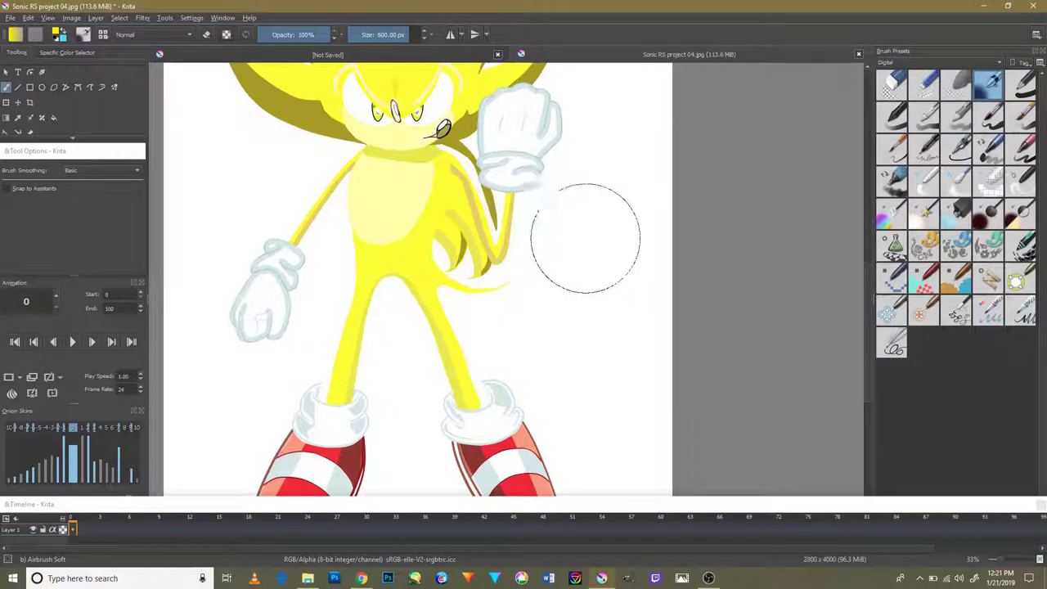
pyautogui.moveTo(575, 234); pyautogui.dragTo(434, 213)
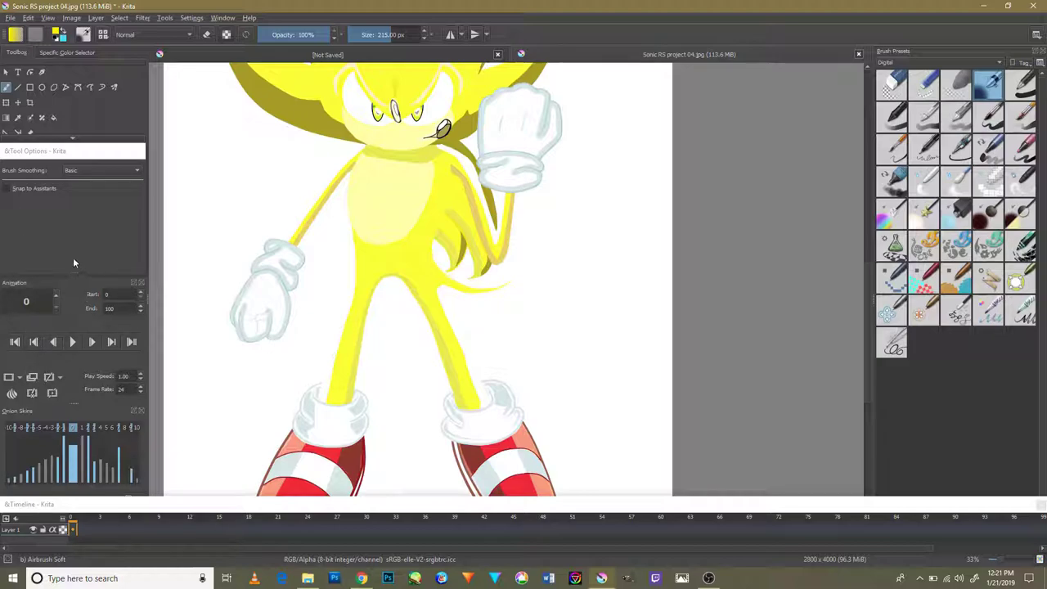
pyautogui.click(221, 18)
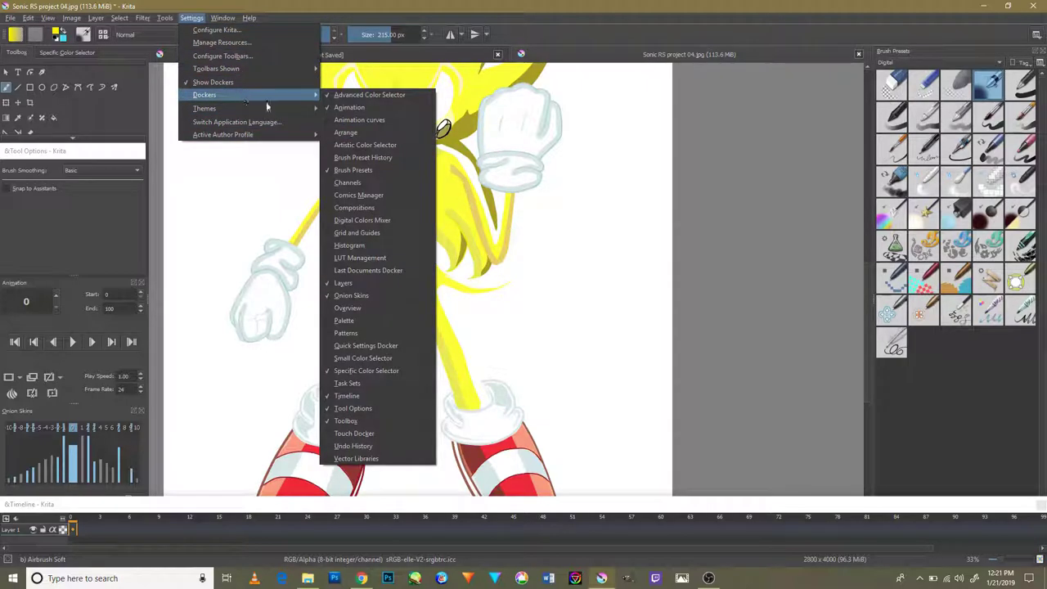
# Step: Close the docker list and shrink the Tool Options docker to reveal the Advanced Color Selector
pyautogui.moveTo(204, 95)
pyautogui.click(163, 264)
pyautogui.click(54, 54)
pyautogui.click(18, 52)
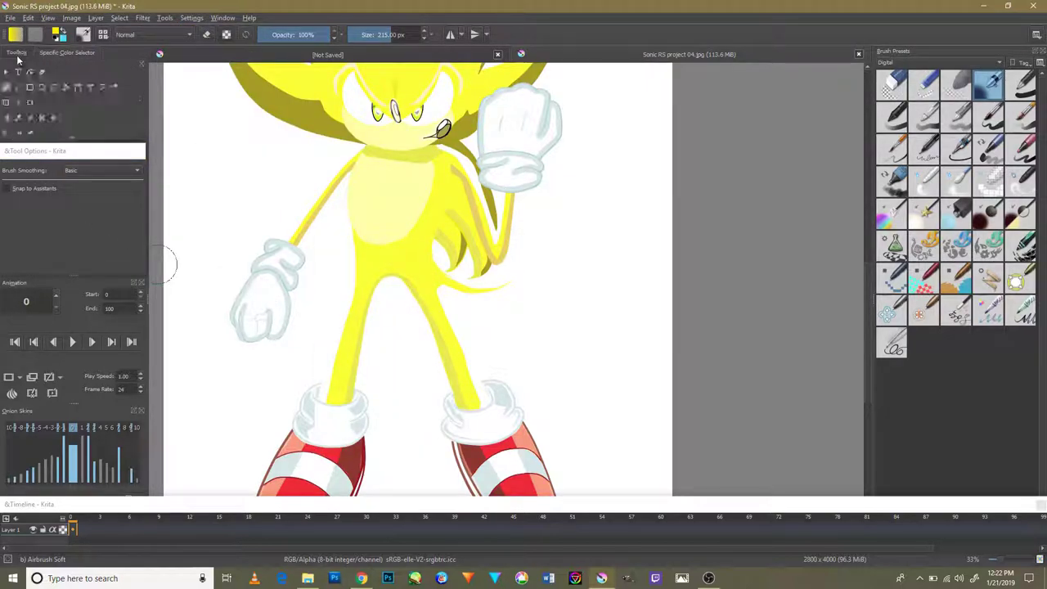
pyautogui.moveTo(80, 276); pyautogui.dragTo(89, 160)
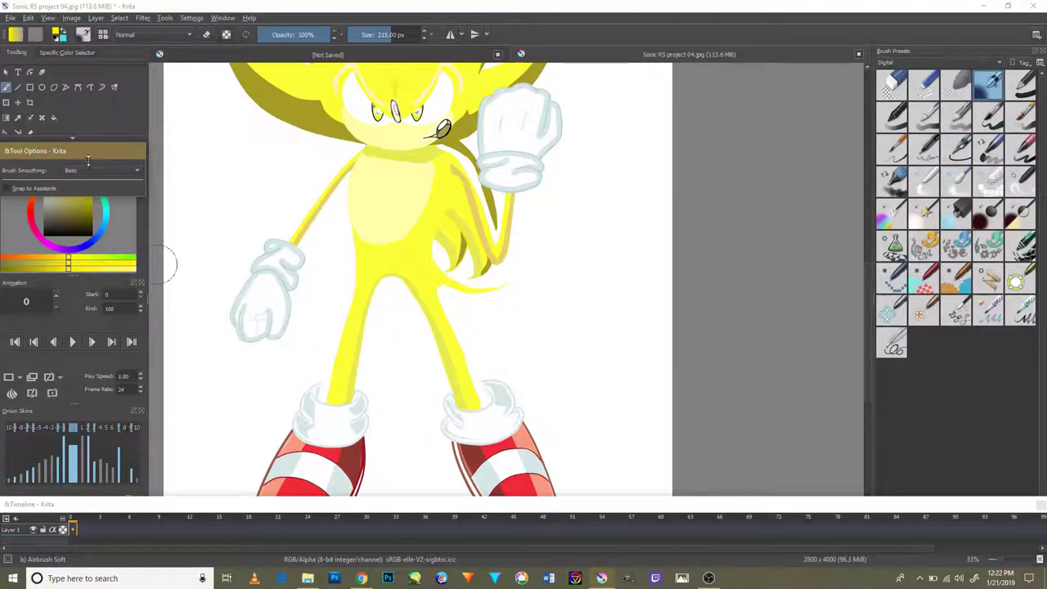
pyautogui.click(45, 365)
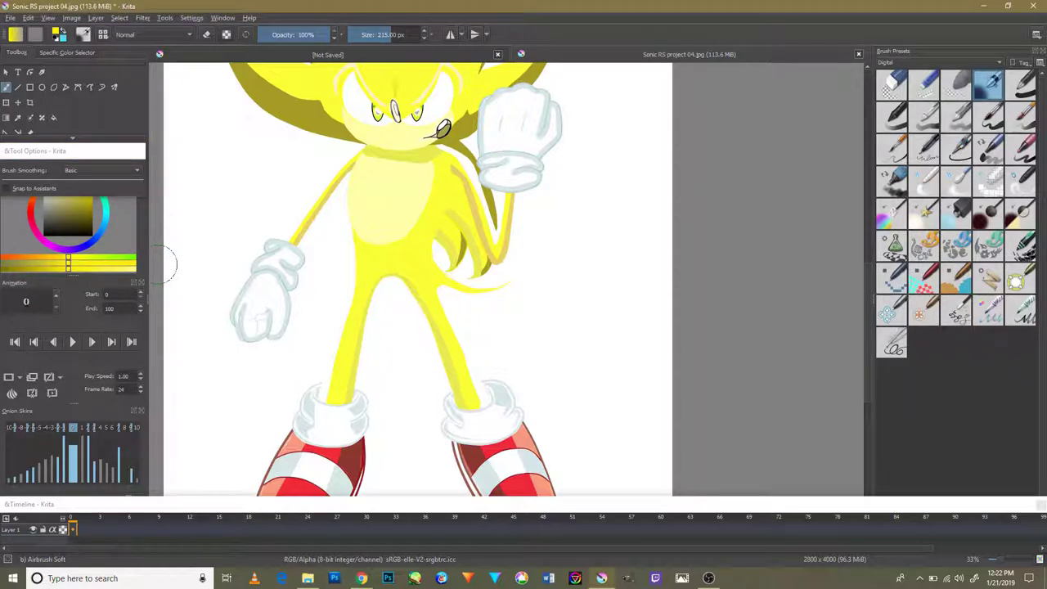
pyautogui.scroll(-3, 164, 263)
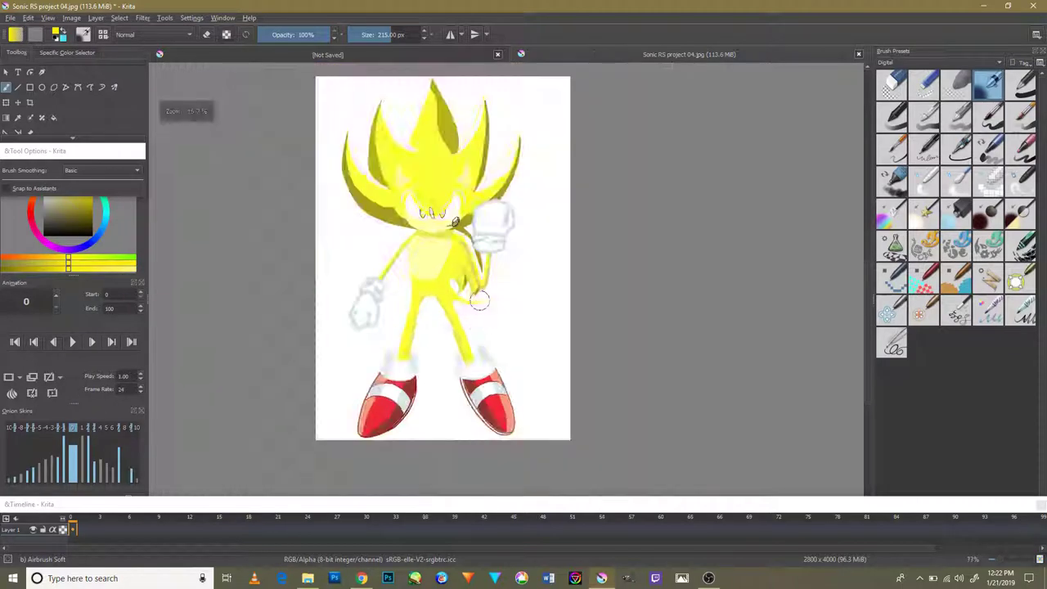
pyautogui.scroll(3, 503, 316)
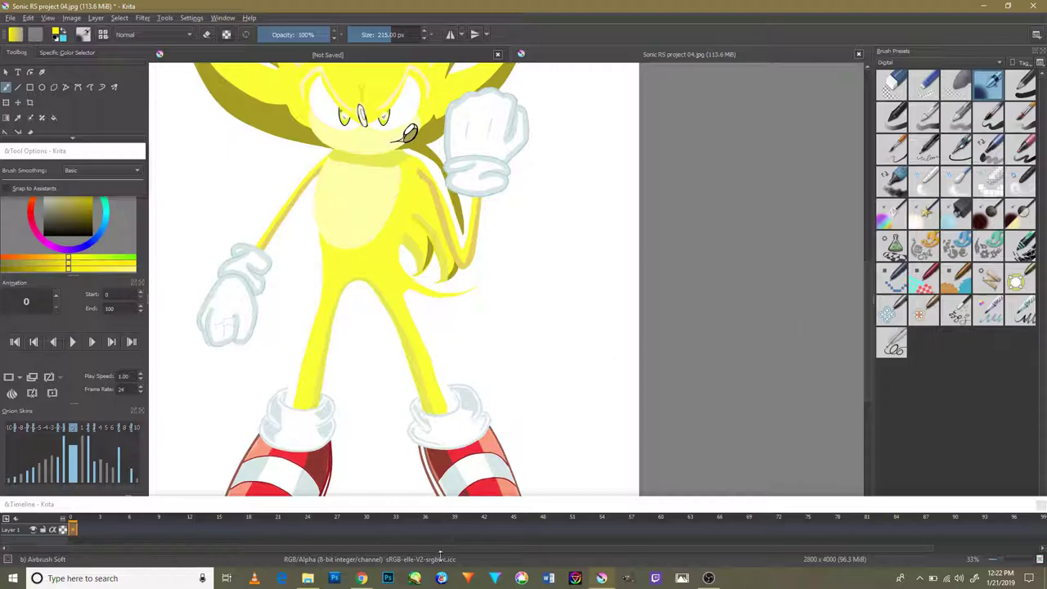
pyautogui.click(361, 577)
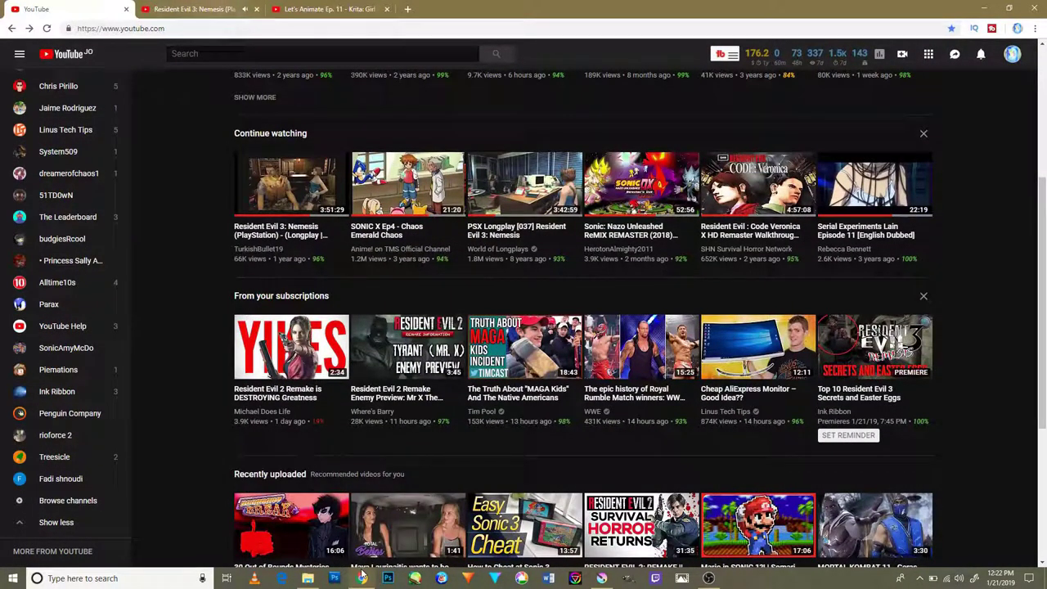
pyautogui.hotkey('ctrl', 'Tab')
pyautogui.hotkey('ctrl', 'Tab')
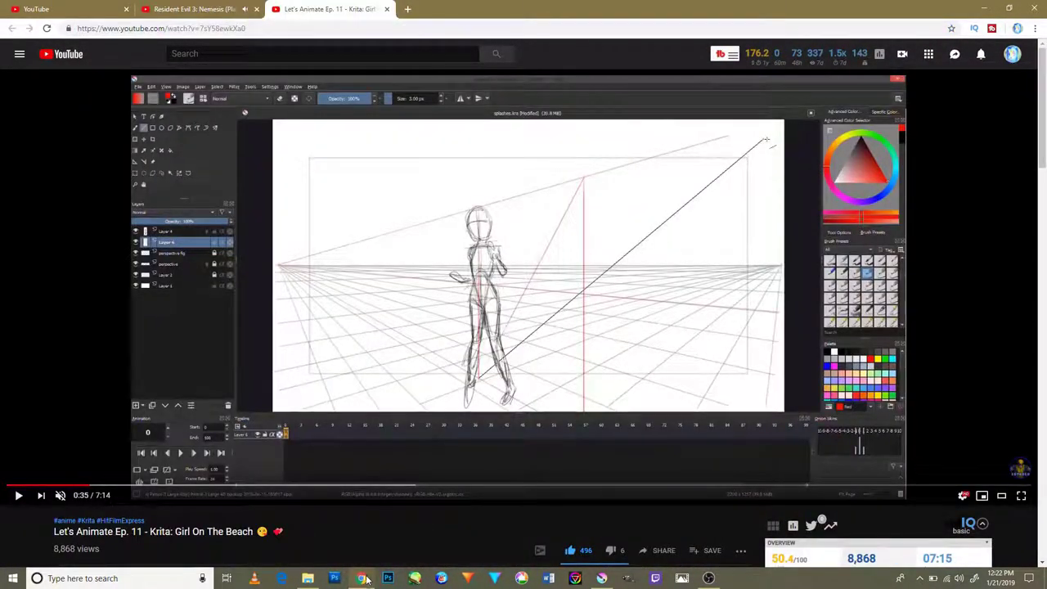
pyautogui.scroll(-3, 1043, 107)
pyautogui.scroll(3, 1043, 106)
pyautogui.hotkey('ctrl', 'shift', 'Tab')
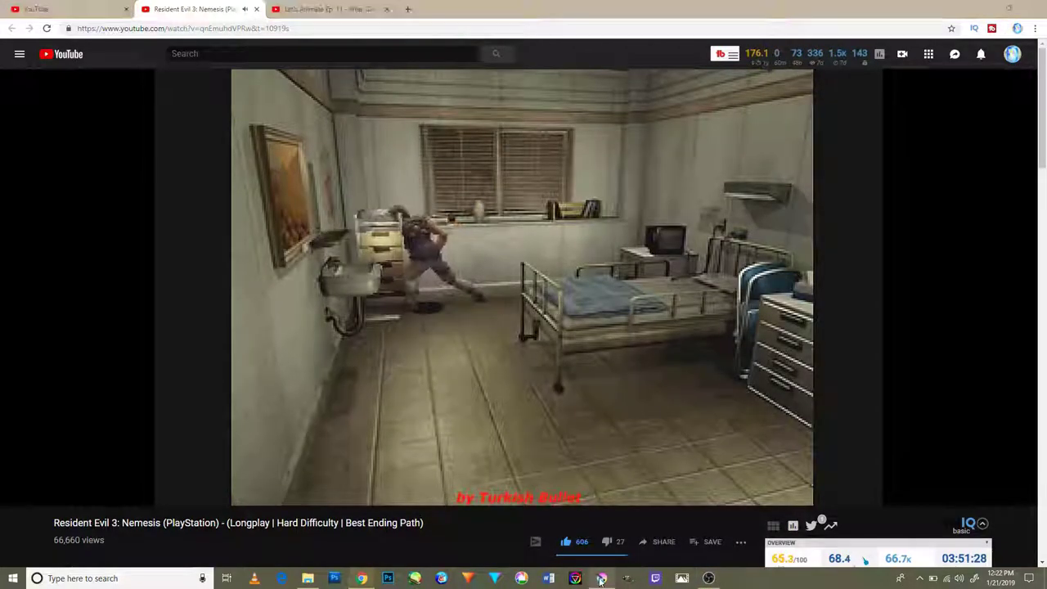
pyautogui.click(601, 578)
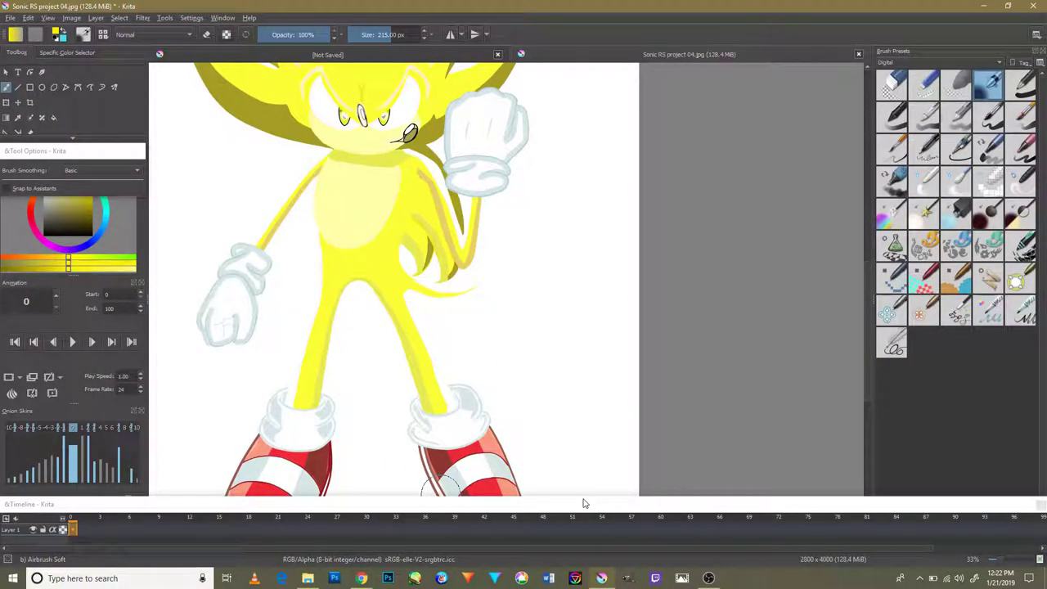
# Step: Select the Basic-1 brush preset in Brush Presets, giving a 40 px brush
pyautogui.press('/')
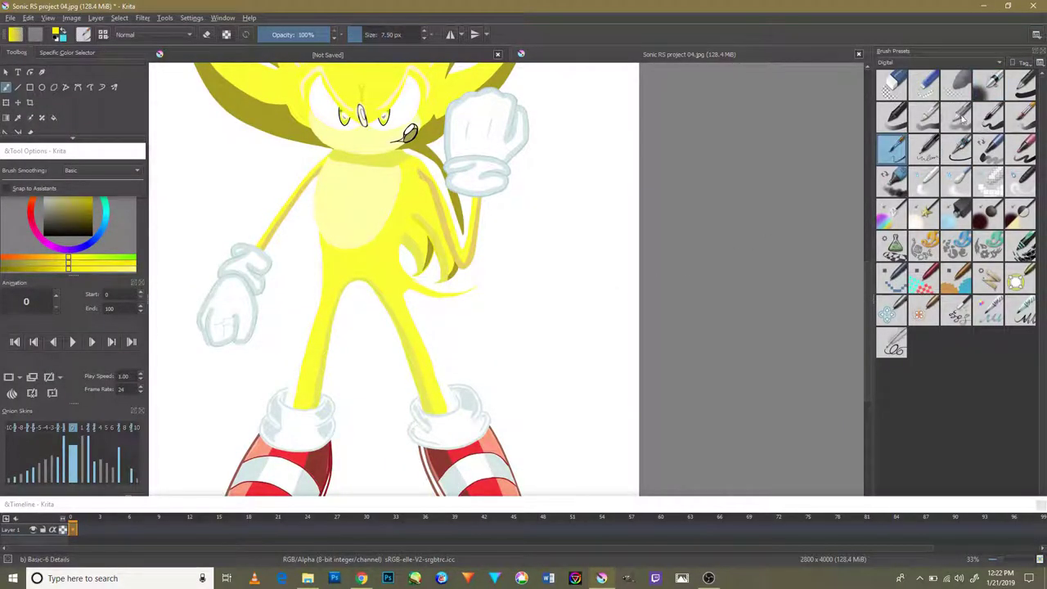
pyautogui.click(1028, 94)
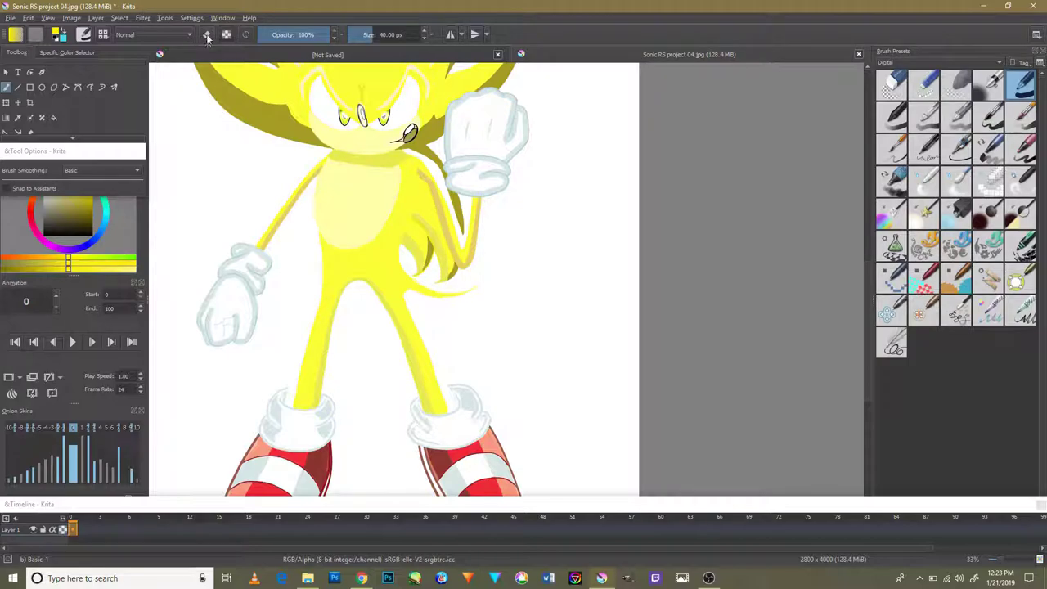
# Step: Erase the white background on the right side, from the shoes past the fist up to the hair
pyautogui.moveTo(577, 374)
pyautogui.mouseDown()
pyautogui.moveTo(598, 348)
pyautogui.moveTo(611, 256)
pyautogui.mouseUp()
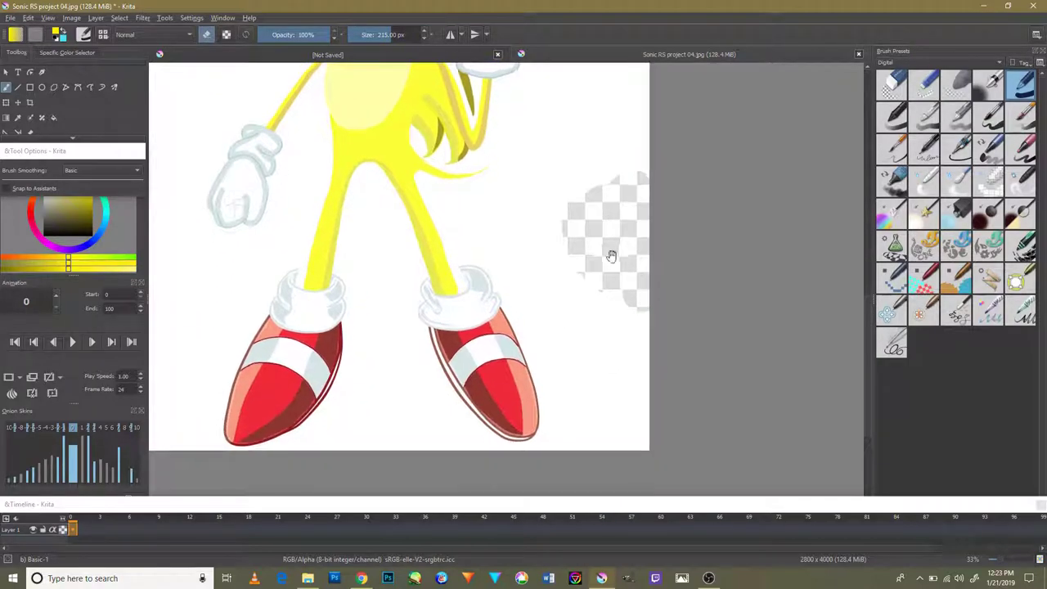
pyautogui.moveTo(643, 432); pyautogui.dragTo(572, 385)
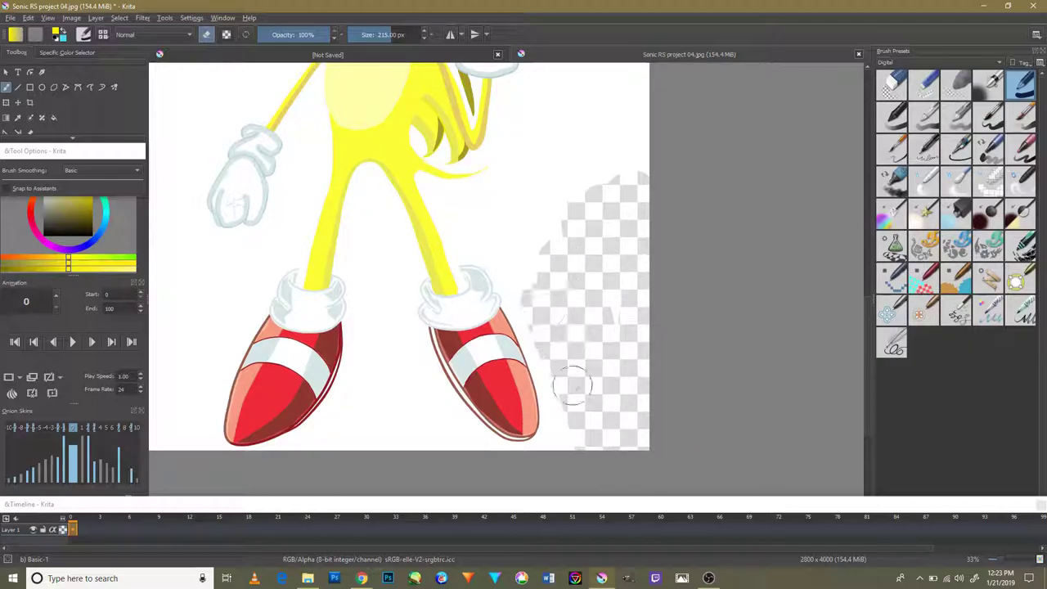
pyautogui.moveTo(487, 448); pyautogui.dragTo(388, 430)
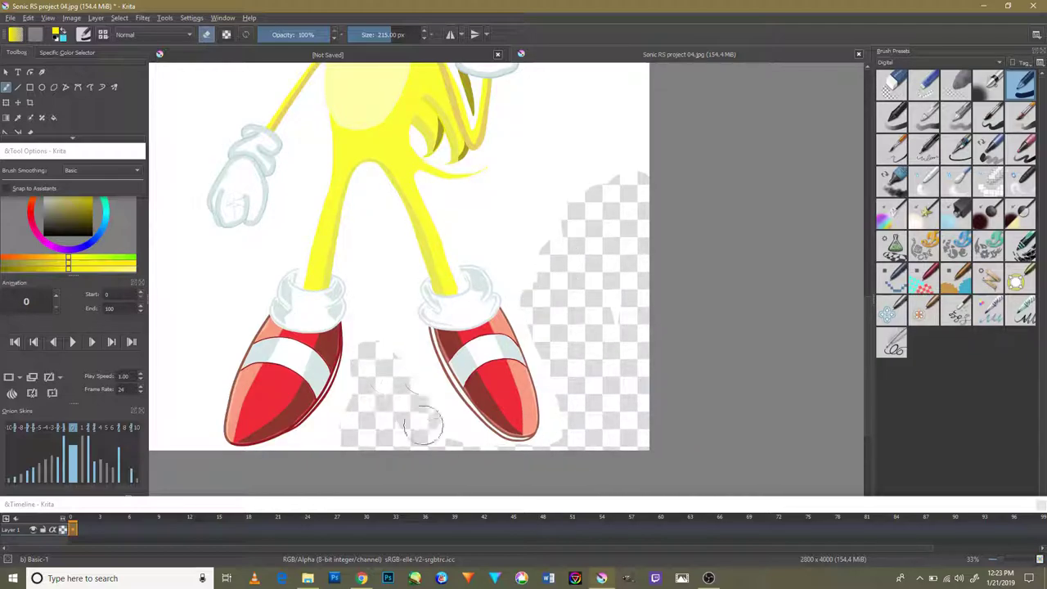
pyautogui.scroll(3, 478, 381)
pyautogui.moveTo(617, 368)
pyautogui.mouseDown()
pyautogui.moveTo(589, 402)
pyautogui.moveTo(496, 341)
pyautogui.moveTo(631, 300)
pyautogui.moveTo(655, 221)
pyautogui.moveTo(598, 205)
pyautogui.moveTo(568, 218)
pyautogui.moveTo(537, 261)
pyautogui.mouseUp()
pyautogui.moveTo(626, 268); pyautogui.dragTo(622, 412)
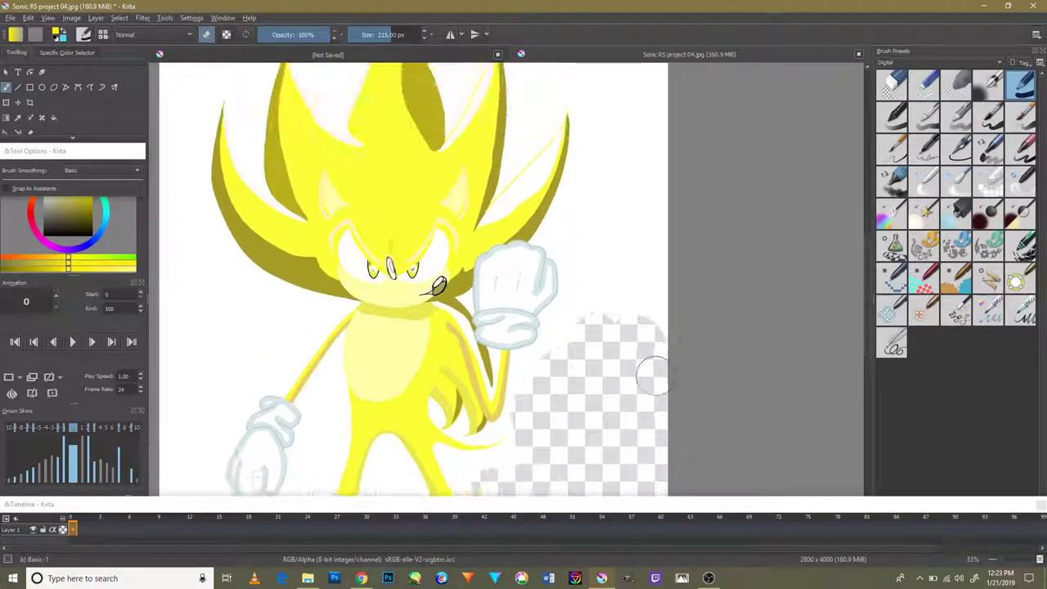
pyautogui.moveTo(661, 196)
pyautogui.mouseDown()
pyautogui.moveTo(589, 276)
pyautogui.moveTo(580, 449)
pyautogui.mouseUp()
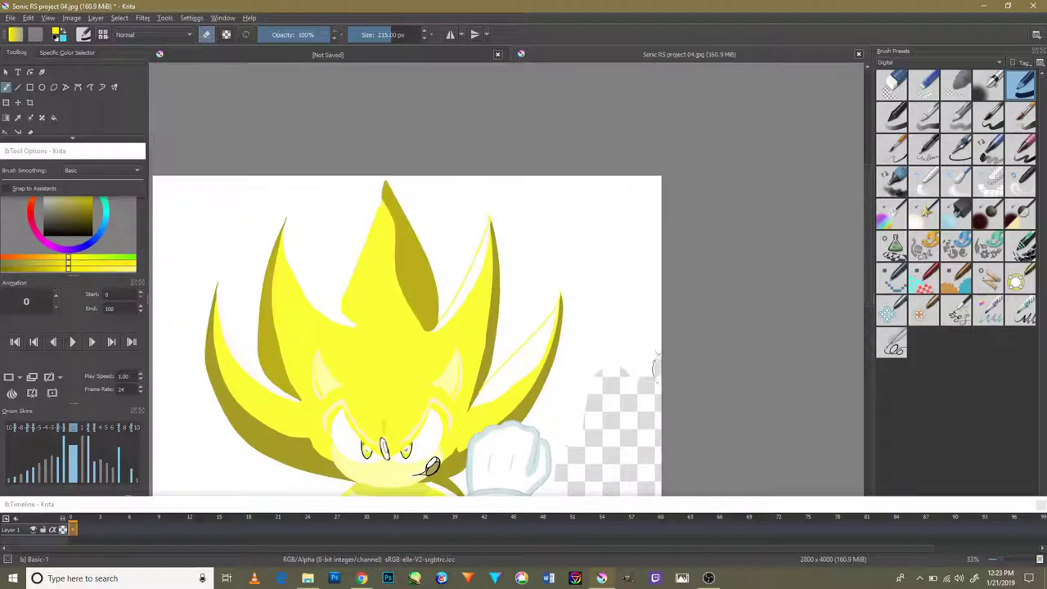
pyautogui.moveTo(646, 245)
pyautogui.mouseDown()
pyautogui.moveTo(631, 288)
pyautogui.moveTo(631, 152)
pyautogui.moveTo(599, 408)
pyautogui.moveTo(577, 416)
pyautogui.moveTo(596, 355)
pyautogui.moveTo(601, 243)
pyautogui.moveTo(585, 164)
pyautogui.moveTo(562, 179)
pyautogui.moveTo(451, 183)
pyautogui.moveTo(478, 186)
pyautogui.mouseUp()
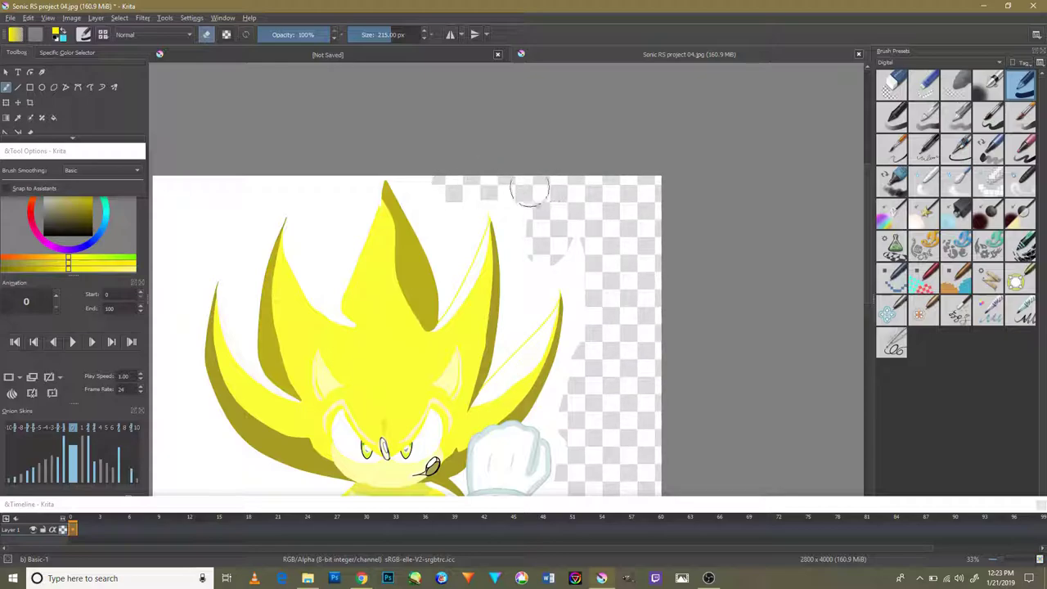
# Step: Erase the white above the hair and along the left edge beside the face
pyautogui.moveTo(420, 242); pyautogui.dragTo(512, 304)
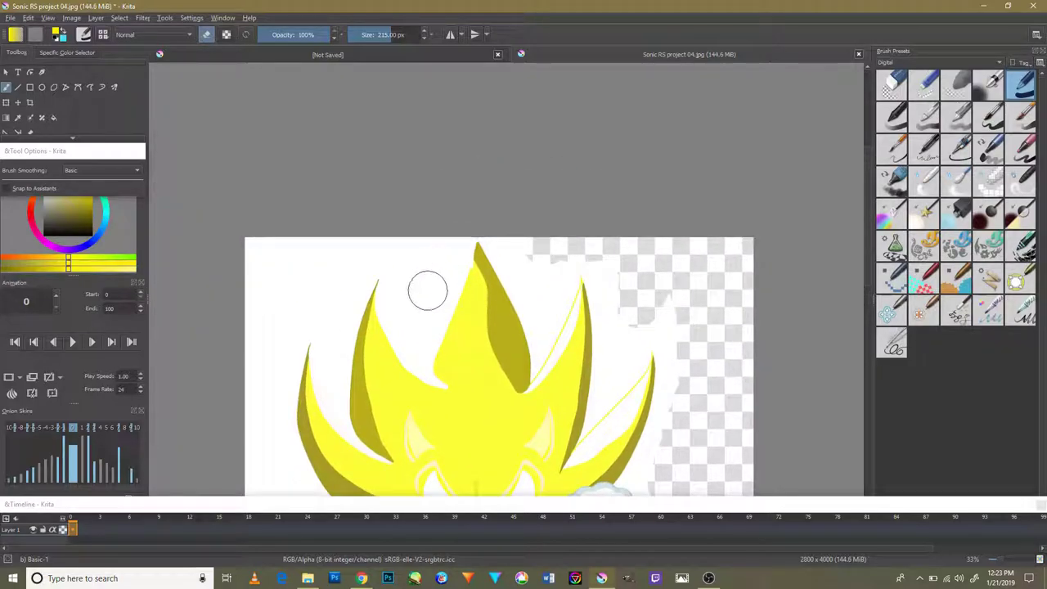
pyautogui.moveTo(428, 290)
pyautogui.mouseDown()
pyautogui.moveTo(423, 256)
pyautogui.moveTo(327, 226)
pyautogui.moveTo(273, 237)
pyautogui.moveTo(325, 245)
pyautogui.moveTo(267, 288)
pyautogui.mouseUp()
pyautogui.moveTo(322, 261)
pyautogui.mouseDown()
pyautogui.moveTo(252, 380)
pyautogui.moveTo(281, 308)
pyautogui.moveTo(340, 260)
pyautogui.mouseUp()
pyautogui.scroll(-3, 345, 352)
pyautogui.moveTo(282, 352)
pyautogui.mouseDown()
pyautogui.moveTo(270, 327)
pyautogui.moveTo(262, 233)
pyautogui.moveTo(250, 293)
pyautogui.moveTo(279, 409)
pyautogui.moveTo(294, 401)
pyautogui.moveTo(283, 363)
pyautogui.mouseUp()
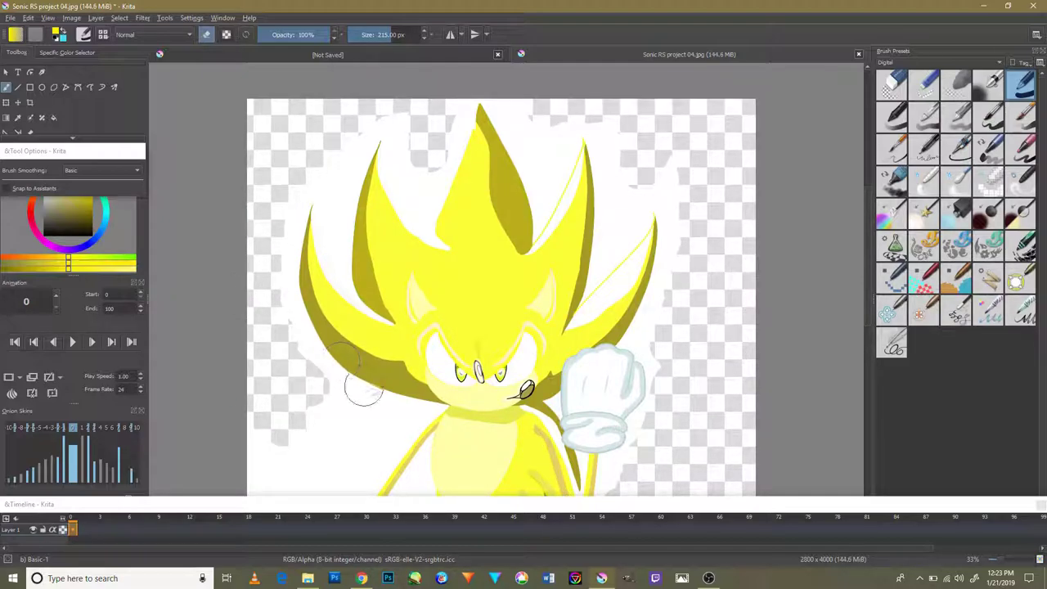
pyautogui.moveTo(364, 391)
pyautogui.mouseDown()
pyautogui.moveTo(344, 409)
pyautogui.moveTo(374, 432)
pyautogui.moveTo(269, 415)
pyautogui.moveTo(367, 302)
pyautogui.mouseUp()
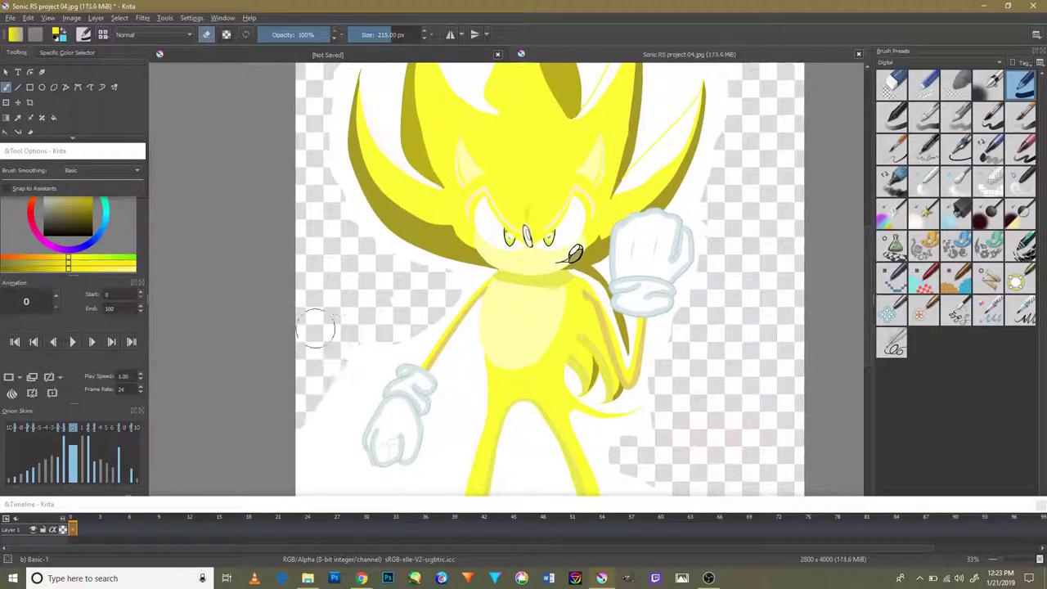
pyautogui.moveTo(316, 401)
pyautogui.mouseDown()
pyautogui.moveTo(351, 362)
pyautogui.moveTo(323, 355)
pyautogui.mouseUp()
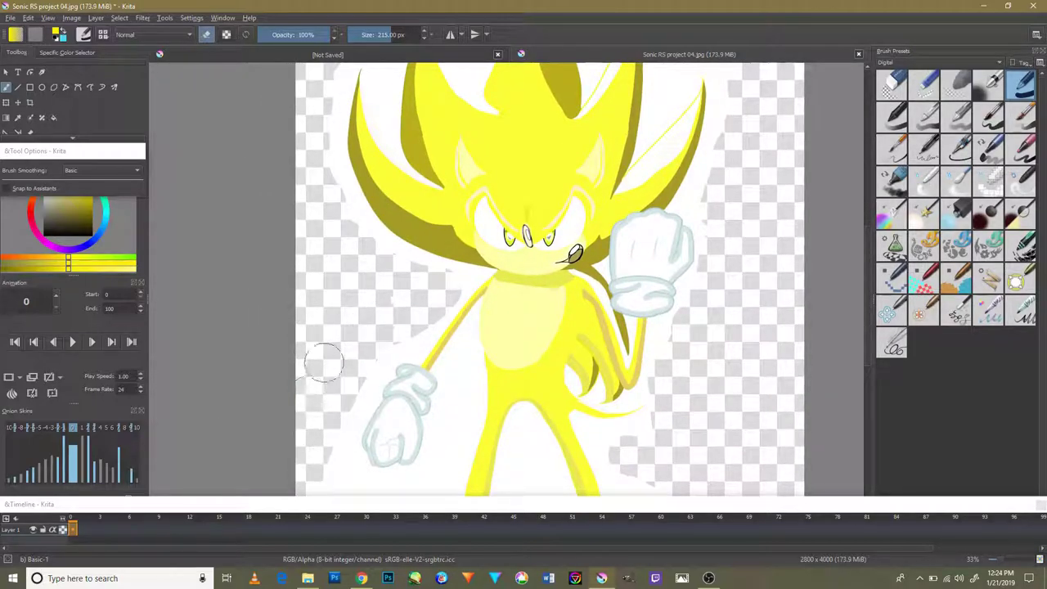
# Step: Erase the white down the left edge, beside the left shoe, and between and below the shoes
pyautogui.scroll(-3, 360, 327)
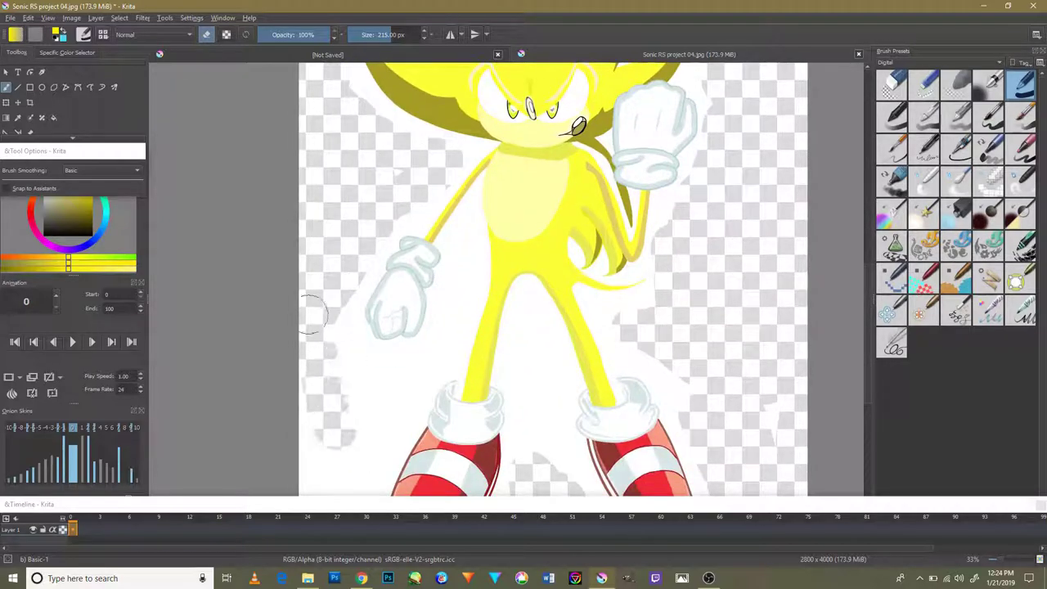
pyautogui.scroll(-1, 332, 319)
pyautogui.moveTo(333, 309); pyautogui.dragTo(328, 464)
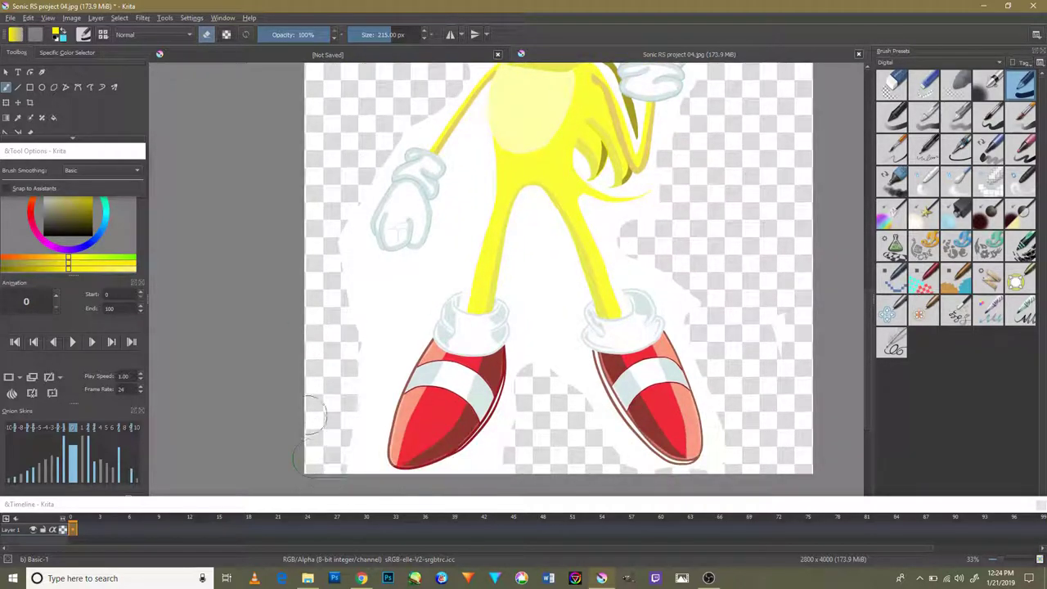
pyautogui.moveTo(346, 240); pyautogui.dragTo(347, 460)
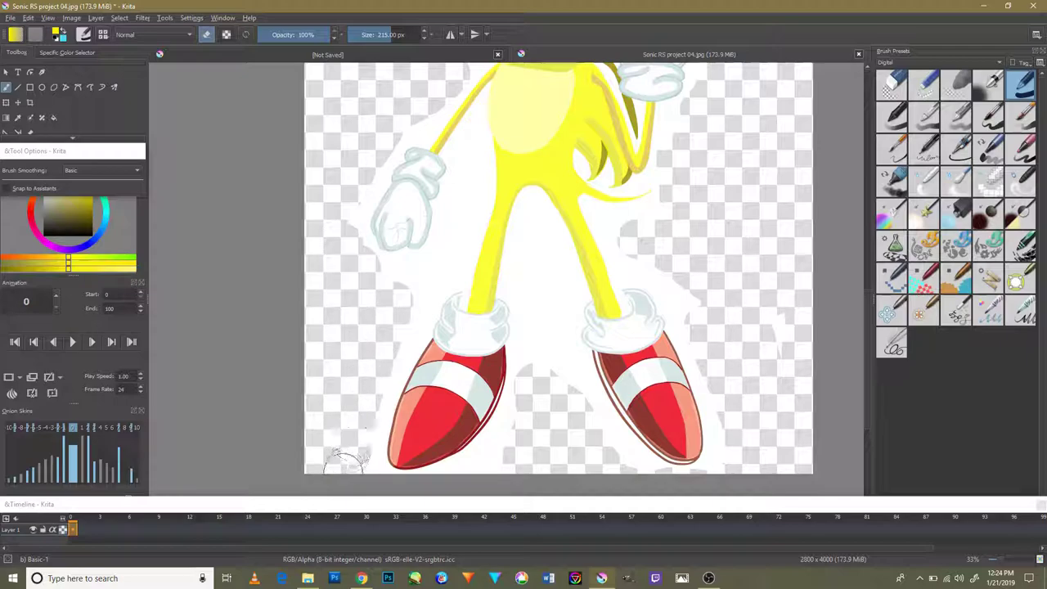
pyautogui.moveTo(560, 448); pyautogui.dragTo(491, 462)
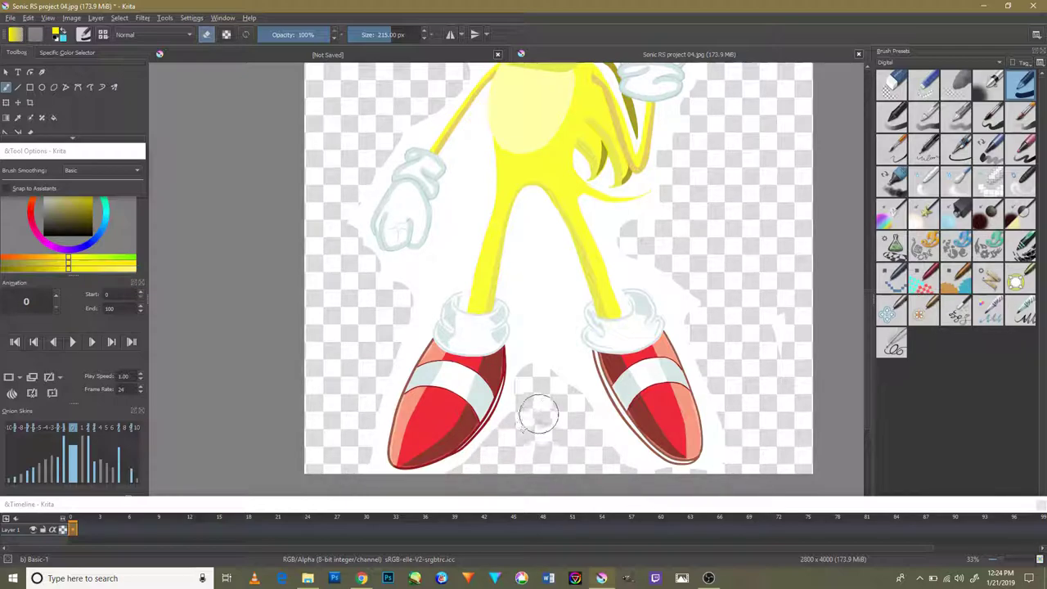
pyautogui.moveTo(540, 412)
pyautogui.mouseDown()
pyautogui.moveTo(528, 245)
pyautogui.moveTo(566, 393)
pyautogui.moveTo(620, 463)
pyautogui.moveTo(604, 449)
pyautogui.mouseUp()
# Step: Shrink the eraser to 44 px and erase the white patch and gap between the legs
pyautogui.scroll(-2, 556, 188)
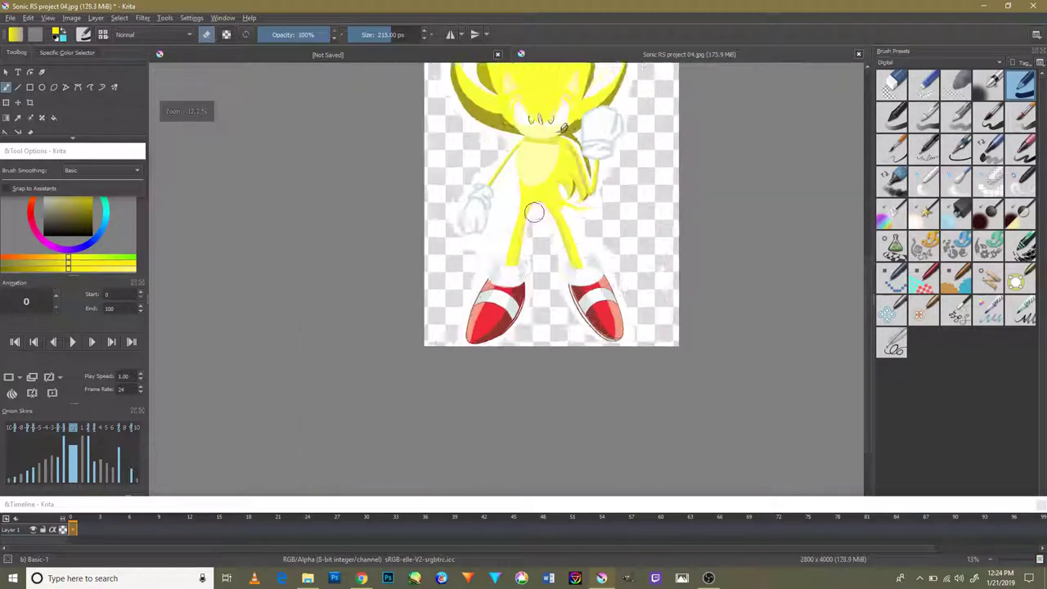
pyautogui.scroll(10, 555, 274)
pyautogui.press('[')
pyautogui.press('[')
pyautogui.press('[')
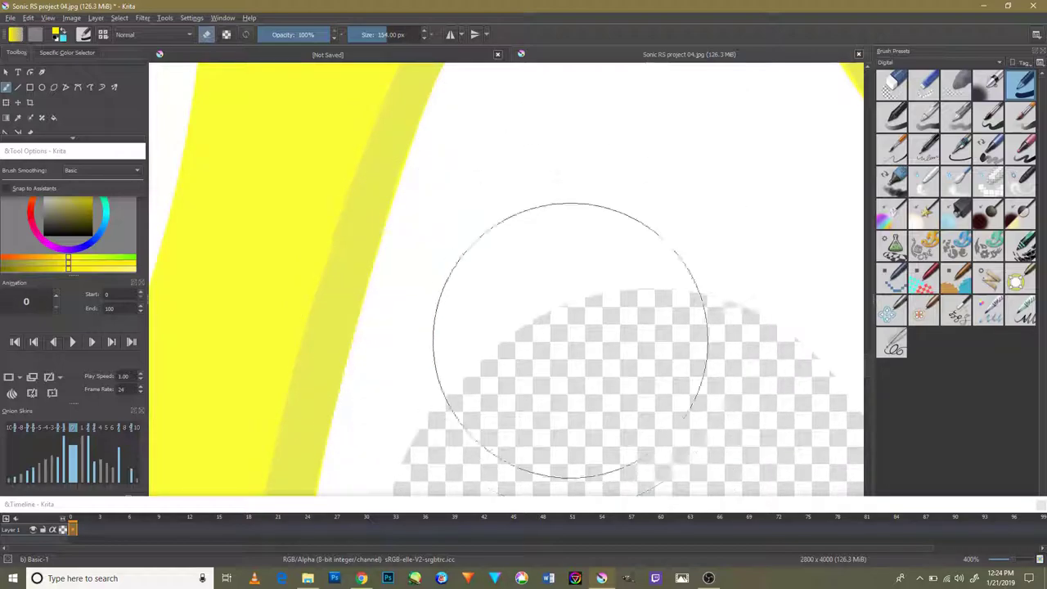
pyautogui.moveTo(571, 335)
pyautogui.mouseDown()
pyautogui.moveTo(542, 261)
pyautogui.moveTo(524, 374)
pyautogui.moveTo(519, 341)
pyautogui.moveTo(449, 369)
pyautogui.moveTo(434, 339)
pyautogui.moveTo(434, 312)
pyautogui.moveTo(537, 234)
pyautogui.moveTo(496, 421)
pyautogui.moveTo(554, 234)
pyautogui.moveTo(433, 376)
pyautogui.moveTo(465, 264)
pyautogui.moveTo(580, 175)
pyautogui.moveTo(467, 240)
pyautogui.moveTo(678, 285)
pyautogui.moveTo(694, 262)
pyautogui.moveTo(627, 421)
pyautogui.moveTo(603, 204)
pyautogui.mouseUp()
pyautogui.press('[')
pyautogui.press('[')
pyautogui.press('[')
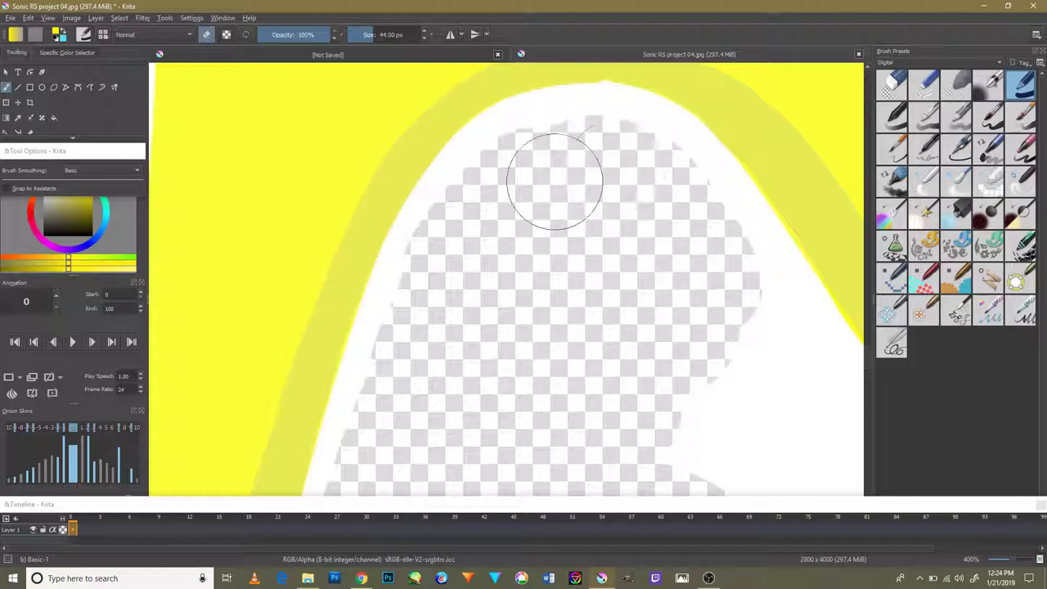
pyautogui.scroll(1, 568, 322)
pyautogui.scroll(-5, 612, 313)
pyautogui.scroll(2, 612, 314)
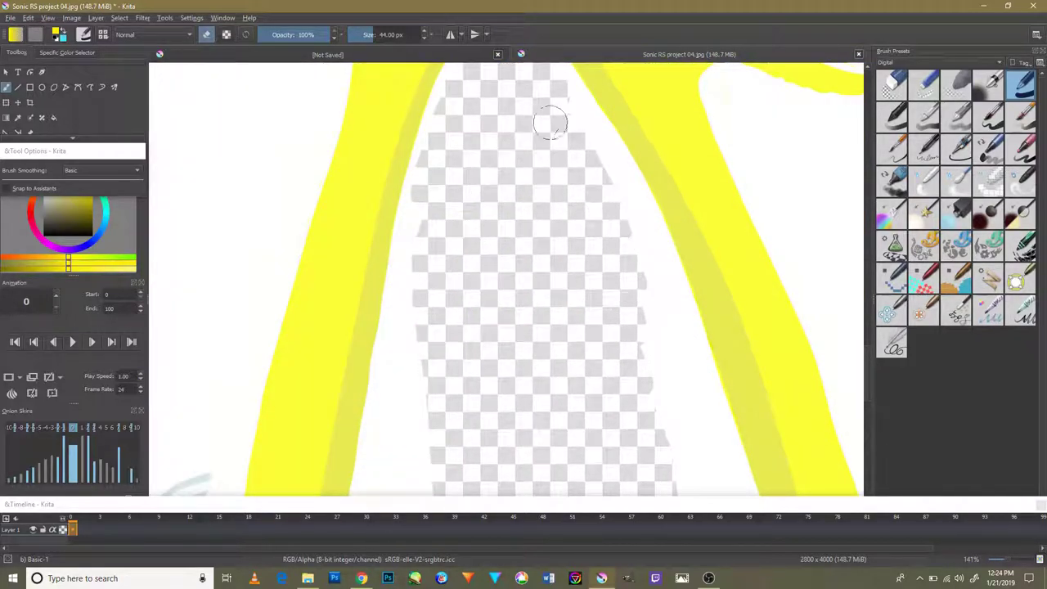
pyautogui.moveTo(551, 123)
pyautogui.mouseDown()
pyautogui.moveTo(562, 117)
pyautogui.moveTo(596, 163)
pyautogui.moveTo(644, 312)
pyautogui.moveTo(665, 442)
pyautogui.mouseUp()
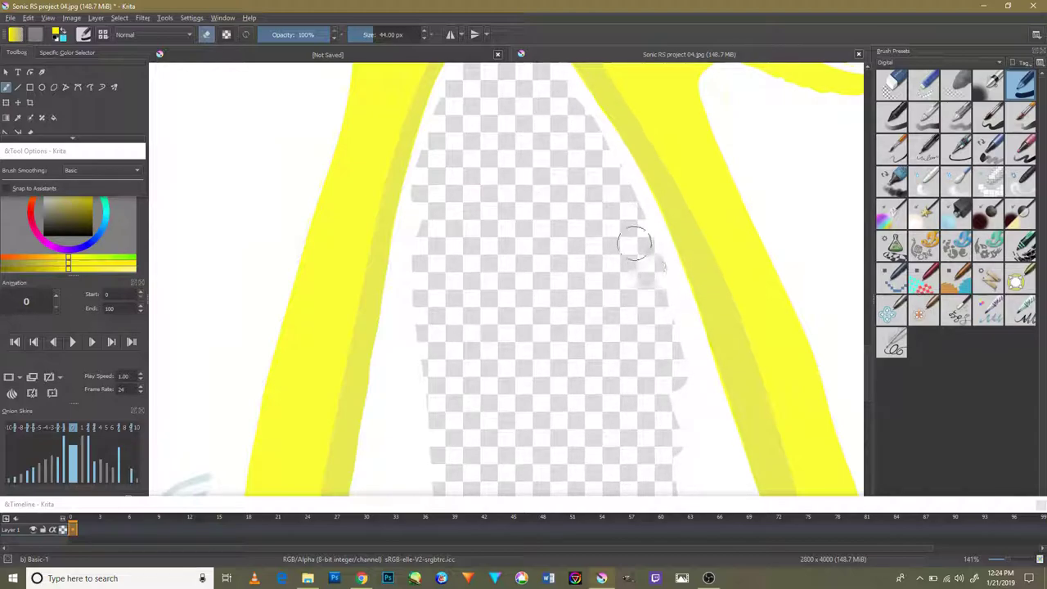
pyautogui.moveTo(635, 243)
pyautogui.mouseDown()
pyautogui.moveTo(667, 343)
pyautogui.moveTo(638, 286)
pyautogui.mouseUp()
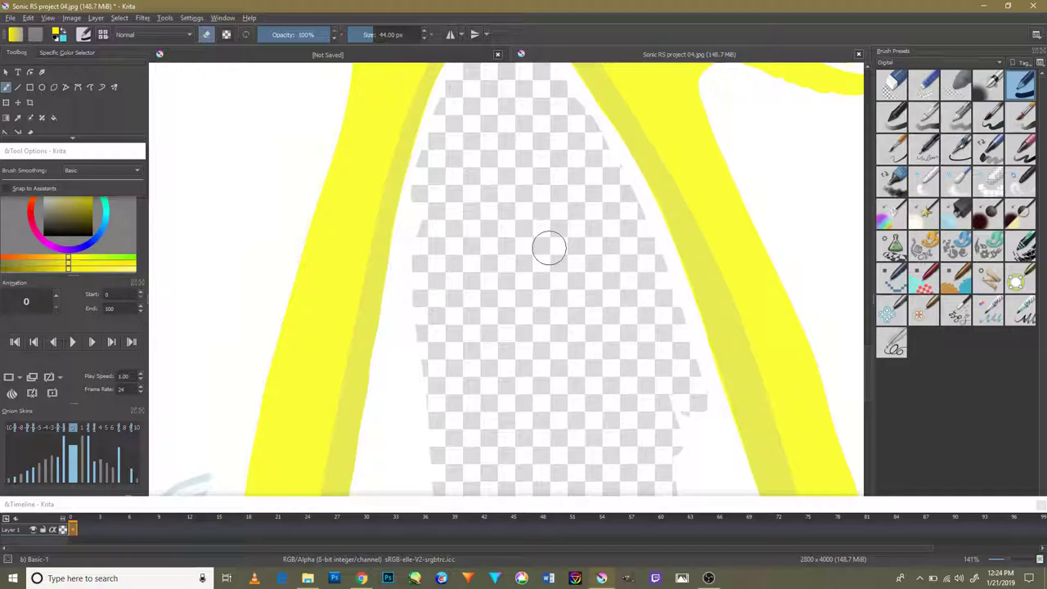
# Step: Erase the remaining white between the shoes and beside and below the right shoe
pyautogui.scroll(3, 586, 243)
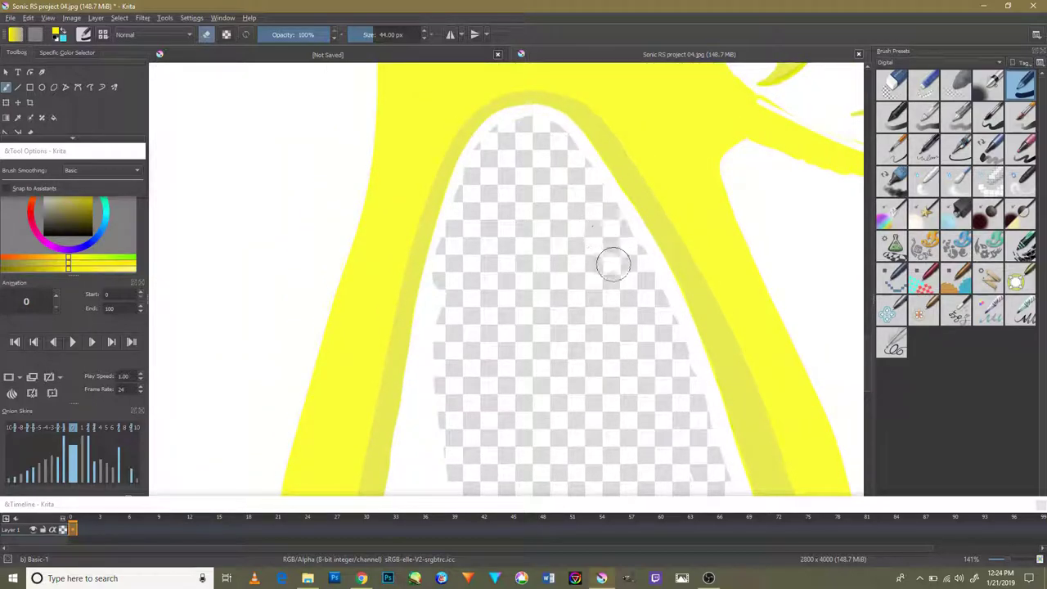
pyautogui.scroll(-5, 614, 264)
pyautogui.scroll(-3, 603, 439)
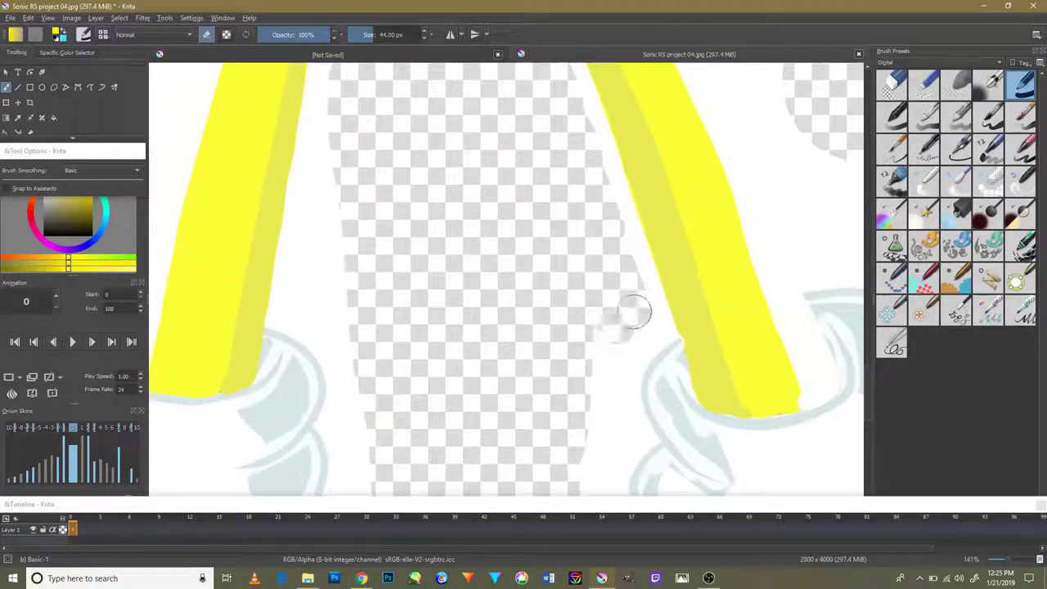
pyautogui.moveTo(634, 312)
pyautogui.mouseDown()
pyautogui.moveTo(594, 346)
pyautogui.moveTo(616, 361)
pyautogui.moveTo(608, 420)
pyautogui.moveTo(568, 294)
pyautogui.mouseUp()
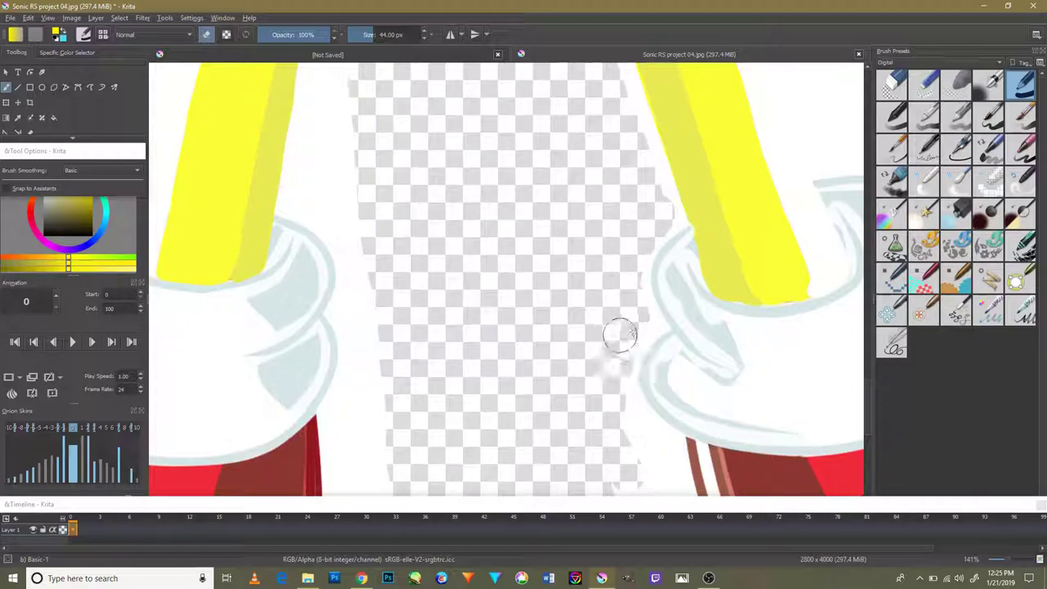
pyautogui.moveTo(622, 412); pyautogui.dragTo(585, 306)
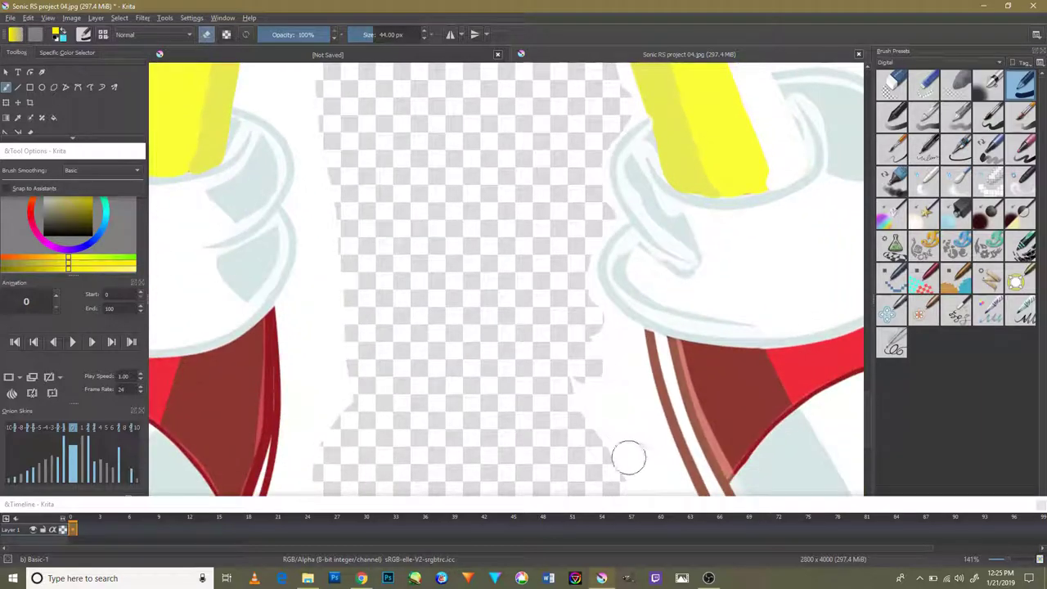
pyautogui.moveTo(608, 369)
pyautogui.mouseDown()
pyautogui.moveTo(598, 419)
pyautogui.moveTo(604, 285)
pyautogui.mouseUp()
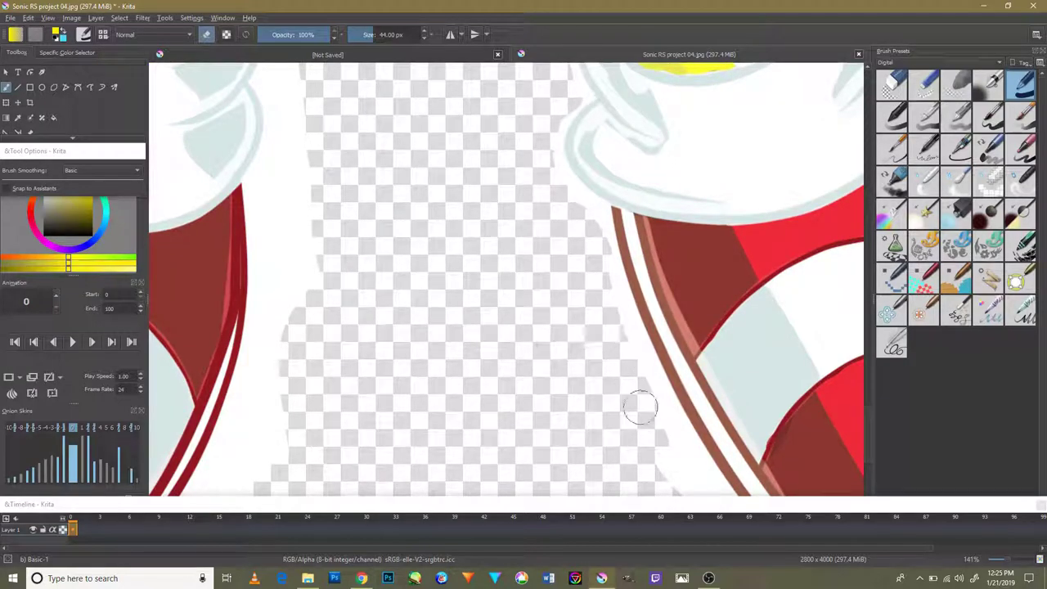
pyautogui.moveTo(641, 408)
pyautogui.mouseDown()
pyautogui.moveTo(578, 237)
pyautogui.moveTo(589, 234)
pyautogui.moveTo(556, 194)
pyautogui.moveTo(645, 442)
pyautogui.moveTo(616, 315)
pyautogui.mouseUp()
pyautogui.moveTo(637, 444)
pyautogui.mouseDown()
pyautogui.moveTo(631, 402)
pyautogui.moveTo(603, 369)
pyautogui.moveTo(638, 404)
pyautogui.moveTo(535, 407)
pyautogui.moveTo(567, 463)
pyautogui.moveTo(533, 392)
pyautogui.moveTo(598, 463)
pyautogui.moveTo(531, 404)
pyautogui.moveTo(597, 439)
pyautogui.mouseUp()
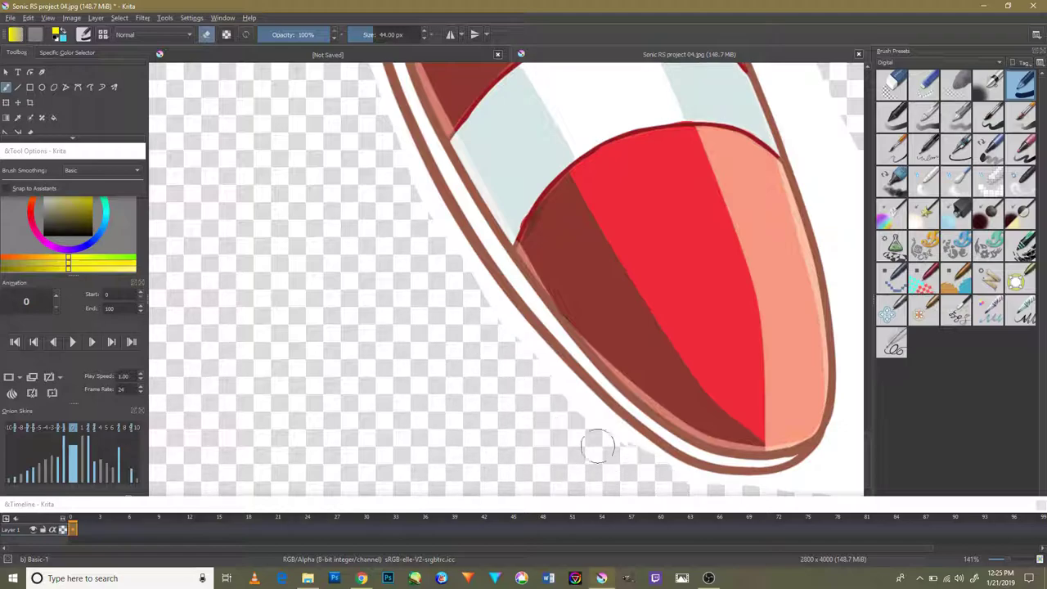
# Step: Clean the white halo around the shoe outline and tip, undoing one stray stroke
pyautogui.moveTo(545, 411); pyautogui.dragTo(547, 391)
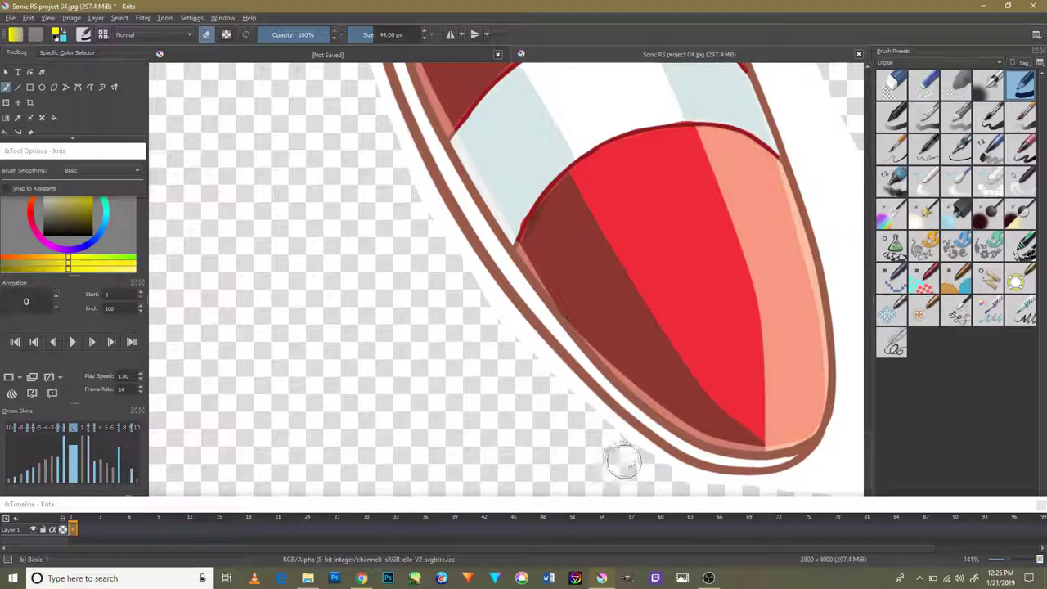
pyautogui.scroll(-3, 608, 428)
pyautogui.moveTo(655, 402)
pyautogui.mouseDown()
pyautogui.moveTo(576, 402)
pyautogui.moveTo(477, 348)
pyautogui.mouseUp()
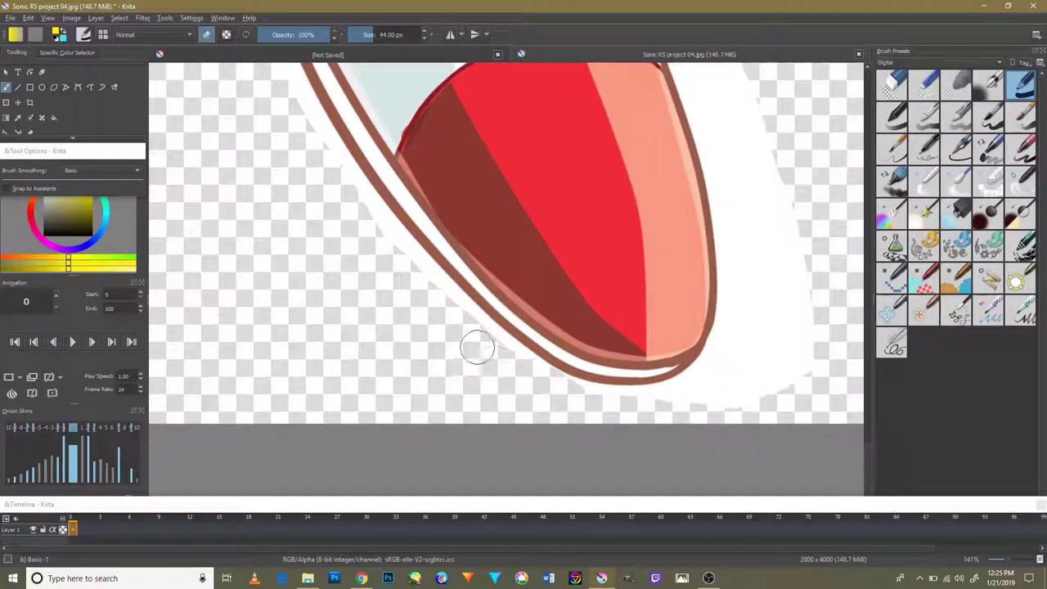
pyautogui.moveTo(582, 398)
pyautogui.mouseDown()
pyautogui.moveTo(711, 354)
pyautogui.moveTo(606, 409)
pyautogui.moveTo(589, 404)
pyautogui.mouseUp()
pyautogui.hotkey('ctrl', 'z')
pyautogui.moveTo(772, 368)
pyautogui.mouseDown()
pyautogui.moveTo(794, 262)
pyautogui.moveTo(760, 287)
pyautogui.moveTo(735, 329)
pyautogui.mouseUp()
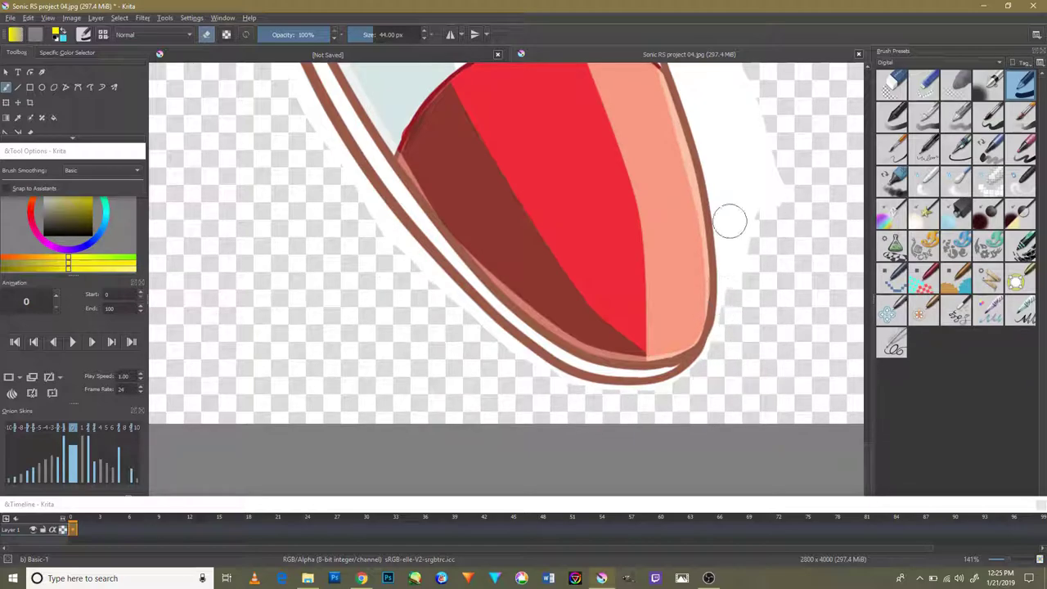
pyautogui.moveTo(730, 219); pyautogui.dragTo(736, 323)
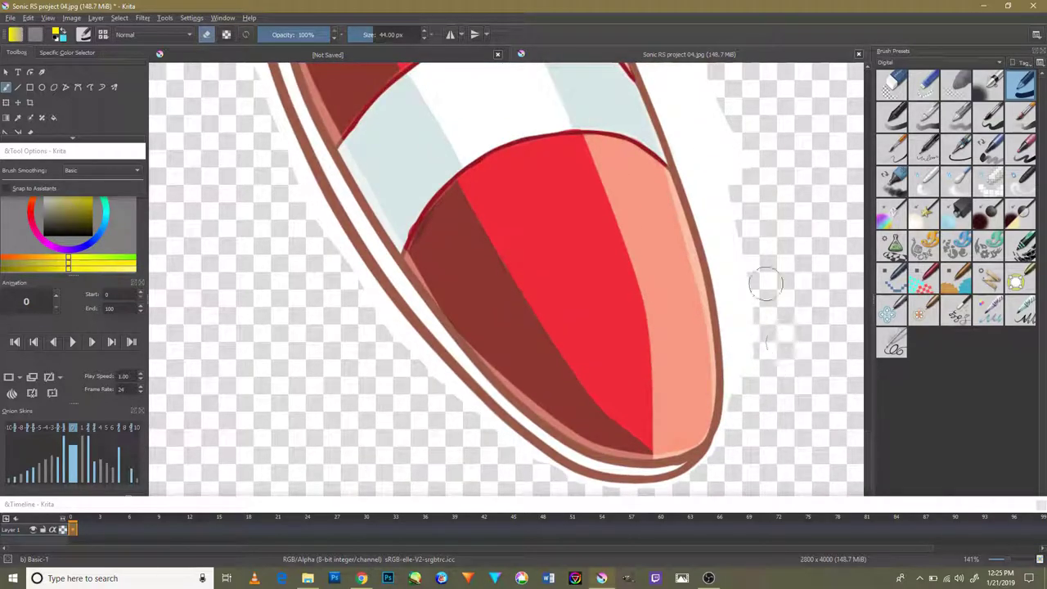
pyautogui.moveTo(766, 284)
pyautogui.mouseDown()
pyautogui.moveTo(744, 230)
pyautogui.moveTo(748, 396)
pyautogui.mouseUp()
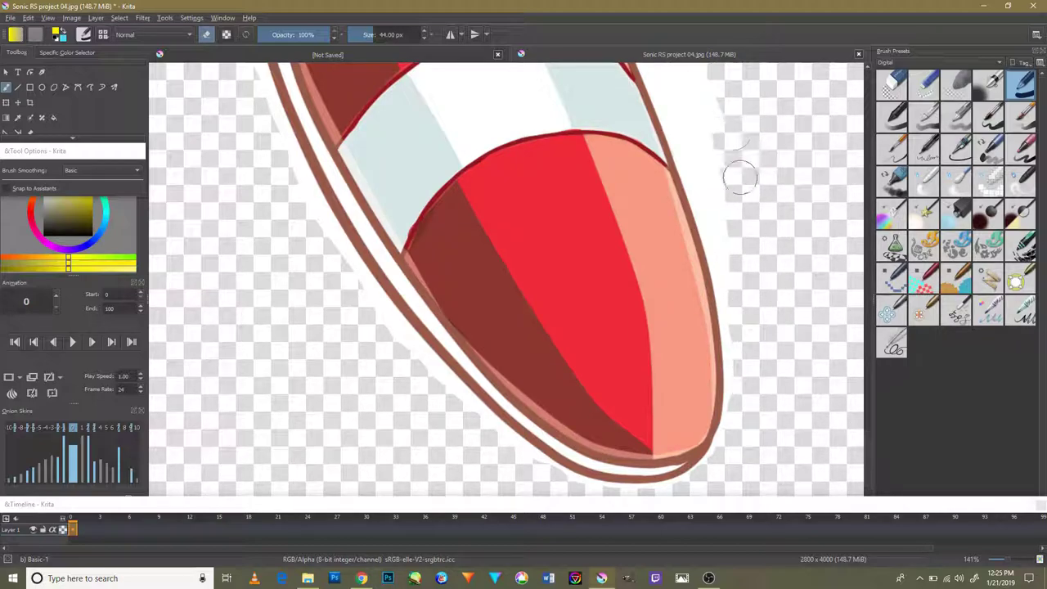
# Step: Erase the white spilling past the shoe's right and upper edges
pyautogui.scroll(3, 725, 197)
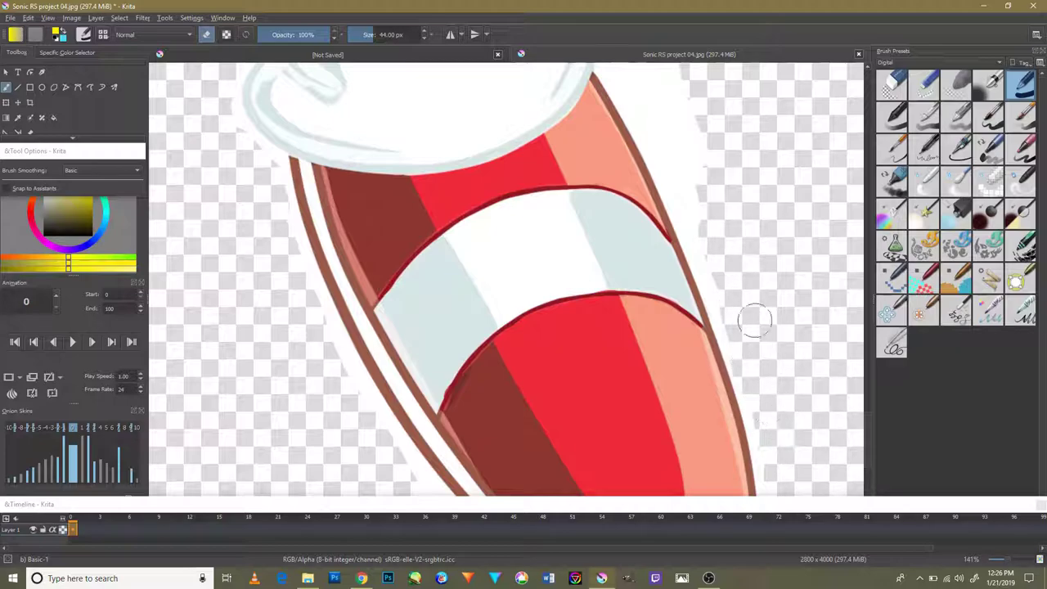
pyautogui.scroll(3, 708, 211)
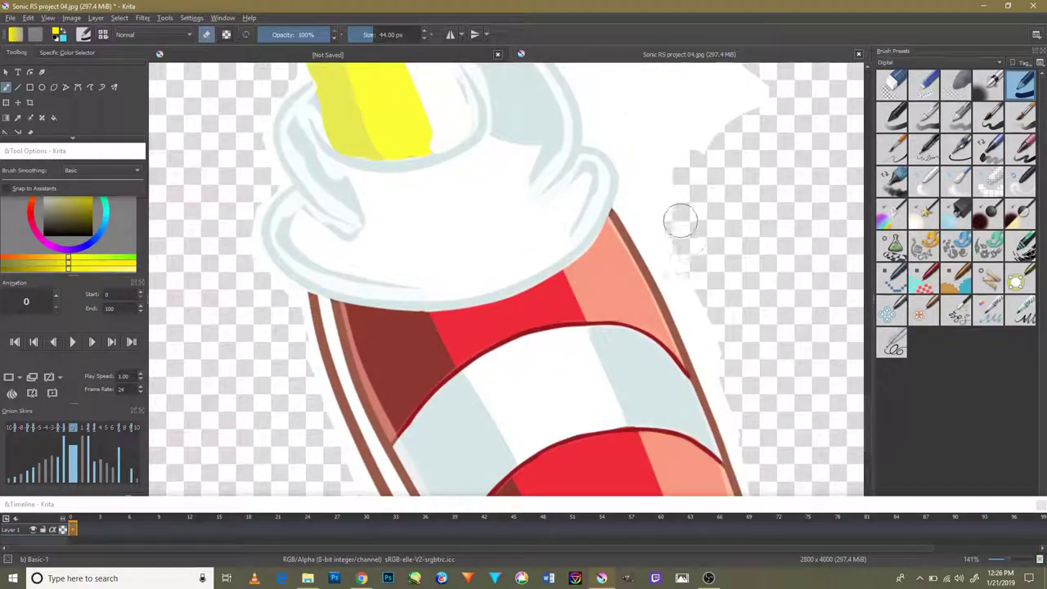
pyautogui.scroll(3, 761, 409)
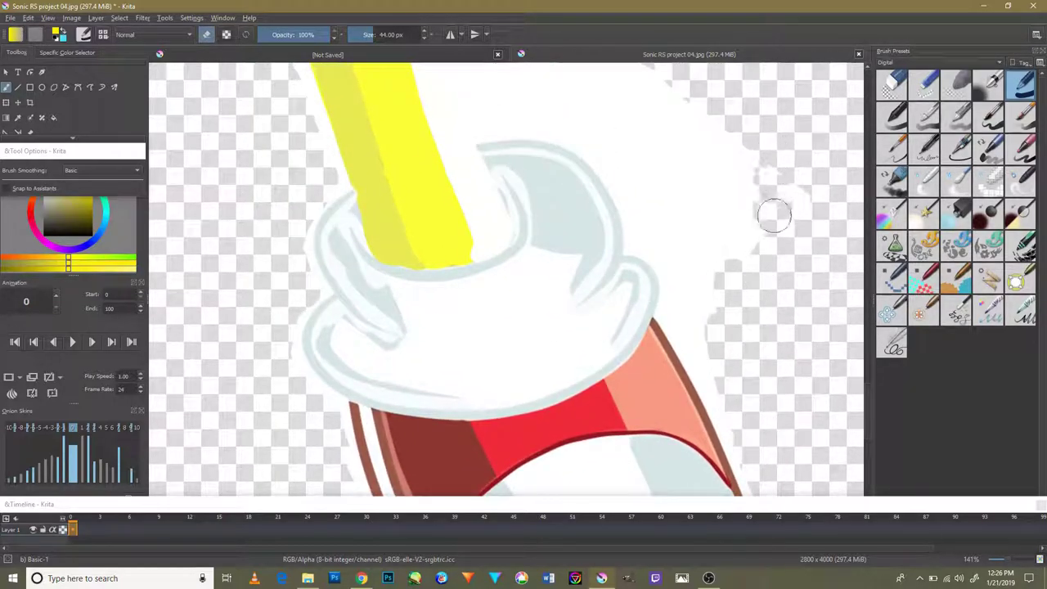
pyautogui.moveTo(731, 132)
pyautogui.mouseDown()
pyautogui.moveTo(739, 304)
pyautogui.moveTo(732, 347)
pyautogui.moveTo(701, 348)
pyautogui.moveTo(756, 448)
pyautogui.mouseUp()
pyautogui.moveTo(698, 281)
pyautogui.mouseDown()
pyautogui.moveTo(655, 221)
pyautogui.moveTo(686, 283)
pyautogui.mouseUp()
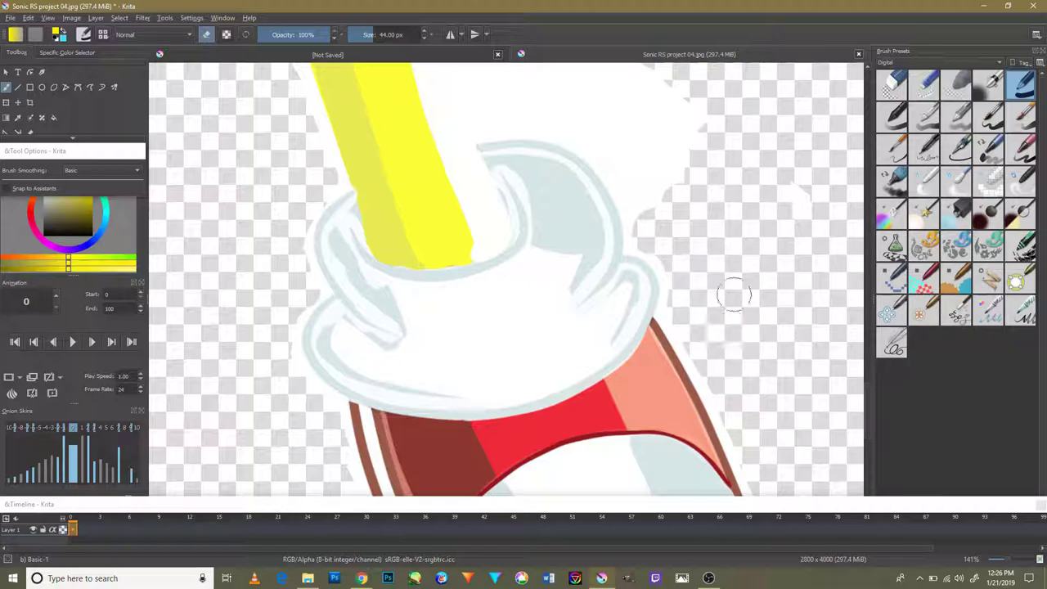
pyautogui.scroll(2, 737, 302)
pyautogui.scroll(1, 720, 306)
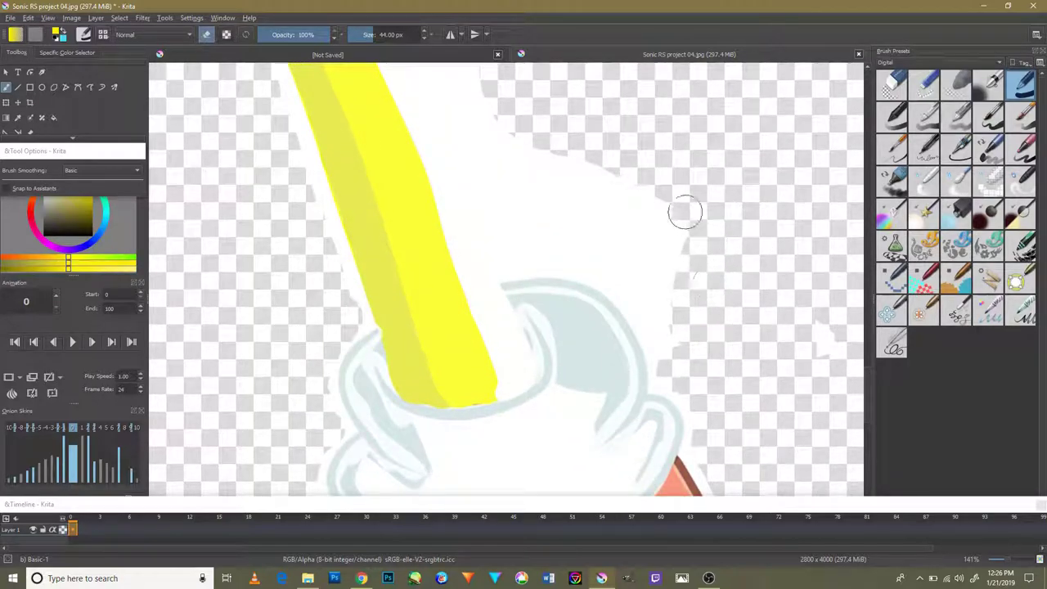
pyautogui.moveTo(685, 211)
pyautogui.mouseDown()
pyautogui.moveTo(695, 215)
pyautogui.moveTo(682, 351)
pyautogui.moveTo(660, 316)
pyautogui.mouseUp()
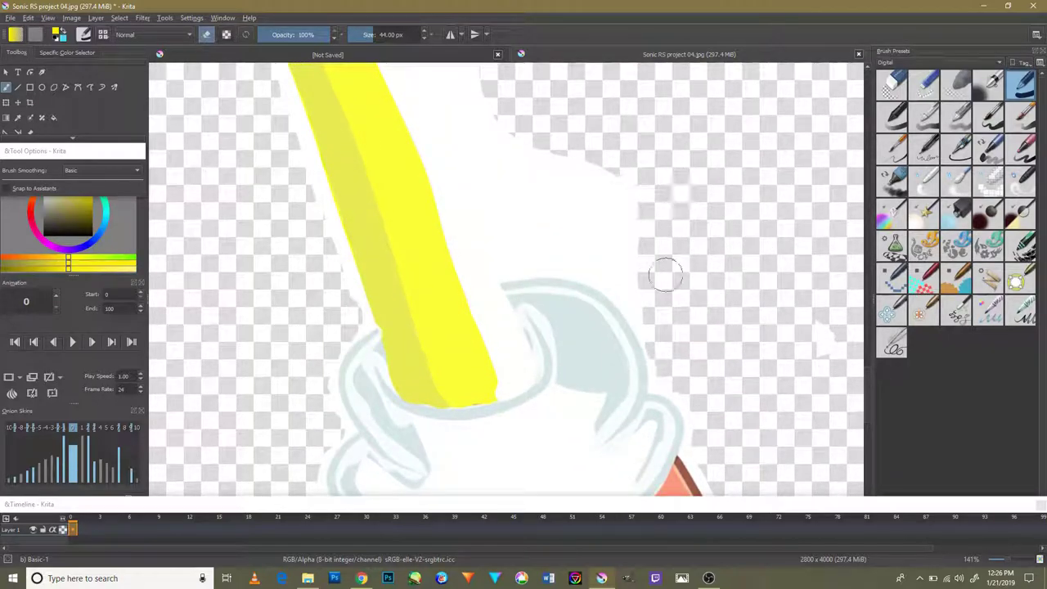
pyautogui.moveTo(654, 166)
pyautogui.mouseDown()
pyautogui.moveTo(660, 304)
pyautogui.moveTo(575, 216)
pyautogui.moveTo(521, 248)
pyautogui.moveTo(653, 292)
pyautogui.moveTo(580, 243)
pyautogui.moveTo(599, 260)
pyautogui.mouseUp()
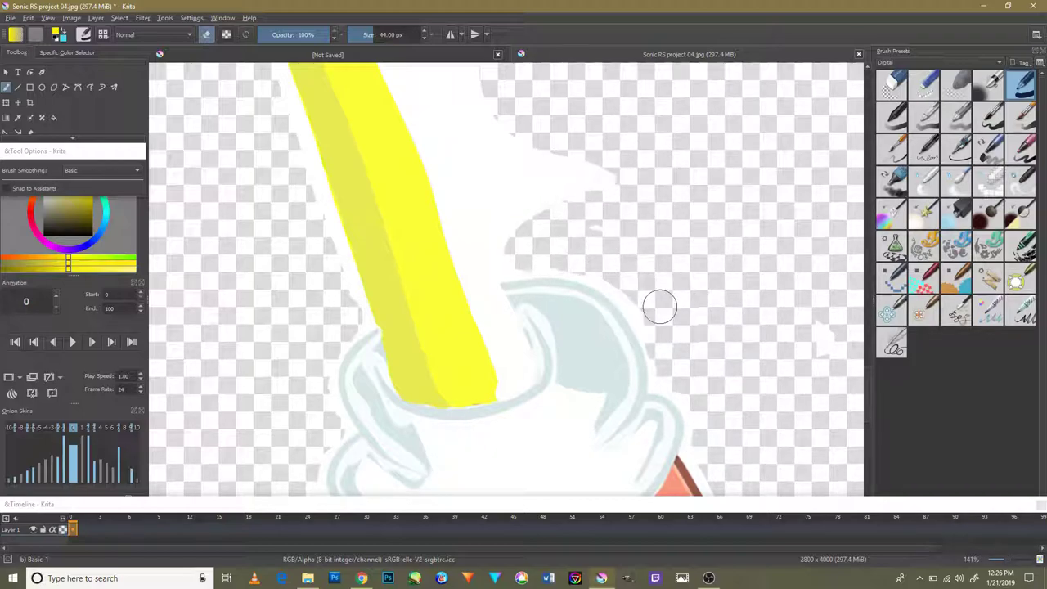
pyautogui.moveTo(659, 307)
pyautogui.mouseDown()
pyautogui.moveTo(634, 281)
pyautogui.moveTo(666, 316)
pyautogui.mouseUp()
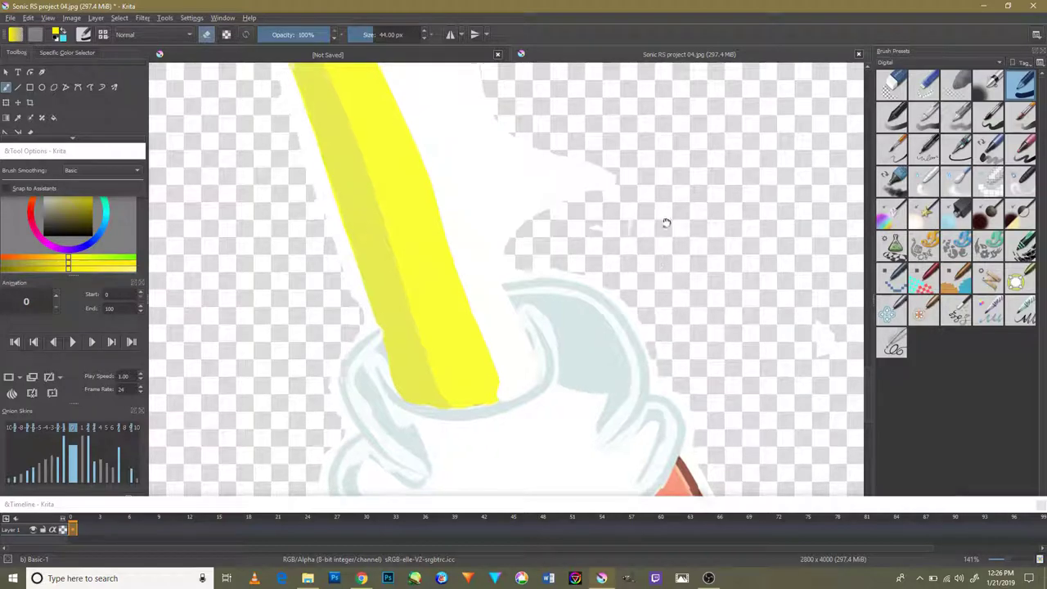
# Step: Erase the white beside the yellow leg and around the quill tips
pyautogui.scroll(2, 666, 227)
pyautogui.moveTo(627, 226)
pyautogui.mouseDown()
pyautogui.moveTo(563, 245)
pyautogui.moveTo(660, 306)
pyautogui.mouseUp()
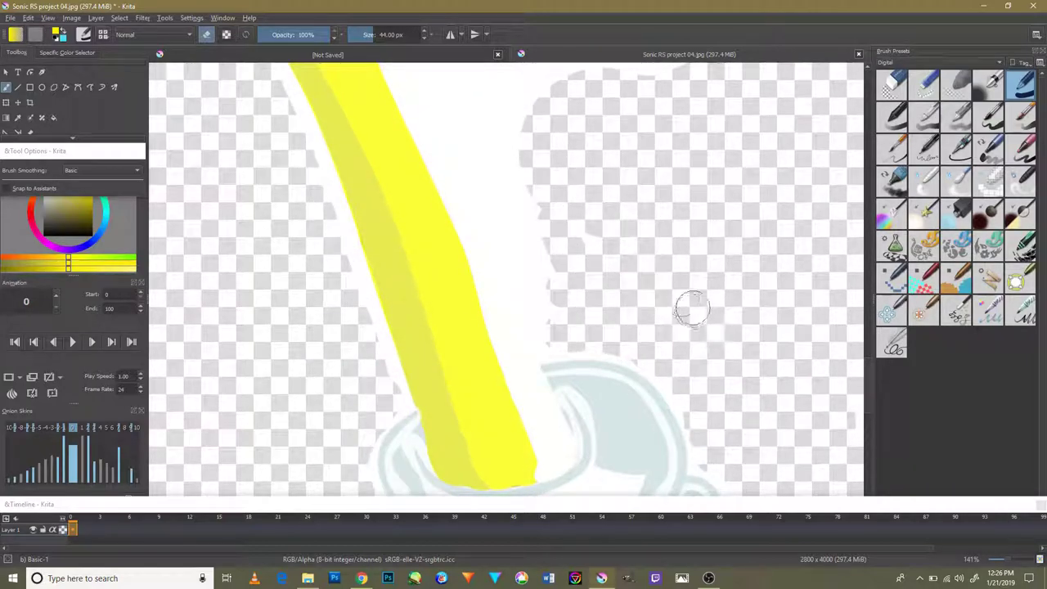
pyautogui.moveTo(573, 286)
pyautogui.mouseDown()
pyautogui.moveTo(545, 280)
pyautogui.moveTo(536, 313)
pyautogui.moveTo(614, 356)
pyautogui.mouseUp()
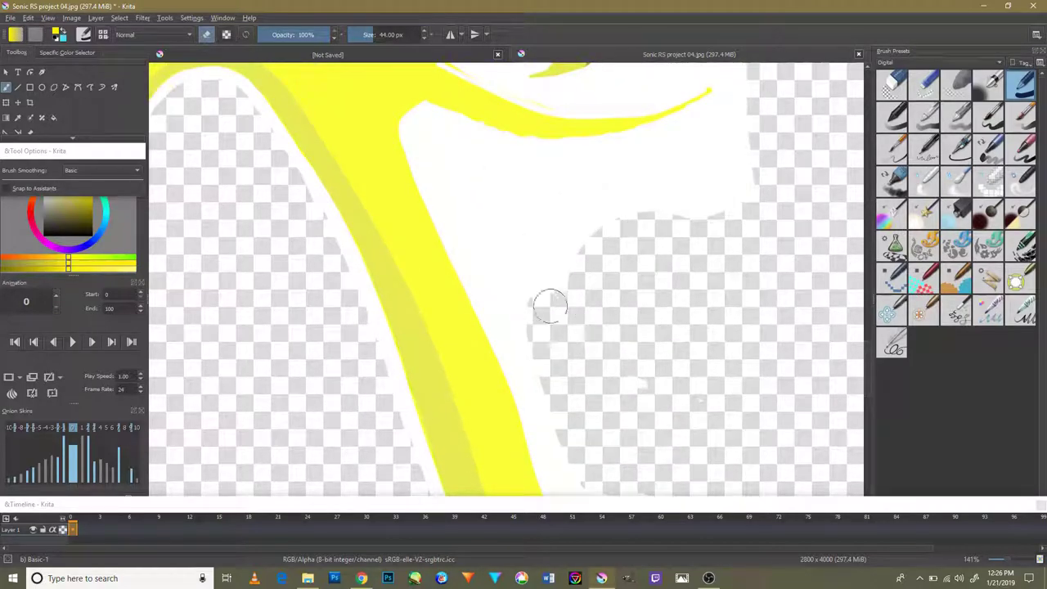
pyautogui.moveTo(550, 307)
pyautogui.mouseDown()
pyautogui.moveTo(479, 245)
pyautogui.moveTo(545, 360)
pyautogui.mouseUp()
pyautogui.moveTo(571, 431)
pyautogui.mouseDown()
pyautogui.moveTo(553, 285)
pyautogui.moveTo(559, 325)
pyautogui.moveTo(491, 180)
pyautogui.moveTo(463, 168)
pyautogui.moveTo(727, 227)
pyautogui.moveTo(589, 215)
pyautogui.moveTo(669, 234)
pyautogui.mouseUp()
pyautogui.moveTo(738, 185)
pyautogui.mouseDown()
pyautogui.moveTo(533, 199)
pyautogui.moveTo(773, 145)
pyautogui.mouseUp()
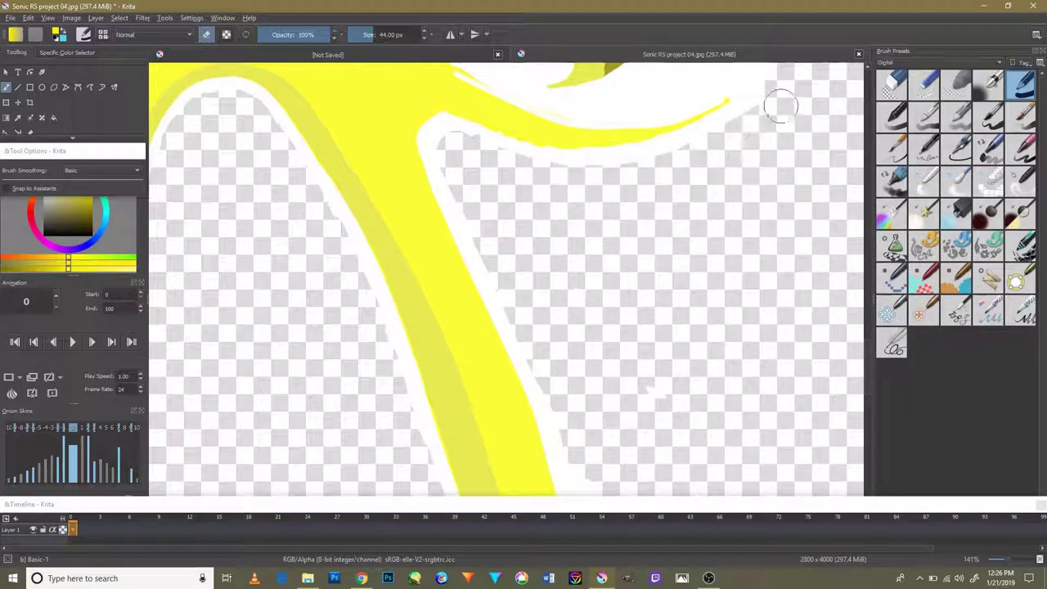
pyautogui.moveTo(781, 105)
pyautogui.mouseDown()
pyautogui.moveTo(576, 179)
pyautogui.moveTo(684, 276)
pyautogui.mouseUp()
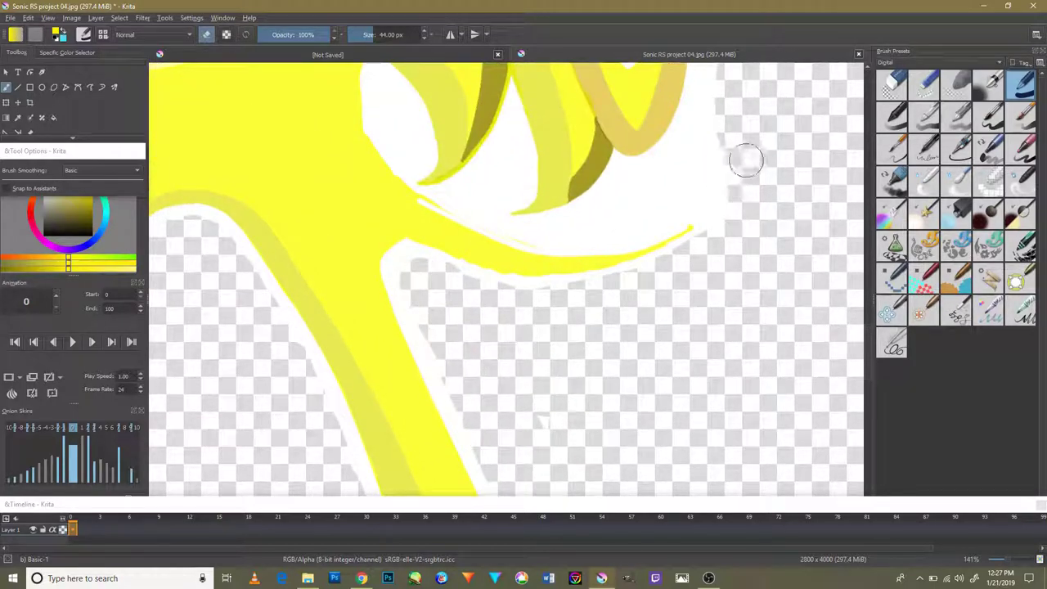
pyautogui.moveTo(693, 187); pyautogui.dragTo(699, 156)
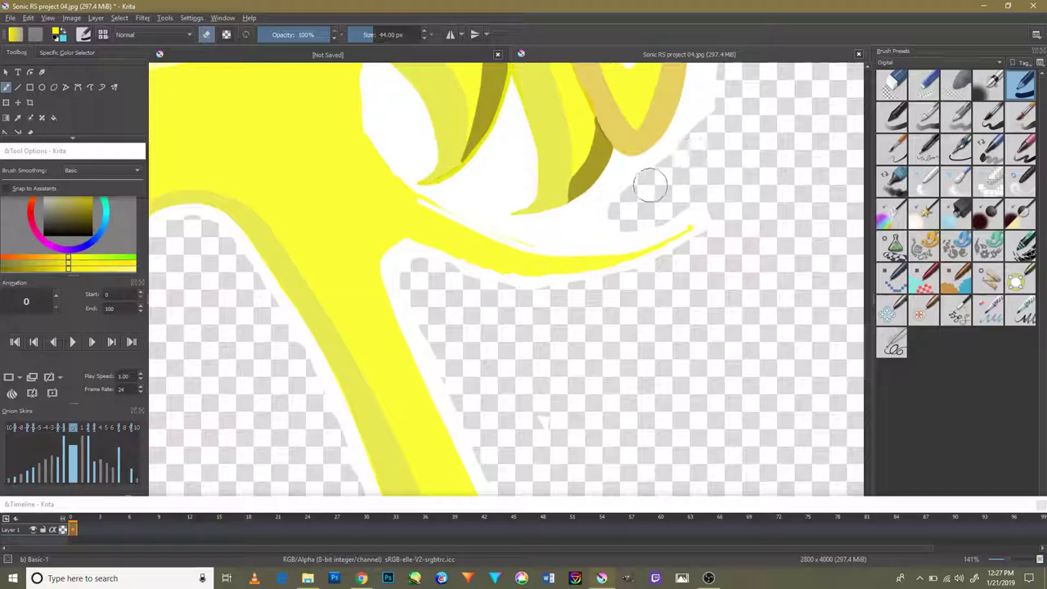
pyautogui.moveTo(603, 216); pyautogui.dragTo(643, 211)
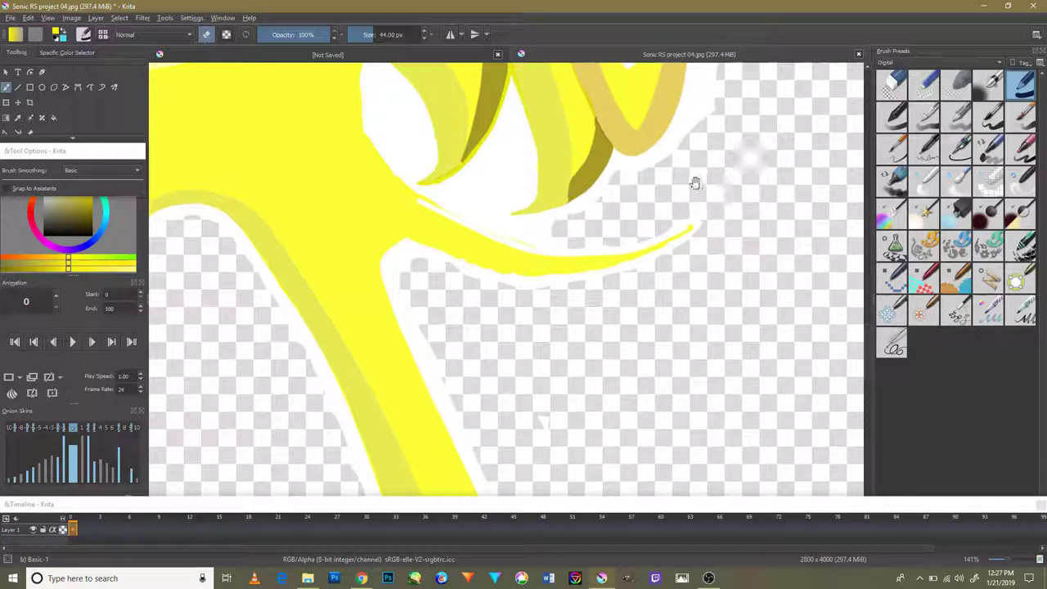
pyautogui.moveTo(695, 183); pyautogui.dragTo(770, 284)
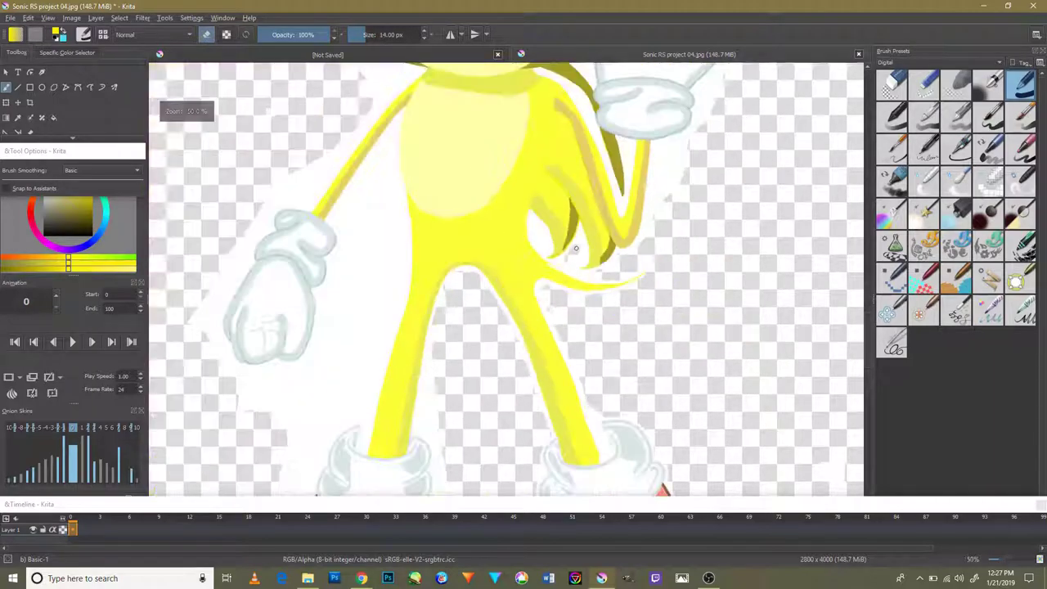
# Step: Erase the white gap between quills along the yellow edges, then shrink the eraser to clear specks
pyautogui.scroll(5, 583, 283)
pyautogui.moveTo(584, 245)
pyautogui.mouseDown()
pyautogui.moveTo(626, 233)
pyautogui.moveTo(715, 303)
pyautogui.moveTo(647, 334)
pyautogui.mouseUp()
pyautogui.moveTo(483, 319)
pyautogui.mouseDown()
pyautogui.moveTo(411, 327)
pyautogui.moveTo(573, 303)
pyautogui.moveTo(668, 346)
pyautogui.moveTo(676, 316)
pyautogui.mouseUp()
pyautogui.moveTo(633, 232); pyautogui.dragTo(636, 387)
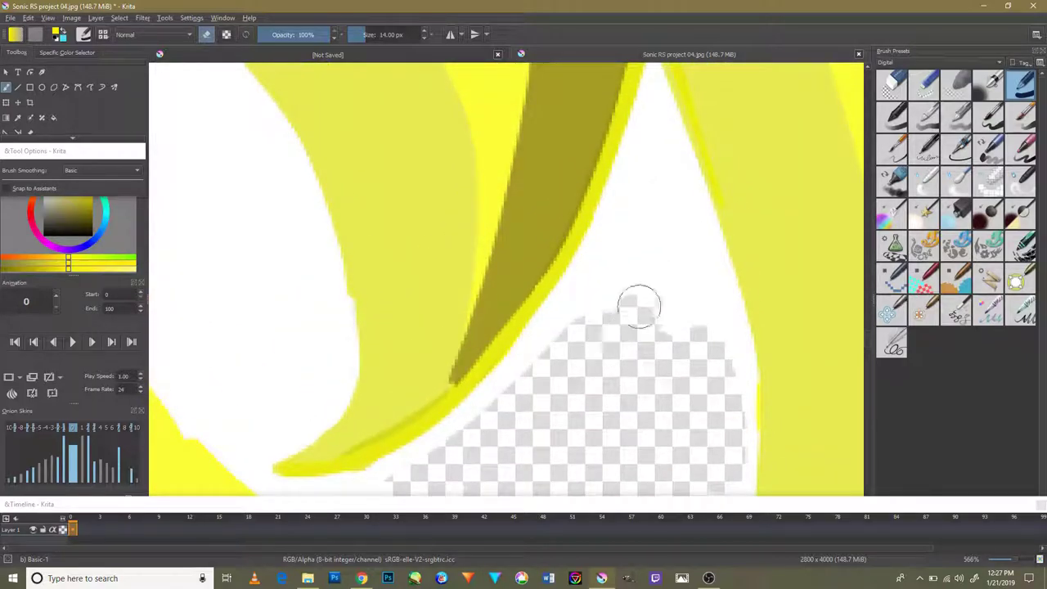
pyautogui.moveTo(636, 303)
pyautogui.mouseDown()
pyautogui.moveTo(679, 274)
pyautogui.moveTo(711, 365)
pyautogui.mouseUp()
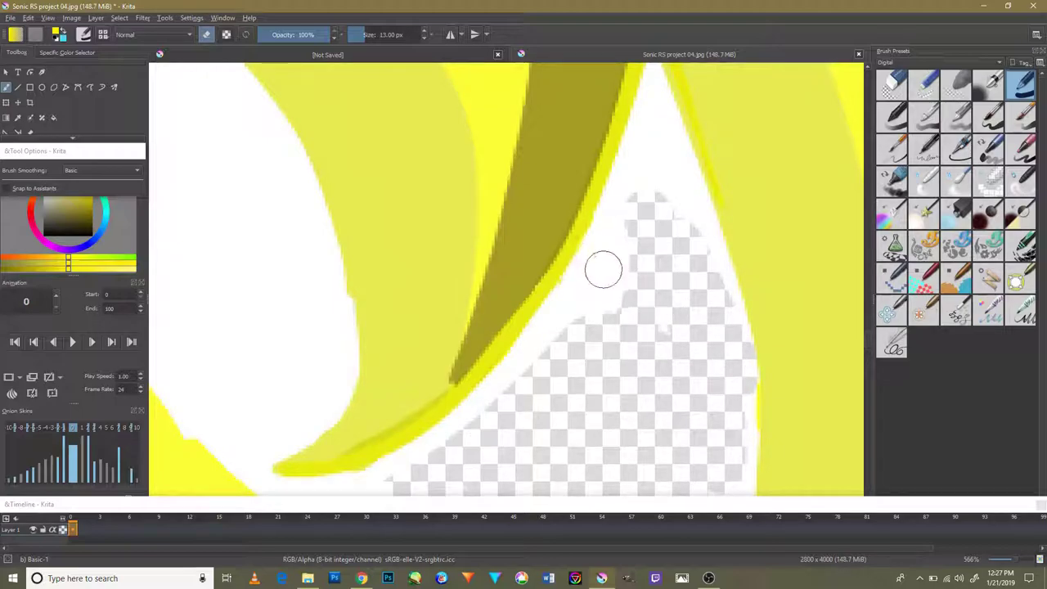
pyautogui.moveTo(633, 240)
pyautogui.mouseDown()
pyautogui.moveTo(576, 350)
pyautogui.moveTo(650, 187)
pyautogui.moveTo(617, 257)
pyautogui.moveTo(603, 337)
pyautogui.mouseUp()
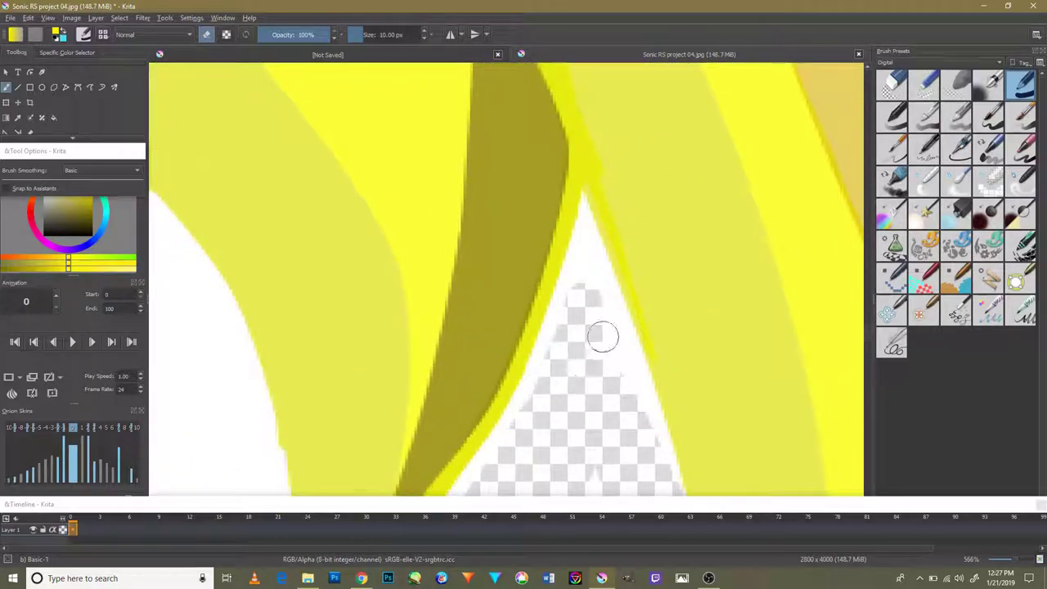
pyautogui.press('[')
pyautogui.moveTo(626, 399)
pyautogui.mouseDown()
pyautogui.moveTo(636, 426)
pyautogui.moveTo(586, 285)
pyautogui.mouseUp()
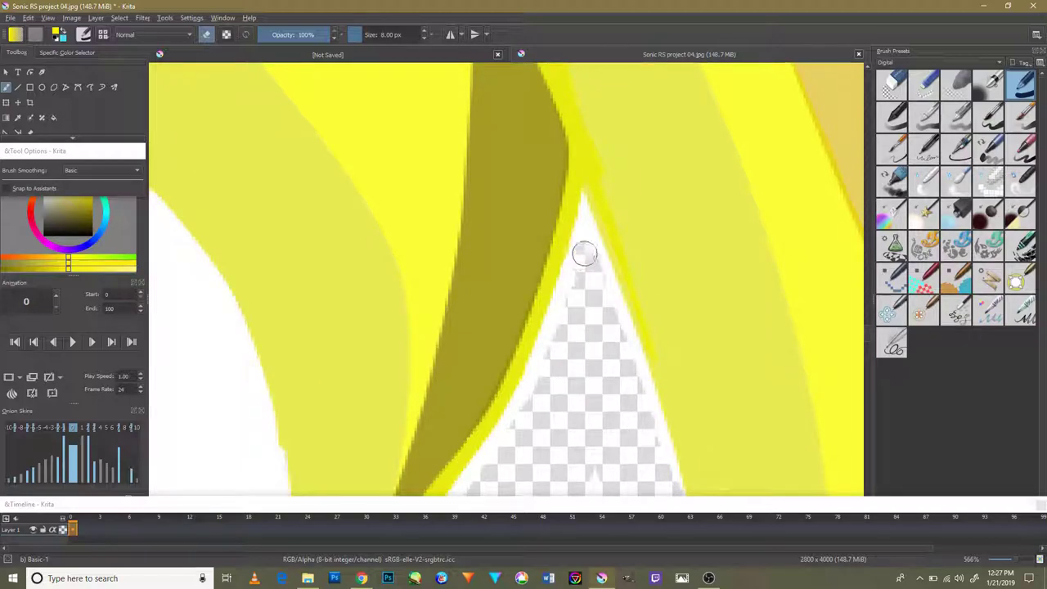
# Step: Erase the diagonal strip and remaining white streaks in the lower quill gap
pyautogui.scroll(-2, 519, 386)
pyautogui.scroll(-5, 519, 385)
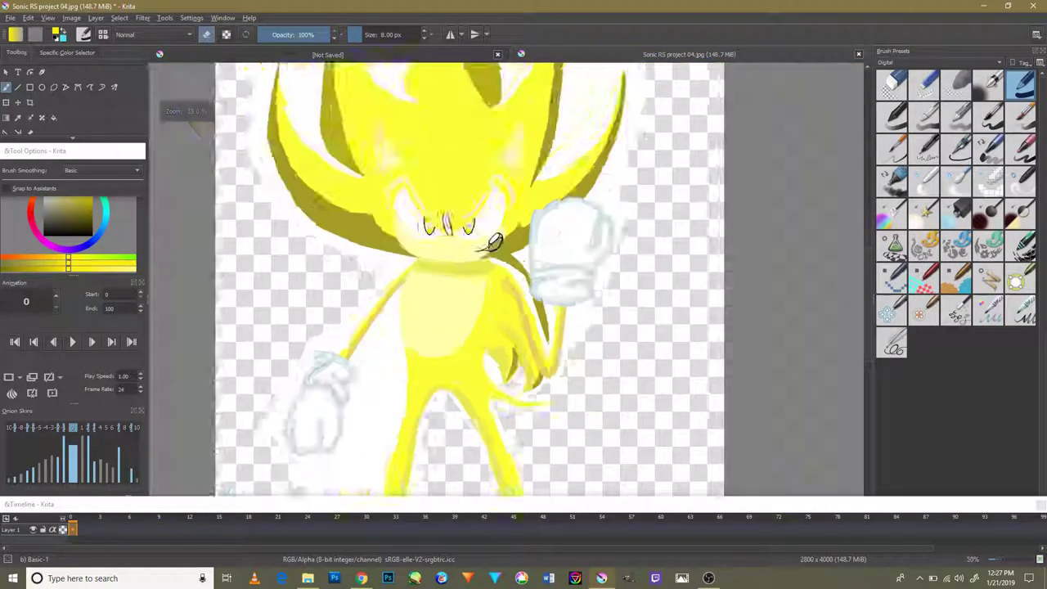
pyautogui.scroll(1, 509, 368)
pyautogui.scroll(3, 508, 368)
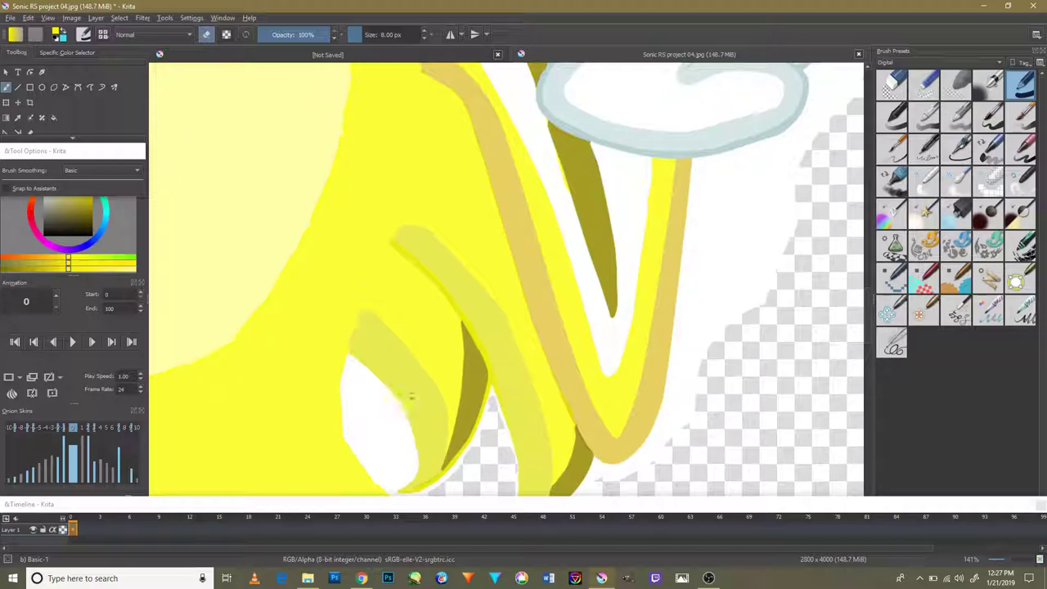
pyautogui.moveTo(479, 355)
pyautogui.mouseDown()
pyautogui.moveTo(578, 379)
pyautogui.moveTo(553, 282)
pyautogui.mouseUp()
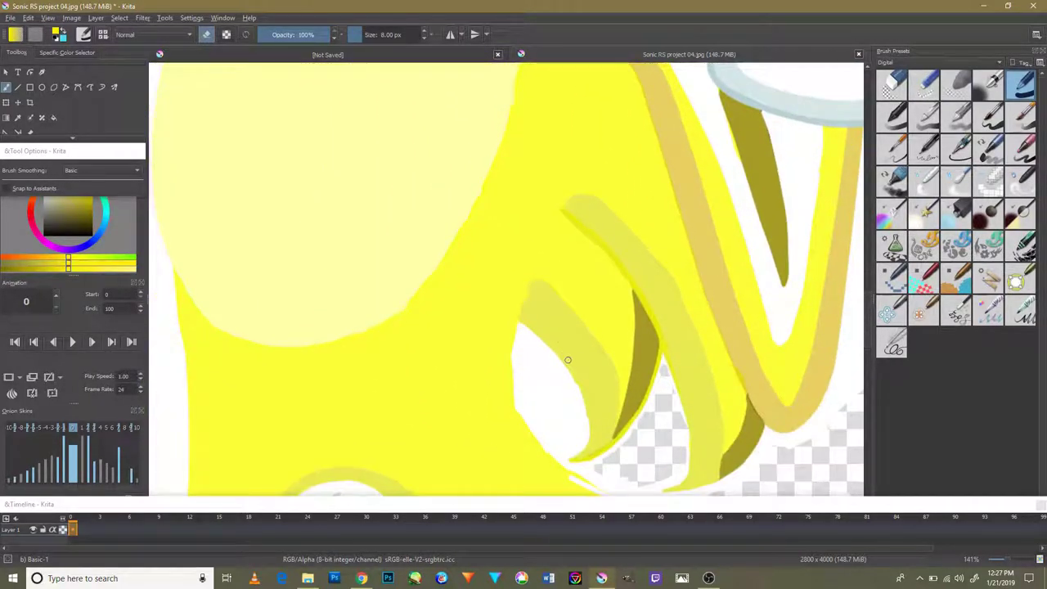
pyautogui.scroll(4, 568, 360)
pyautogui.moveTo(533, 374)
pyautogui.mouseDown()
pyautogui.moveTo(458, 271)
pyautogui.moveTo(467, 264)
pyautogui.moveTo(604, 420)
pyautogui.mouseUp()
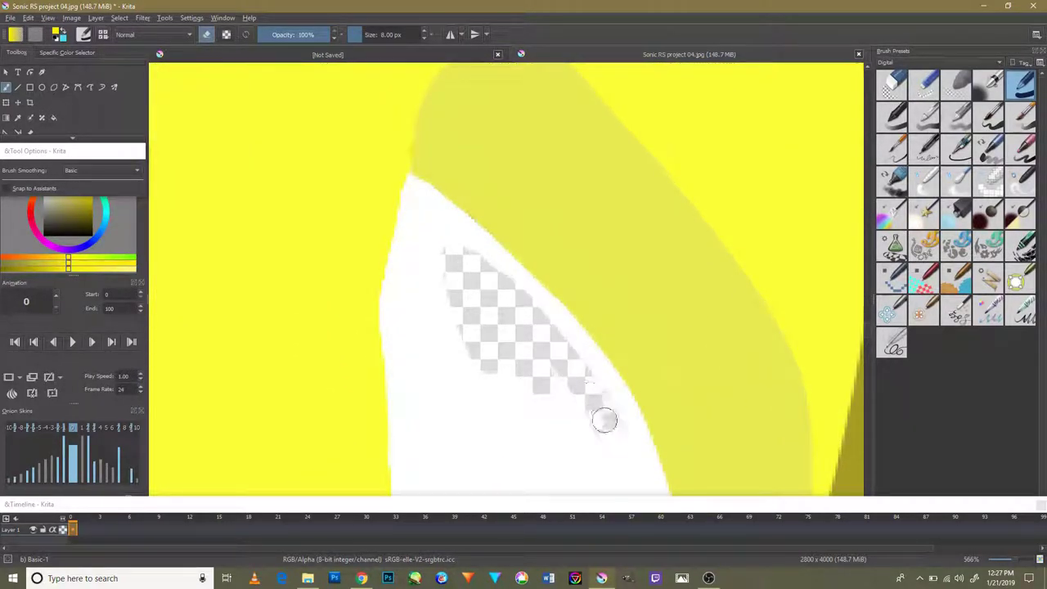
pyautogui.moveTo(460, 242)
pyautogui.mouseDown()
pyautogui.moveTo(437, 227)
pyautogui.moveTo(416, 302)
pyautogui.mouseUp()
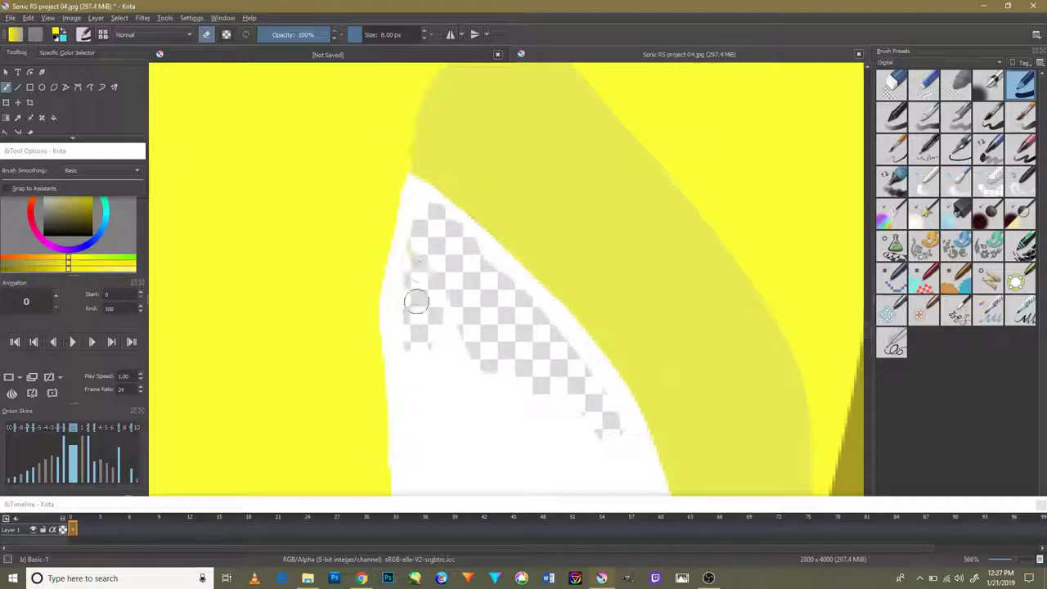
pyautogui.moveTo(425, 208); pyautogui.dragTo(441, 305)
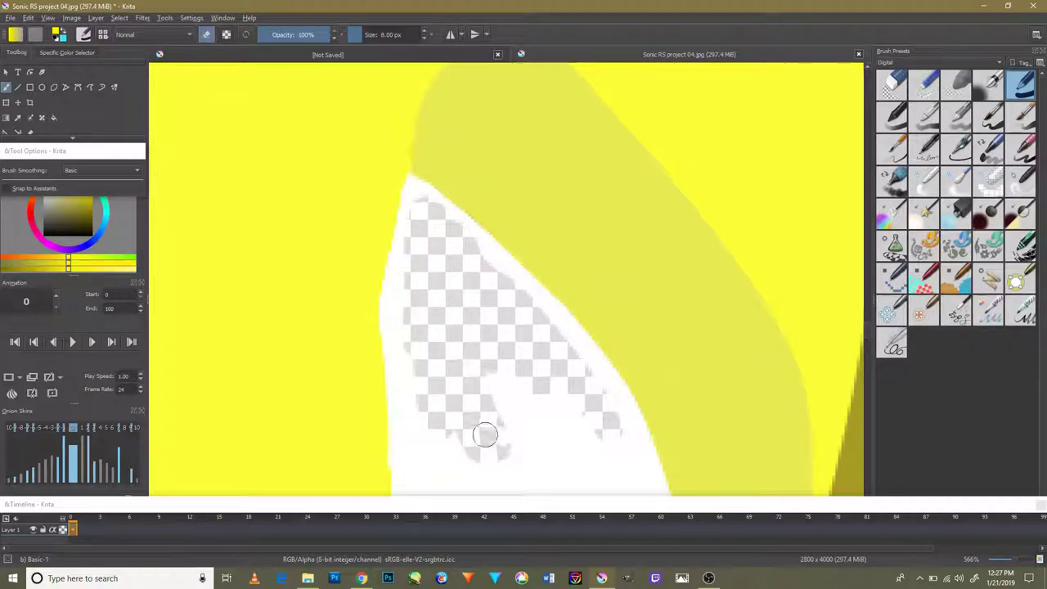
pyautogui.scroll(-3, 484, 435)
pyautogui.scroll(-1, 471, 390)
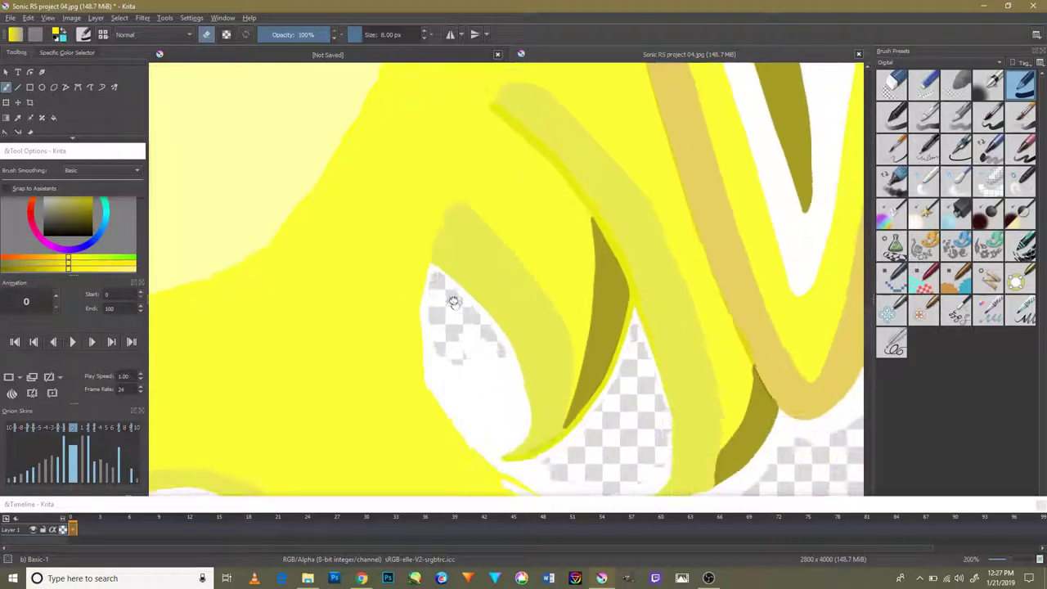
pyautogui.scroll(-3, 477, 346)
pyautogui.scroll(6, 509, 389)
# Step: Erase the white band and area between the quills near the quill tip
pyautogui.moveTo(509, 389)
pyautogui.mouseDown()
pyautogui.moveTo(529, 351)
pyautogui.moveTo(541, 365)
pyautogui.moveTo(505, 276)
pyautogui.moveTo(533, 316)
pyautogui.moveTo(486, 425)
pyautogui.moveTo(457, 453)
pyautogui.moveTo(423, 370)
pyautogui.moveTo(367, 147)
pyautogui.moveTo(467, 297)
pyautogui.moveTo(494, 309)
pyautogui.moveTo(405, 311)
pyautogui.moveTo(358, 285)
pyautogui.moveTo(336, 297)
pyautogui.moveTo(386, 361)
pyautogui.mouseUp()
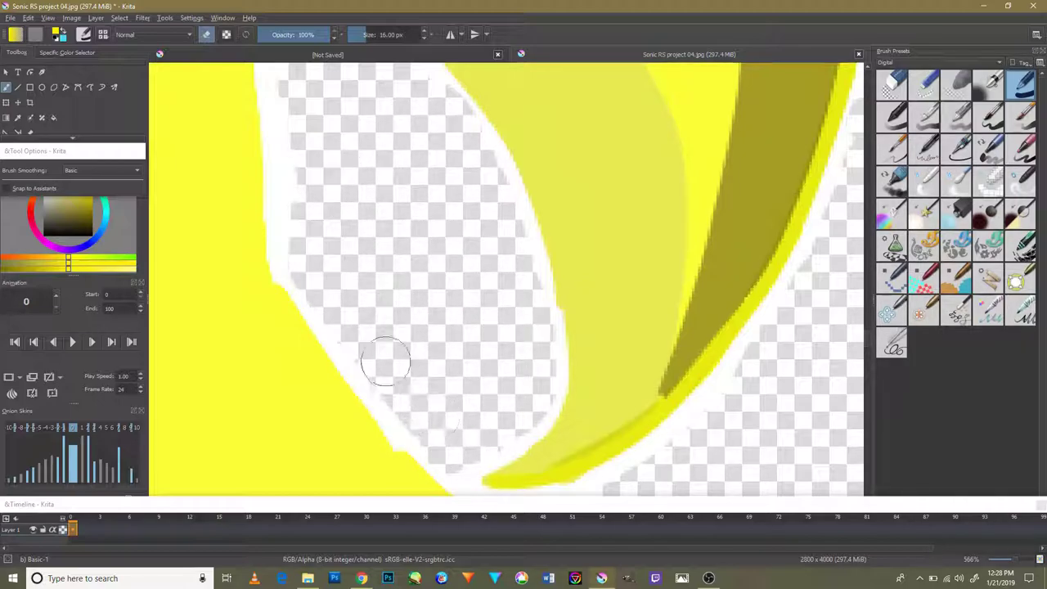
pyautogui.moveTo(382, 253)
pyautogui.mouseDown()
pyautogui.moveTo(379, 320)
pyautogui.moveTo(346, 201)
pyautogui.mouseUp()
pyautogui.moveTo(409, 347)
pyautogui.mouseDown()
pyautogui.moveTo(503, 382)
pyautogui.moveTo(573, 435)
pyautogui.moveTo(534, 226)
pyautogui.moveTo(409, 188)
pyautogui.moveTo(554, 222)
pyautogui.moveTo(535, 240)
pyautogui.mouseUp()
pyautogui.scroll(-2, 526, 363)
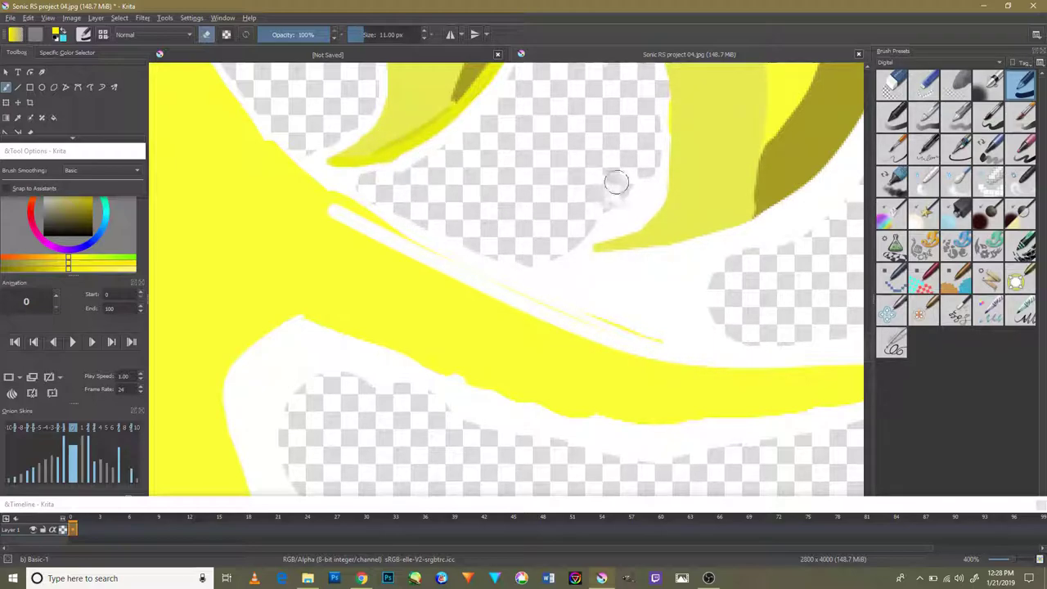
pyautogui.moveTo(559, 238); pyautogui.dragTo(684, 294)
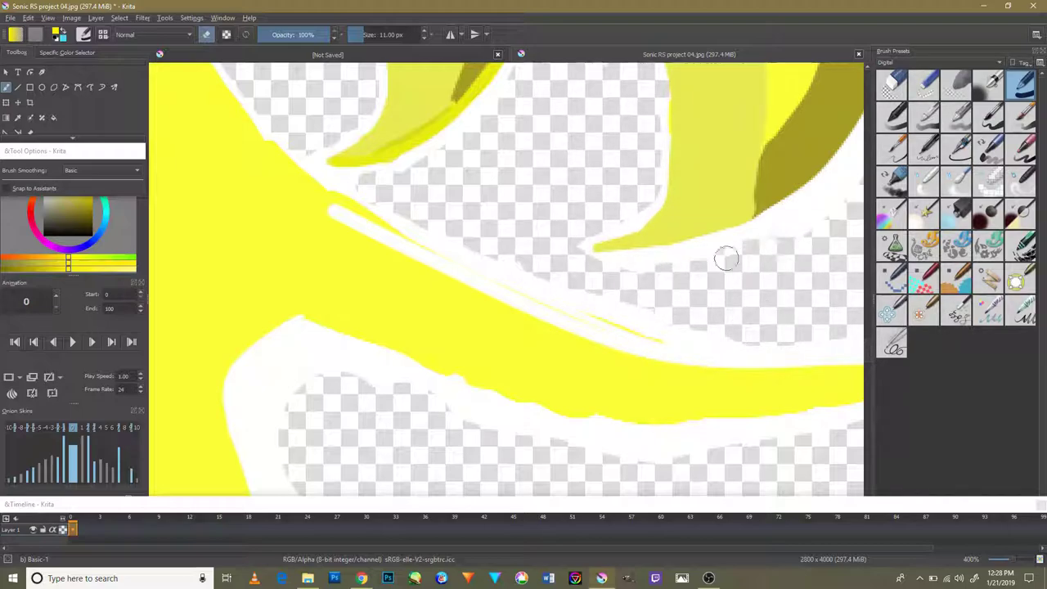
pyautogui.moveTo(634, 204); pyautogui.dragTo(559, 242)
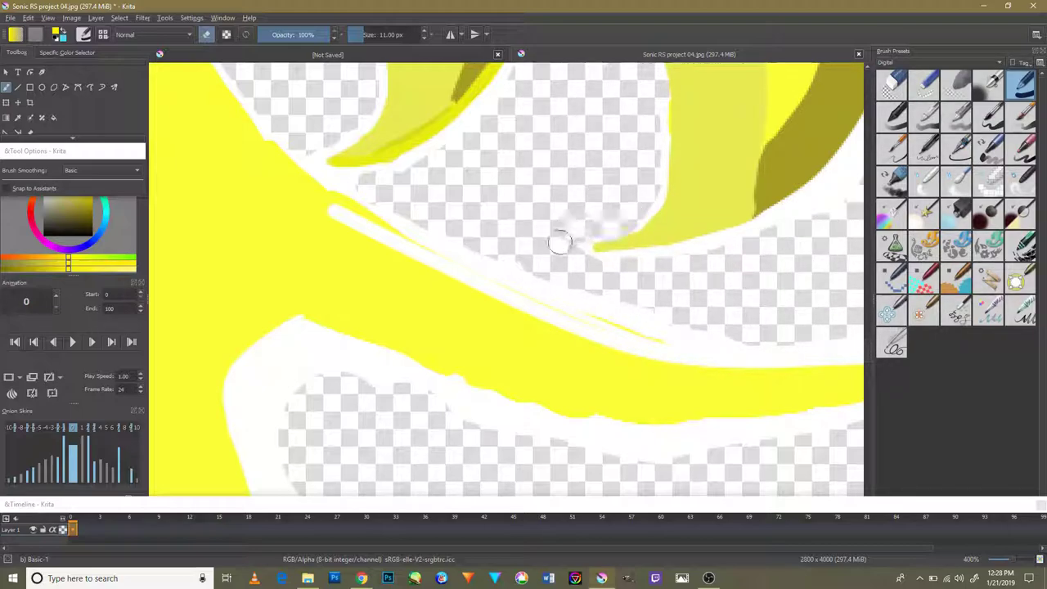
# Step: Remove the white fringe beneath the quill and along its lower-right edge
pyautogui.moveTo(753, 251); pyautogui.dragTo(553, 373)
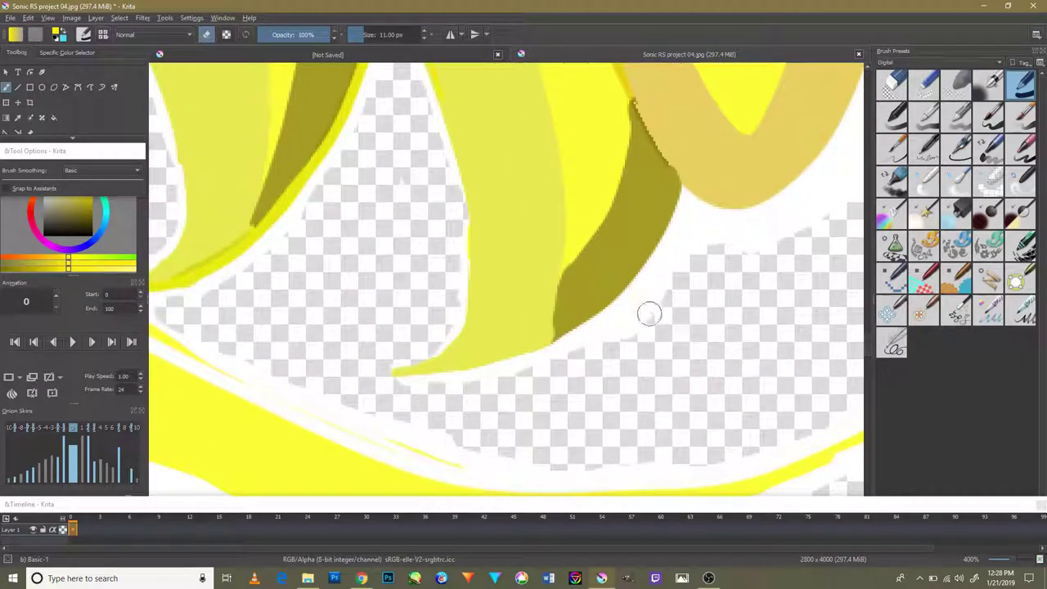
pyautogui.moveTo(701, 256); pyautogui.dragTo(628, 318)
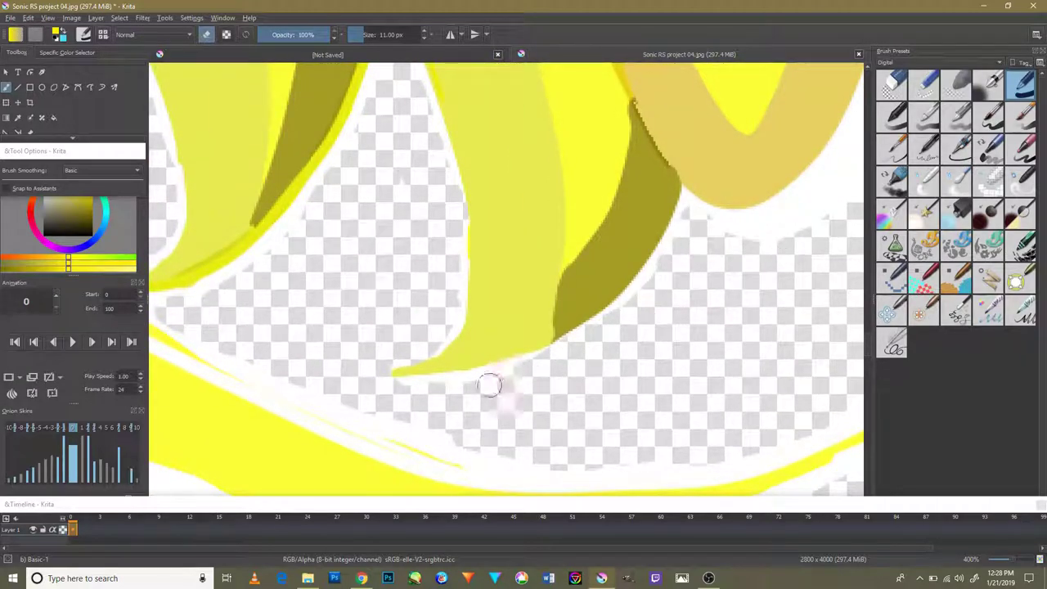
pyautogui.moveTo(676, 286); pyautogui.dragTo(504, 396)
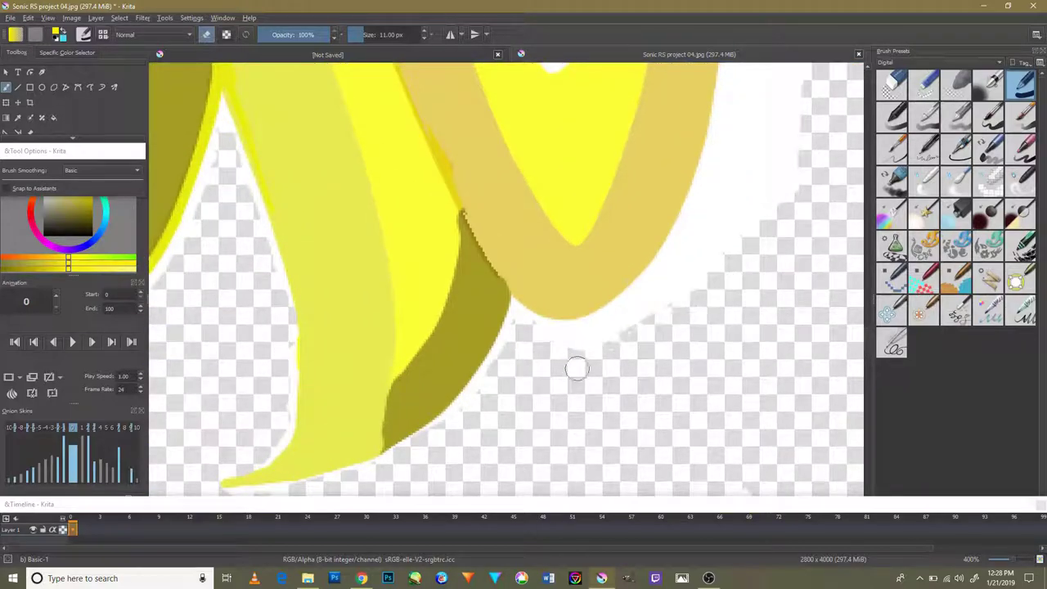
pyautogui.moveTo(560, 344)
pyautogui.mouseDown()
pyautogui.moveTo(752, 205)
pyautogui.moveTo(638, 307)
pyautogui.mouseUp()
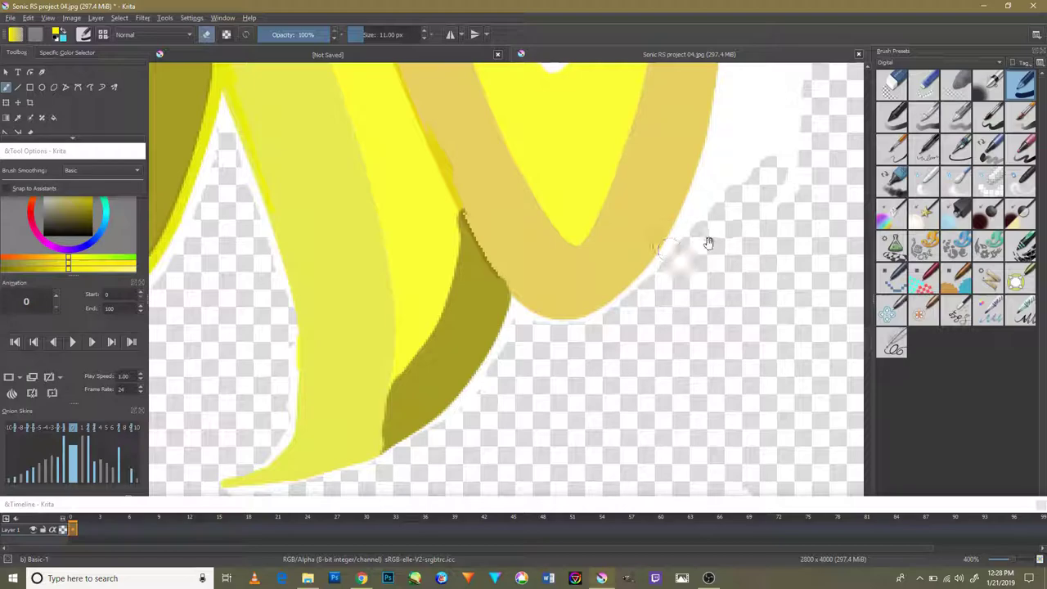
pyautogui.moveTo(709, 243); pyautogui.dragTo(672, 353)
pyautogui.moveTo(760, 323)
pyautogui.mouseDown()
pyautogui.moveTo(759, 180)
pyautogui.moveTo(671, 327)
pyautogui.moveTo(700, 243)
pyautogui.moveTo(762, 234)
pyautogui.moveTo(748, 171)
pyautogui.moveTo(661, 334)
pyautogui.mouseUp()
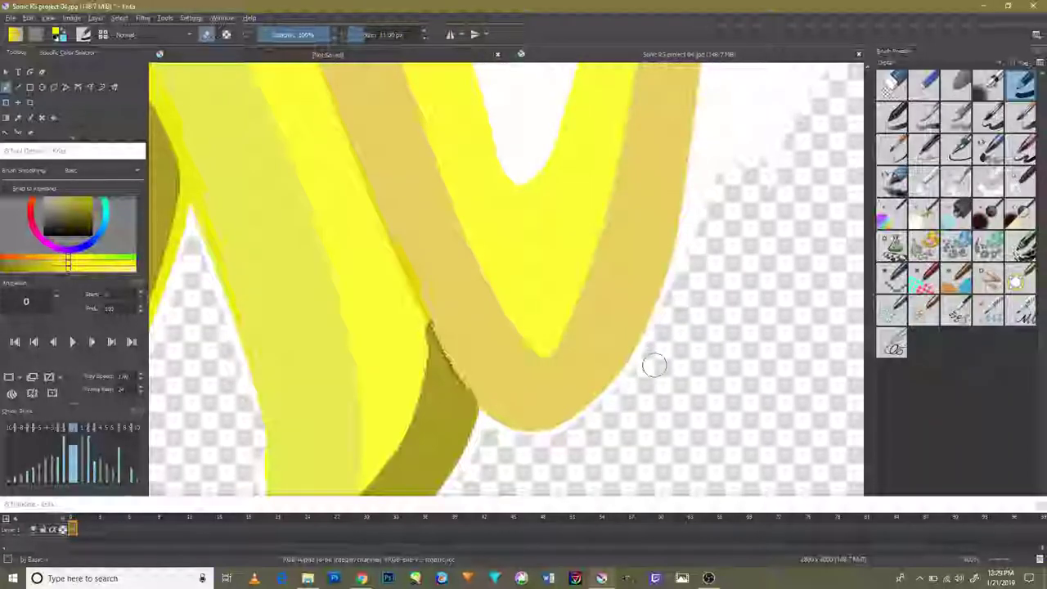
# Step: Erase the white fringe along the right side of the yellow arm
pyautogui.scroll(2, 693, 285)
pyautogui.scroll(-5, 698, 274)
pyautogui.scroll(3, 683, 384)
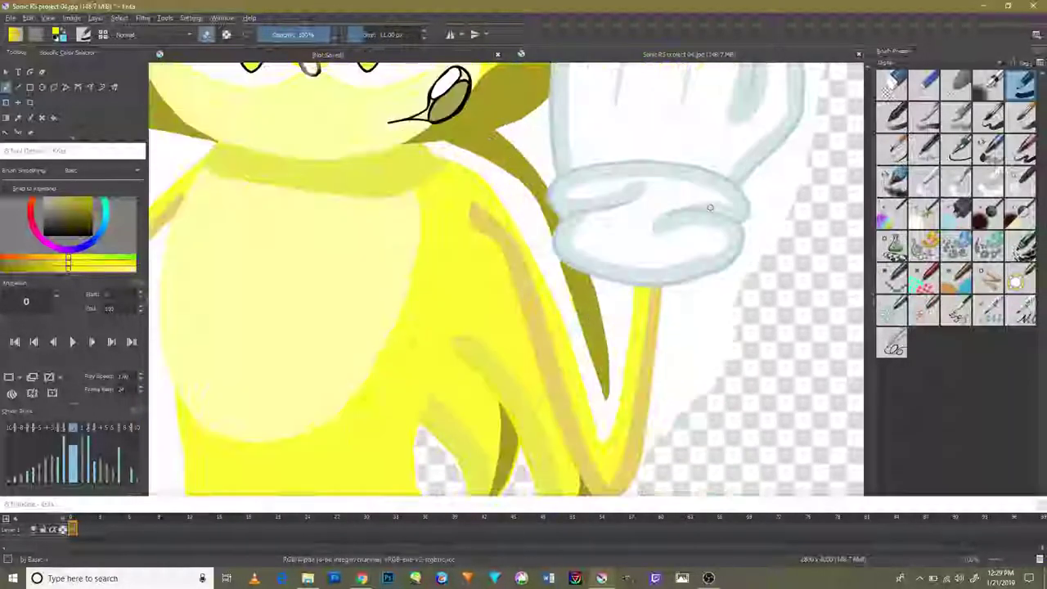
pyautogui.scroll(2, 683, 384)
pyautogui.moveTo(686, 345); pyautogui.dragTo(710, 387)
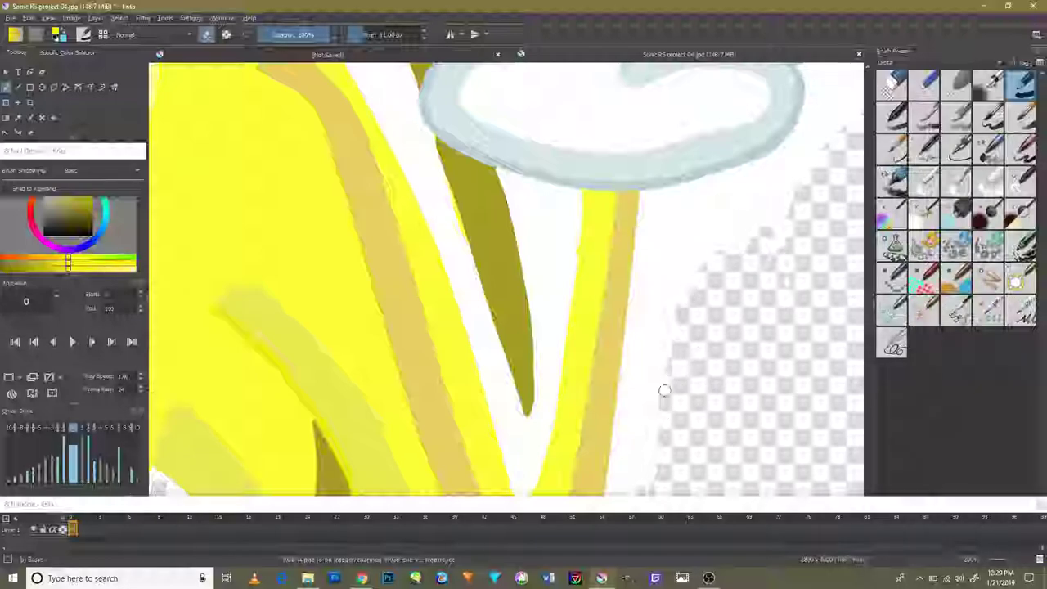
pyautogui.moveTo(666, 390); pyautogui.dragTo(659, 386)
pyautogui.moveTo(636, 351); pyautogui.dragTo(653, 285)
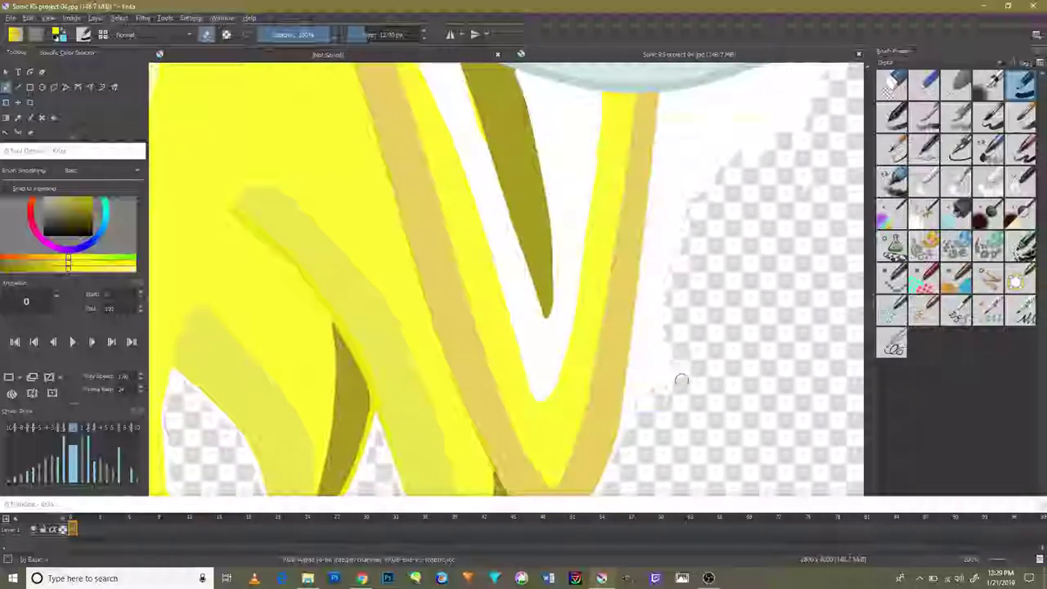
pyautogui.moveTo(680, 381); pyautogui.dragTo(706, 293)
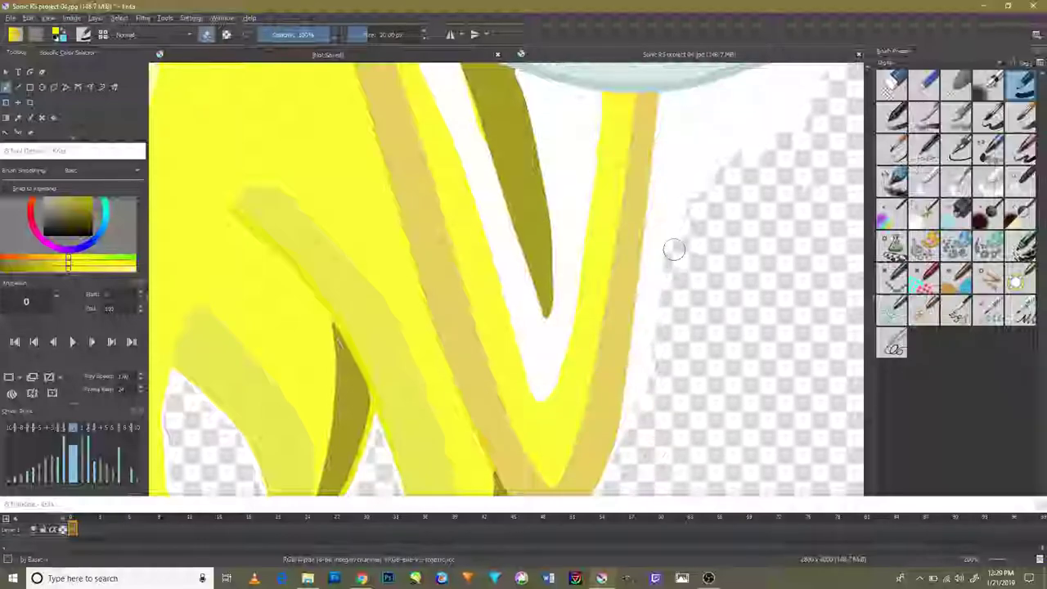
pyautogui.moveTo(674, 250); pyautogui.dragTo(660, 309)
# Step: Erase the white fringe beside and below the glove cuff, toggling one stroke with redo/undo
pyautogui.scroll(2, 721, 266)
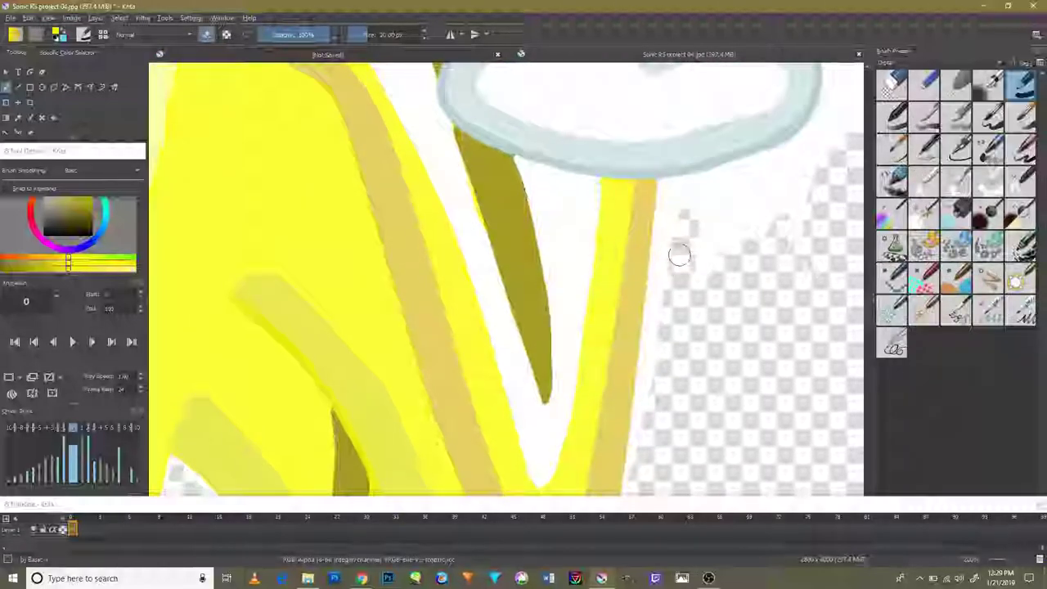
pyautogui.moveTo(655, 301)
pyautogui.mouseDown()
pyautogui.moveTo(674, 265)
pyautogui.moveTo(671, 196)
pyautogui.mouseUp()
pyautogui.hotkey('ctrl', 'shift', 'z')
pyautogui.hotkey('ctrl', 'z')
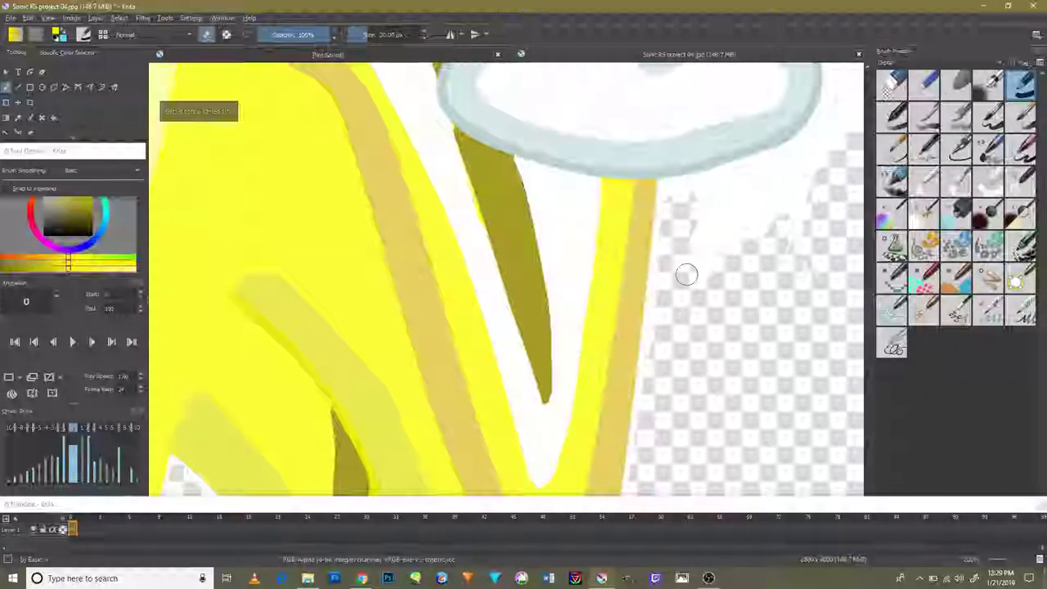
pyautogui.scroll(2, 723, 278)
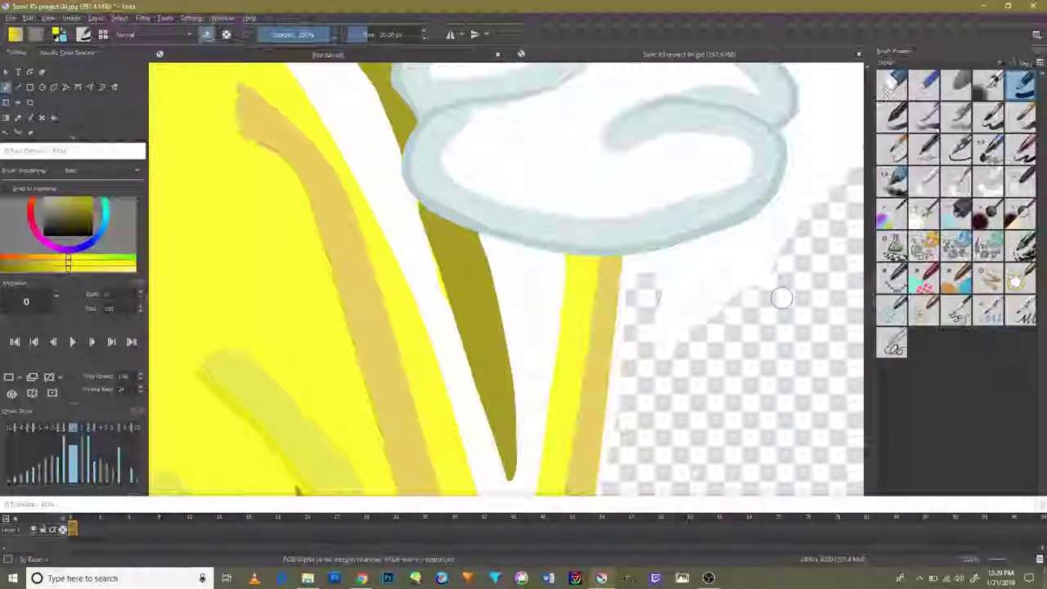
pyautogui.moveTo(758, 317)
pyautogui.mouseDown()
pyautogui.moveTo(695, 324)
pyautogui.moveTo(708, 281)
pyautogui.moveTo(614, 419)
pyautogui.mouseUp()
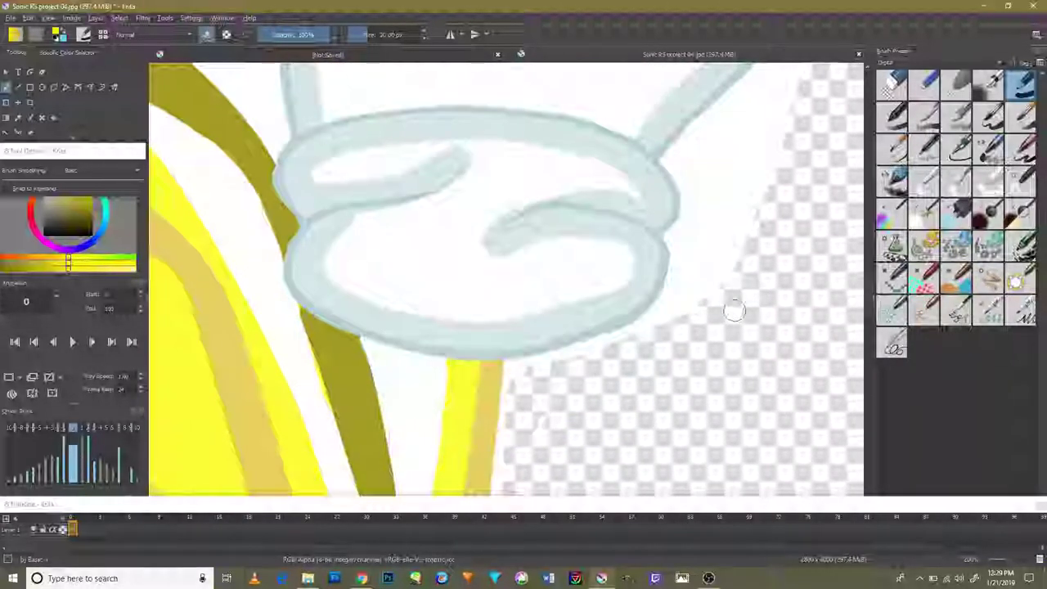
pyautogui.moveTo(691, 291)
pyautogui.mouseDown()
pyautogui.moveTo(671, 316)
pyautogui.moveTo(575, 357)
pyautogui.mouseUp()
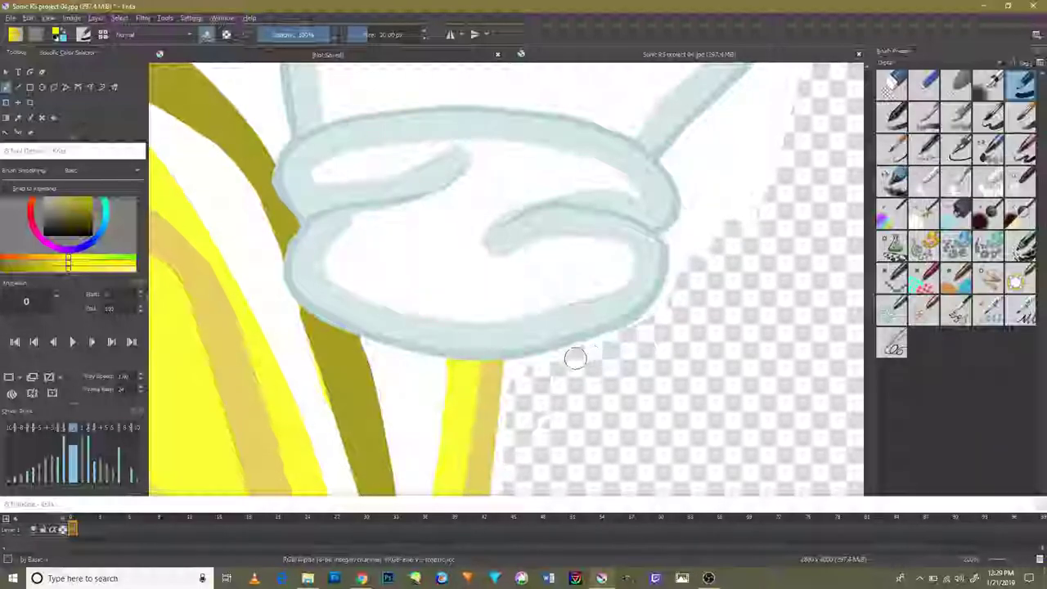
pyautogui.scroll(3, 736, 319)
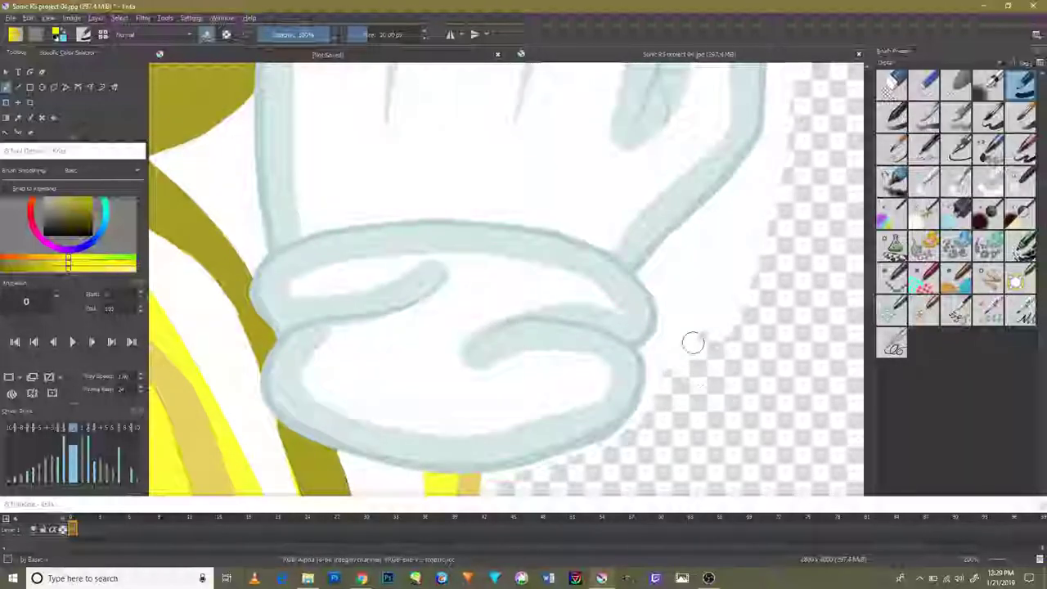
pyautogui.moveTo(696, 297)
pyautogui.mouseDown()
pyautogui.moveTo(682, 306)
pyautogui.moveTo(728, 323)
pyautogui.moveTo(702, 302)
pyautogui.moveTo(720, 234)
pyautogui.moveTo(785, 169)
pyautogui.moveTo(761, 171)
pyautogui.moveTo(662, 270)
pyautogui.moveTo(679, 346)
pyautogui.moveTo(694, 292)
pyautogui.mouseUp()
# Step: Erase the white fringe above the glove and along its right edge and the yellow arm's outer edge
pyautogui.scroll(3, 743, 339)
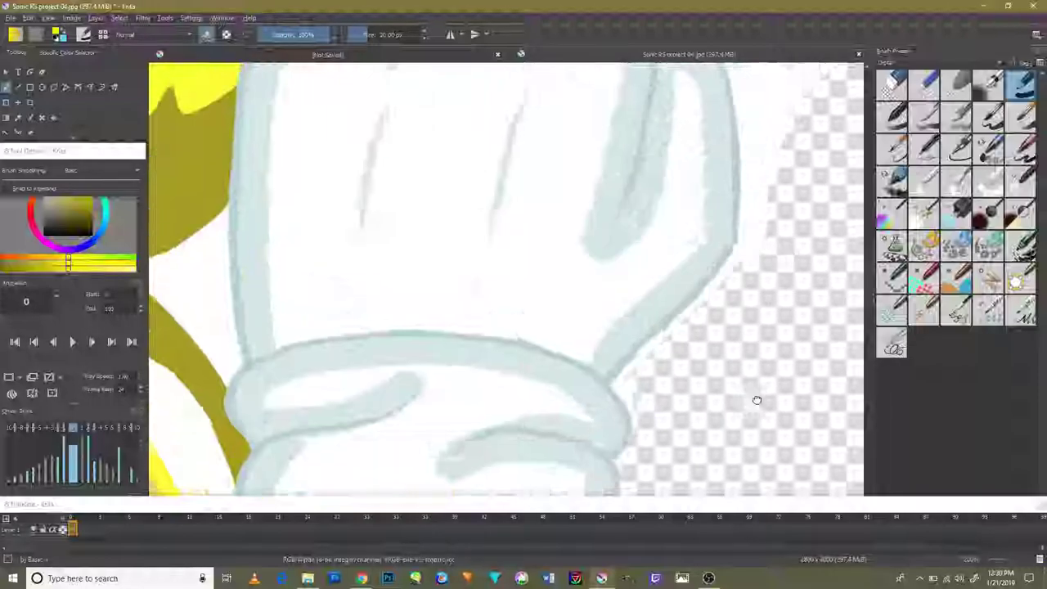
pyautogui.scroll(3, 755, 400)
pyautogui.scroll(3, 750, 290)
pyautogui.moveTo(777, 270)
pyautogui.mouseDown()
pyautogui.moveTo(753, 262)
pyautogui.moveTo(725, 327)
pyautogui.moveTo(714, 324)
pyautogui.mouseUp()
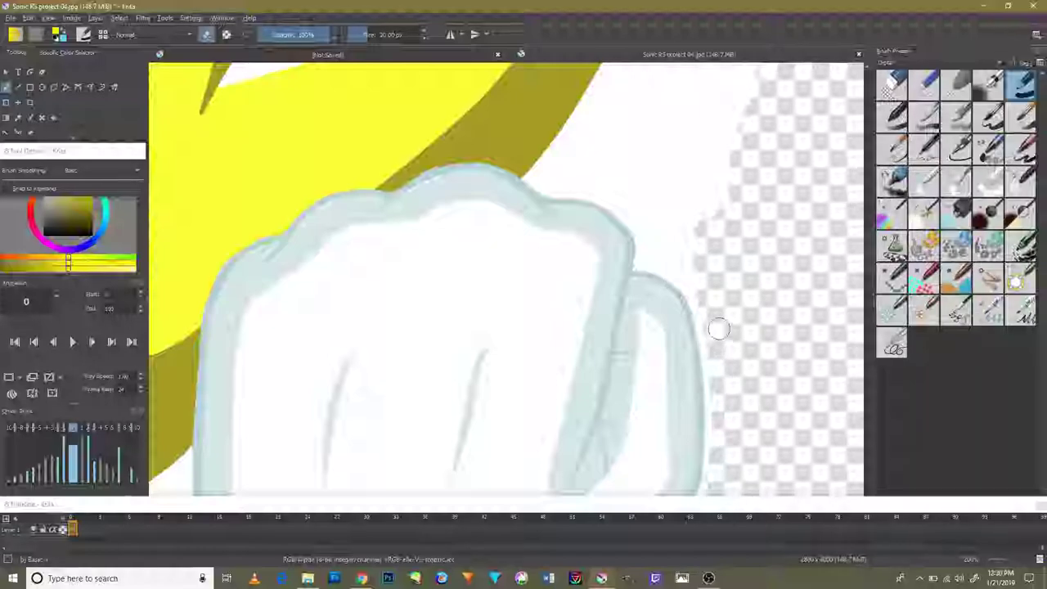
pyautogui.moveTo(755, 264); pyautogui.dragTo(783, 383)
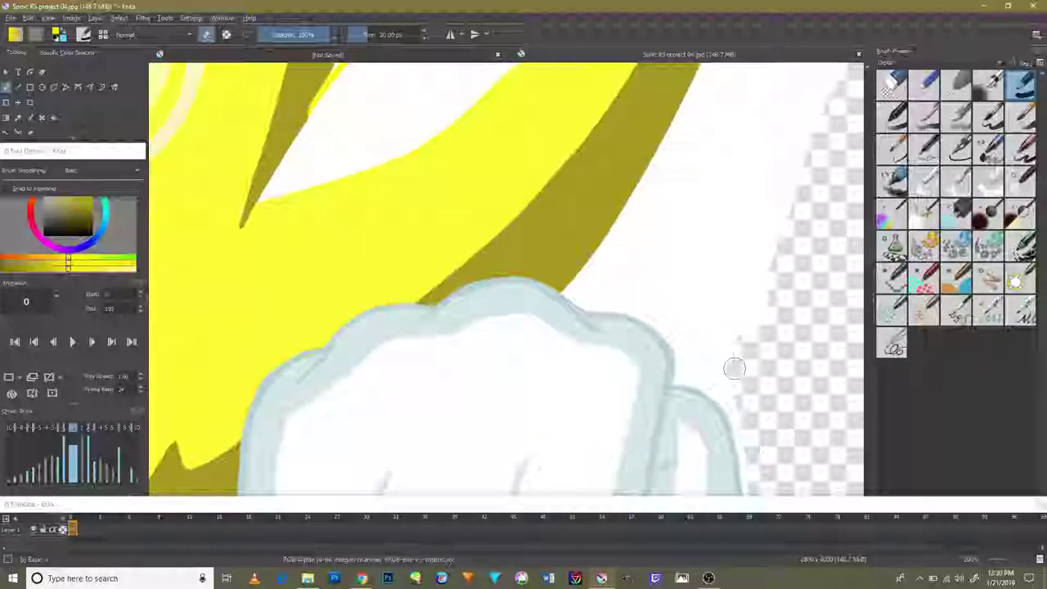
pyautogui.moveTo(741, 350)
pyautogui.mouseDown()
pyautogui.moveTo(733, 388)
pyautogui.moveTo(675, 309)
pyautogui.mouseUp()
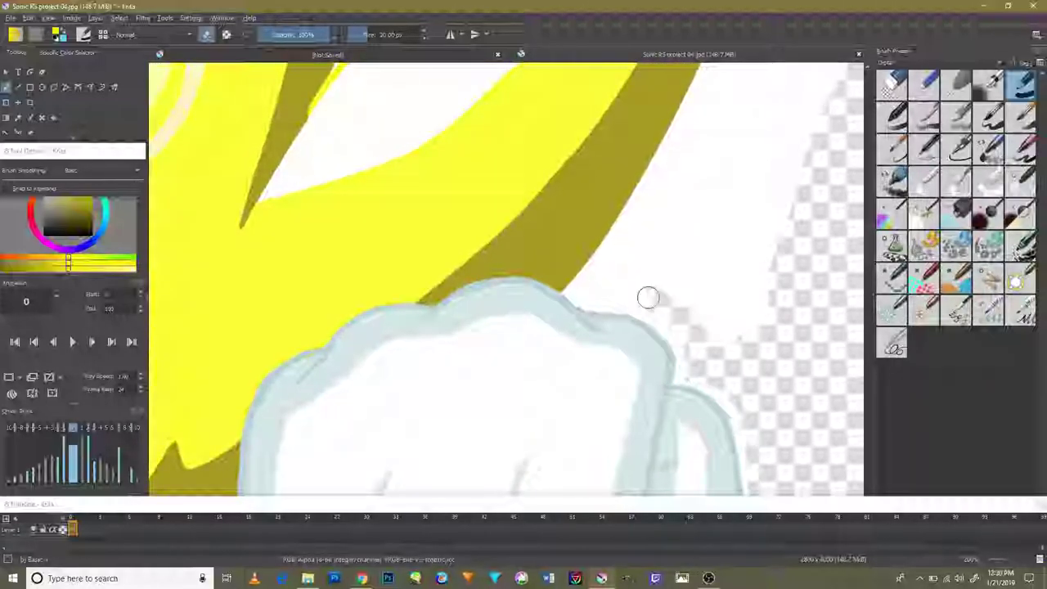
pyautogui.moveTo(598, 292)
pyautogui.mouseDown()
pyautogui.moveTo(630, 295)
pyautogui.moveTo(674, 320)
pyautogui.moveTo(742, 406)
pyautogui.mouseUp()
pyautogui.moveTo(701, 327)
pyautogui.mouseDown()
pyautogui.moveTo(709, 217)
pyautogui.moveTo(729, 282)
pyautogui.moveTo(753, 271)
pyautogui.moveTo(731, 299)
pyautogui.moveTo(694, 278)
pyautogui.mouseUp()
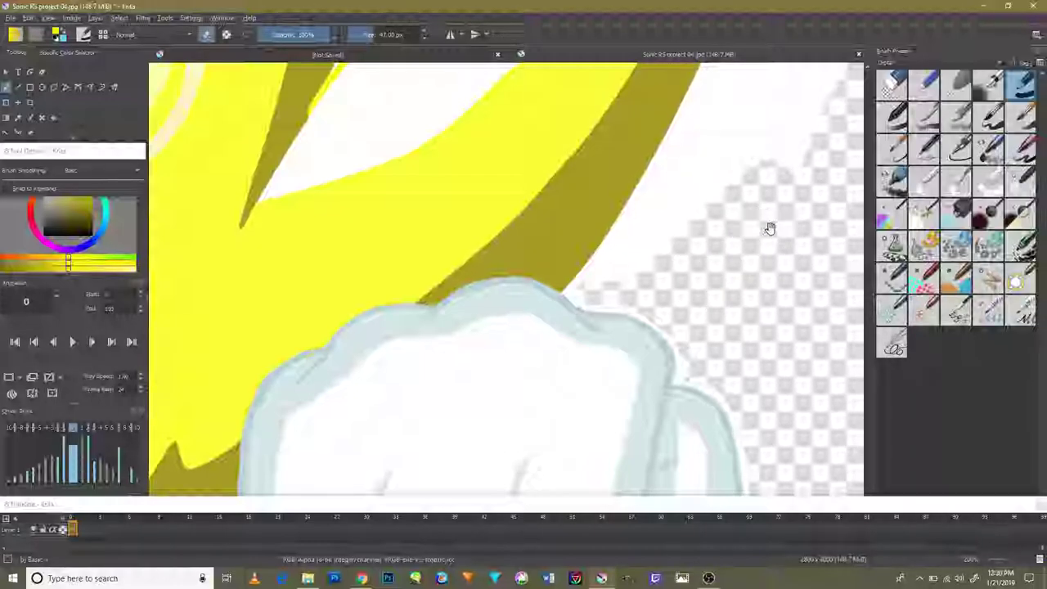
pyautogui.moveTo(769, 227)
pyautogui.mouseDown()
pyautogui.moveTo(688, 339)
pyautogui.moveTo(711, 225)
pyautogui.moveTo(694, 197)
pyautogui.moveTo(524, 407)
pyautogui.moveTo(688, 157)
pyautogui.moveTo(584, 330)
pyautogui.mouseUp()
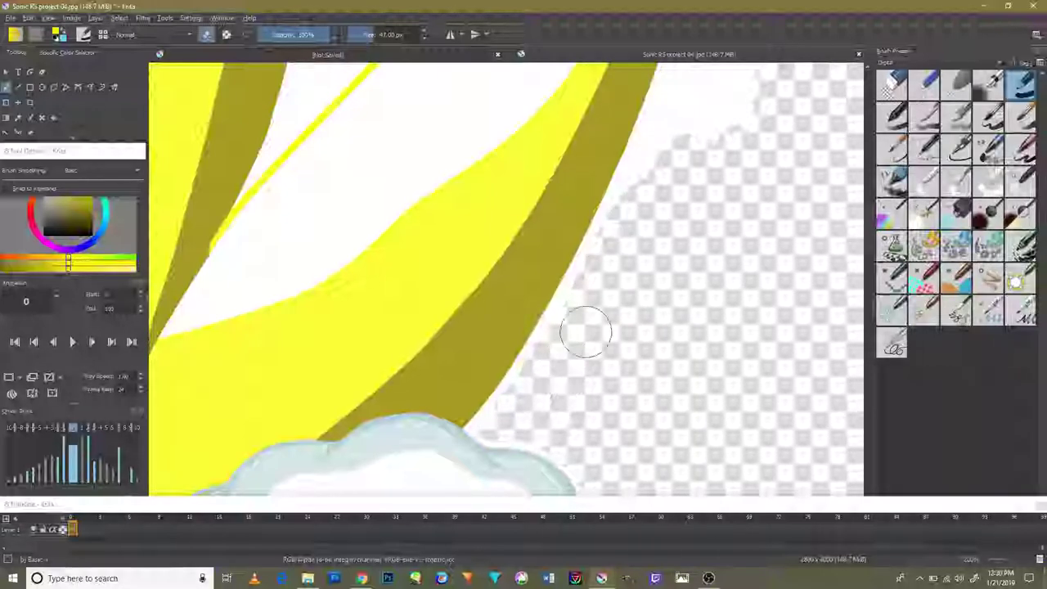
# Step: Shrink the eraser to about 28 px and erase white along the yellow stripe's right edge
pyautogui.moveTo(702, 218); pyautogui.dragTo(739, 257)
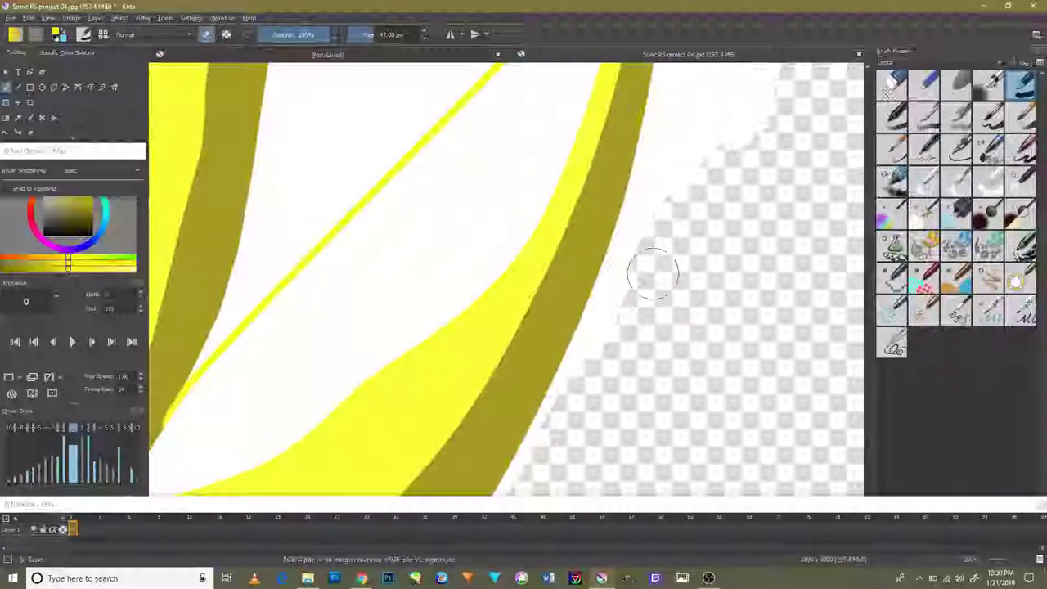
pyautogui.moveTo(648, 334); pyautogui.dragTo(706, 226)
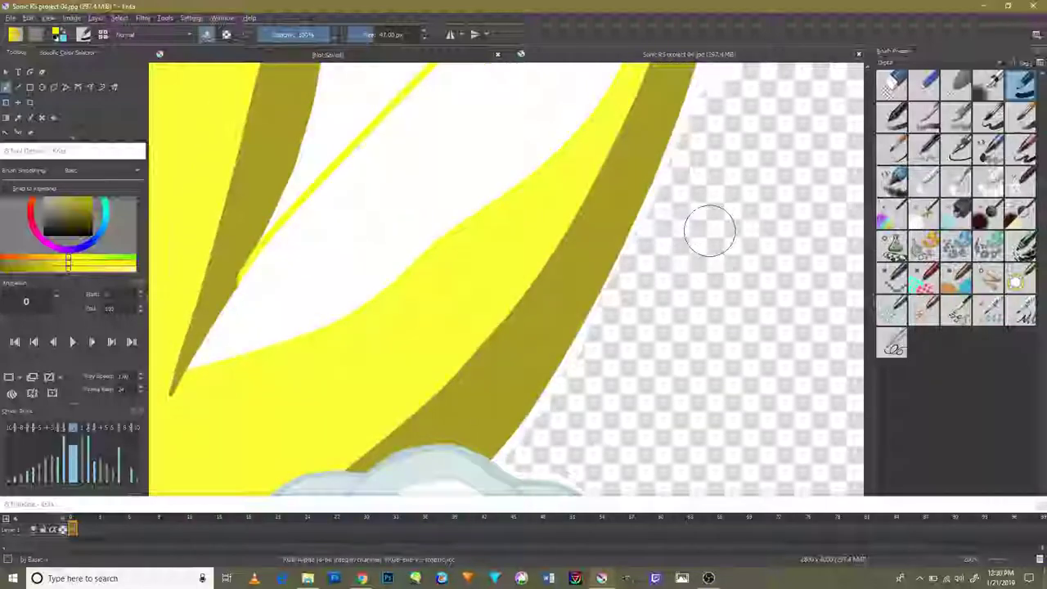
pyautogui.moveTo(603, 387); pyautogui.dragTo(547, 420)
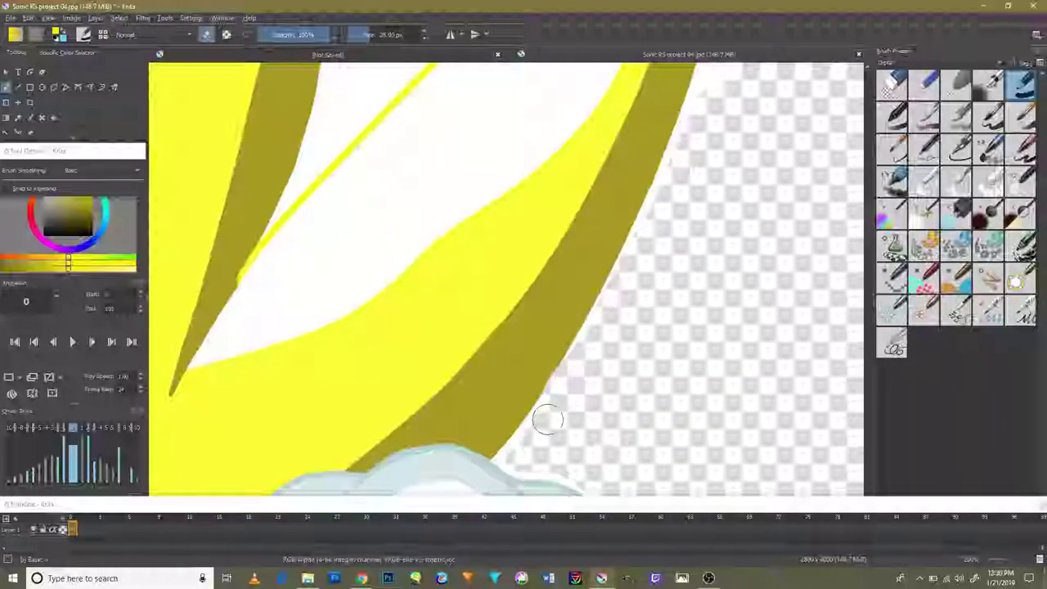
pyautogui.press('e')
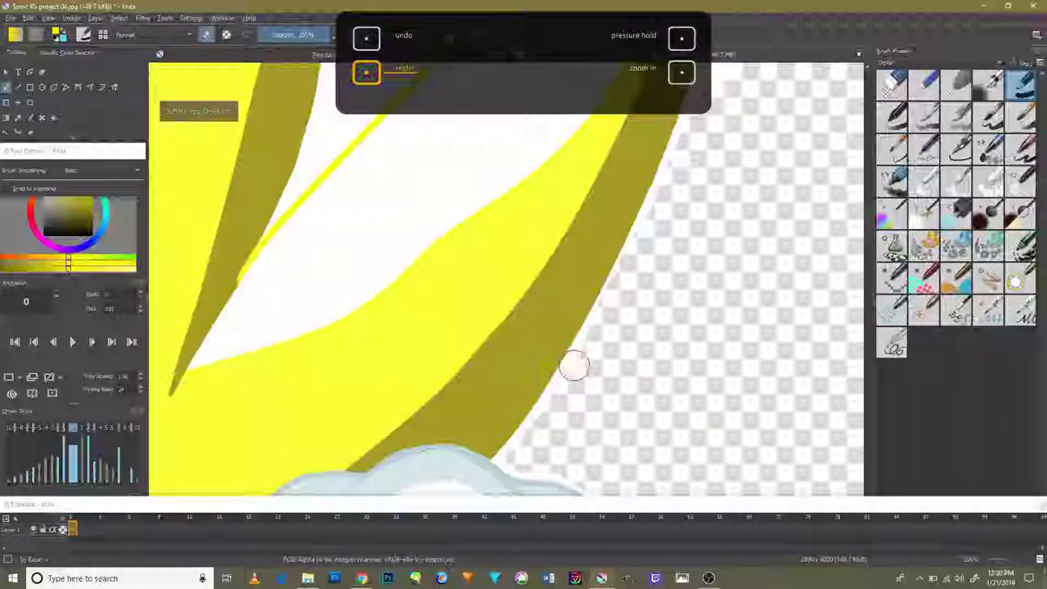
pyautogui.moveTo(748, 194); pyautogui.dragTo(682, 402)
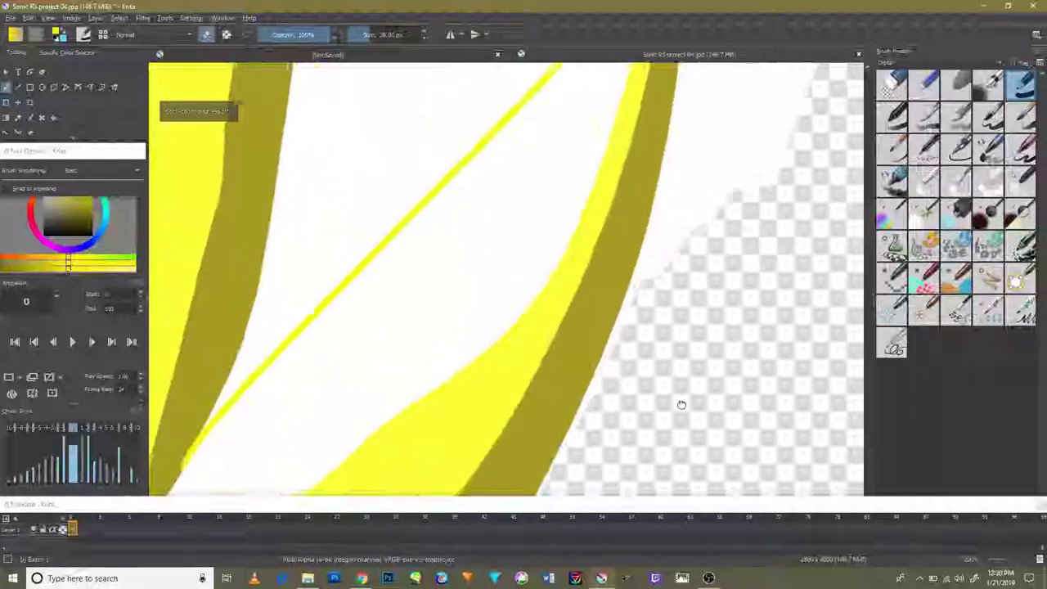
pyautogui.moveTo(744, 147); pyautogui.dragTo(729, 269)
pyautogui.moveTo(718, 234)
pyautogui.mouseDown()
pyautogui.moveTo(711, 145)
pyautogui.moveTo(694, 179)
pyautogui.moveTo(693, 274)
pyautogui.mouseUp()
pyautogui.moveTo(736, 311)
pyautogui.mouseDown()
pyautogui.moveTo(748, 182)
pyautogui.moveTo(666, 417)
pyautogui.moveTo(628, 483)
pyautogui.mouseUp()
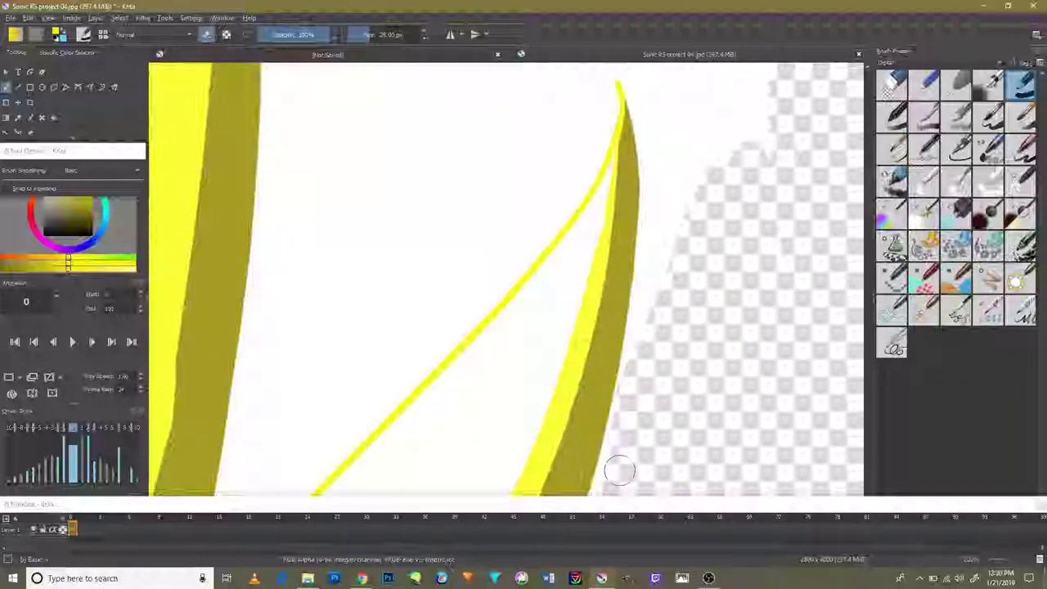
# Step: Clear the large white areas beside the yellow stroke, resizing the eraser to about 53 px
pyautogui.scroll(3, 735, 249)
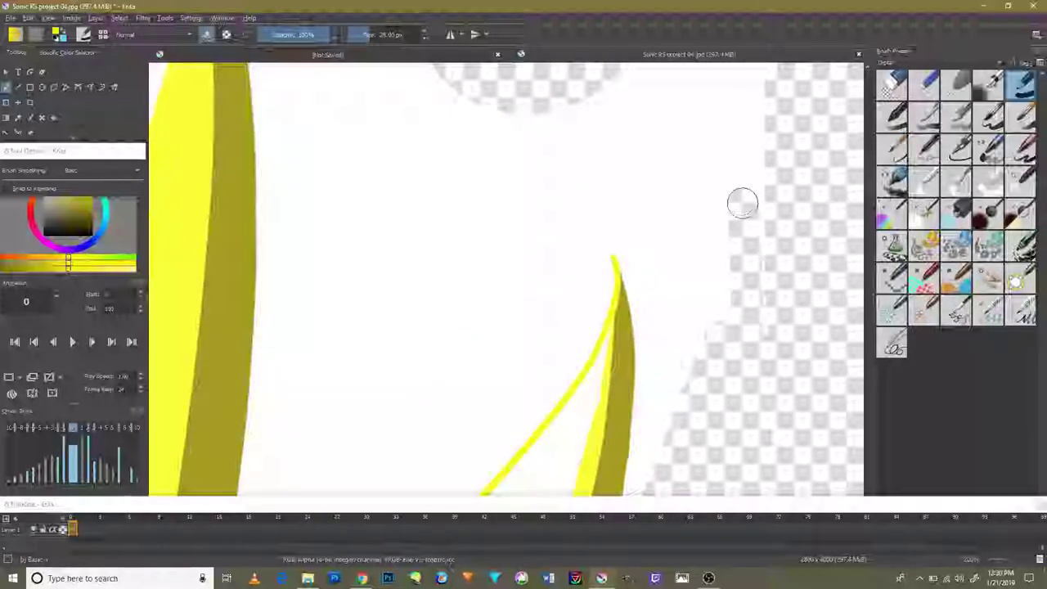
pyautogui.moveTo(781, 366)
pyautogui.mouseDown()
pyautogui.moveTo(690, 183)
pyautogui.moveTo(653, 449)
pyautogui.mouseUp()
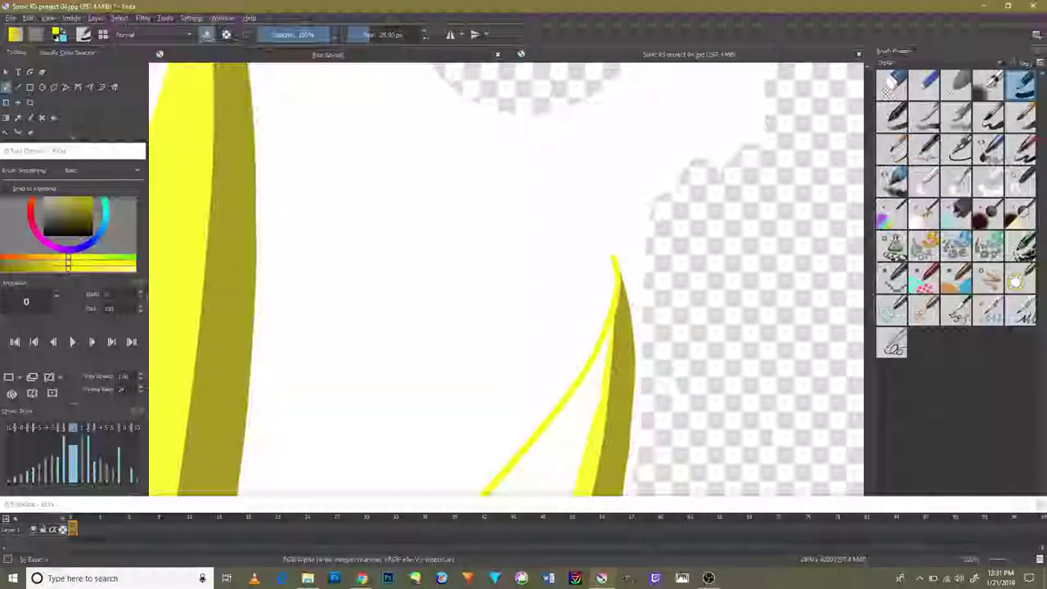
pyautogui.scroll(3, 718, 252)
pyautogui.moveTo(465, 413)
pyautogui.mouseDown()
pyautogui.moveTo(486, 276)
pyautogui.moveTo(696, 368)
pyautogui.moveTo(587, 313)
pyautogui.mouseUp()
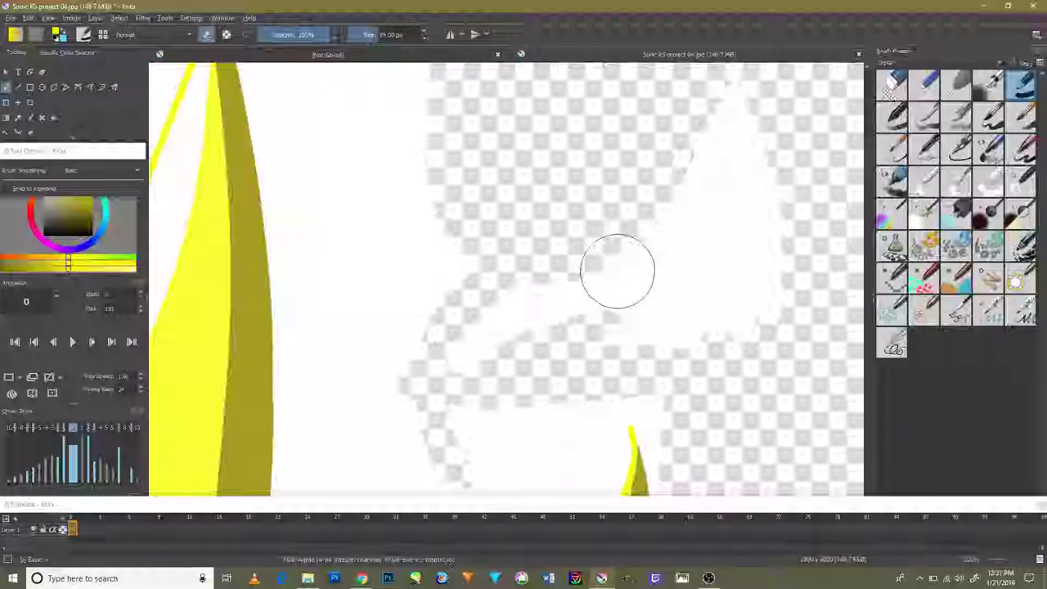
pyautogui.moveTo(617, 271)
pyautogui.mouseDown()
pyautogui.moveTo(495, 327)
pyautogui.moveTo(732, 234)
pyautogui.moveTo(667, 296)
pyautogui.moveTo(459, 237)
pyautogui.moveTo(529, 369)
pyautogui.moveTo(594, 367)
pyautogui.moveTo(690, 429)
pyautogui.mouseUp()
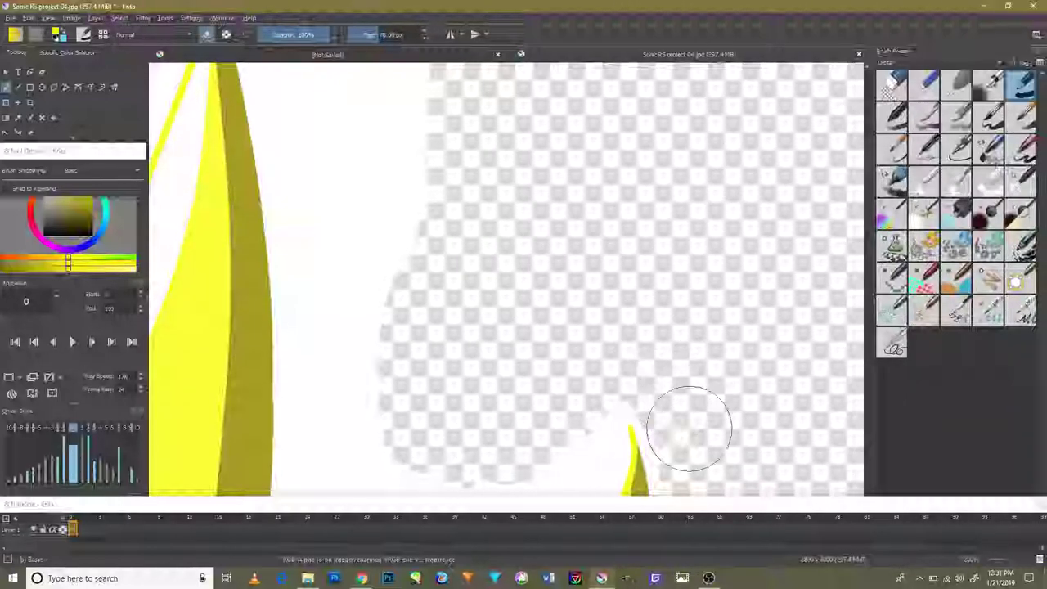
pyautogui.press('[')
pyautogui.press('[')
pyautogui.scroll(-3, 702, 300)
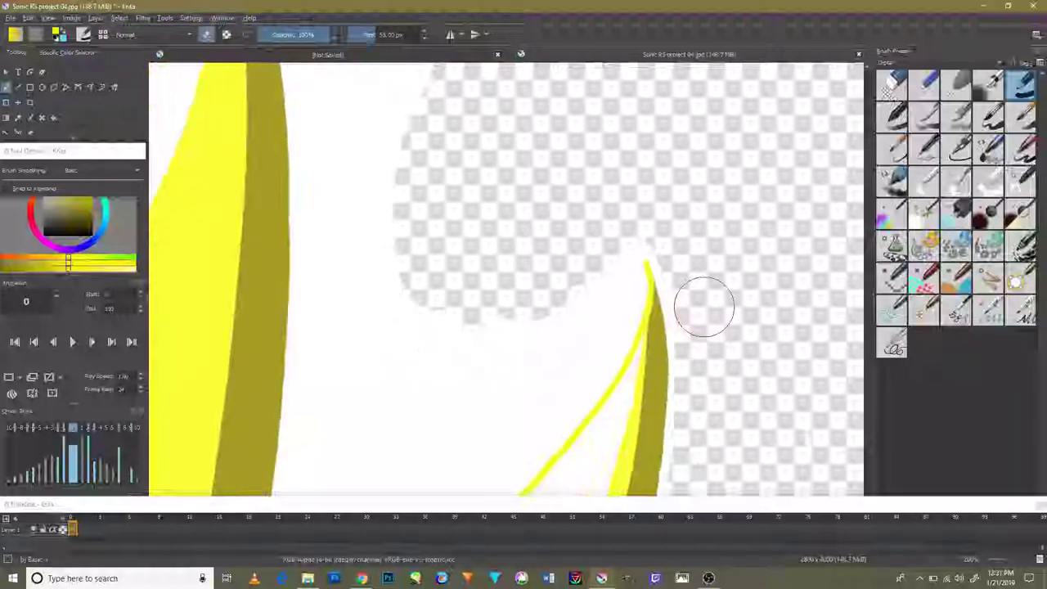
pyautogui.moveTo(589, 230)
pyautogui.mouseDown()
pyautogui.moveTo(617, 222)
pyautogui.moveTo(600, 276)
pyautogui.moveTo(512, 327)
pyautogui.moveTo(374, 357)
pyautogui.moveTo(362, 231)
pyautogui.moveTo(456, 346)
pyautogui.mouseUp()
# Step: Erase white beside the thin yellow line and leftover specks near the diagonal line
pyautogui.moveTo(493, 409); pyautogui.dragTo(550, 290)
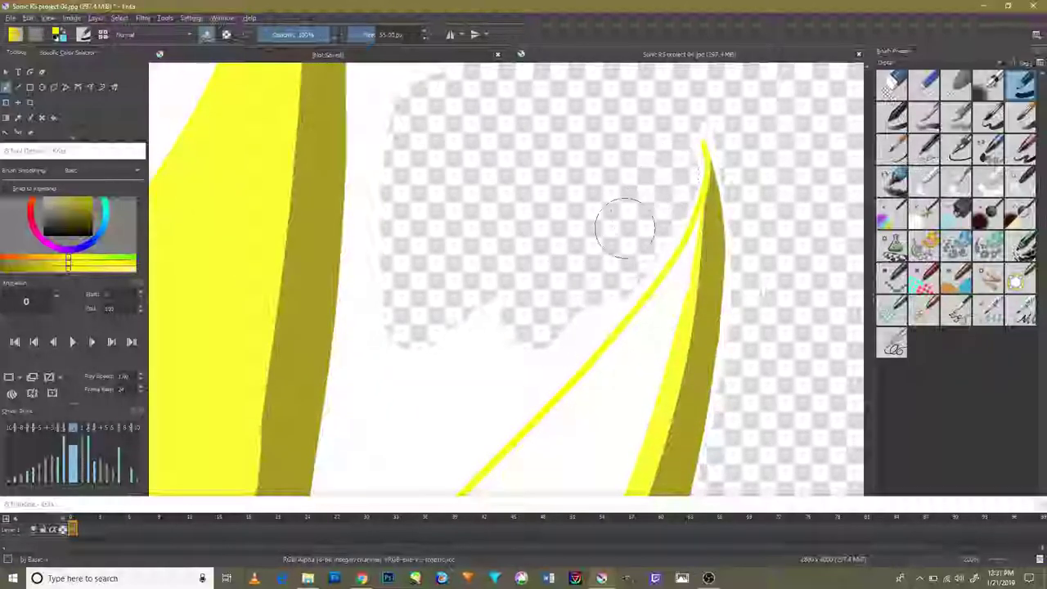
pyautogui.moveTo(625, 229)
pyautogui.mouseDown()
pyautogui.moveTo(467, 328)
pyautogui.moveTo(515, 351)
pyautogui.moveTo(549, 311)
pyautogui.moveTo(602, 283)
pyautogui.moveTo(474, 381)
pyautogui.moveTo(409, 384)
pyautogui.moveTo(384, 458)
pyautogui.moveTo(352, 421)
pyautogui.moveTo(351, 346)
pyautogui.mouseUp()
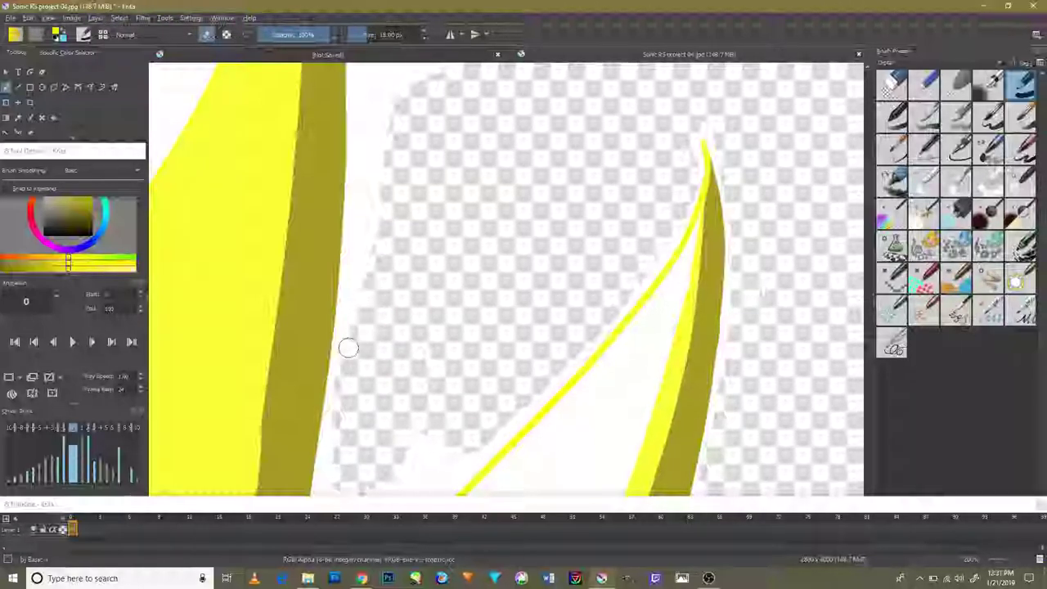
pyautogui.scroll(1, 434, 393)
pyautogui.moveTo(511, 291); pyautogui.dragTo(488, 264)
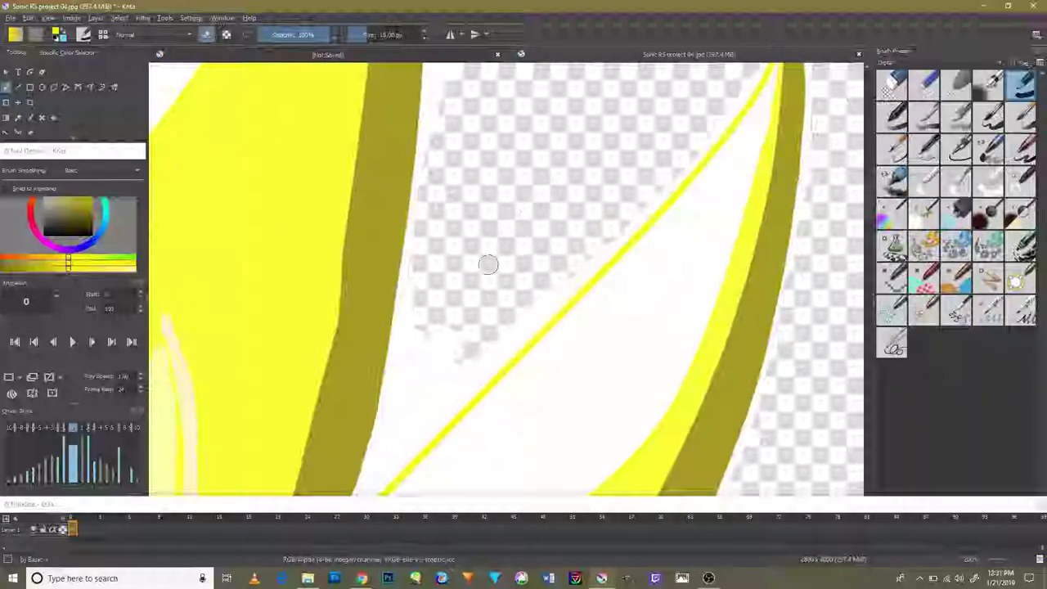
pyautogui.moveTo(553, 290); pyautogui.dragTo(532, 306)
pyautogui.moveTo(491, 360)
pyautogui.mouseDown()
pyautogui.moveTo(442, 385)
pyautogui.moveTo(421, 327)
pyautogui.mouseUp()
pyautogui.moveTo(445, 390); pyautogui.dragTo(573, 243)
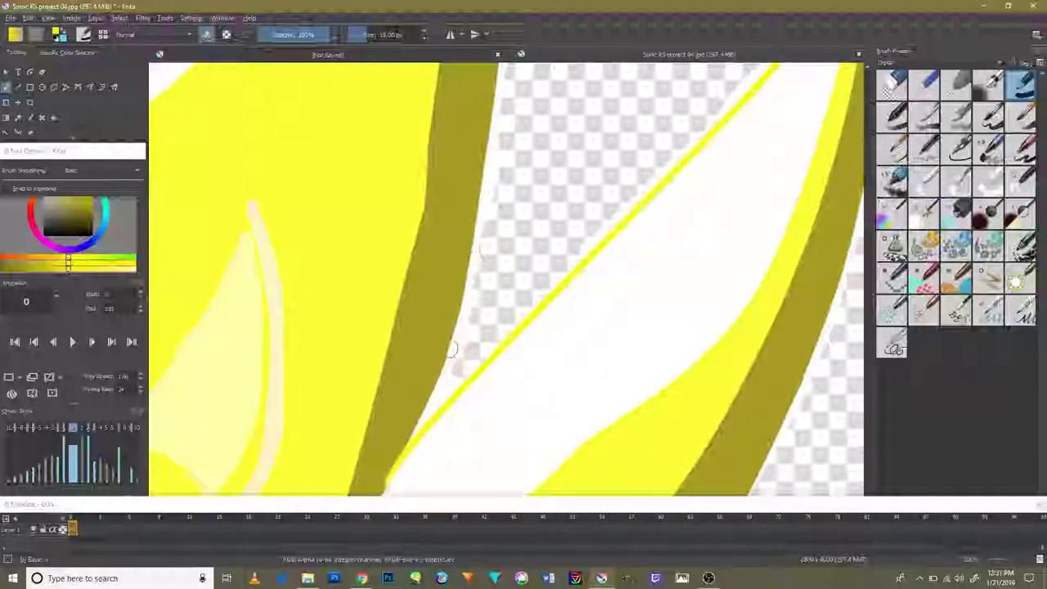
# Step: Shrink the eraser to about 11 px, survey the quills, and undo the last erase stroke
pyautogui.press('[')
pyautogui.press('[')
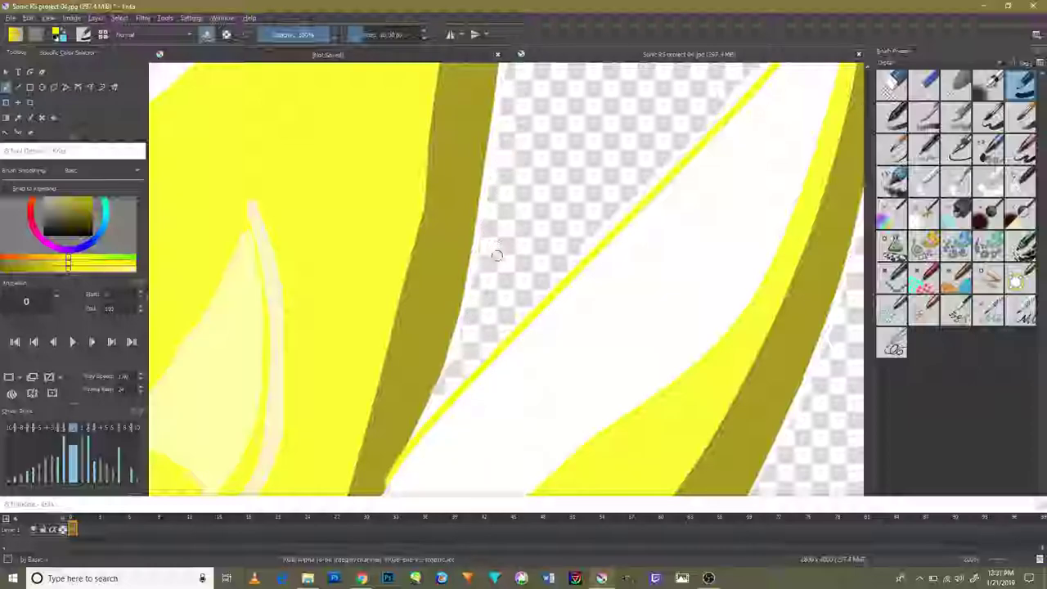
pyautogui.moveTo(559, 229)
pyautogui.mouseDown()
pyautogui.moveTo(510, 363)
pyautogui.moveTo(523, 385)
pyautogui.mouseUp()
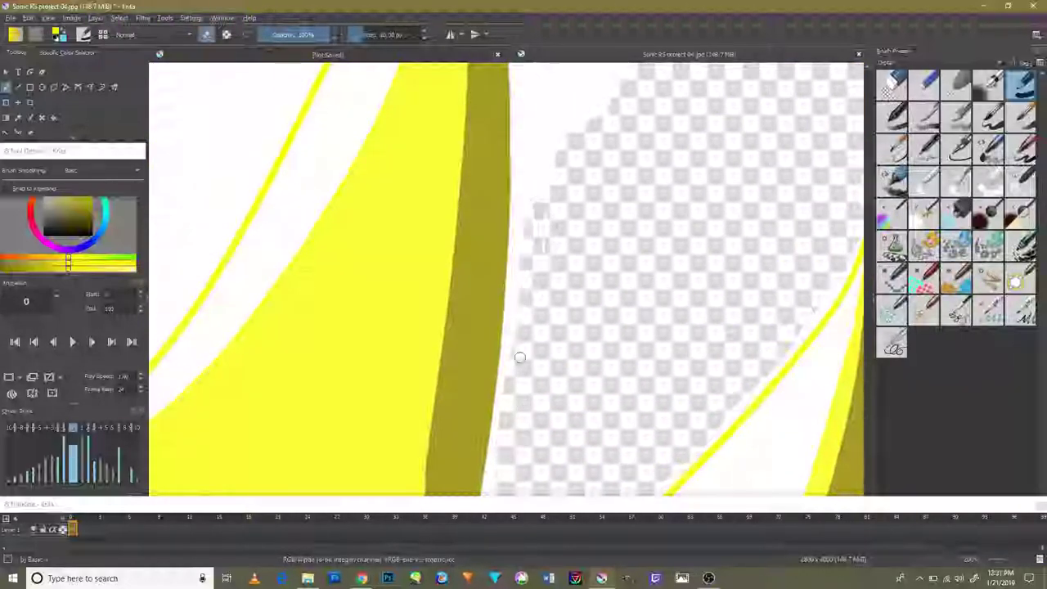
pyautogui.moveTo(554, 245)
pyautogui.mouseDown()
pyautogui.moveTo(554, 213)
pyautogui.moveTo(529, 346)
pyautogui.mouseUp()
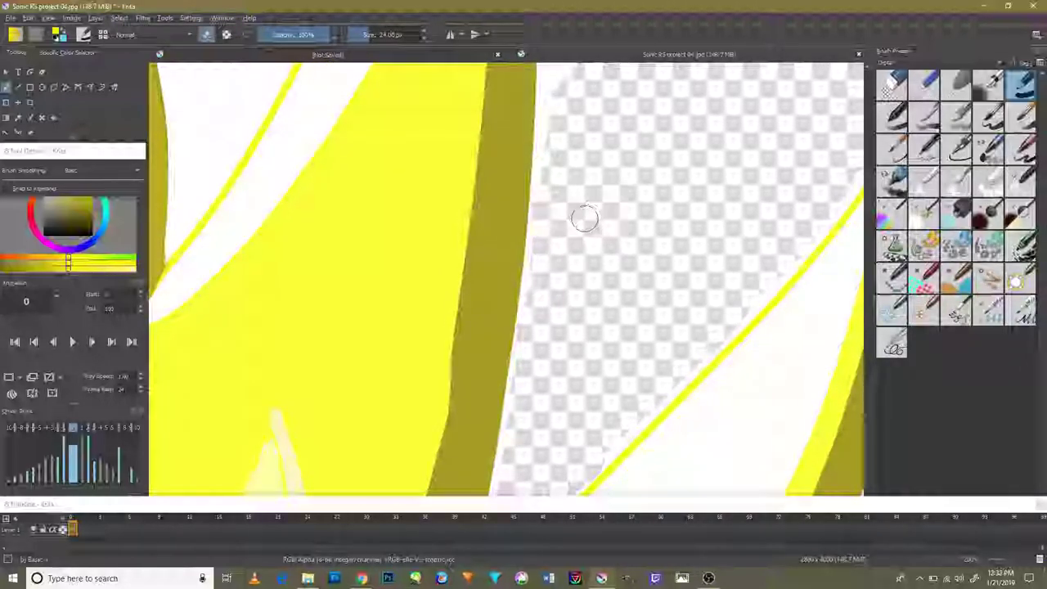
pyautogui.moveTo(585, 218); pyautogui.dragTo(576, 382)
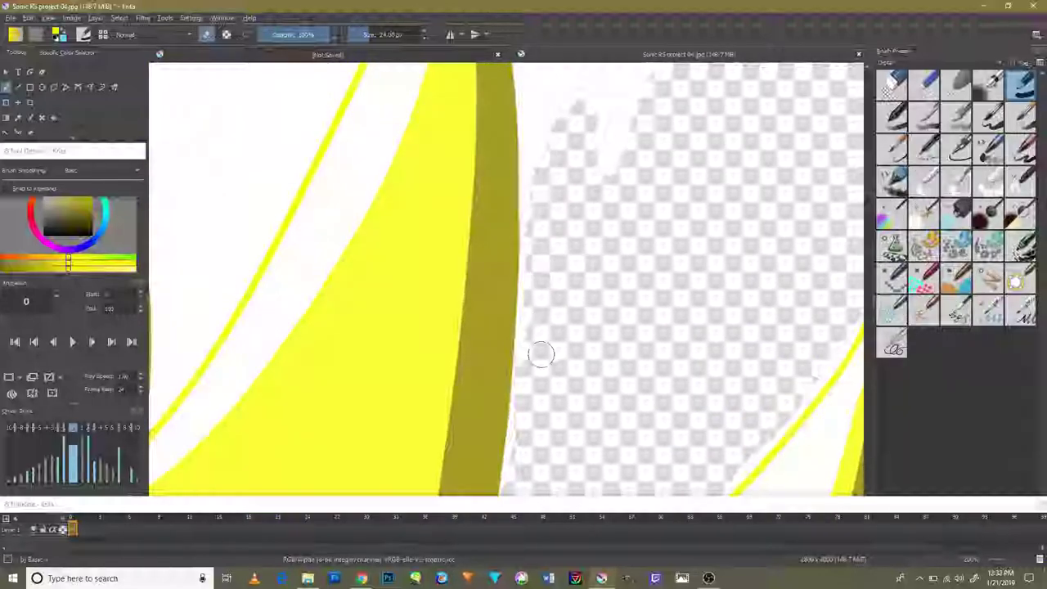
pyautogui.hotkey('ctrl', 'z')
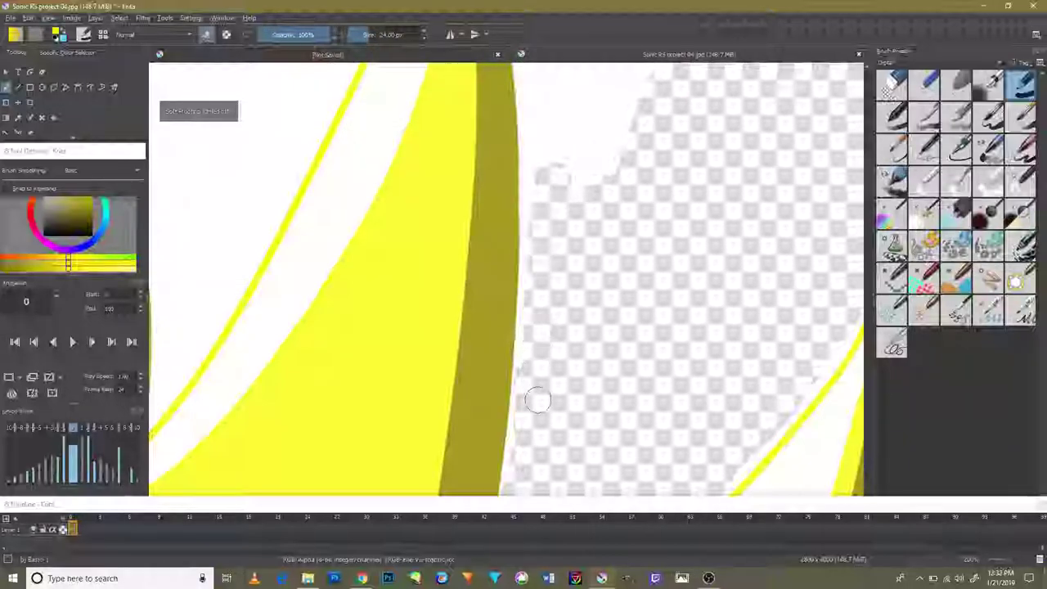
# Step: Erase white along the hair spike's right edge, then undo the last change
pyautogui.scroll(5, 577, 271)
pyautogui.scroll(-3, 606, 241)
pyautogui.scroll(-3, 606, 240)
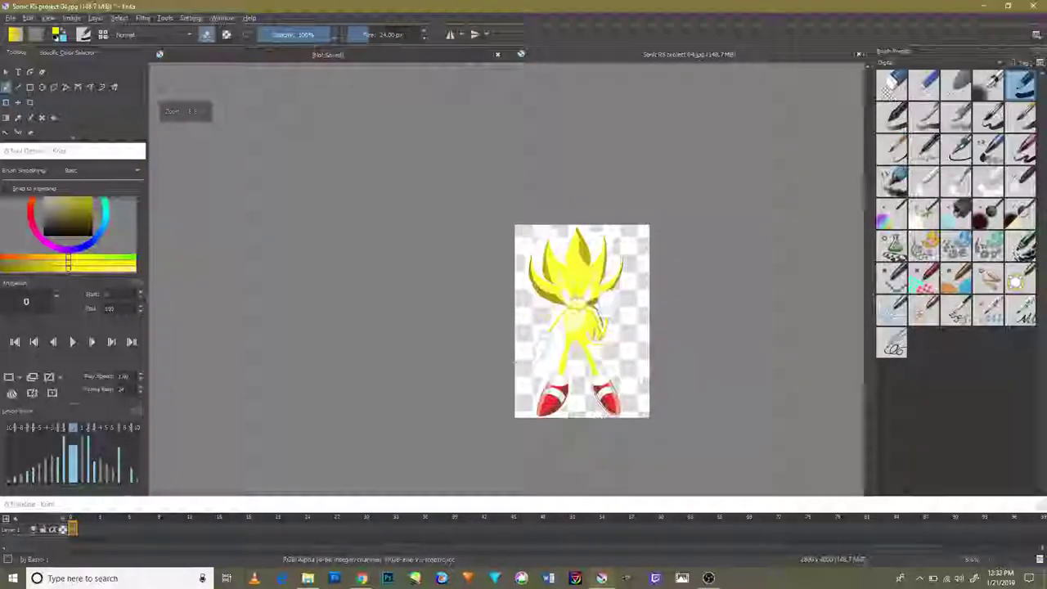
pyautogui.scroll(4, 575, 446)
pyautogui.scroll(2, 576, 446)
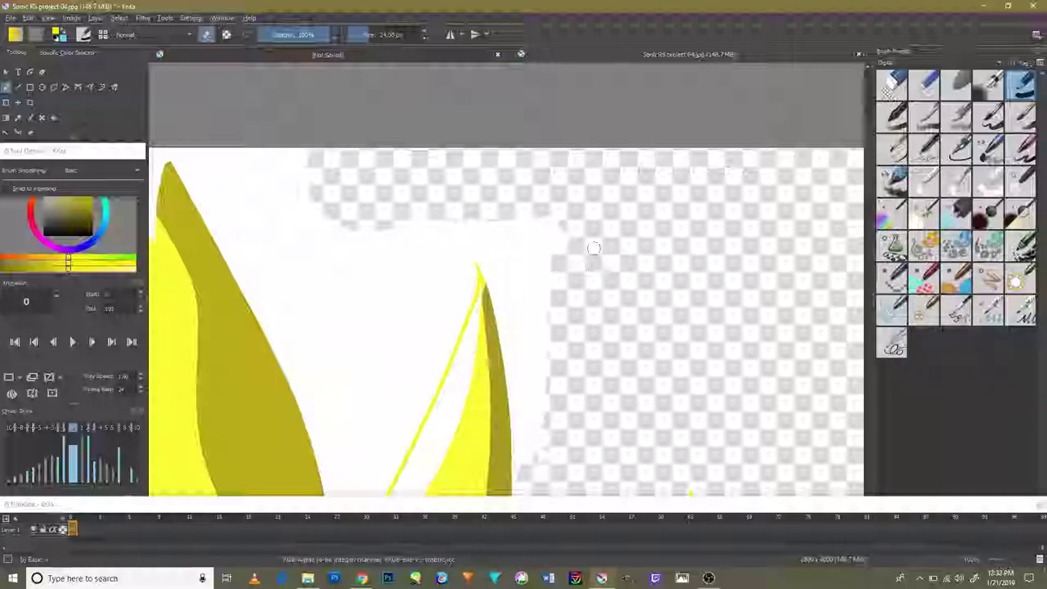
pyautogui.moveTo(543, 363)
pyautogui.mouseDown()
pyautogui.moveTo(543, 439)
pyautogui.moveTo(530, 249)
pyautogui.mouseUp()
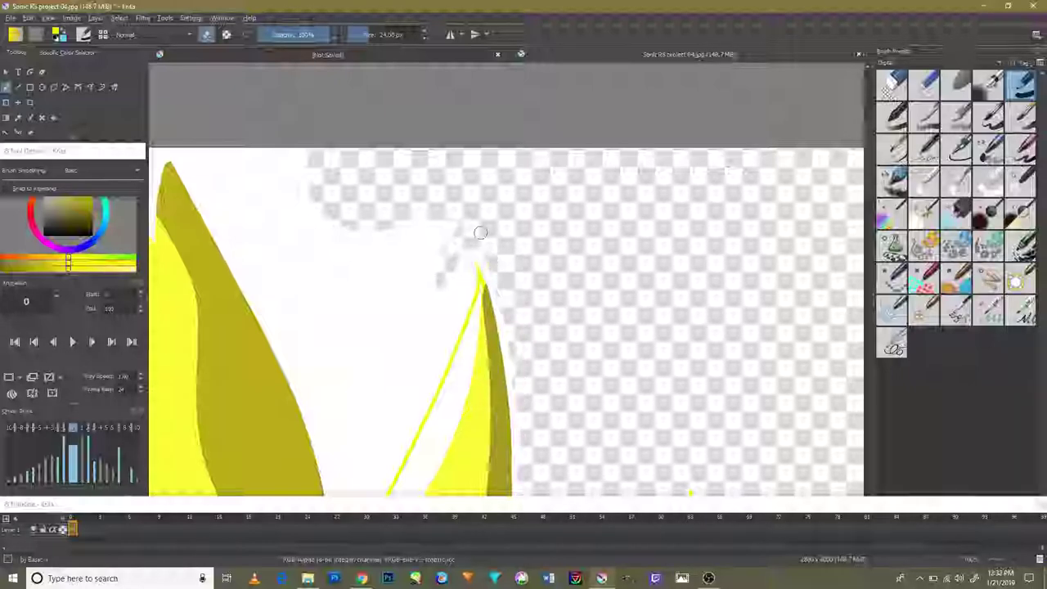
pyautogui.moveTo(525, 423); pyautogui.dragTo(511, 318)
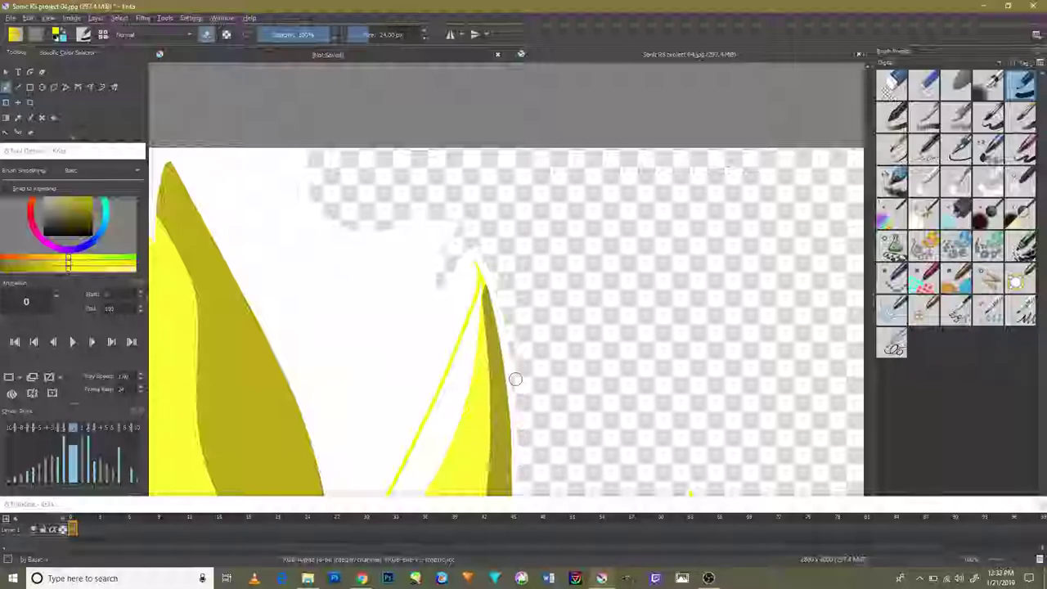
pyautogui.hotkey('ctrl', 'z')
# Step: Erase the white stripe beside the spike's yellow outline
pyautogui.scroll(-3, 576, 441)
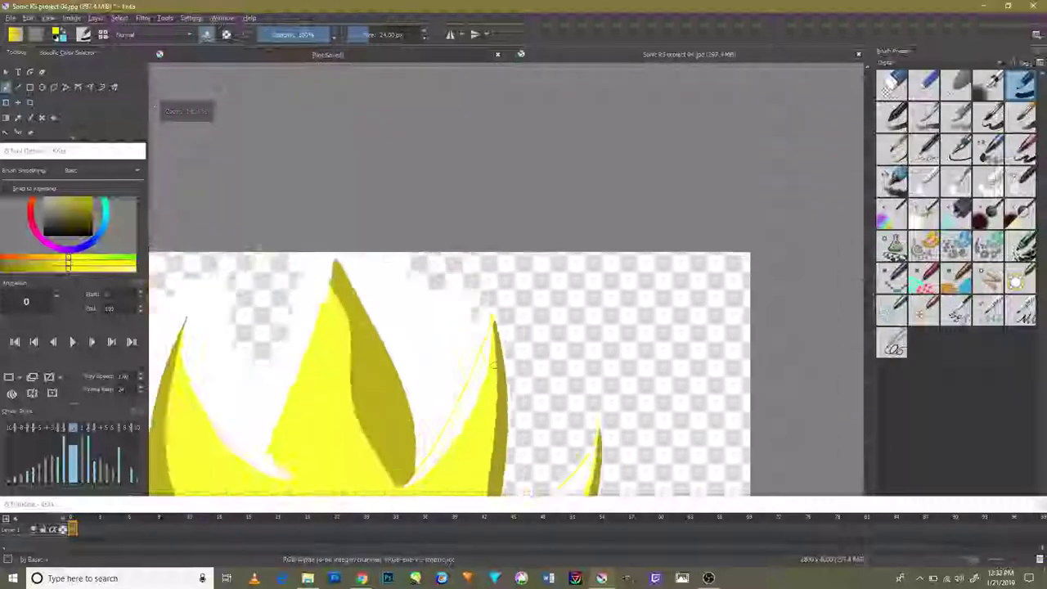
pyautogui.scroll(3, 576, 442)
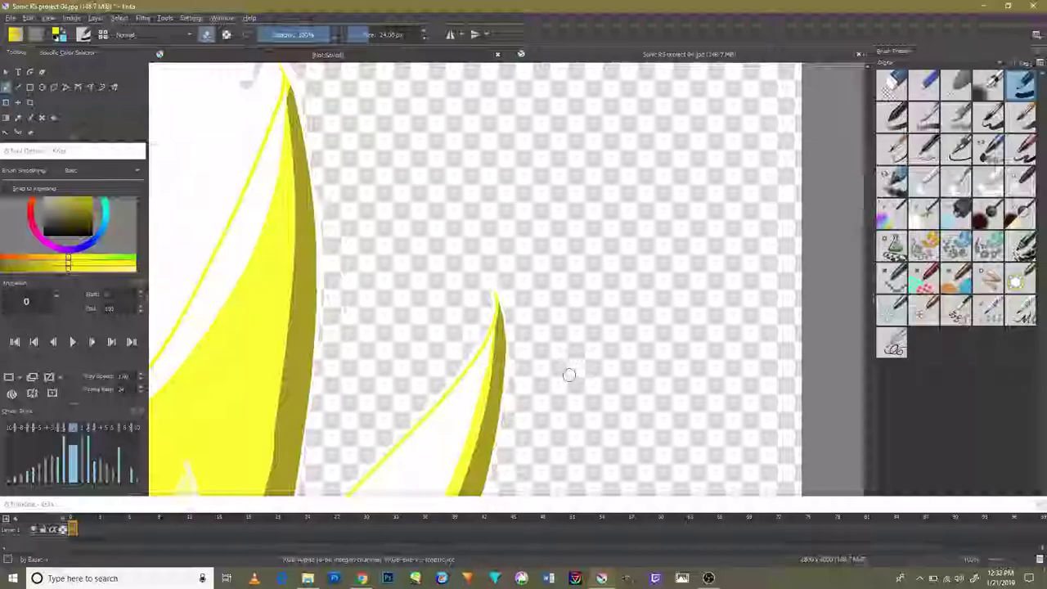
pyautogui.scroll(-2, 573, 360)
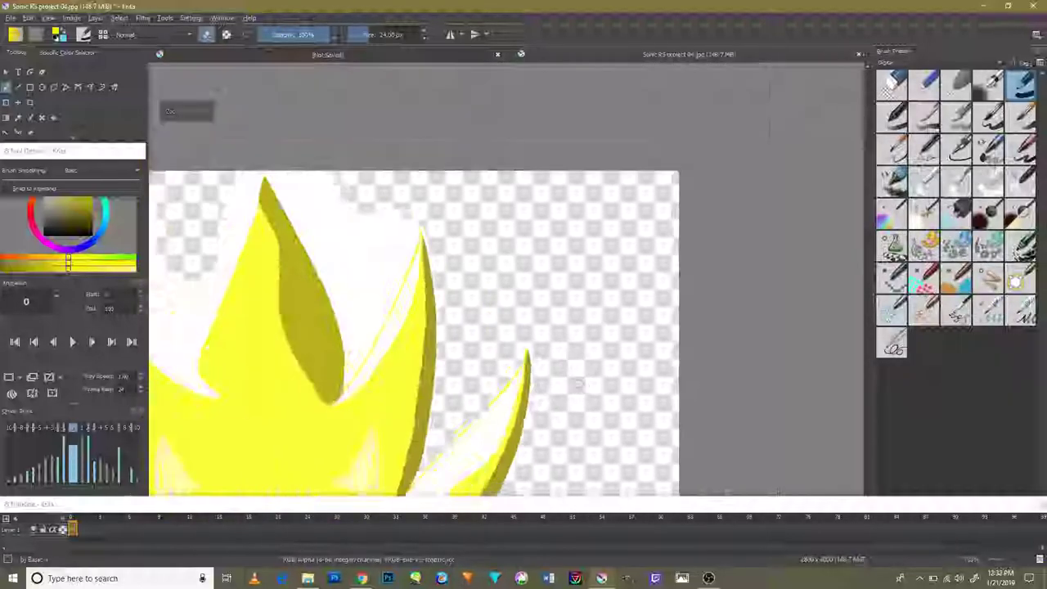
pyautogui.scroll(-2, 433, 297)
pyautogui.scroll(-2, 434, 297)
pyautogui.scroll(6, 295, 366)
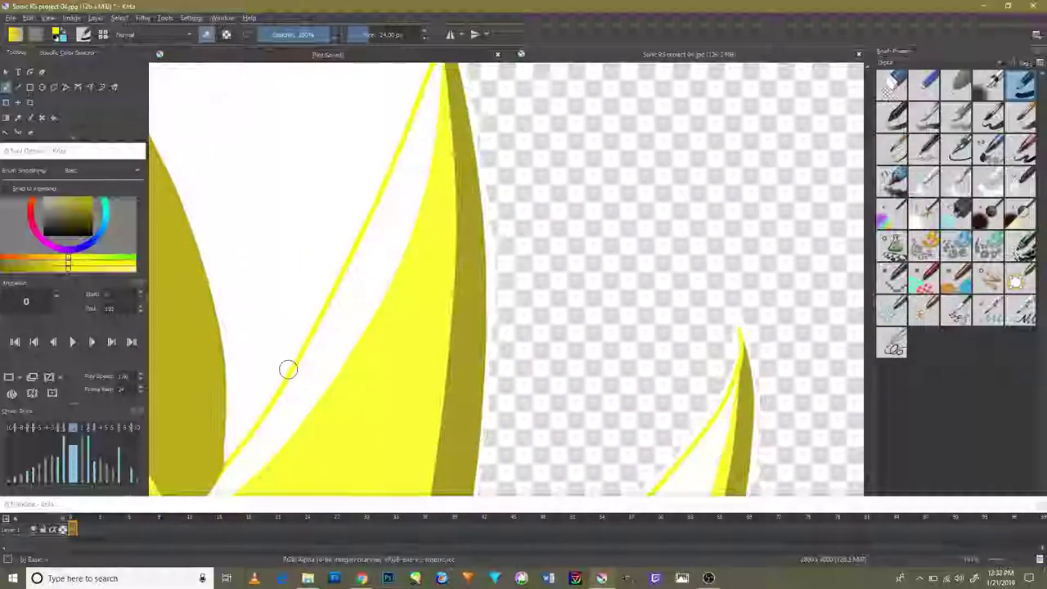
pyautogui.moveTo(288, 369)
pyautogui.mouseDown()
pyautogui.moveTo(397, 376)
pyautogui.moveTo(458, 355)
pyautogui.mouseUp()
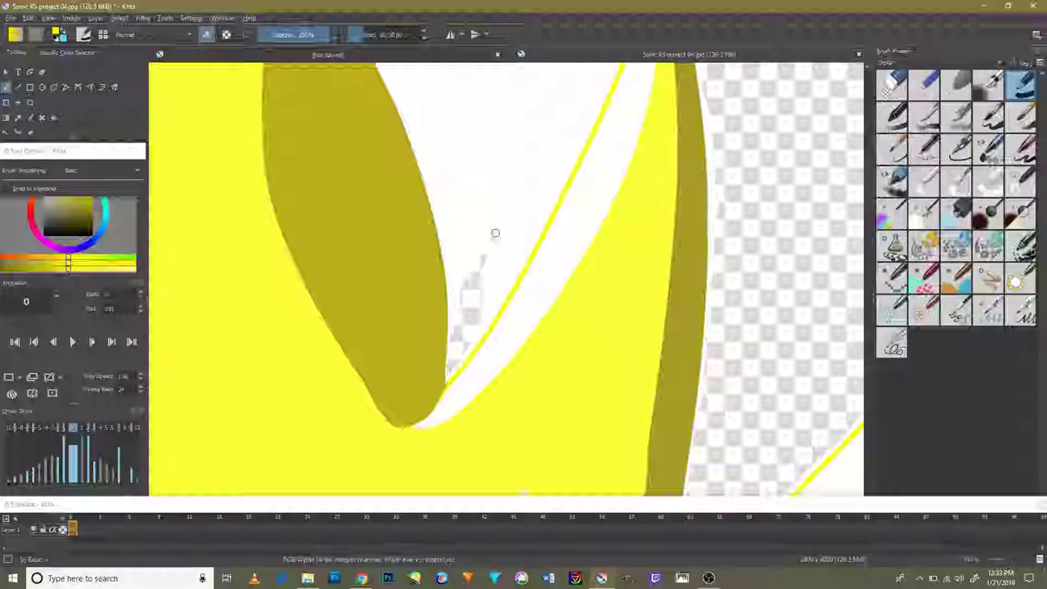
pyautogui.moveTo(494, 234); pyautogui.dragTo(484, 310)
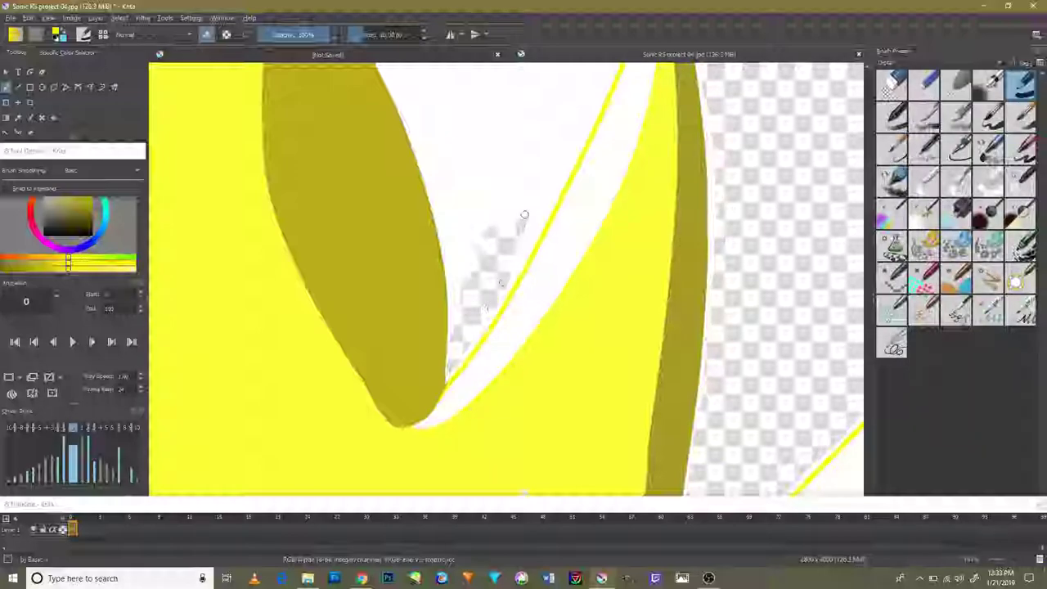
# Step: Clear the large white stripe next to the upper spike and white beside the yellow line
pyautogui.moveTo(496, 245); pyautogui.dragTo(496, 401)
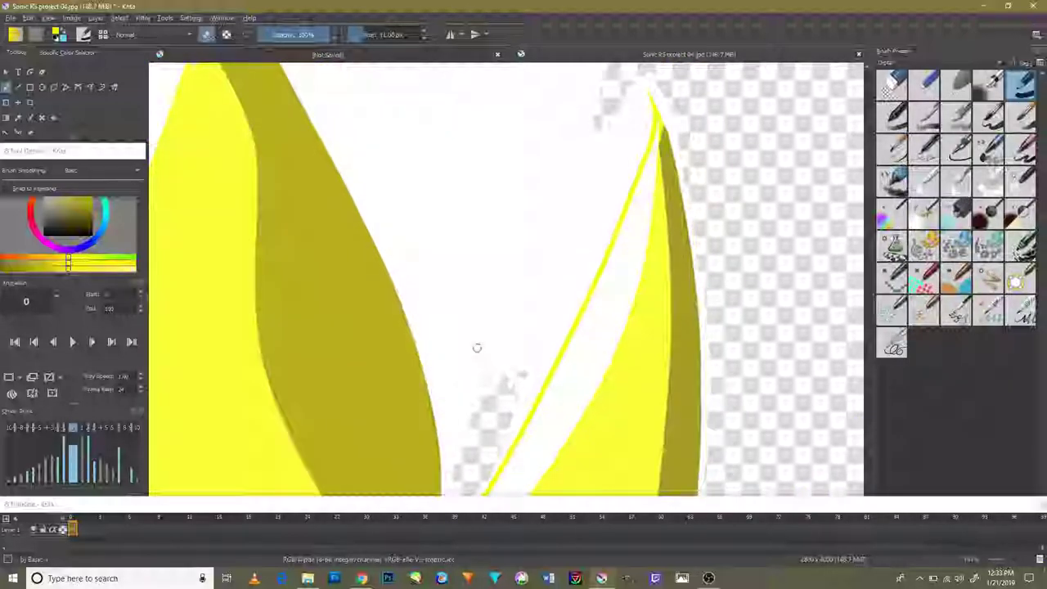
pyautogui.moveTo(480, 343)
pyautogui.mouseDown()
pyautogui.moveTo(497, 367)
pyautogui.moveTo(589, 129)
pyautogui.mouseUp()
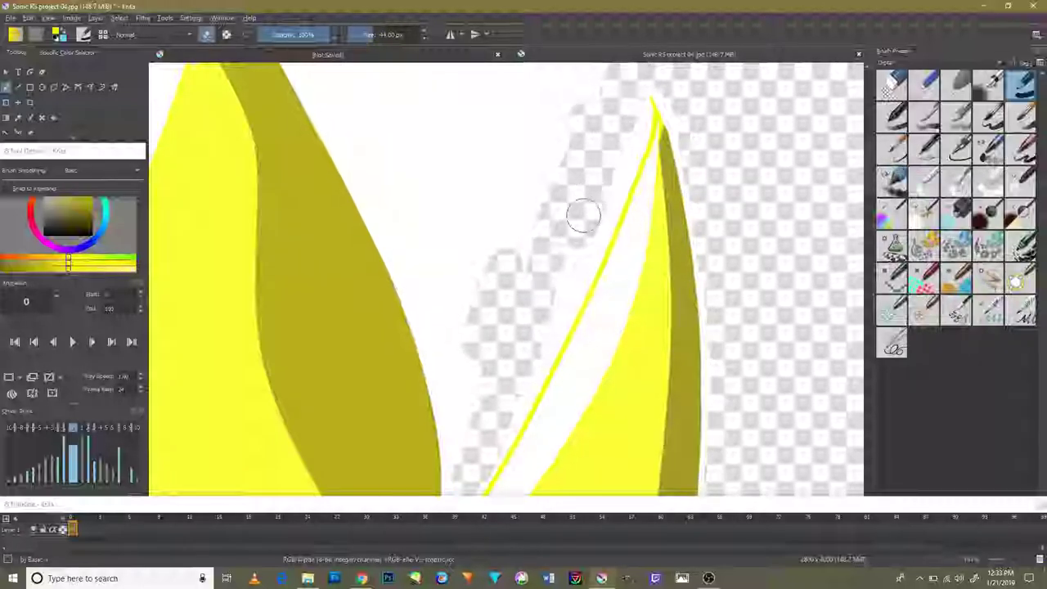
pyautogui.moveTo(582, 215); pyautogui.dragTo(510, 379)
pyautogui.moveTo(537, 311)
pyautogui.mouseDown()
pyautogui.moveTo(619, 129)
pyautogui.moveTo(601, 187)
pyautogui.mouseUp()
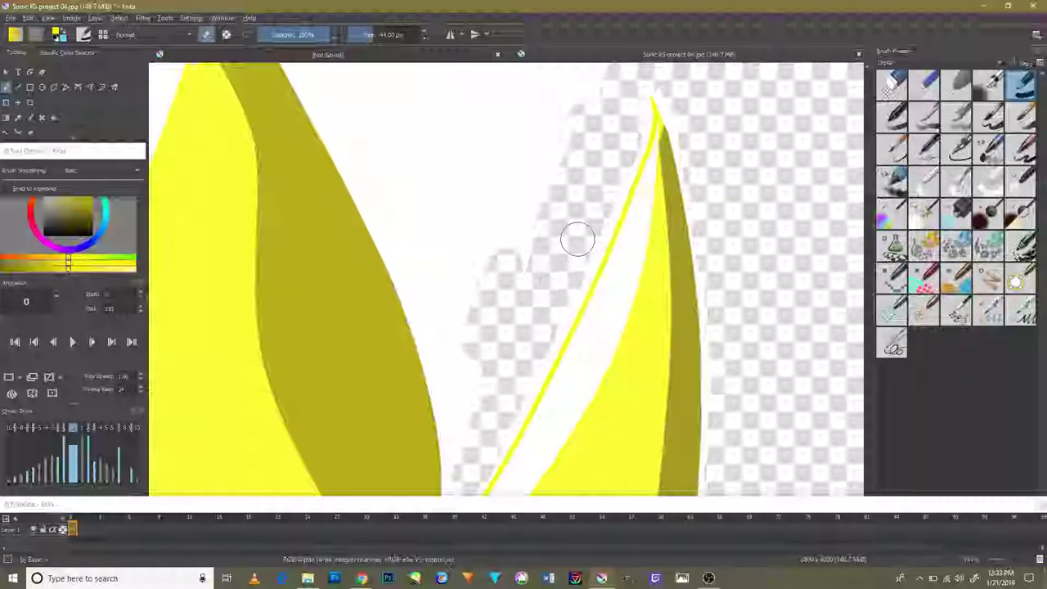
pyautogui.moveTo(537, 329); pyautogui.dragTo(460, 348)
pyautogui.scroll(3, 639, 187)
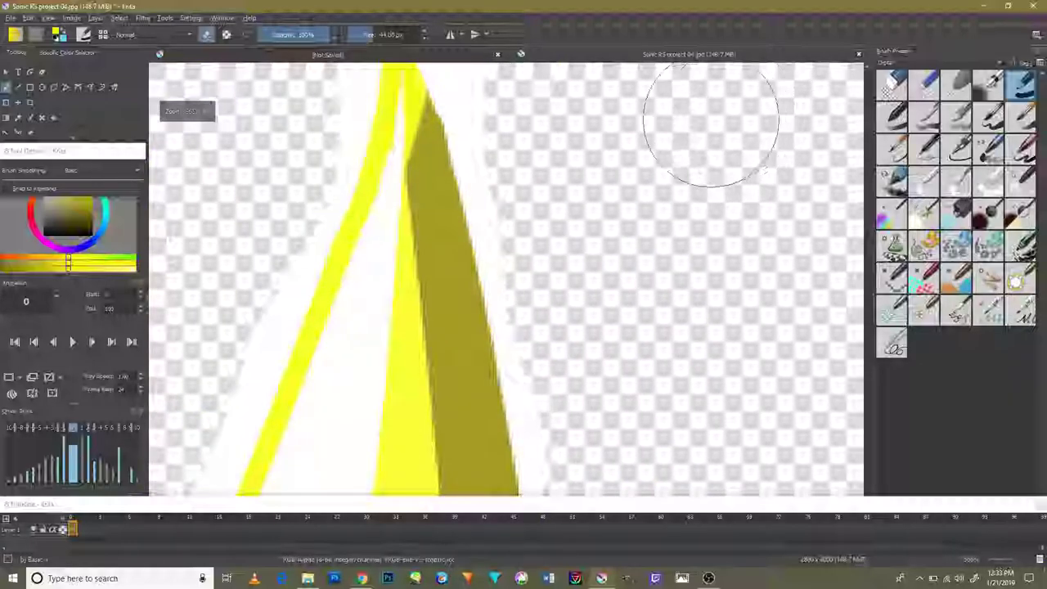
pyautogui.moveTo(654, 199); pyautogui.dragTo(662, 390)
# Step: Shrink the eraser and clear the white band left of the yellow stroke's tip
pyautogui.press('[')
pyautogui.press('[')
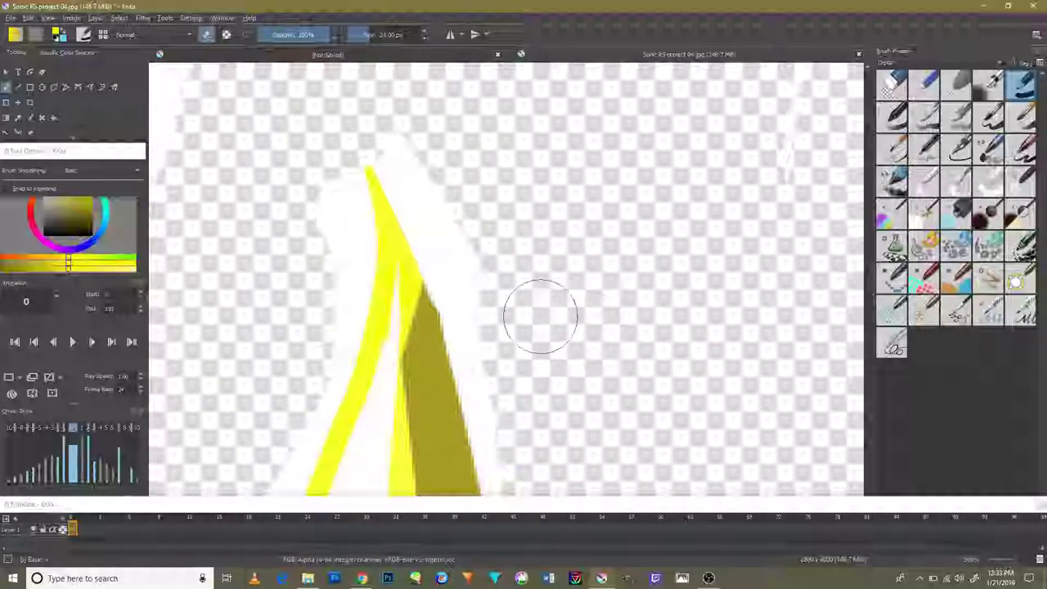
pyautogui.moveTo(335, 185); pyautogui.dragTo(305, 230)
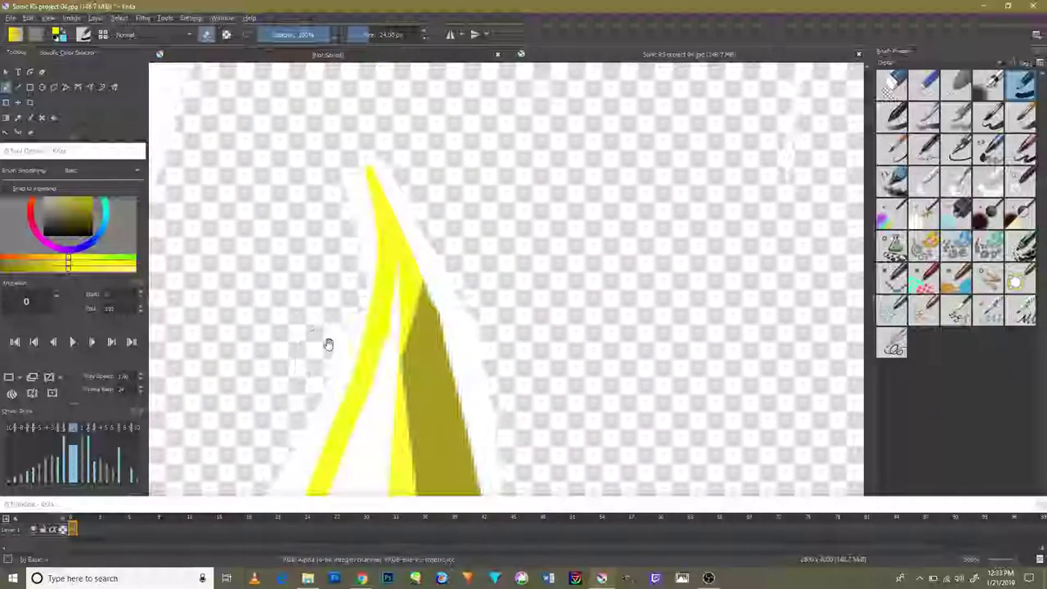
pyautogui.scroll(2, 327, 347)
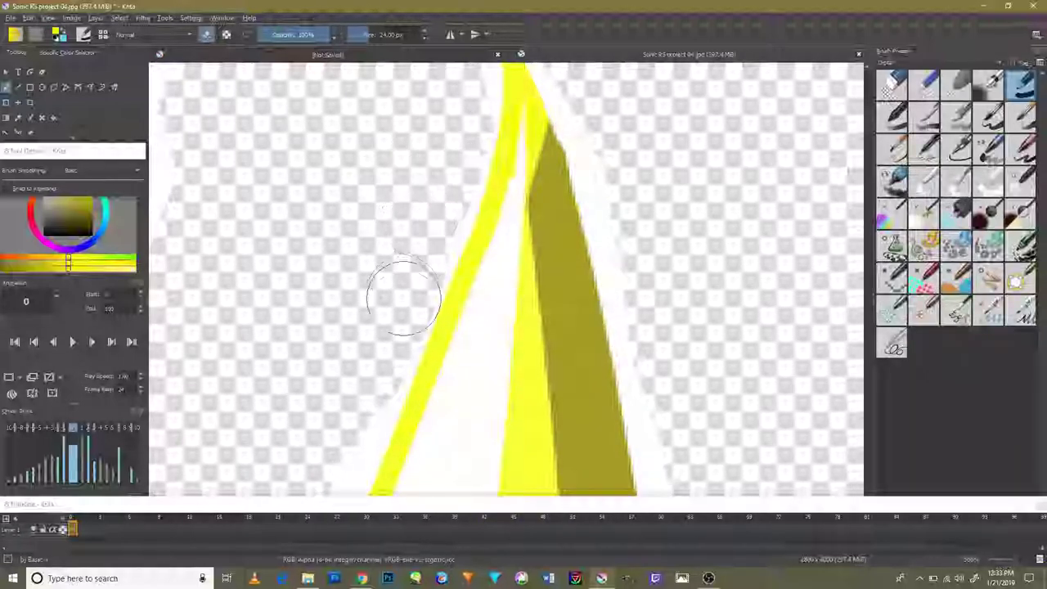
pyautogui.scroll(-2, 402, 362)
pyautogui.scroll(-4, 428, 368)
pyautogui.scroll(2, 398, 452)
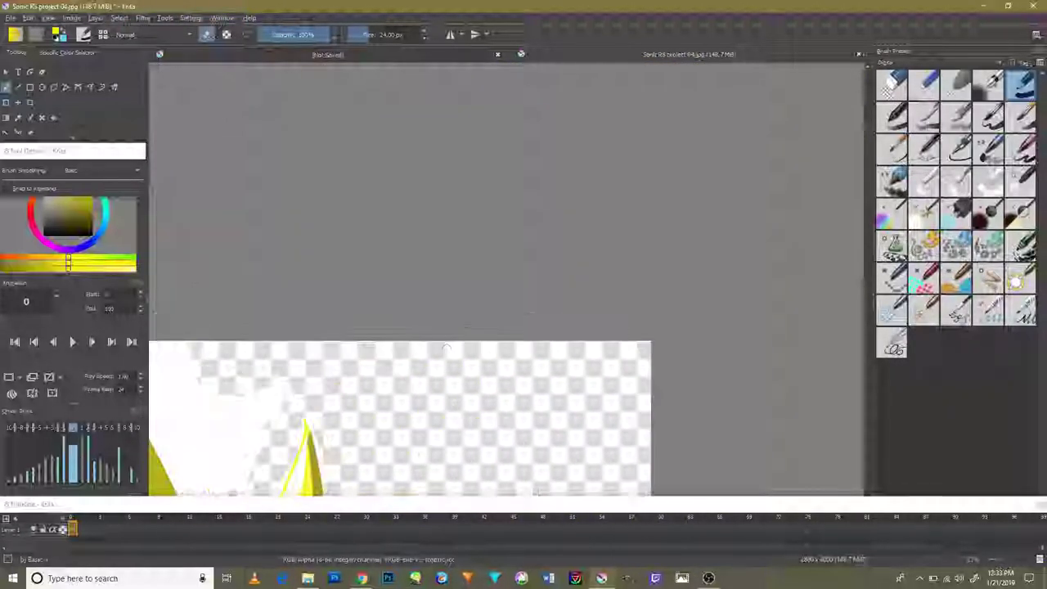
pyautogui.scroll(2, 393, 440)
pyautogui.scroll(-2, 306, 387)
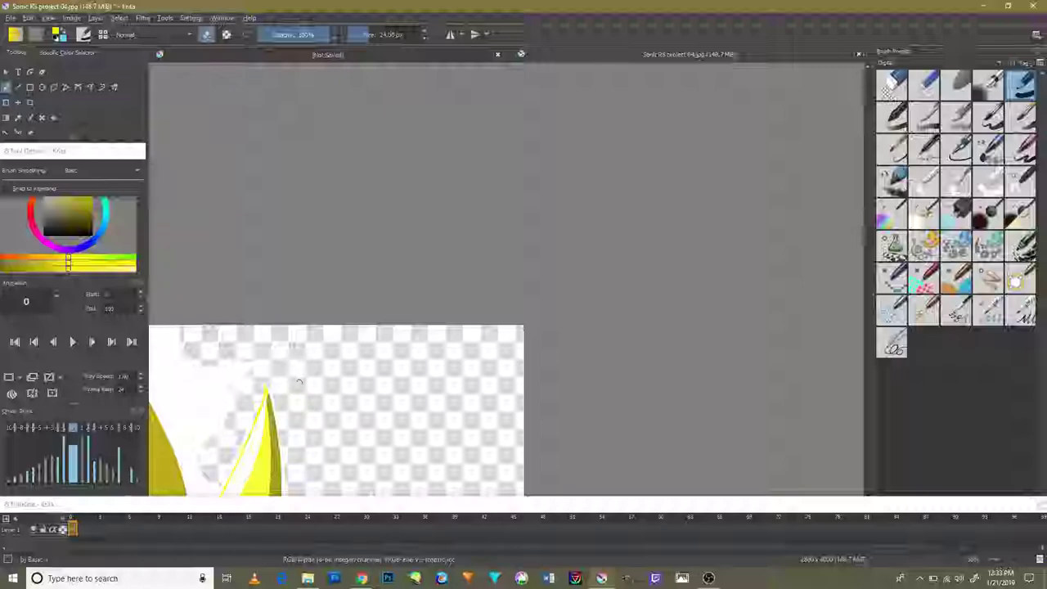
pyautogui.scroll(2, 299, 382)
pyautogui.scroll(3, 304, 428)
pyautogui.scroll(2, 459, 286)
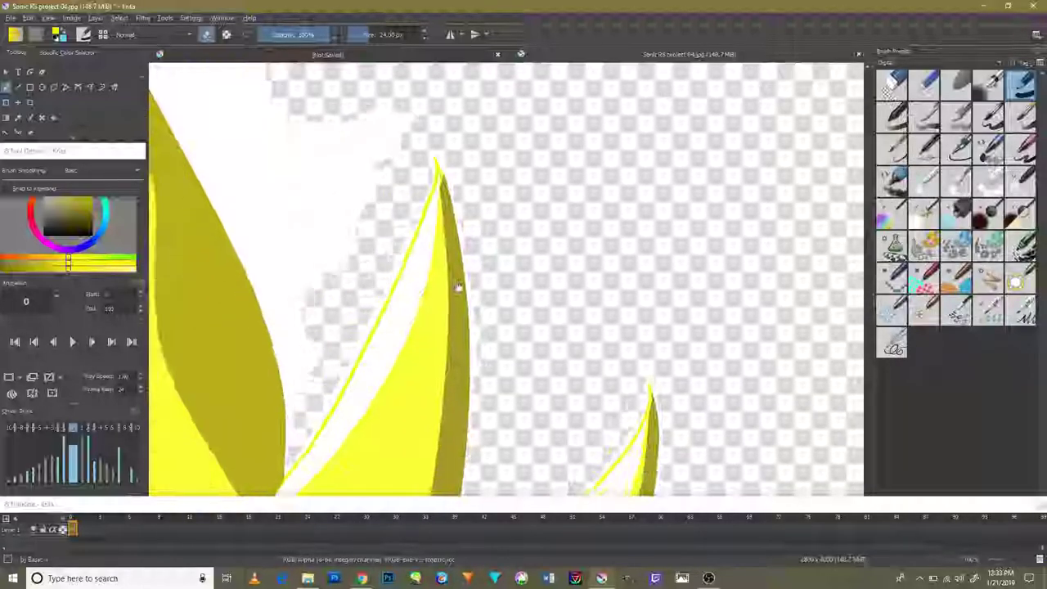
pyautogui.scroll(1, 459, 287)
pyautogui.scroll(-5, 450, 262)
pyautogui.scroll(6, 444, 227)
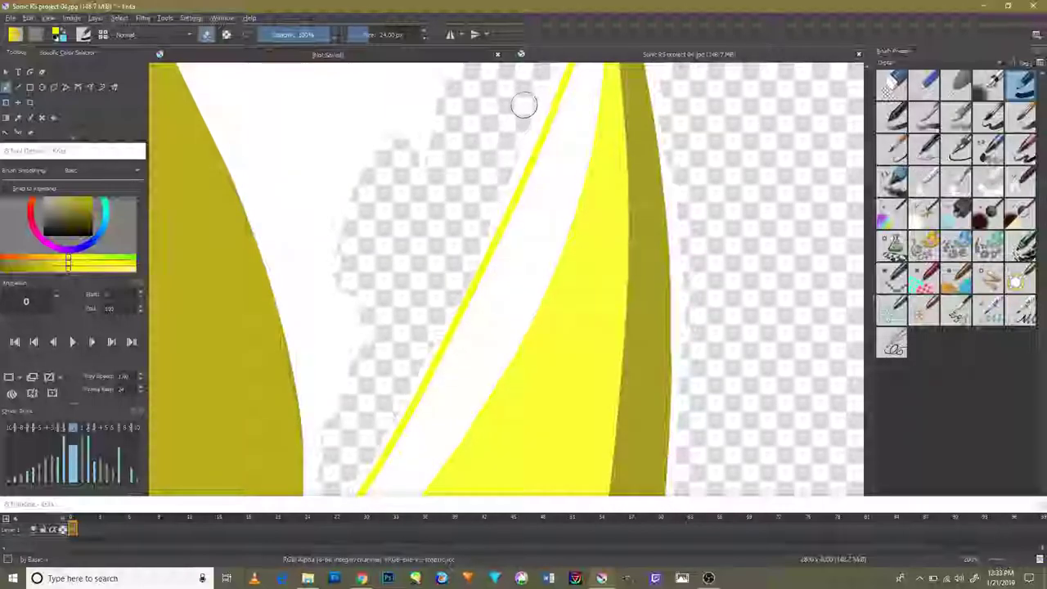
pyautogui.scroll(-3, 478, 143)
pyautogui.scroll(-2, 471, 180)
pyautogui.scroll(3, 462, 221)
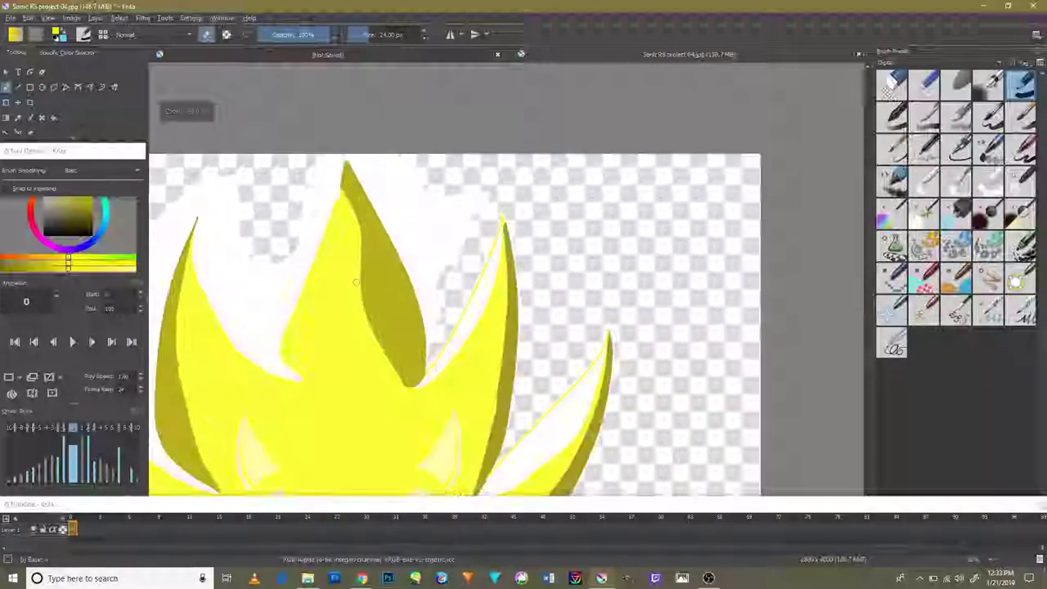
pyautogui.scroll(2, 450, 267)
# Step: Erase white along the spike's edge and left of the yellow edge, up toward the olive spike's peak
pyautogui.moveTo(451, 266); pyautogui.dragTo(479, 132)
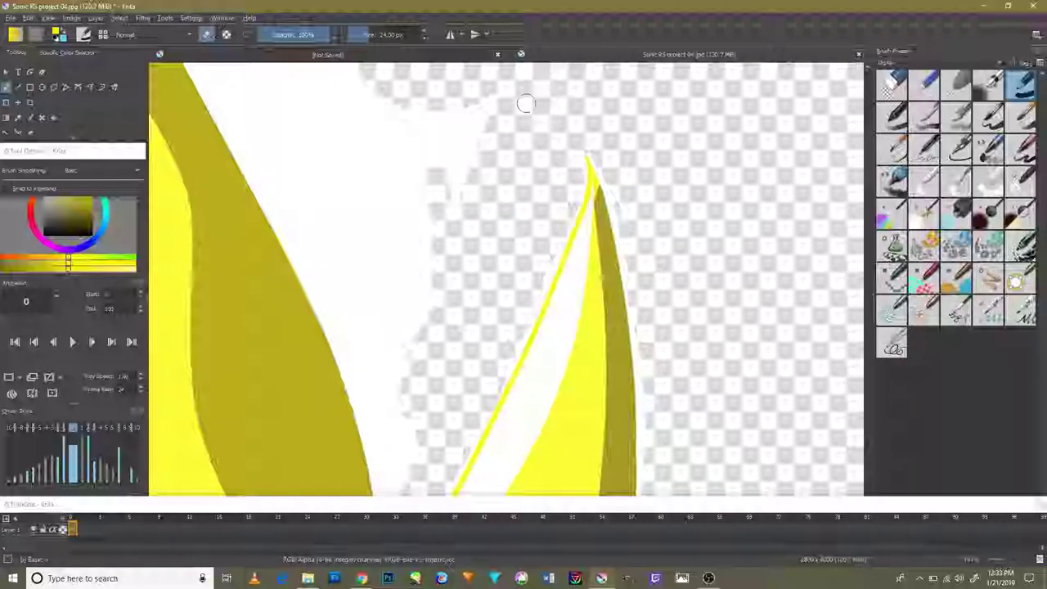
pyautogui.moveTo(445, 194)
pyautogui.mouseDown()
pyautogui.moveTo(461, 103)
pyautogui.moveTo(432, 281)
pyautogui.moveTo(416, 226)
pyautogui.moveTo(410, 363)
pyautogui.moveTo(332, 172)
pyautogui.moveTo(375, 296)
pyautogui.moveTo(434, 306)
pyautogui.moveTo(402, 153)
pyautogui.moveTo(324, 217)
pyautogui.moveTo(385, 328)
pyautogui.moveTo(213, 139)
pyautogui.moveTo(416, 406)
pyautogui.moveTo(311, 272)
pyautogui.moveTo(405, 428)
pyautogui.moveTo(354, 377)
pyautogui.mouseUp()
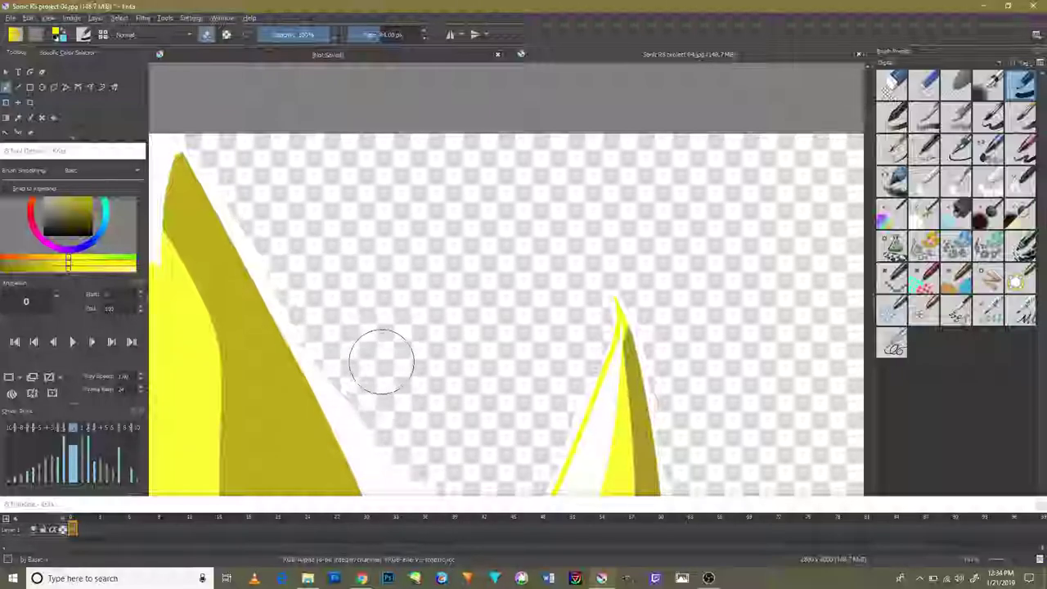
pyautogui.moveTo(410, 334); pyautogui.dragTo(404, 203)
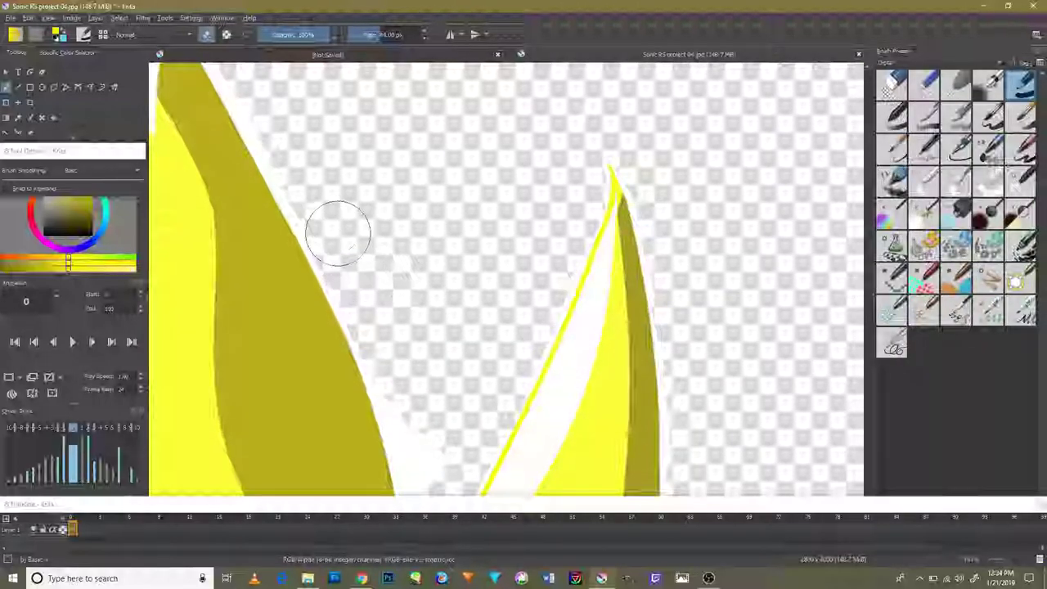
pyautogui.scroll(-3, 423, 243)
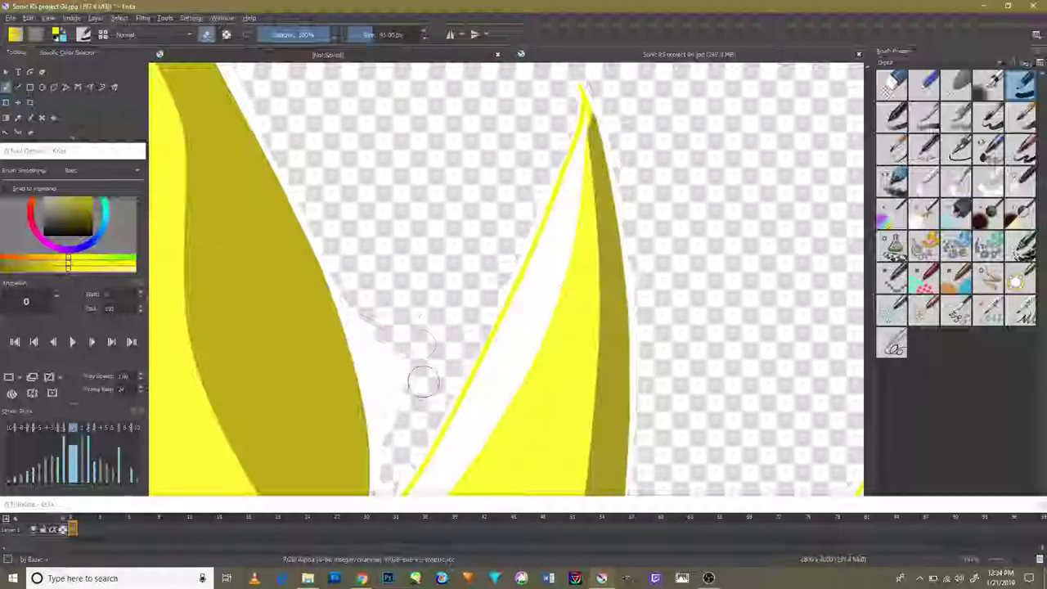
pyautogui.moveTo(423, 382); pyautogui.dragTo(375, 342)
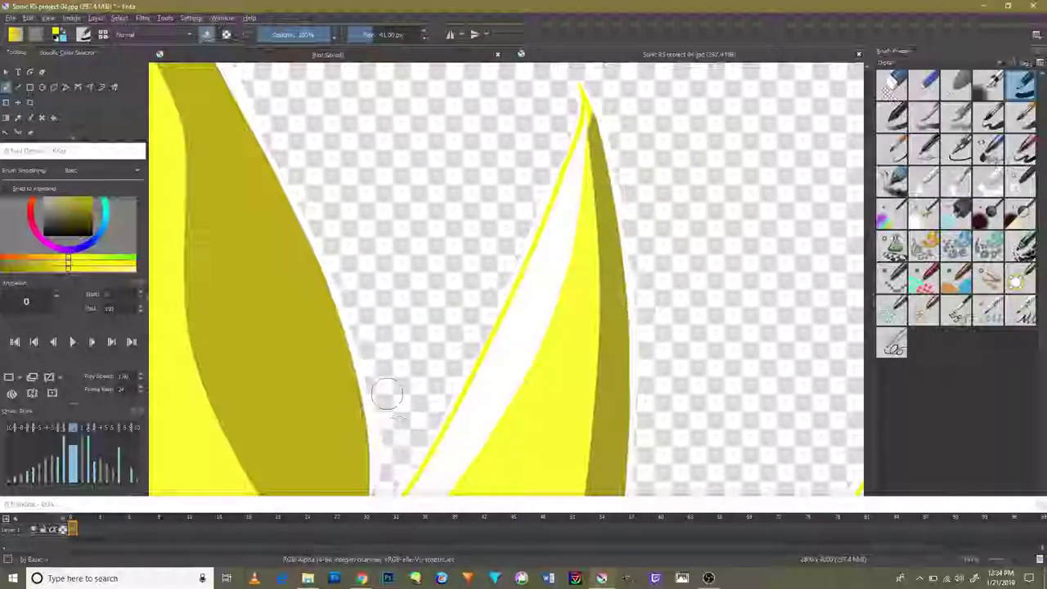
pyautogui.scroll(3, 385, 327)
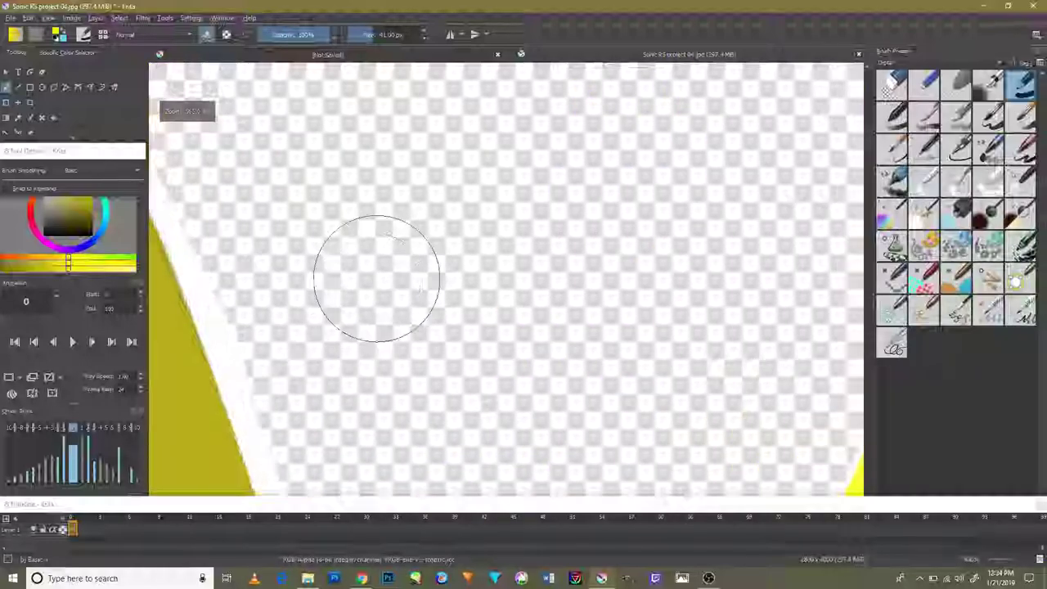
pyautogui.scroll(-4, 360, 294)
pyautogui.scroll(4, 347, 311)
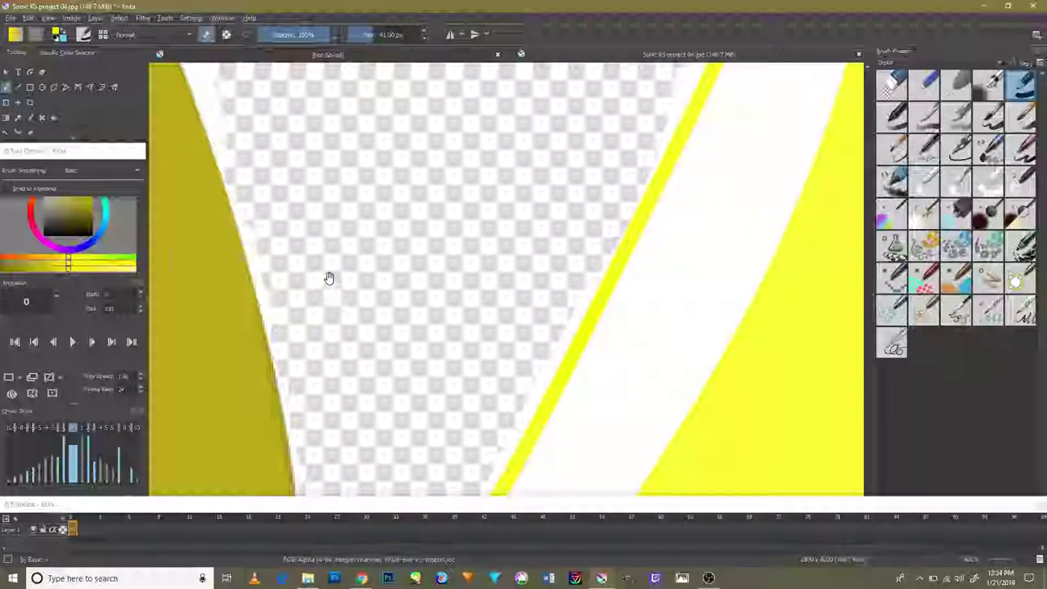
pyautogui.scroll(3, 327, 276)
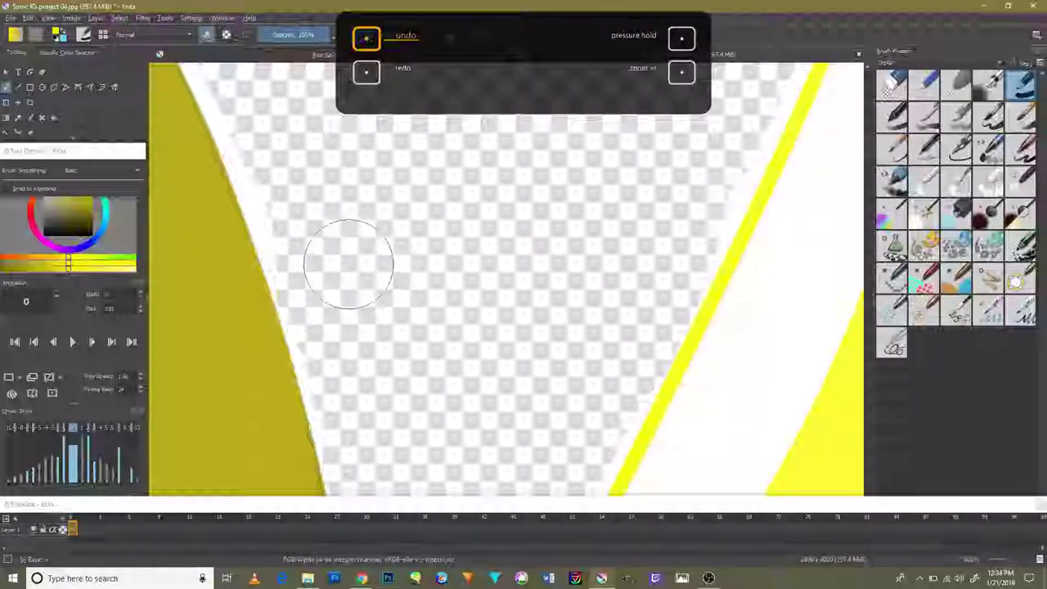
pyautogui.scroll(2, 402, 274)
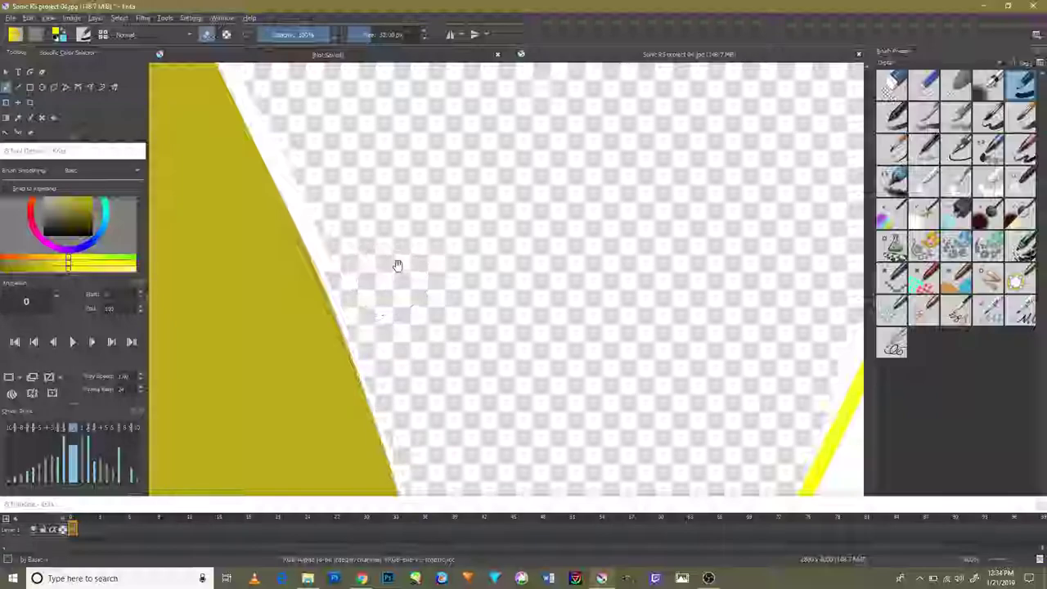
pyautogui.moveTo(397, 265)
pyautogui.mouseDown()
pyautogui.moveTo(386, 311)
pyautogui.moveTo(450, 390)
pyautogui.moveTo(472, 360)
pyautogui.mouseUp()
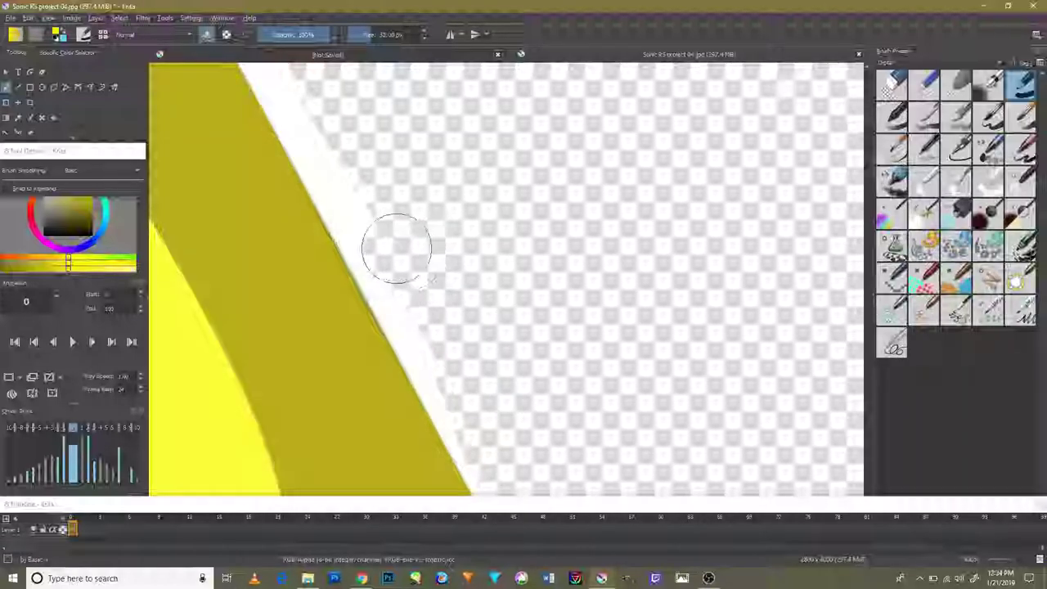
pyautogui.scroll(1, 472, 385)
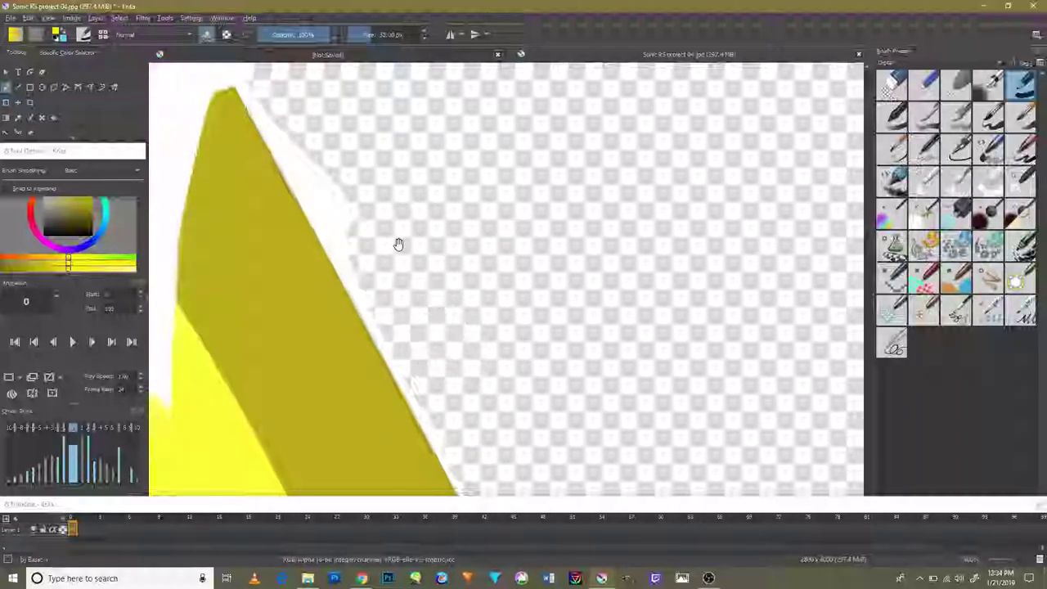
pyautogui.moveTo(398, 244); pyautogui.dragTo(481, 363)
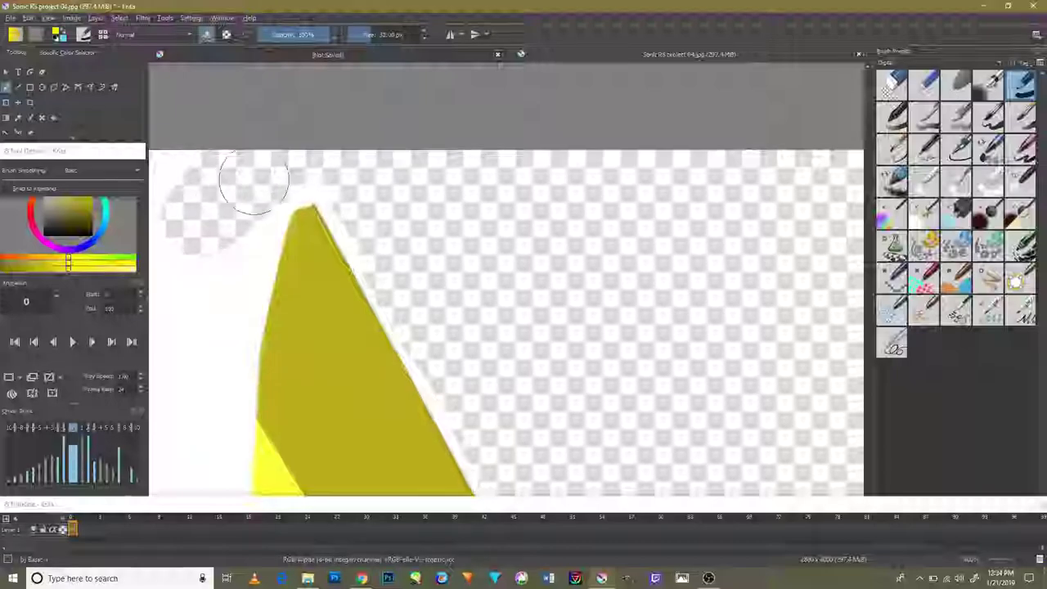
pyautogui.scroll(5, 344, 287)
# Step: Paint white back near the spike edges and over the transparent gap
pyautogui.scroll(-5, 332, 295)
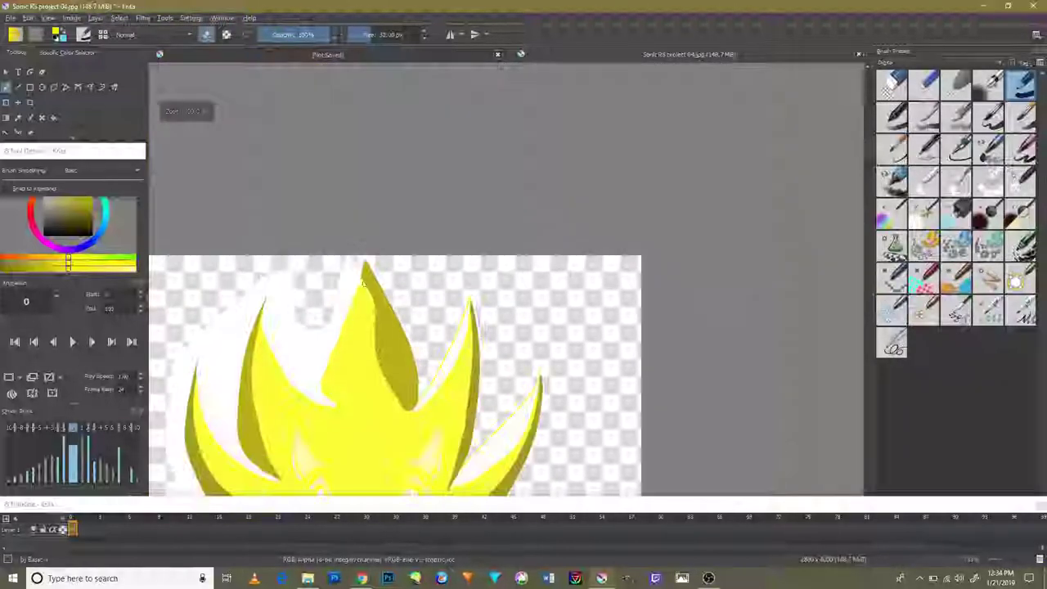
pyautogui.scroll(-3, 332, 295)
pyautogui.scroll(3, 331, 294)
pyautogui.scroll(2, 331, 295)
pyautogui.moveTo(354, 325); pyautogui.dragTo(383, 358)
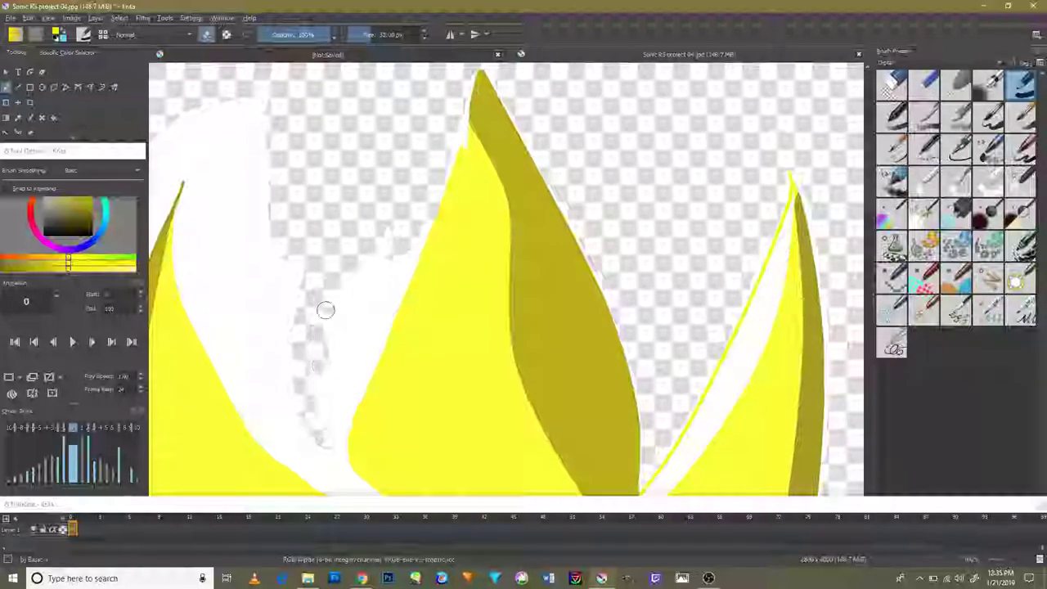
pyautogui.moveTo(326, 309); pyautogui.dragTo(402, 233)
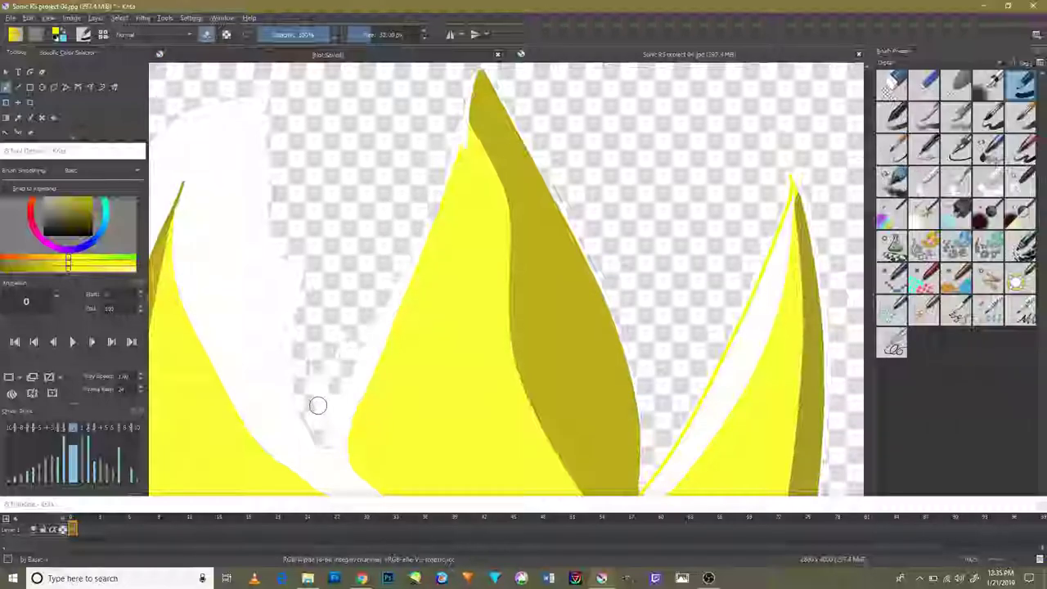
pyautogui.scroll(-2, 319, 405)
pyautogui.scroll(-2, 315, 400)
pyautogui.scroll(3, 311, 393)
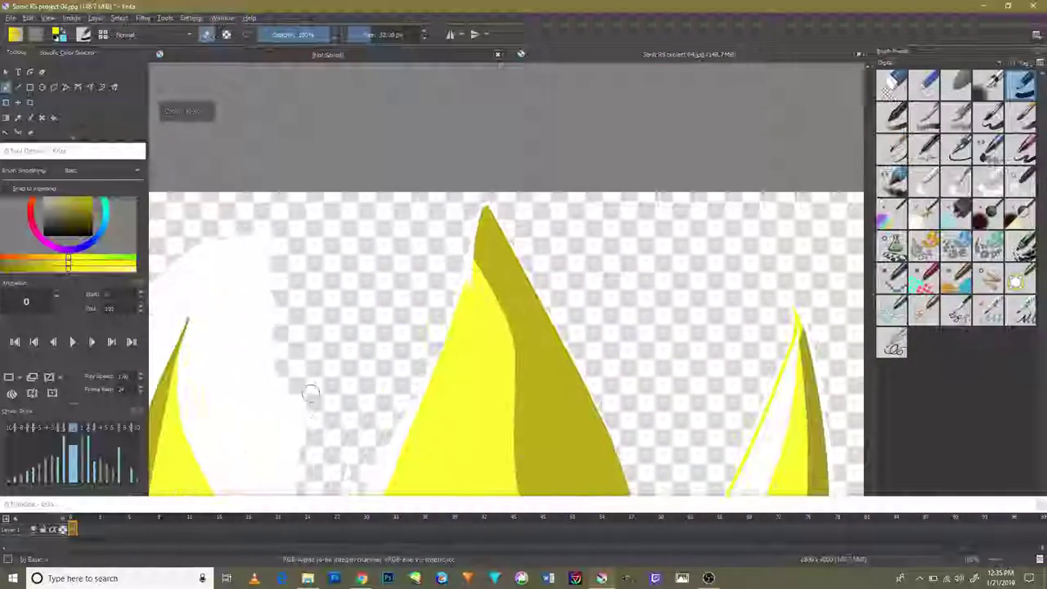
# Step: Erase the white left of the spikes and in the gap between them, including its bottom patch
pyautogui.moveTo(264, 368)
pyautogui.mouseDown()
pyautogui.moveTo(237, 393)
pyautogui.moveTo(225, 354)
pyautogui.mouseUp()
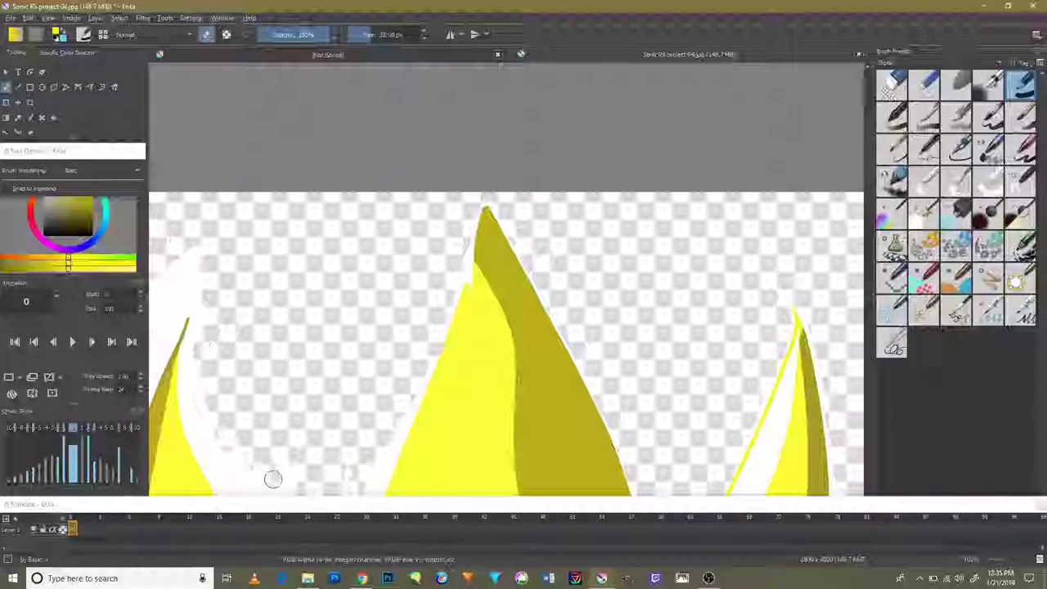
pyautogui.moveTo(273, 478); pyautogui.dragTo(300, 451)
pyautogui.scroll(3, 334, 421)
pyautogui.scroll(-4, 335, 419)
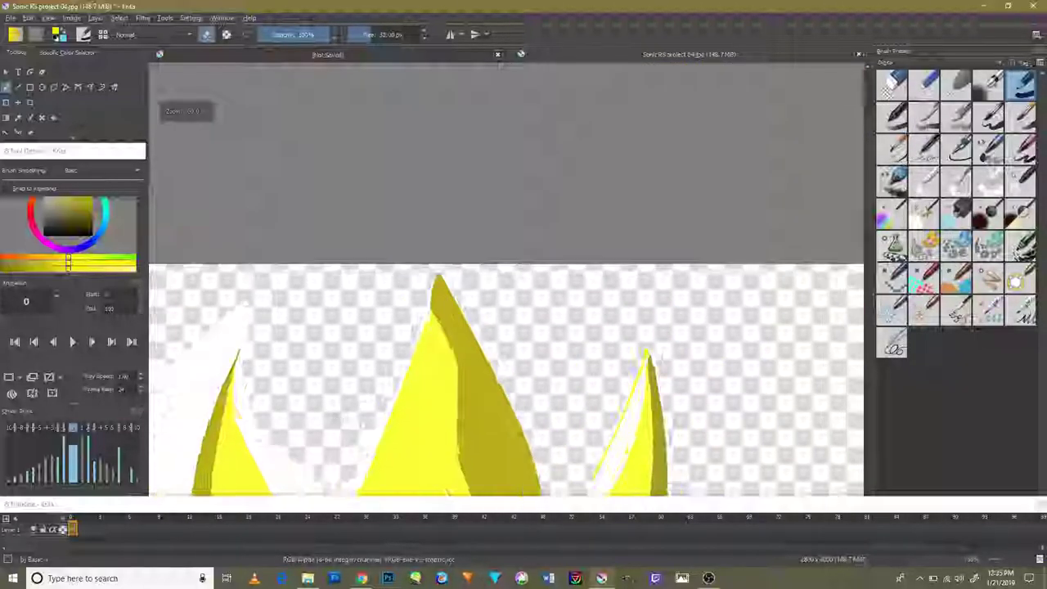
pyautogui.scroll(2, 348, 414)
pyautogui.scroll(2, 368, 402)
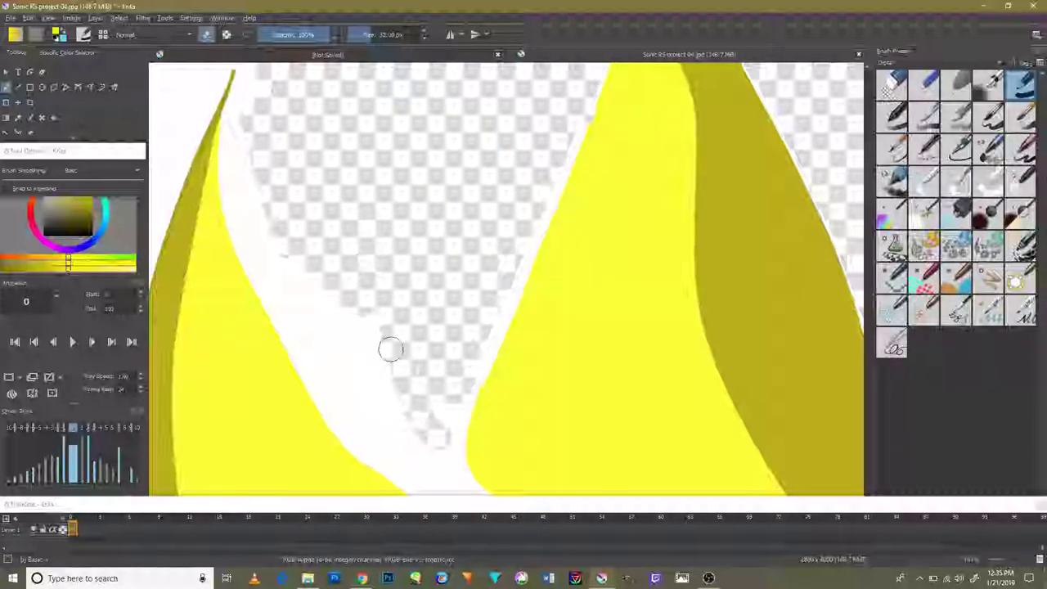
pyautogui.moveTo(390, 351); pyautogui.dragTo(256, 221)
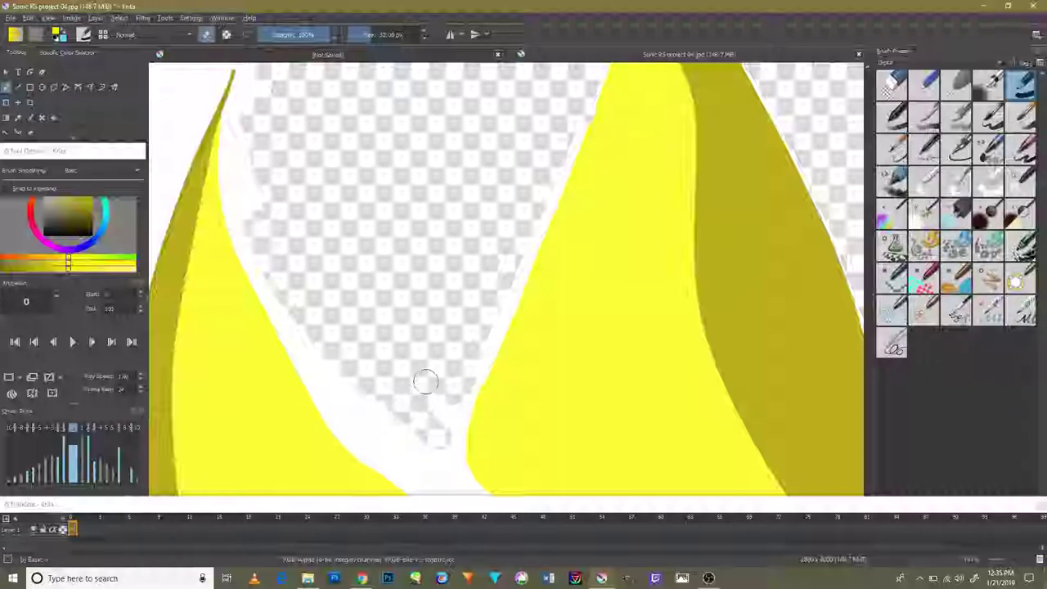
pyautogui.moveTo(435, 428); pyautogui.dragTo(342, 368)
# Step: Erase white along the left spike's inner edge and around its tip
pyautogui.scroll(-1, 380, 340)
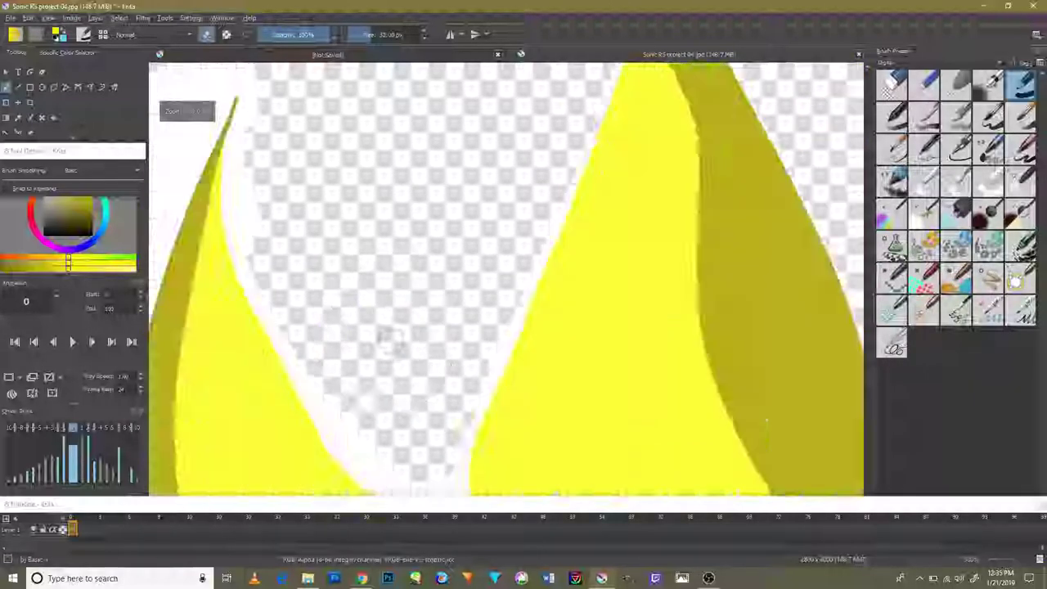
pyautogui.scroll(-2, 387, 338)
pyautogui.scroll(3, 398, 369)
pyautogui.scroll(-1, 413, 392)
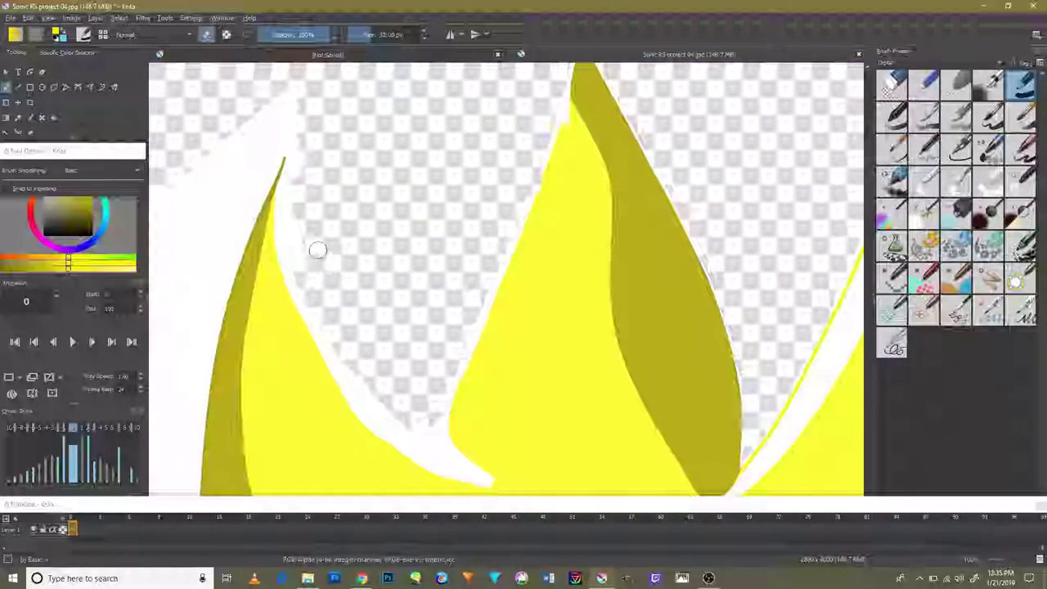
pyautogui.moveTo(319, 248); pyautogui.dragTo(299, 261)
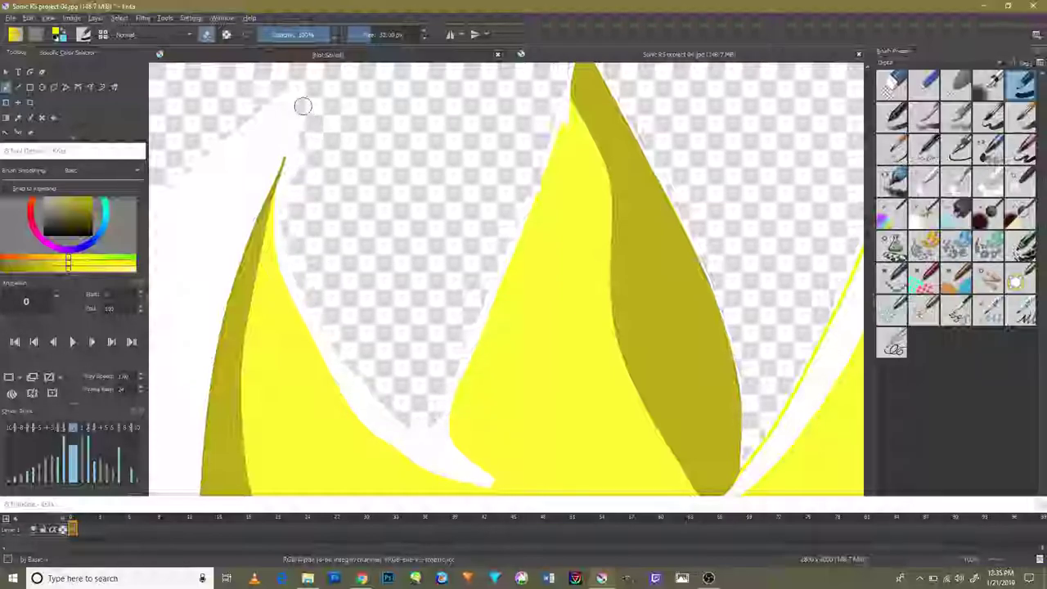
pyautogui.moveTo(304, 106); pyautogui.dragTo(251, 178)
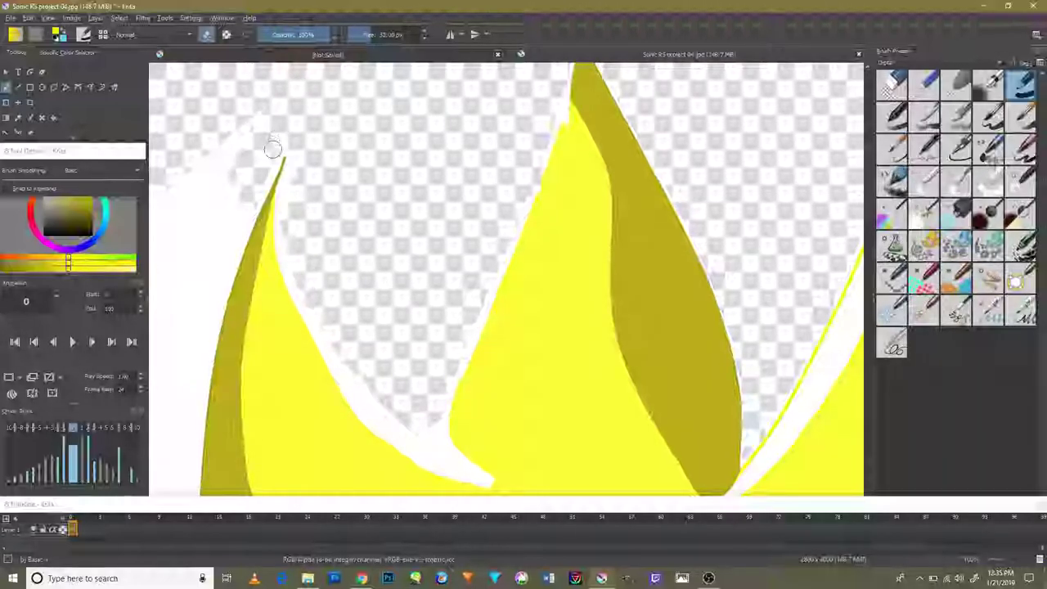
pyautogui.moveTo(314, 165)
pyautogui.mouseDown()
pyautogui.moveTo(294, 178)
pyautogui.moveTo(372, 211)
pyautogui.mouseUp()
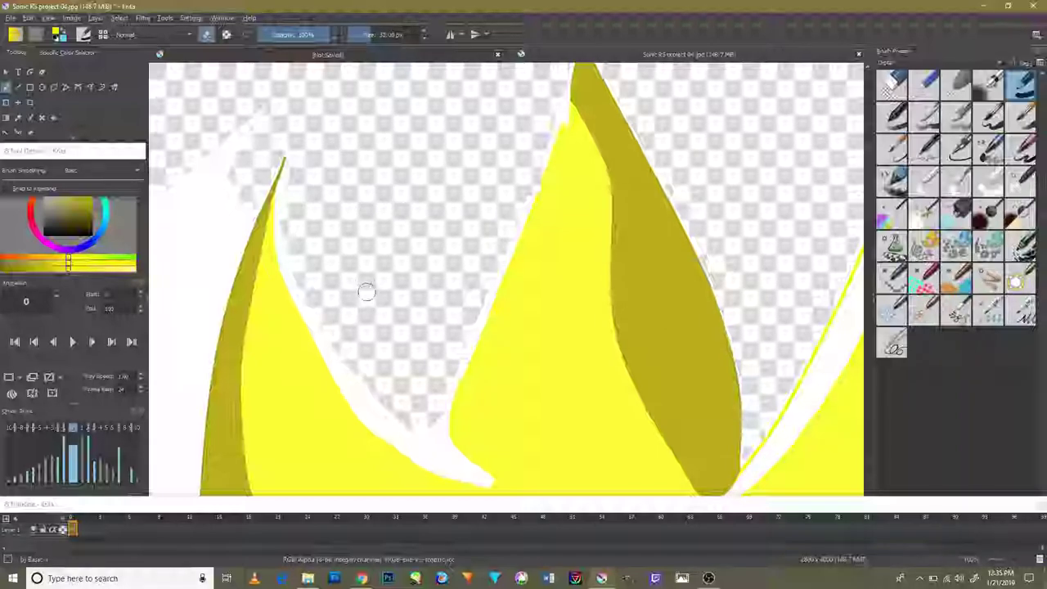
# Step: Erase white between the spikes and left of the yellow spike, undoing the final stray stroke
pyautogui.moveTo(359, 325); pyautogui.dragTo(383, 297)
pyautogui.moveTo(304, 266)
pyautogui.mouseDown()
pyautogui.moveTo(386, 82)
pyautogui.moveTo(421, 93)
pyautogui.moveTo(388, 117)
pyautogui.moveTo(385, 141)
pyautogui.moveTo(335, 114)
pyautogui.moveTo(309, 302)
pyautogui.moveTo(311, 376)
pyautogui.mouseUp()
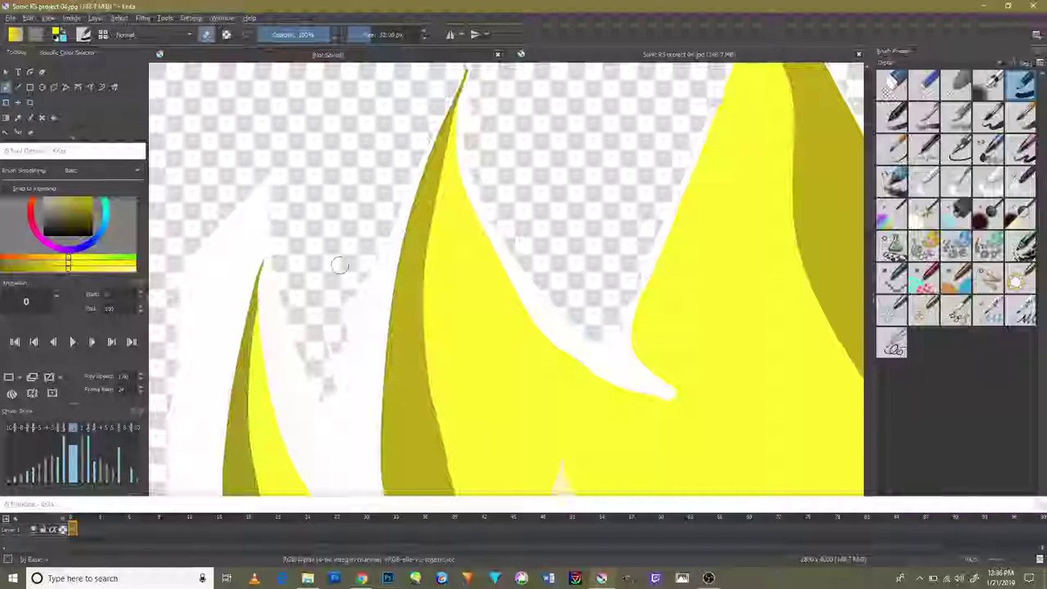
pyautogui.moveTo(375, 243); pyautogui.dragTo(350, 385)
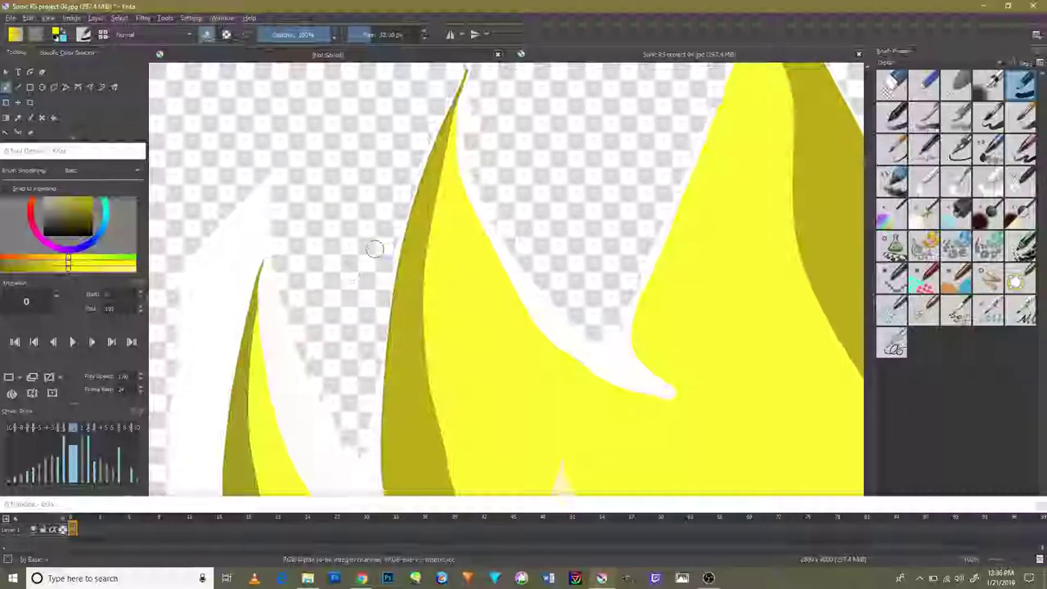
pyautogui.hotkey('ctrl', 'z')
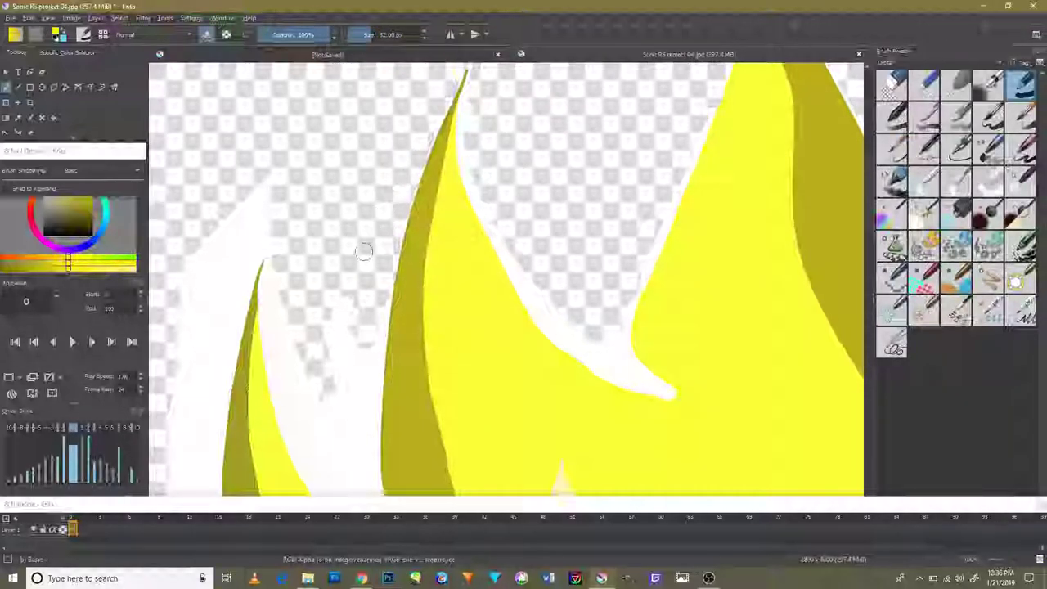
pyautogui.scroll(2, 448, 323)
# Step: Erase the white in the narrow gap between the hair spikes beside the quill tip
pyautogui.scroll(-3, 442, 331)
pyautogui.scroll(-3, 437, 338)
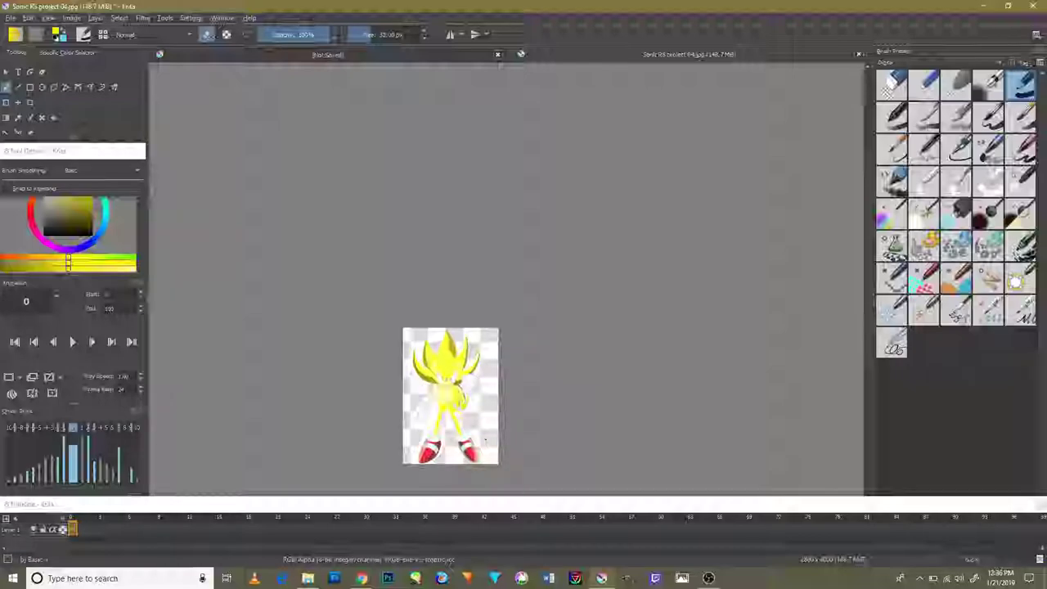
pyautogui.scroll(3, 510, 462)
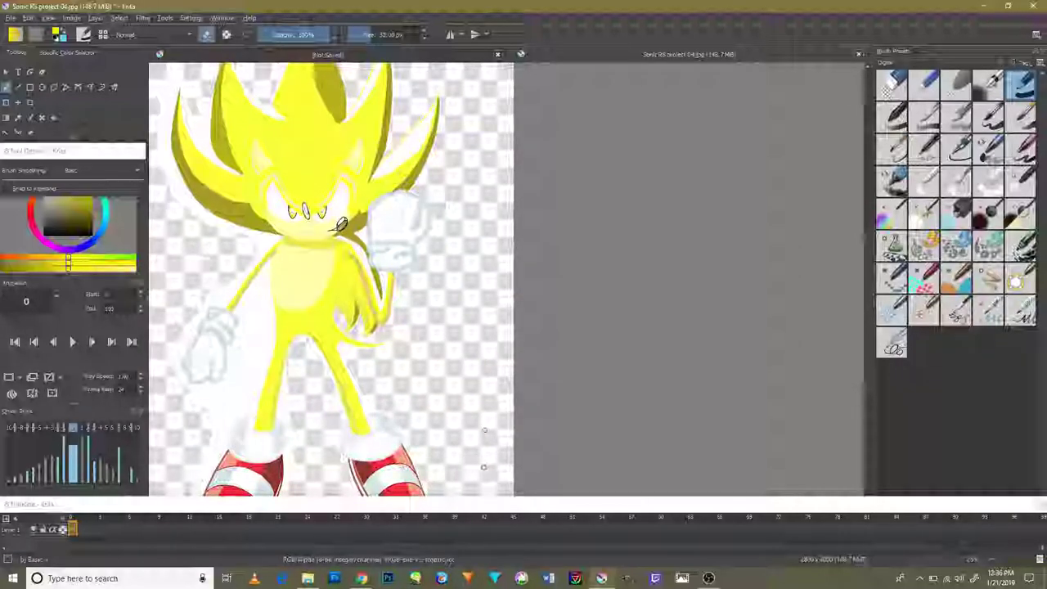
pyautogui.scroll(-3, 510, 462)
pyautogui.scroll(-1, 344, 336)
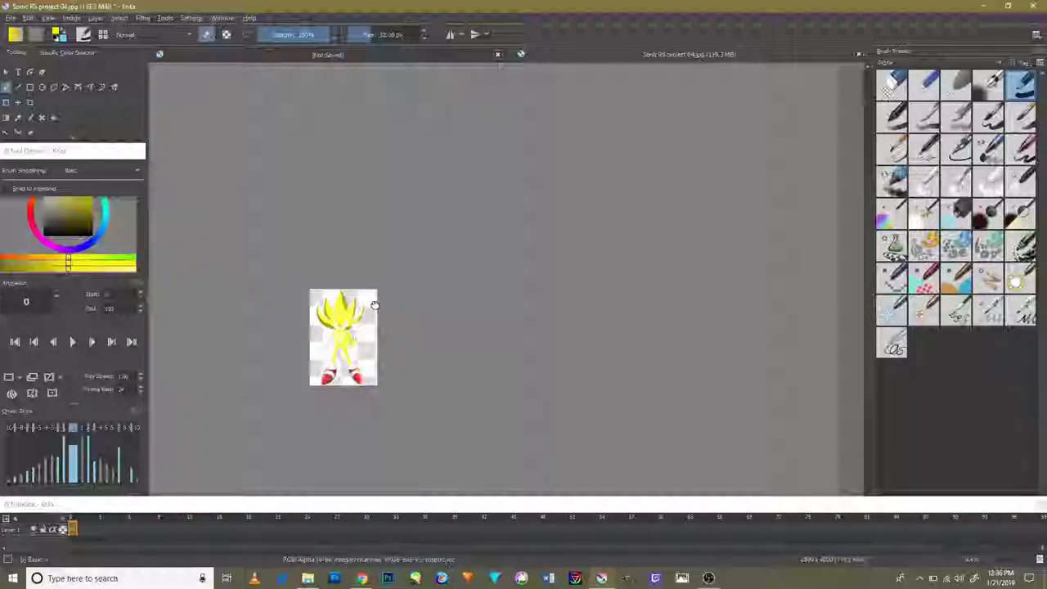
pyautogui.moveTo(368, 302)
pyautogui.mouseDown()
pyautogui.moveTo(452, 256)
pyautogui.moveTo(484, 300)
pyautogui.mouseUp()
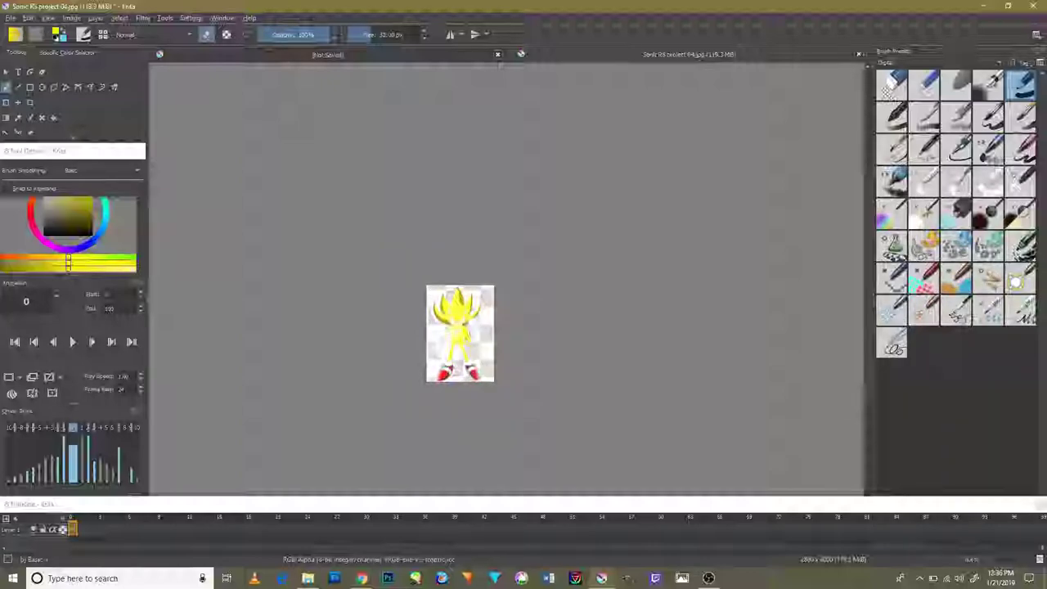
pyautogui.scroll(5, 455, 297)
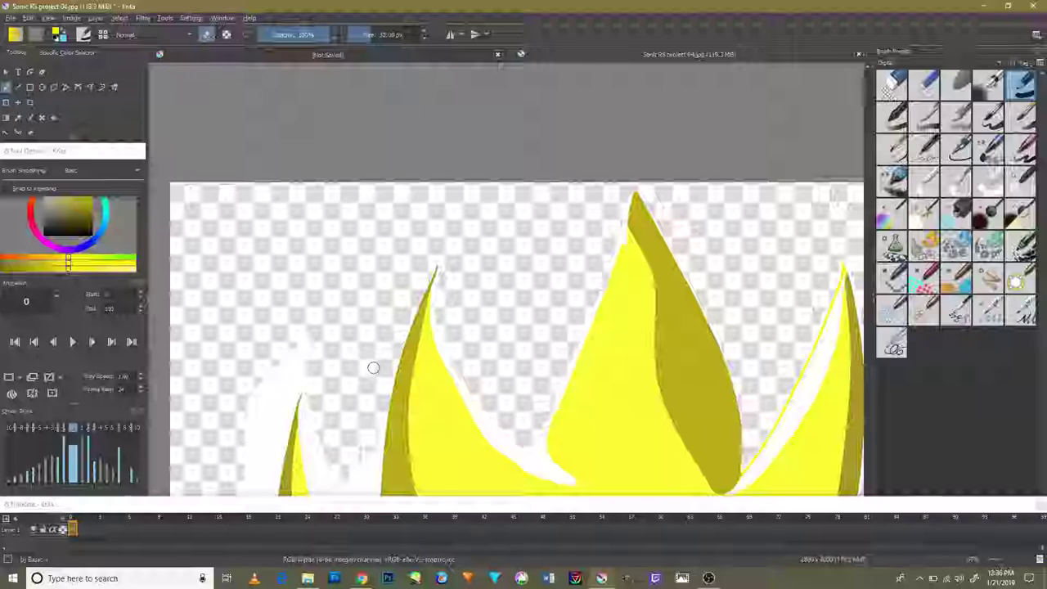
pyautogui.moveTo(354, 402); pyautogui.dragTo(382, 236)
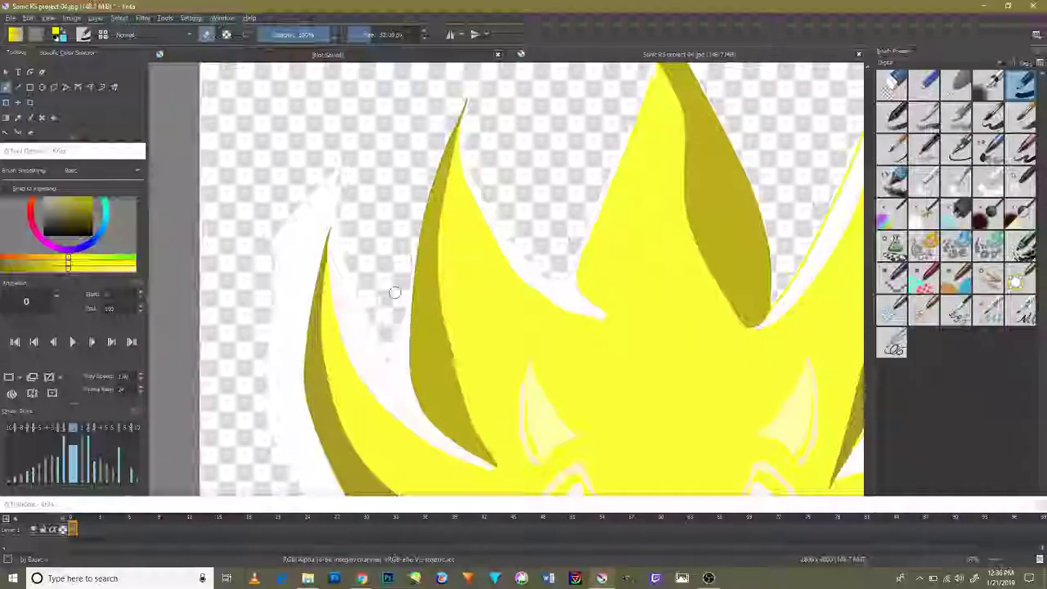
pyautogui.scroll(-1, 394, 316)
pyautogui.scroll(5, 393, 344)
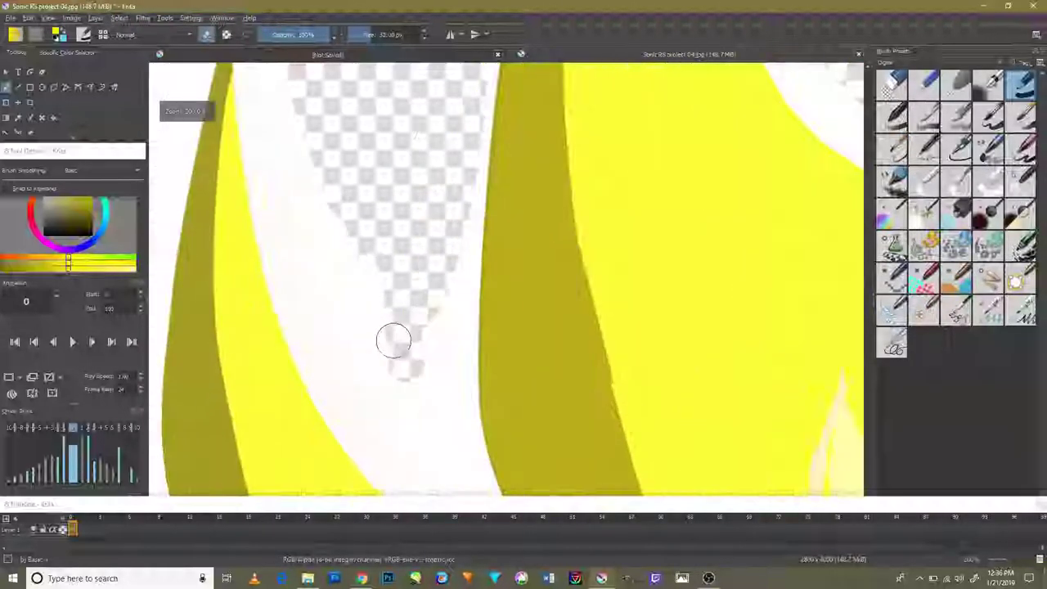
pyautogui.moveTo(346, 150)
pyautogui.mouseDown()
pyautogui.moveTo(374, 269)
pyautogui.moveTo(355, 269)
pyautogui.moveTo(361, 226)
pyautogui.mouseUp()
pyautogui.moveTo(476, 144); pyautogui.dragTo(491, 109)
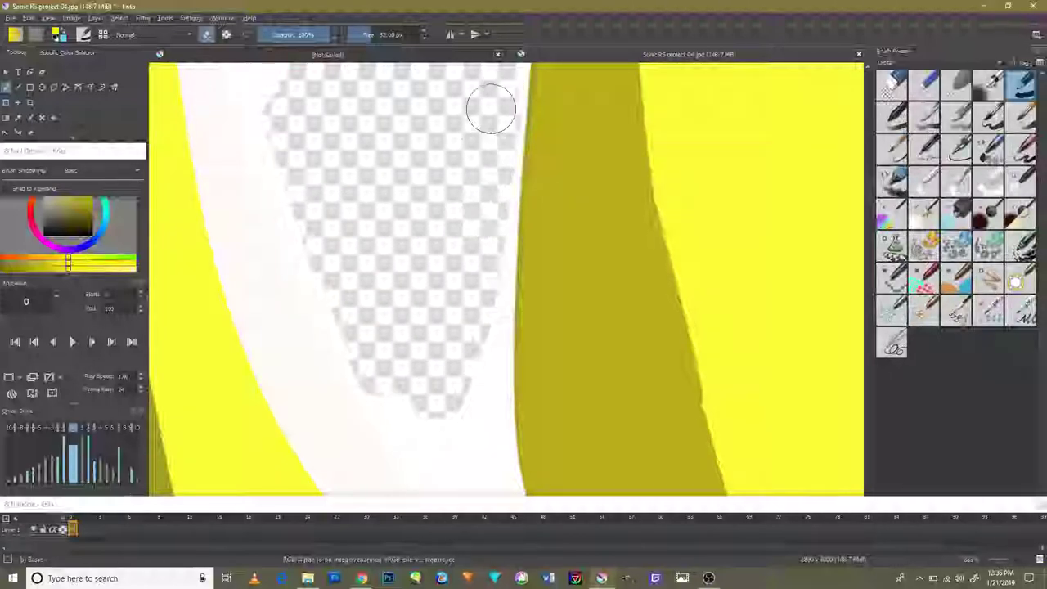
pyautogui.moveTo(458, 333); pyautogui.dragTo(424, 424)
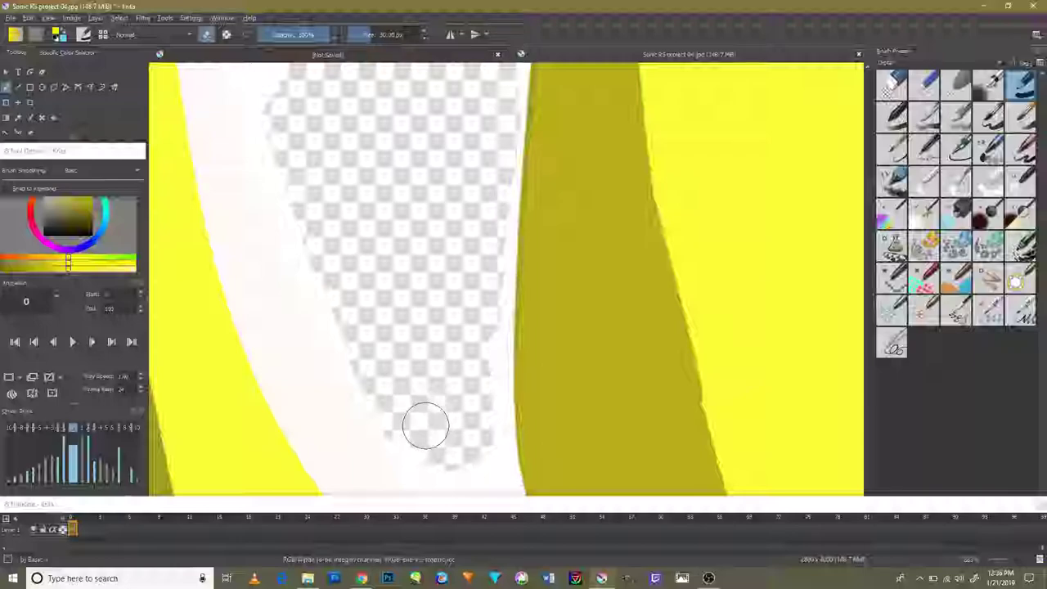
pyautogui.moveTo(484, 365); pyautogui.dragTo(471, 251)
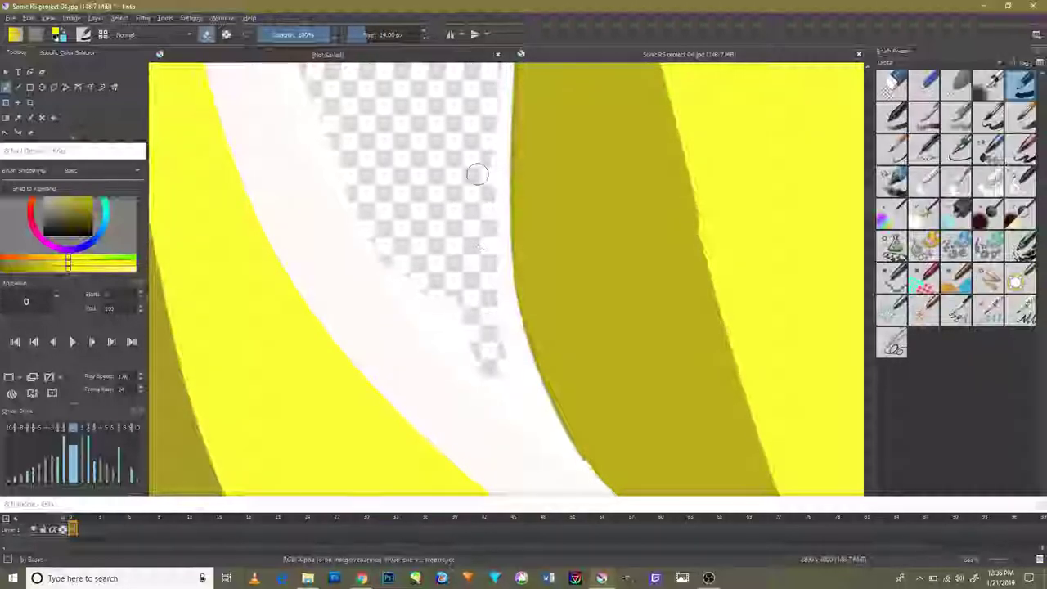
pyautogui.moveTo(511, 401); pyautogui.dragTo(528, 410)
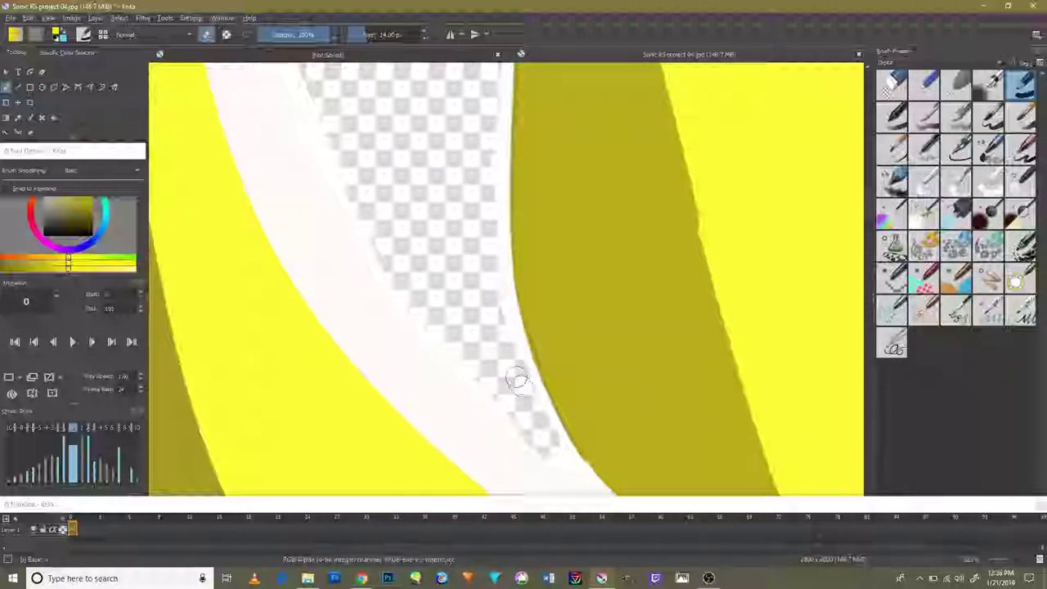
# Step: Erase the white strip's edges and the white above the yellow quill tip
pyautogui.scroll(2, 479, 199)
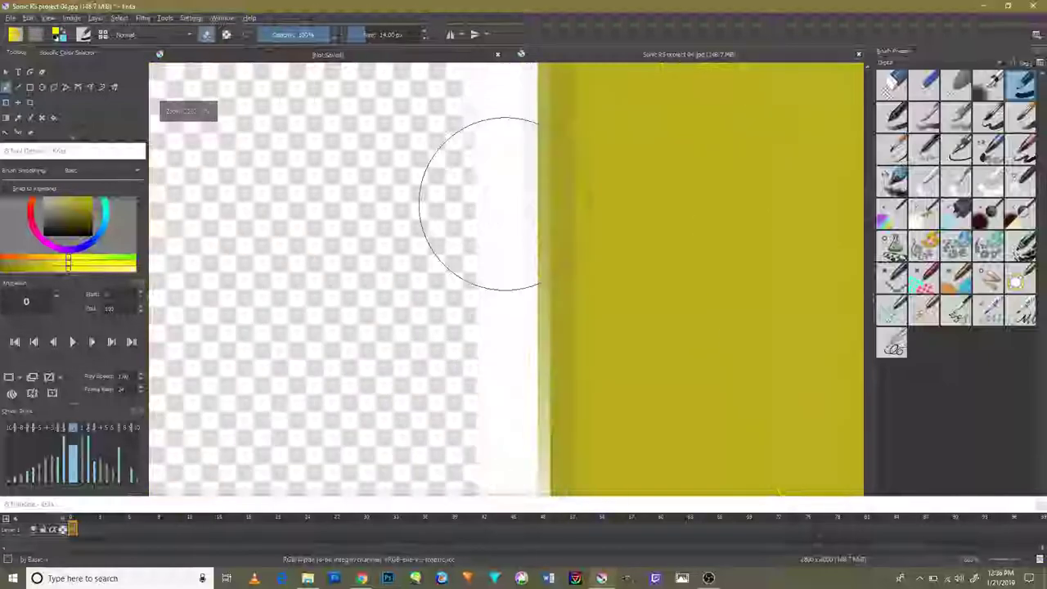
pyautogui.scroll(-2, 423, 222)
pyautogui.scroll(-3, 423, 222)
pyautogui.scroll(5, 405, 229)
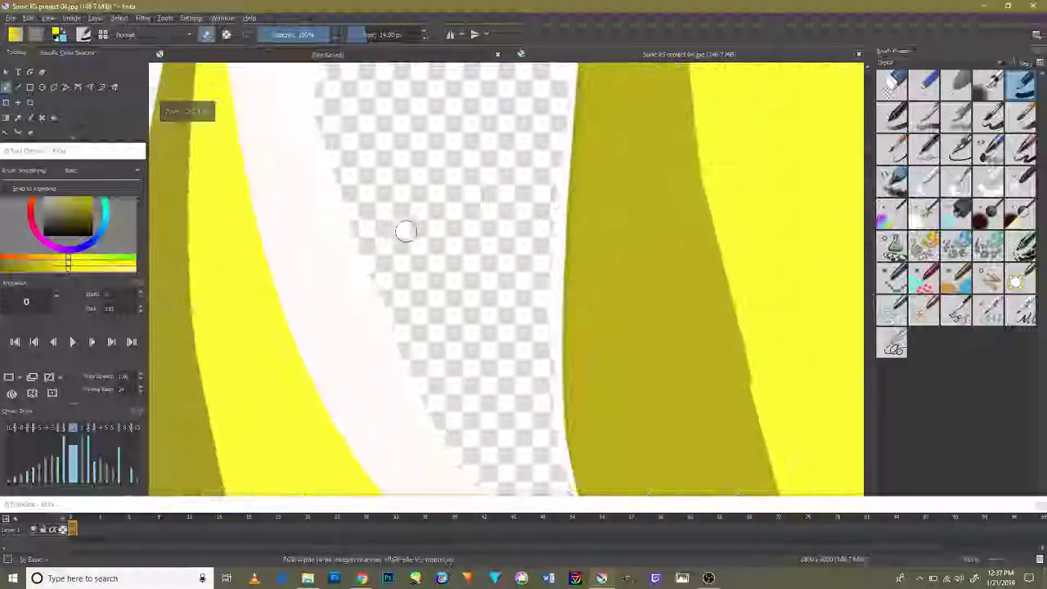
pyautogui.moveTo(413, 361); pyautogui.dragTo(368, 213)
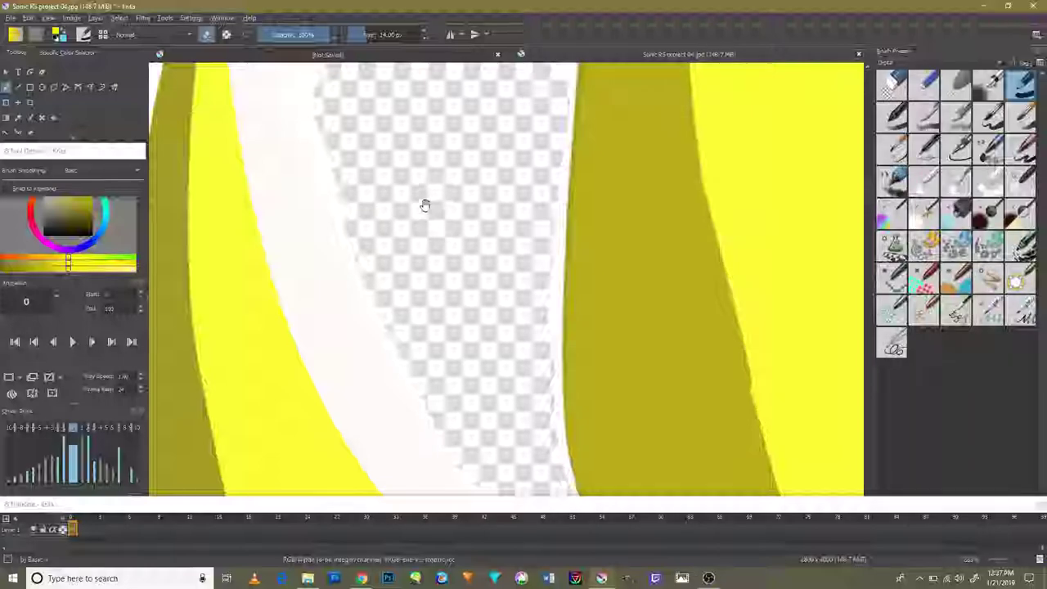
pyautogui.scroll(2, 421, 207)
pyautogui.moveTo(418, 210); pyautogui.dragTo(427, 436)
pyautogui.scroll(2, 427, 436)
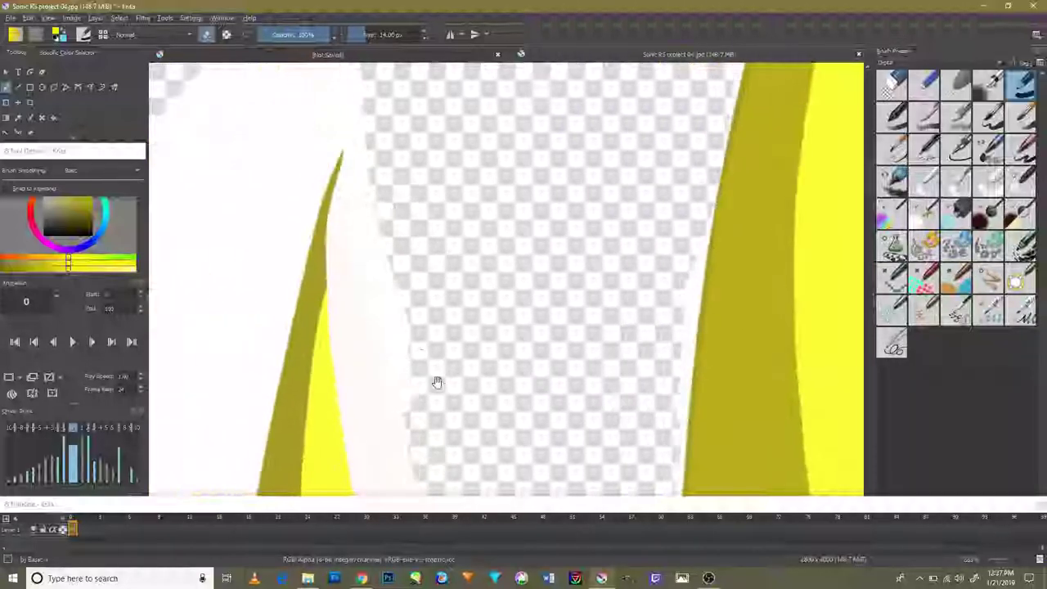
pyautogui.moveTo(417, 377)
pyautogui.mouseDown()
pyautogui.moveTo(384, 299)
pyautogui.moveTo(365, 117)
pyautogui.moveTo(302, 177)
pyautogui.moveTo(382, 171)
pyautogui.mouseUp()
pyautogui.moveTo(370, 210); pyautogui.dragTo(353, 113)
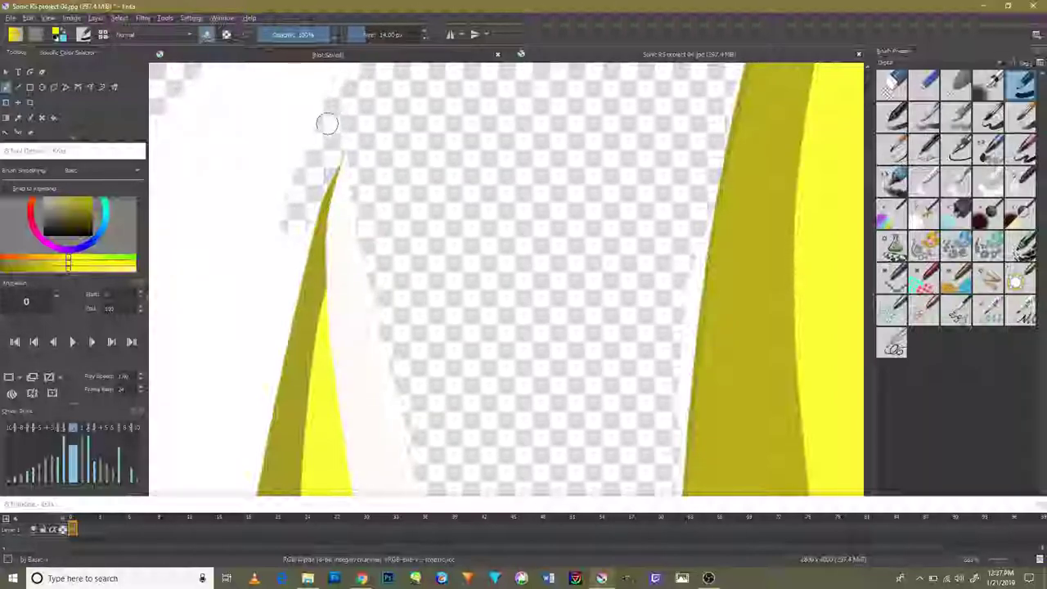
pyautogui.scroll(2, 328, 172)
pyautogui.scroll(-5, 315, 164)
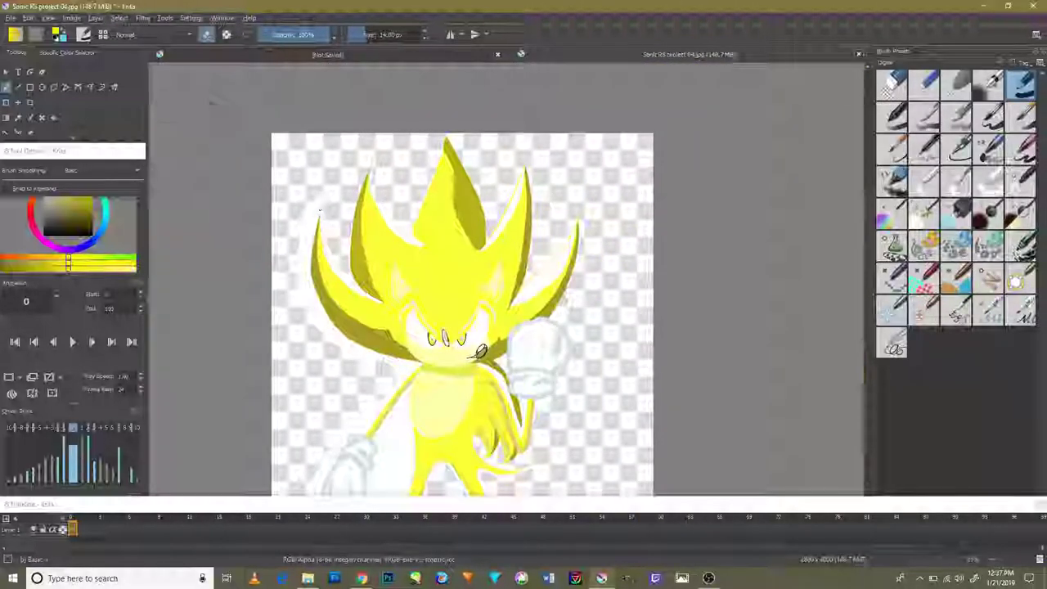
# Step: Enlarge the eraser and clear the white left of and above the yellow quill
pyautogui.scroll(4, 303, 249)
pyautogui.moveTo(304, 249); pyautogui.dragTo(365, 175)
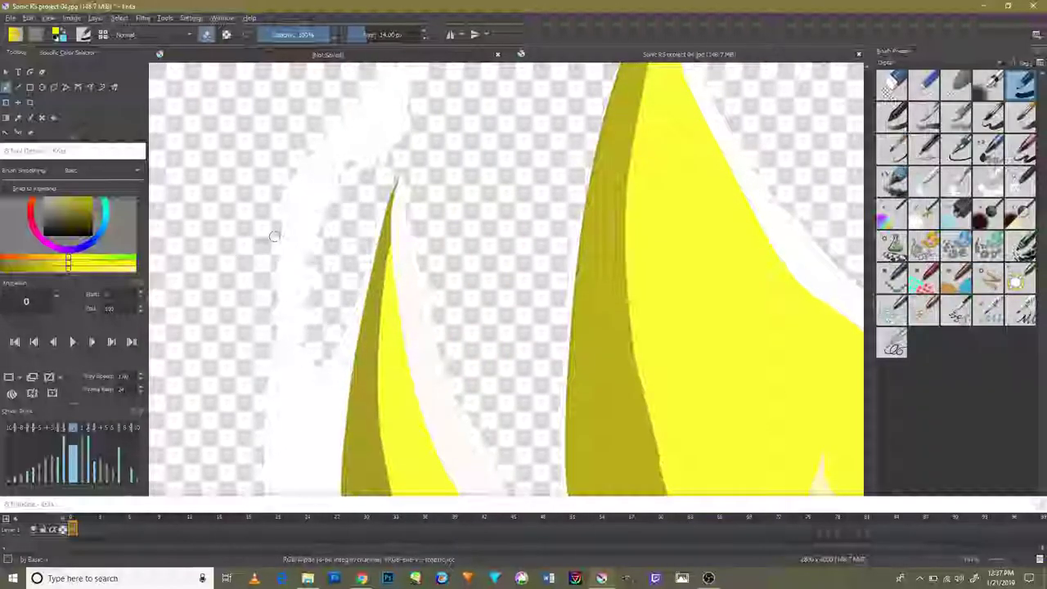
pyautogui.press(']')
pyautogui.press(']')
pyautogui.press(']')
pyautogui.press(']')
pyautogui.press(']')
pyautogui.moveTo(288, 218); pyautogui.dragTo(397, 94)
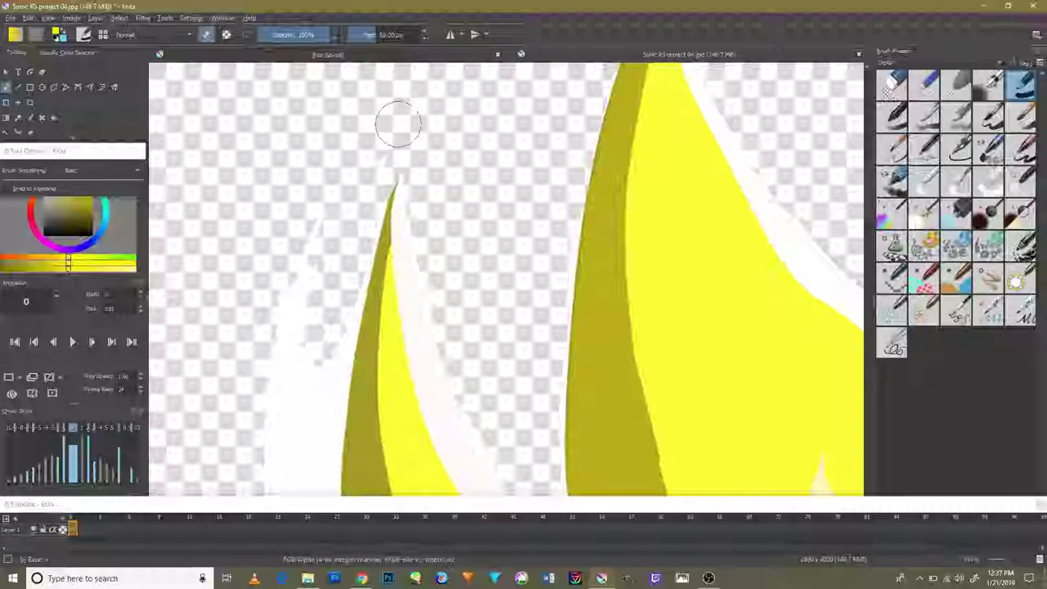
pyautogui.moveTo(386, 131); pyautogui.dragTo(304, 200)
pyautogui.moveTo(307, 243)
pyautogui.mouseDown()
pyautogui.moveTo(276, 428)
pyautogui.moveTo(288, 264)
pyautogui.moveTo(320, 164)
pyautogui.mouseUp()
# Step: Erase the white fringe along the olive quill's outer edge
pyautogui.scroll(-5, 247, 444)
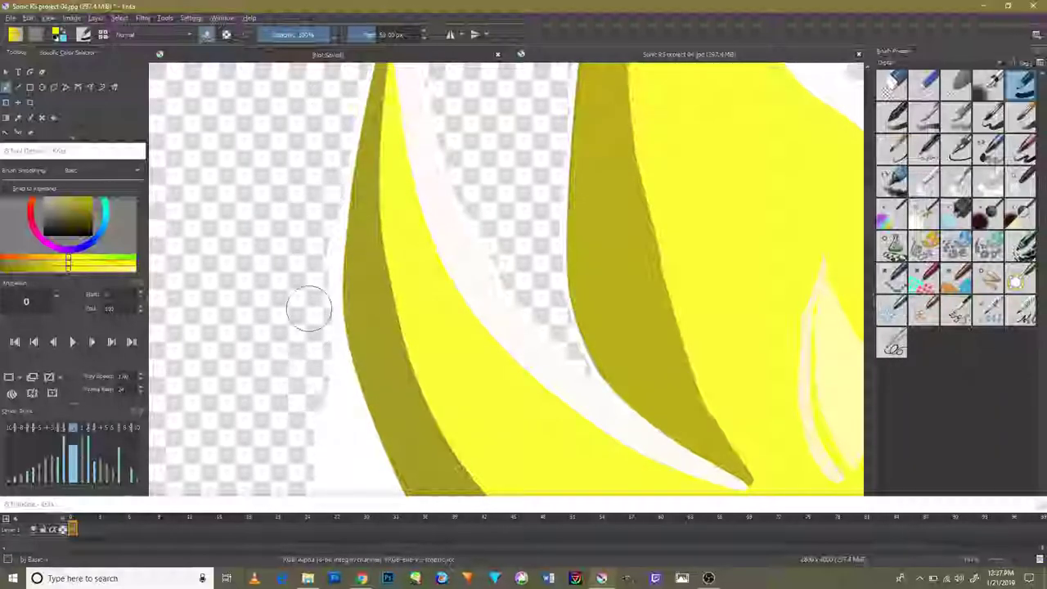
pyautogui.scroll(-5, 309, 341)
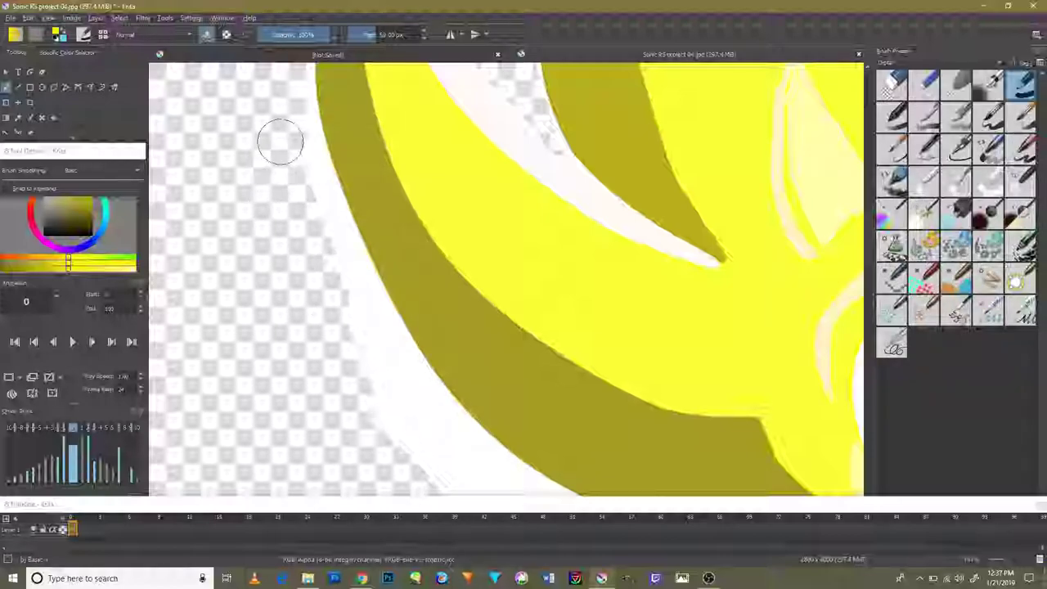
pyautogui.moveTo(286, 128); pyautogui.dragTo(367, 352)
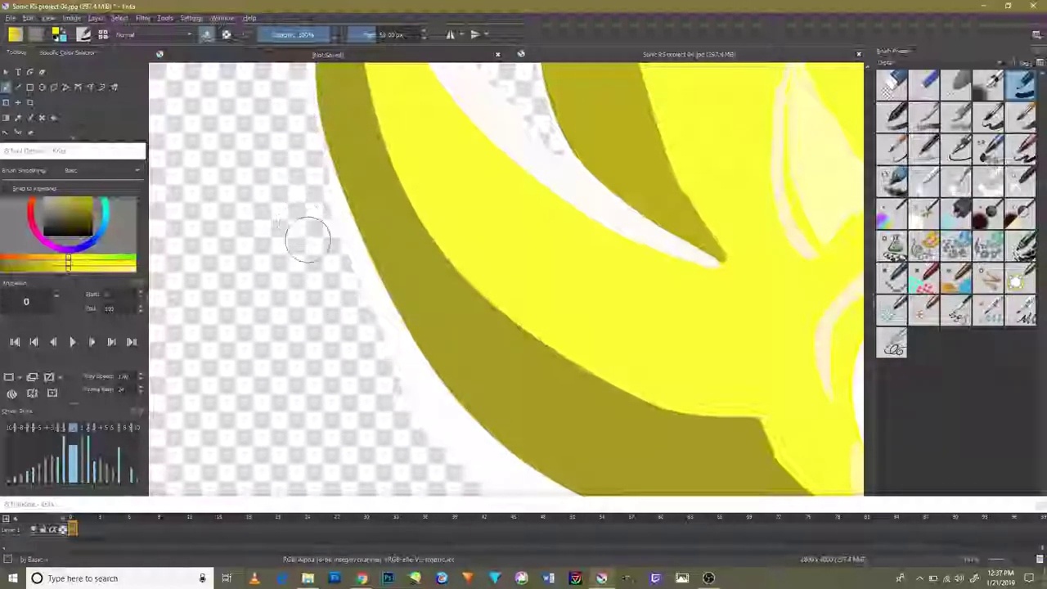
pyautogui.moveTo(306, 236); pyautogui.dragTo(349, 308)
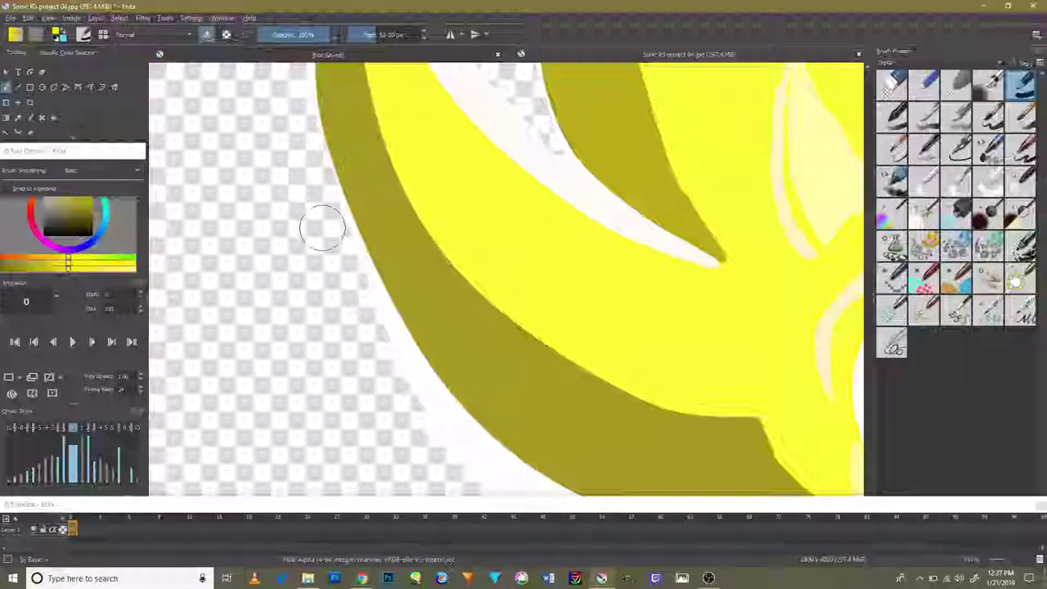
pyautogui.moveTo(320, 226); pyautogui.dragTo(407, 401)
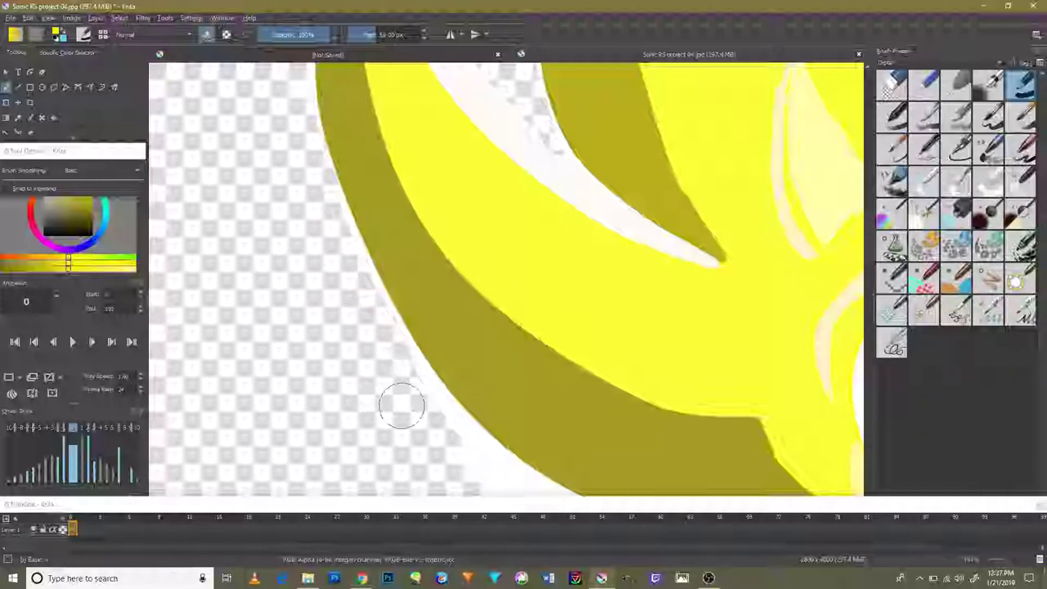
pyautogui.scroll(-5, 246, 168)
# Step: Erase the white band below the olive hair on the left of the head
pyautogui.scroll(2, 327, 205)
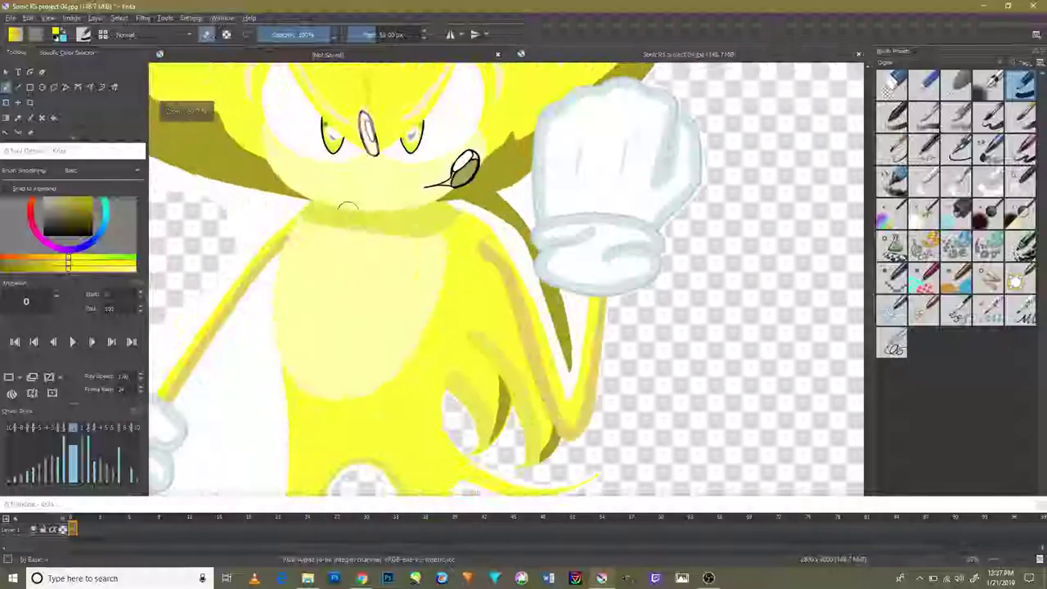
pyautogui.scroll(-1, 305, 232)
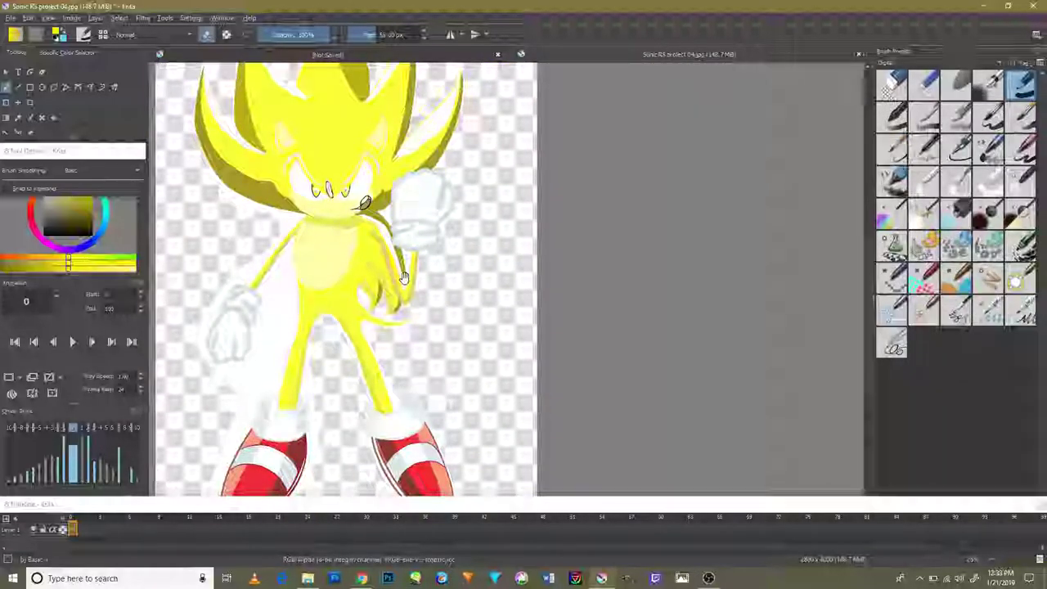
pyautogui.moveTo(426, 292); pyautogui.dragTo(571, 342)
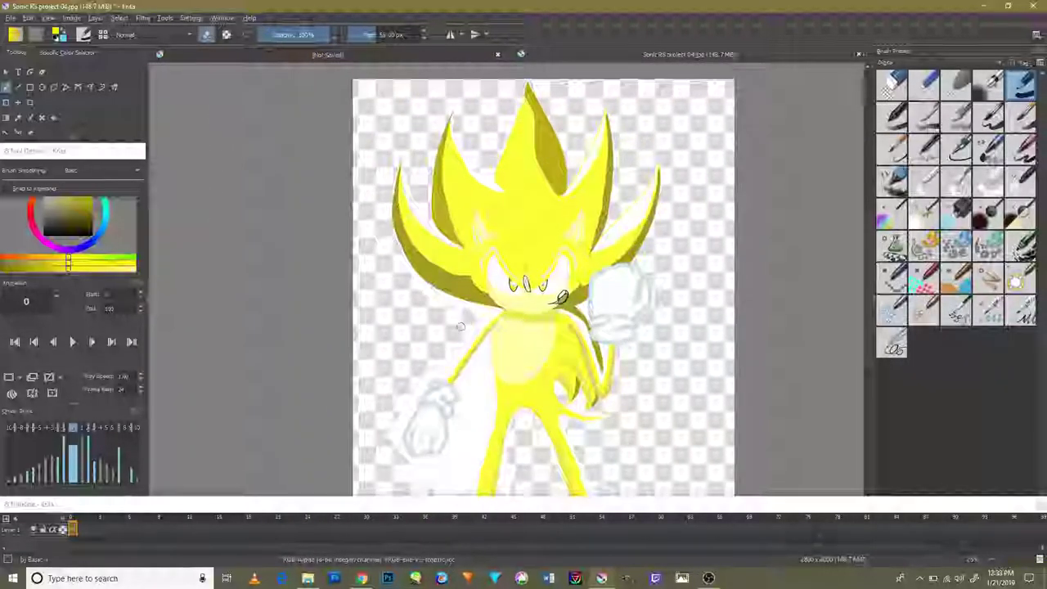
pyautogui.scroll(-3, 571, 343)
pyautogui.scroll(5, 404, 460)
pyautogui.scroll(-3, 404, 460)
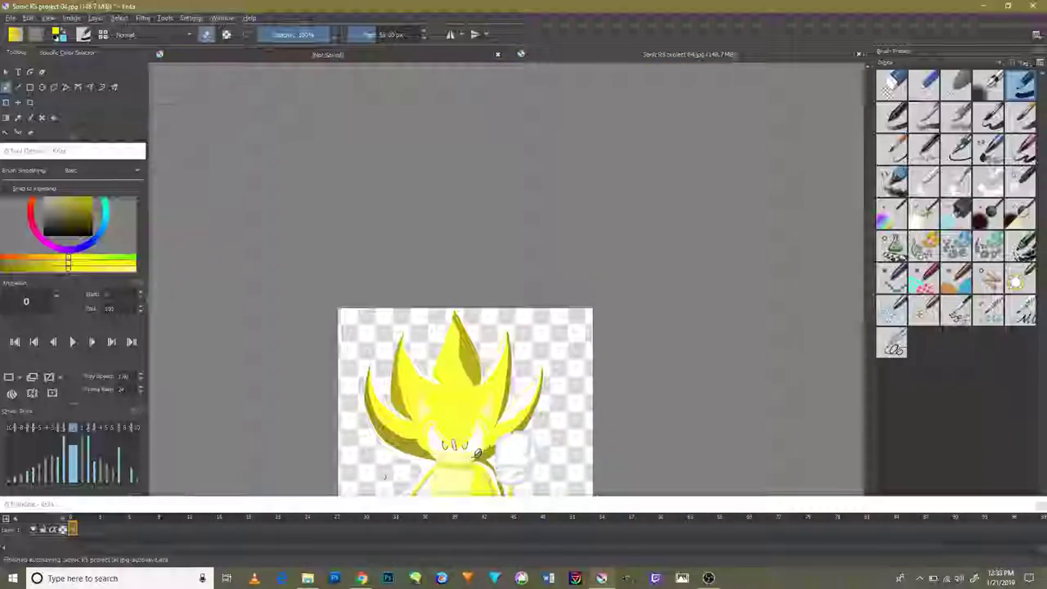
pyautogui.moveTo(479, 387); pyautogui.dragTo(483, 272)
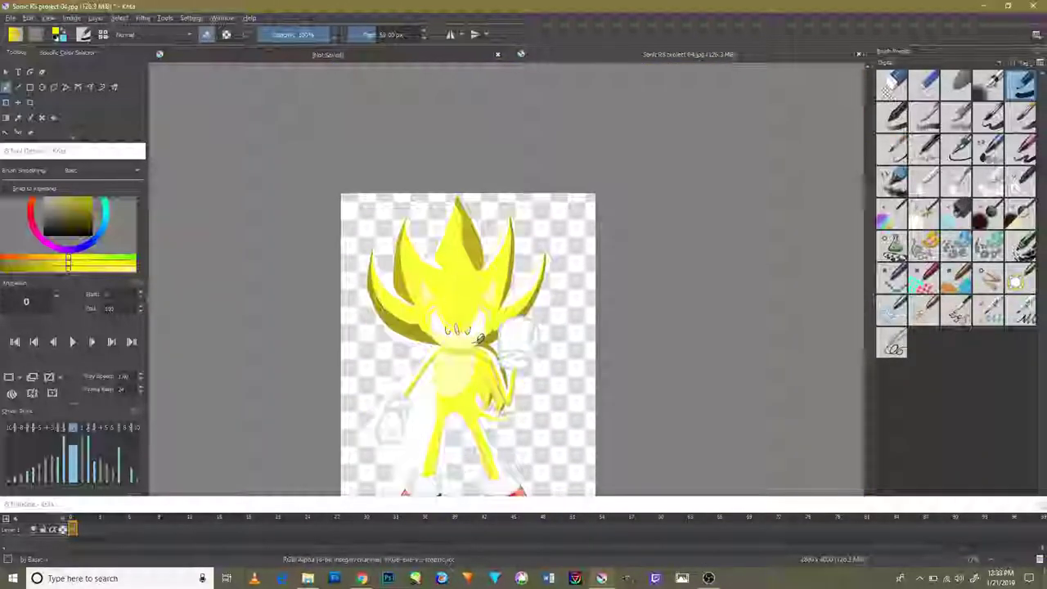
pyautogui.scroll(3, 461, 302)
pyautogui.scroll(2, 430, 351)
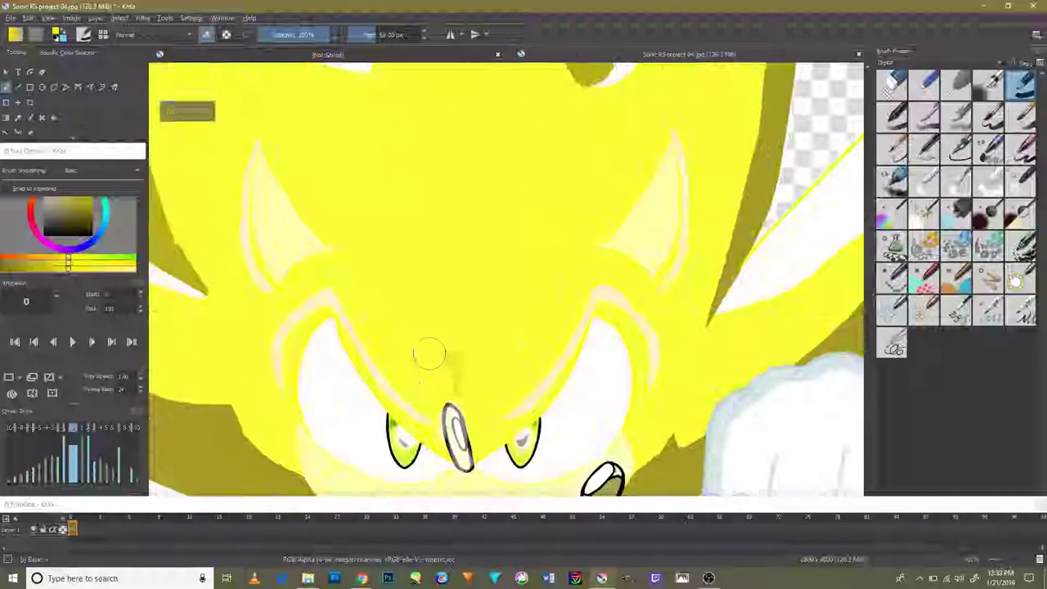
pyautogui.scroll(-2, 449, 348)
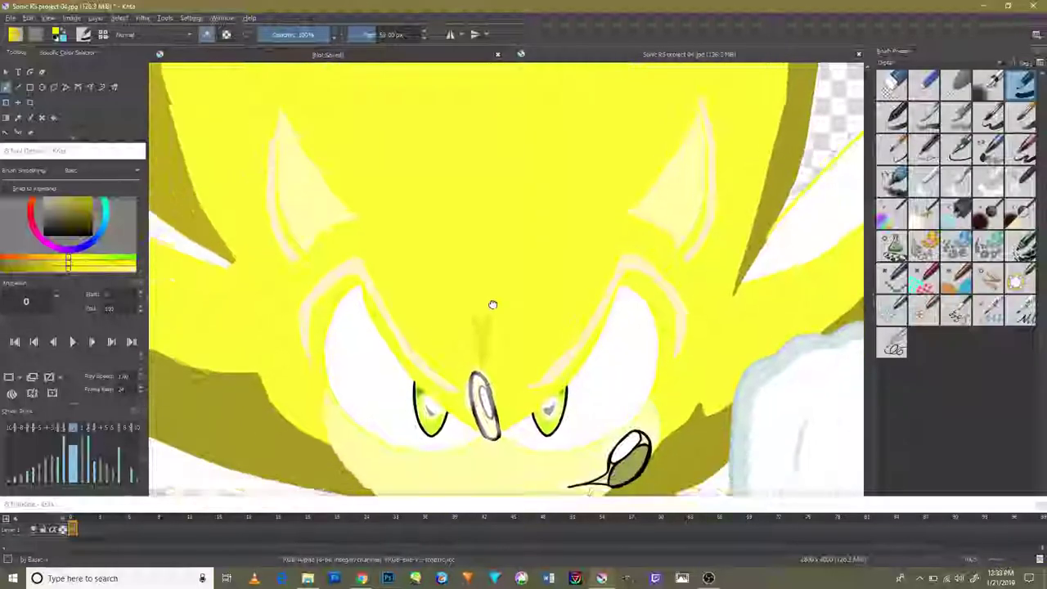
pyautogui.scroll(2, 467, 346)
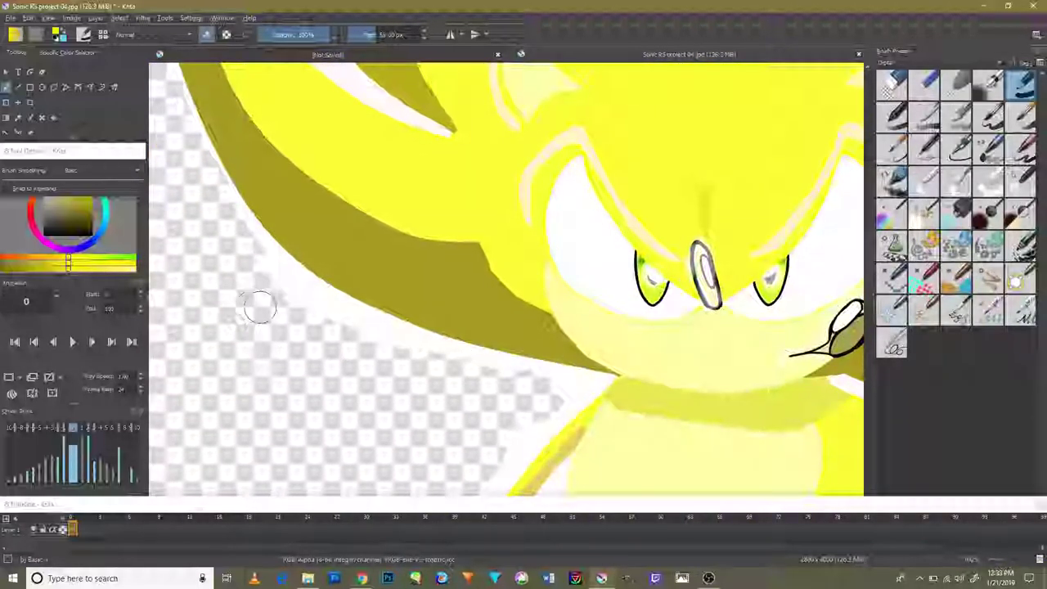
pyautogui.moveTo(449, 370); pyautogui.dragTo(266, 280)
pyautogui.moveTo(409, 350); pyautogui.dragTo(520, 381)
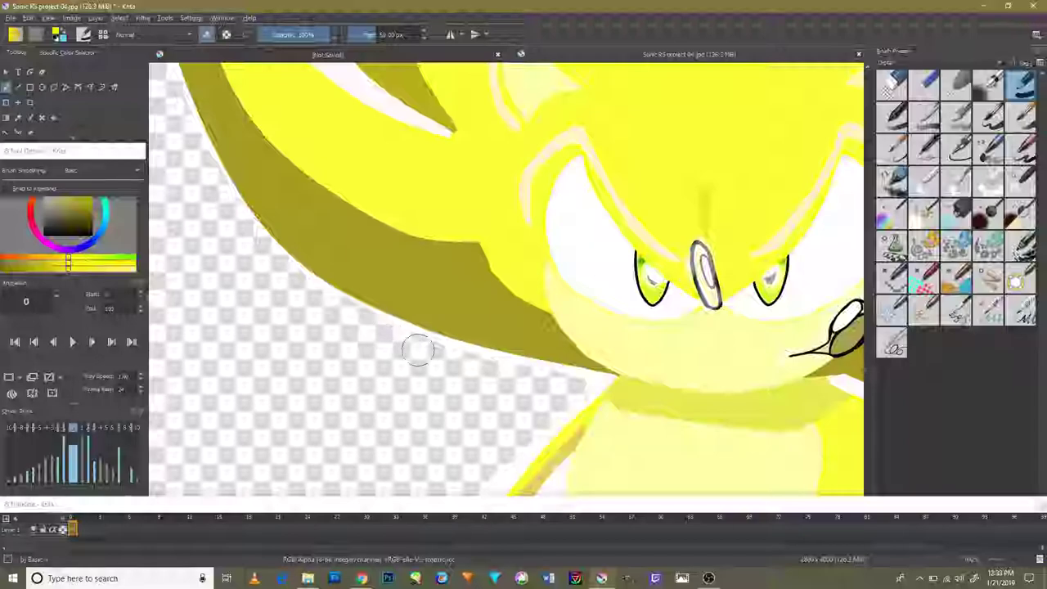
pyautogui.moveTo(510, 372); pyautogui.dragTo(561, 382)
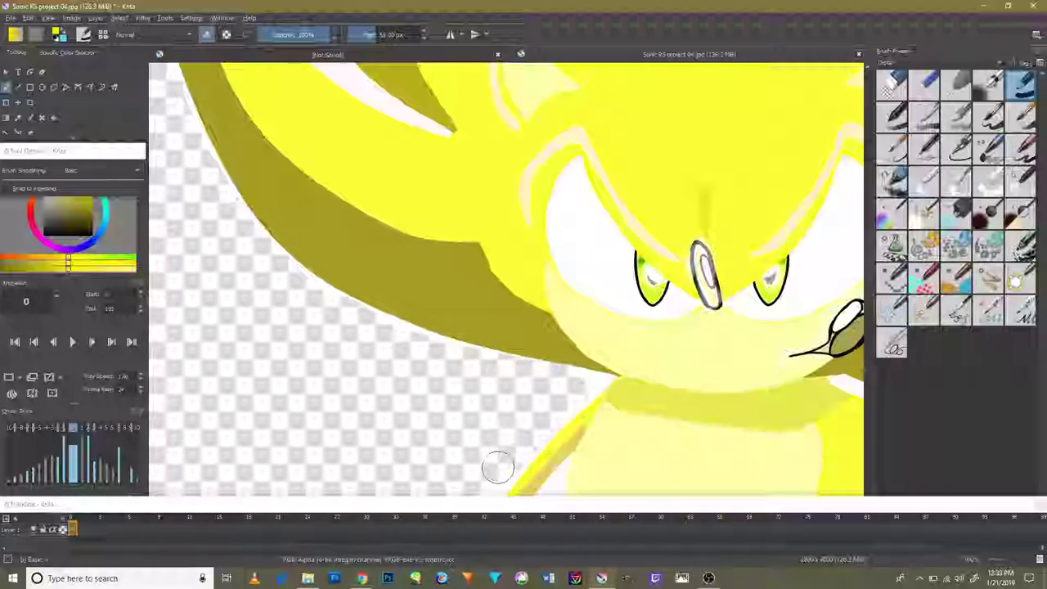
# Step: Shrink the eraser with [ and clear the white right up to the olive hair edge
pyautogui.scroll(-5, 581, 318)
pyautogui.scroll(10, 582, 318)
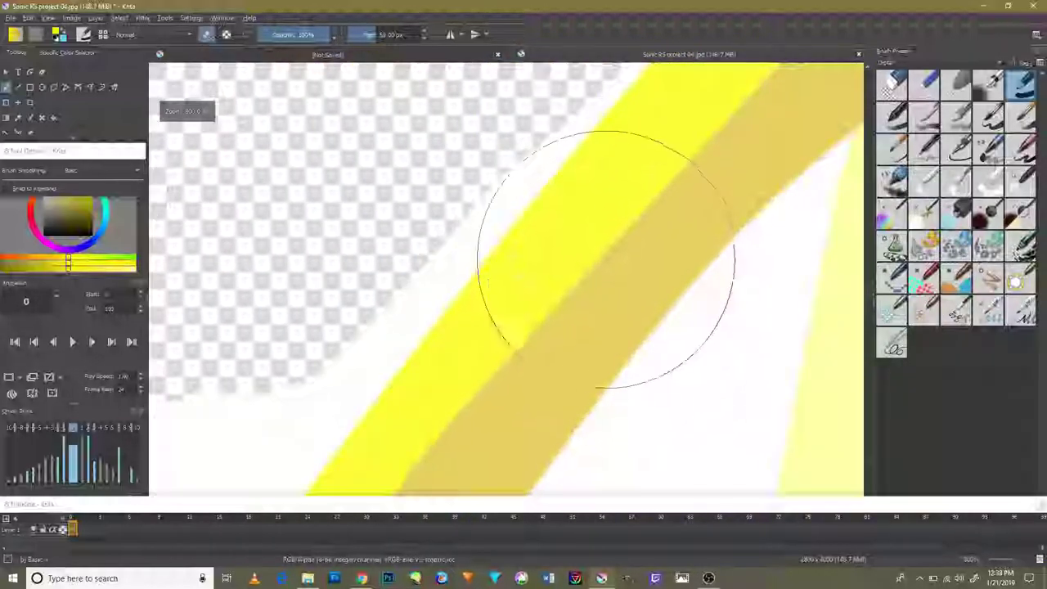
pyautogui.moveTo(554, 206)
pyautogui.mouseDown()
pyautogui.moveTo(624, 199)
pyautogui.moveTo(467, 344)
pyautogui.mouseUp()
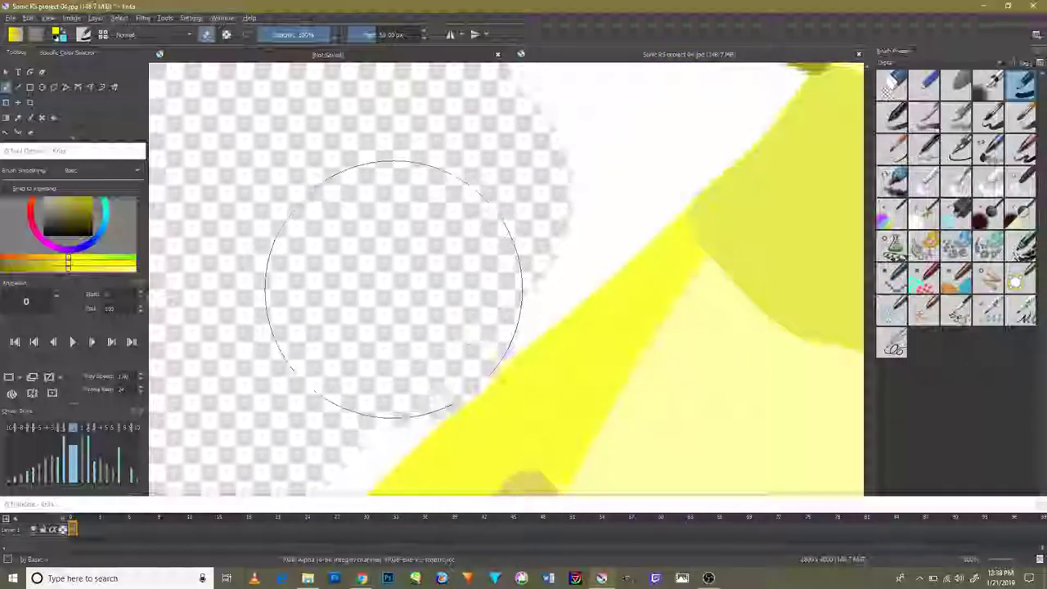
pyautogui.moveTo(491, 244); pyautogui.dragTo(463, 308)
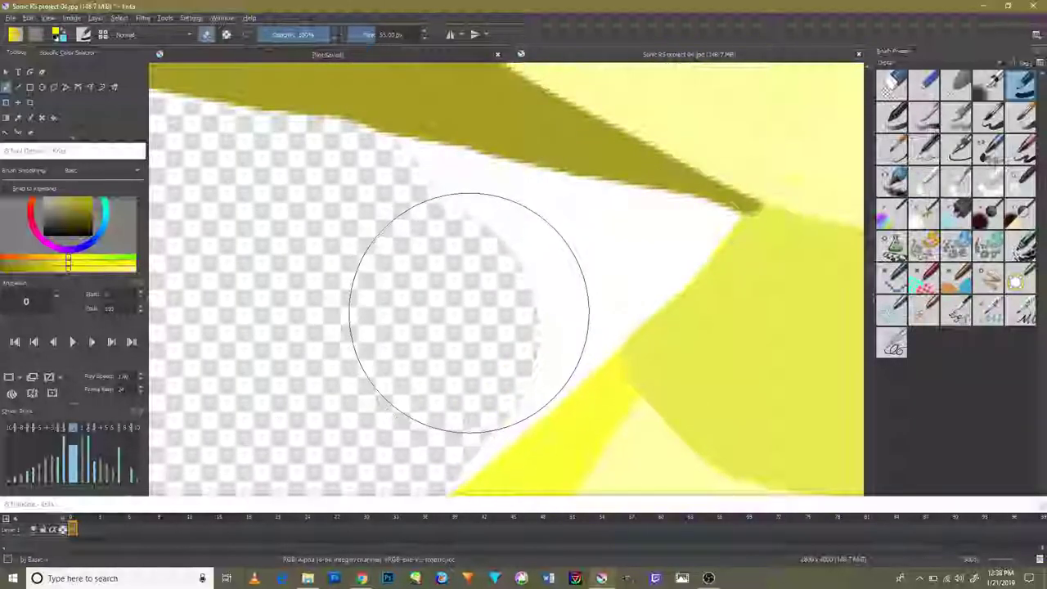
pyautogui.press('[')
pyautogui.press('[')
pyautogui.press('[')
pyautogui.moveTo(476, 253)
pyautogui.mouseDown()
pyautogui.moveTo(582, 234)
pyautogui.moveTo(584, 262)
pyautogui.moveTo(659, 239)
pyautogui.mouseUp()
pyautogui.press('[')
pyautogui.press('[')
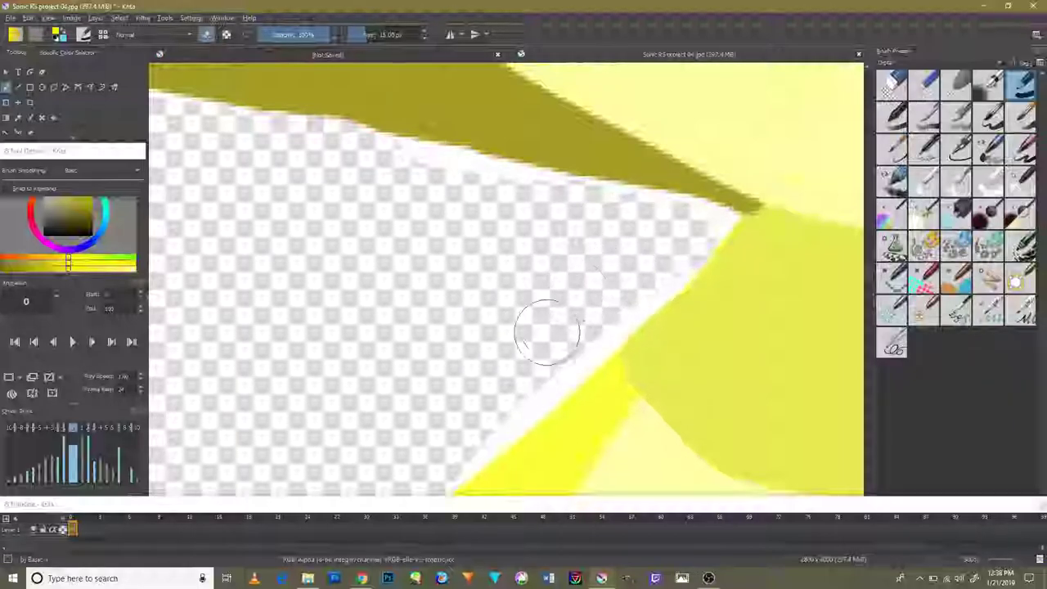
pyautogui.scroll(-1, 465, 339)
# Step: Erase the white beside the yellow stroke and between it and the glove
pyautogui.scroll(-4, 671, 290)
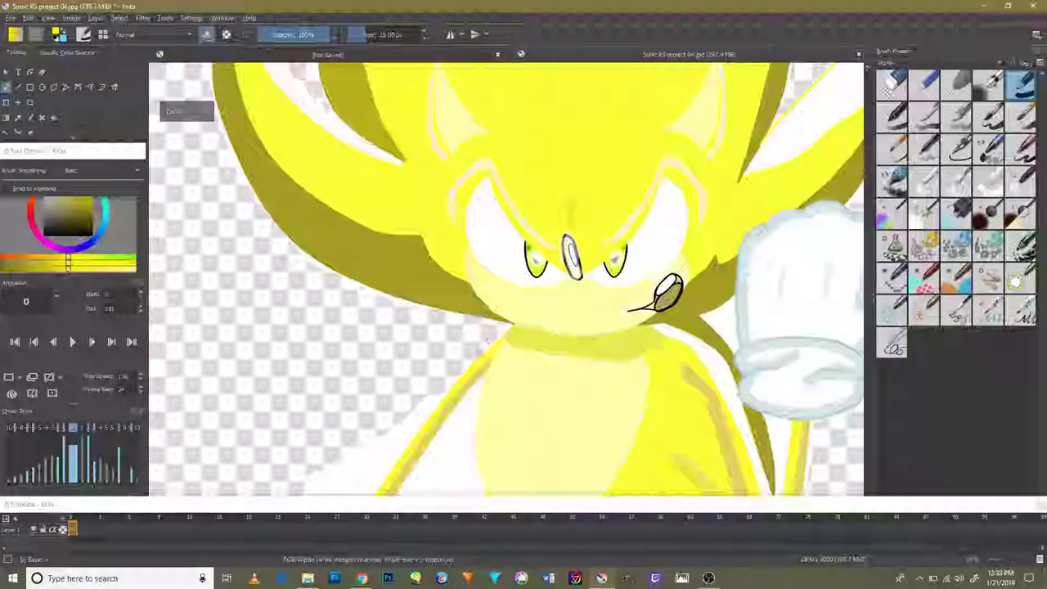
pyautogui.scroll(1, 743, 216)
pyautogui.scroll(3, 470, 377)
pyautogui.moveTo(511, 336)
pyautogui.mouseDown()
pyautogui.moveTo(631, 188)
pyautogui.moveTo(701, 140)
pyautogui.moveTo(500, 362)
pyautogui.mouseUp()
pyautogui.moveTo(595, 230)
pyautogui.mouseDown()
pyautogui.moveTo(571, 294)
pyautogui.moveTo(510, 277)
pyautogui.mouseUp()
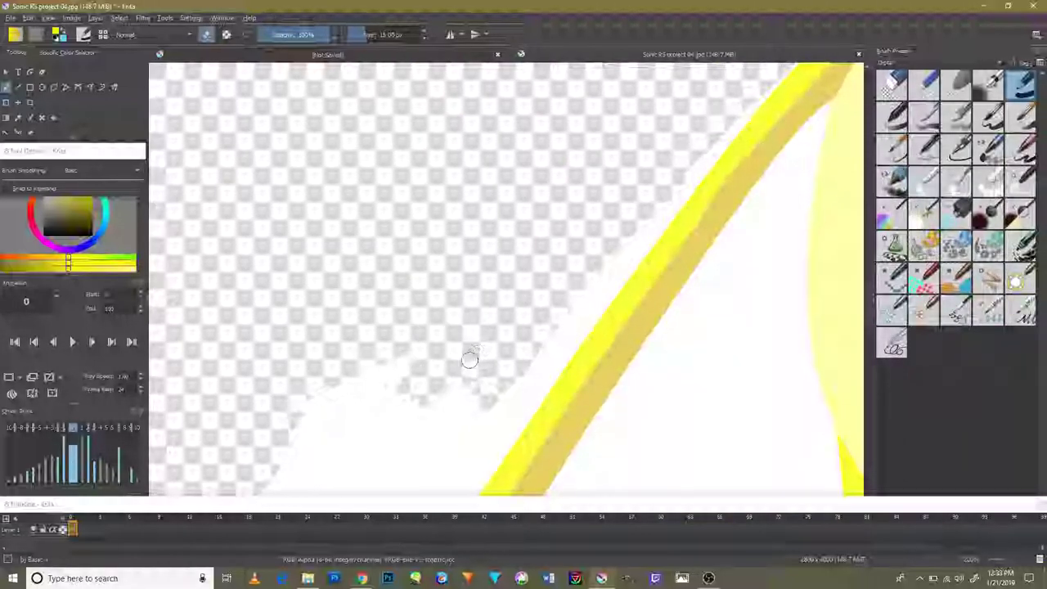
pyautogui.moveTo(469, 360); pyautogui.dragTo(486, 230)
pyautogui.moveTo(477, 341)
pyautogui.mouseDown()
pyautogui.moveTo(415, 341)
pyautogui.moveTo(584, 240)
pyautogui.mouseUp()
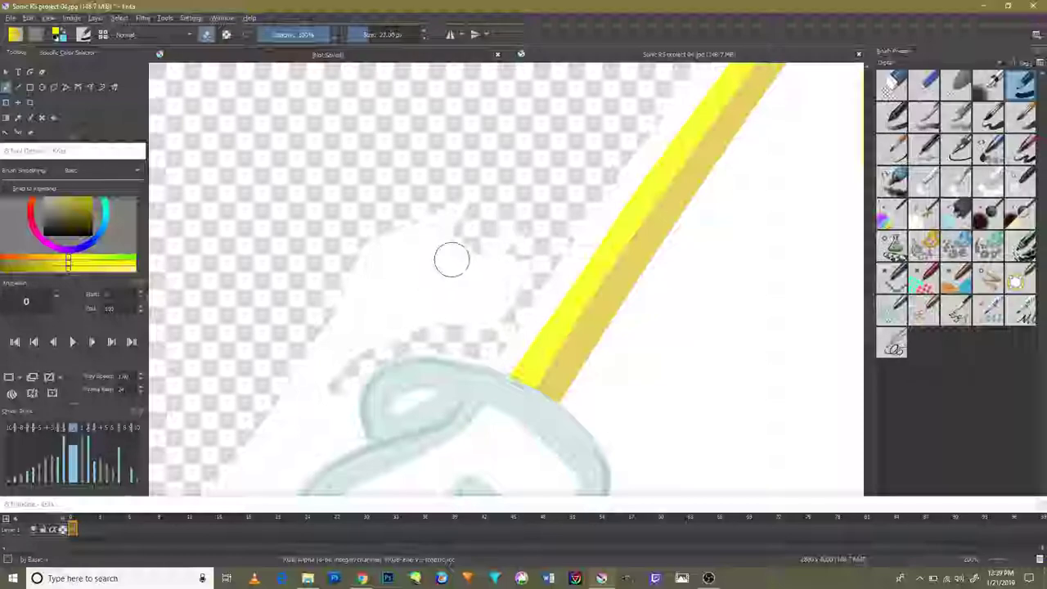
pyautogui.moveTo(451, 257)
pyautogui.mouseDown()
pyautogui.moveTo(477, 264)
pyautogui.moveTo(465, 299)
pyautogui.mouseUp()
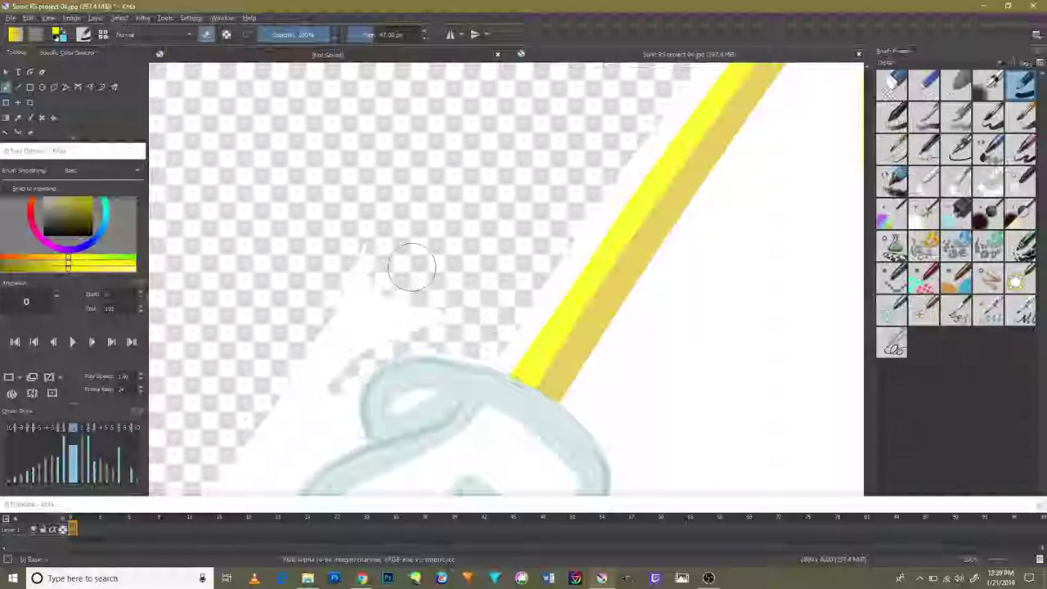
pyautogui.moveTo(411, 267)
pyautogui.mouseDown()
pyautogui.moveTo(418, 281)
pyautogui.moveTo(327, 369)
pyautogui.moveTo(368, 331)
pyautogui.mouseUp()
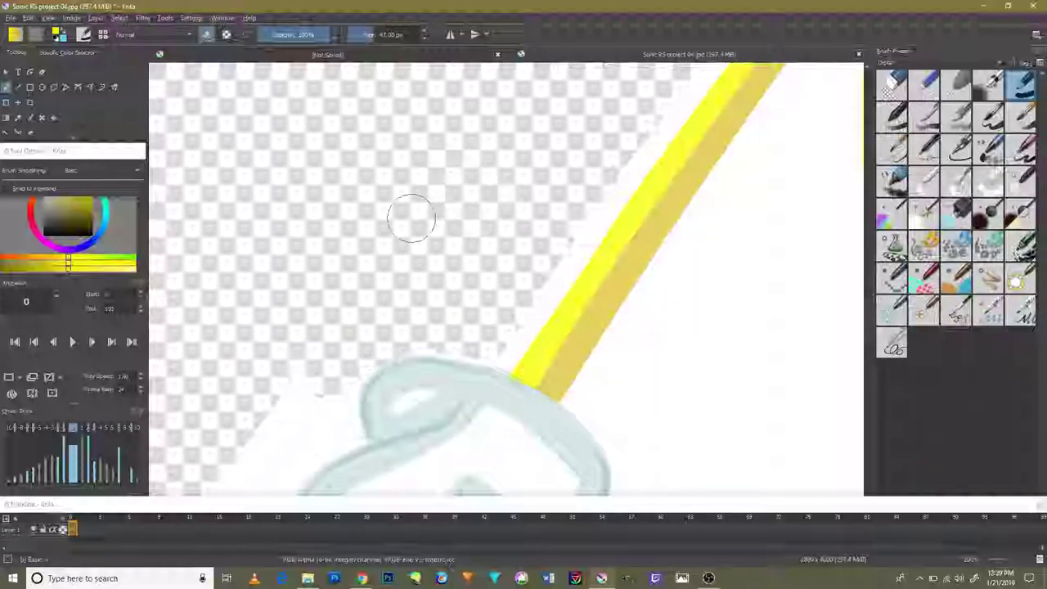
# Step: Erase the white near the top and left side of the glove
pyautogui.moveTo(387, 274); pyautogui.dragTo(535, 86)
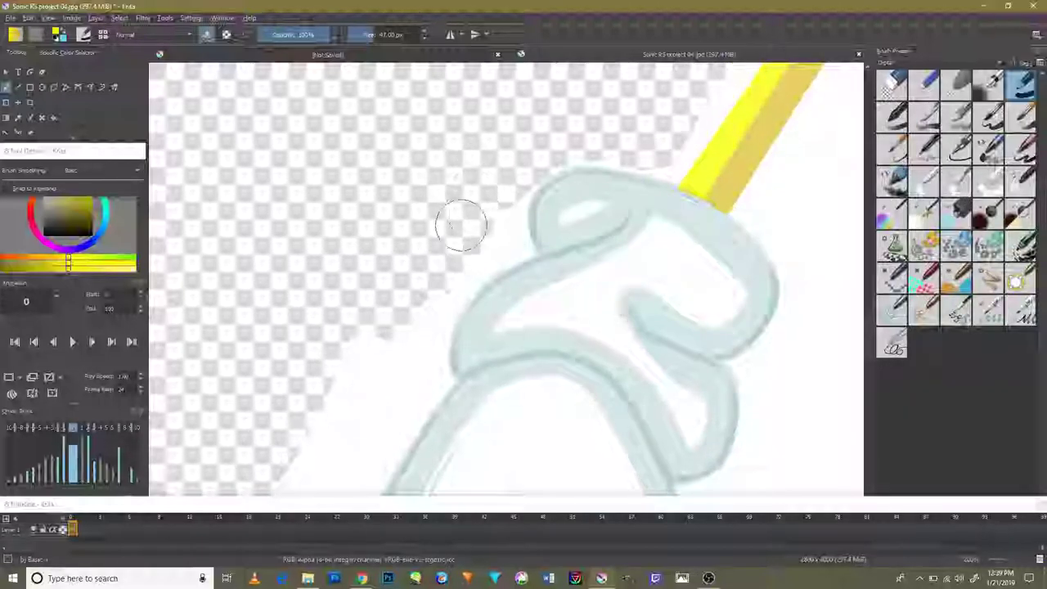
pyautogui.moveTo(498, 207); pyautogui.dragTo(498, 234)
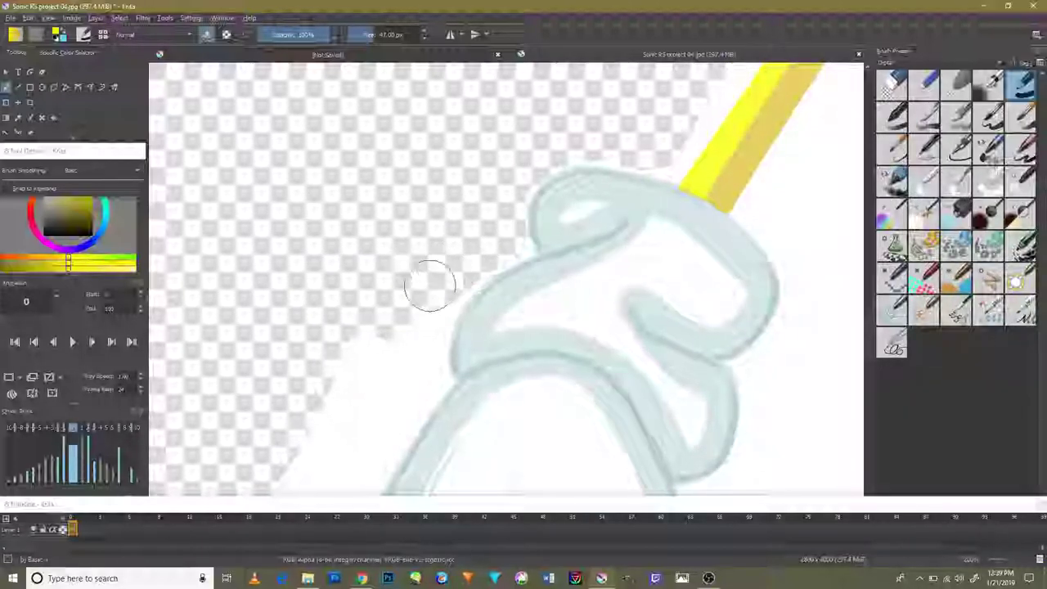
pyautogui.moveTo(430, 285)
pyautogui.mouseDown()
pyautogui.moveTo(339, 382)
pyautogui.moveTo(467, 265)
pyautogui.mouseUp()
pyautogui.moveTo(426, 299); pyautogui.dragTo(410, 368)
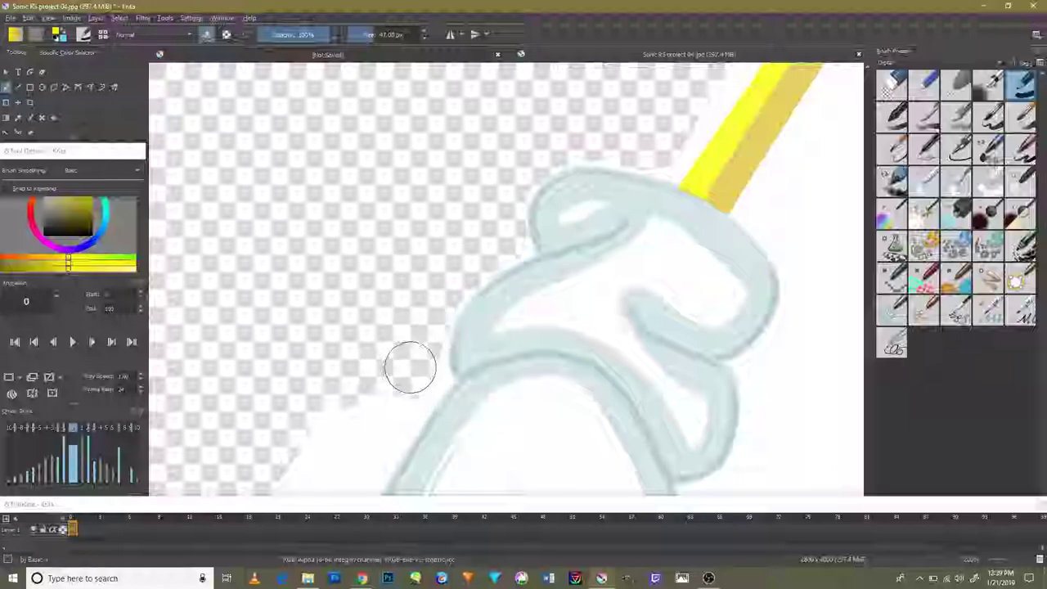
pyautogui.scroll(2, 369, 376)
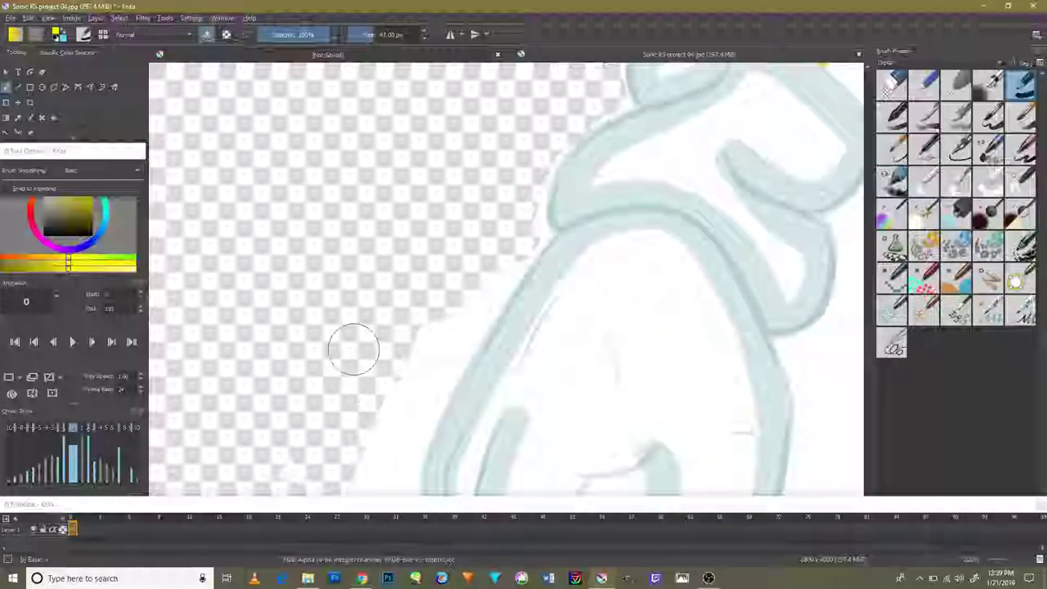
pyautogui.scroll(-3, 318, 436)
# Step: Erase the white along the glove's left edge and beneath its lower outline
pyautogui.scroll(-3, 317, 436)
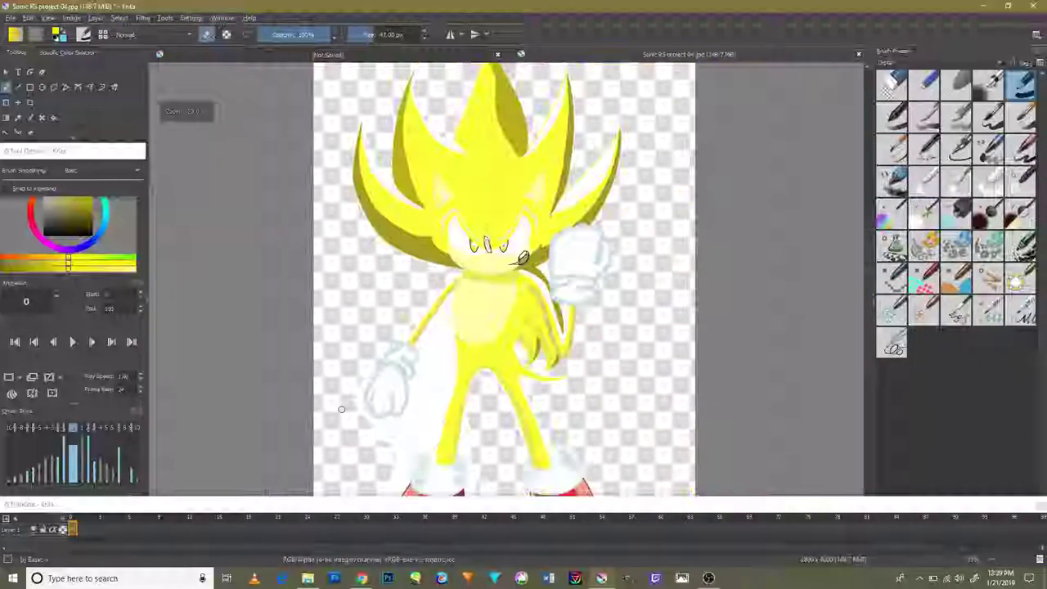
pyautogui.scroll(5, 370, 389)
pyautogui.scroll(2, 370, 389)
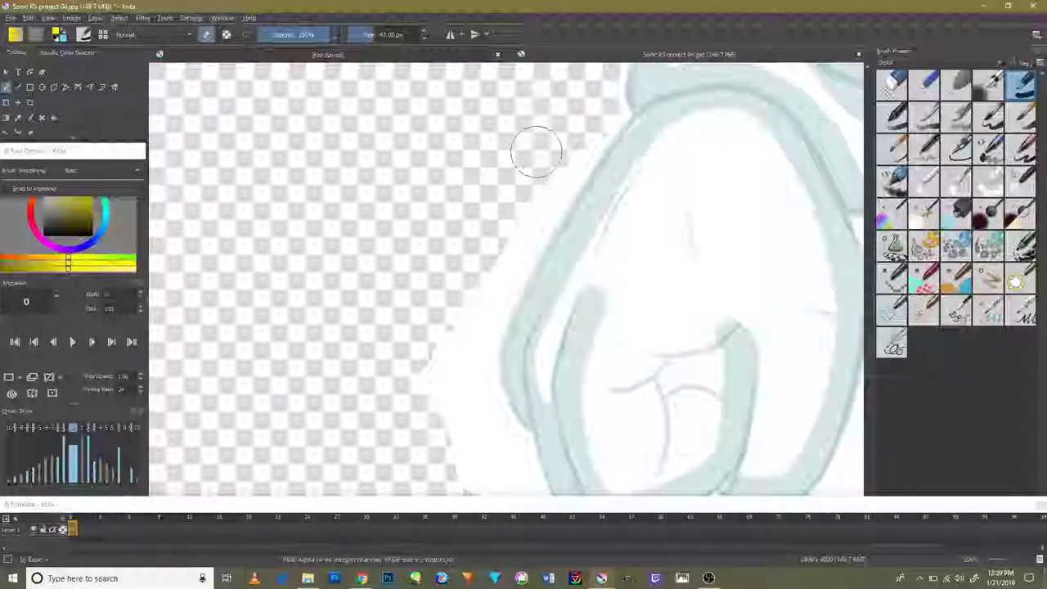
pyautogui.moveTo(576, 133); pyautogui.dragTo(446, 410)
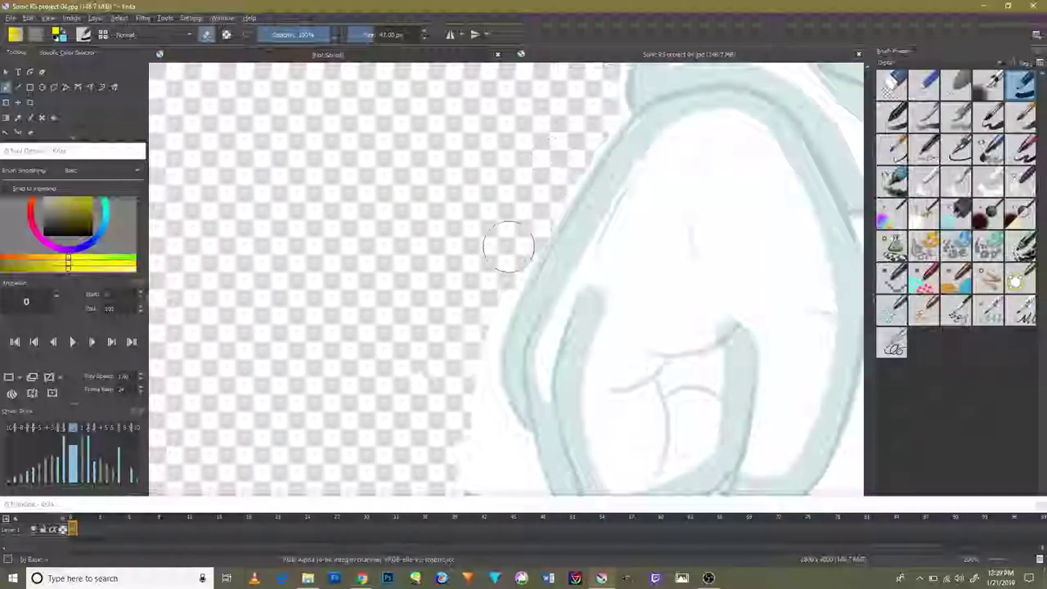
pyautogui.moveTo(483, 474); pyautogui.dragTo(466, 468)
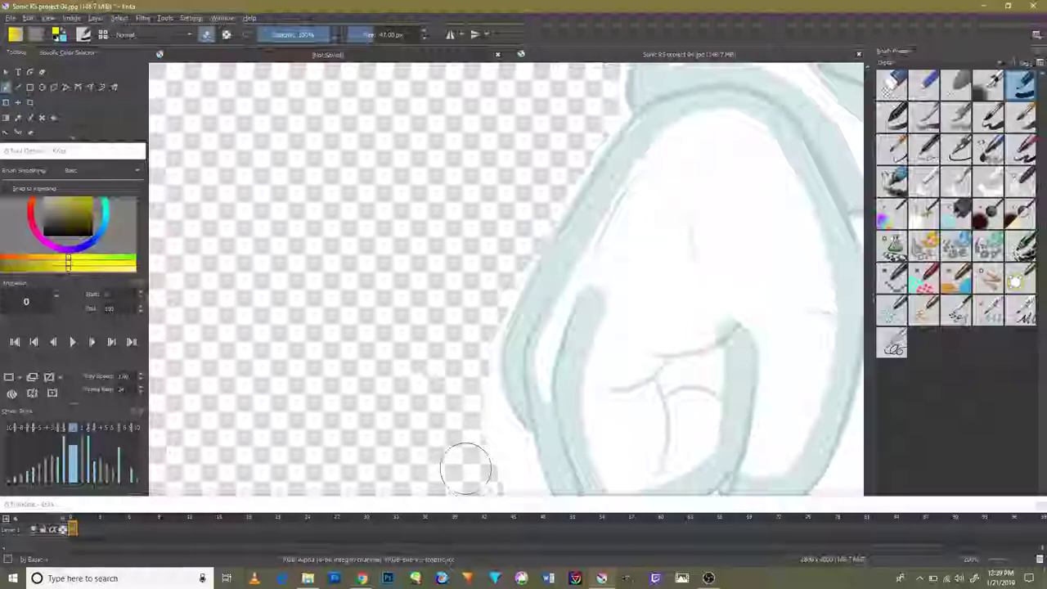
pyautogui.scroll(-3, 422, 408)
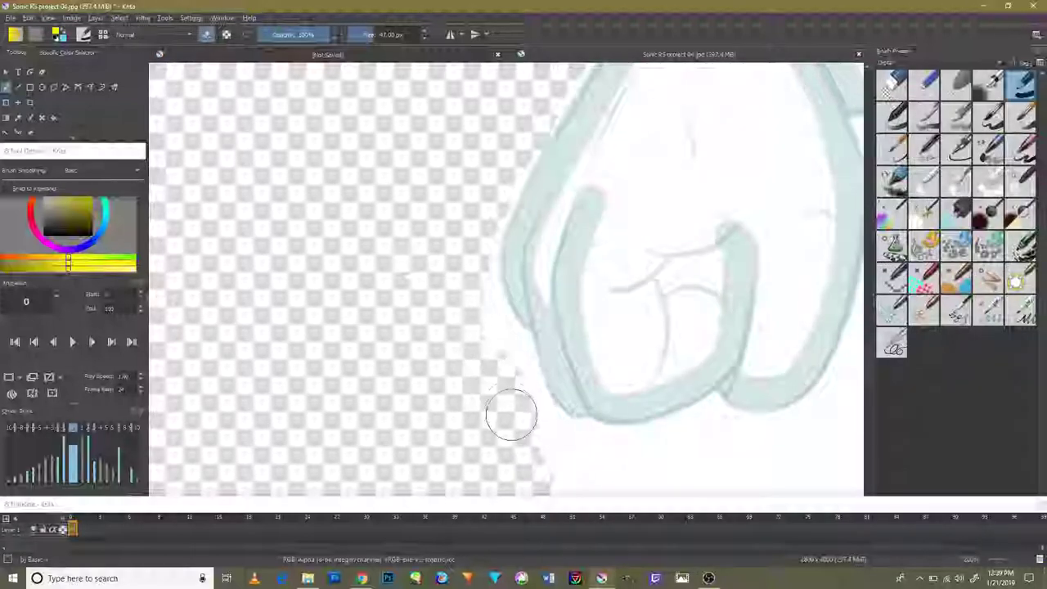
pyautogui.moveTo(482, 314)
pyautogui.mouseDown()
pyautogui.moveTo(506, 384)
pyautogui.moveTo(665, 370)
pyautogui.mouseUp()
pyautogui.scroll(-3, 546, 379)
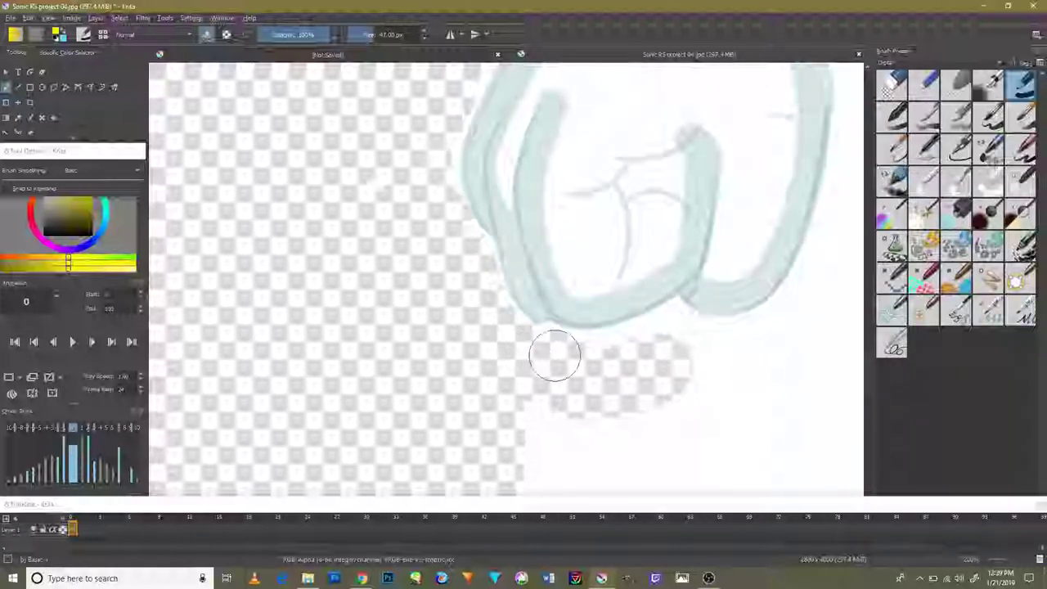
pyautogui.moveTo(555, 356); pyautogui.dragTo(677, 338)
pyautogui.moveTo(540, 386); pyautogui.dragTo(481, 438)
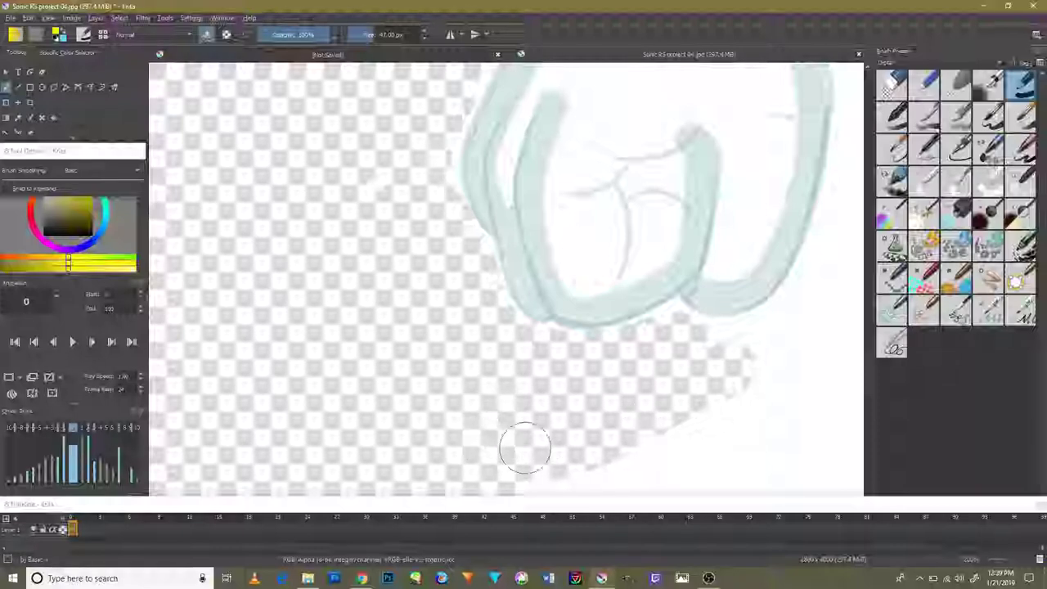
pyautogui.moveTo(719, 360); pyautogui.dragTo(678, 334)
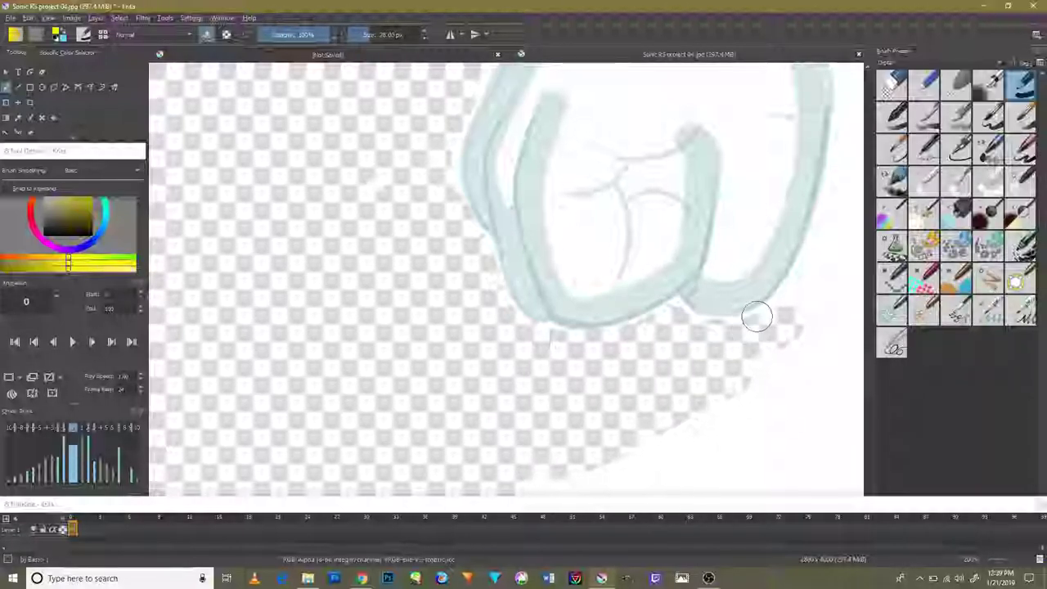
# Step: Erase the white right of the glove and cuff, and beside the yellow stroke above
pyautogui.scroll(3, 671, 310)
pyautogui.moveTo(732, 267); pyautogui.dragTo(668, 352)
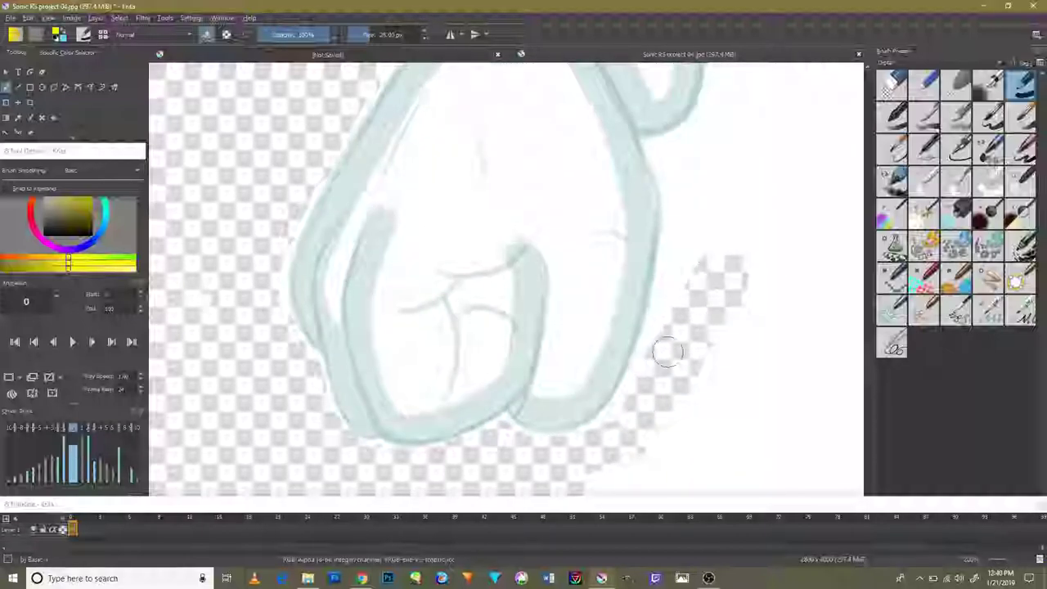
pyautogui.moveTo(629, 401); pyautogui.dragTo(732, 214)
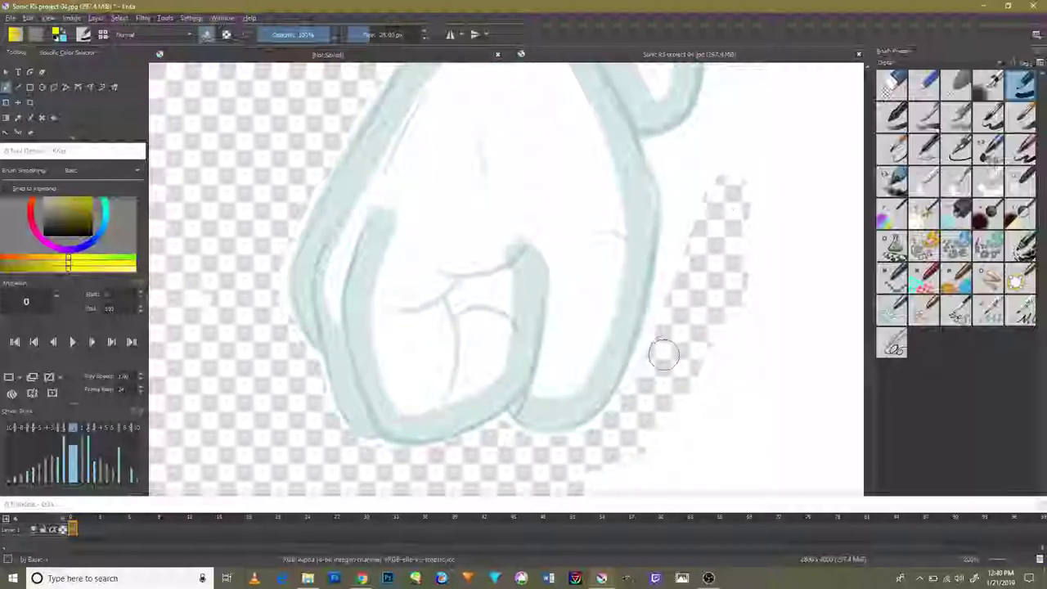
pyautogui.moveTo(707, 174); pyautogui.dragTo(687, 238)
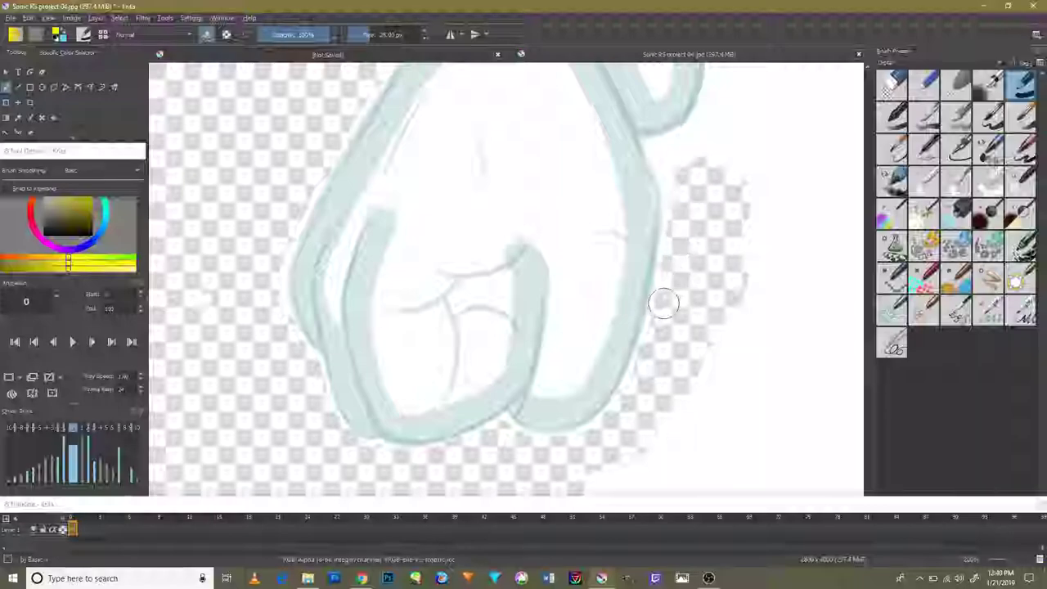
pyautogui.scroll(3, 663, 303)
pyautogui.moveTo(692, 351)
pyautogui.mouseDown()
pyautogui.moveTo(778, 216)
pyautogui.moveTo(707, 292)
pyautogui.moveTo(703, 405)
pyautogui.mouseUp()
pyautogui.scroll(2, 761, 305)
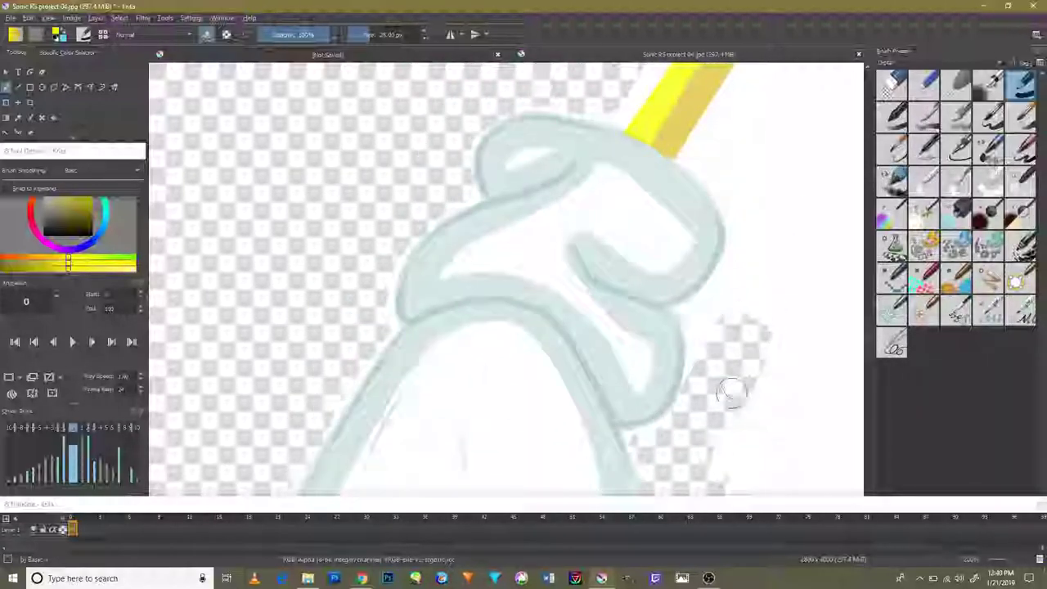
pyautogui.moveTo(696, 324); pyautogui.dragTo(732, 281)
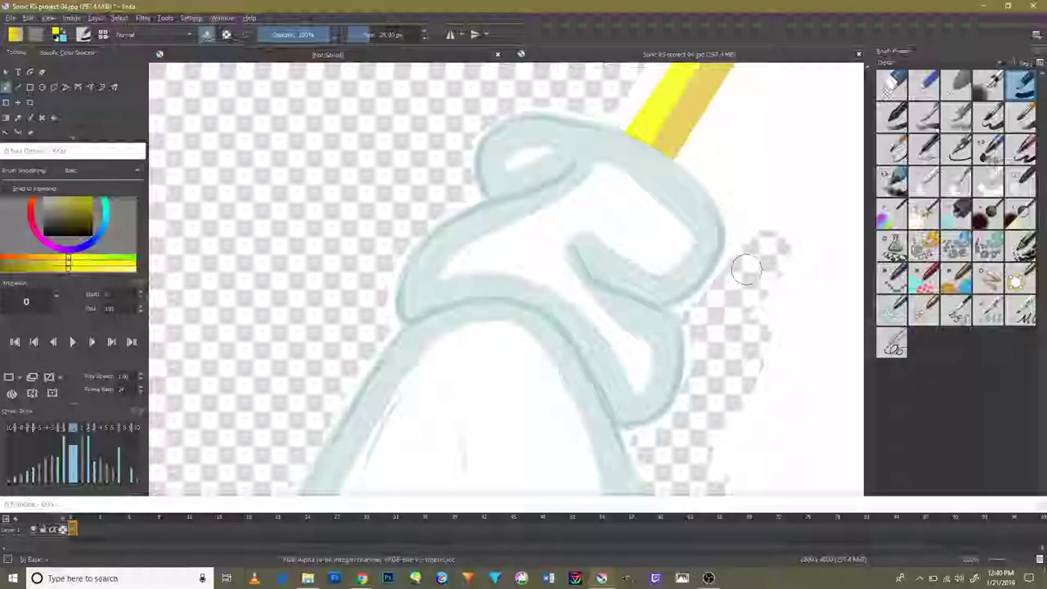
pyautogui.scroll(1, 766, 311)
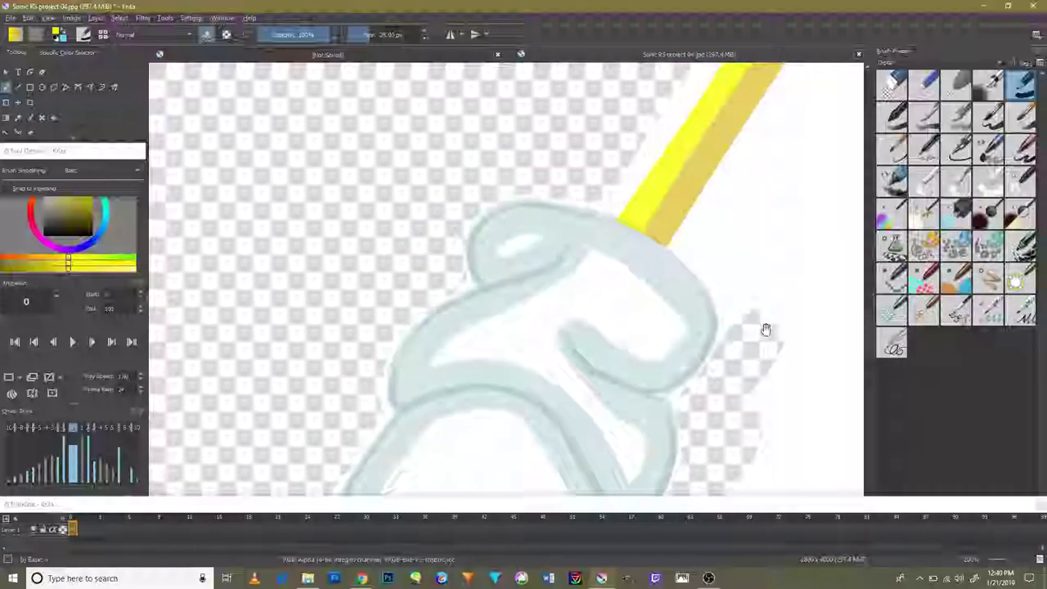
pyautogui.scroll(1, 720, 352)
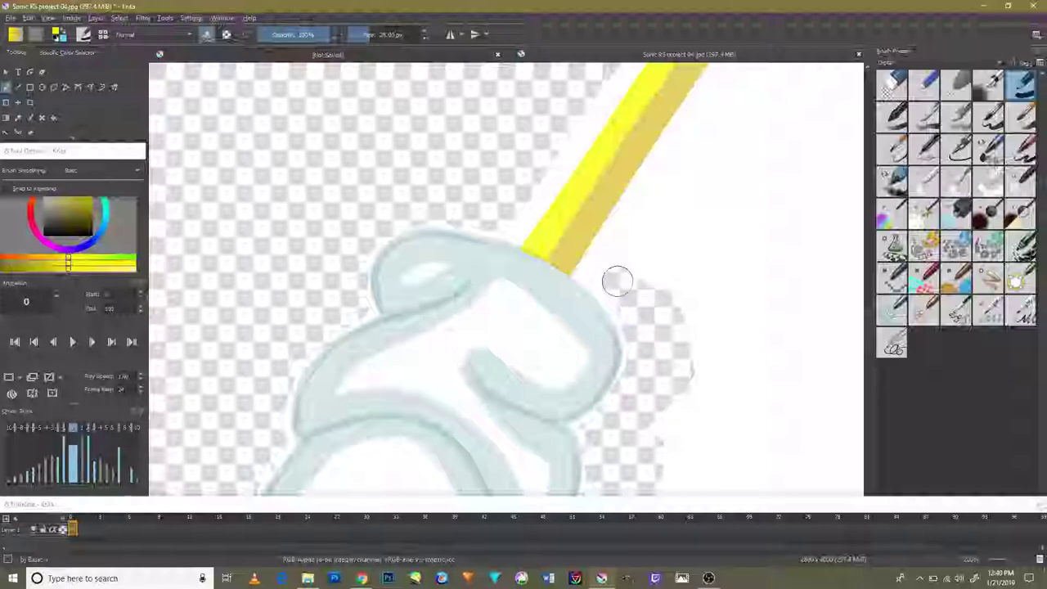
pyautogui.moveTo(608, 279); pyautogui.dragTo(697, 164)
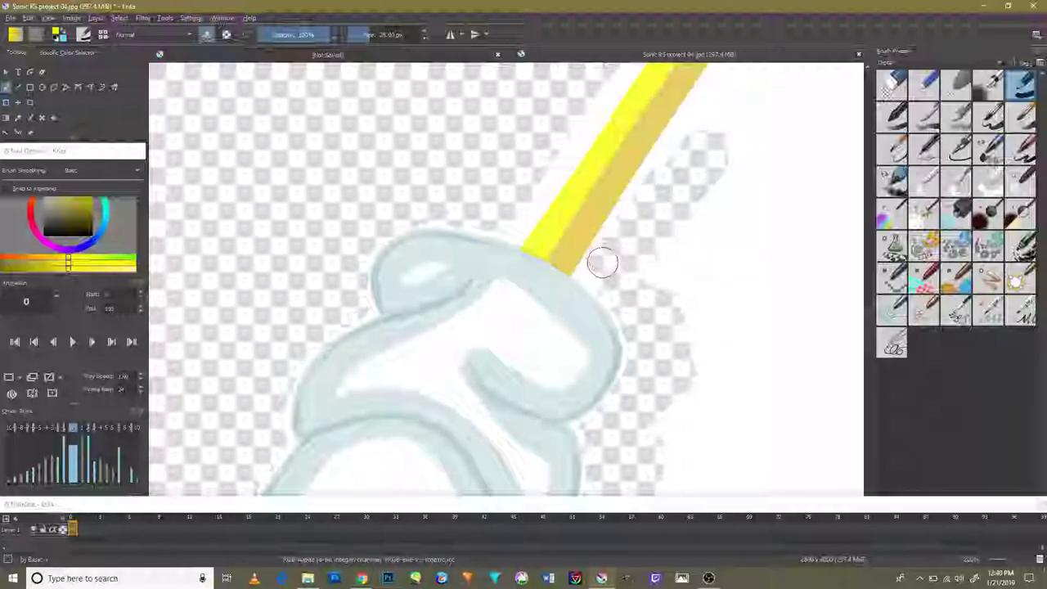
pyautogui.scroll(-1, 725, 343)
pyautogui.scroll(-2, 725, 344)
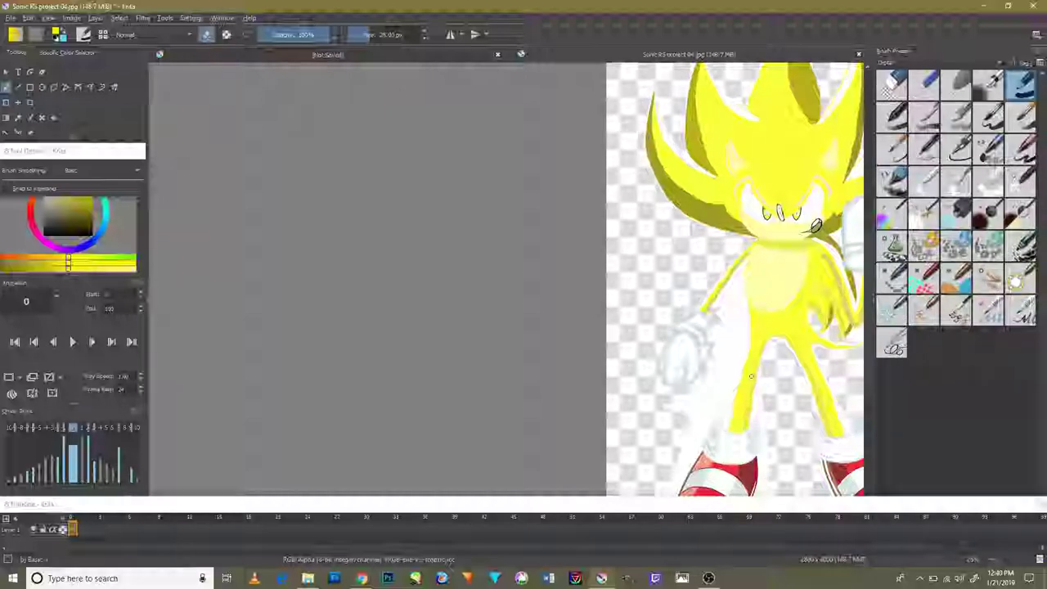
# Step: Erase the white beside the yellow stick, along its left edge
pyautogui.moveTo(798, 270); pyautogui.dragTo(712, 316)
pyautogui.scroll(-1, 728, 273)
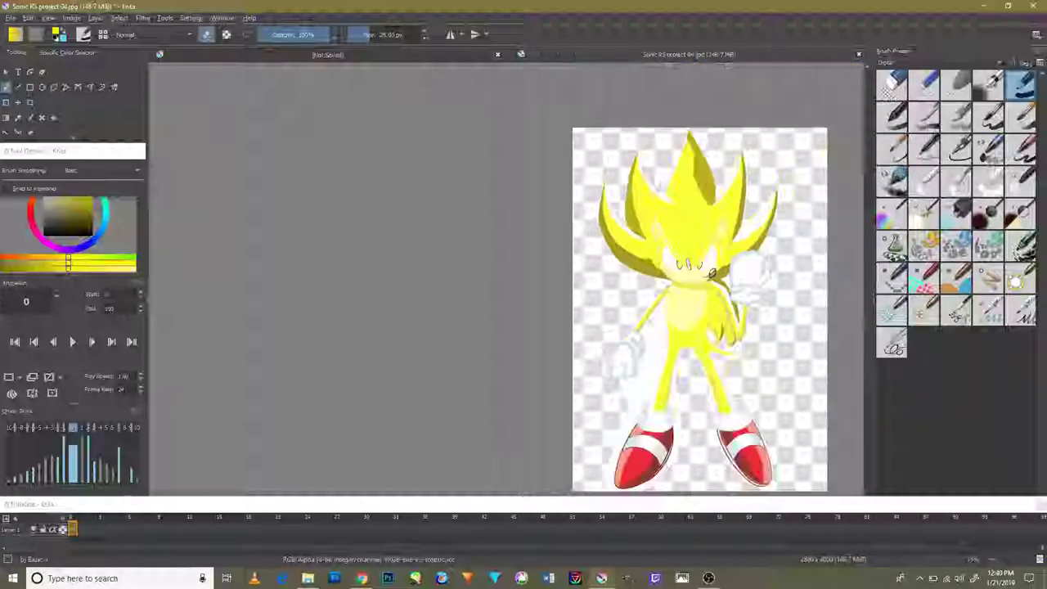
pyautogui.scroll(3, 761, 237)
pyautogui.scroll(1, 762, 234)
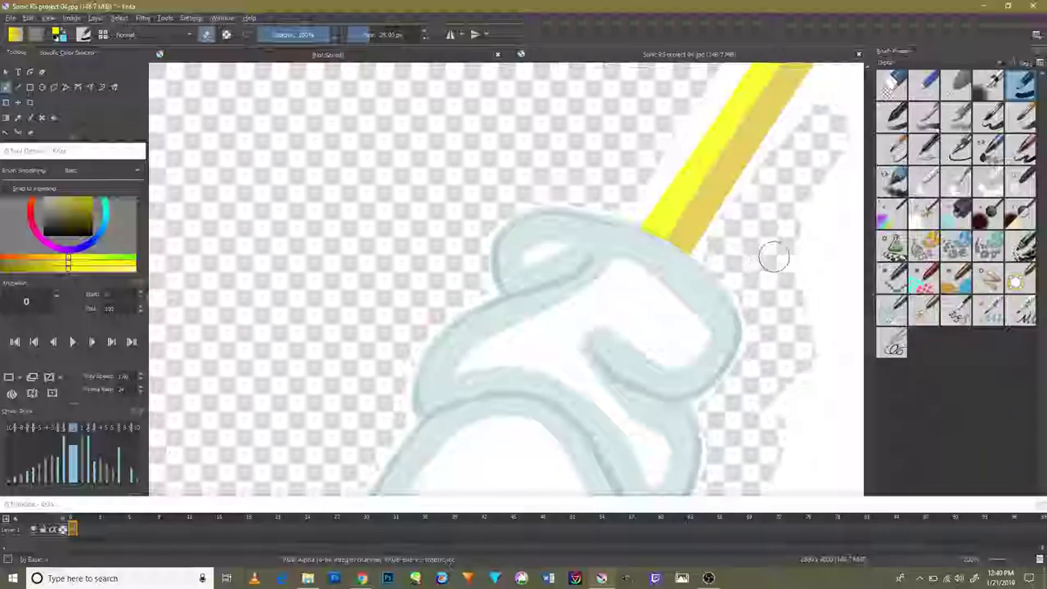
pyautogui.moveTo(764, 264)
pyautogui.mouseDown()
pyautogui.moveTo(736, 327)
pyautogui.moveTo(715, 339)
pyautogui.moveTo(708, 311)
pyautogui.moveTo(680, 297)
pyautogui.moveTo(752, 217)
pyautogui.moveTo(675, 307)
pyautogui.mouseUp()
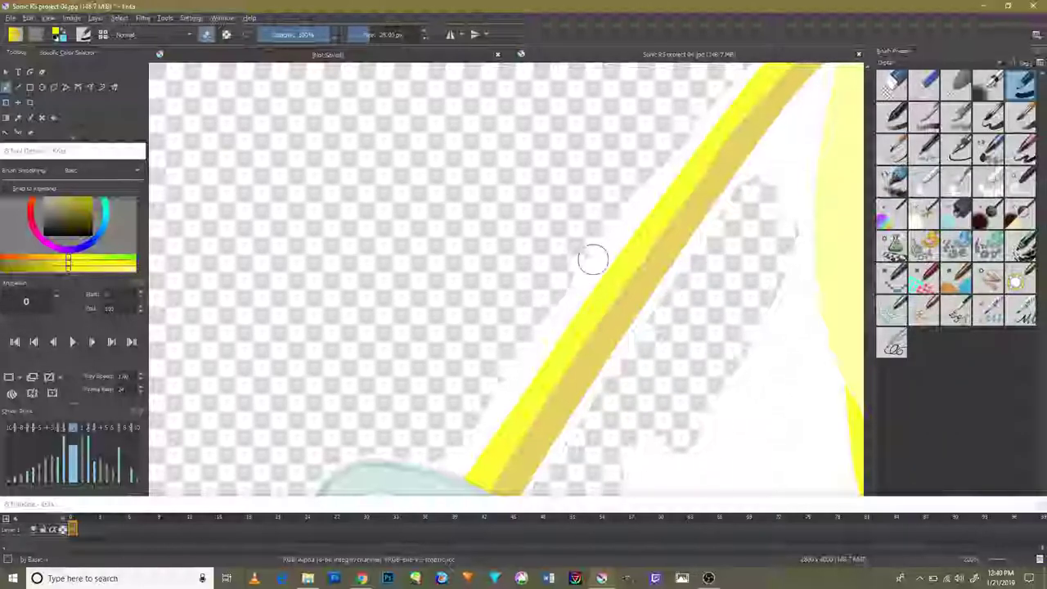
pyautogui.moveTo(593, 260); pyautogui.dragTo(574, 284)
# Step: Undo two eraser strokes, shrink the eraser to 1 px, and redo one stroke
pyautogui.hotkey('ctrl', 'z')
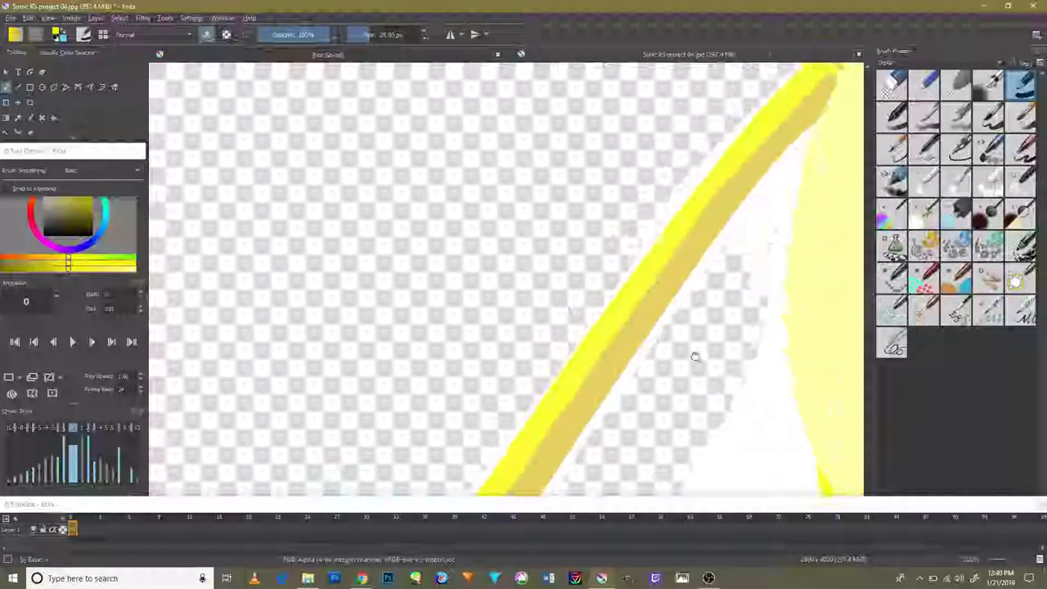
pyautogui.hotkey('ctrl', 'z')
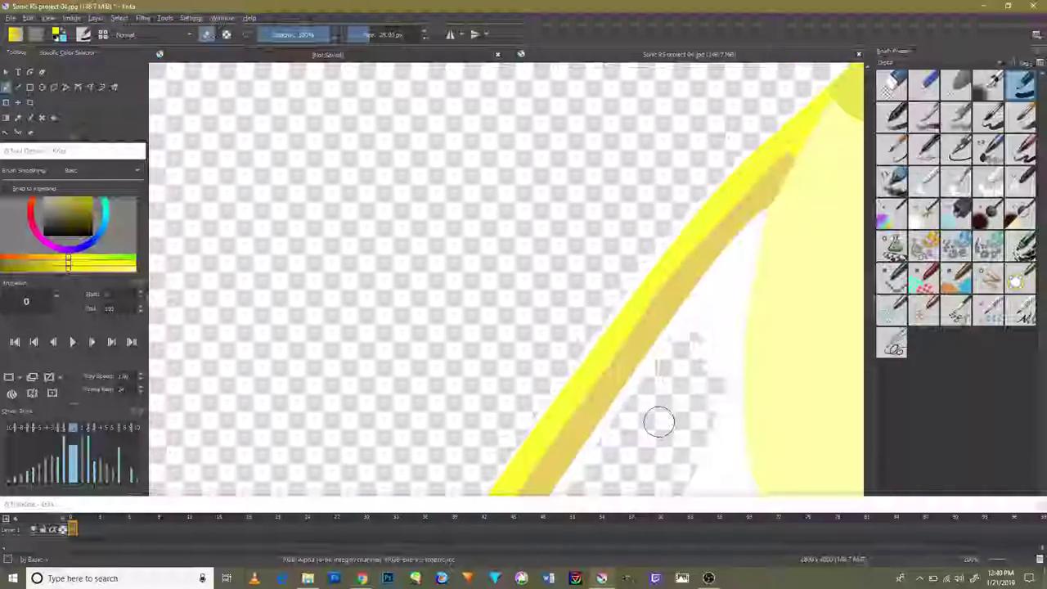
pyautogui.press('[')
pyautogui.press('[')
pyautogui.press('[')
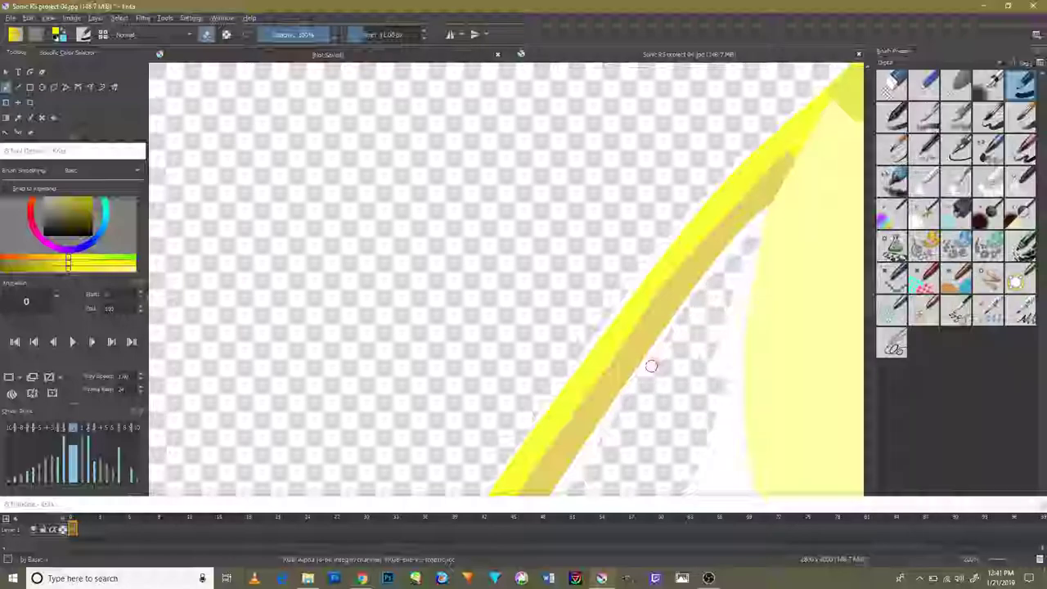
pyautogui.hotkey('ctrl', 'shift', 'z')
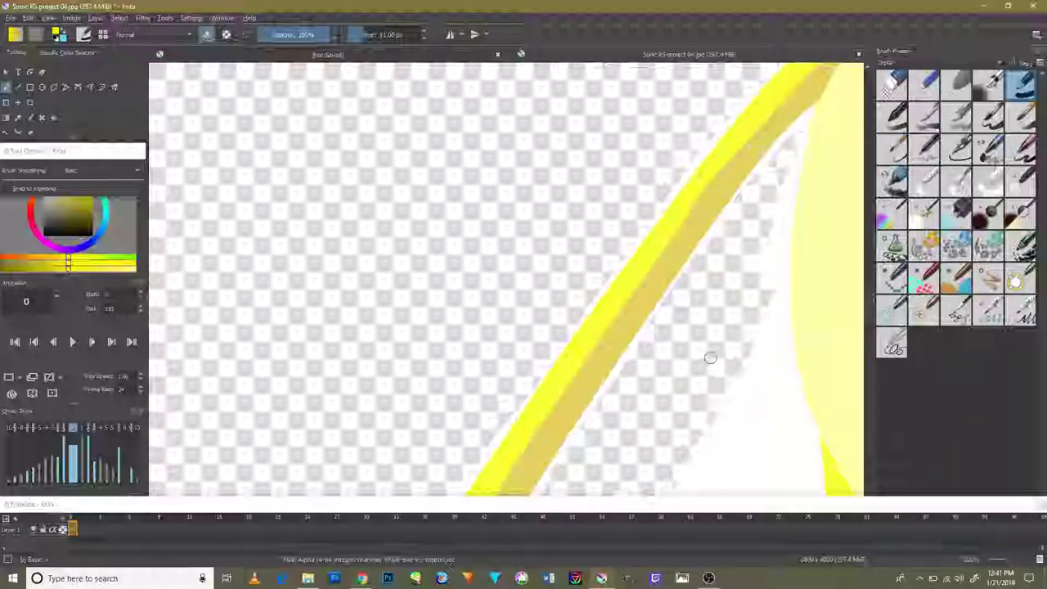
# Step: Erase the white below the glove and between the glove and the yellow arm
pyautogui.scroll(-3, 701, 343)
pyautogui.scroll(-3, 736, 348)
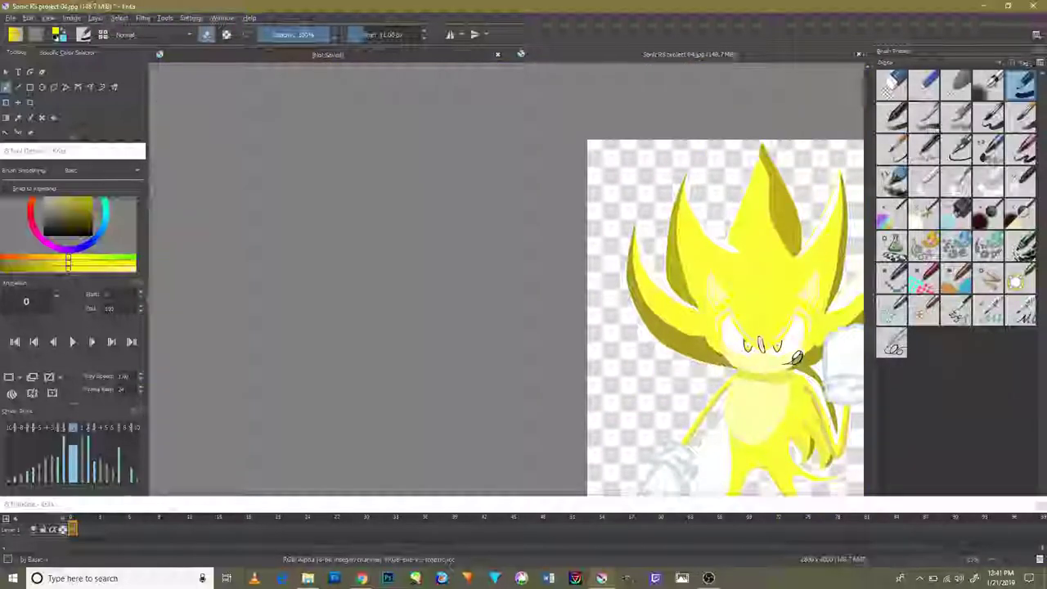
pyautogui.moveTo(756, 425); pyautogui.dragTo(715, 295)
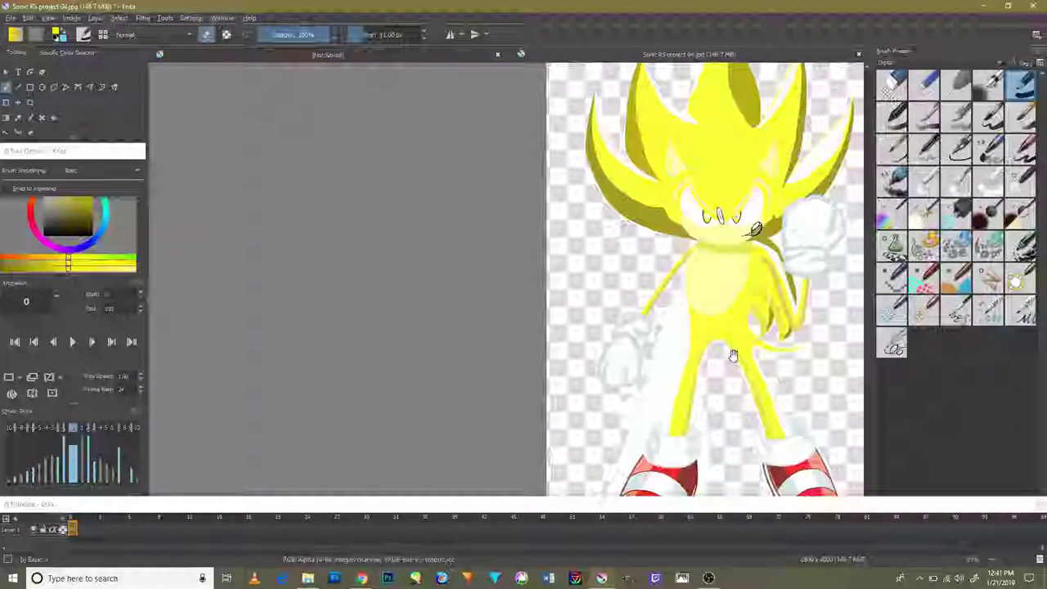
pyautogui.scroll(1, 743, 175)
pyautogui.scroll(3, 687, 270)
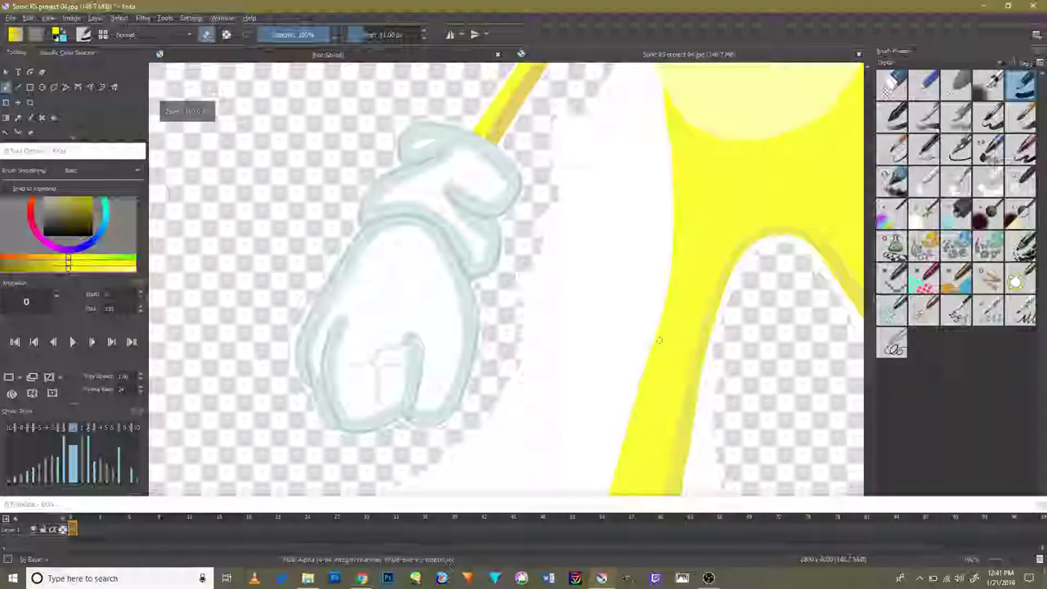
pyautogui.scroll(2, 622, 376)
pyautogui.moveTo(658, 311); pyautogui.dragTo(660, 267)
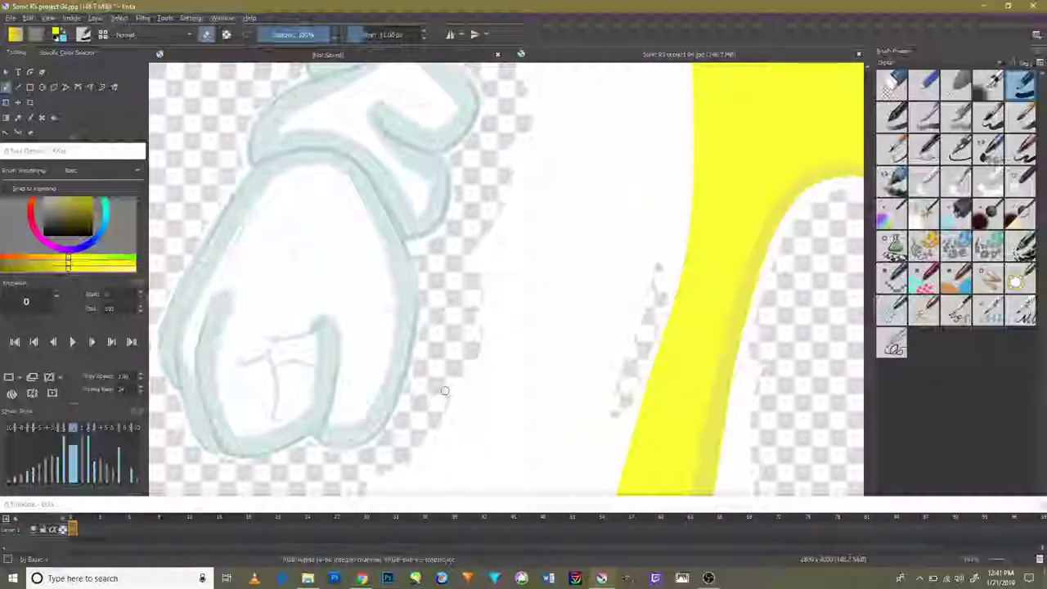
pyautogui.moveTo(513, 381)
pyautogui.mouseDown()
pyautogui.moveTo(537, 234)
pyautogui.moveTo(472, 398)
pyautogui.mouseUp()
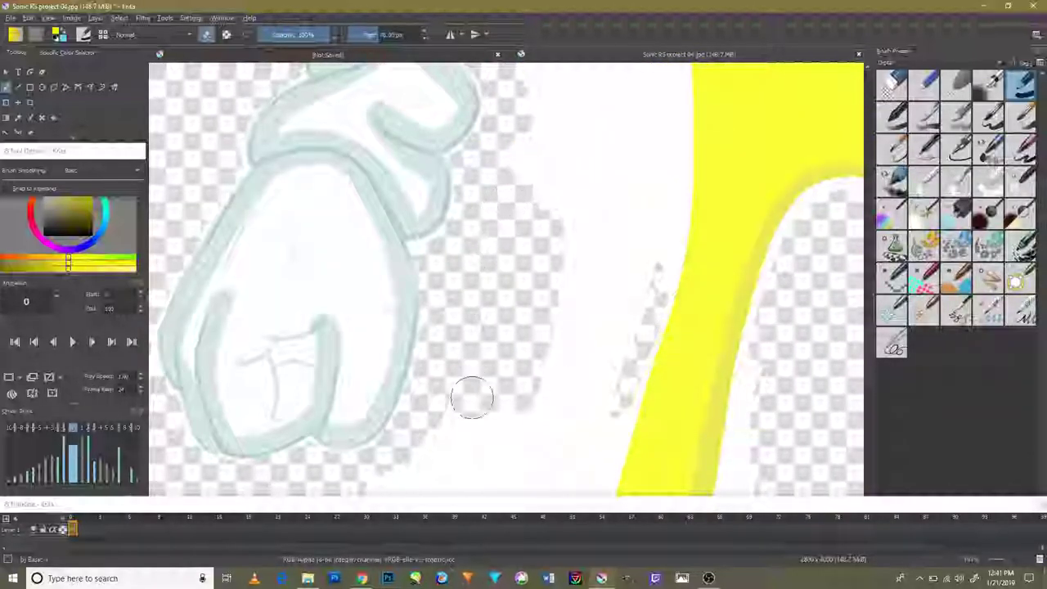
pyautogui.moveTo(504, 288)
pyautogui.mouseDown()
pyautogui.moveTo(565, 316)
pyautogui.moveTo(614, 318)
pyautogui.moveTo(634, 288)
pyautogui.mouseUp()
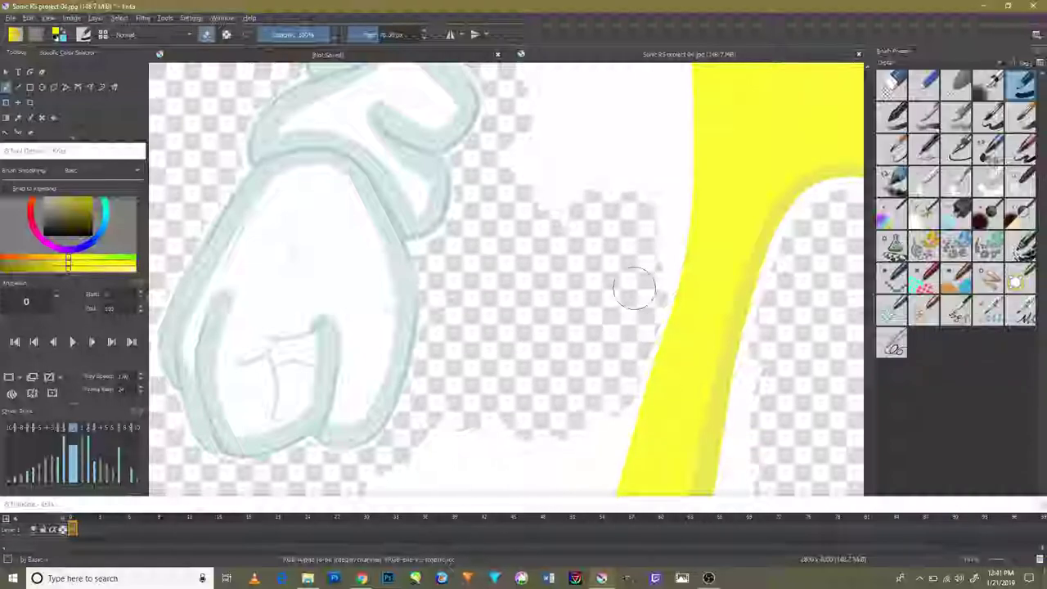
pyautogui.moveTo(659, 203); pyautogui.dragTo(654, 271)
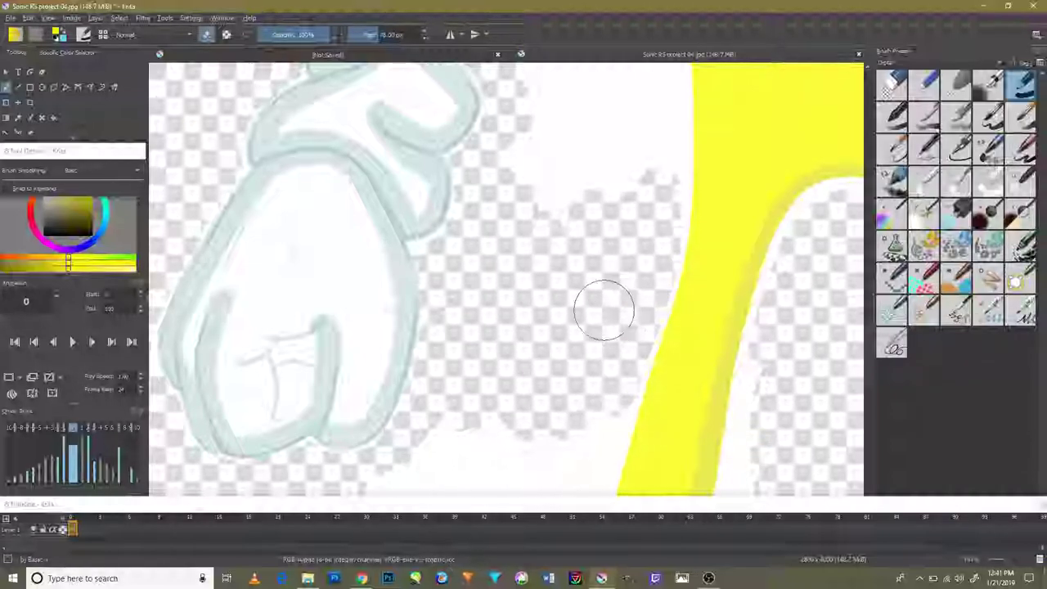
pyautogui.moveTo(602, 307)
pyautogui.mouseDown()
pyautogui.moveTo(646, 344)
pyautogui.moveTo(615, 203)
pyautogui.moveTo(573, 122)
pyautogui.moveTo(536, 231)
pyautogui.mouseUp()
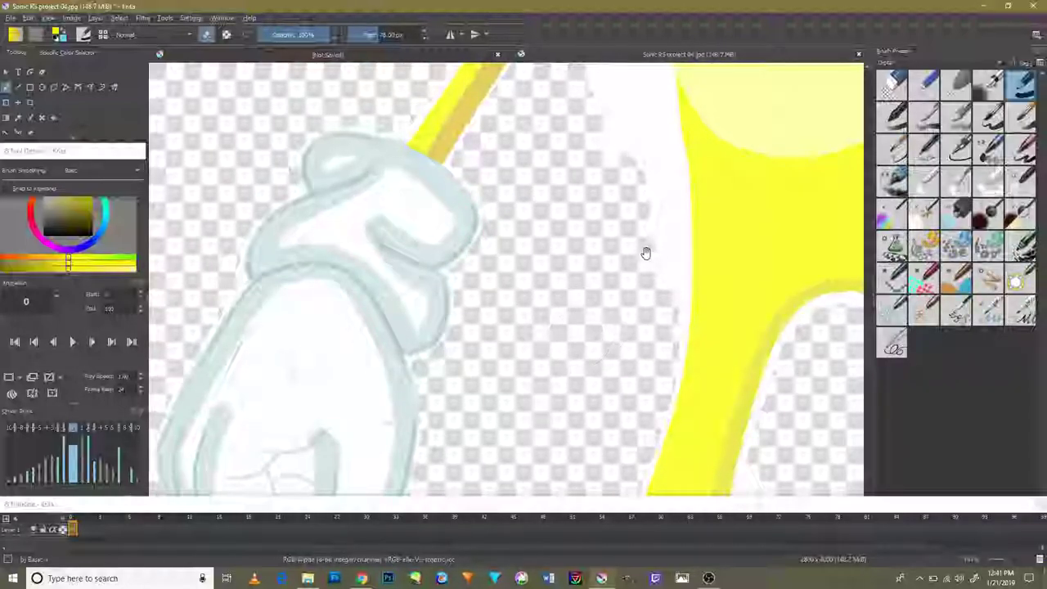
# Step: Erase the remaining white fringe along the yellow body's edge
pyautogui.scroll(3, 646, 253)
pyautogui.moveTo(629, 250); pyautogui.dragTo(603, 187)
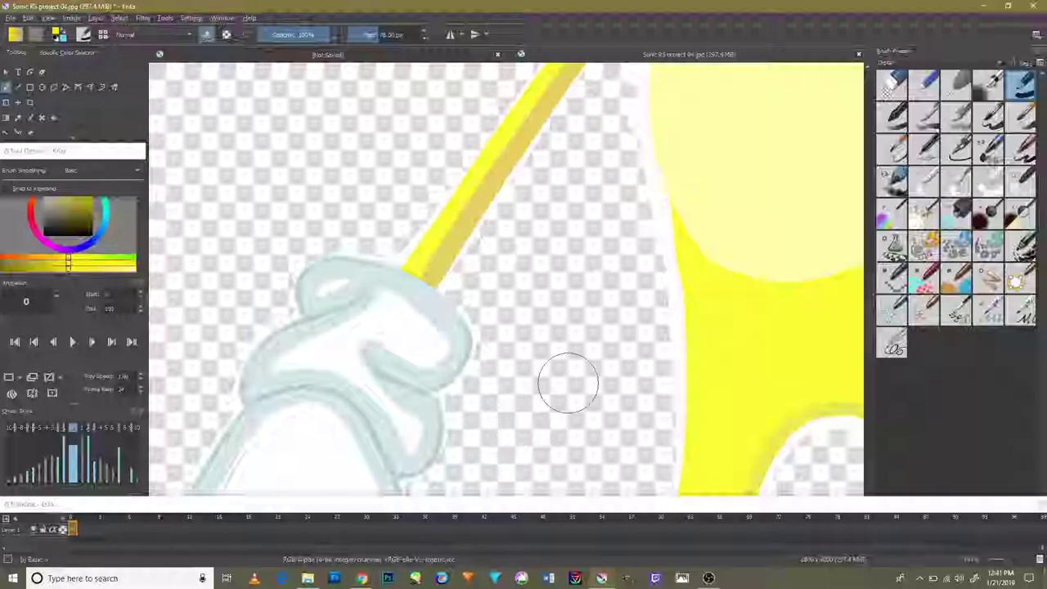
pyautogui.moveTo(667, 364); pyautogui.dragTo(662, 434)
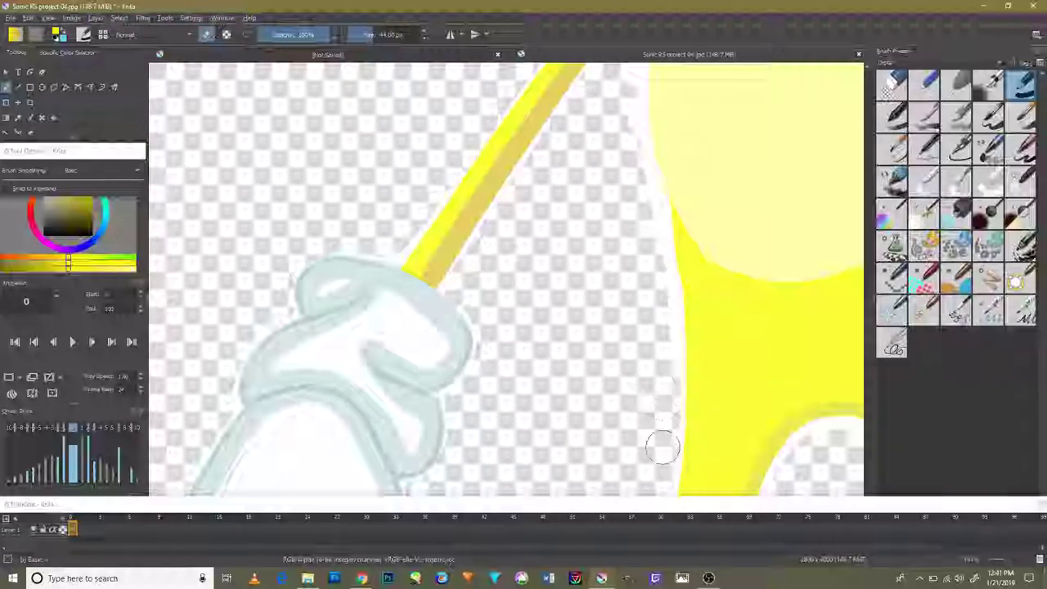
pyautogui.moveTo(656, 368)
pyautogui.mouseDown()
pyautogui.moveTo(666, 299)
pyautogui.moveTo(639, 413)
pyautogui.mouseUp()
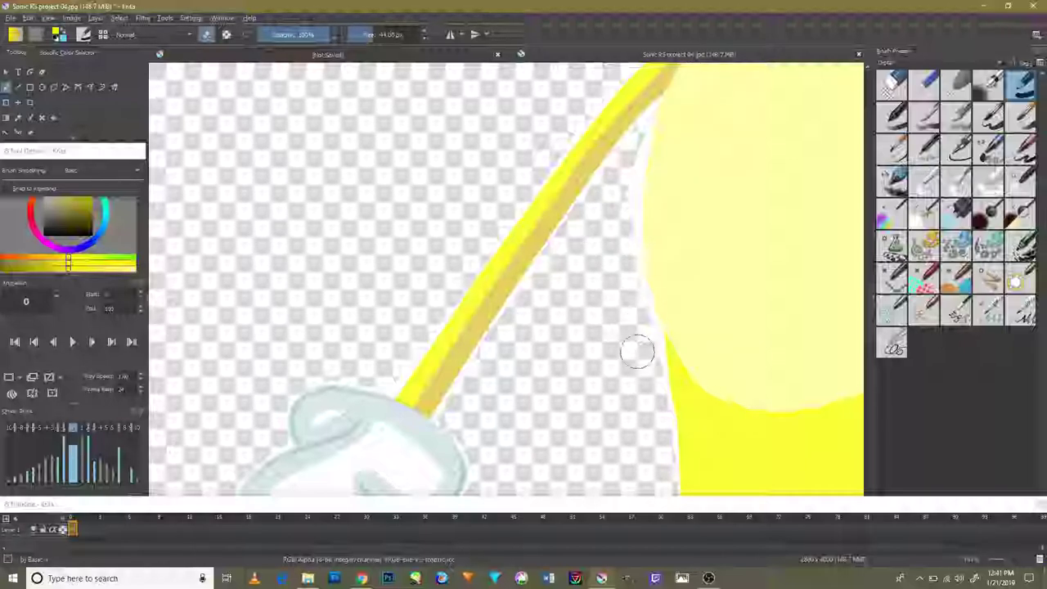
pyautogui.moveTo(601, 298); pyautogui.dragTo(595, 383)
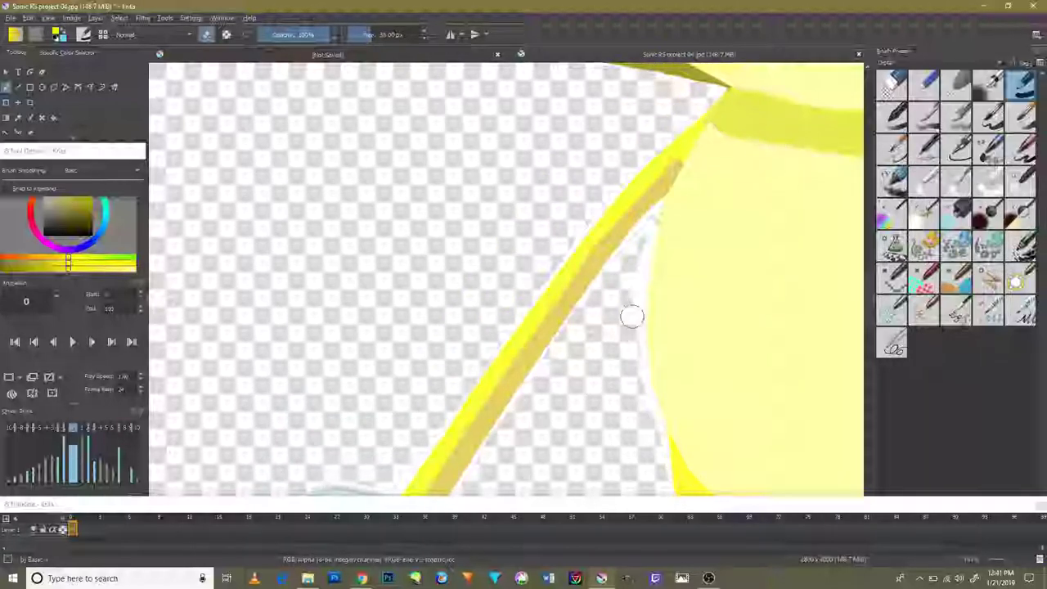
pyautogui.scroll(2, 631, 316)
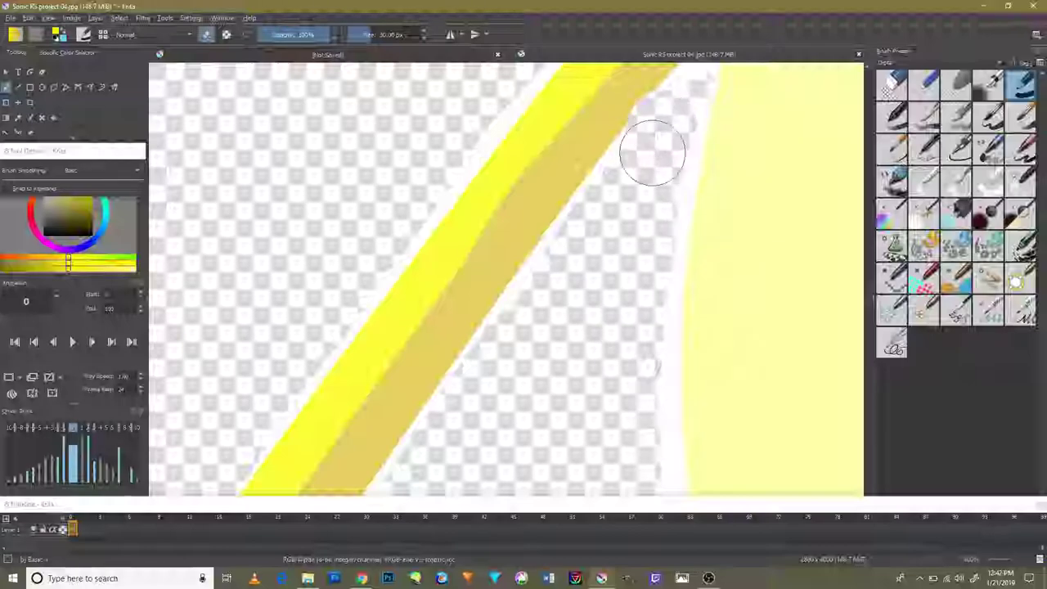
# Step: Zoom in on the lower glove and the yellow leg beside it
pyautogui.scroll(-5, 630, 362)
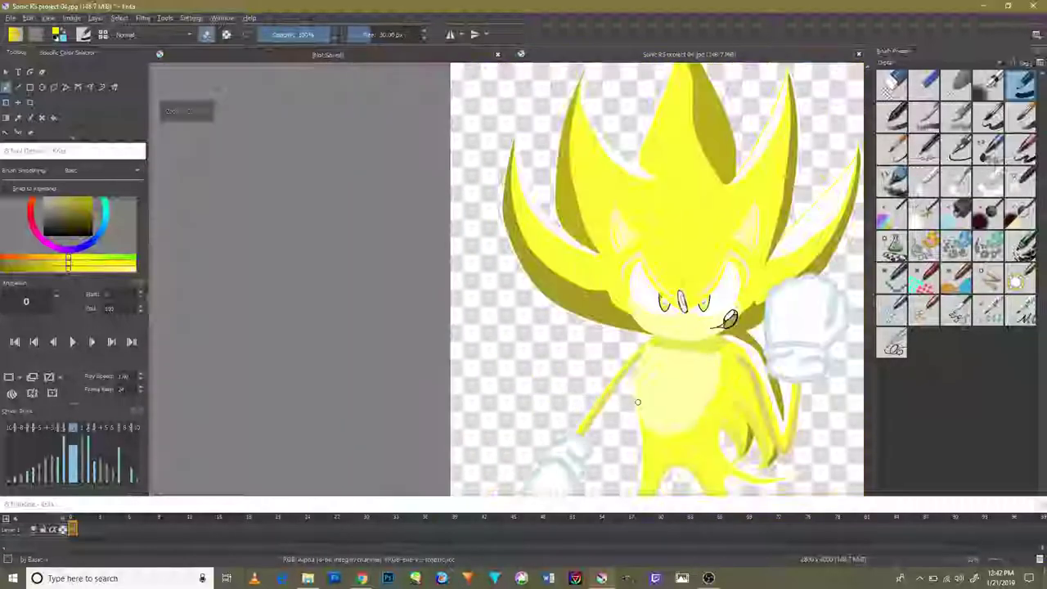
pyautogui.moveTo(625, 402); pyautogui.dragTo(659, 262)
pyautogui.scroll(3, 668, 277)
pyautogui.scroll(-1, 669, 278)
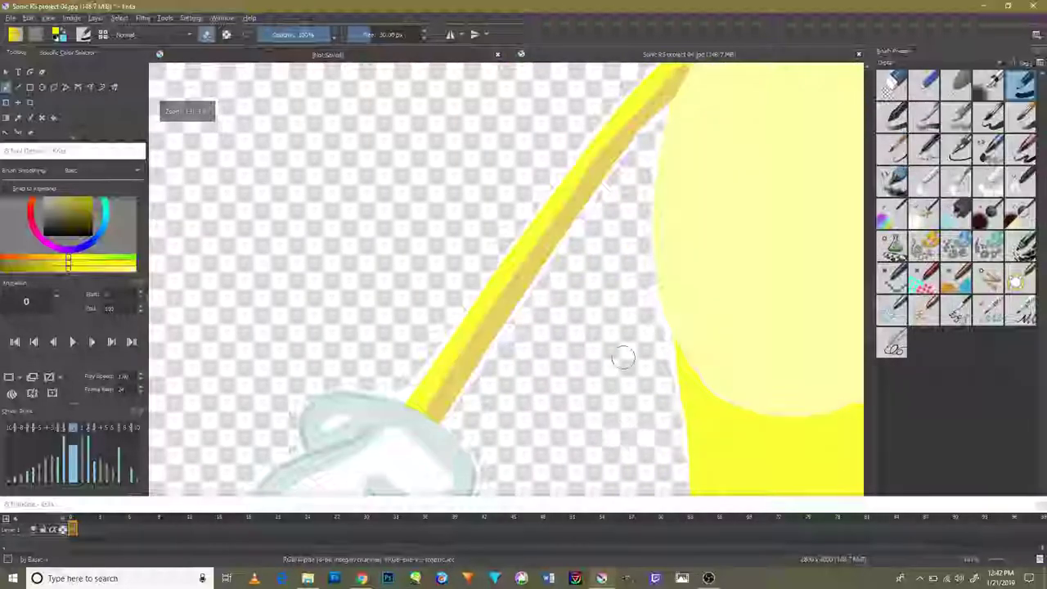
pyautogui.scroll(1, 568, 388)
pyautogui.scroll(-3, 606, 411)
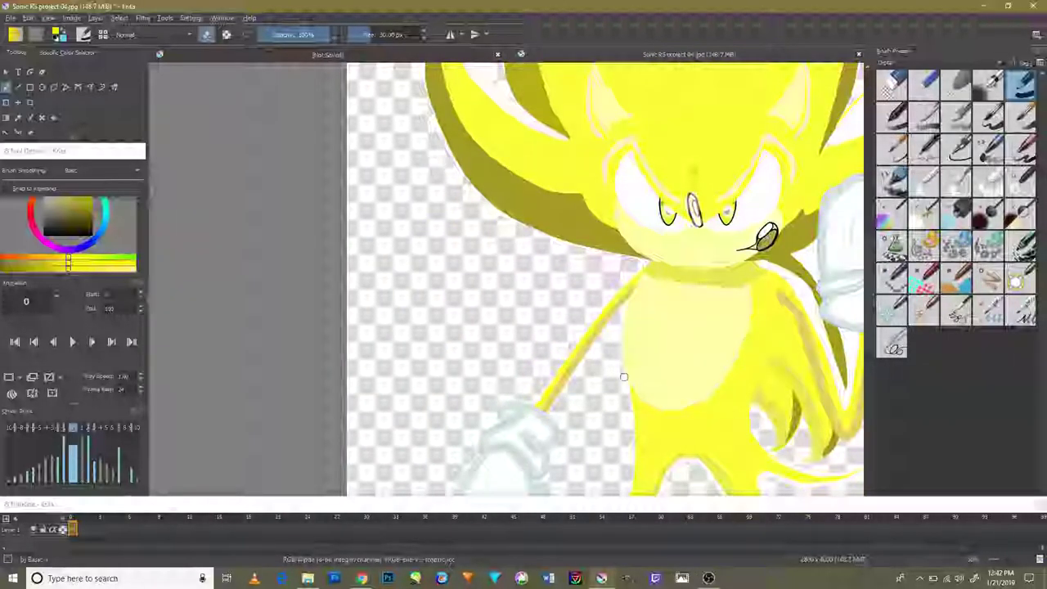
pyautogui.scroll(2, 624, 398)
pyautogui.moveTo(679, 351); pyautogui.dragTo(690, 310)
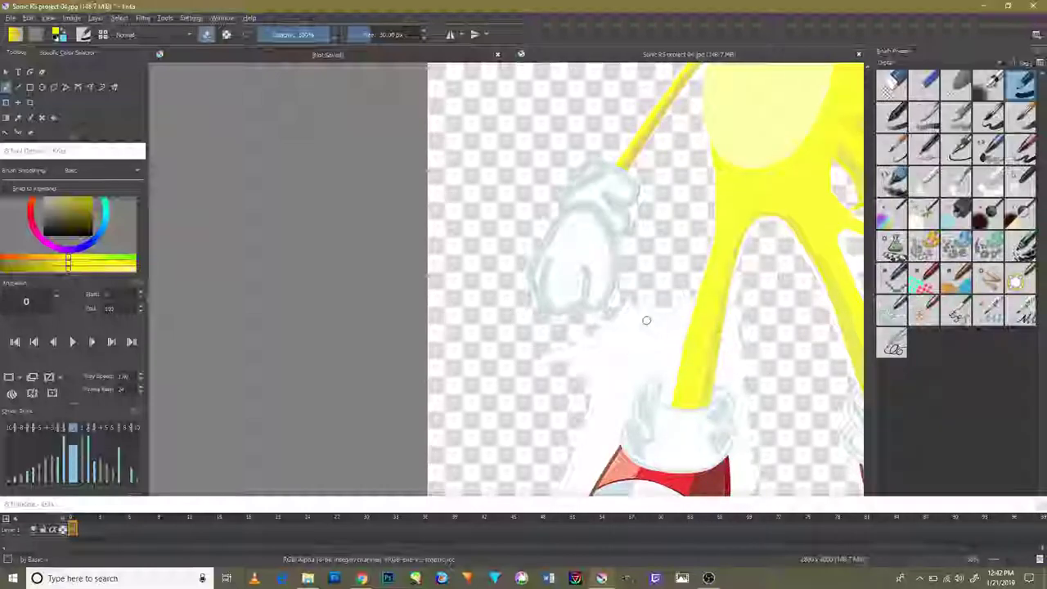
pyautogui.scroll(4, 663, 337)
# Step: Erase the white fur patch, then enlarge the eraser to about 130 px for broad stripes
pyautogui.moveTo(672, 343); pyautogui.dragTo(697, 250)
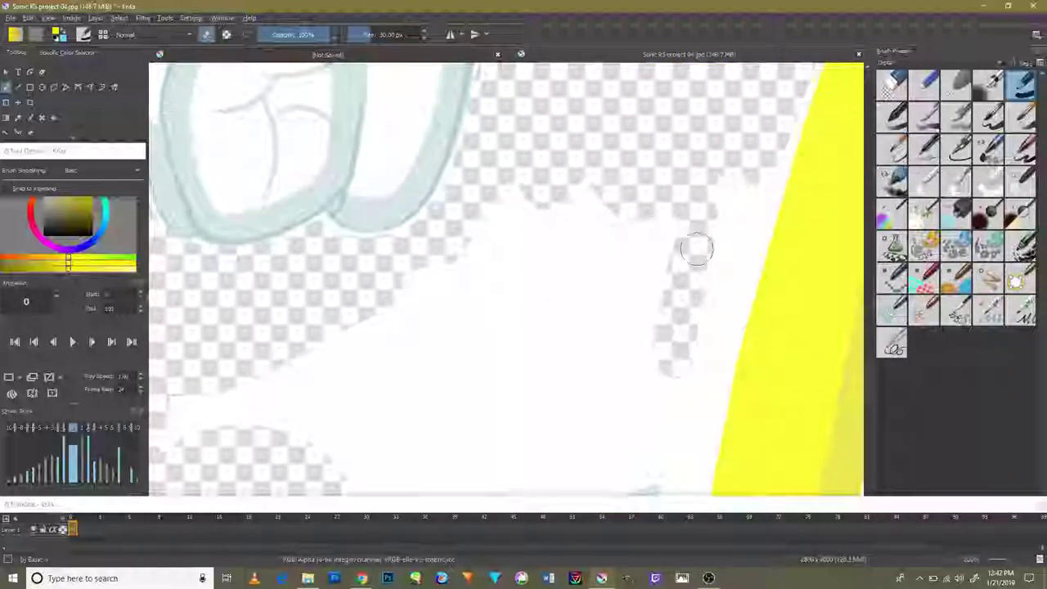
pyautogui.moveTo(747, 172)
pyautogui.mouseDown()
pyautogui.moveTo(743, 225)
pyautogui.moveTo(669, 435)
pyautogui.moveTo(680, 286)
pyautogui.moveTo(672, 193)
pyautogui.mouseUp()
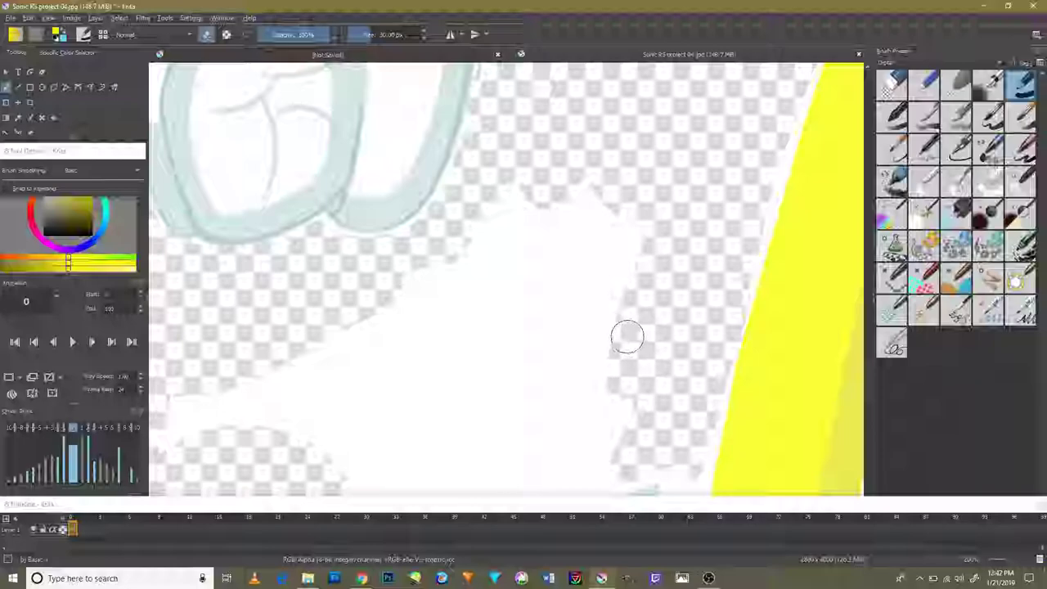
pyautogui.moveTo(628, 336); pyautogui.dragTo(701, 201)
pyautogui.moveTo(652, 316)
pyautogui.mouseDown()
pyautogui.moveTo(647, 351)
pyautogui.moveTo(432, 382)
pyautogui.mouseUp()
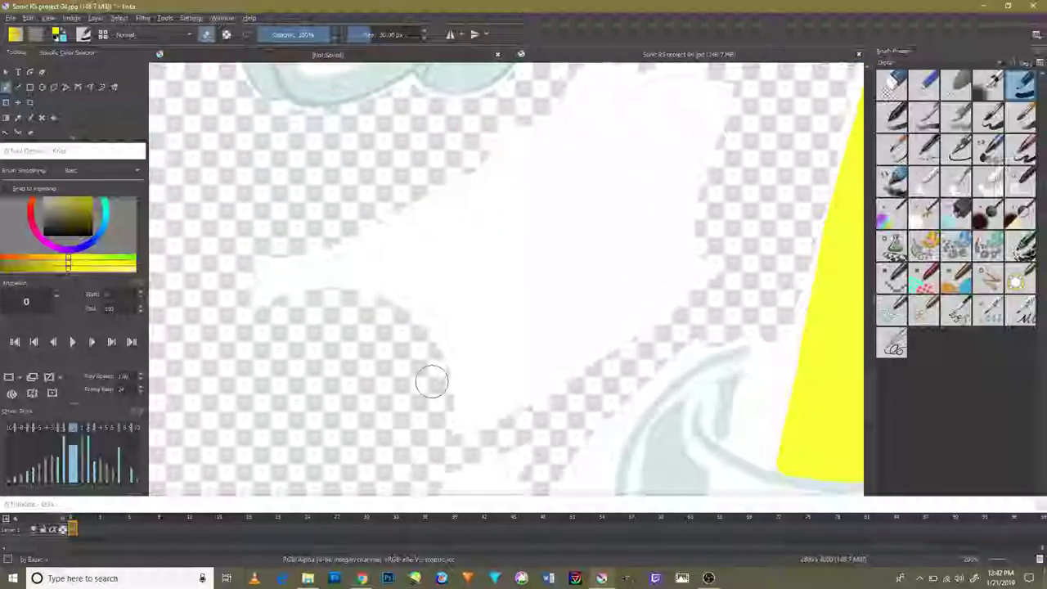
pyautogui.press(']')
pyautogui.press(']')
pyautogui.press(']')
pyautogui.moveTo(428, 306)
pyautogui.mouseDown()
pyautogui.moveTo(447, 276)
pyautogui.moveTo(662, 106)
pyautogui.moveTo(619, 93)
pyautogui.moveTo(547, 171)
pyautogui.moveTo(627, 220)
pyautogui.moveTo(623, 280)
pyautogui.moveTo(526, 344)
pyautogui.mouseUp()
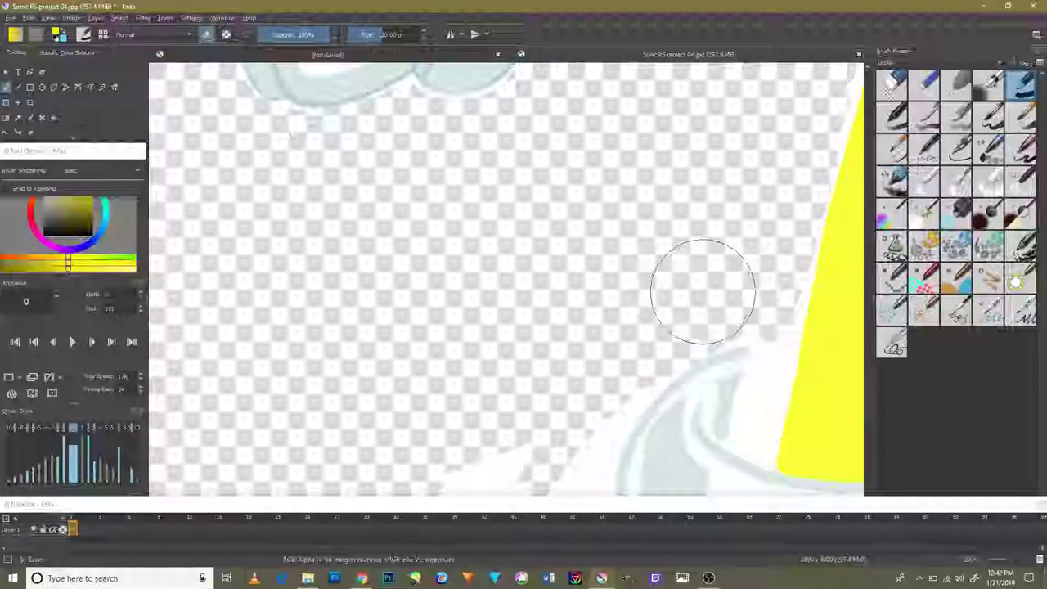
# Step: Erase the white background along the left of the red shoe's cone edge
pyautogui.scroll(-5, 503, 327)
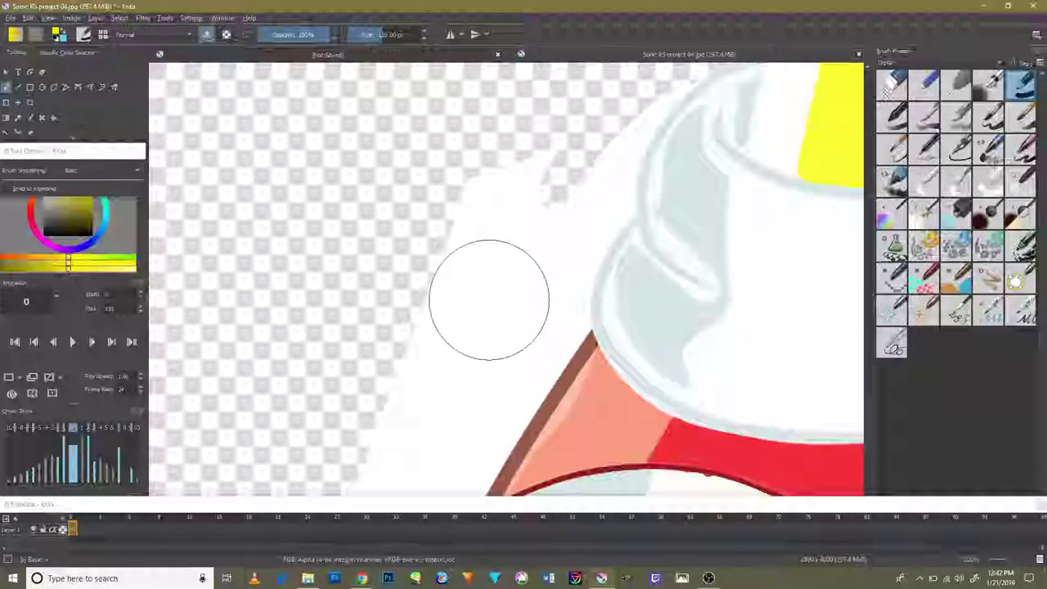
pyautogui.moveTo(489, 299)
pyautogui.mouseDown()
pyautogui.moveTo(571, 117)
pyautogui.moveTo(619, 82)
pyautogui.moveTo(523, 229)
pyautogui.moveTo(554, 204)
pyautogui.moveTo(519, 234)
pyautogui.moveTo(507, 319)
pyautogui.moveTo(421, 327)
pyautogui.moveTo(402, 411)
pyautogui.mouseUp()
pyautogui.scroll(1, 491, 384)
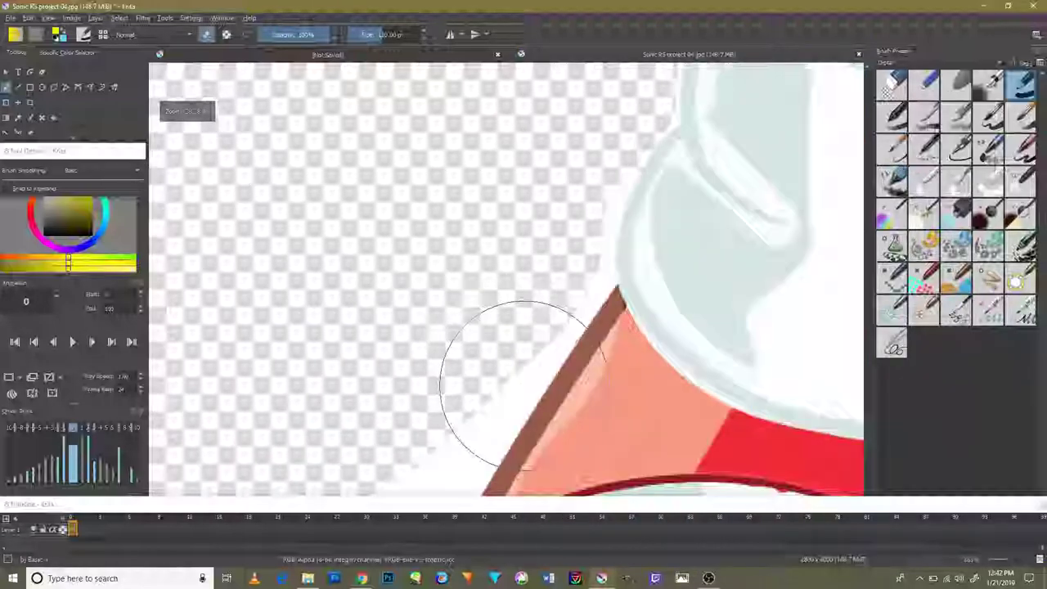
pyautogui.scroll(-5, 514, 383)
pyautogui.scroll(5, 480, 416)
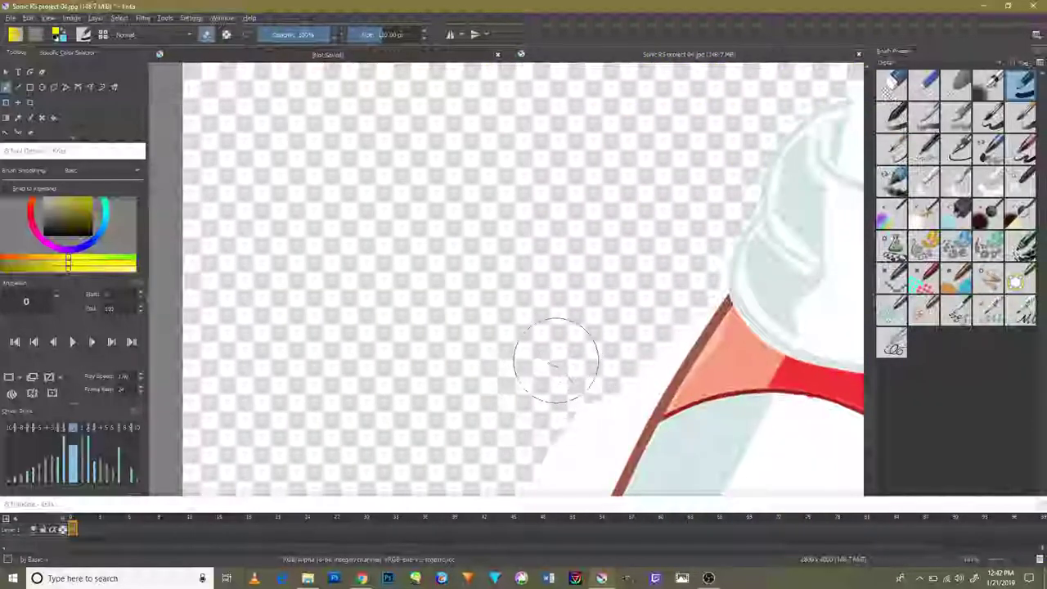
pyautogui.moveTo(557, 360); pyautogui.dragTo(638, 311)
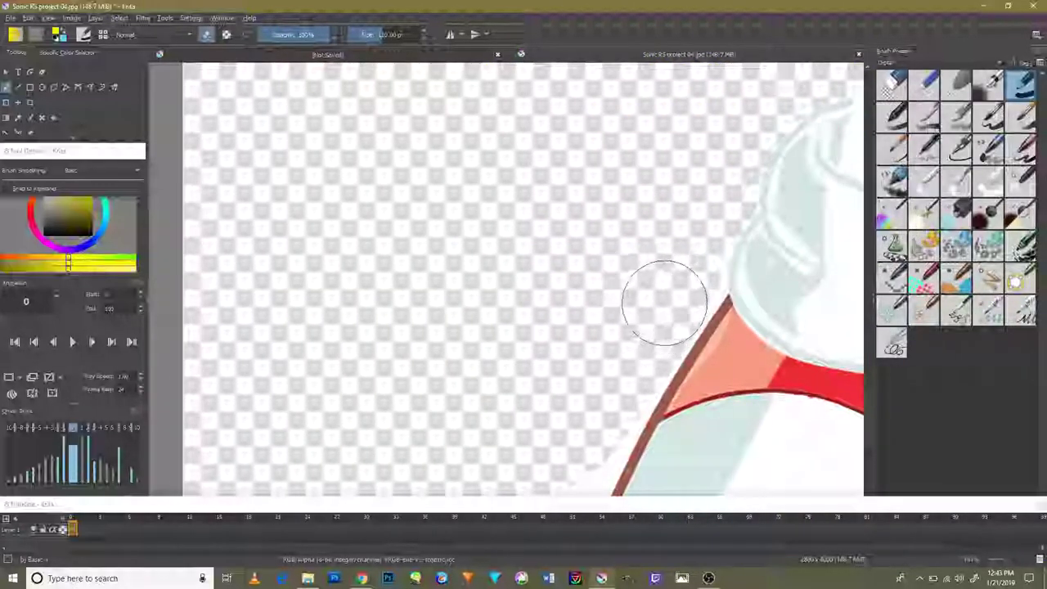
pyautogui.scroll(-5, 570, 321)
pyautogui.moveTo(570, 322)
pyautogui.mouseDown()
pyautogui.moveTo(587, 320)
pyautogui.moveTo(556, 363)
pyautogui.moveTo(625, 253)
pyautogui.moveTo(581, 317)
pyautogui.mouseUp()
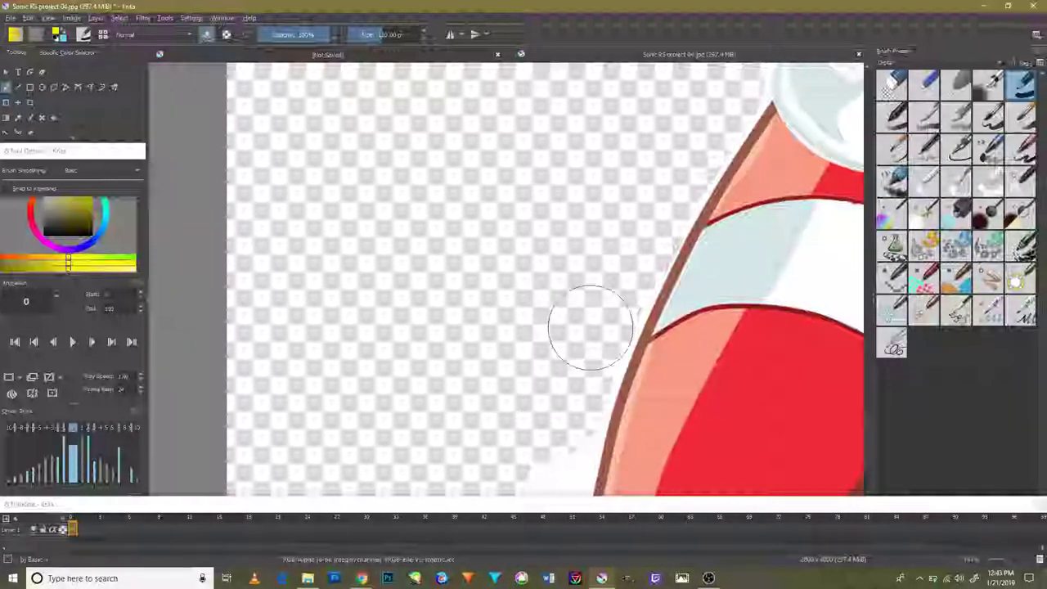
# Step: Pan down to the image's bottom edge and undo three stray eraser strokes
pyautogui.moveTo(546, 392); pyautogui.dragTo(540, 207)
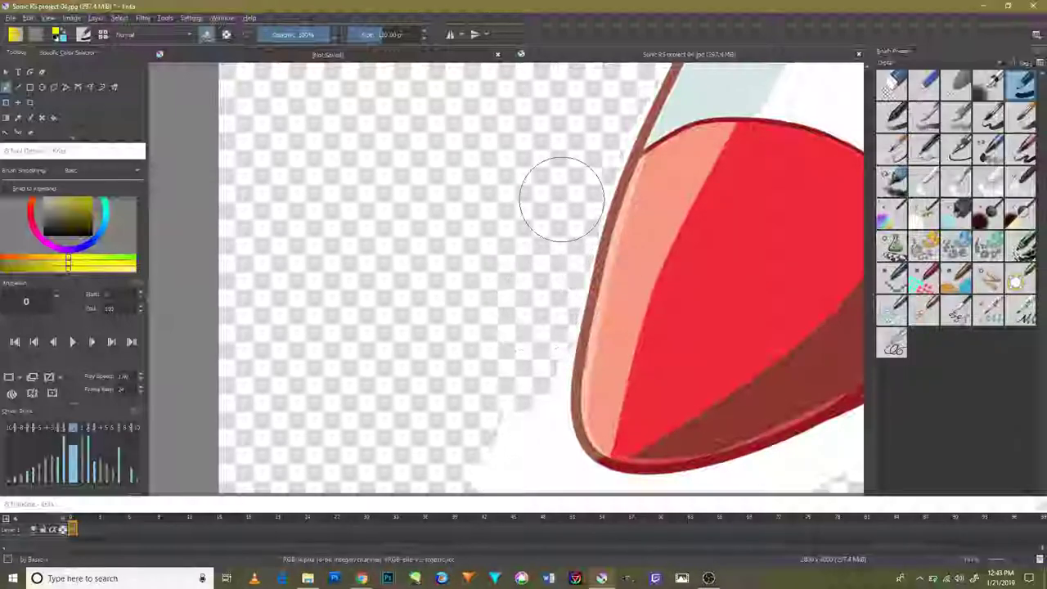
pyautogui.moveTo(481, 398)
pyautogui.mouseDown()
pyautogui.moveTo(487, 276)
pyautogui.moveTo(524, 339)
pyautogui.mouseUp()
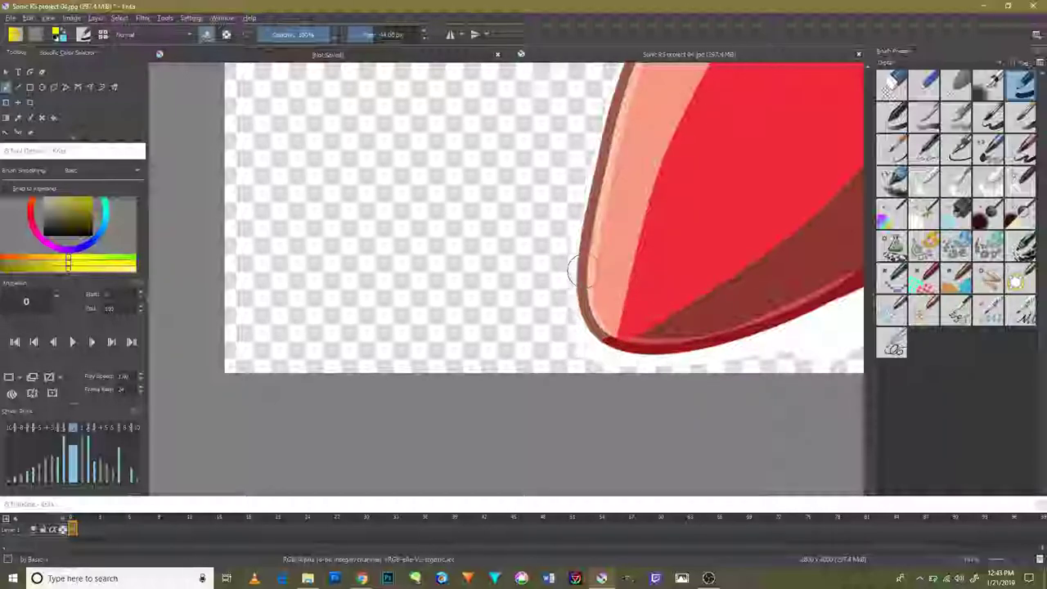
pyautogui.hotkey('ctrl', 'z')
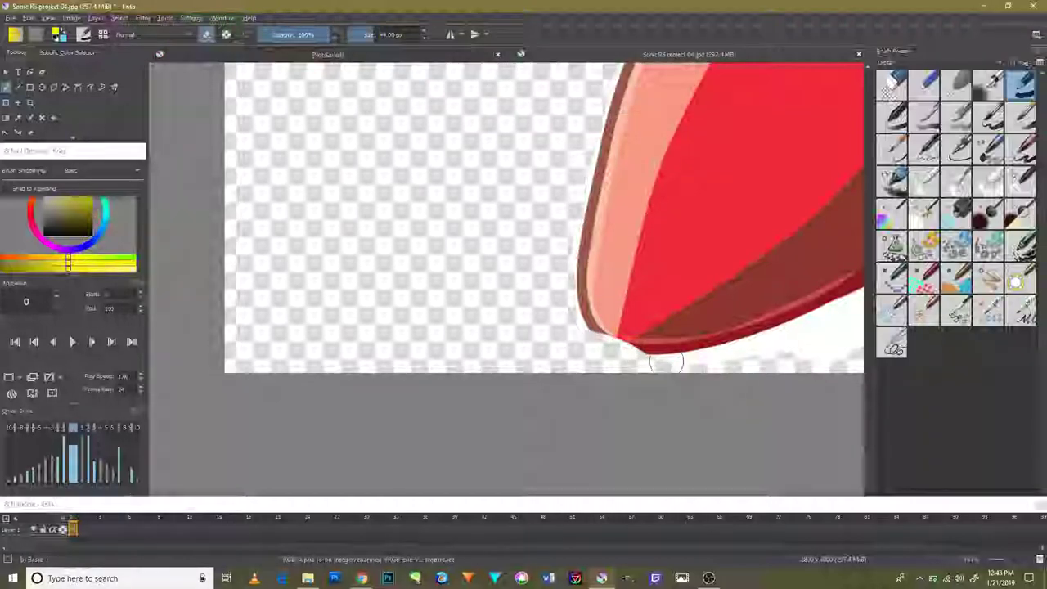
pyautogui.hotkey('ctrl', 'z')
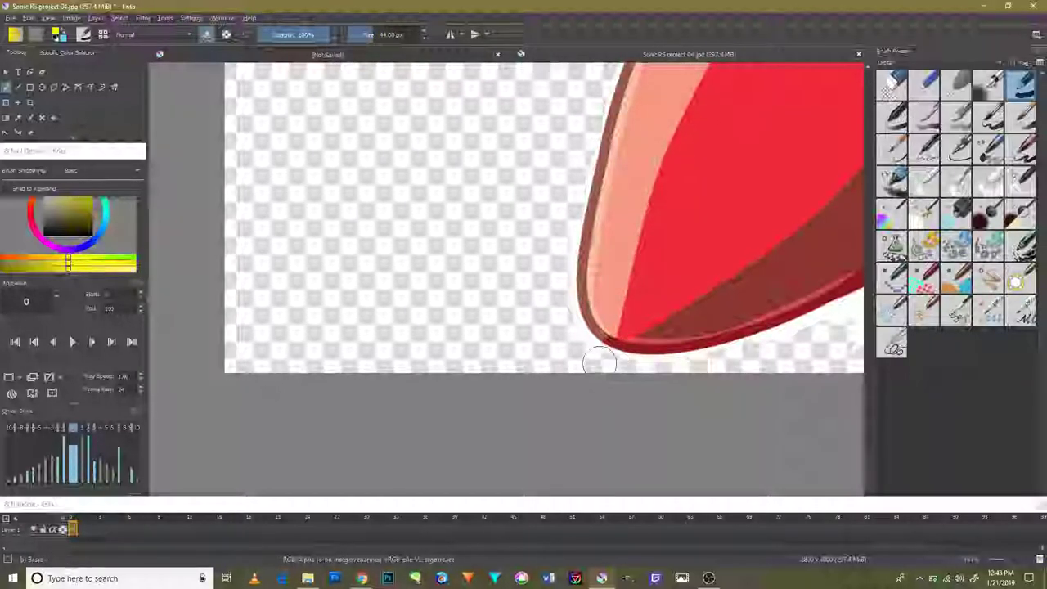
pyautogui.hotkey('ctrl', 'z')
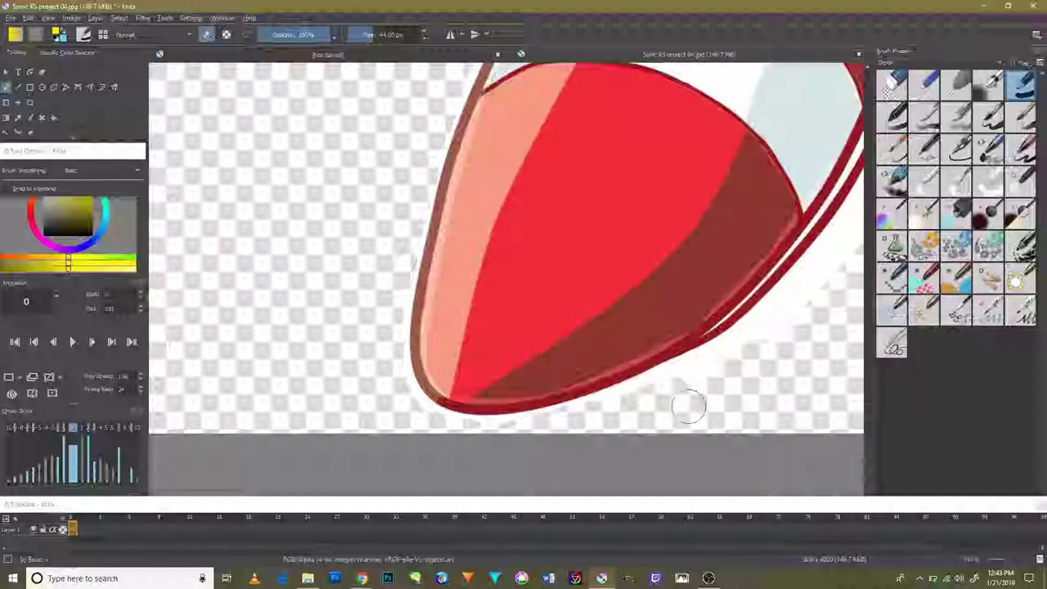
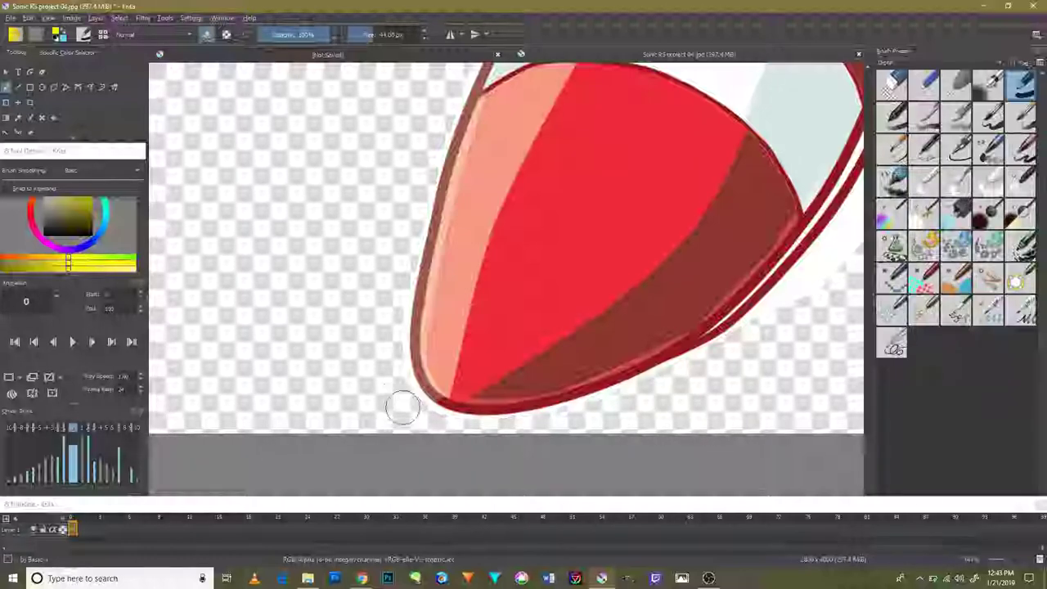
# Step: Erase the white halo along the red shoe's outer edge, undoing the last erase
pyautogui.scroll(2, 659, 344)
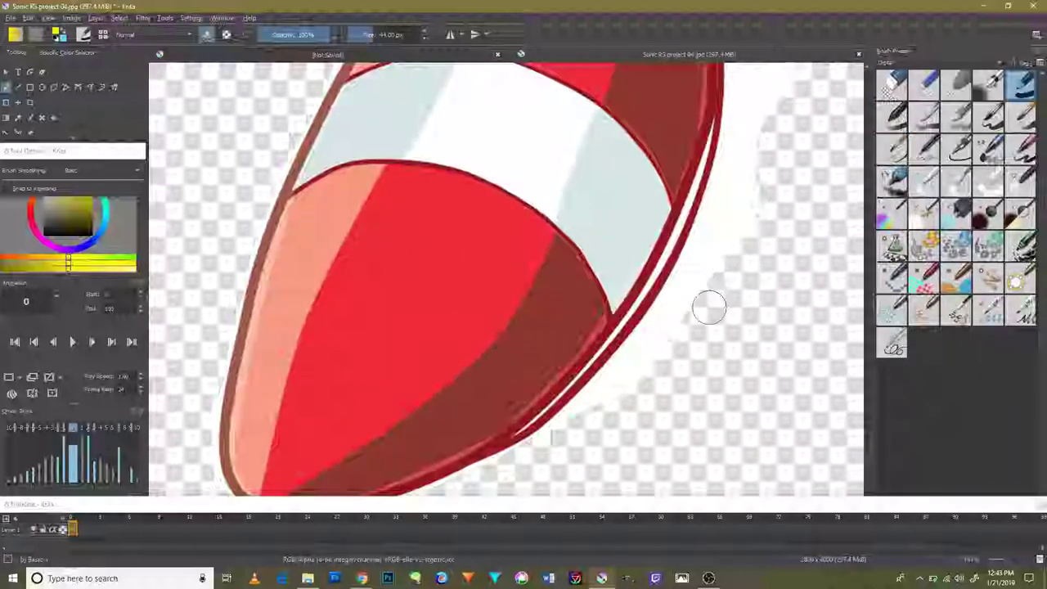
pyautogui.moveTo(709, 304)
pyautogui.mouseDown()
pyautogui.moveTo(613, 402)
pyautogui.moveTo(667, 347)
pyautogui.mouseUp()
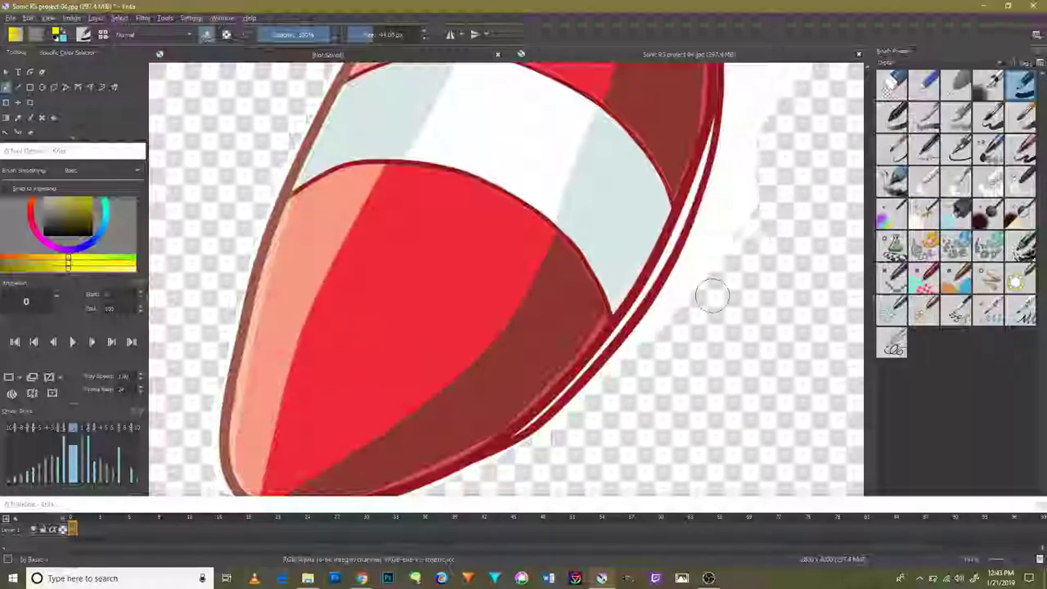
pyautogui.moveTo(772, 169); pyautogui.dragTo(633, 391)
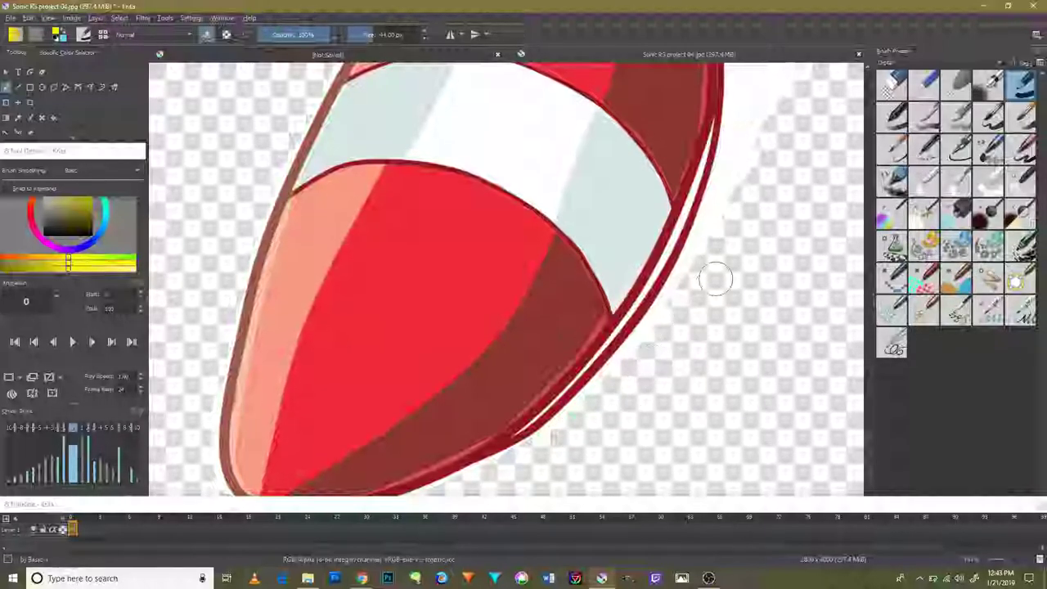
pyautogui.scroll(3, 688, 286)
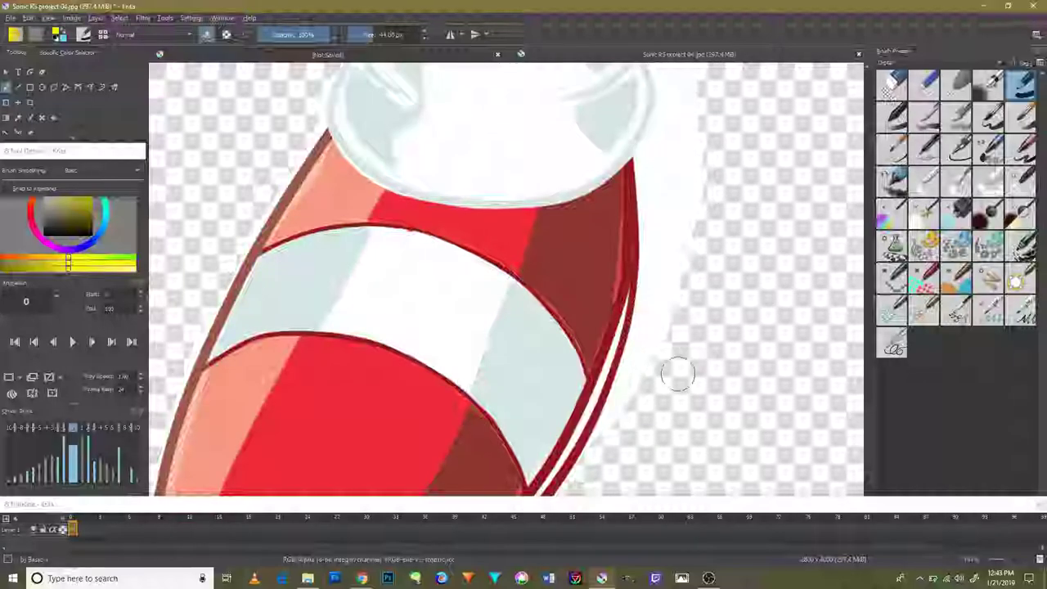
pyautogui.moveTo(698, 212); pyautogui.dragTo(617, 428)
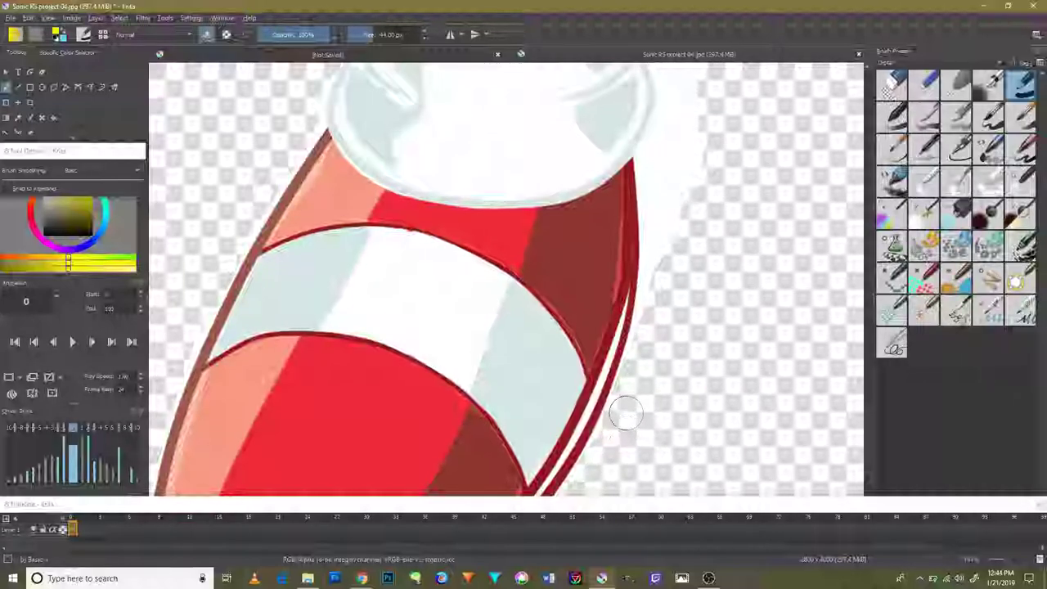
pyautogui.scroll(2, 638, 409)
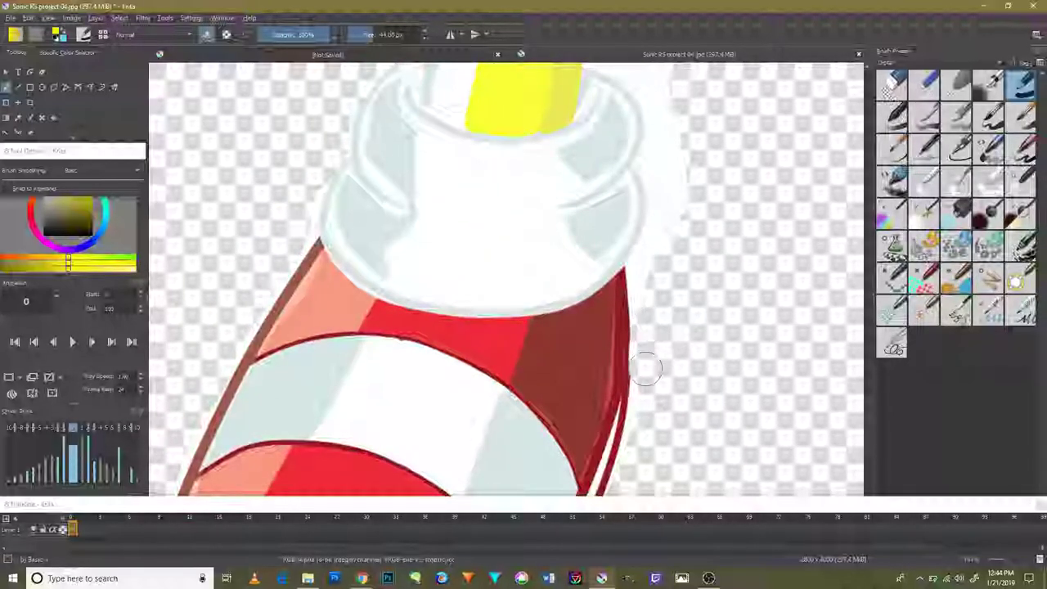
pyautogui.scroll(2, 663, 392)
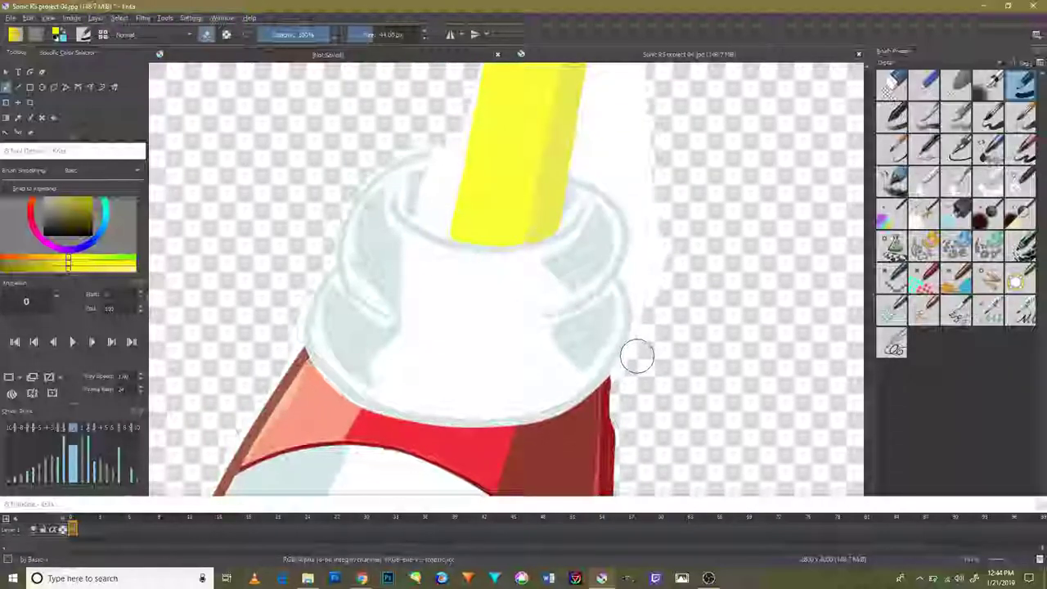
pyautogui.hotkey('ctrl', 'z')
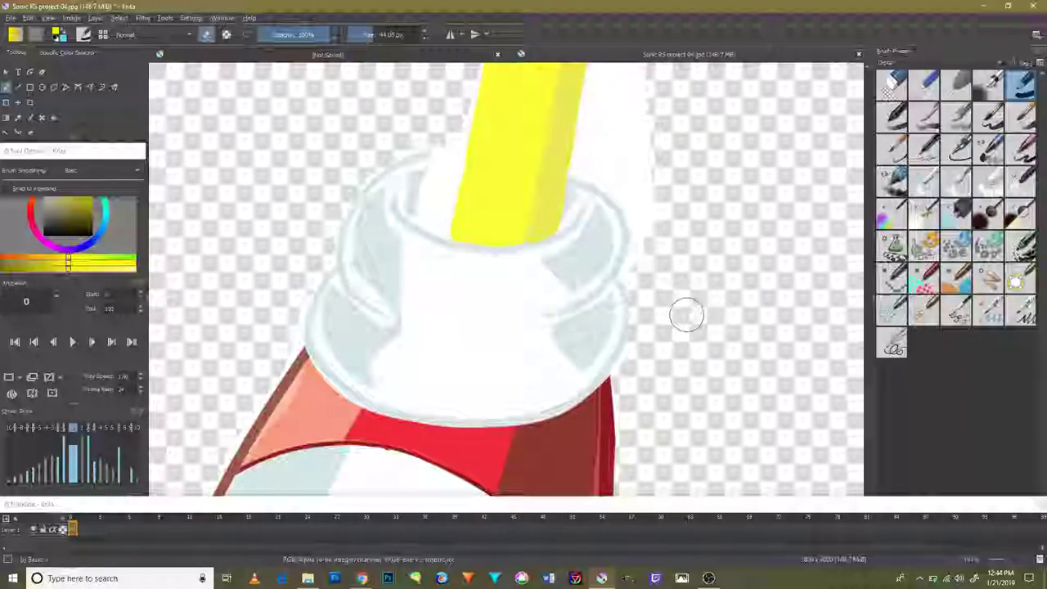
# Step: Rotate the canvas and erase the white fringe on the cuff, yellow leg and inner arch
pyautogui.press('6')
pyautogui.press('+')
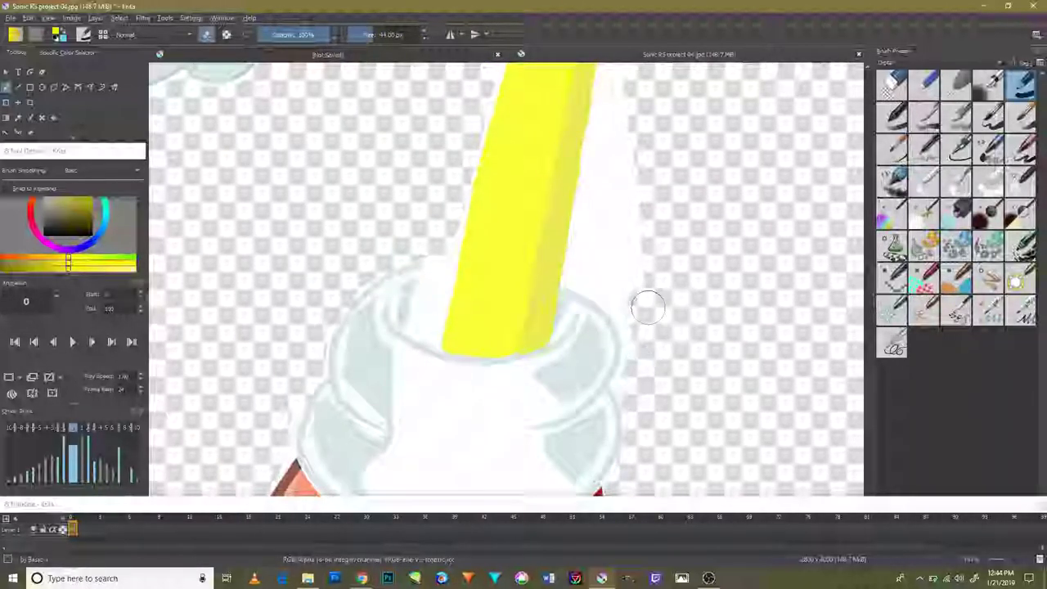
pyautogui.moveTo(630, 293)
pyautogui.mouseDown()
pyautogui.moveTo(613, 275)
pyautogui.moveTo(627, 182)
pyautogui.moveTo(611, 199)
pyautogui.mouseUp()
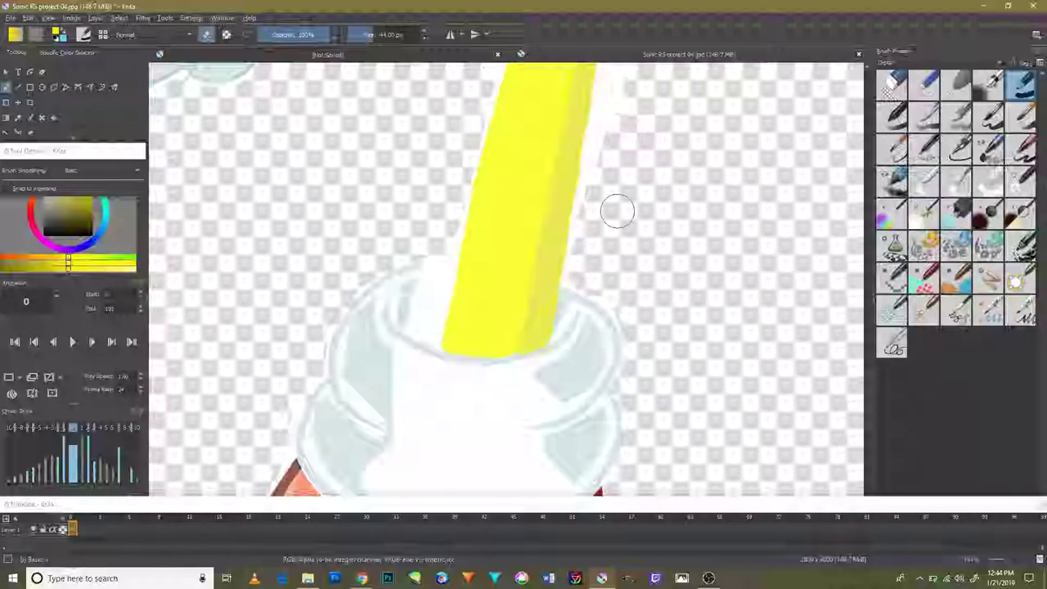
pyautogui.scroll(3, 620, 237)
pyautogui.moveTo(587, 248); pyautogui.dragTo(596, 173)
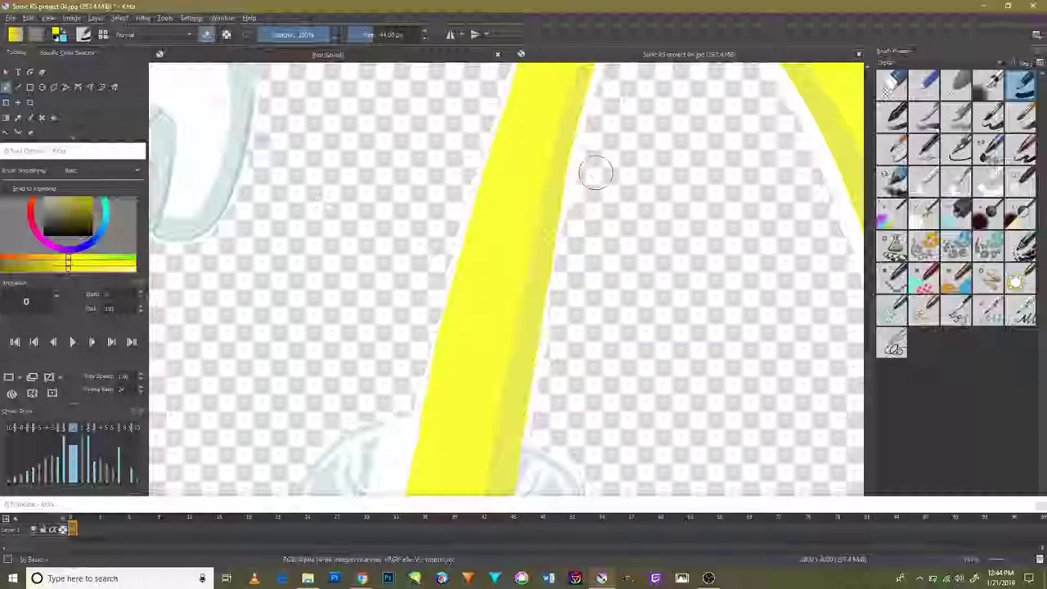
pyautogui.scroll(3, 645, 219)
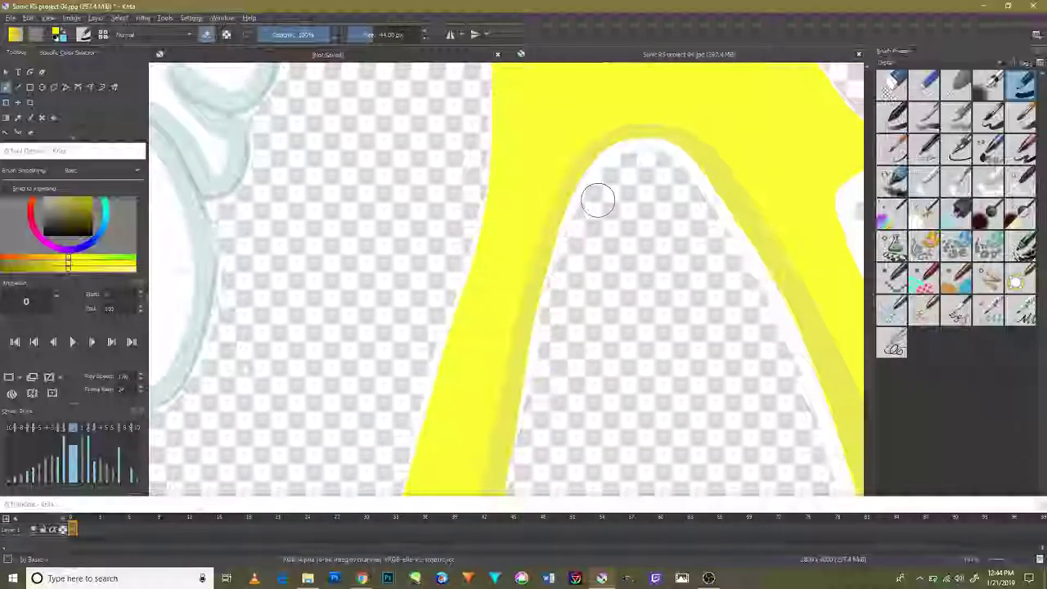
pyautogui.moveTo(744, 281)
pyautogui.mouseDown()
pyautogui.moveTo(659, 175)
pyautogui.moveTo(626, 168)
pyautogui.moveTo(712, 227)
pyautogui.mouseUp()
# Step: Trim the fringe along the yellow leg's inner edge, then switch to the neighbouring brush preset
pyautogui.scroll(2, 616, 352)
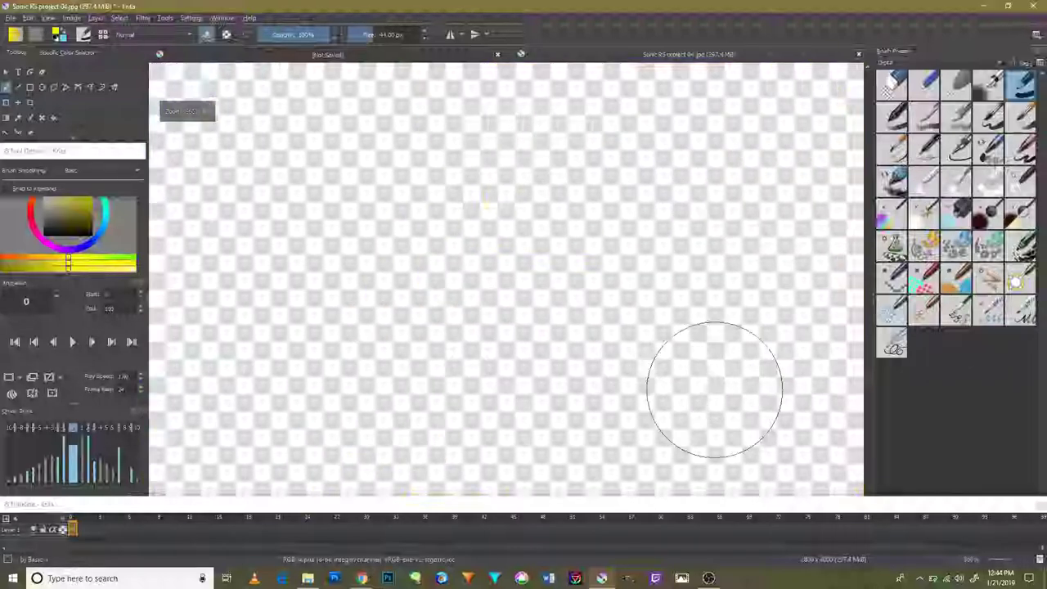
pyautogui.scroll(-5, 713, 385)
pyautogui.scroll(-2, 736, 382)
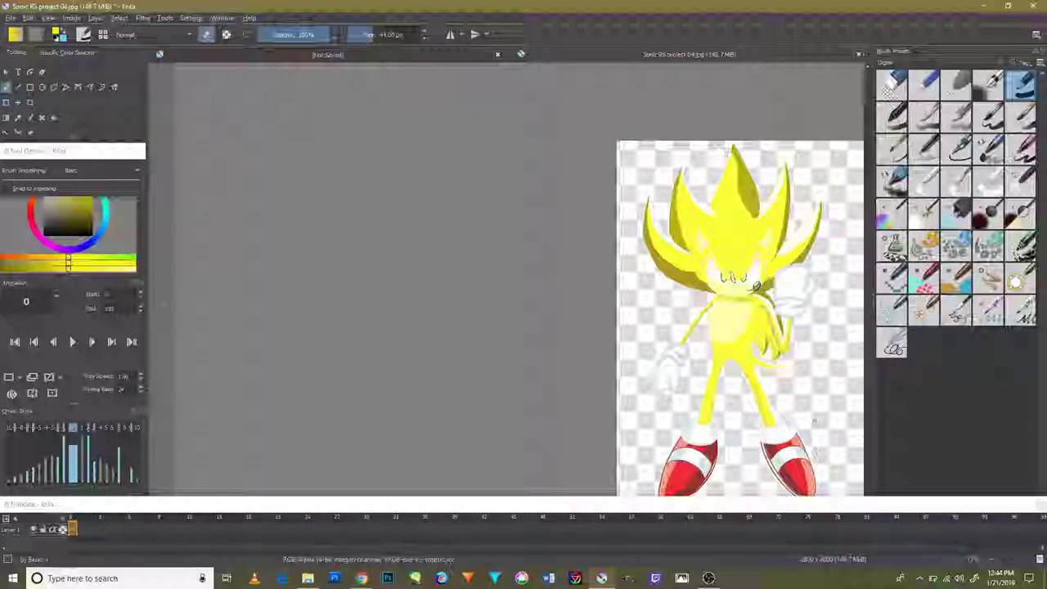
pyautogui.moveTo(793, 386); pyautogui.dragTo(656, 320)
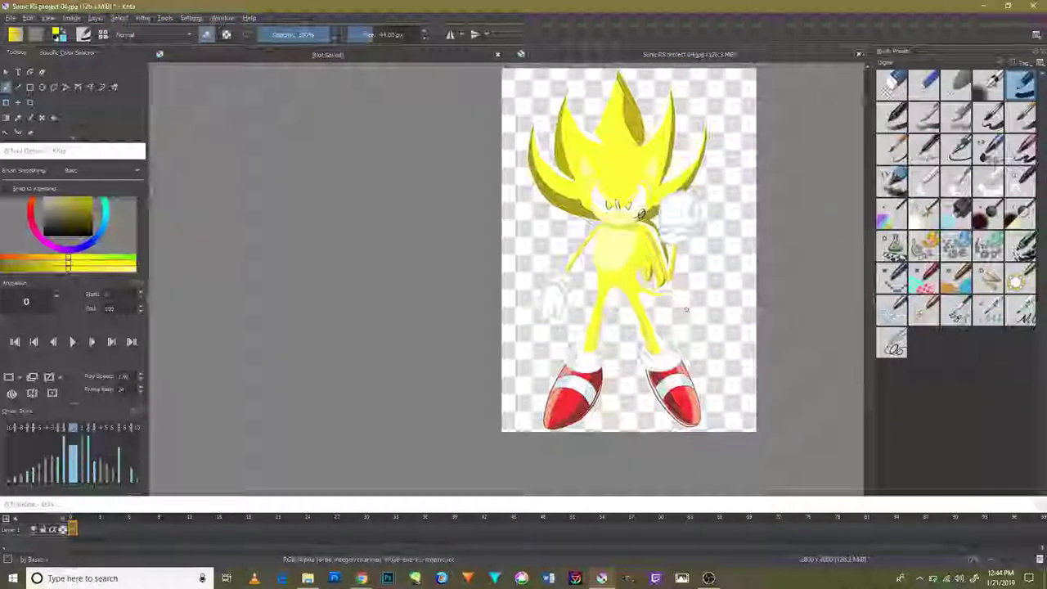
pyautogui.scroll(5, 581, 368)
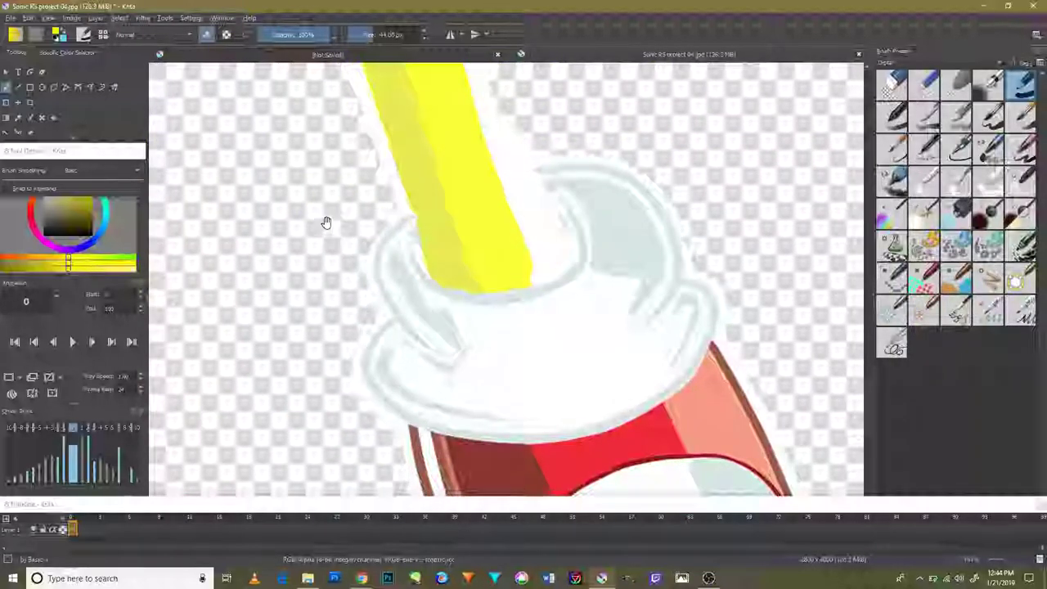
pyautogui.scroll(2, 368, 245)
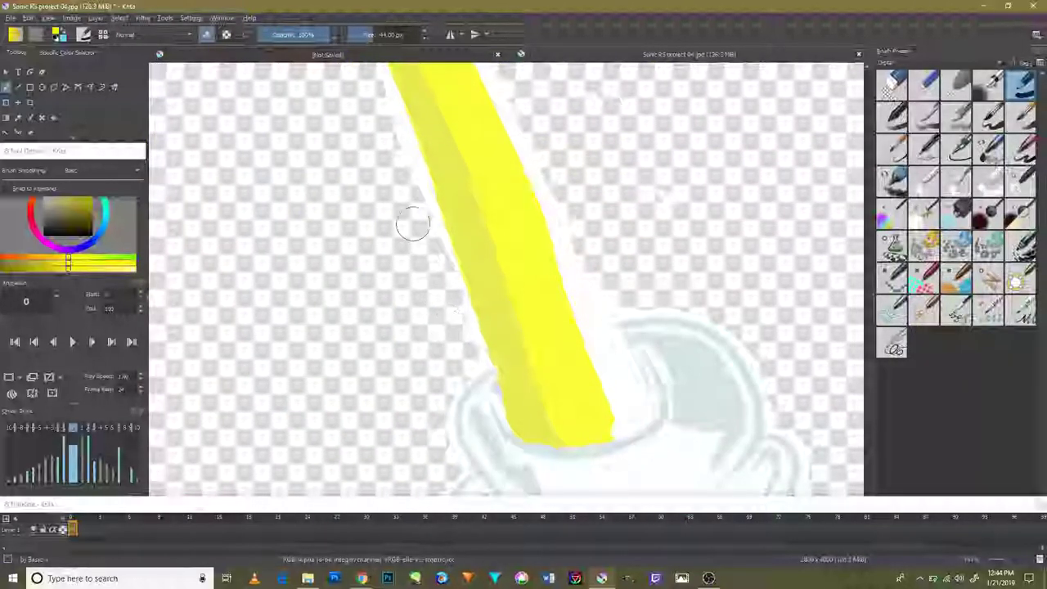
pyautogui.scroll(-3, 351, 288)
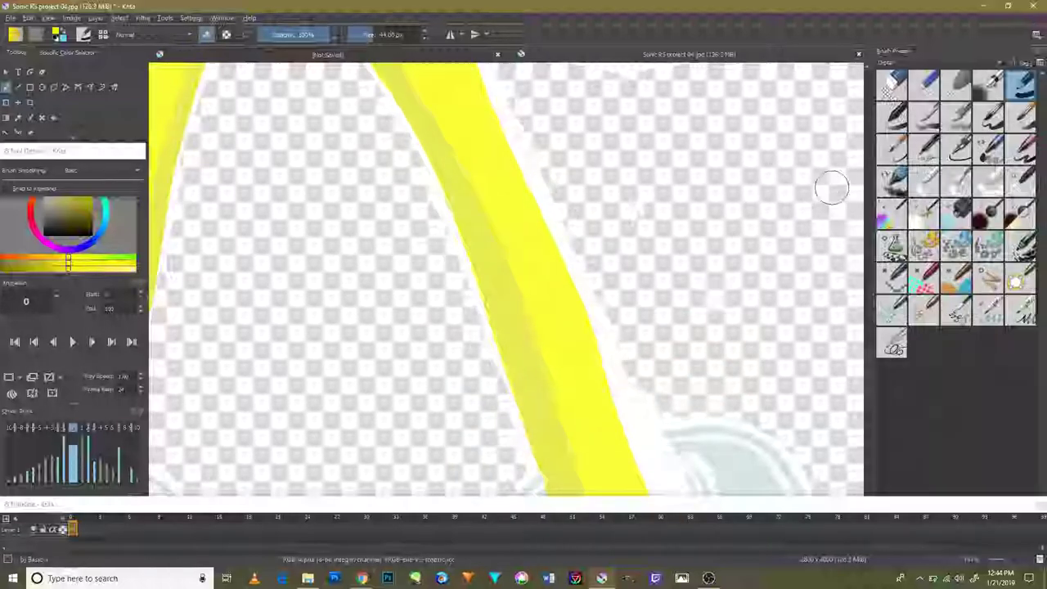
pyautogui.scroll(1, 570, 391)
pyautogui.moveTo(570, 391); pyautogui.dragTo(492, 319)
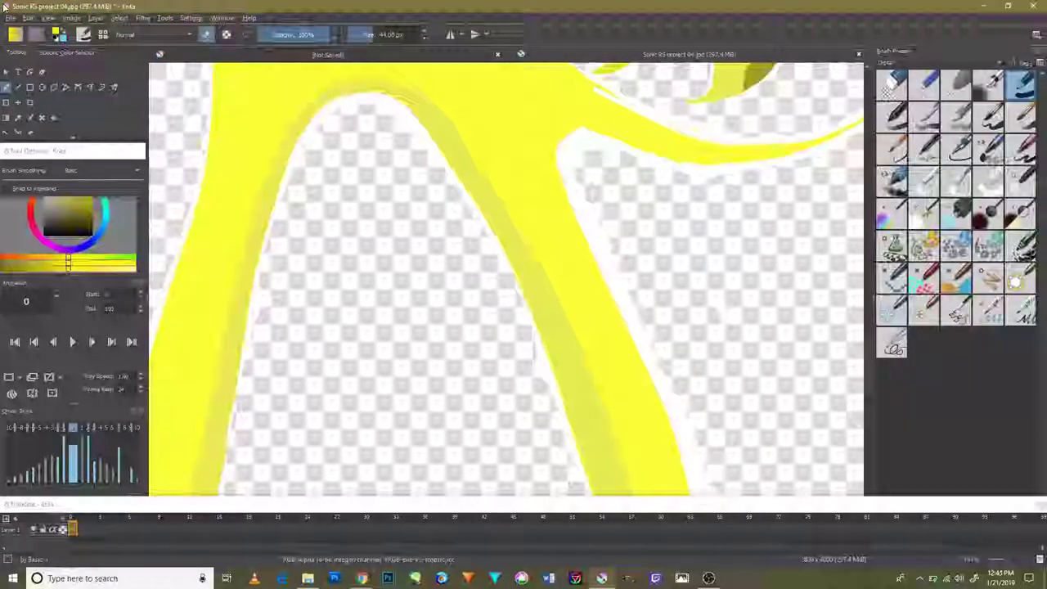
pyautogui.press('/')
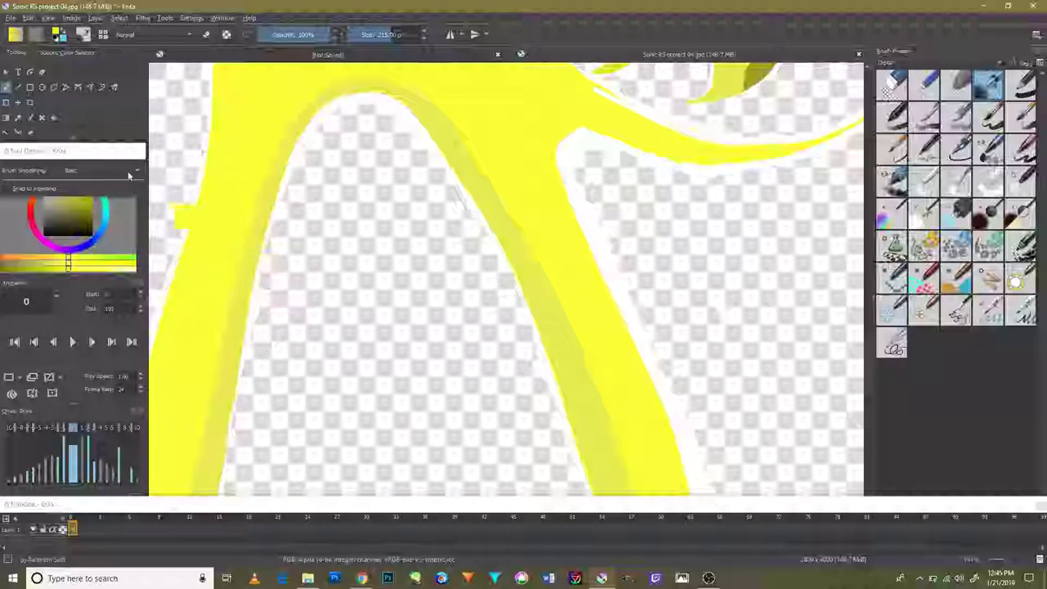
# Step: Pick a new yellow shade with a smaller brush, test a leg stroke and undo it
pyautogui.moveTo(78, 217); pyautogui.dragTo(92, 202)
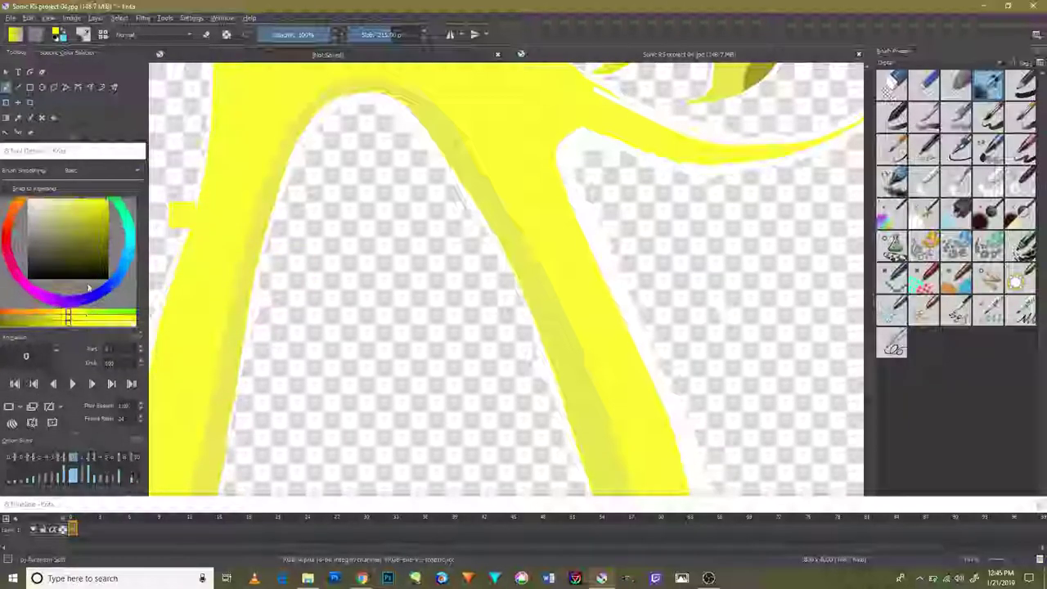
pyautogui.click(68, 316)
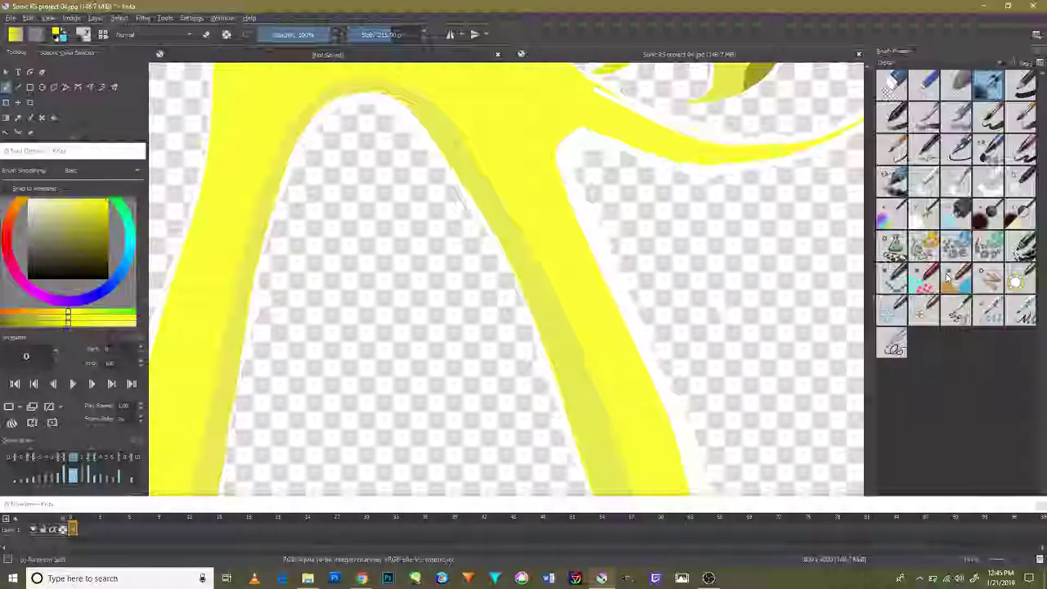
pyautogui.press('[')
pyautogui.press('[')
pyautogui.press('[')
pyautogui.press('[')
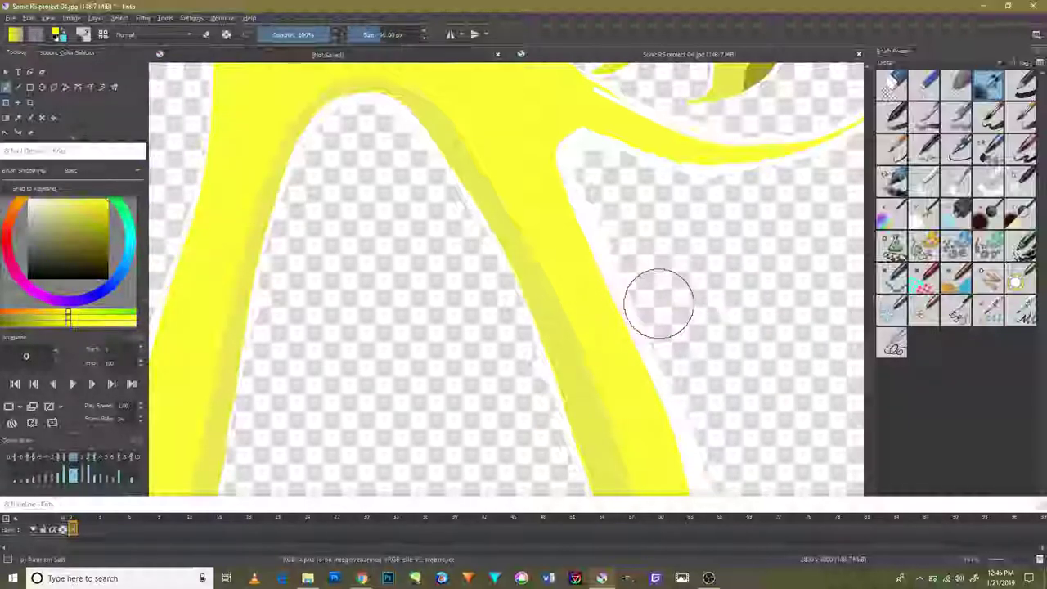
pyautogui.moveTo(659, 304); pyautogui.dragTo(591, 198)
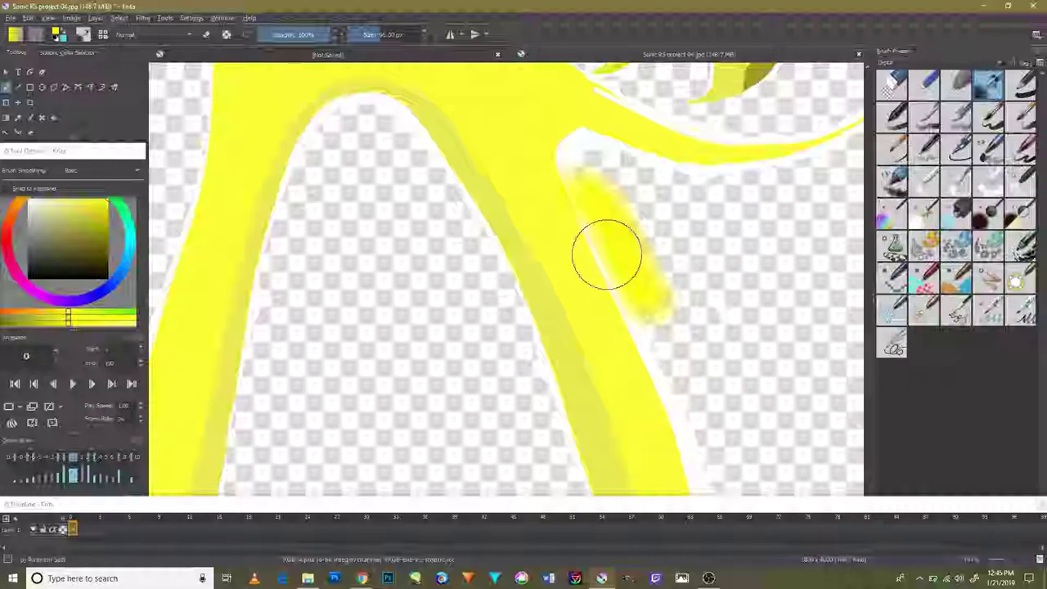
pyautogui.hotkey('ctrl', 'z')
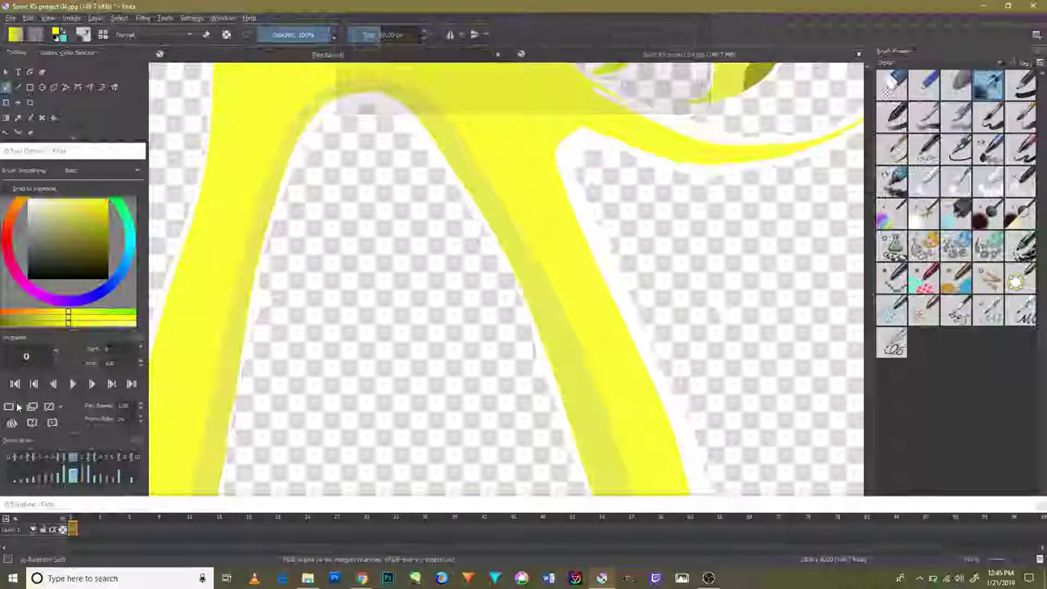
pyautogui.click(63, 51)
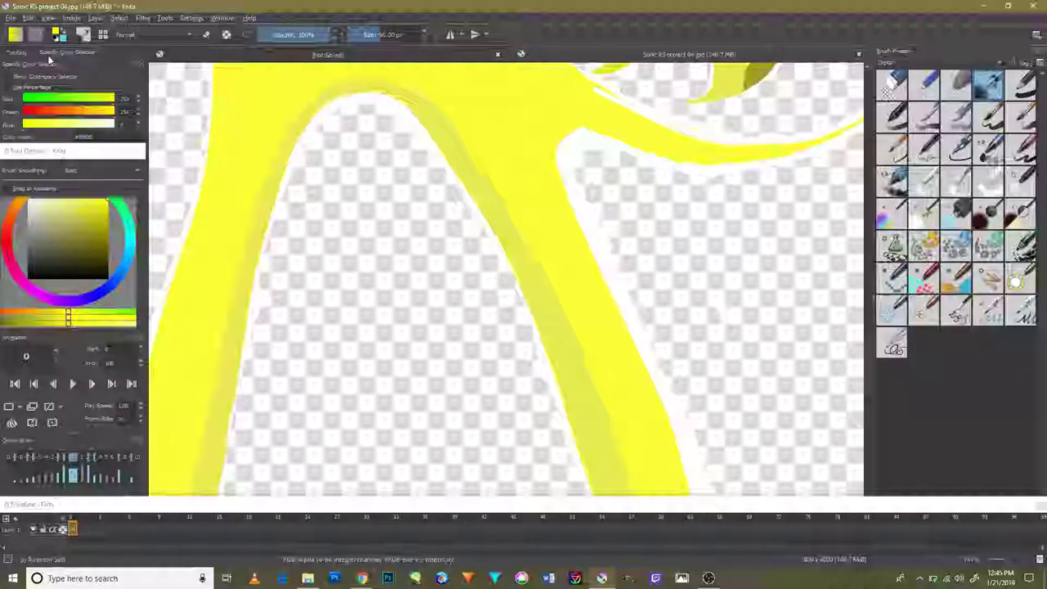
pyautogui.click(18, 52)
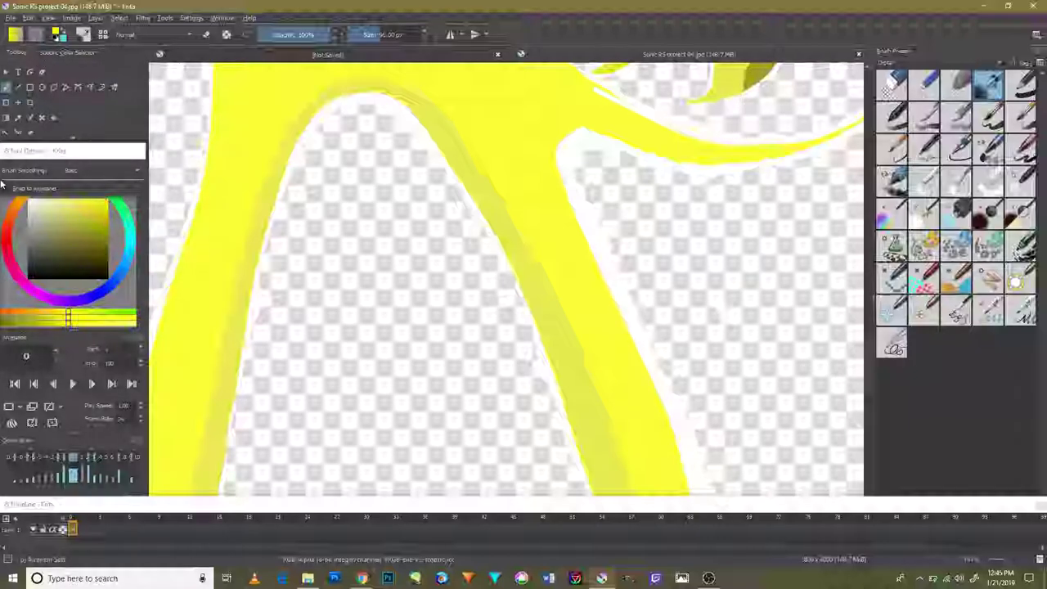
pyautogui.click(40, 188)
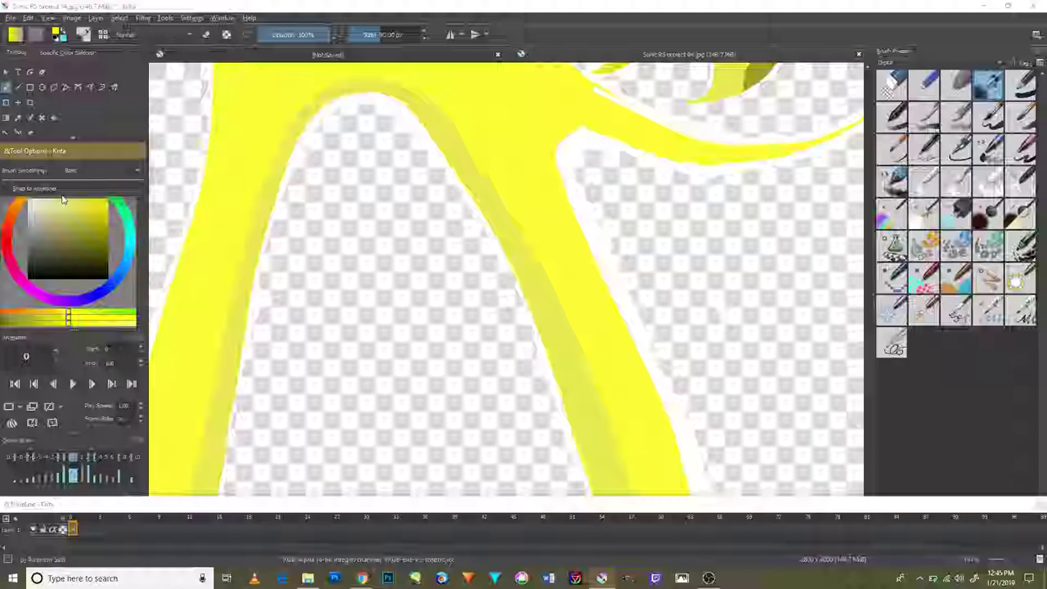
# Step: Move the timeline from frame 23 back to frame 18 and make the Timeline docker taller
pyautogui.click(299, 528)
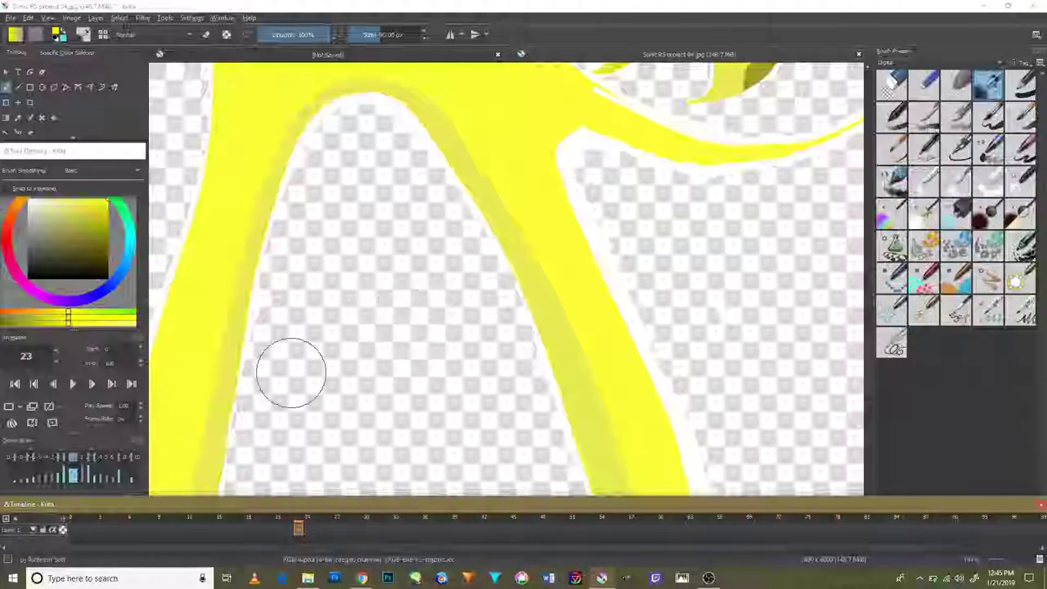
pyautogui.scroll(2, 103, 518)
pyautogui.scroll(3, 93, 528)
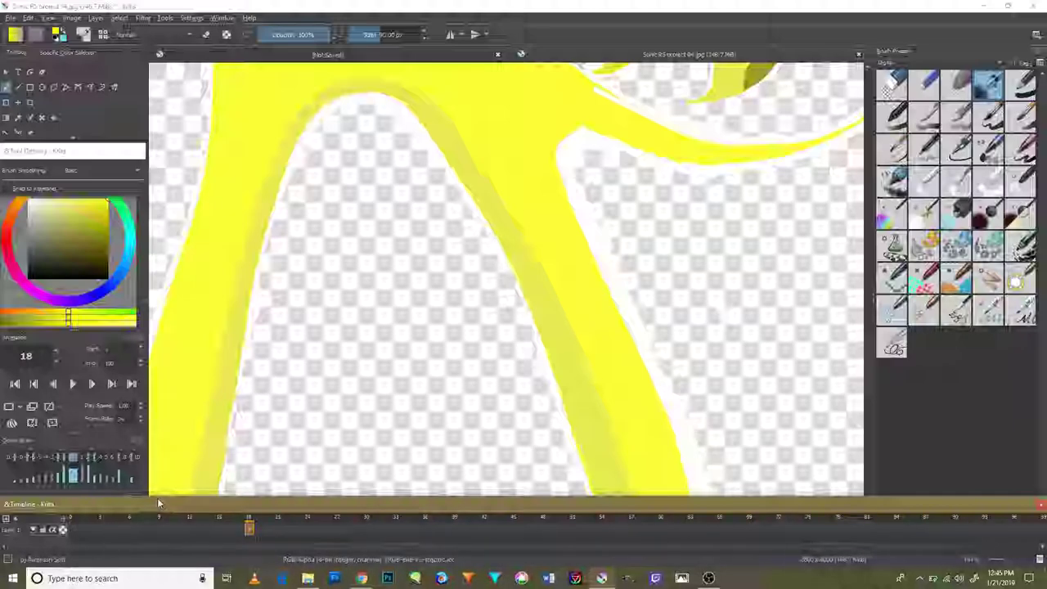
pyautogui.moveTo(157, 497); pyautogui.dragTo(158, 463)
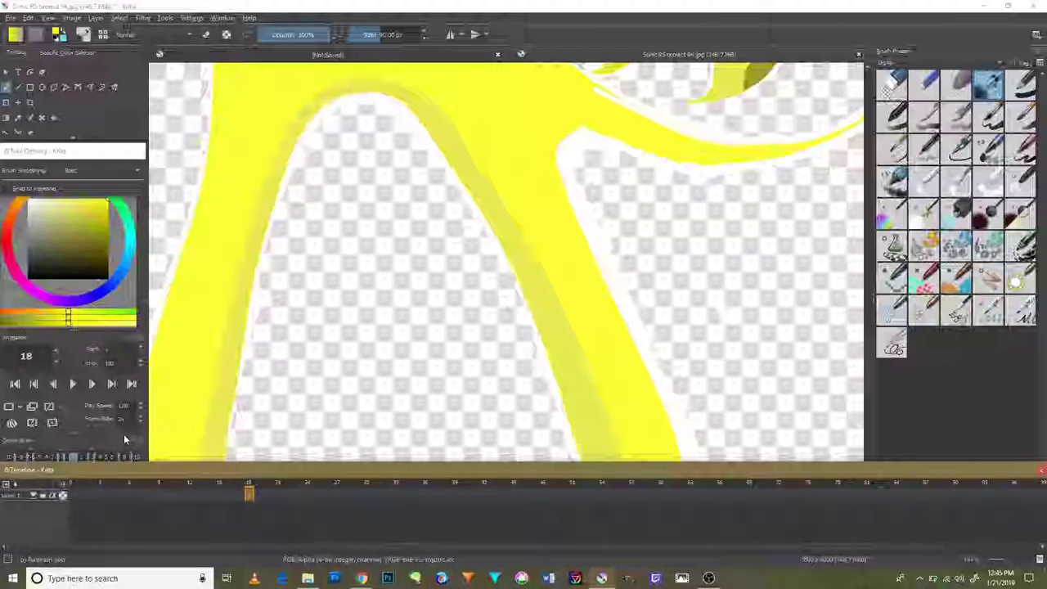
# Step: Go to frame 16 and restore the vanished Super Sonic drawing with undo and redo
pyautogui.click(230, 484)
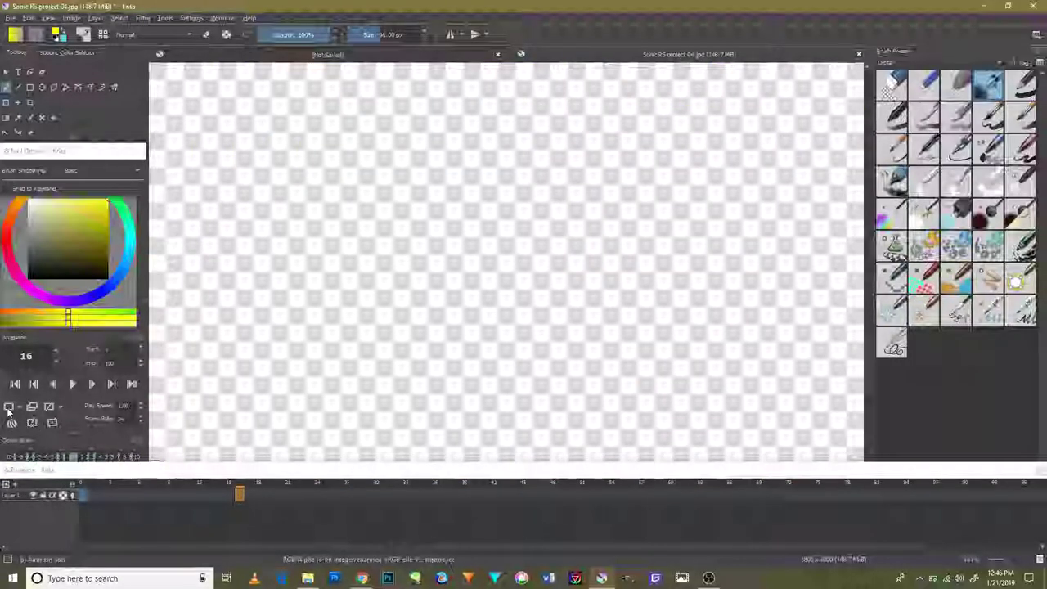
pyautogui.hotkey('ctrl', 'z')
pyautogui.hotkey('ctrl', 'shift', 'z')
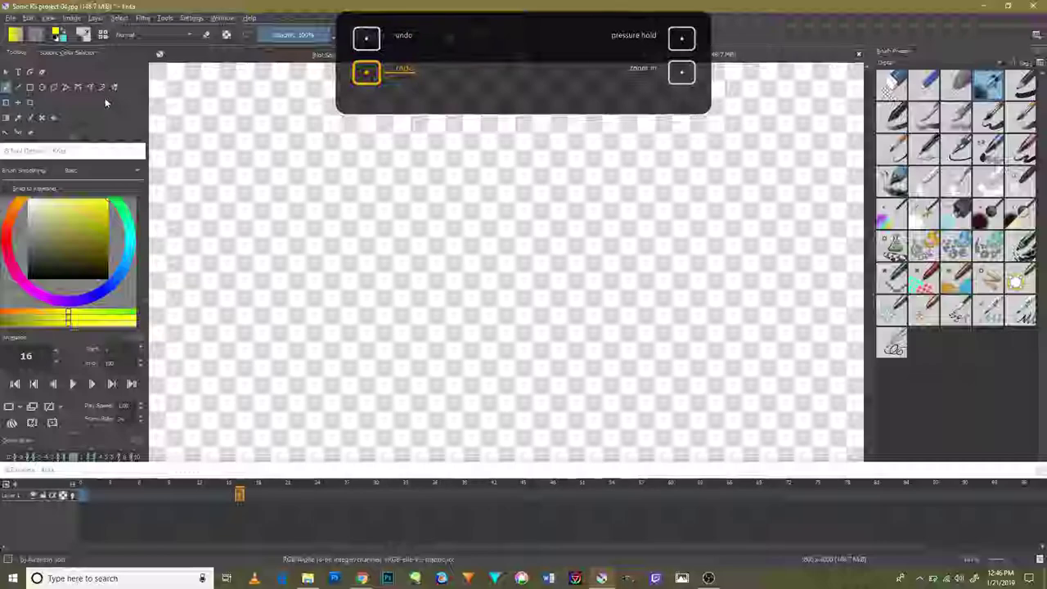
pyautogui.hotkey('ctrl', 'z')
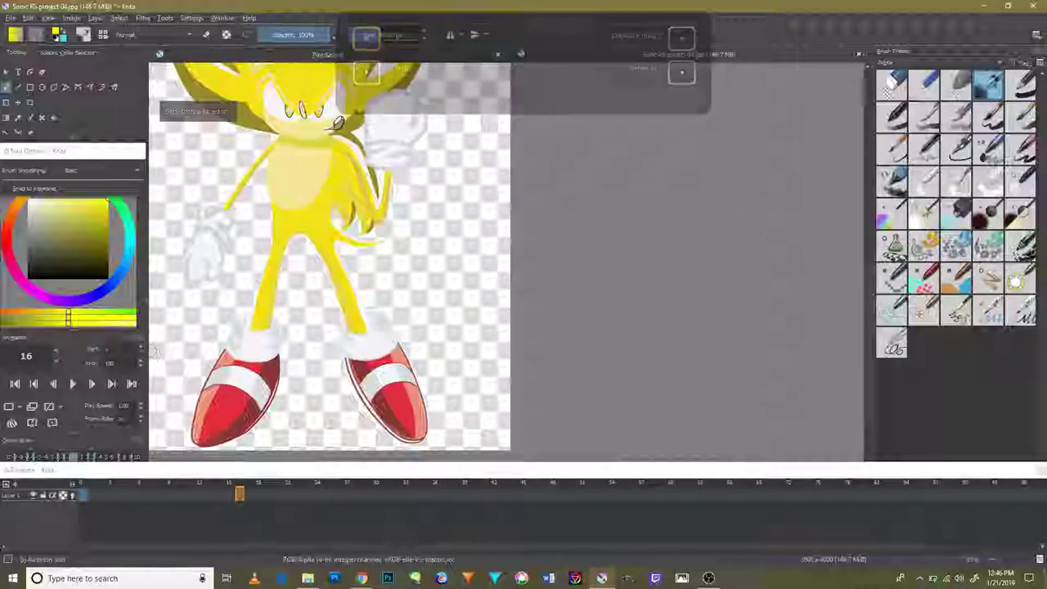
pyautogui.hotkey('ctrl', 'shift', 'z')
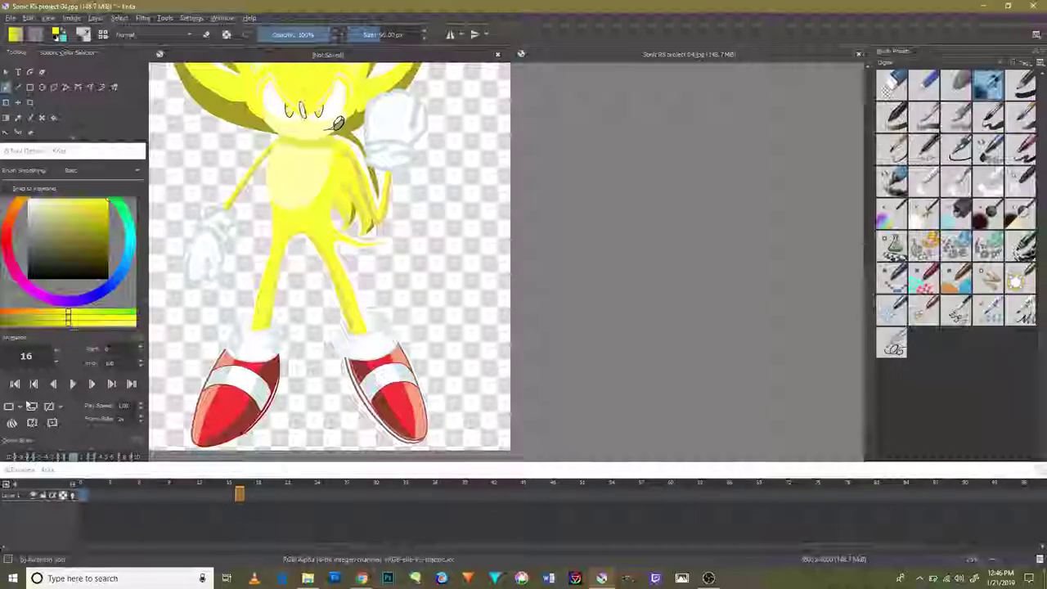
# Step: Enlarge the colour selector, select the Freehand Brush, and step back one frame
pyautogui.moveTo(11, 335); pyautogui.dragTo(11, 430)
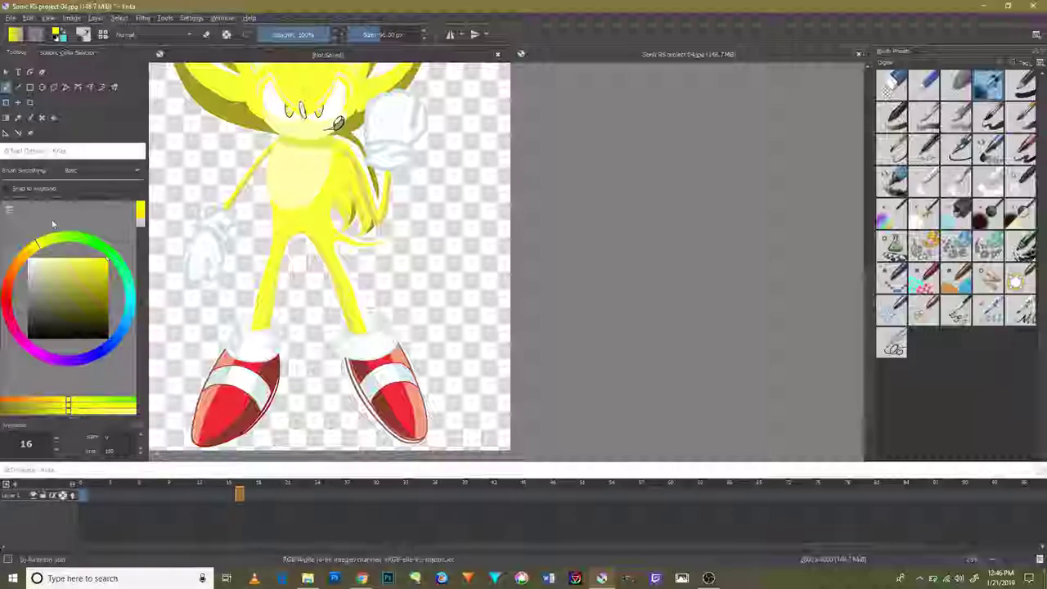
pyautogui.click(7, 87)
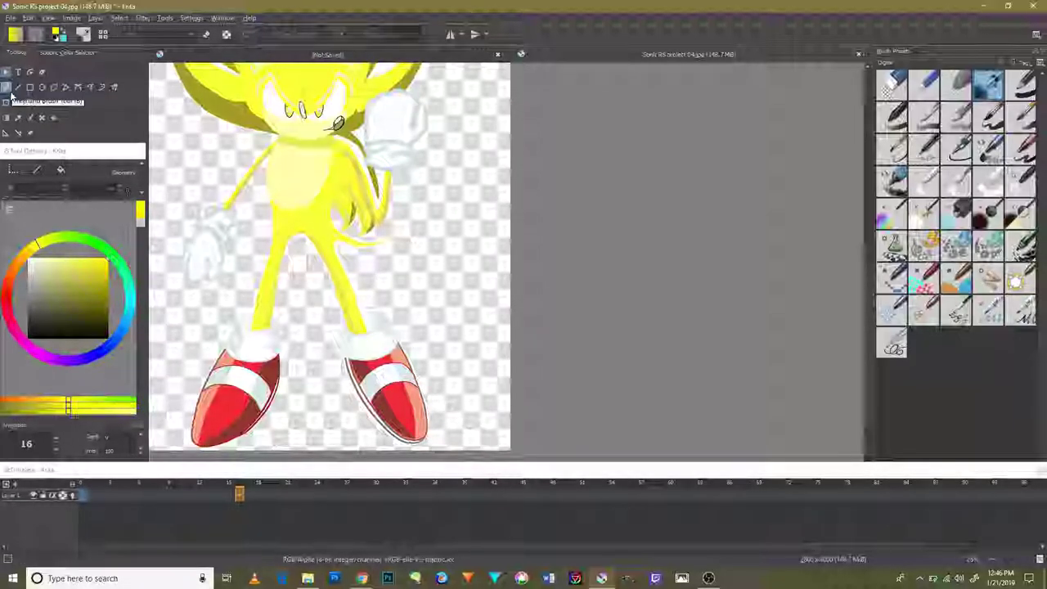
pyautogui.press('Left')
# Step: Reframe the whole character, then paint a trial yellow stroke beside the glove and undo it
pyautogui.scroll(-3, 337, 246)
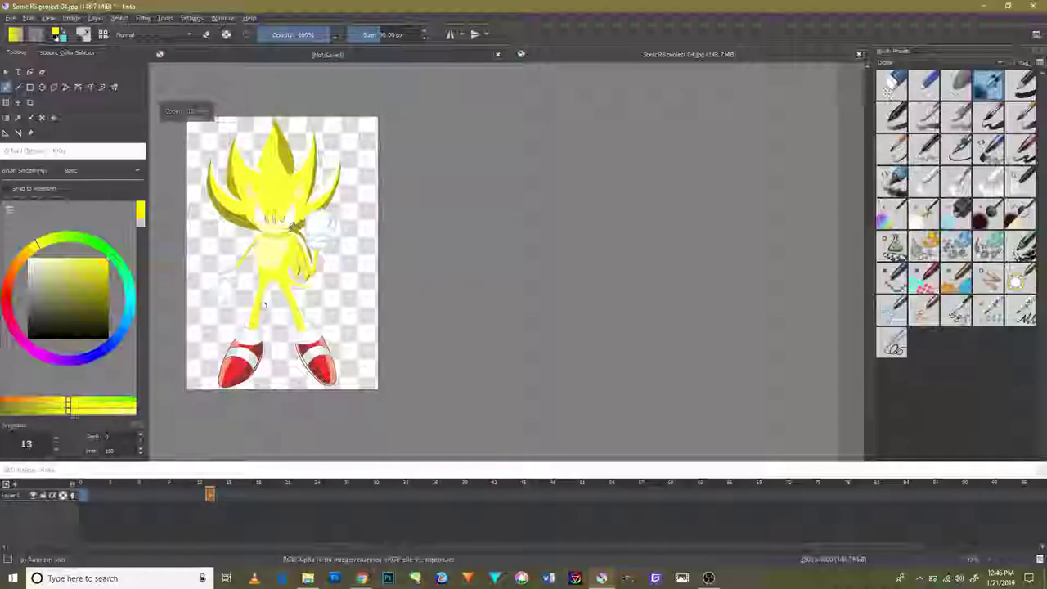
pyautogui.moveTo(278, 271); pyautogui.dragTo(337, 305)
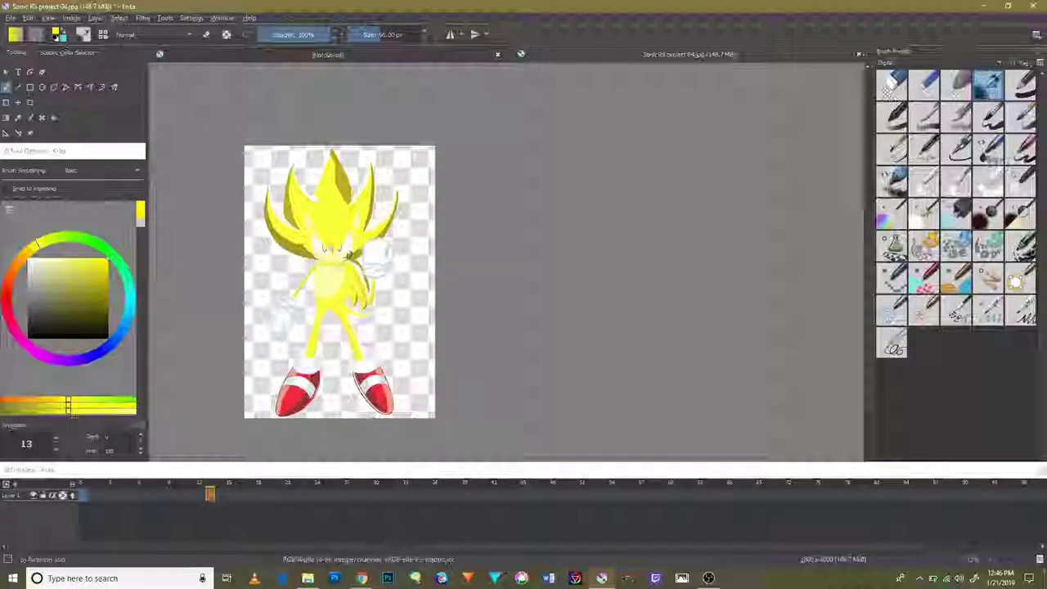
pyautogui.scroll(-1, 320, 371)
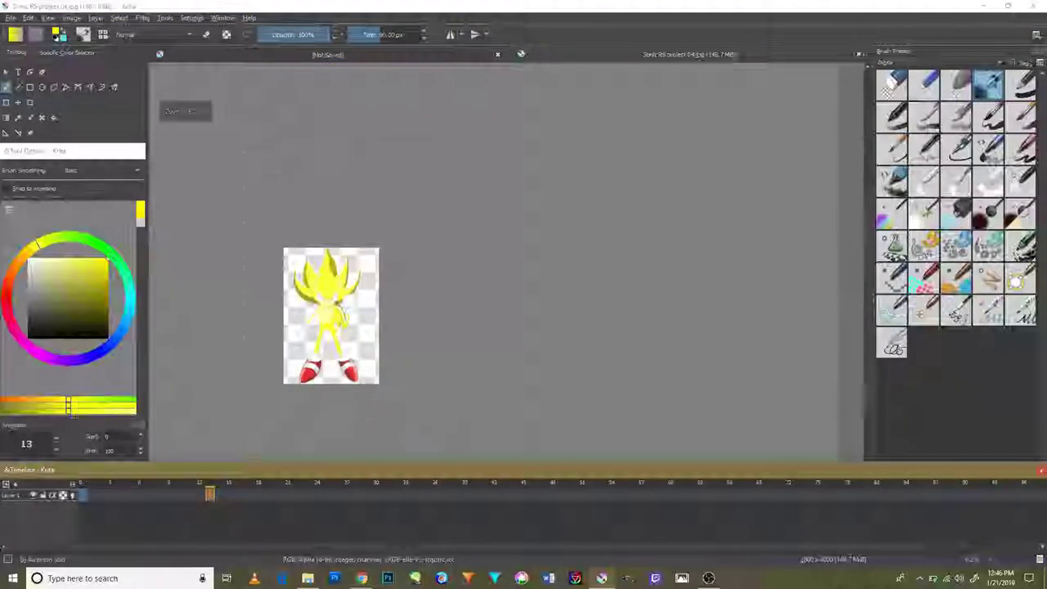
pyautogui.scroll(2, 320, 370)
pyautogui.scroll(2, 320, 371)
pyautogui.moveTo(294, 383); pyautogui.dragTo(416, 270)
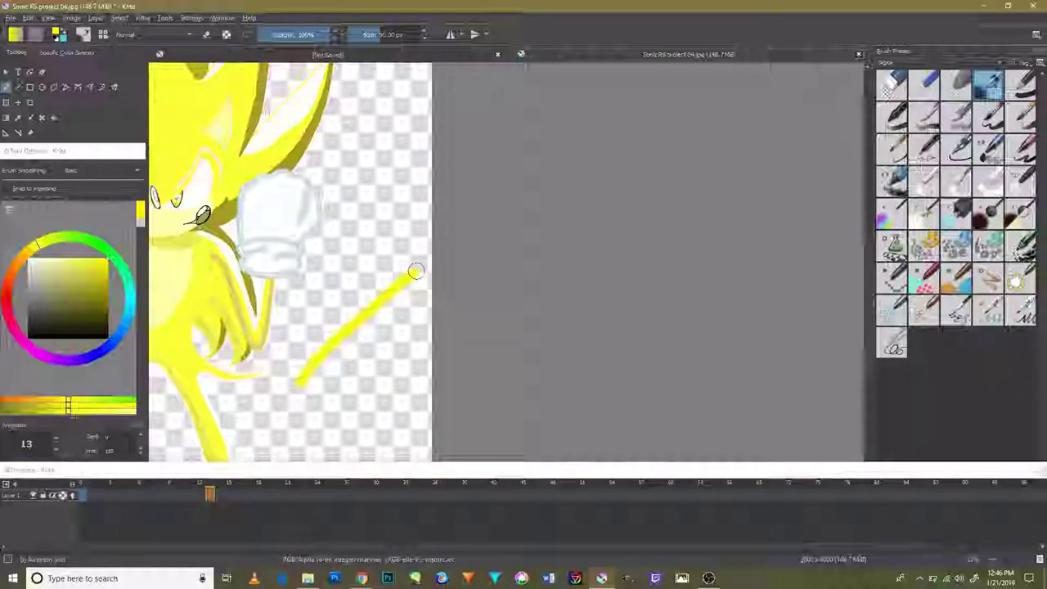
pyautogui.hotkey('ctrl', 'z')
# Step: Zoom and pan to a close-up of Sonic's legs and shoes
pyautogui.scroll(-1, 329, 385)
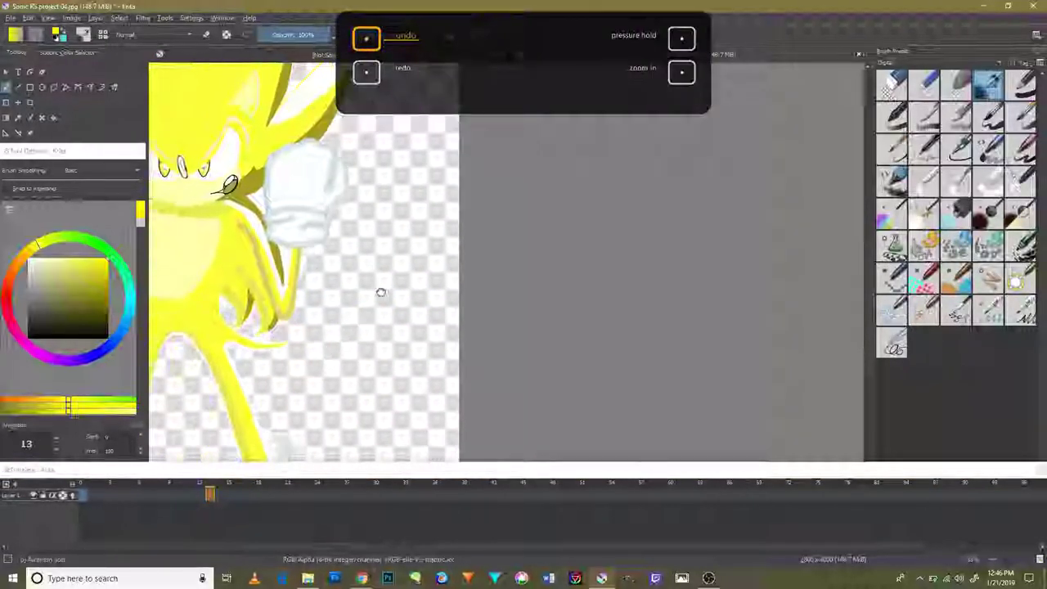
pyautogui.scroll(-2, 379, 292)
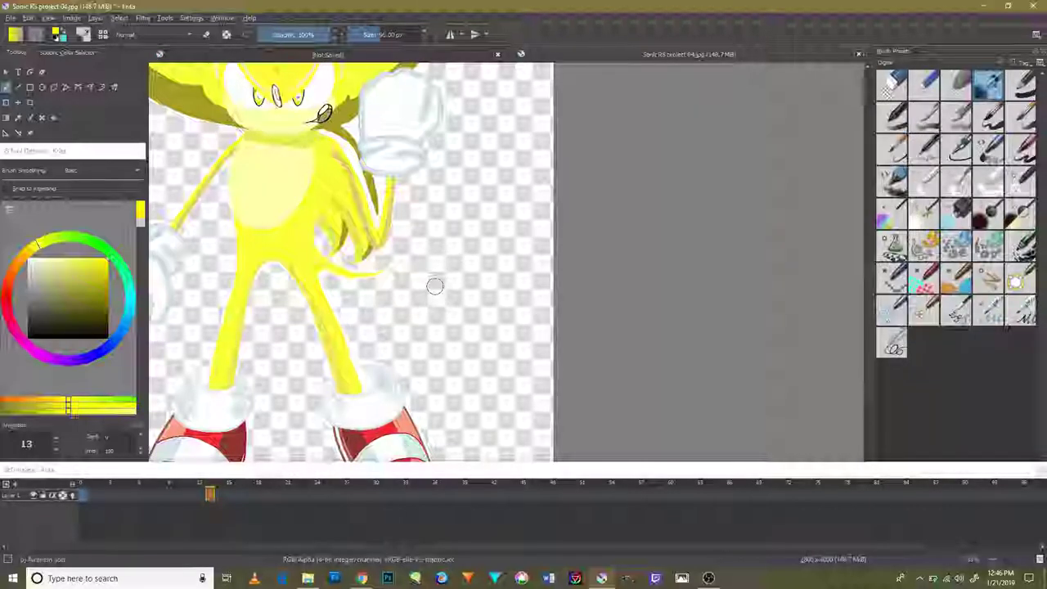
pyautogui.scroll(-1, 252, 375)
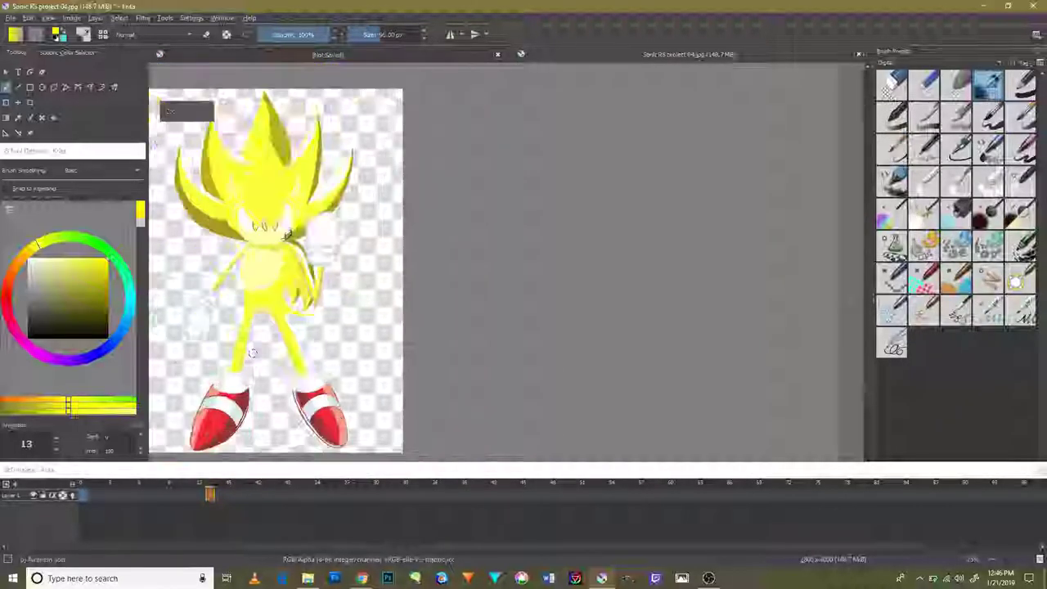
pyautogui.scroll(3, 261, 357)
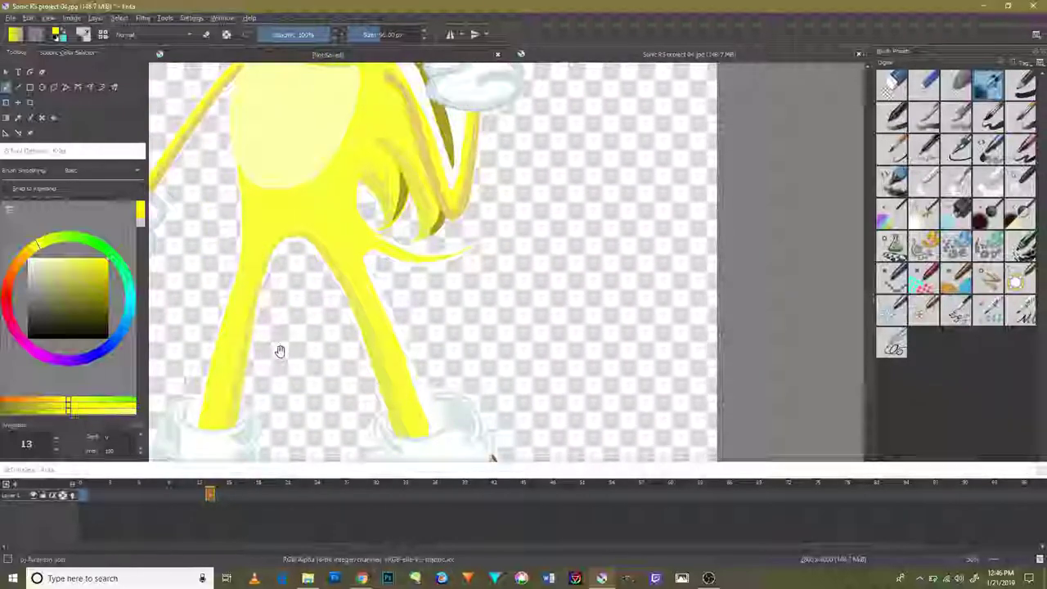
pyautogui.moveTo(276, 351); pyautogui.dragTo(292, 304)
# Step: Browse the Layer, Window and Settings menus, toggle the Layers docker, and focus the floating Tool Options
pyautogui.click(95, 18)
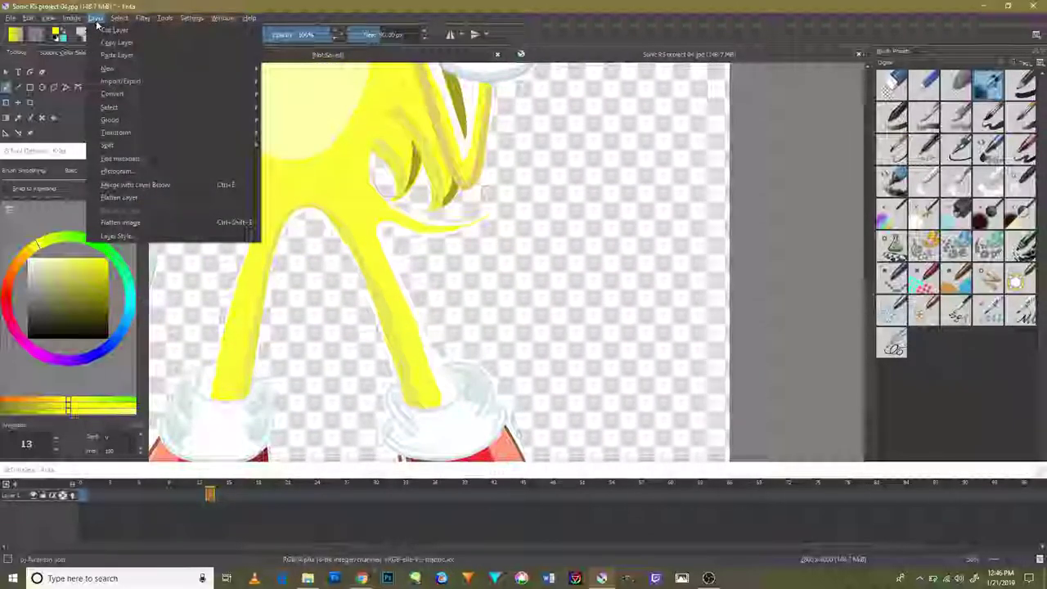
pyautogui.click(104, 23)
pyautogui.click(223, 18)
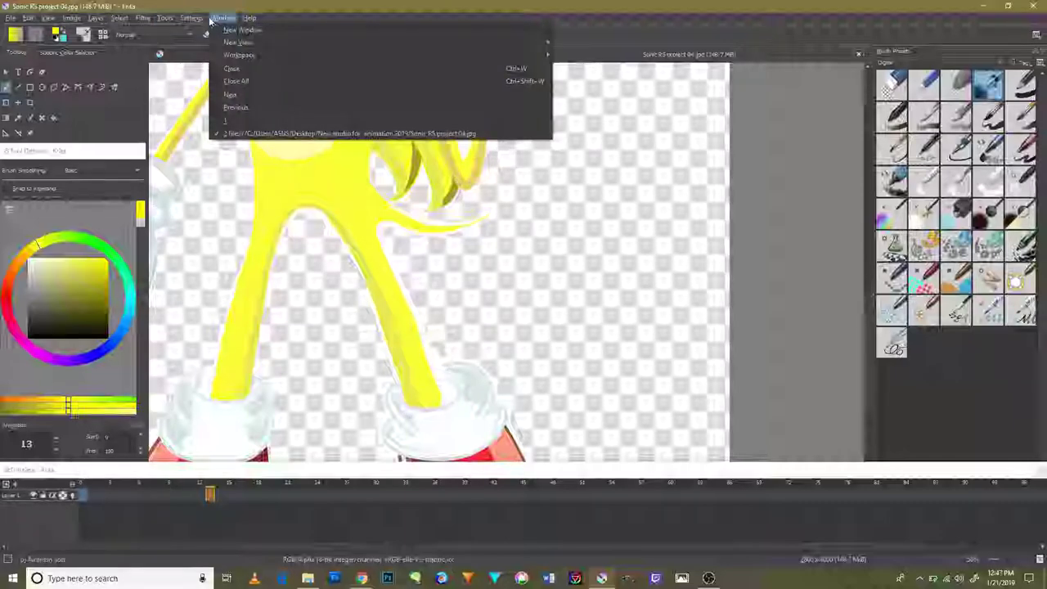
pyautogui.click(222, 18)
pyautogui.click(161, 18)
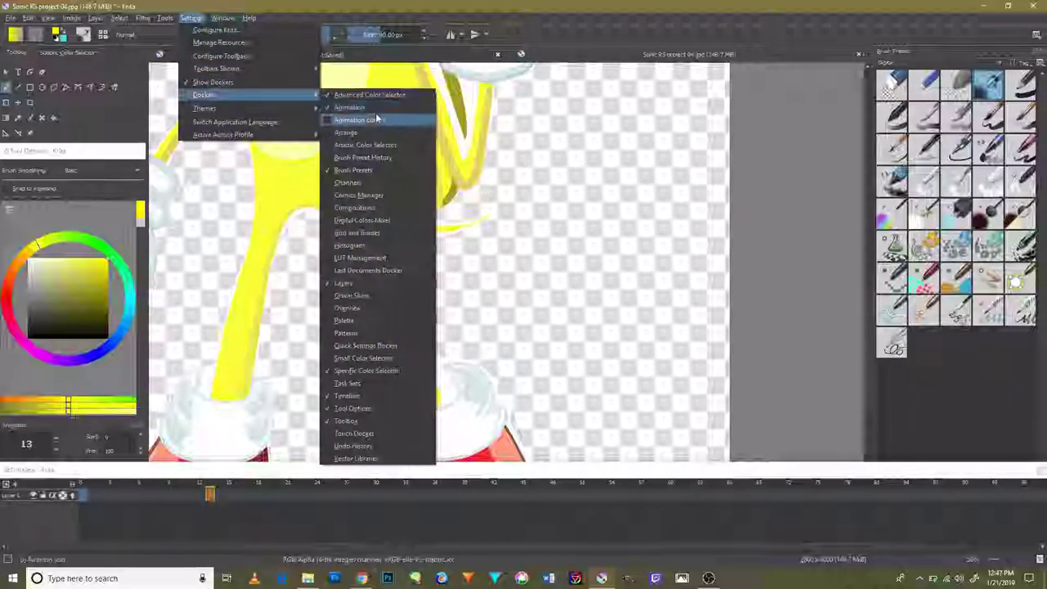
pyautogui.moveTo(205, 95)
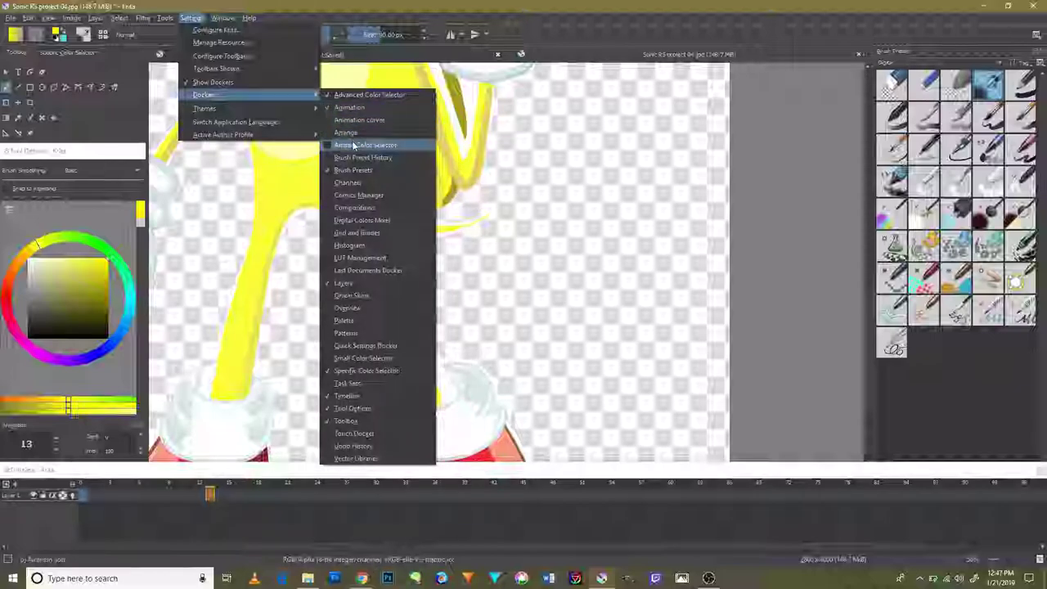
pyautogui.click(333, 282)
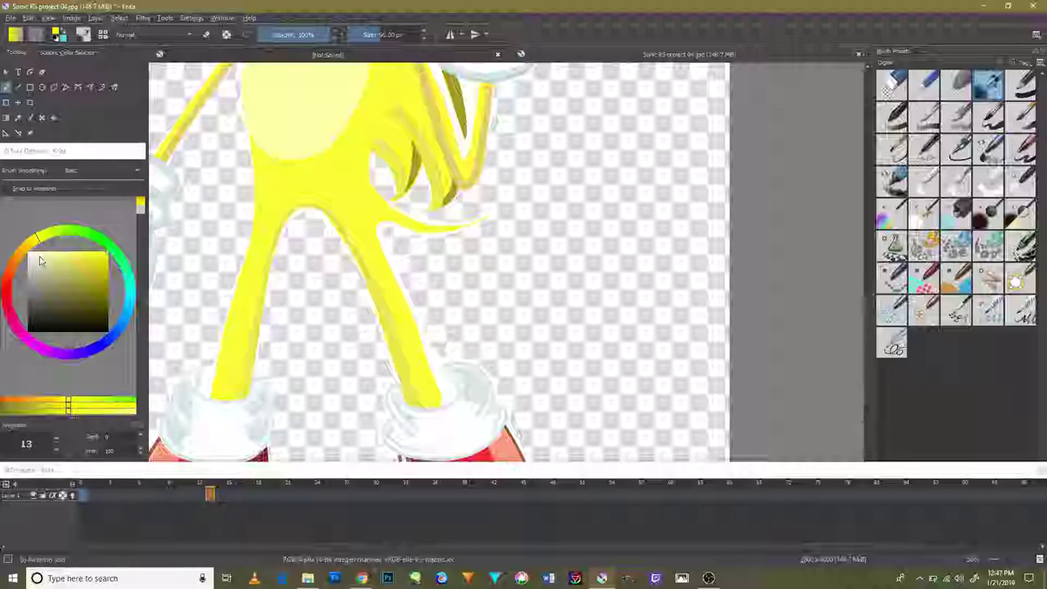
pyautogui.click(79, 184)
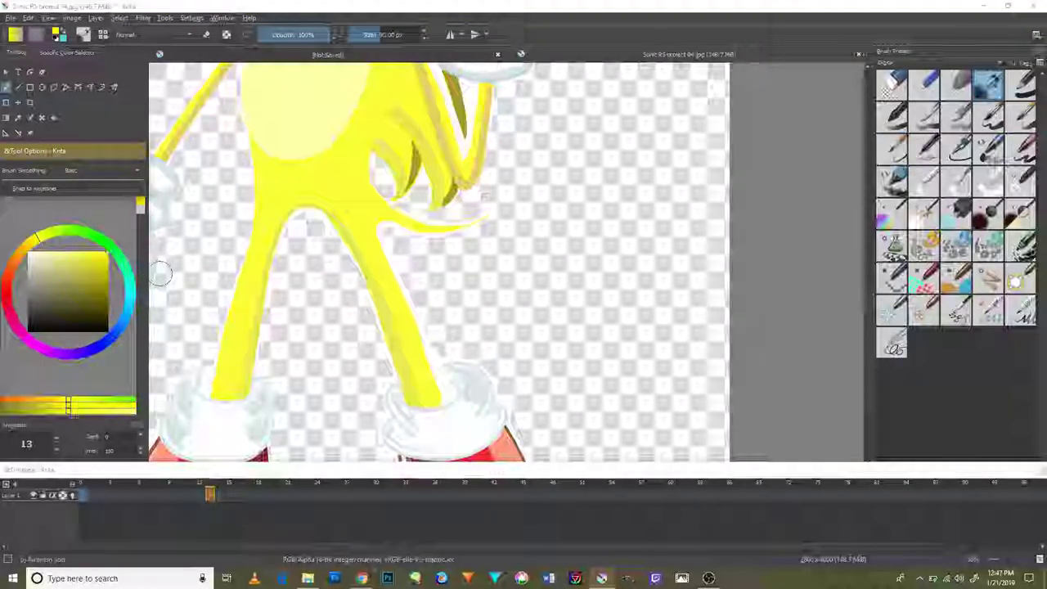
# Step: Paint yellow glow up the left shoe's right edge, undoing misplaced strokes
pyautogui.moveTo(200, 258); pyautogui.dragTo(240, 223)
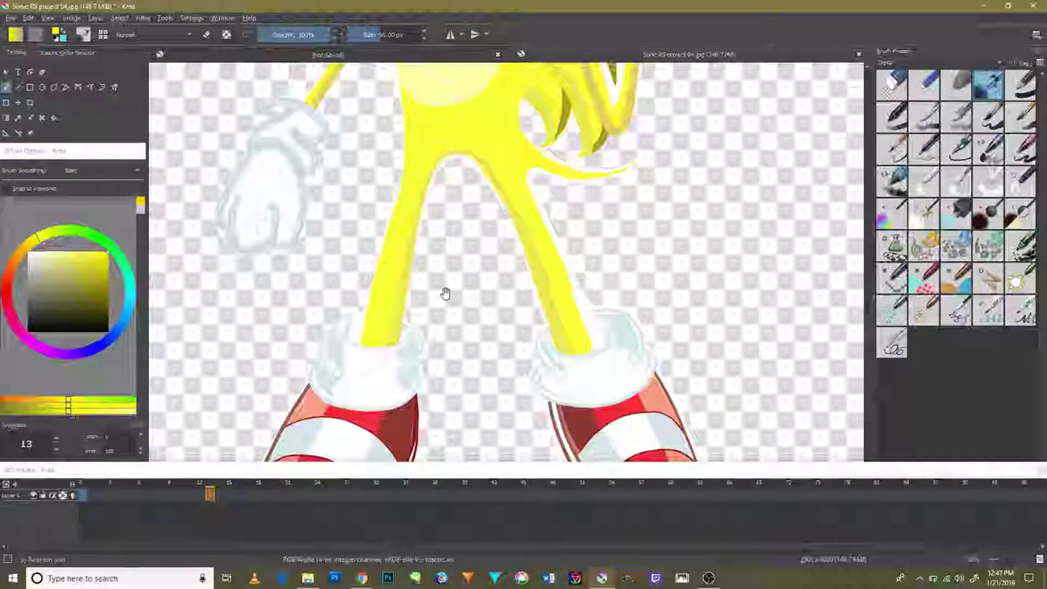
pyautogui.scroll(2, 444, 292)
pyautogui.moveTo(422, 413); pyautogui.dragTo(449, 375)
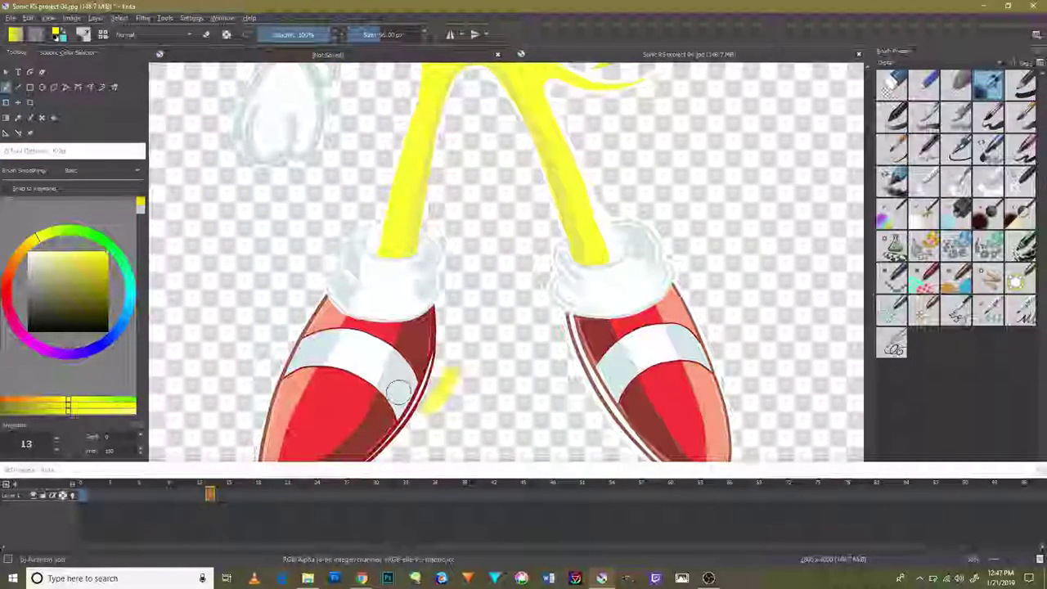
pyautogui.hotkey('ctrl', 'z')
pyautogui.moveTo(411, 422)
pyautogui.mouseDown()
pyautogui.moveTo(444, 315)
pyautogui.moveTo(432, 233)
pyautogui.mouseUp()
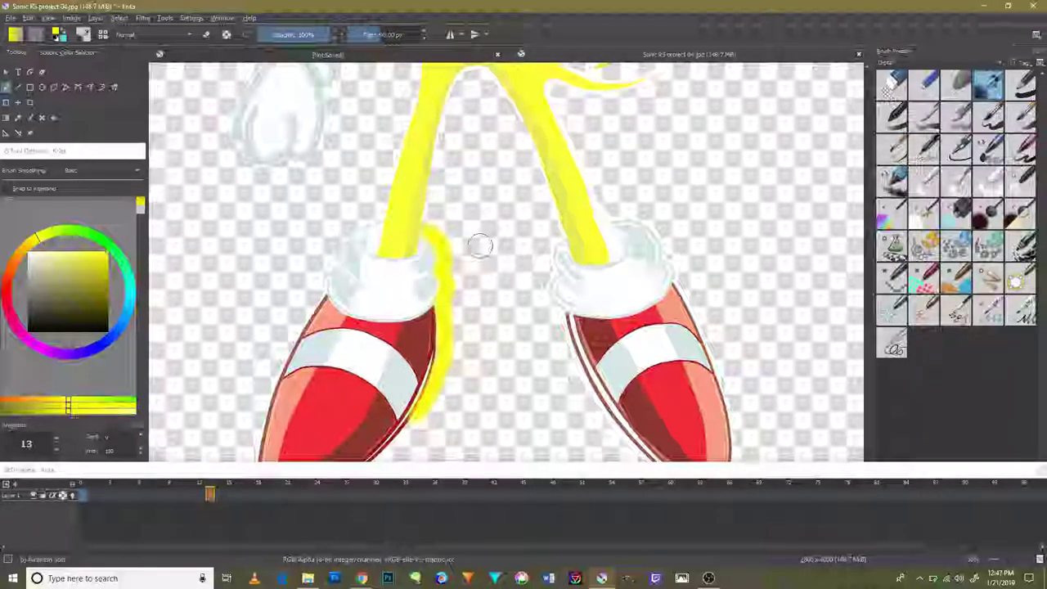
pyautogui.scroll(3, 470, 278)
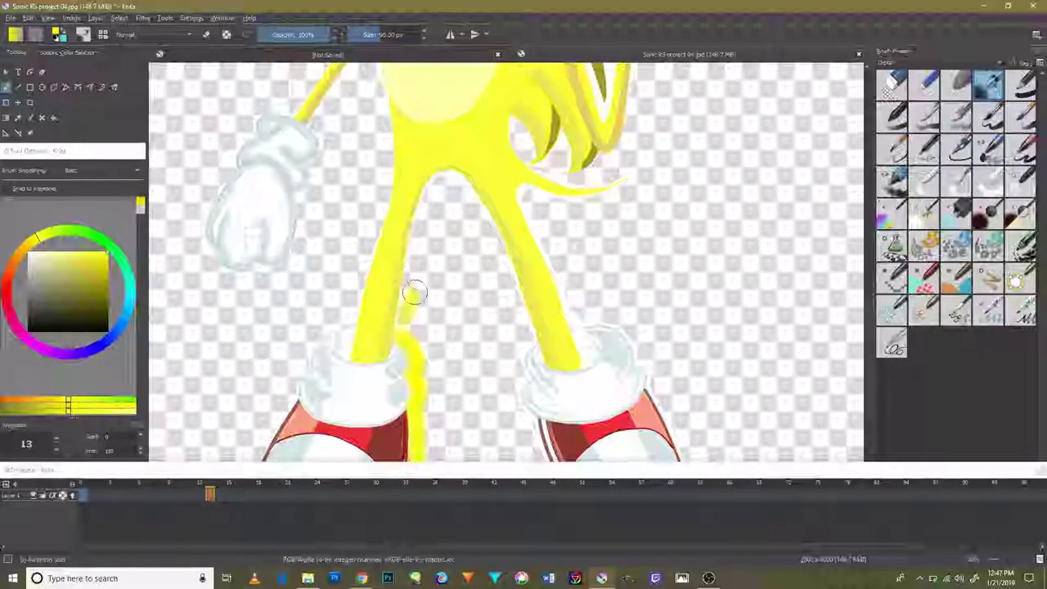
pyautogui.hotkey('ctrl', 'z')
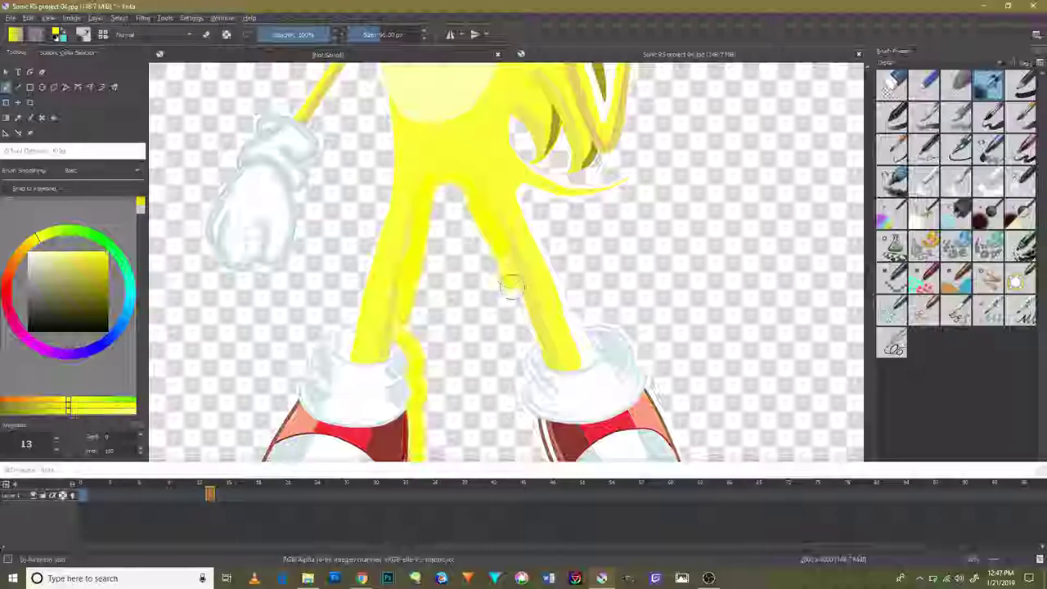
pyautogui.scroll(1, 514, 366)
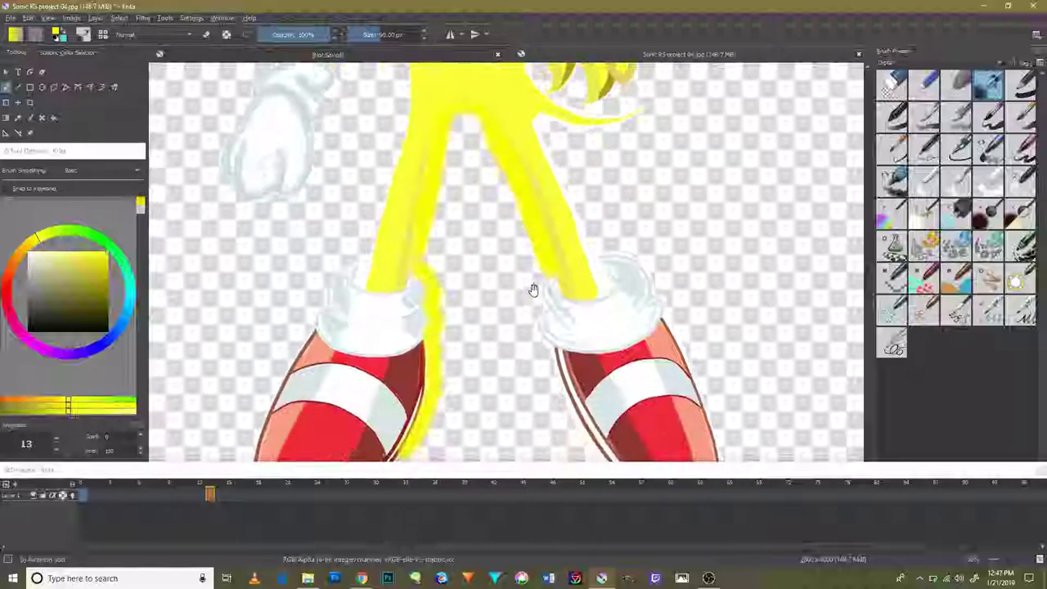
# Step: Add yellow glow along the right leg's left side and around the right shoe up to the sock
pyautogui.moveTo(546, 274)
pyautogui.mouseDown()
pyautogui.moveTo(554, 352)
pyautogui.moveTo(525, 320)
pyautogui.moveTo(528, 305)
pyautogui.mouseUp()
pyautogui.scroll(-2, 535, 311)
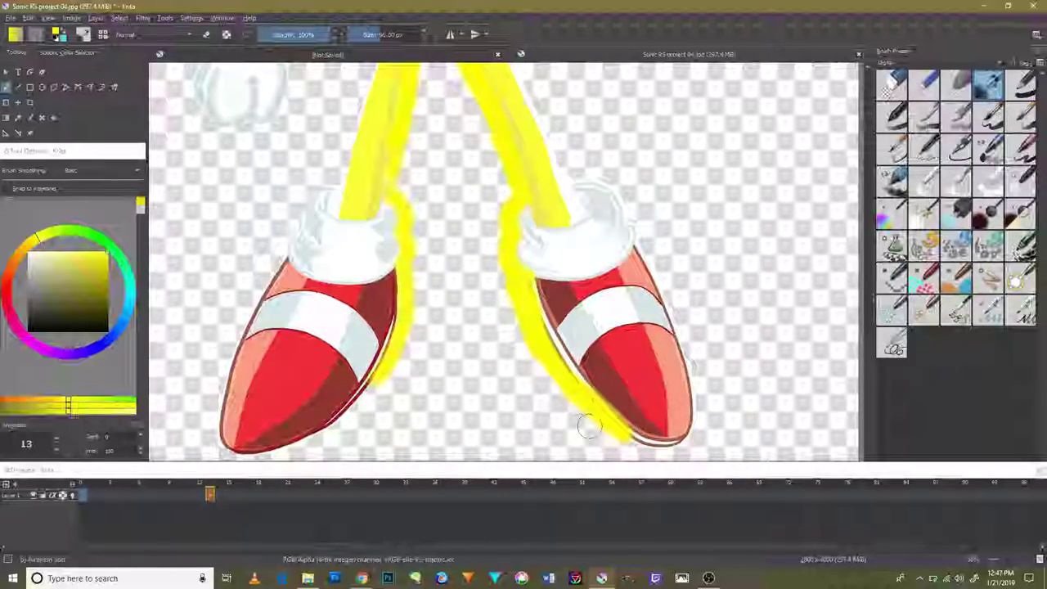
pyautogui.scroll(-2, 589, 425)
pyautogui.moveTo(679, 363)
pyautogui.mouseDown()
pyautogui.moveTo(630, 378)
pyautogui.moveTo(665, 282)
pyautogui.mouseUp()
pyautogui.scroll(2, 692, 287)
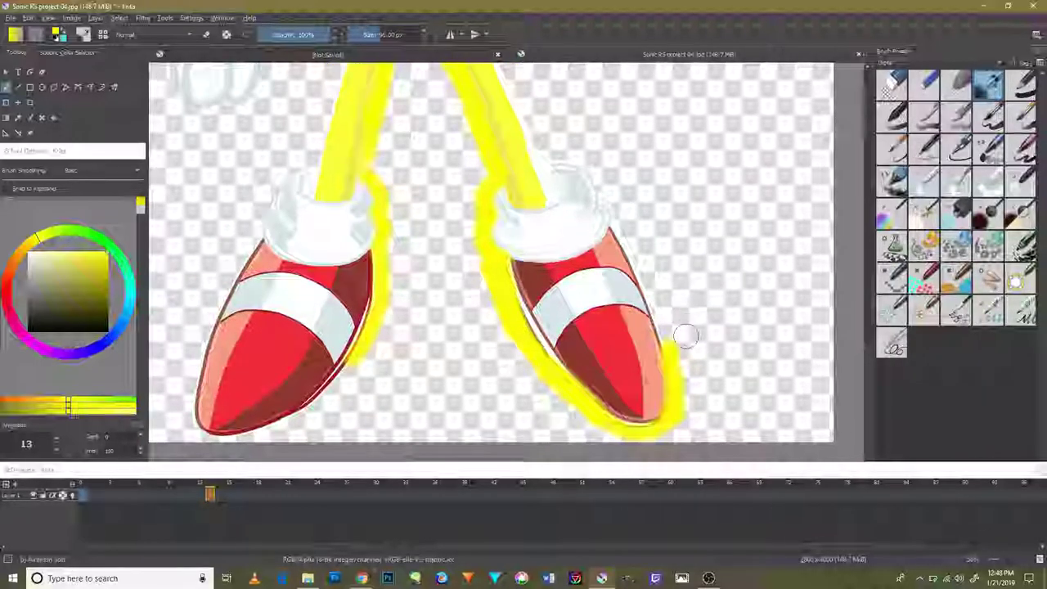
pyautogui.moveTo(685, 335); pyautogui.dragTo(657, 278)
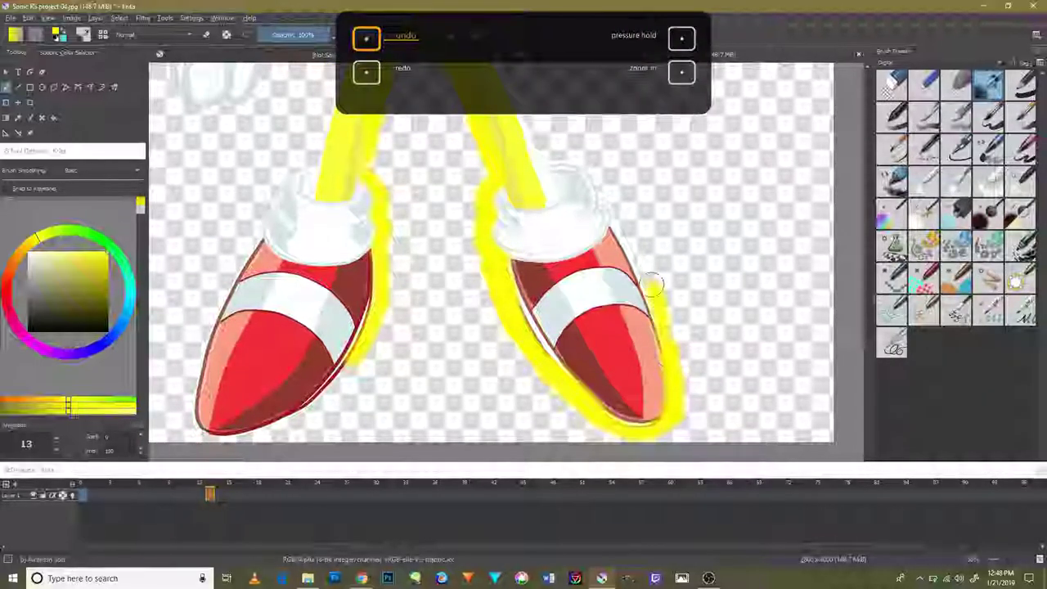
pyautogui.moveTo(637, 245); pyautogui.dragTo(582, 157)
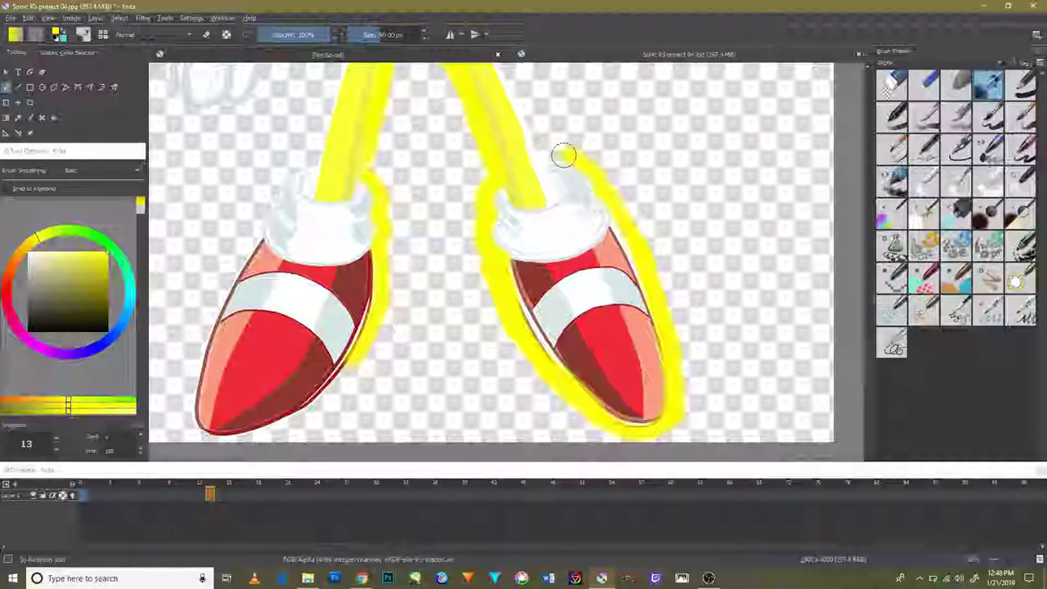
# Step: Extend the glow along the right leg up to the hair strand, covering its dark outline
pyautogui.scroll(4, 603, 205)
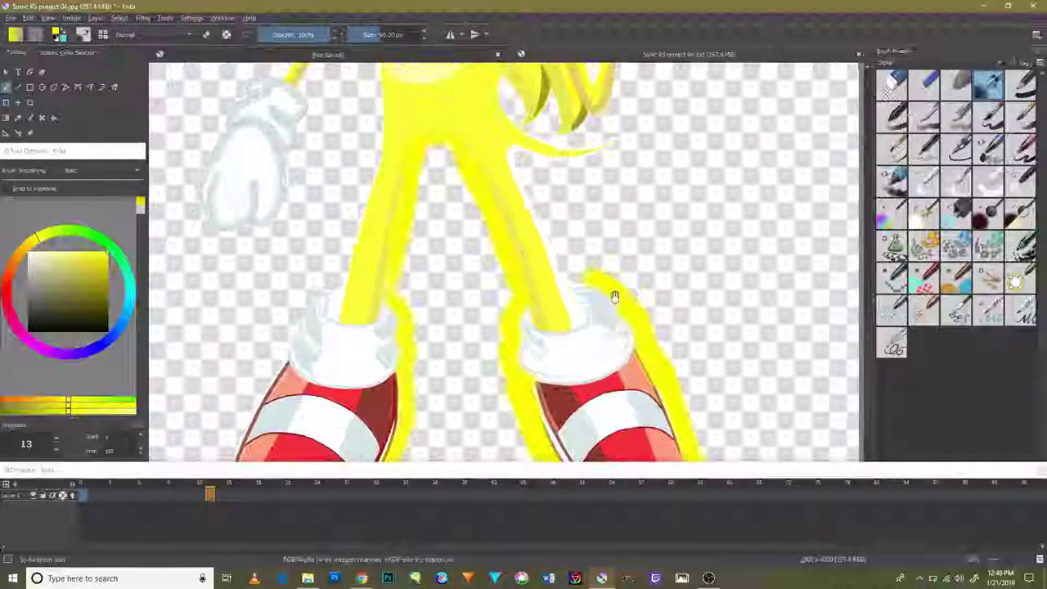
pyautogui.moveTo(589, 281); pyautogui.dragTo(549, 199)
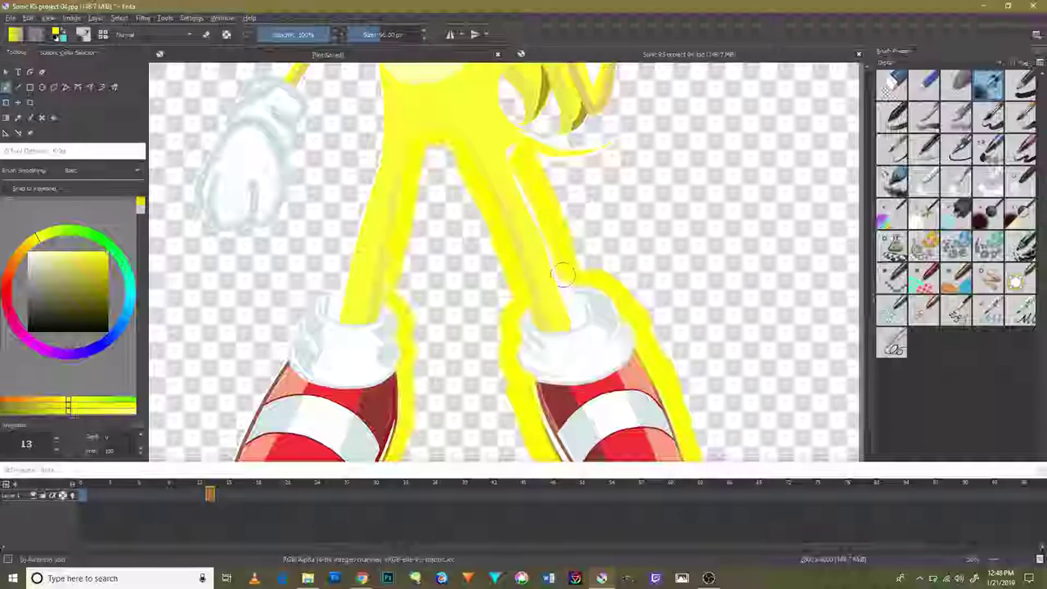
pyautogui.moveTo(565, 262)
pyautogui.mouseDown()
pyautogui.moveTo(522, 154)
pyautogui.moveTo(605, 159)
pyautogui.mouseUp()
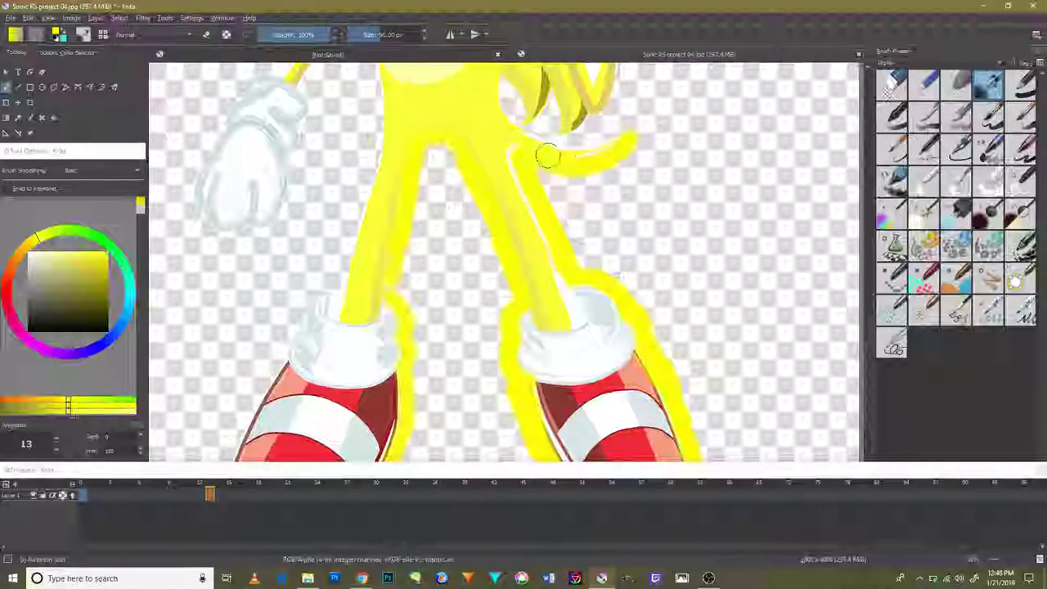
pyautogui.moveTo(540, 128); pyautogui.dragTo(609, 148)
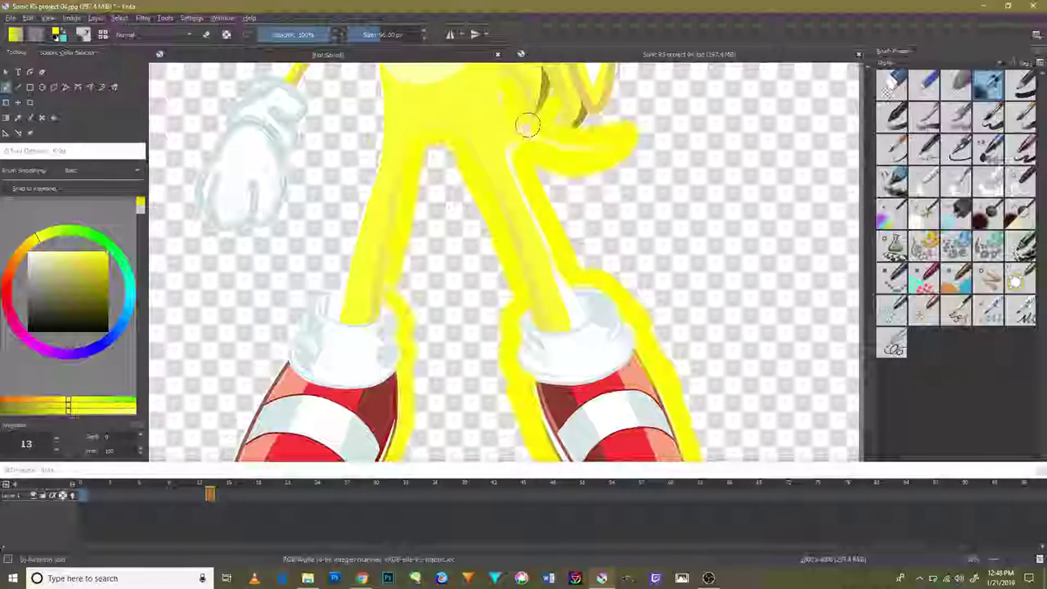
pyautogui.scroll(3, 540, 163)
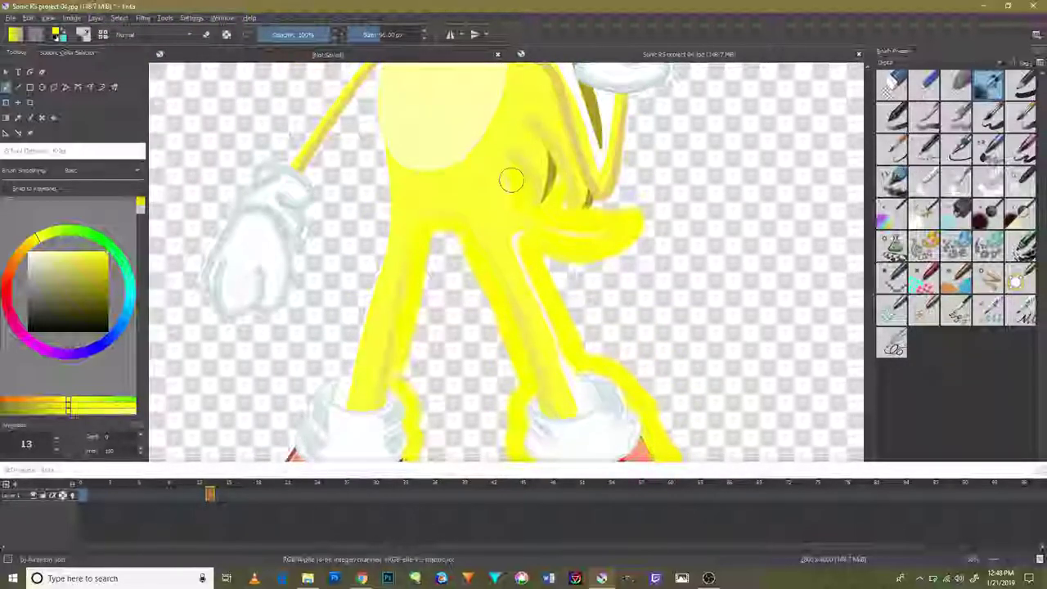
# Step: Paint yellow glow around the raised glove's lower right, along the arm, and across the glove's top
pyautogui.moveTo(592, 218)
pyautogui.mouseDown()
pyautogui.moveTo(615, 192)
pyautogui.moveTo(636, 106)
pyautogui.mouseUp()
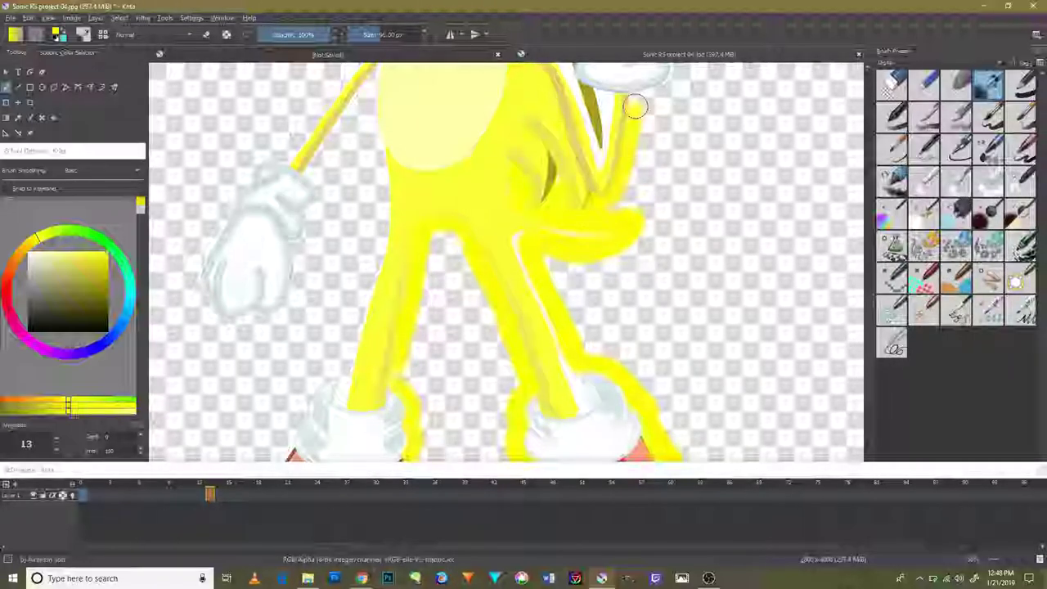
pyautogui.moveTo(665, 235); pyautogui.dragTo(661, 374)
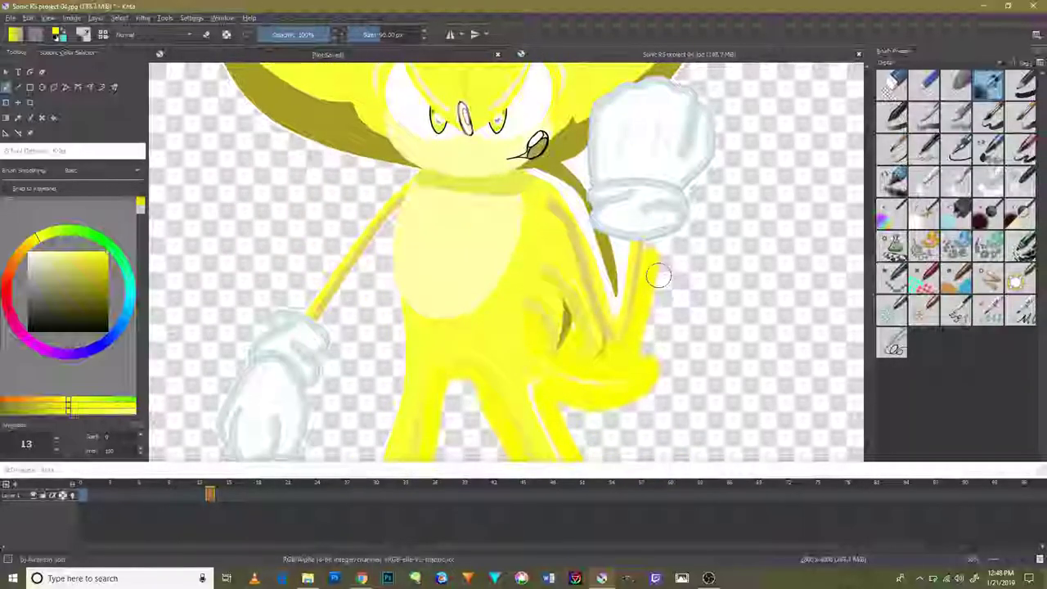
pyautogui.moveTo(692, 221); pyautogui.dragTo(665, 252)
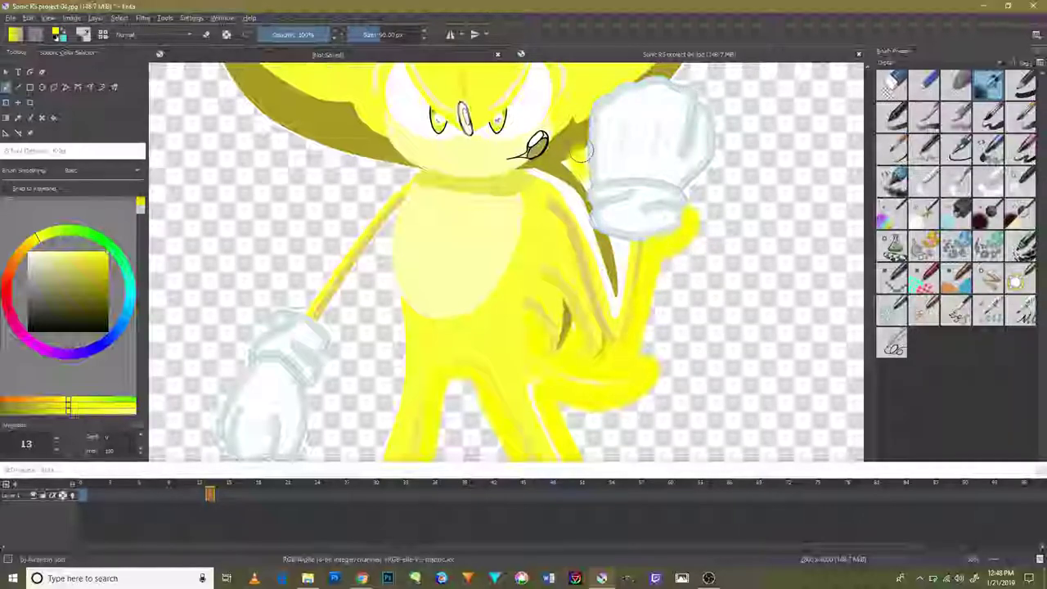
pyautogui.moveTo(581, 155); pyautogui.dragTo(609, 270)
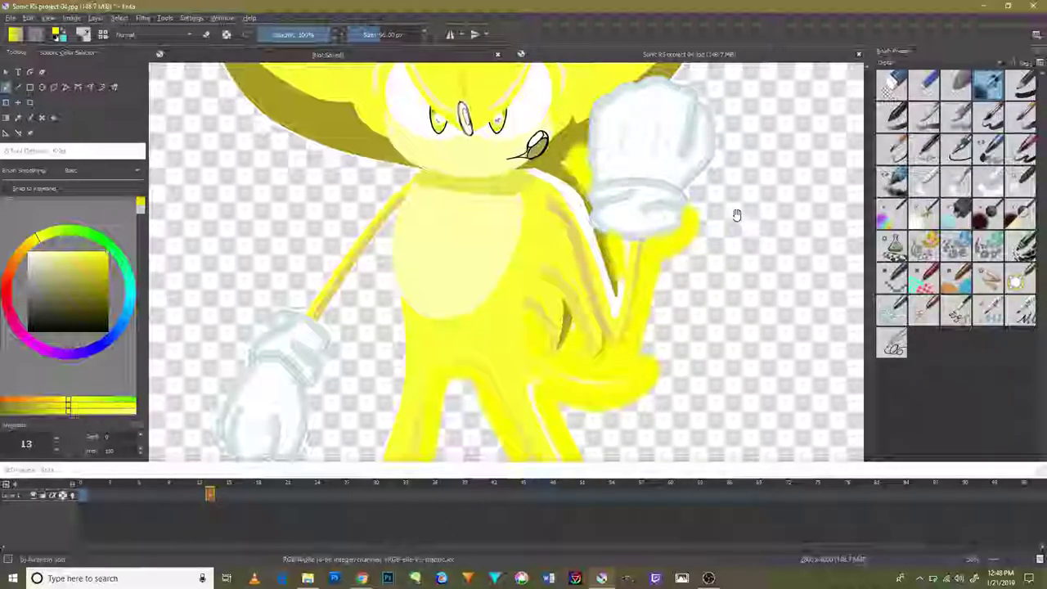
pyautogui.moveTo(736, 215); pyautogui.dragTo(715, 313)
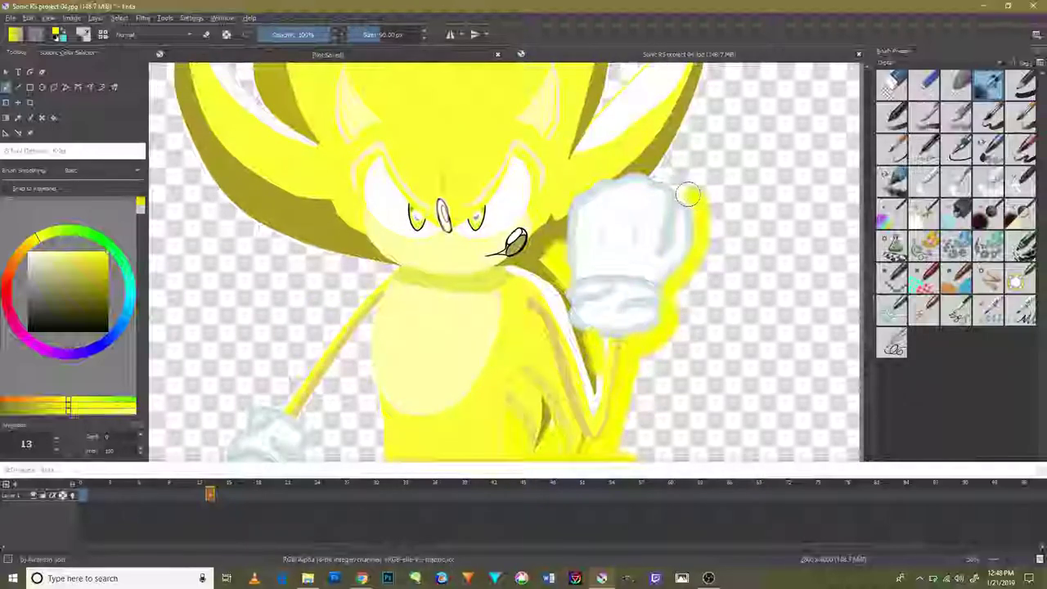
pyautogui.moveTo(688, 194)
pyautogui.mouseDown()
pyautogui.moveTo(642, 167)
pyautogui.moveTo(588, 188)
pyautogui.mouseUp()
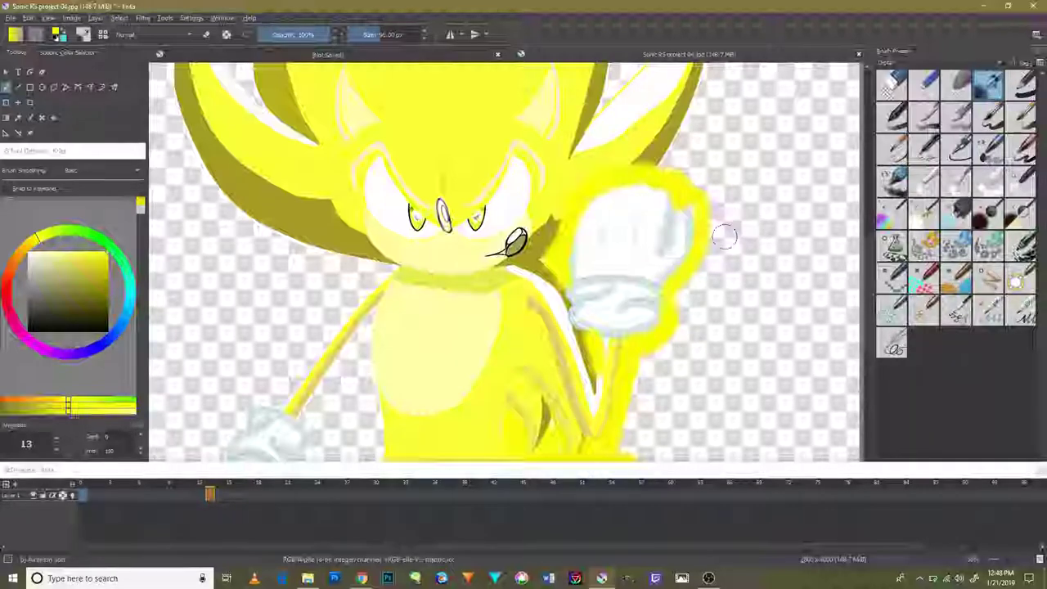
# Step: Thicken the glow on the upper-right quill's edge, returning to Krita via the taskbar
pyautogui.moveTo(739, 162); pyautogui.dragTo(719, 261)
pyautogui.moveTo(686, 191); pyautogui.dragTo(696, 79)
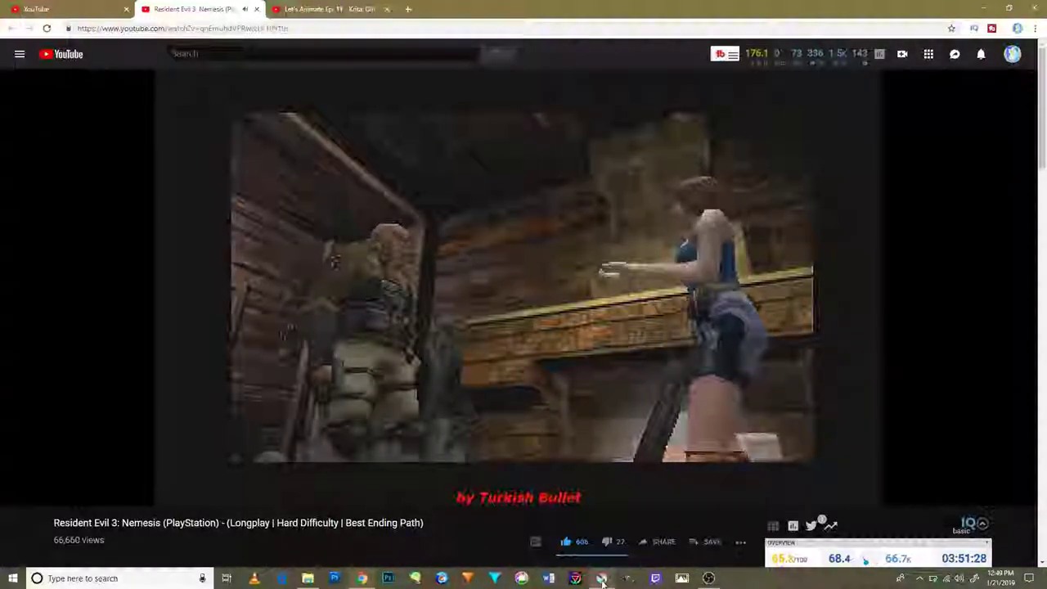
pyautogui.click(654, 577)
pyautogui.moveTo(733, 332); pyautogui.dragTo(720, 378)
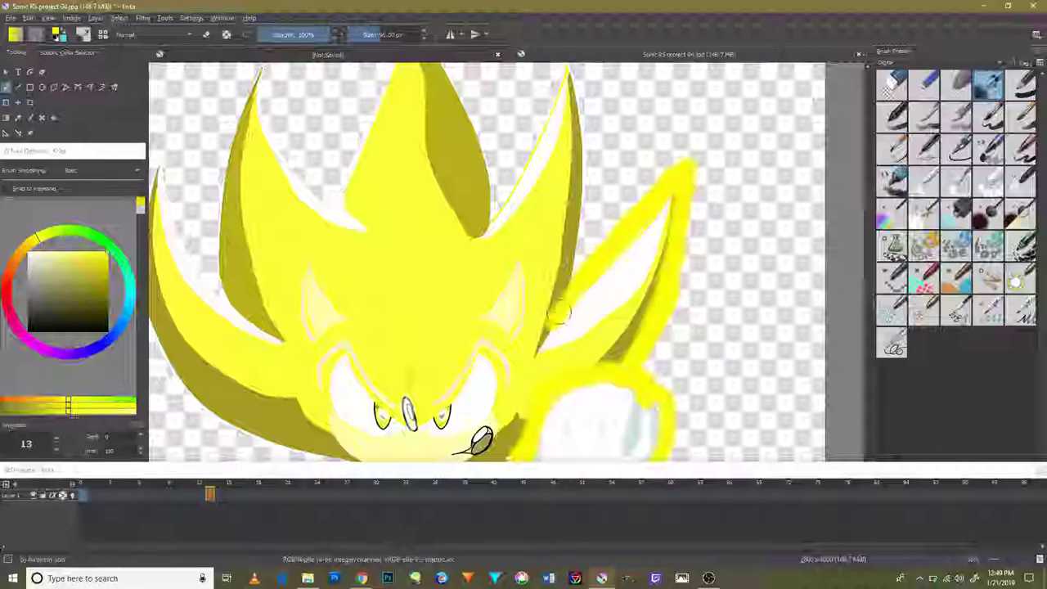
# Step: Paint yellow into the white gaps between the right head spikes and up to the spike tip
pyautogui.moveTo(559, 312)
pyautogui.mouseDown()
pyautogui.moveTo(592, 222)
pyautogui.moveTo(594, 163)
pyautogui.moveTo(587, 214)
pyautogui.mouseUp()
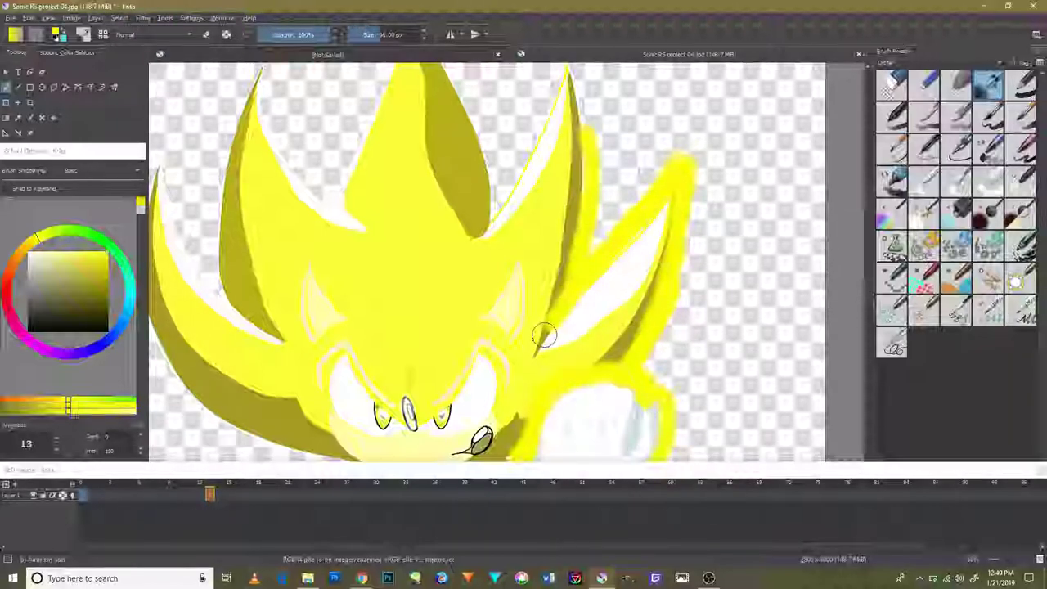
pyautogui.moveTo(604, 162); pyautogui.dragTo(582, 277)
pyautogui.moveTo(559, 153); pyautogui.dragTo(586, 211)
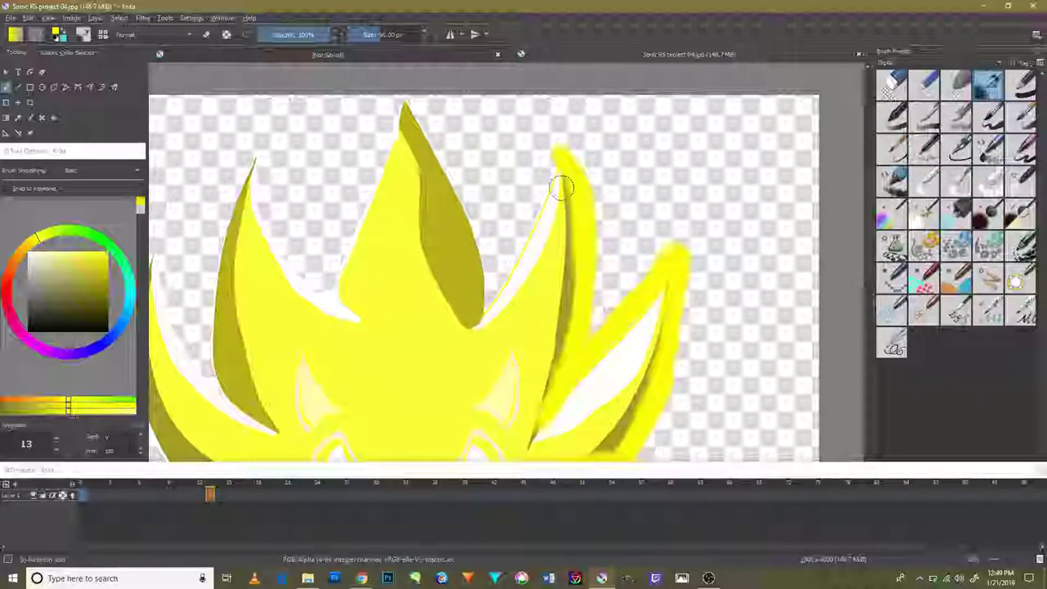
pyautogui.moveTo(525, 223); pyautogui.dragTo(547, 163)
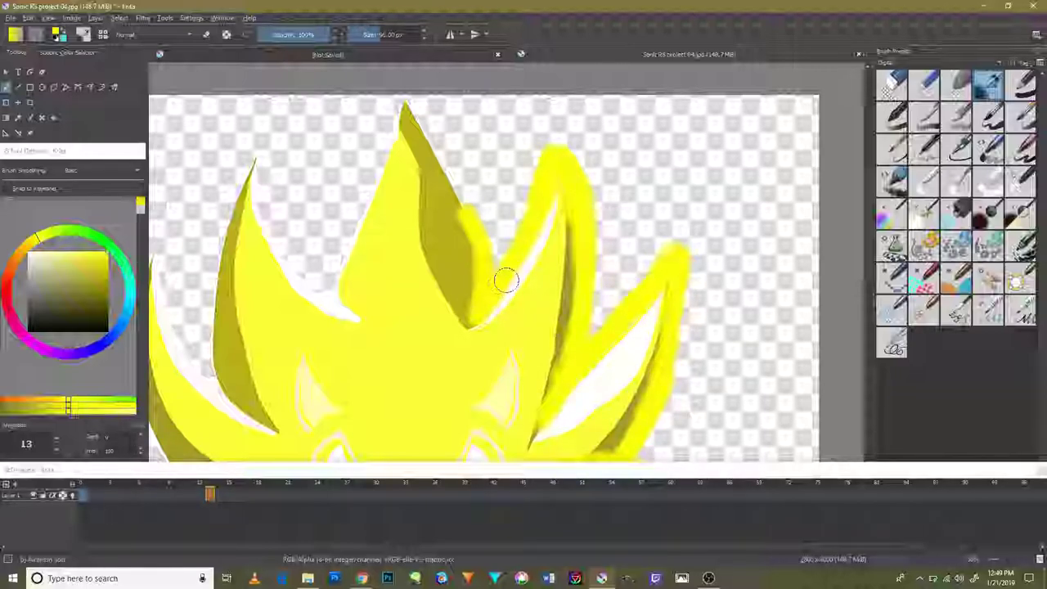
# Step: Widen the glow on the big spike's upper-left edge, redoing strokes that went wrong
pyautogui.scroll(2, 535, 281)
pyautogui.scroll(-5, 535, 281)
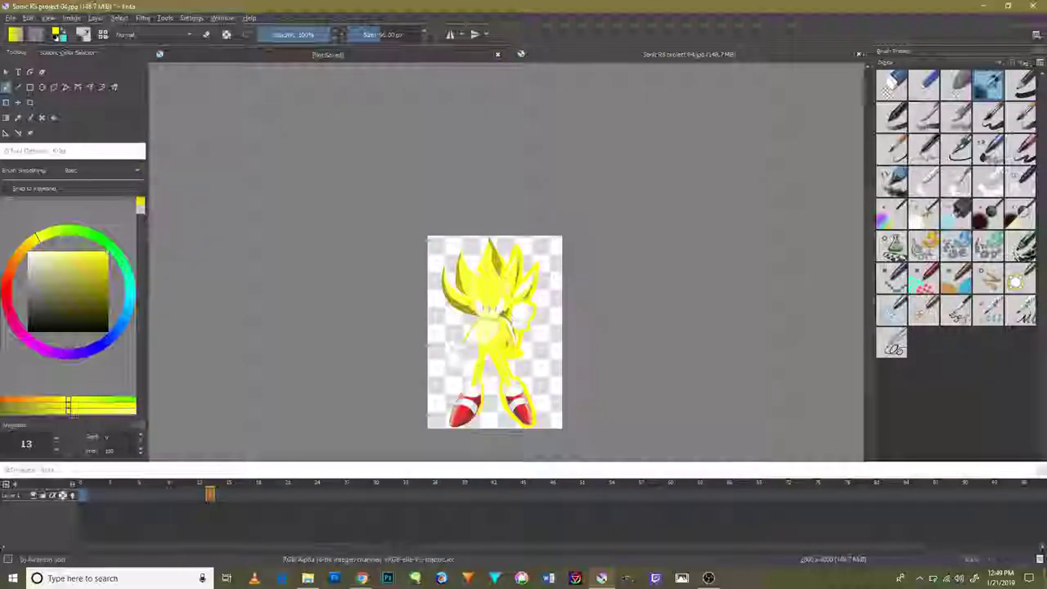
pyautogui.scroll(3, 583, 337)
pyautogui.scroll(2, 584, 337)
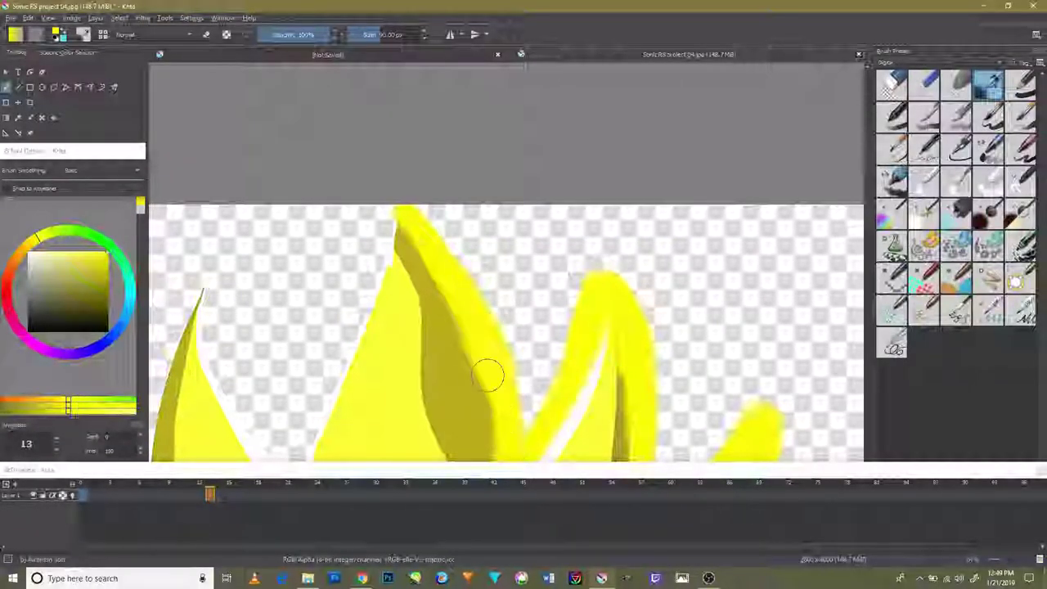
pyautogui.moveTo(363, 287)
pyautogui.mouseDown()
pyautogui.moveTo(398, 218)
pyautogui.moveTo(344, 340)
pyautogui.mouseUp()
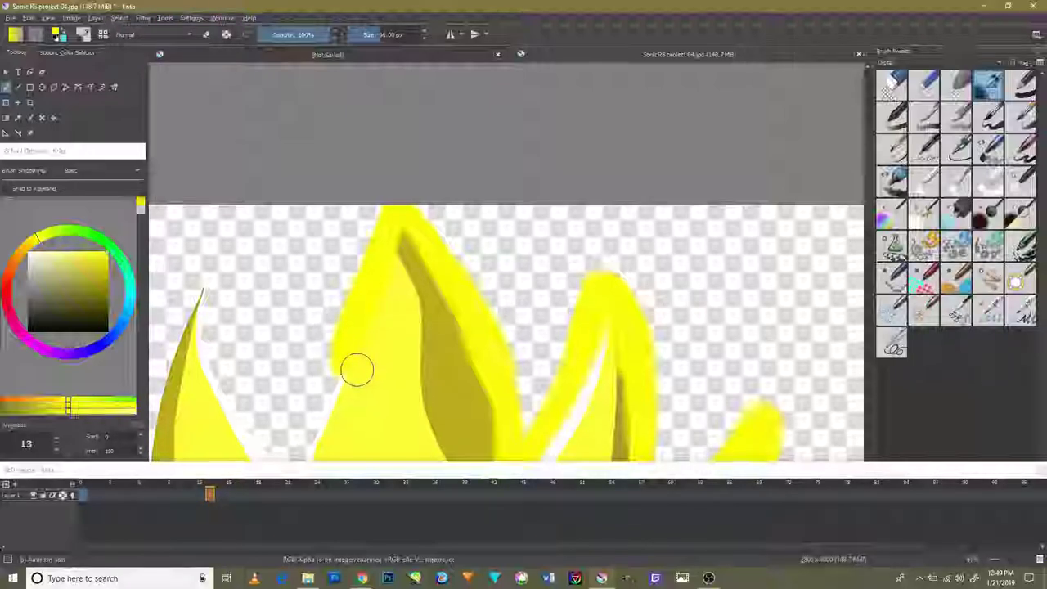
pyautogui.moveTo(355, 368); pyautogui.dragTo(497, 218)
pyautogui.hotkey('ctrl', 'z')
pyautogui.moveTo(444, 248); pyautogui.dragTo(449, 225)
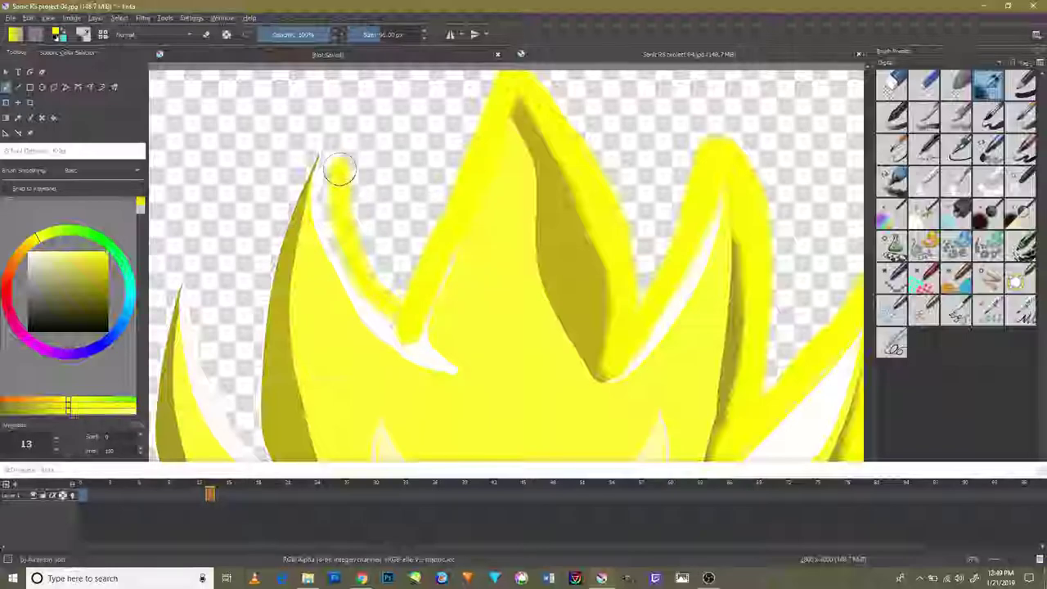
pyautogui.hotkey('ctrl', 'z')
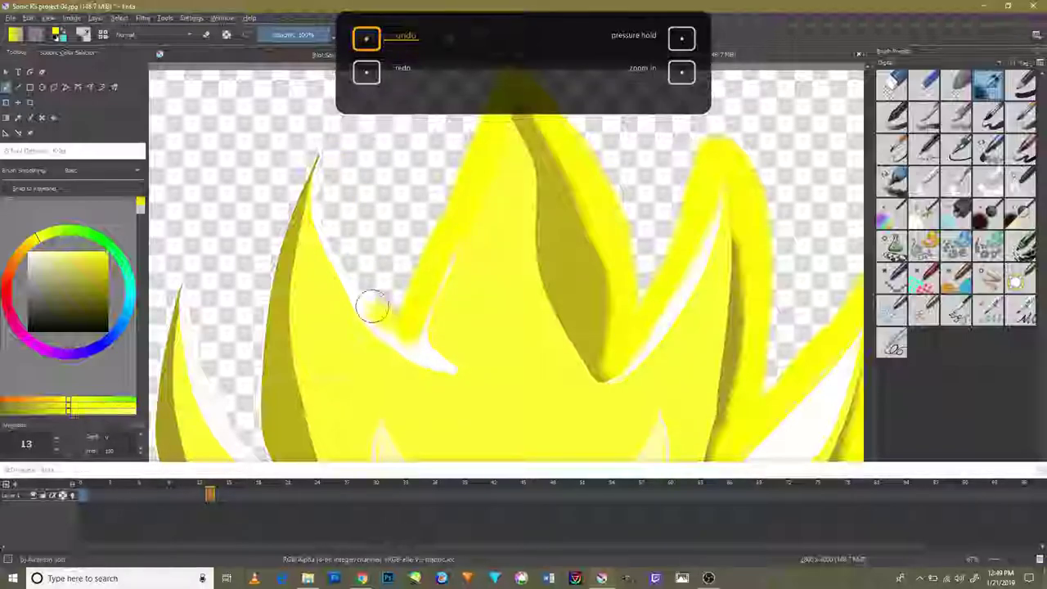
# Step: Reshape and widen the glow along the left hair spike, extending it to the tip and downward
pyautogui.moveTo(304, 205); pyautogui.dragTo(327, 121)
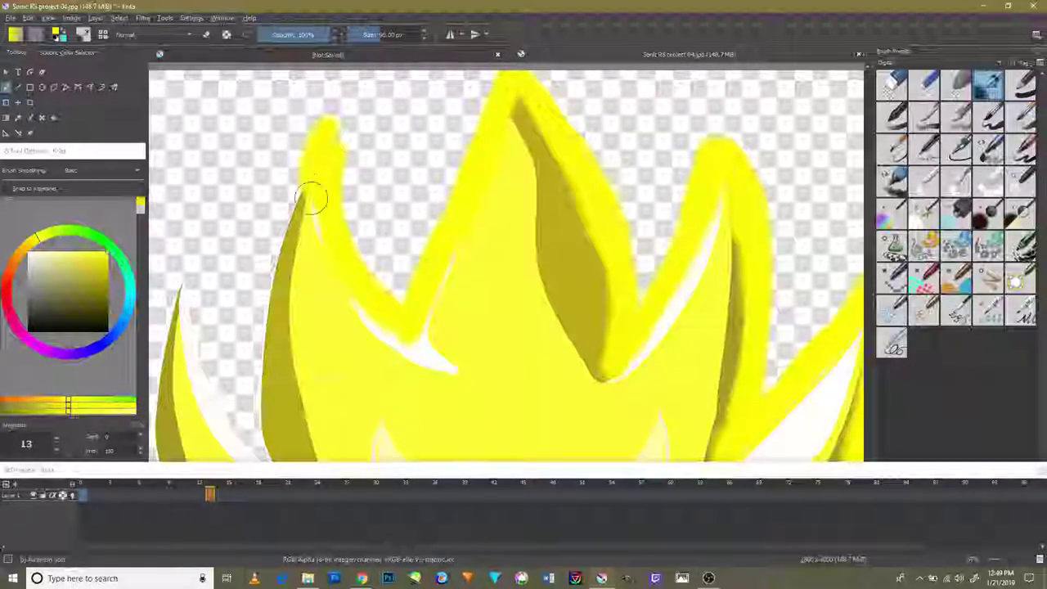
pyautogui.hotkey('ctrl', 'z')
pyautogui.moveTo(397, 320); pyautogui.dragTo(334, 164)
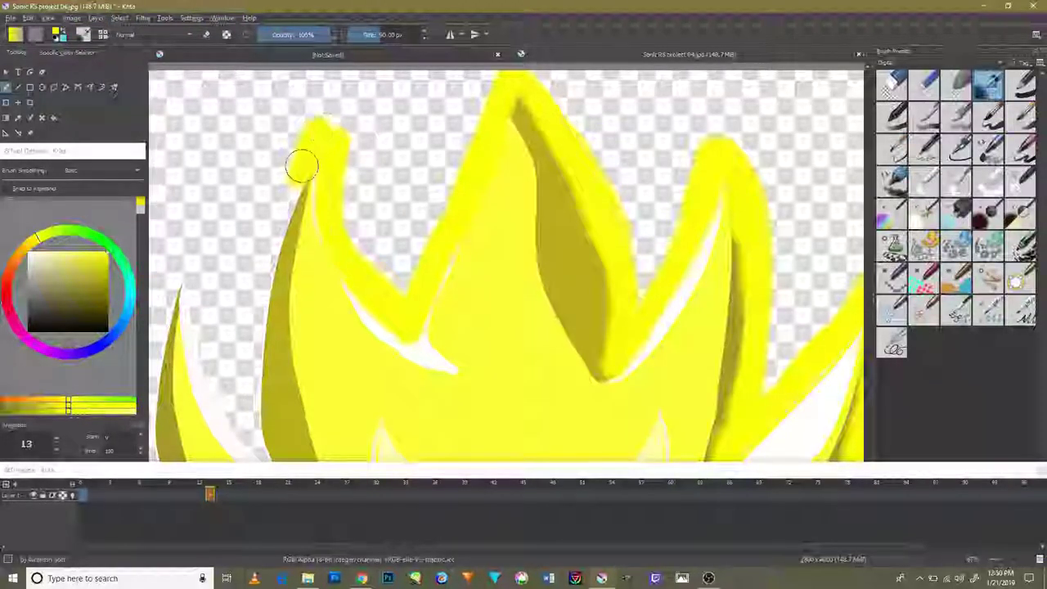
pyautogui.moveTo(303, 163); pyautogui.dragTo(239, 331)
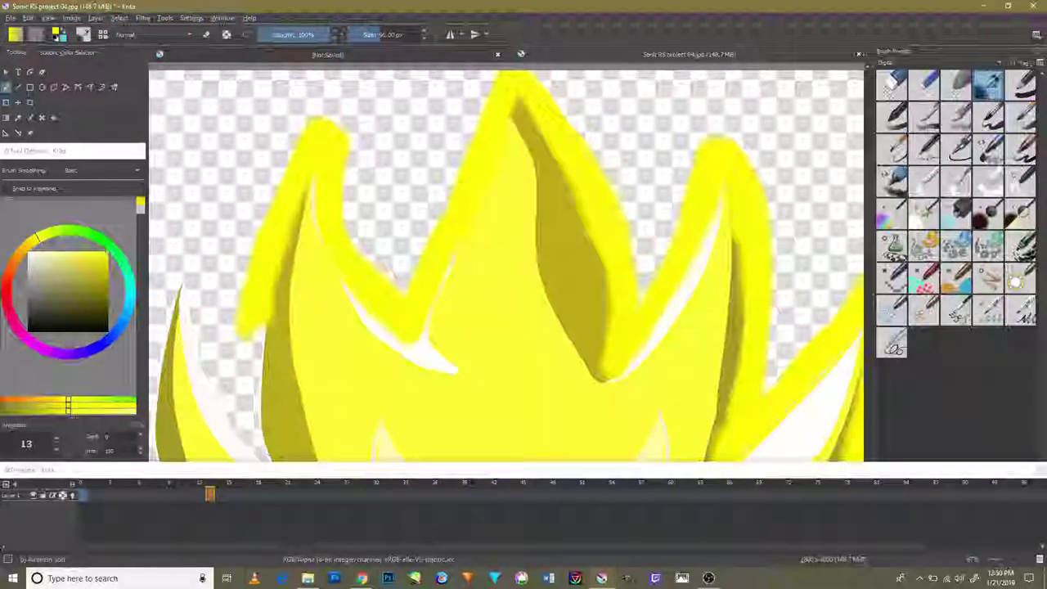
pyautogui.moveTo(295, 401); pyautogui.dragTo(262, 297)
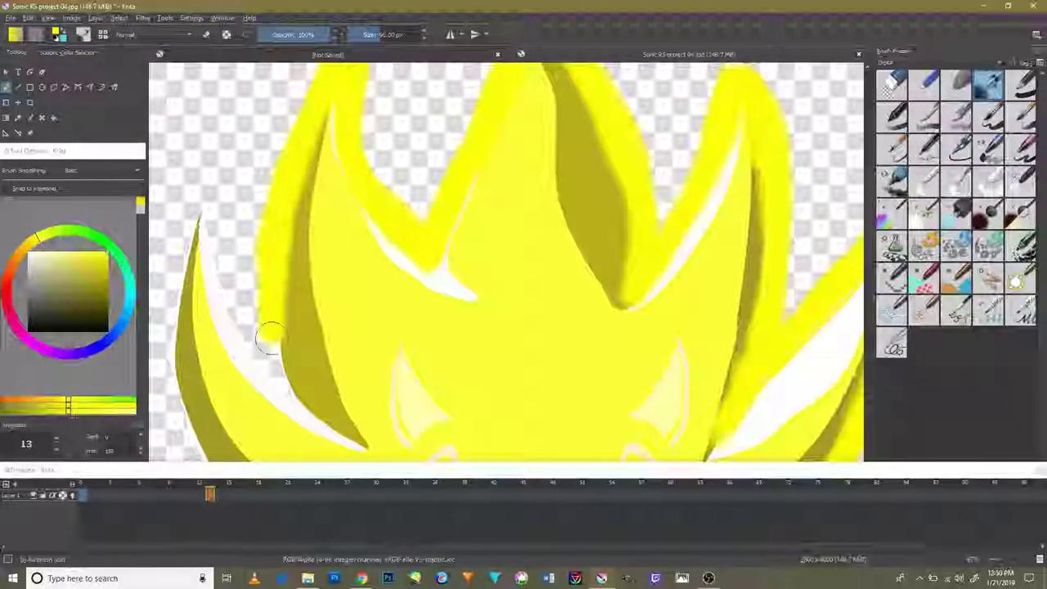
pyautogui.moveTo(303, 411); pyautogui.dragTo(326, 433)
pyautogui.moveTo(248, 330); pyautogui.dragTo(281, 366)
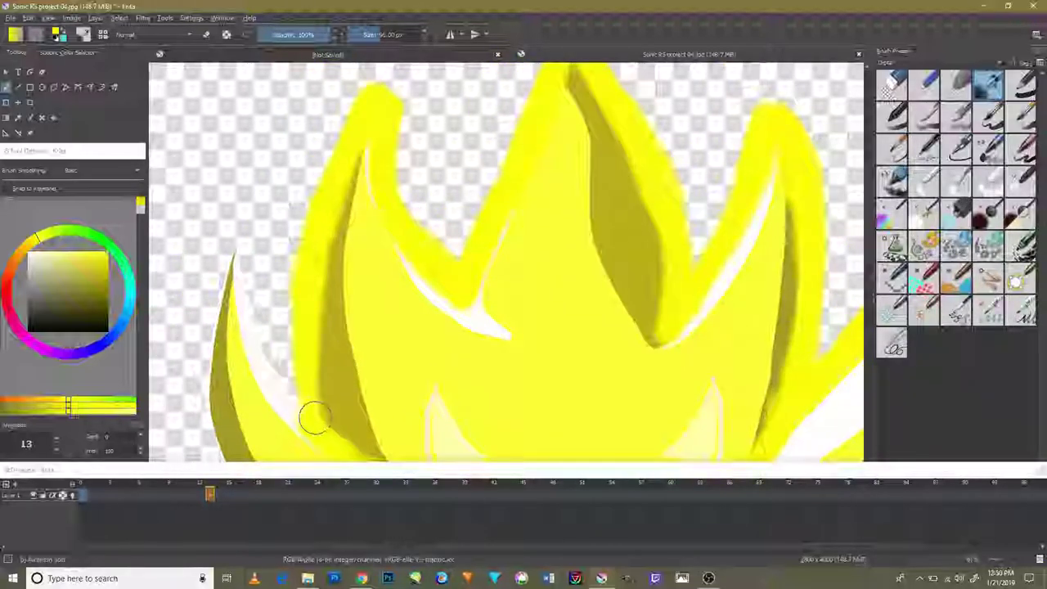
pyautogui.moveTo(250, 246); pyautogui.dragTo(270, 333)
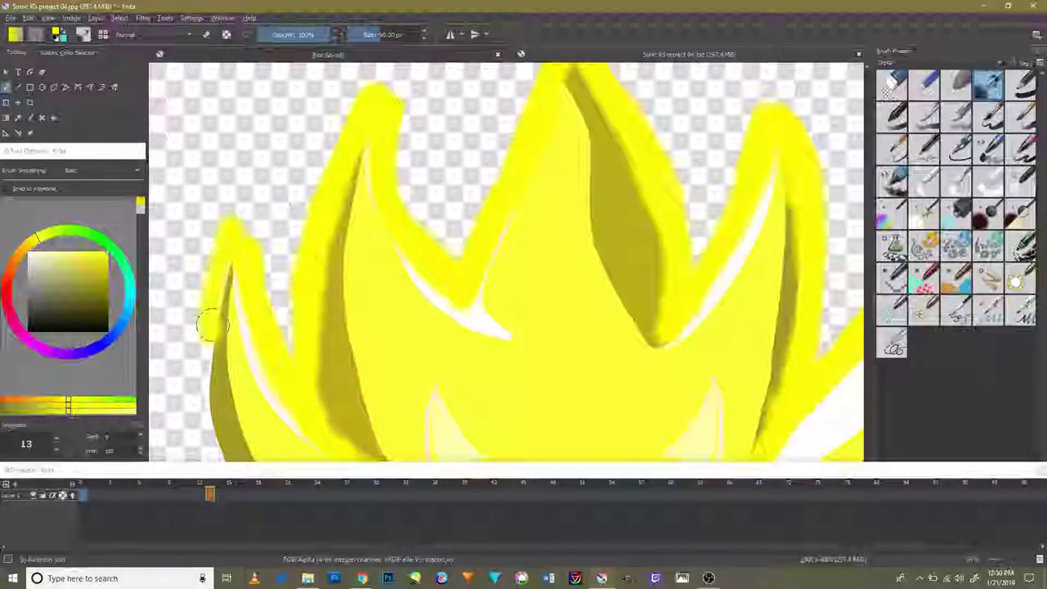
# Step: Retry the glow further down the left spike, undo two strokes, and brighten its edge
pyautogui.scroll(5, 368, 351)
pyautogui.scroll(-3, 368, 352)
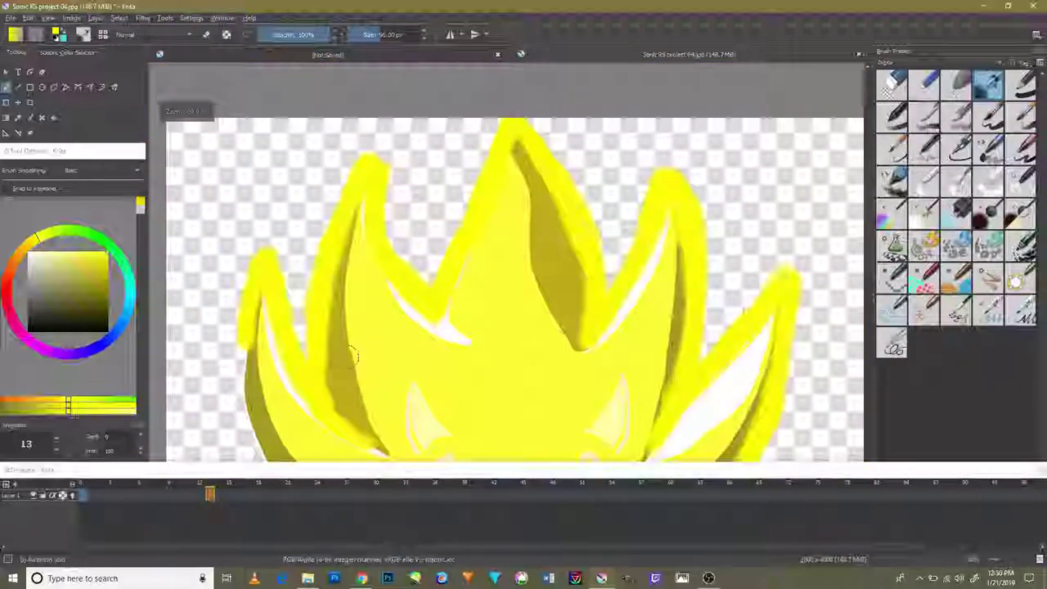
pyautogui.scroll(-2, 369, 352)
pyautogui.scroll(3, 374, 315)
pyautogui.scroll(2, 381, 283)
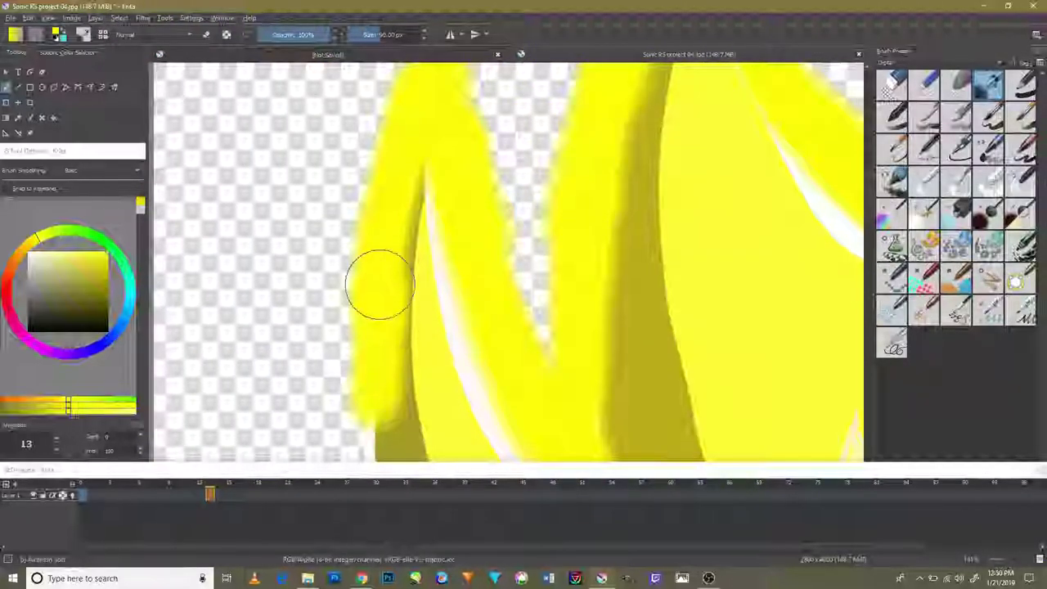
pyautogui.moveTo(379, 285)
pyautogui.mouseDown()
pyautogui.moveTo(369, 365)
pyautogui.moveTo(354, 237)
pyautogui.mouseUp()
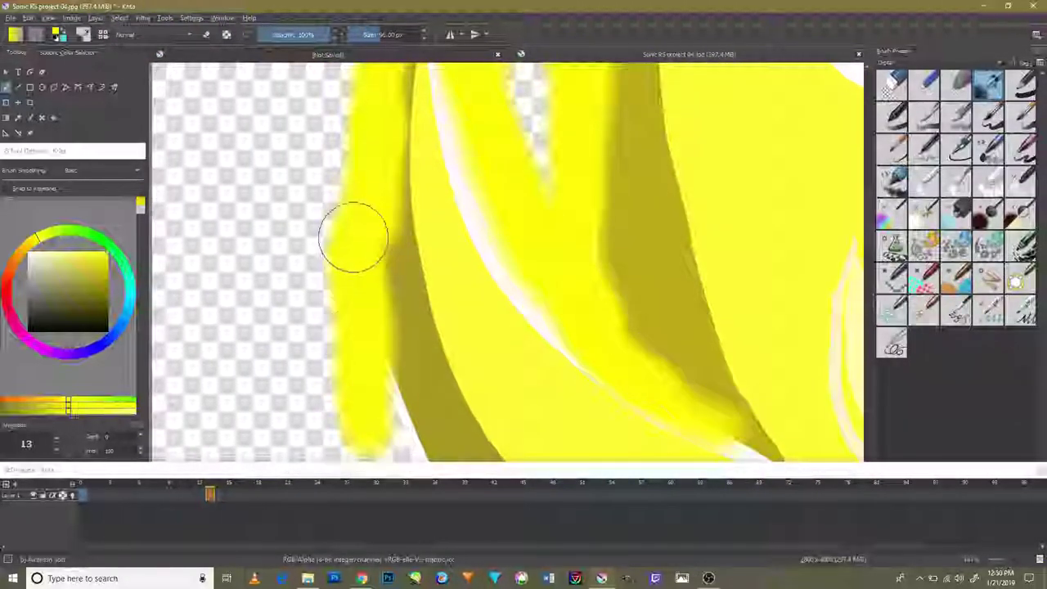
pyautogui.hotkey('ctrl', 'z')
pyautogui.hotkey('ctrl', 'z')
pyautogui.hotkey('ctrl', 'z')
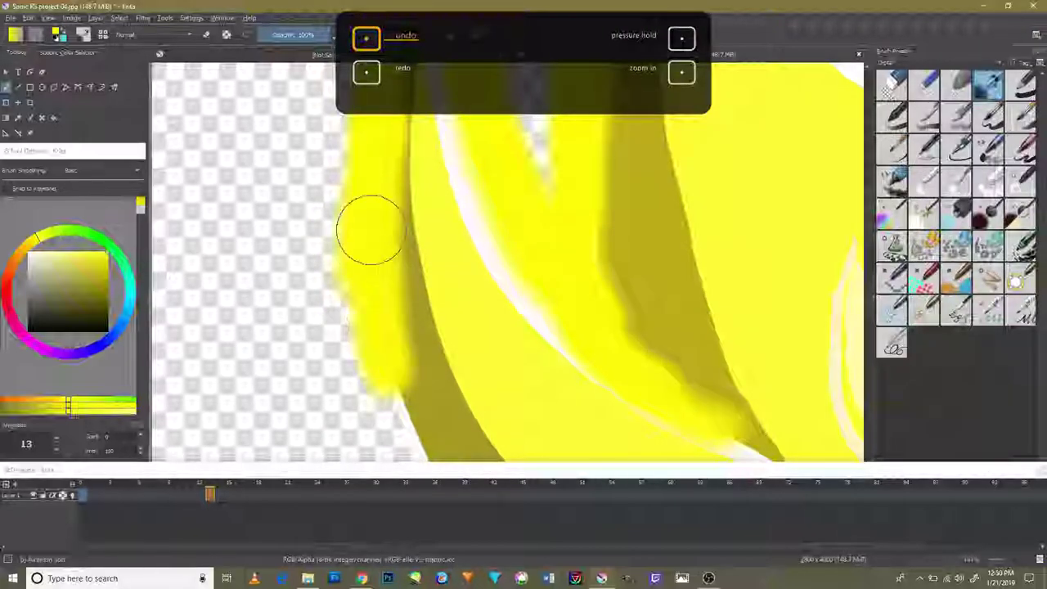
pyautogui.hotkey('ctrl', 'z')
pyautogui.scroll(-6, 352, 352)
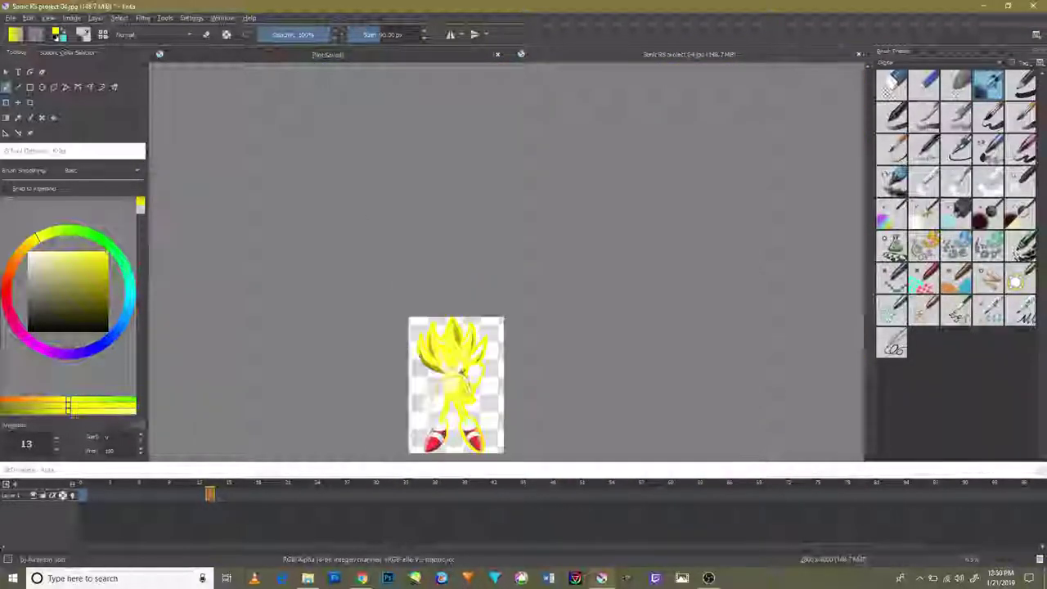
pyautogui.scroll(6, 442, 329)
pyautogui.scroll(3, 442, 329)
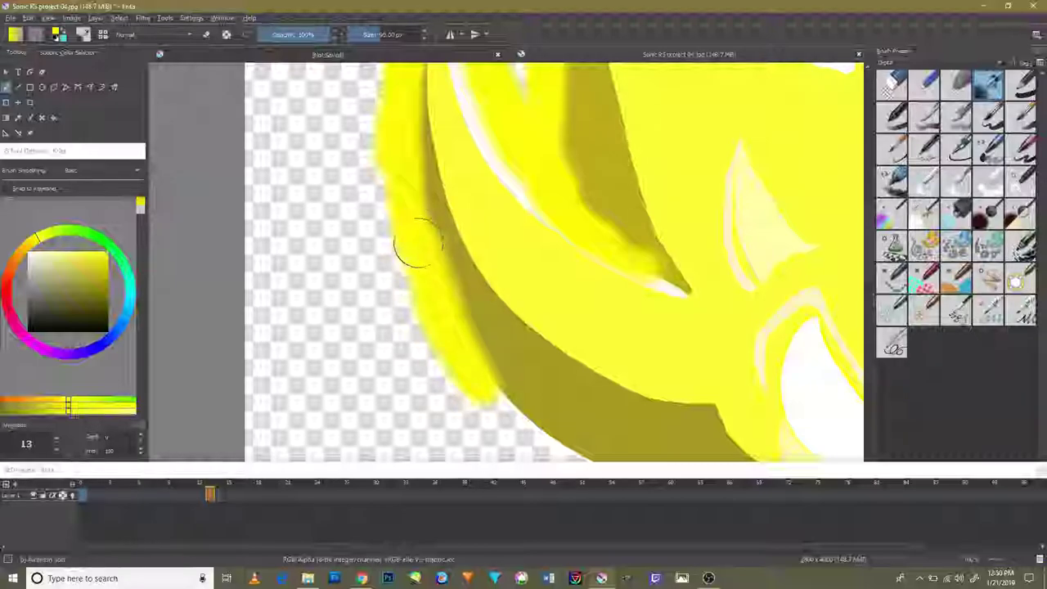
pyautogui.moveTo(469, 361); pyautogui.dragTo(424, 267)
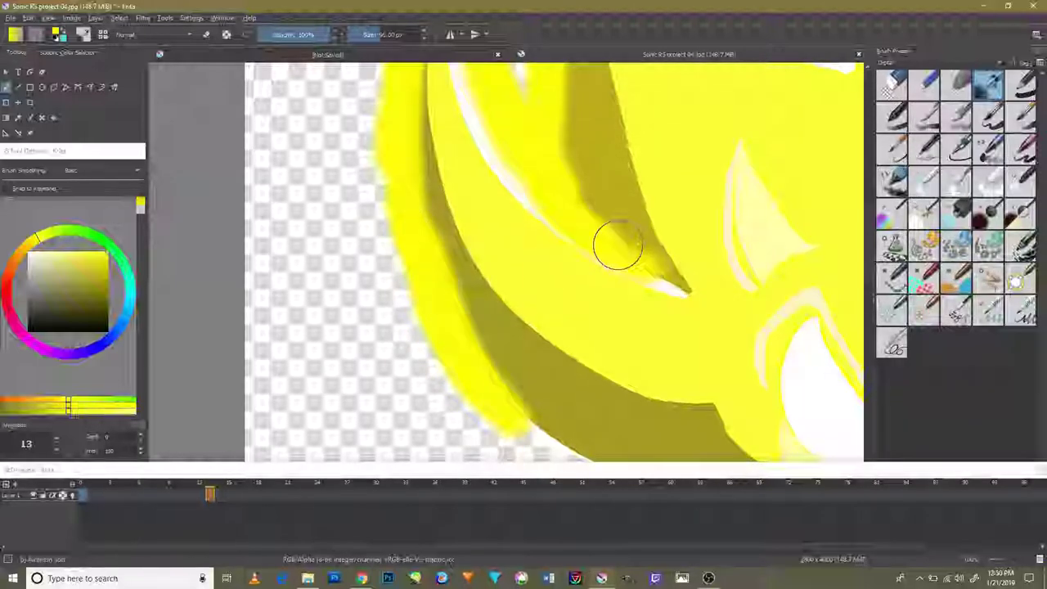
# Step: Extend the glow along the hair edge toward the eye and frame the lowered arm below the face
pyautogui.moveTo(636, 291); pyautogui.dragTo(558, 190)
pyautogui.moveTo(653, 398); pyautogui.dragTo(619, 354)
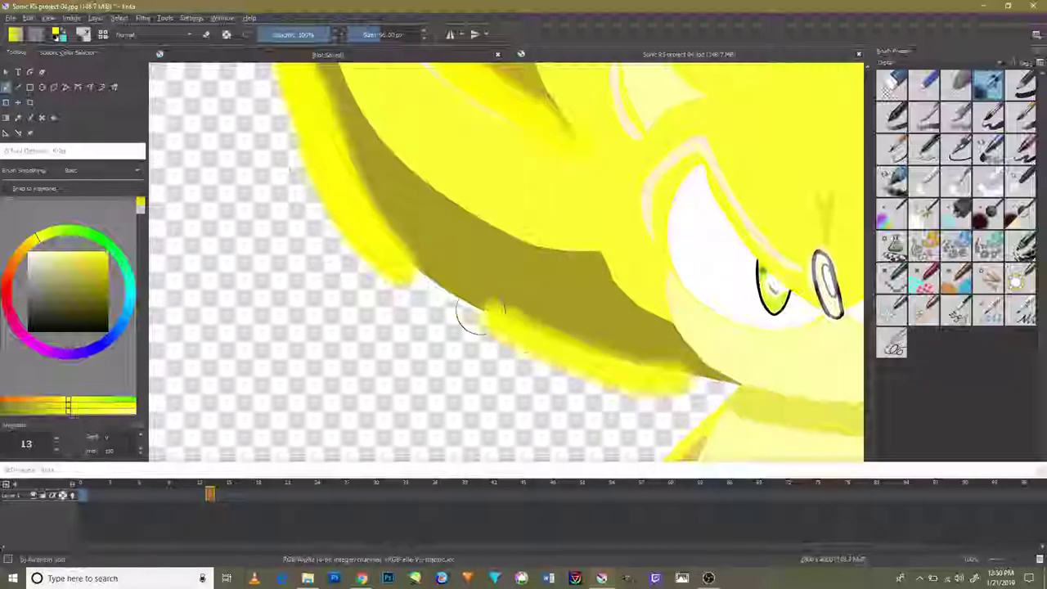
pyautogui.moveTo(481, 314); pyautogui.dragTo(426, 285)
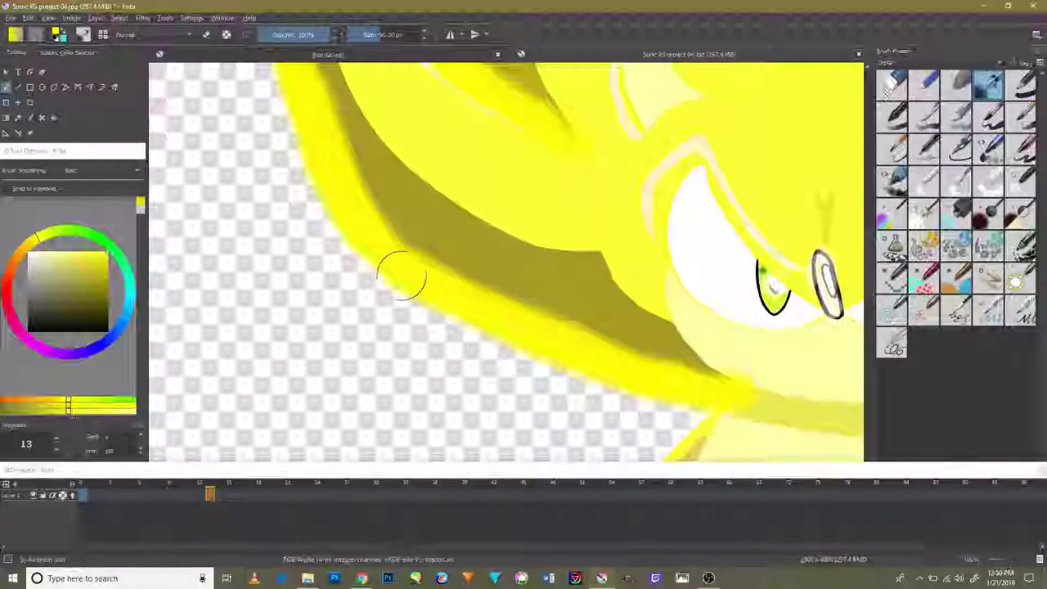
pyautogui.scroll(-2, 568, 378)
pyautogui.scroll(-5, 603, 346)
pyautogui.scroll(5, 603, 327)
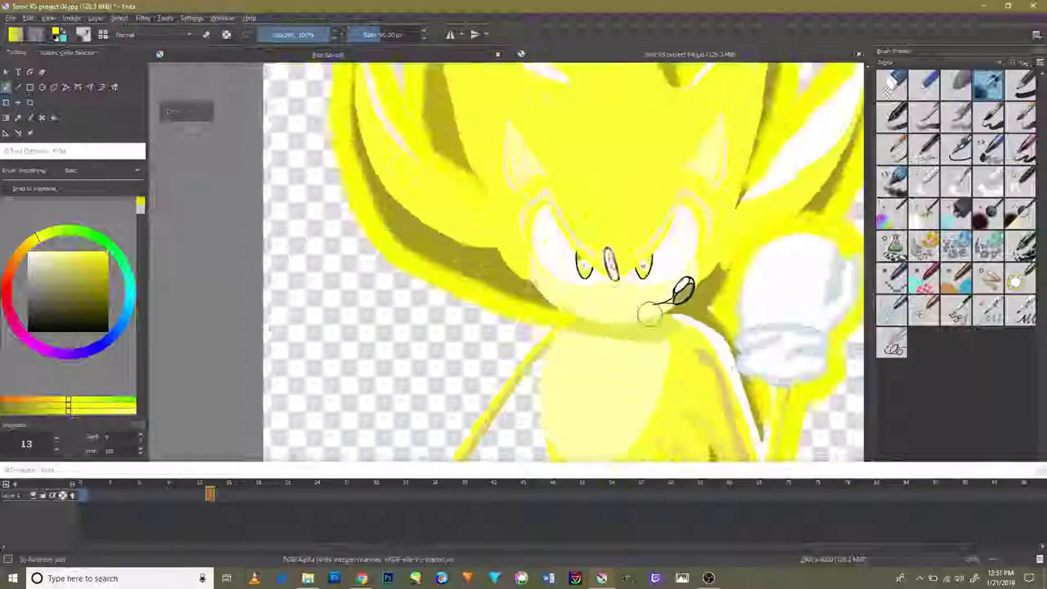
pyautogui.scroll(2, 520, 347)
pyautogui.scroll(-1, 519, 348)
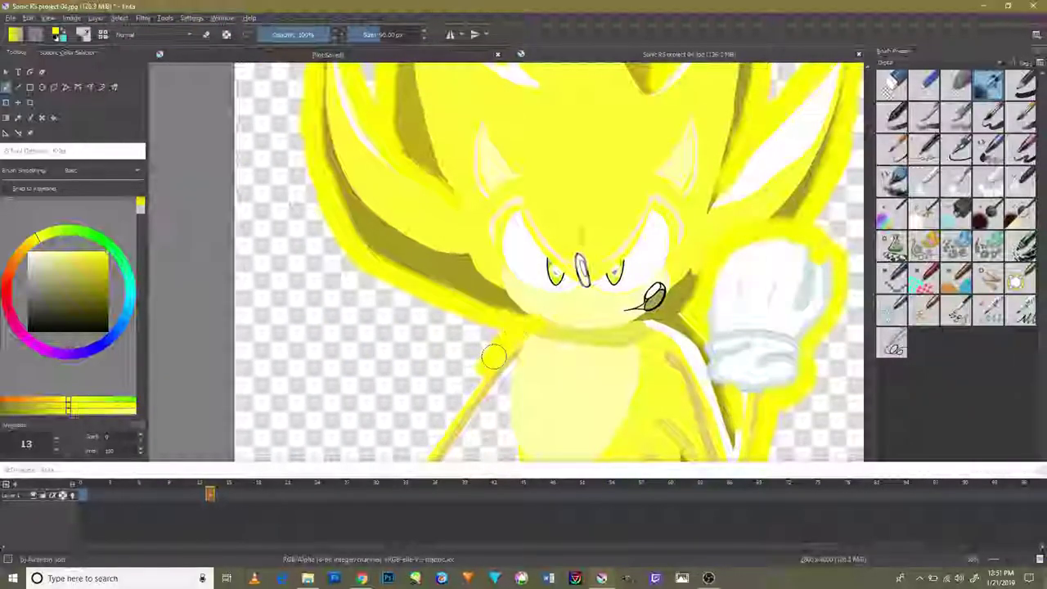
pyautogui.moveTo(505, 343); pyautogui.dragTo(655, 191)
pyautogui.scroll(-2, 571, 281)
pyautogui.scroll(5, 574, 283)
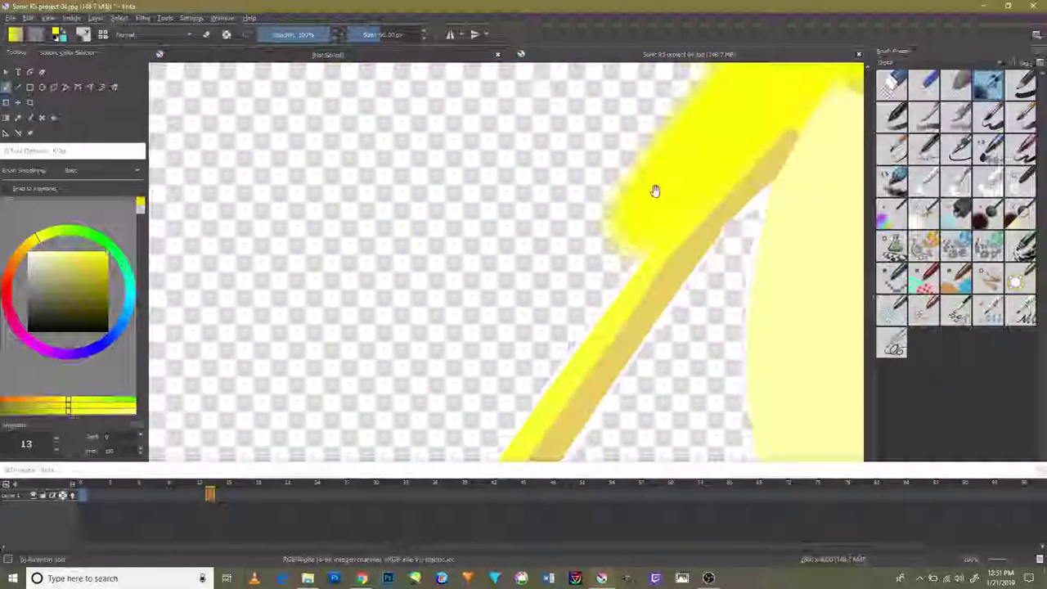
# Step: Paint yellow glow down the lowered arm's left edge, over the glove top and to its bottom
pyautogui.scroll(2, 556, 330)
pyautogui.scroll(-4, 565, 360)
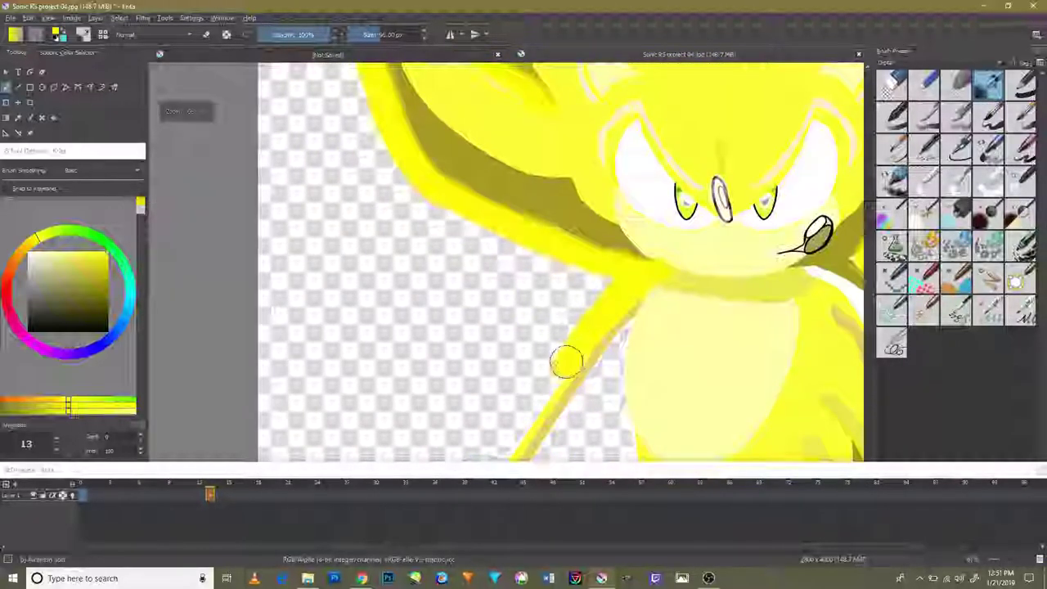
pyautogui.scroll(-1, 565, 366)
pyautogui.moveTo(563, 361)
pyautogui.mouseDown()
pyautogui.moveTo(631, 215)
pyautogui.moveTo(614, 221)
pyautogui.mouseUp()
pyautogui.scroll(-3, 622, 221)
pyautogui.scroll(5, 616, 222)
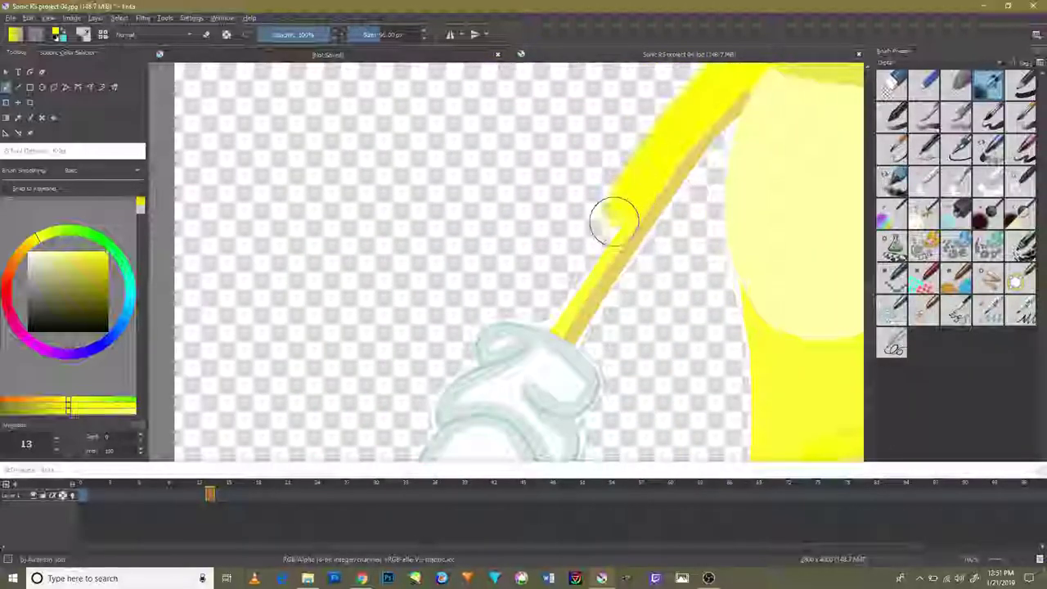
pyautogui.moveTo(541, 315)
pyautogui.mouseDown()
pyautogui.moveTo(587, 243)
pyautogui.moveTo(468, 334)
pyautogui.mouseUp()
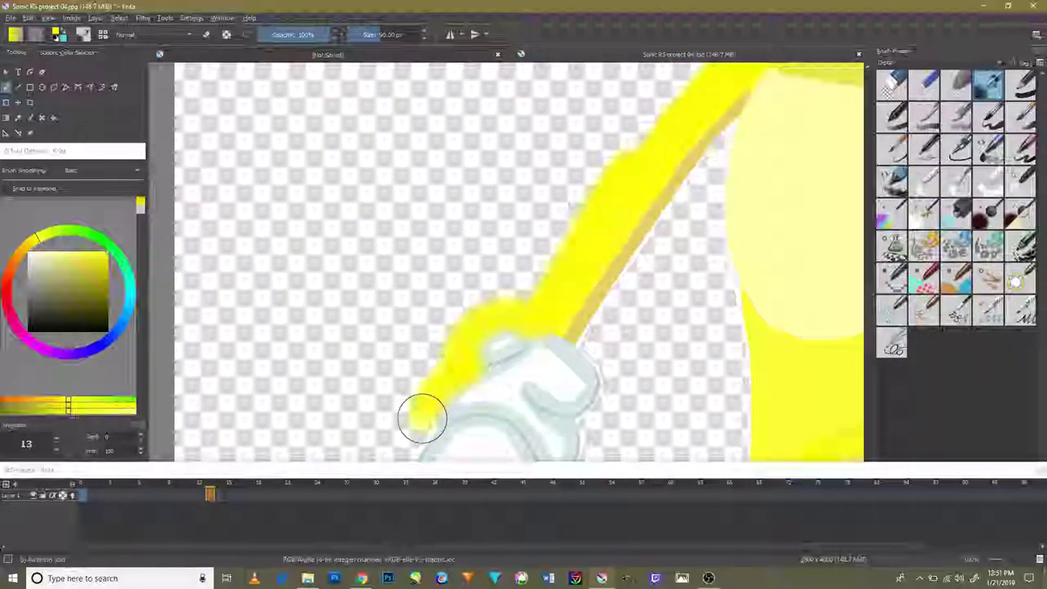
pyautogui.moveTo(608, 194)
pyautogui.mouseDown()
pyautogui.moveTo(664, 183)
pyautogui.moveTo(573, 297)
pyautogui.moveTo(555, 268)
pyautogui.mouseUp()
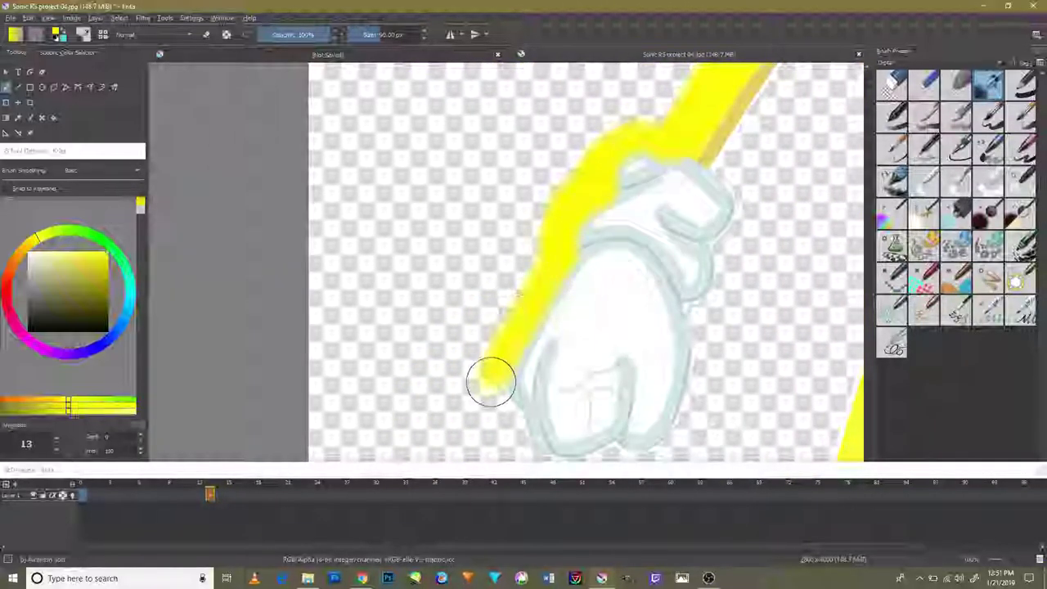
pyautogui.moveTo(516, 363)
pyautogui.mouseDown()
pyautogui.moveTo(515, 315)
pyautogui.moveTo(562, 373)
pyautogui.moveTo(580, 369)
pyautogui.moveTo(529, 303)
pyautogui.moveTo(648, 376)
pyautogui.mouseUp()
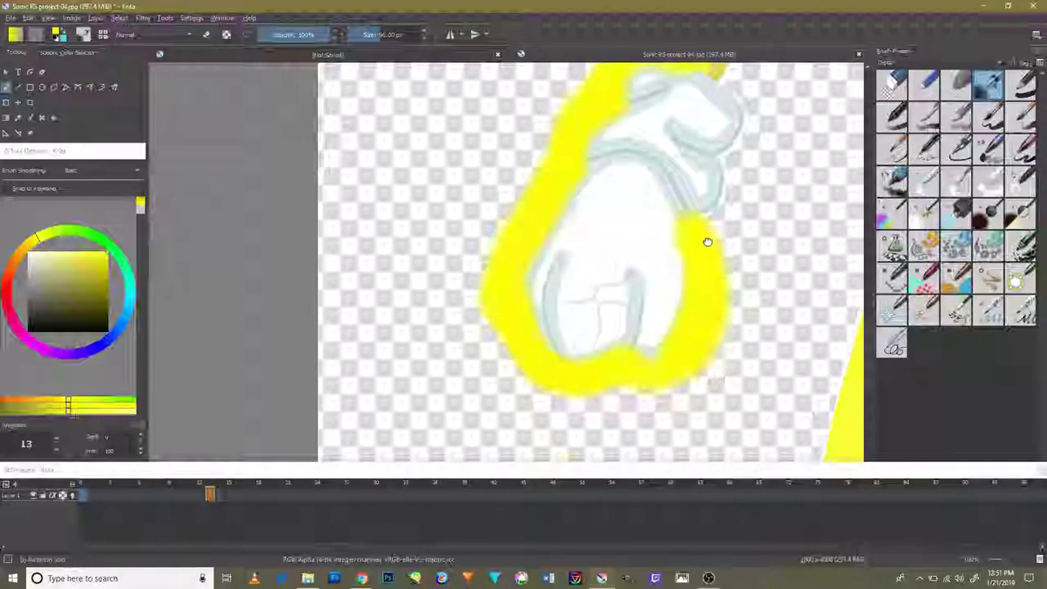
# Step: Add a patch of yellow glow beside the lowered glove to close the ring
pyautogui.moveTo(708, 241); pyautogui.dragTo(691, 282)
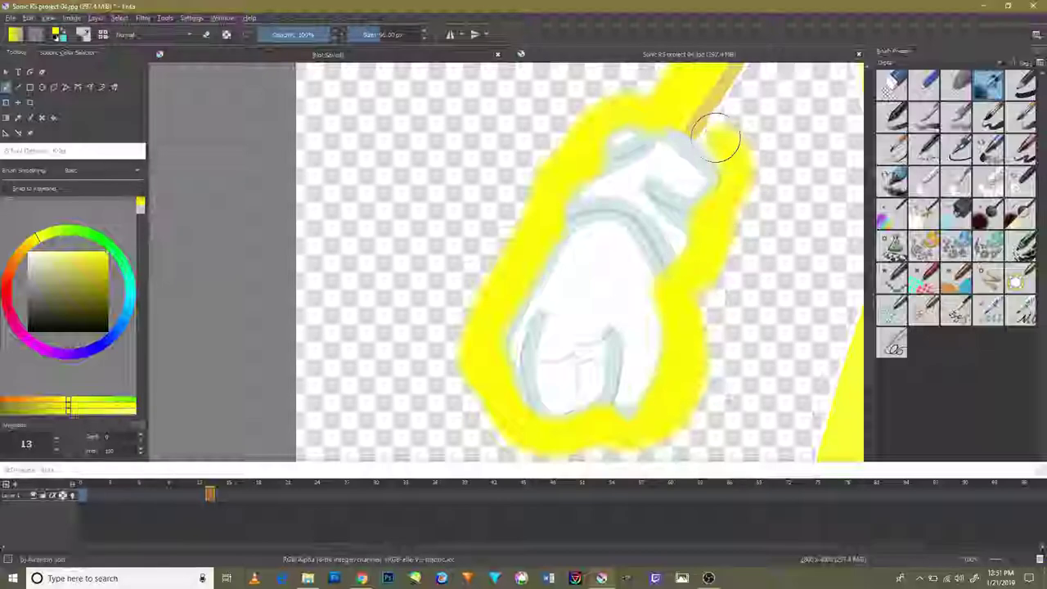
pyautogui.scroll(-2, 694, 253)
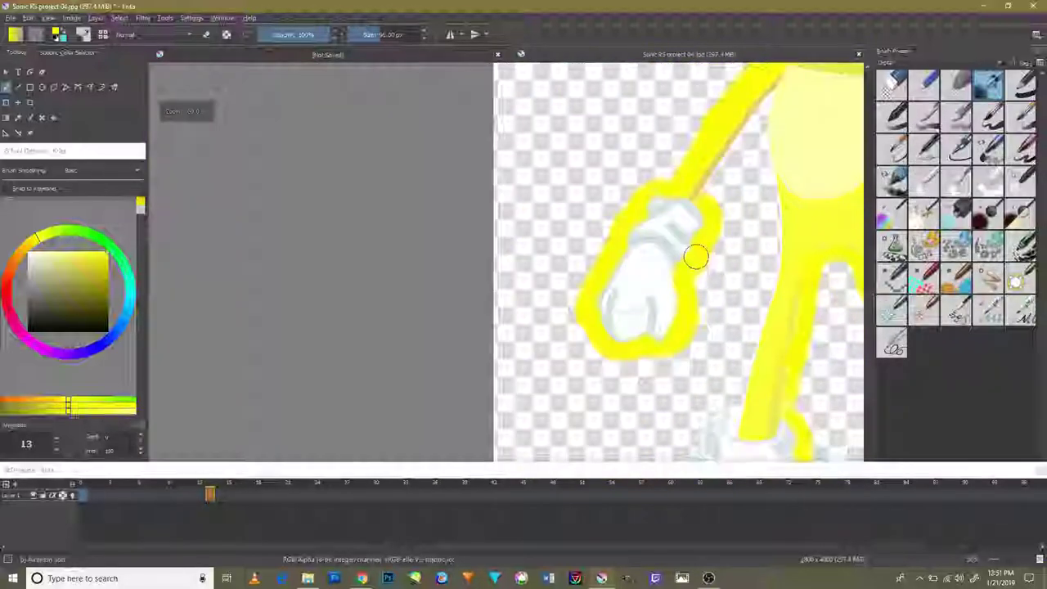
pyautogui.scroll(-3, 695, 253)
pyautogui.scroll(5, 710, 236)
pyautogui.moveTo(585, 355); pyautogui.dragTo(591, 344)
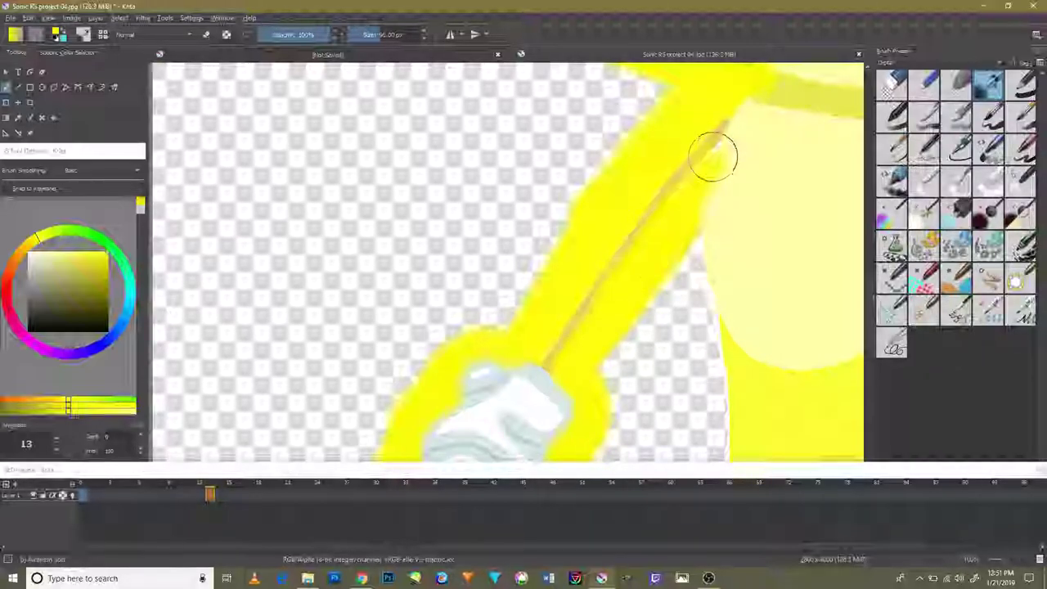
pyautogui.scroll(-3, 650, 316)
# Step: Brush yellow glow down the leg, along the cuff's left edge and around to the red shoe
pyautogui.scroll(-2, 650, 316)
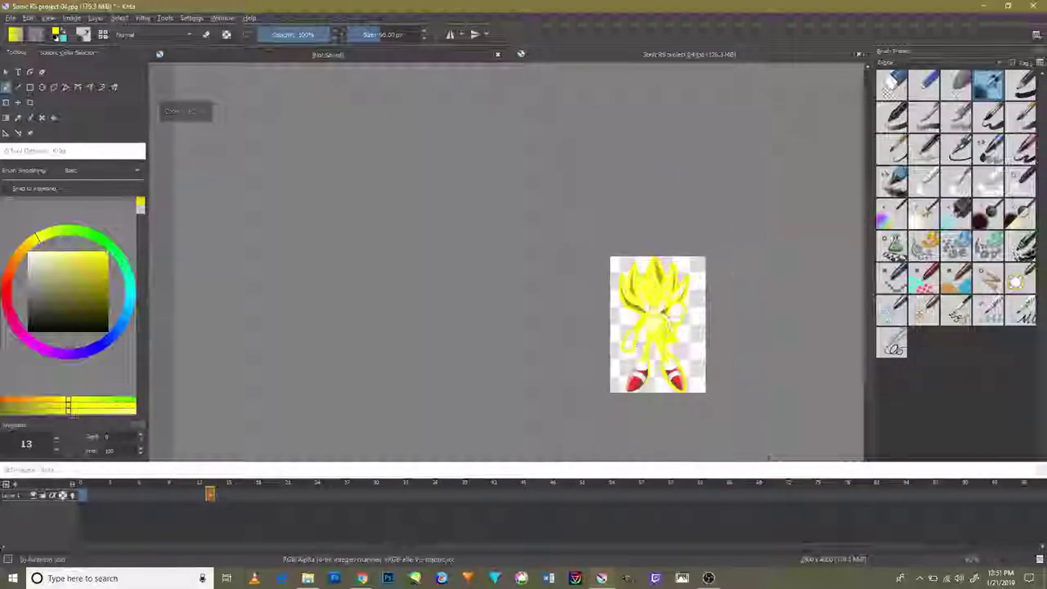
pyautogui.scroll(5, 662, 273)
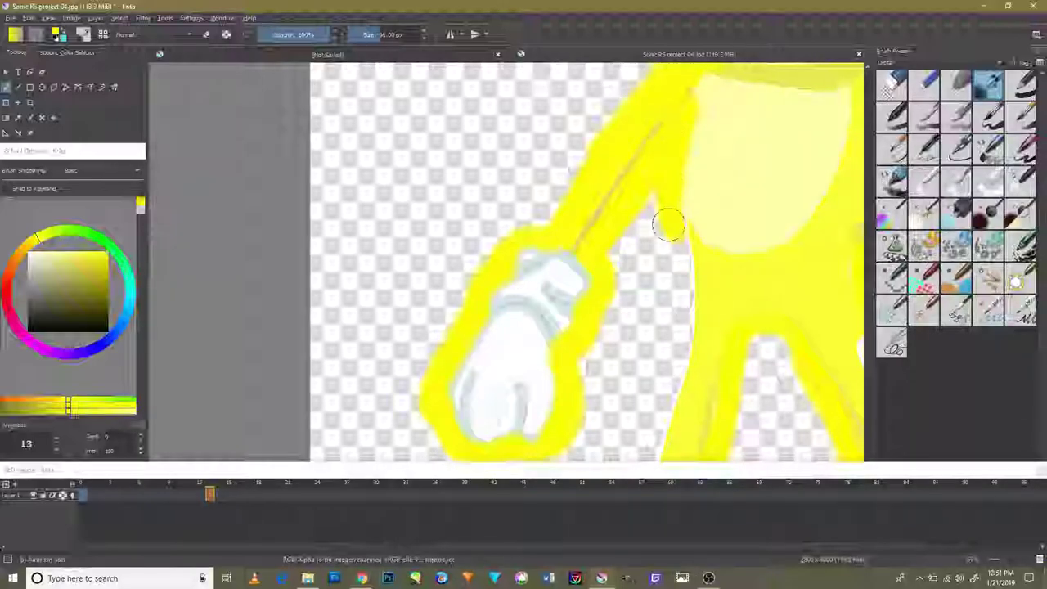
pyautogui.scroll(3, 676, 374)
pyautogui.scroll(-2, 686, 335)
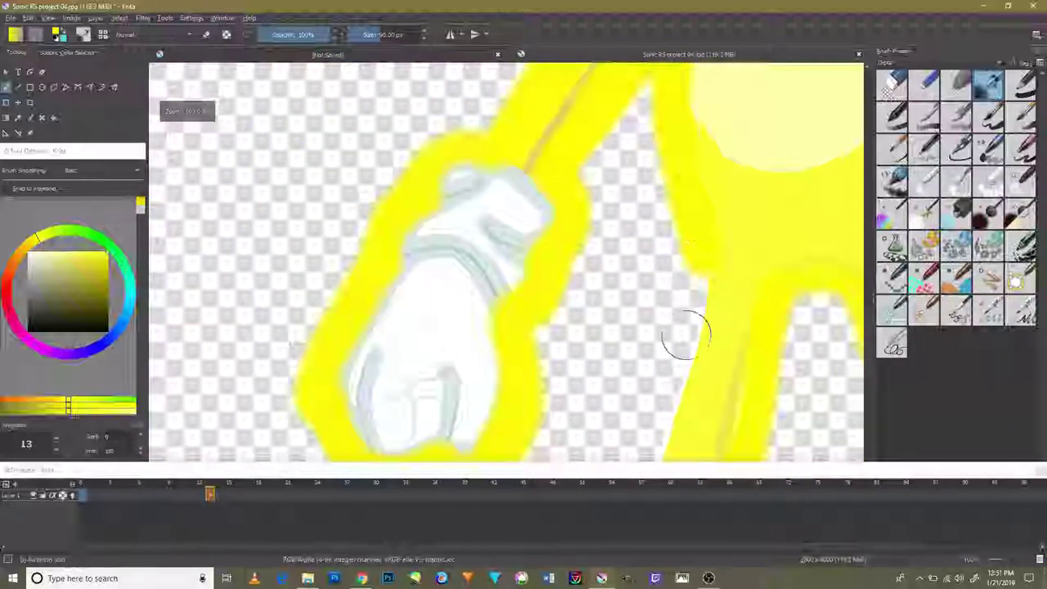
pyautogui.scroll(-3, 701, 196)
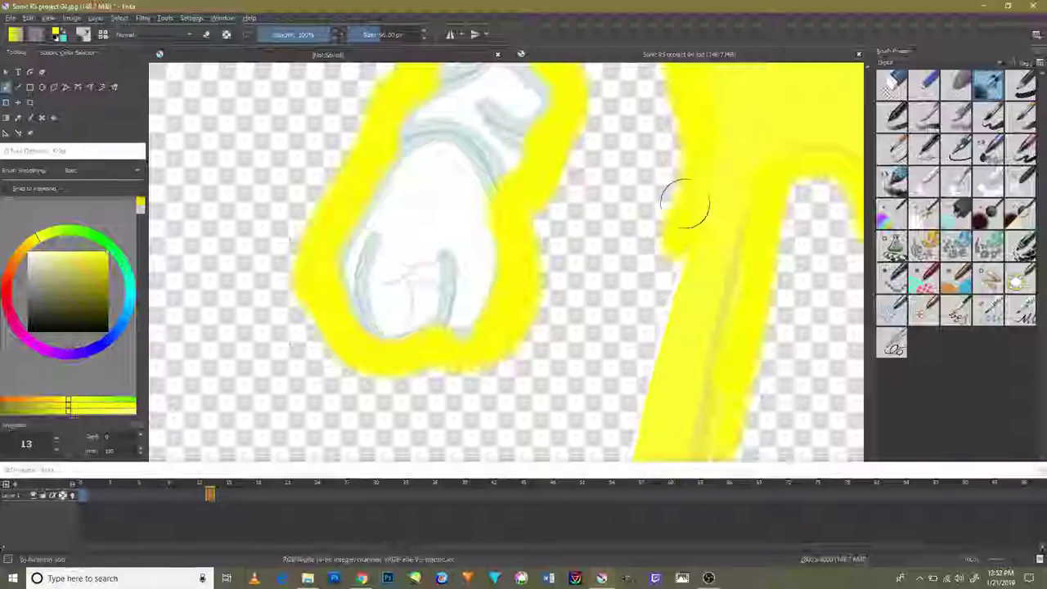
pyautogui.moveTo(670, 278); pyautogui.dragTo(692, 180)
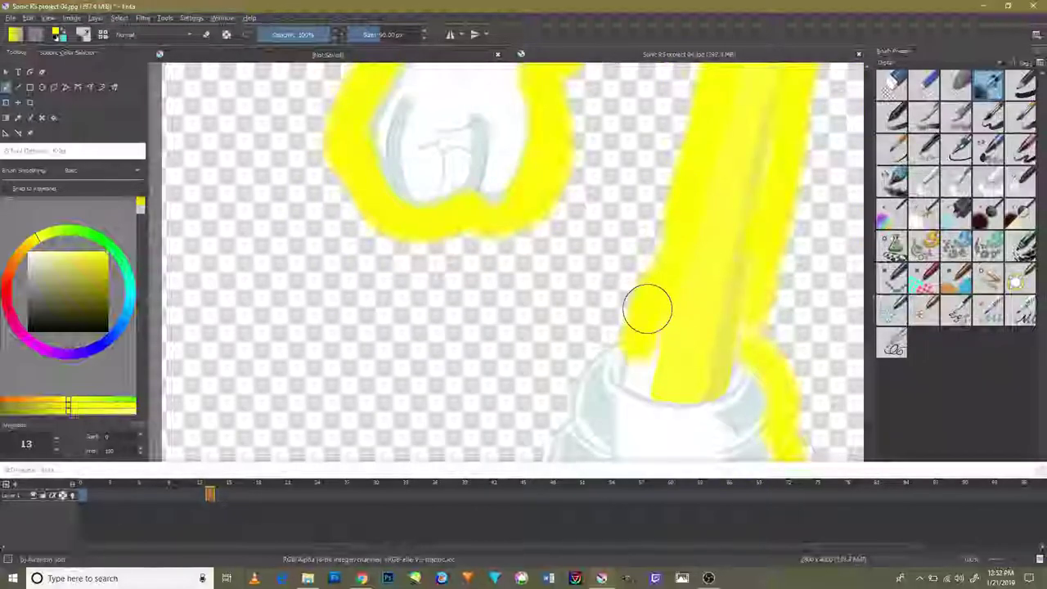
pyautogui.moveTo(647, 309); pyautogui.dragTo(573, 409)
pyautogui.moveTo(618, 314)
pyautogui.mouseDown()
pyautogui.moveTo(651, 223)
pyautogui.moveTo(575, 377)
pyautogui.moveTo(603, 281)
pyautogui.moveTo(568, 334)
pyautogui.moveTo(583, 284)
pyautogui.moveTo(515, 442)
pyautogui.mouseUp()
pyautogui.moveTo(530, 390)
pyautogui.mouseDown()
pyautogui.moveTo(580, 269)
pyautogui.moveTo(559, 417)
pyautogui.moveTo(692, 434)
pyautogui.moveTo(690, 414)
pyautogui.moveTo(802, 280)
pyautogui.moveTo(740, 397)
pyautogui.moveTo(791, 234)
pyautogui.moveTo(762, 304)
pyautogui.mouseUp()
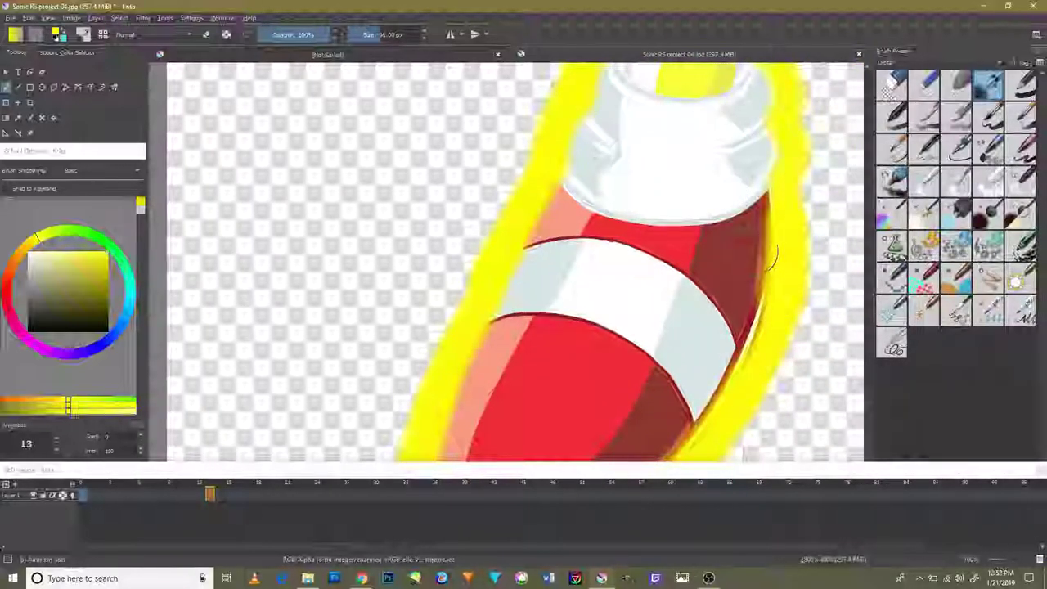
pyautogui.scroll(-5, 774, 258)
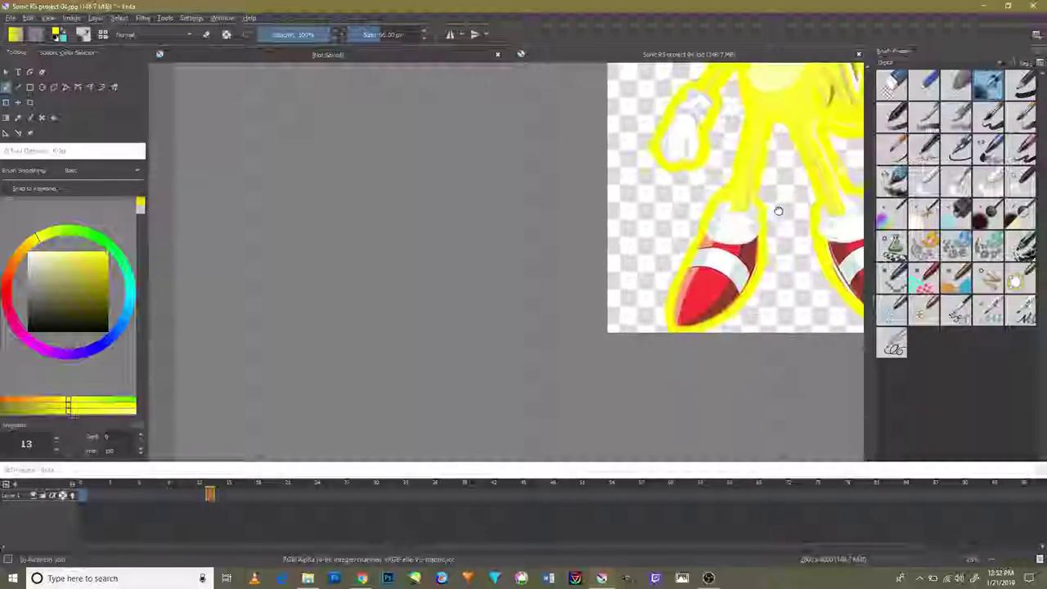
pyautogui.moveTo(782, 231); pyautogui.dragTo(616, 297)
pyautogui.scroll(2, 600, 304)
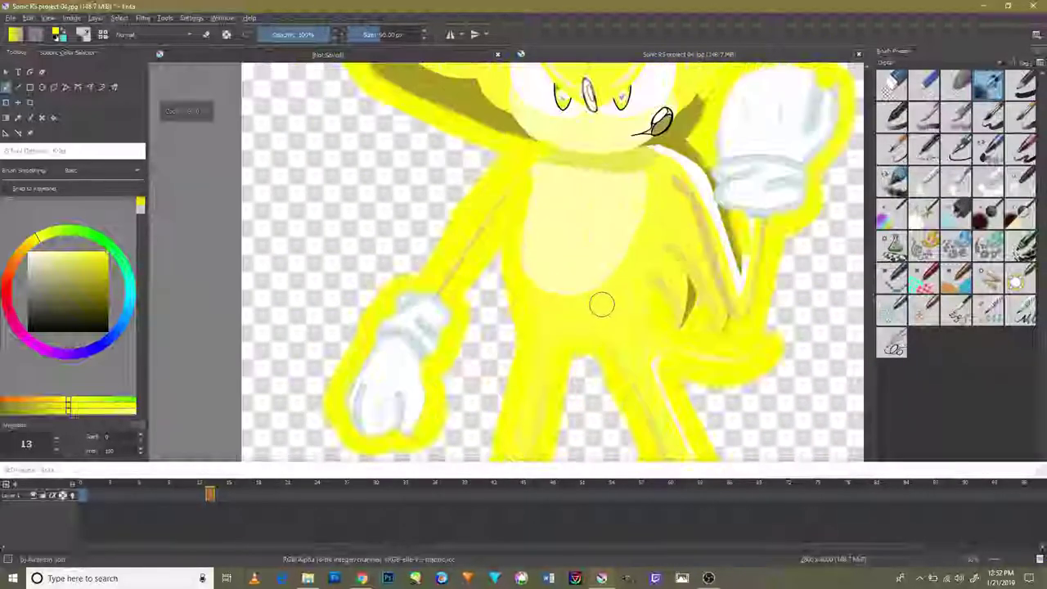
pyautogui.scroll(3, 597, 319)
pyautogui.scroll(-5, 597, 319)
pyautogui.scroll(6, 626, 327)
pyautogui.scroll(2, 626, 330)
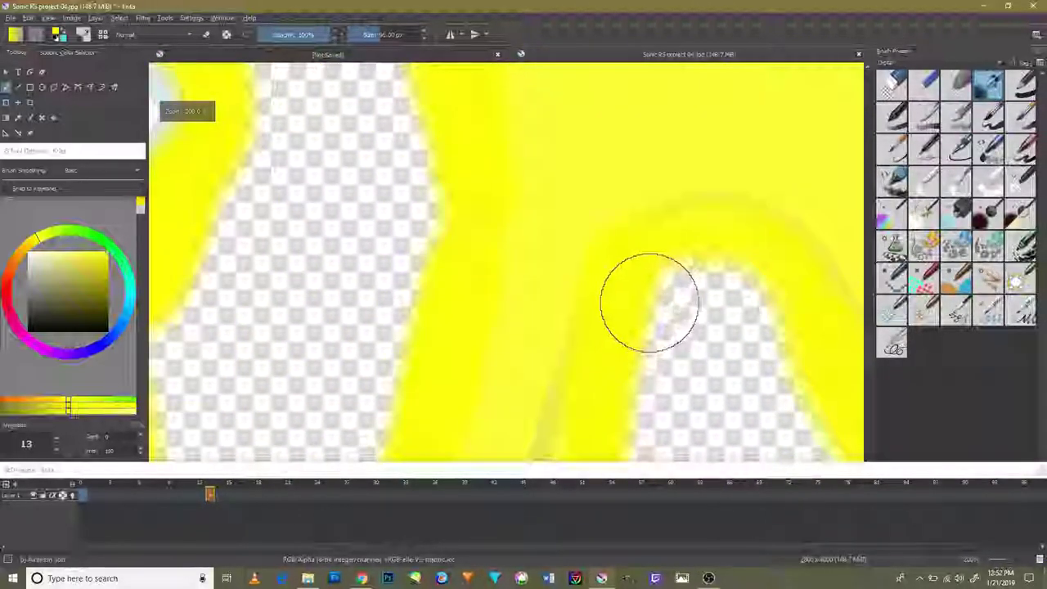
pyautogui.scroll(-7, 769, 297)
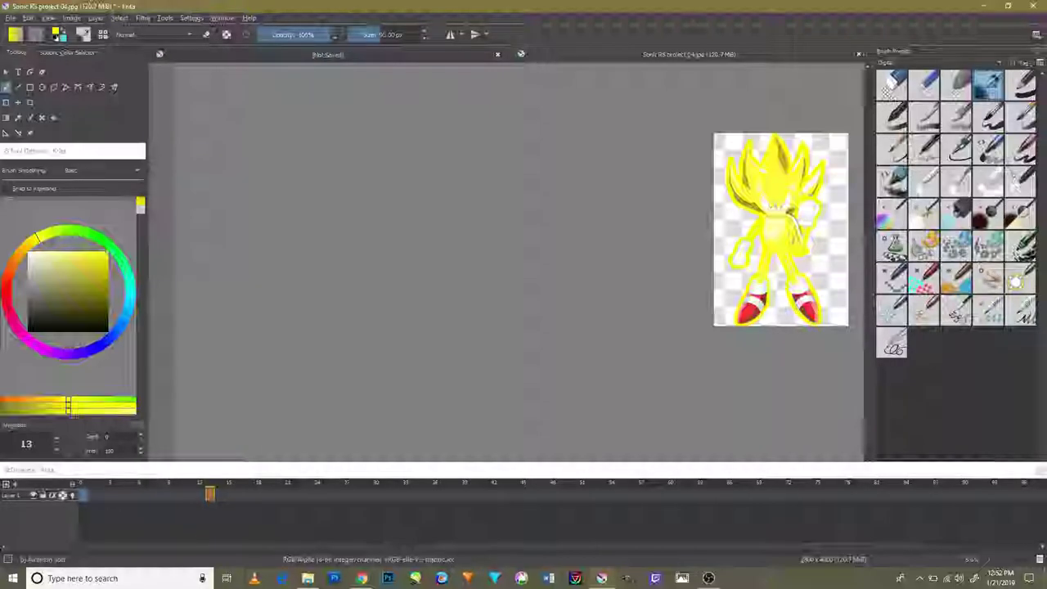
pyautogui.moveTo(559, 194); pyautogui.dragTo(450, 210)
pyautogui.scroll(-2, 491, 211)
pyautogui.scroll(2, 578, 186)
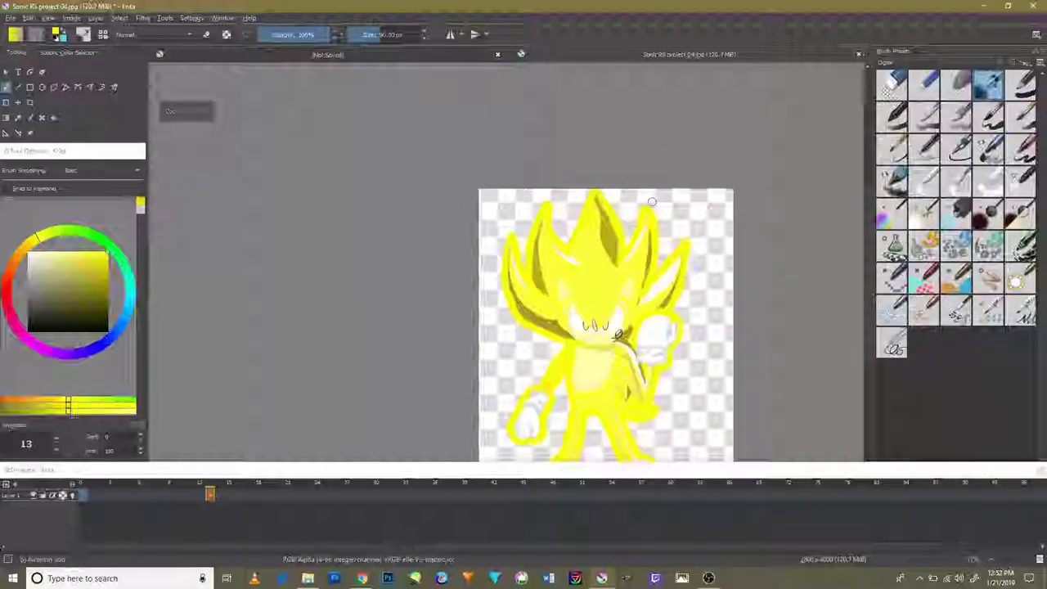
pyautogui.scroll(2, 577, 186)
pyautogui.scroll(-1, 421, 231)
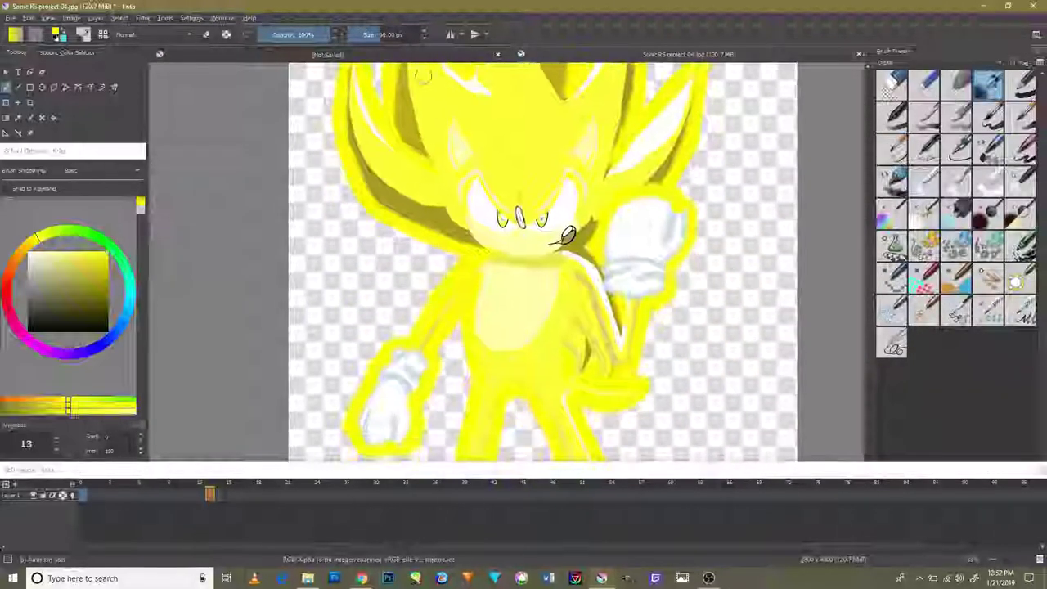
pyautogui.scroll(-1, 420, 232)
pyautogui.scroll(1, 516, 240)
pyautogui.scroll(2, 515, 240)
pyautogui.scroll(-1, 515, 240)
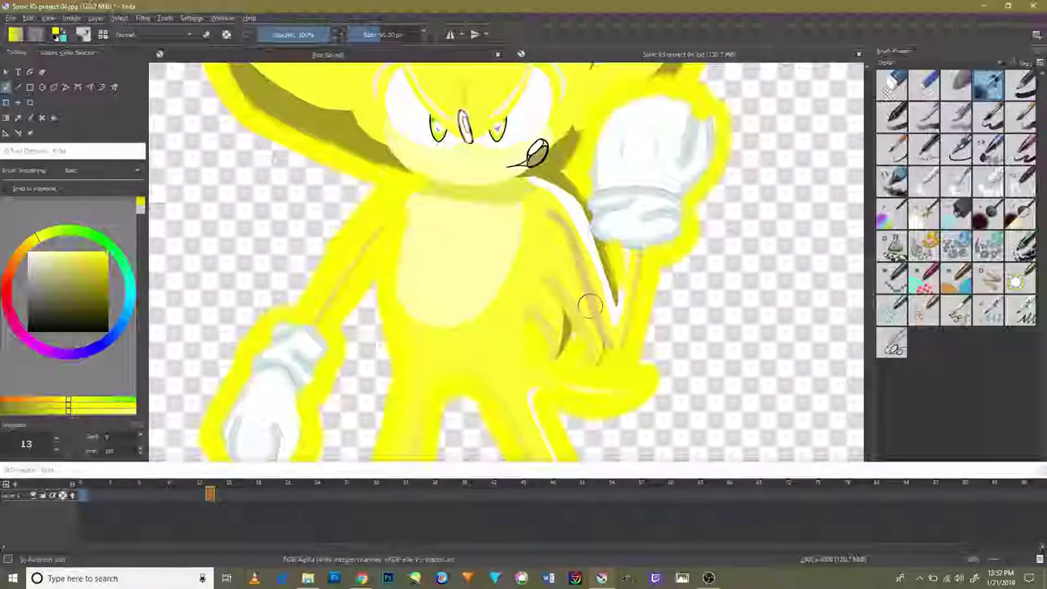
pyautogui.scroll(-2, 585, 303)
pyautogui.scroll(-1, 611, 264)
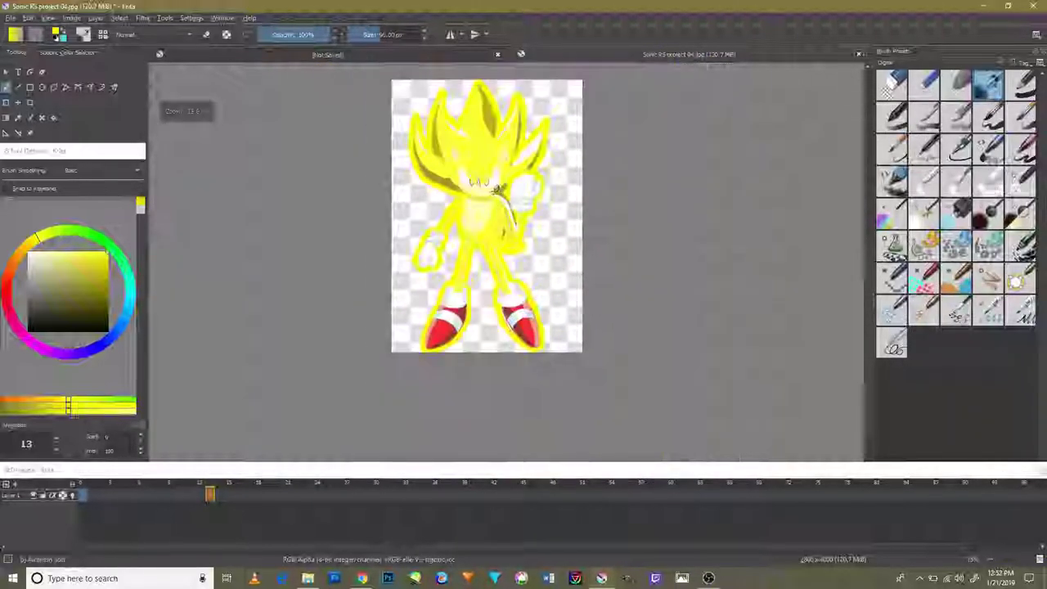
# Step: Enlarge the Animation docker to show playback speed settings and add another docker on the left
pyautogui.hotkey('ctrl', 't')
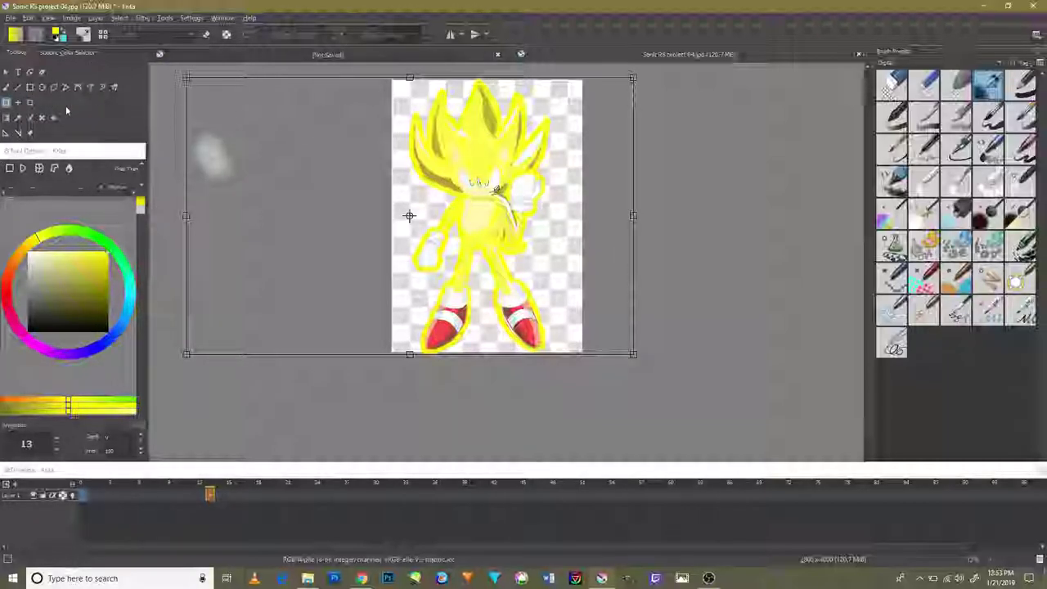
pyautogui.click(90, 157)
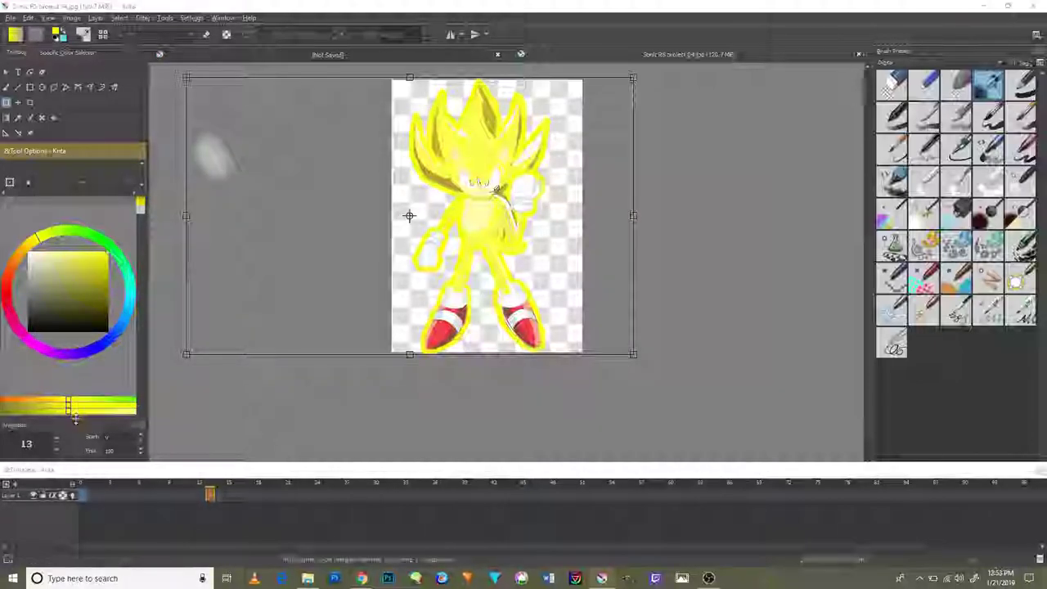
pyautogui.moveTo(74, 419); pyautogui.dragTo(97, 303)
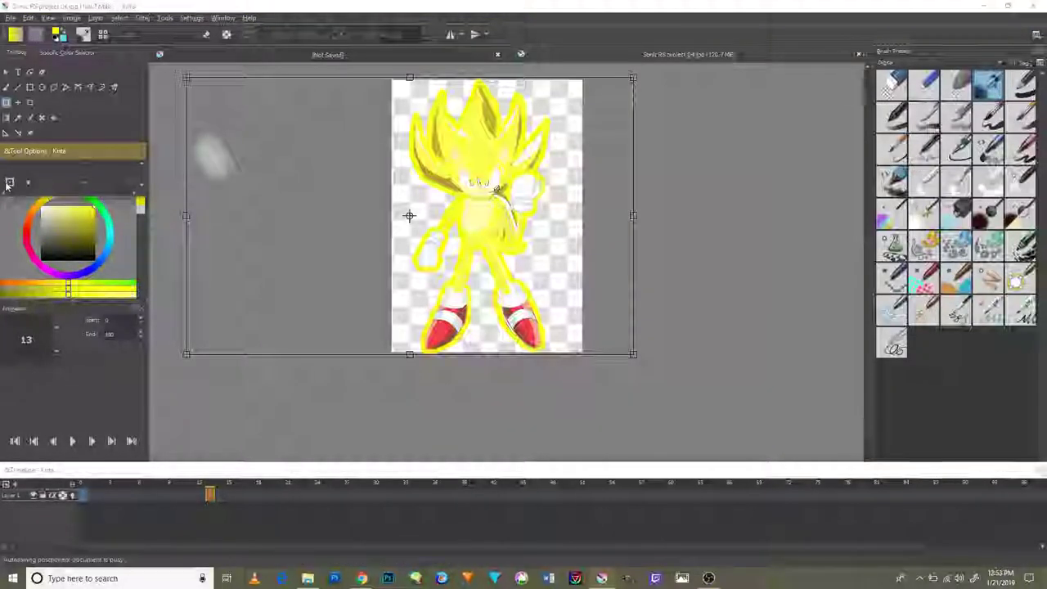
pyautogui.click(227, 19)
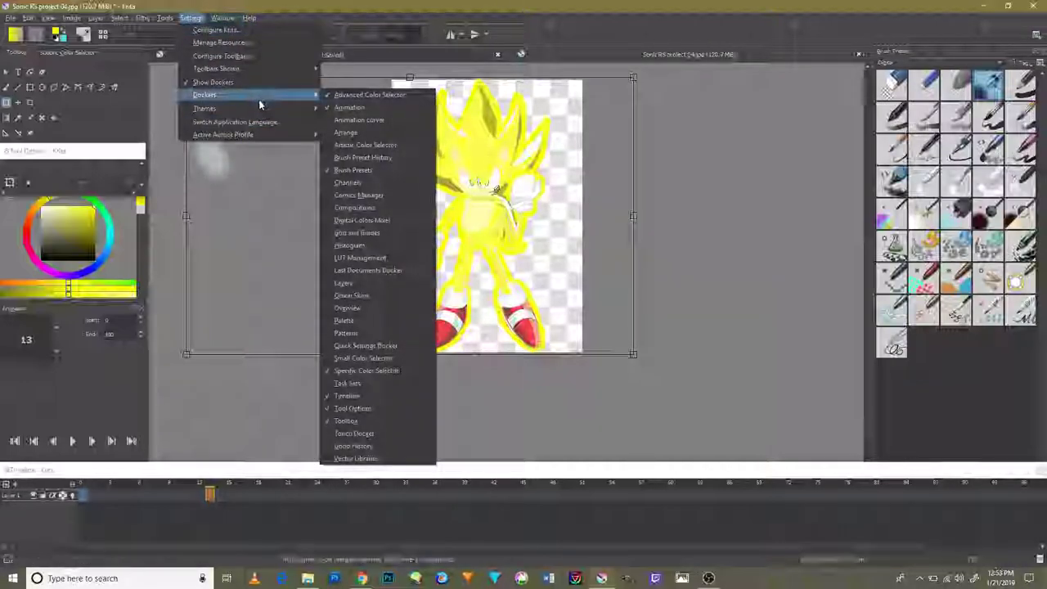
pyautogui.moveTo(204, 95)
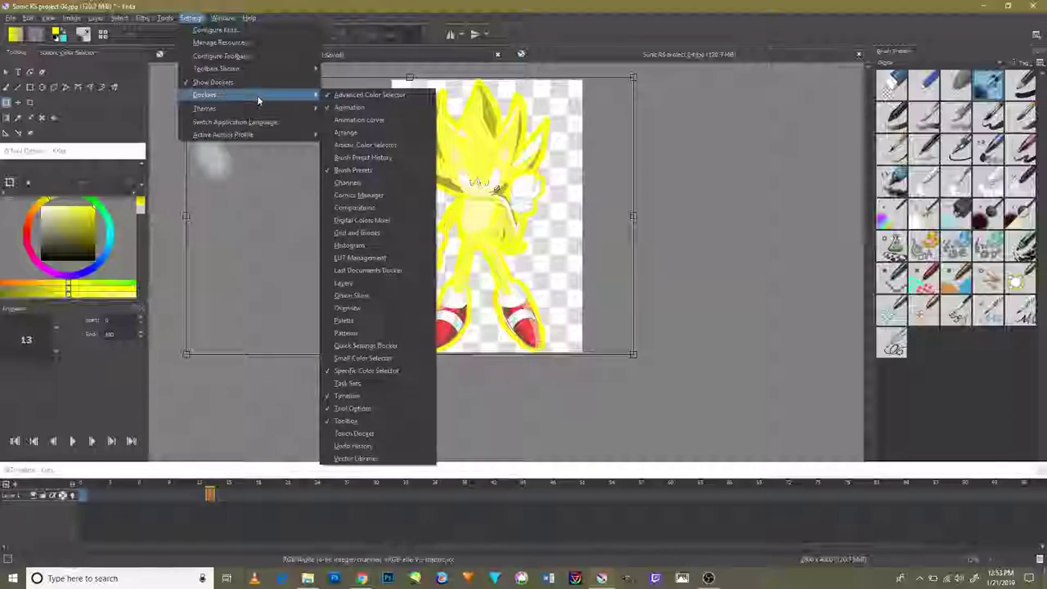
pyautogui.click(351, 306)
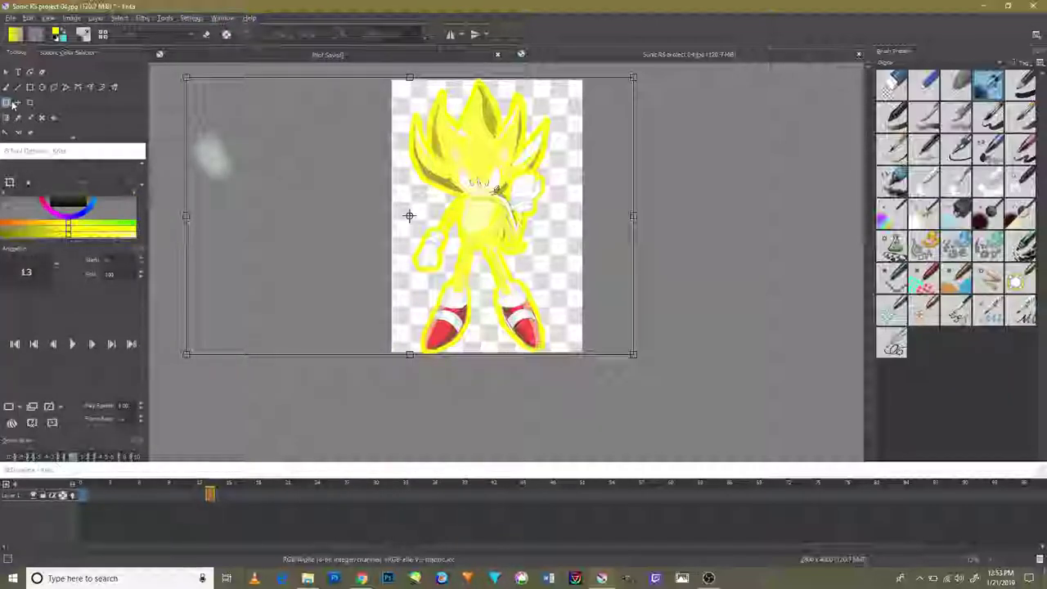
pyautogui.press('b')
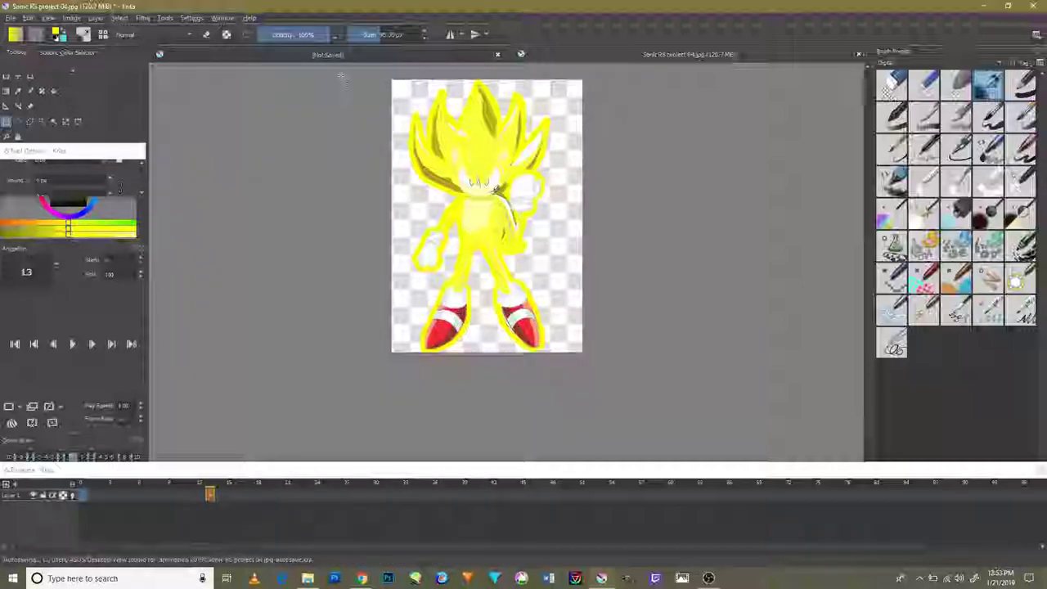
# Step: Cut the whole Sonic figure and paste it into the wide white [Not Saved] document
pyautogui.click(19, 104)
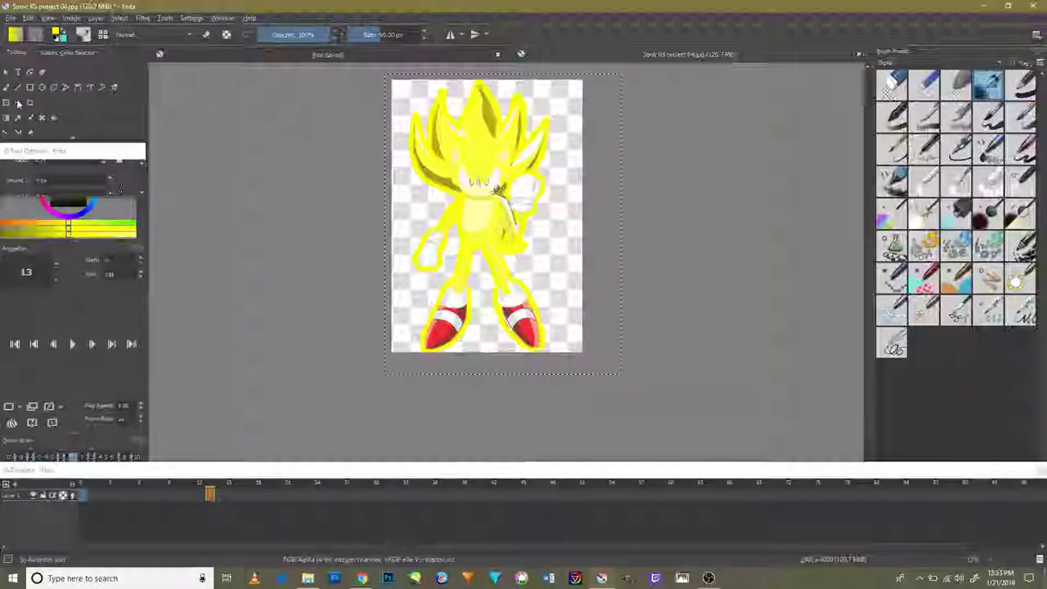
pyautogui.hotkey('ctrl', 't')
pyautogui.click(27, 18)
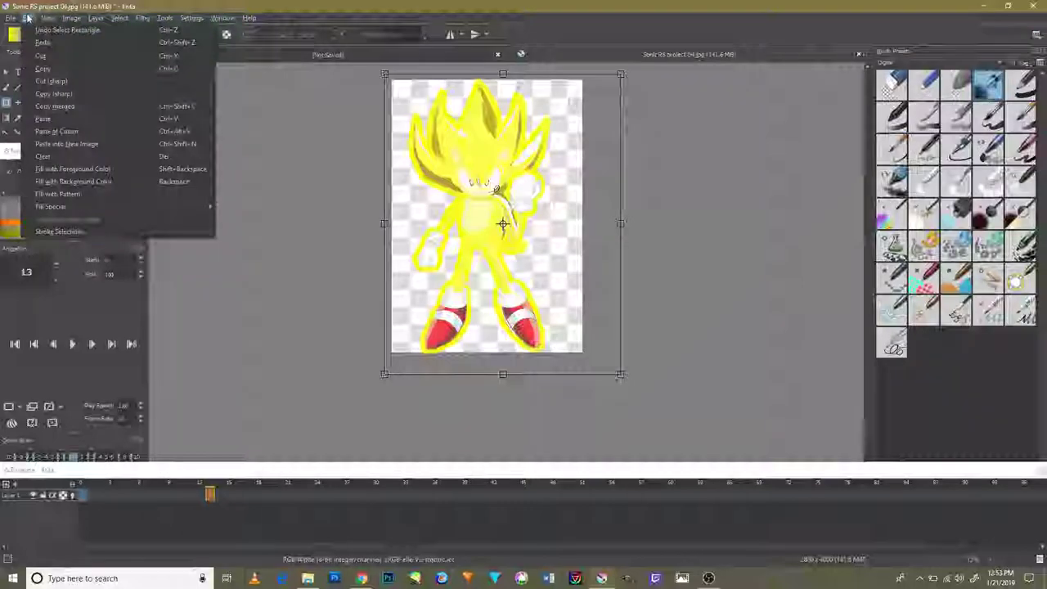
pyautogui.click(45, 54)
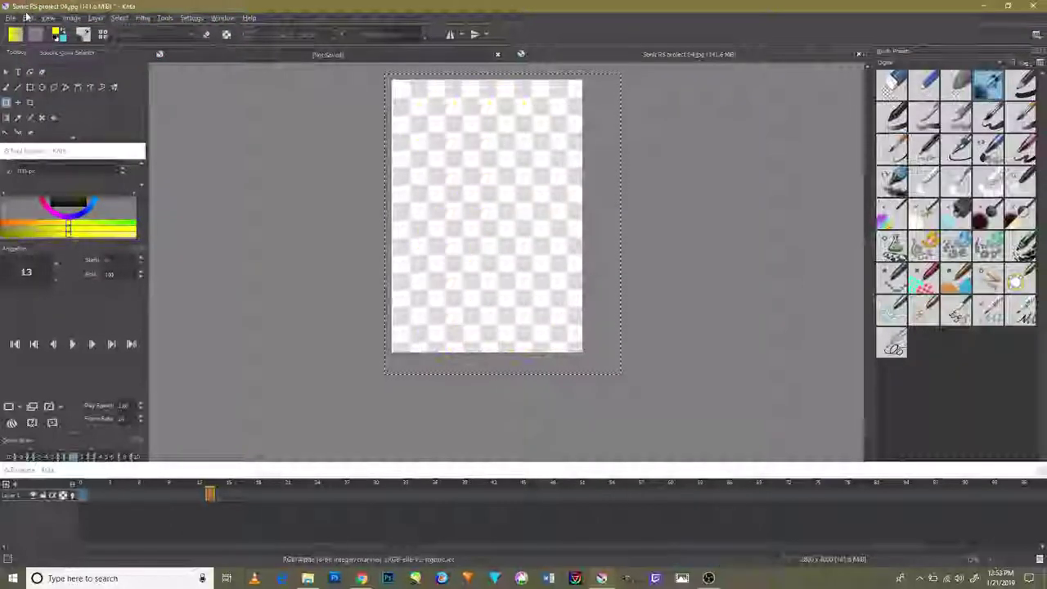
pyautogui.click(385, 55)
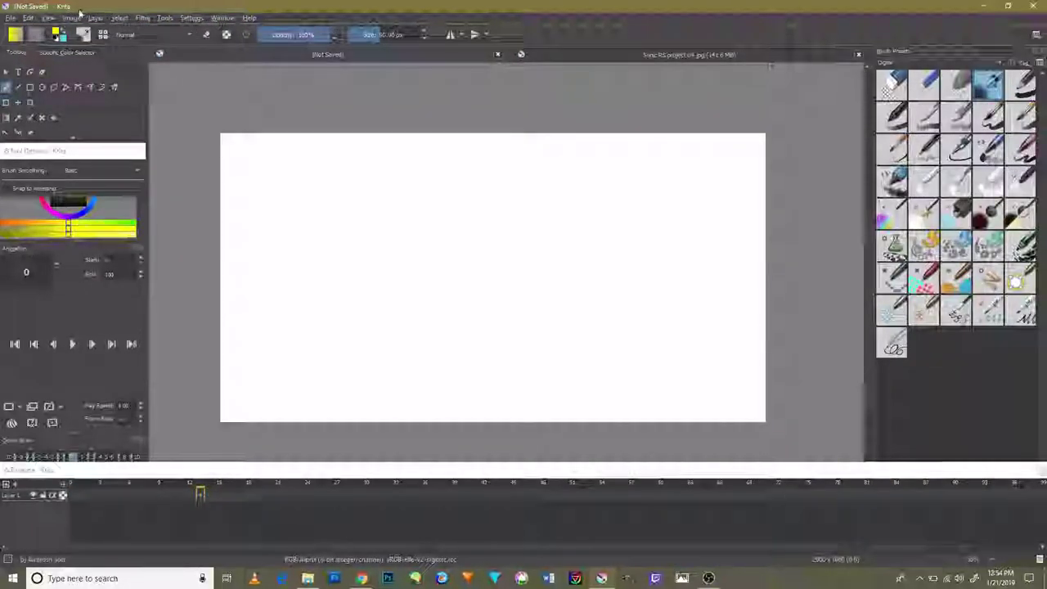
pyautogui.click(48, 18)
pyautogui.click(84, 118)
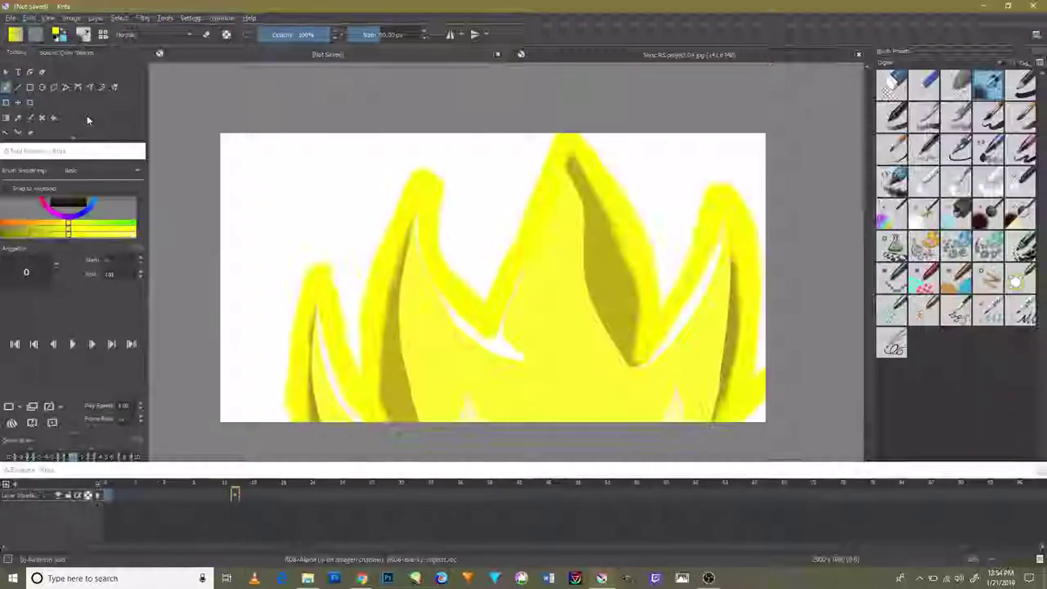
# Step: Move the pasted Sonic down and right and enlarge it over the white canvas
pyautogui.click(6, 102)
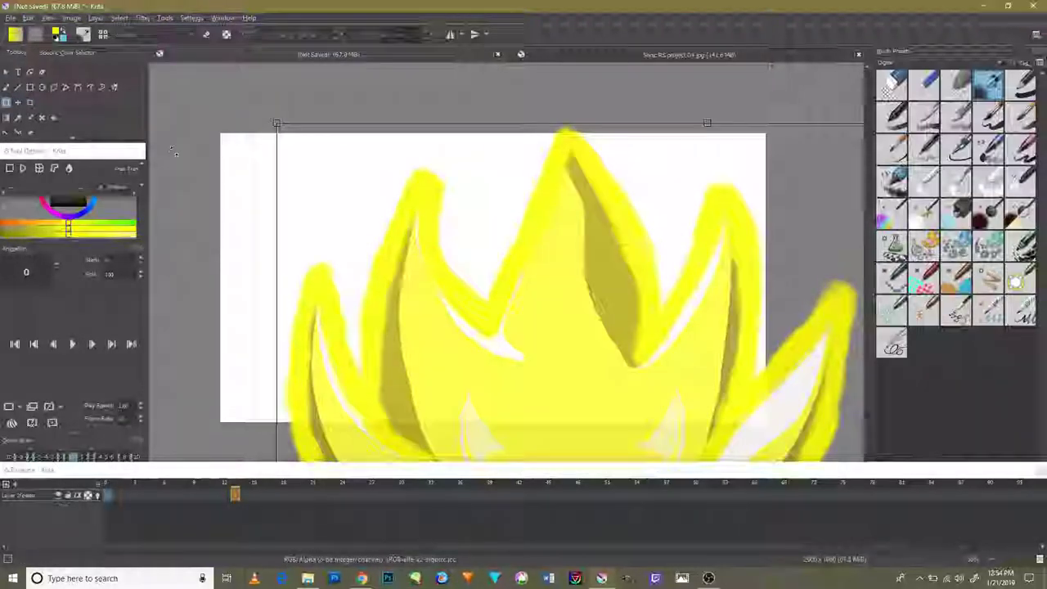
pyautogui.moveTo(624, 158); pyautogui.dragTo(804, 434)
pyautogui.moveTo(462, 398); pyautogui.dragTo(281, 109)
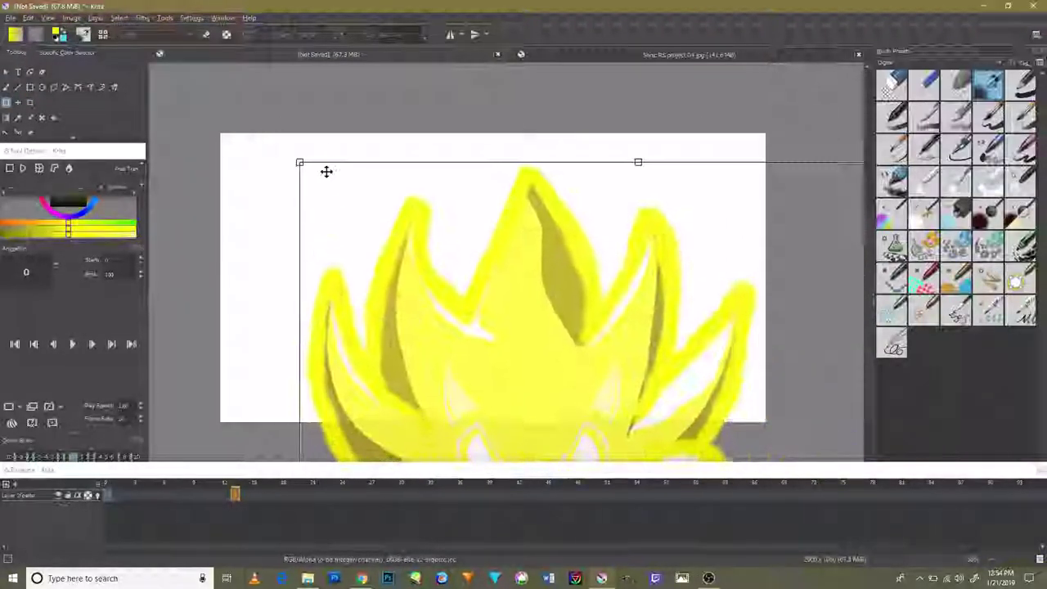
pyautogui.moveTo(283, 246)
pyautogui.mouseDown()
pyautogui.moveTo(325, 245)
pyautogui.moveTo(292, 234)
pyautogui.moveTo(276, 157)
pyautogui.mouseUp()
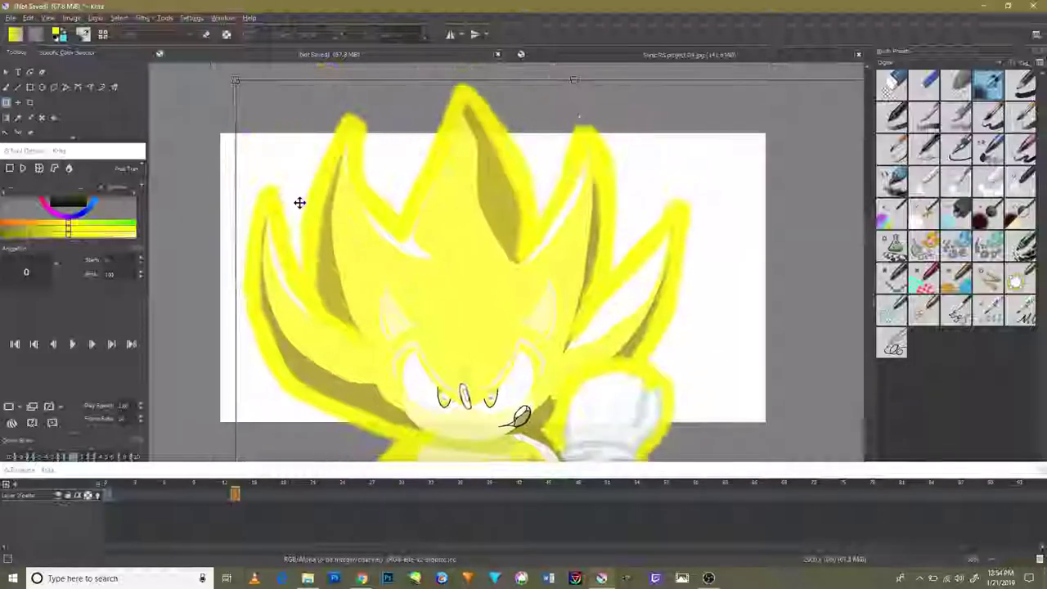
pyautogui.moveTo(299, 204); pyautogui.dragTo(339, 237)
pyautogui.hotkey('ctrl', 'z')
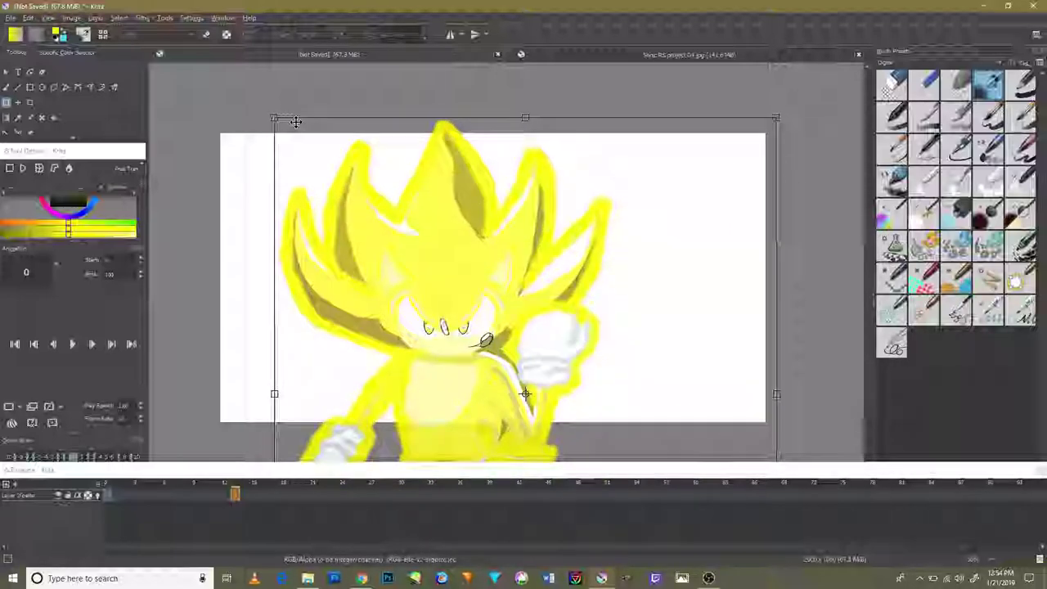
# Step: Resize Sonic to fill the canvas, tilt it slightly clockwise, and apply the transform
pyautogui.moveTo(278, 119)
pyautogui.mouseDown()
pyautogui.moveTo(448, 414)
pyautogui.moveTo(356, 155)
pyautogui.mouseUp()
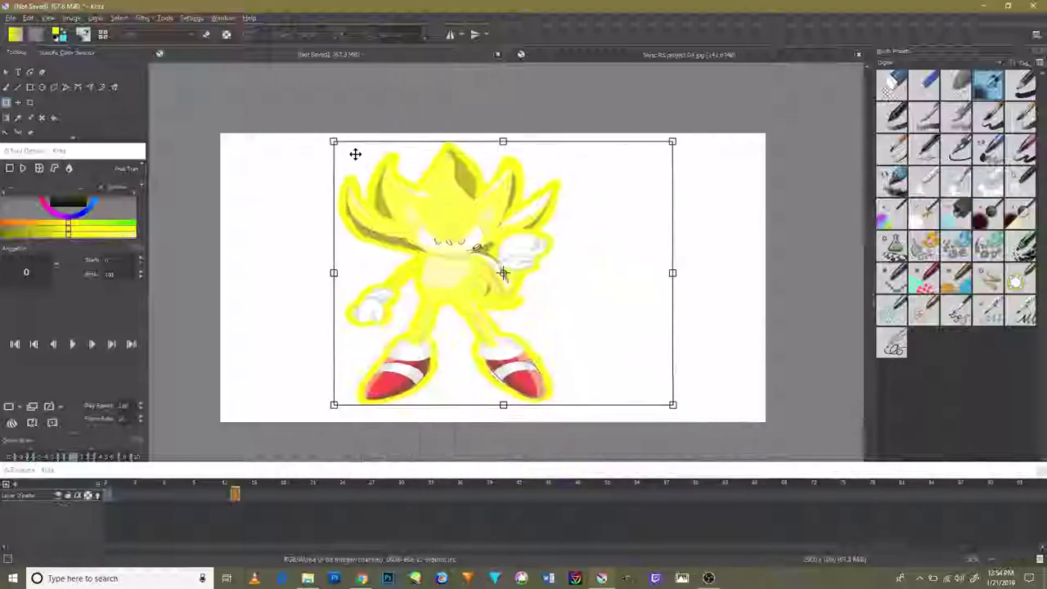
pyautogui.moveTo(682, 274)
pyautogui.mouseDown()
pyautogui.moveTo(706, 276)
pyautogui.moveTo(698, 321)
pyautogui.mouseUp()
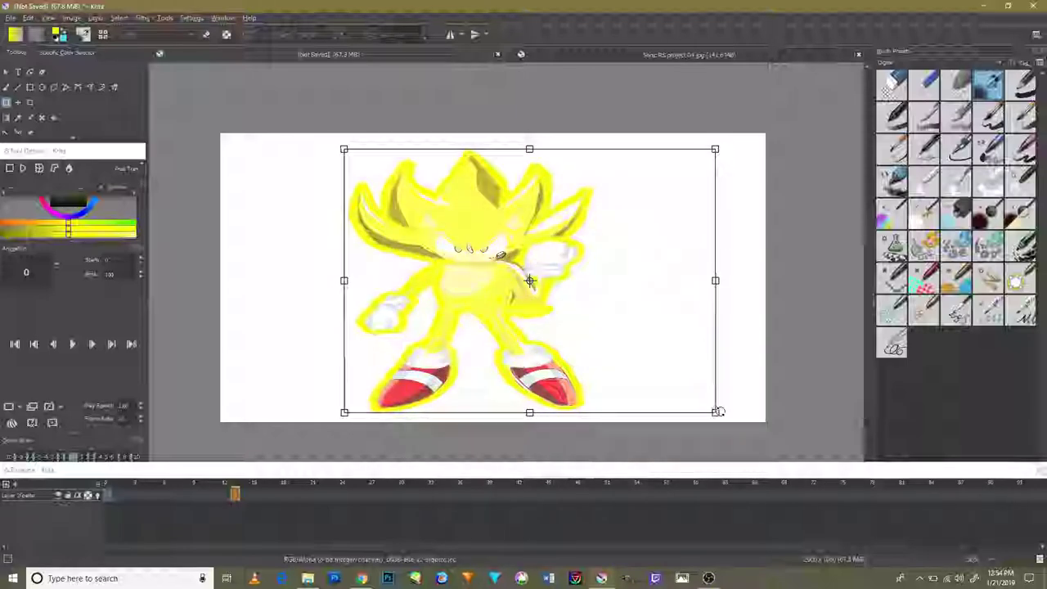
pyautogui.moveTo(719, 411); pyautogui.dragTo(705, 420)
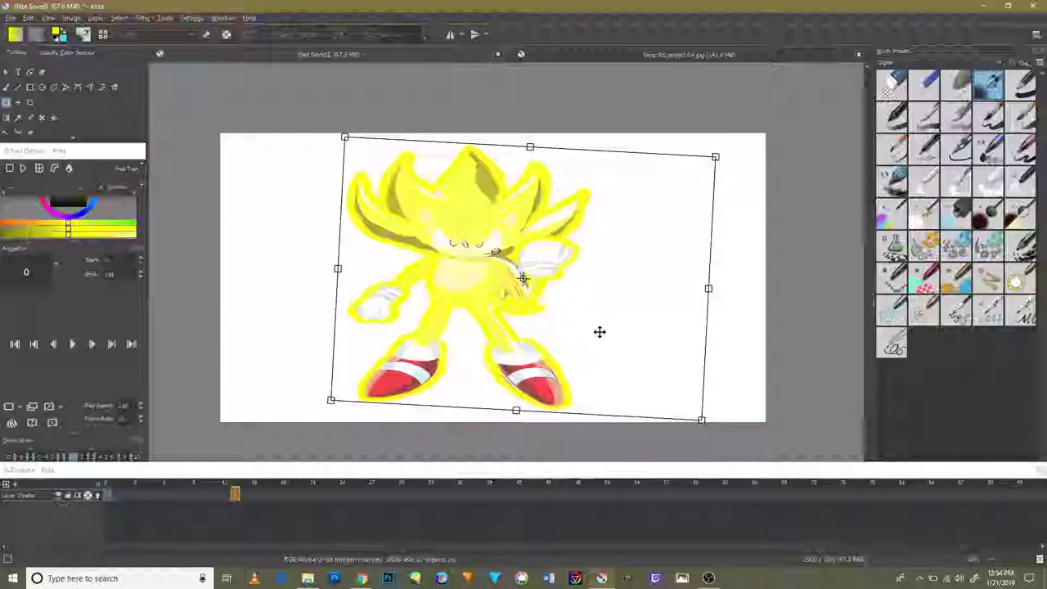
pyautogui.press('Return')
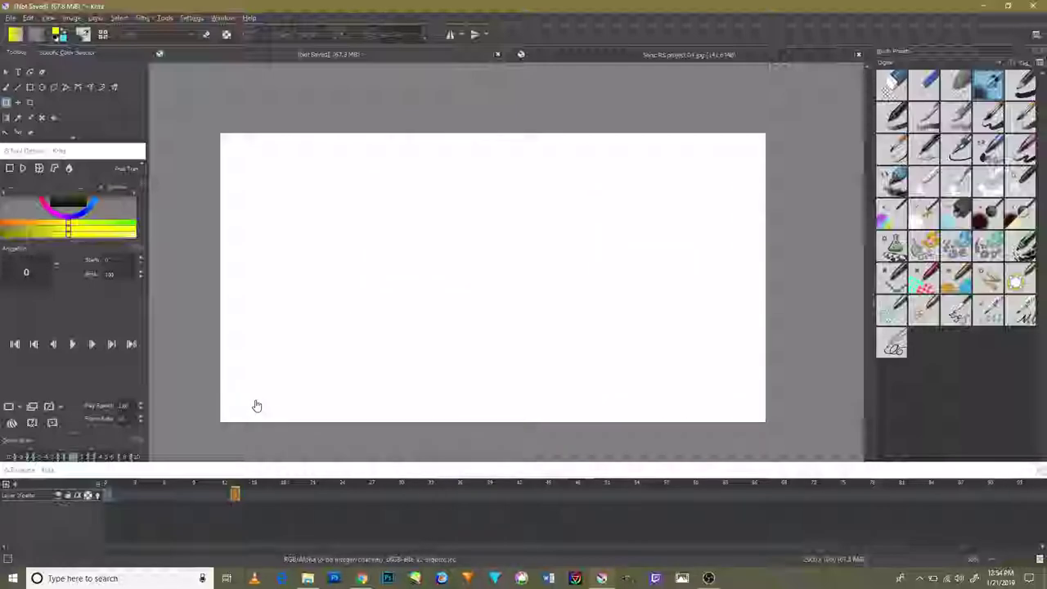
pyautogui.scroll(-3, 306, 339)
pyautogui.scroll(5, 456, 286)
pyautogui.scroll(-3, 452, 259)
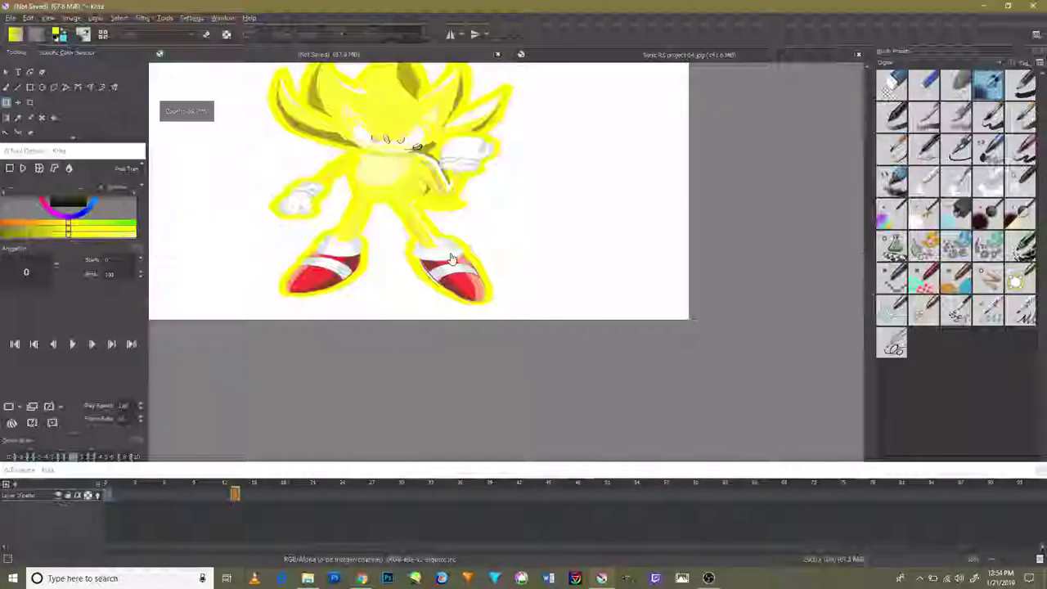
pyautogui.moveTo(451, 260); pyautogui.dragTo(617, 375)
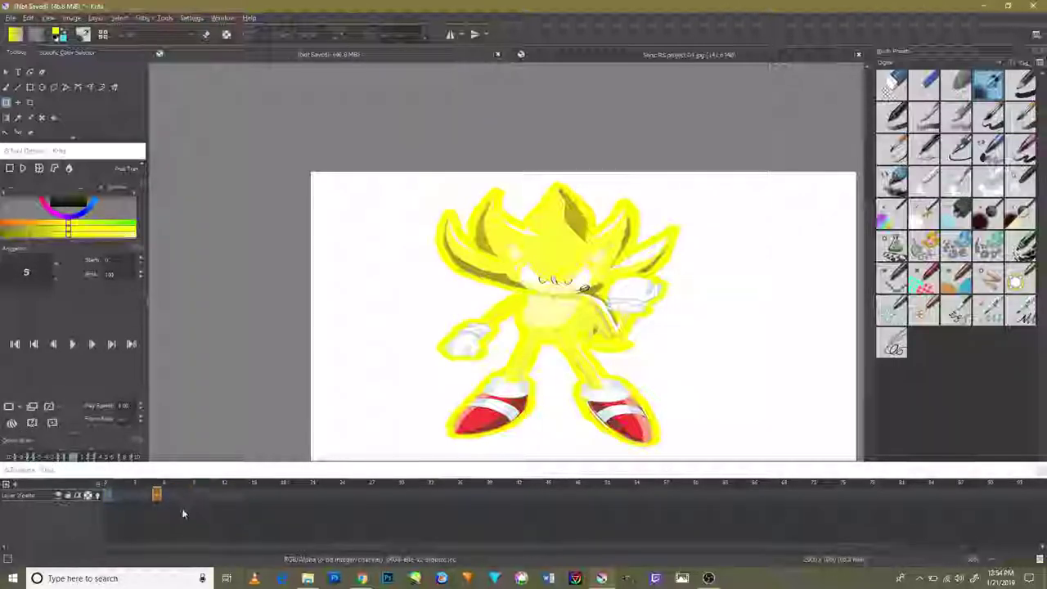
pyautogui.click(110, 495)
pyautogui.rightClick(114, 490)
pyautogui.click(117, 497)
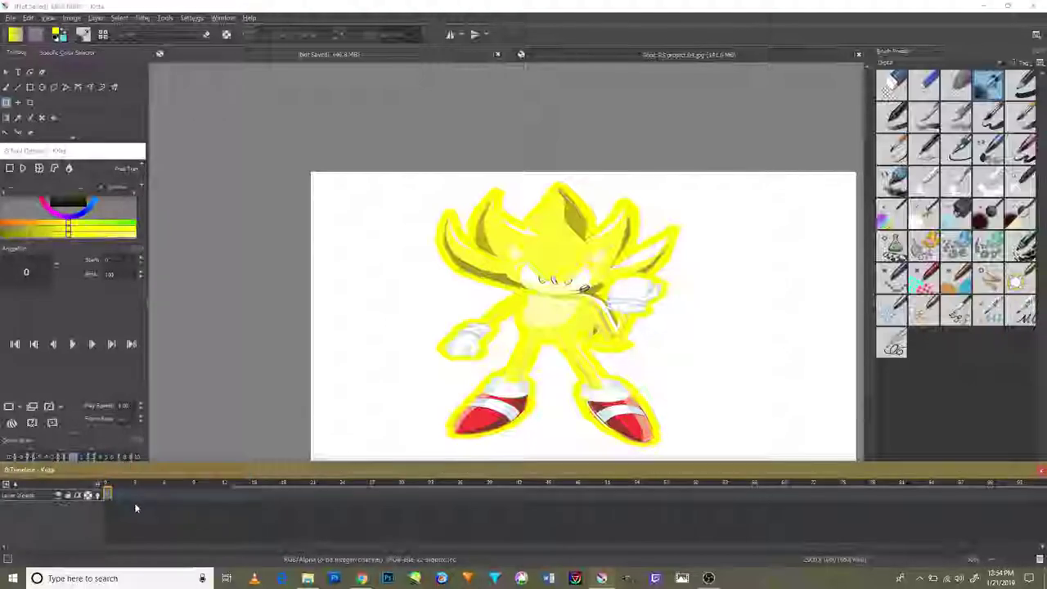
pyautogui.rightClick(115, 494)
pyautogui.click(110, 498)
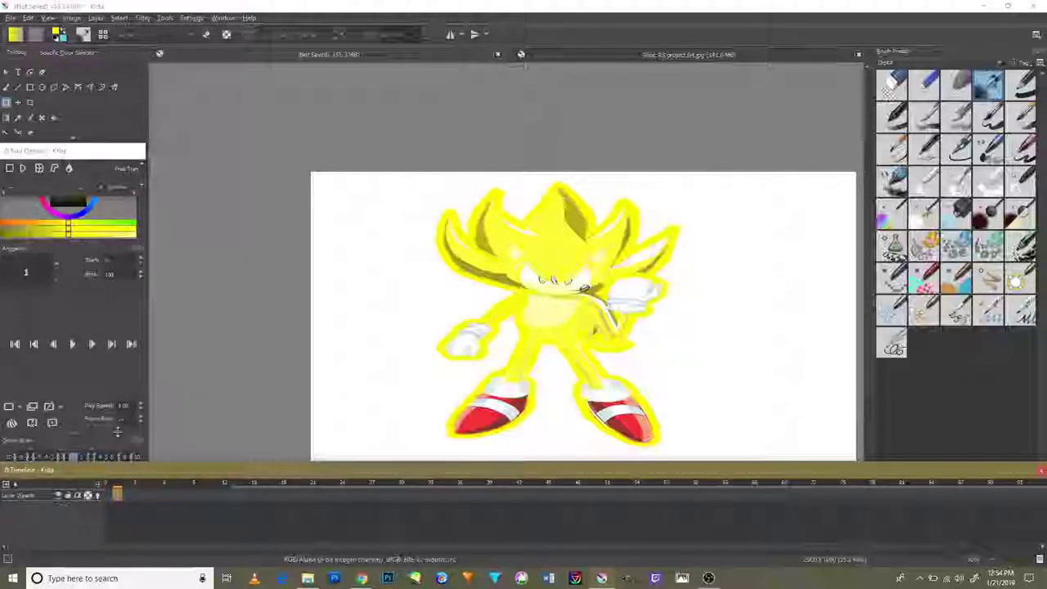
pyautogui.moveTo(291, 549); pyautogui.dragTo(582, 545)
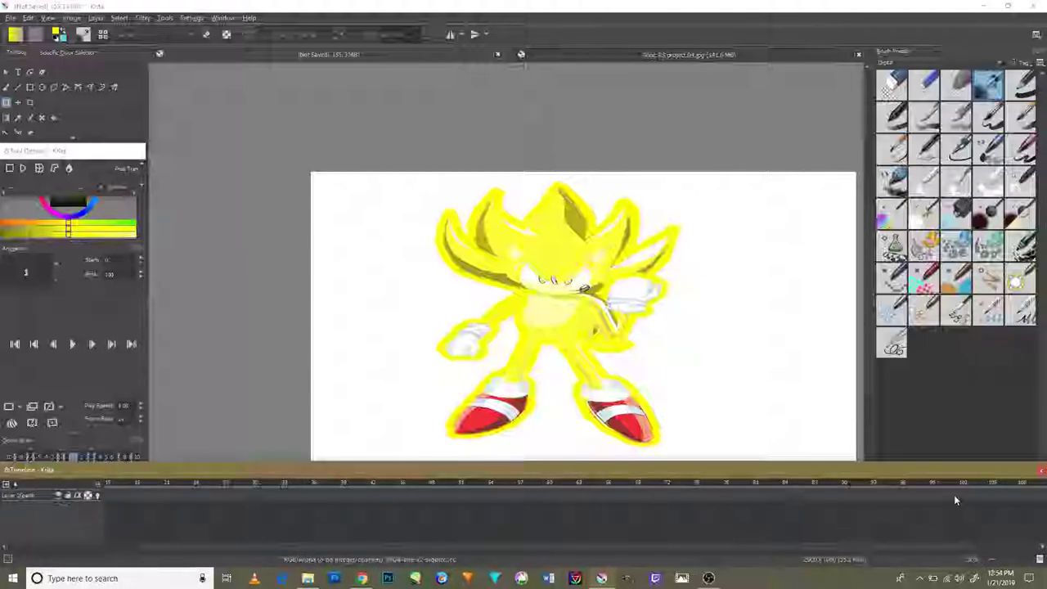
pyautogui.click(1042, 472)
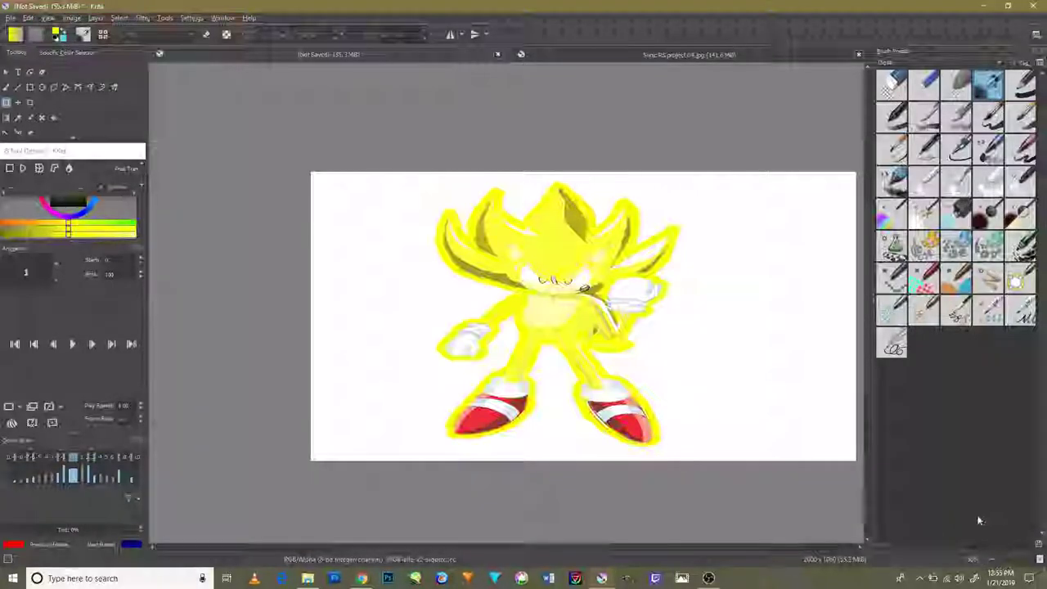
pyautogui.click(160, 18)
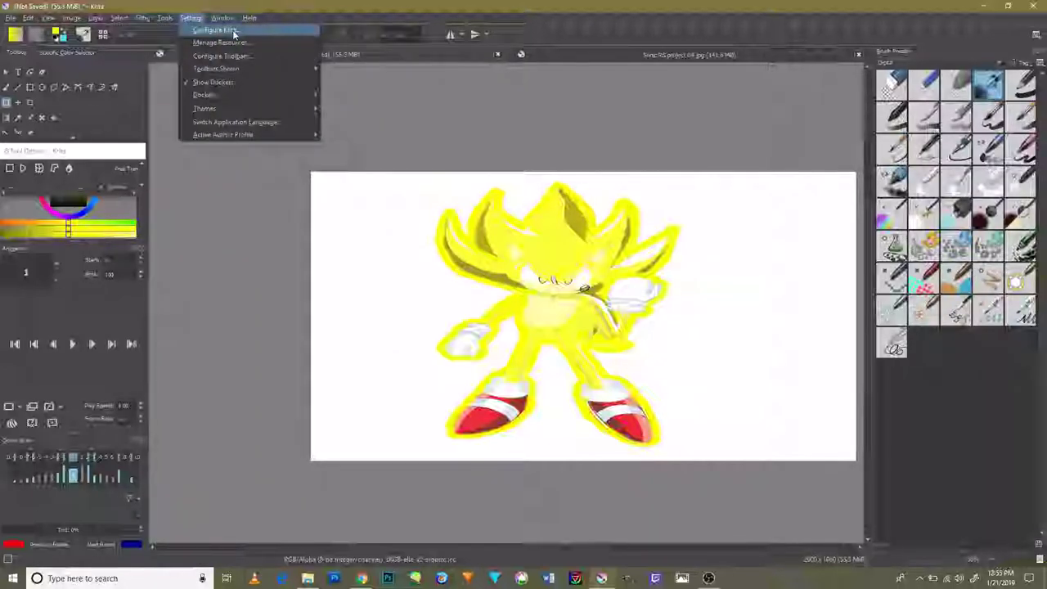
pyautogui.click(139, 18)
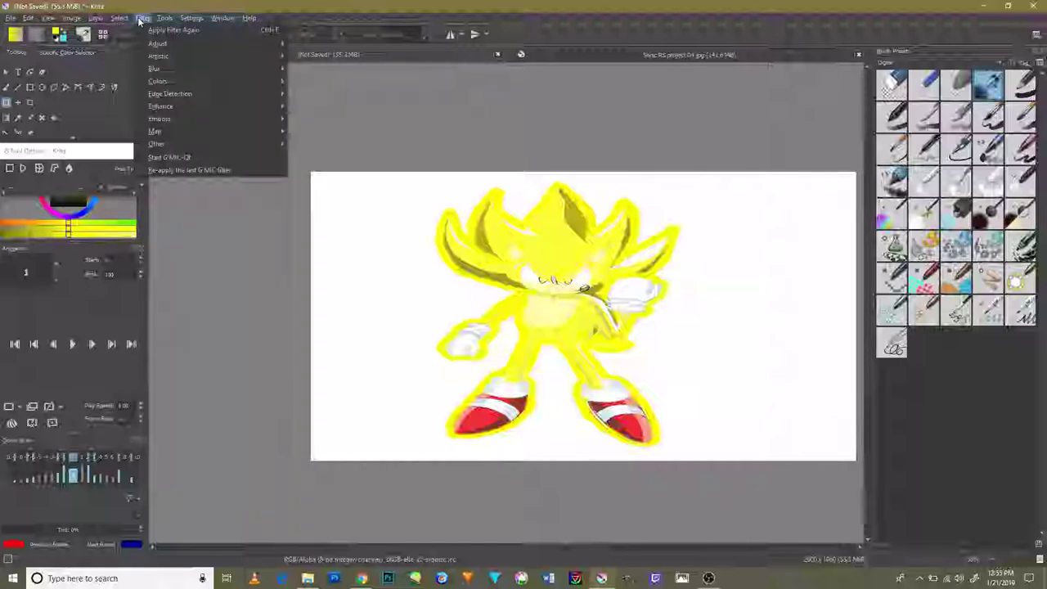
pyautogui.click(141, 18)
pyautogui.click(188, 18)
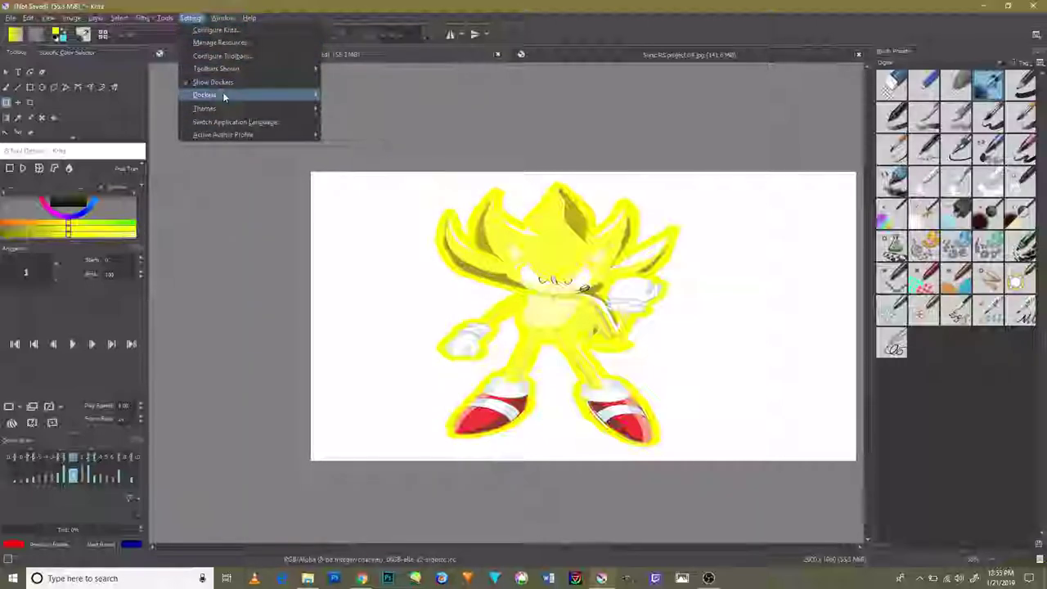
pyautogui.moveTo(205, 95)
pyautogui.click(343, 396)
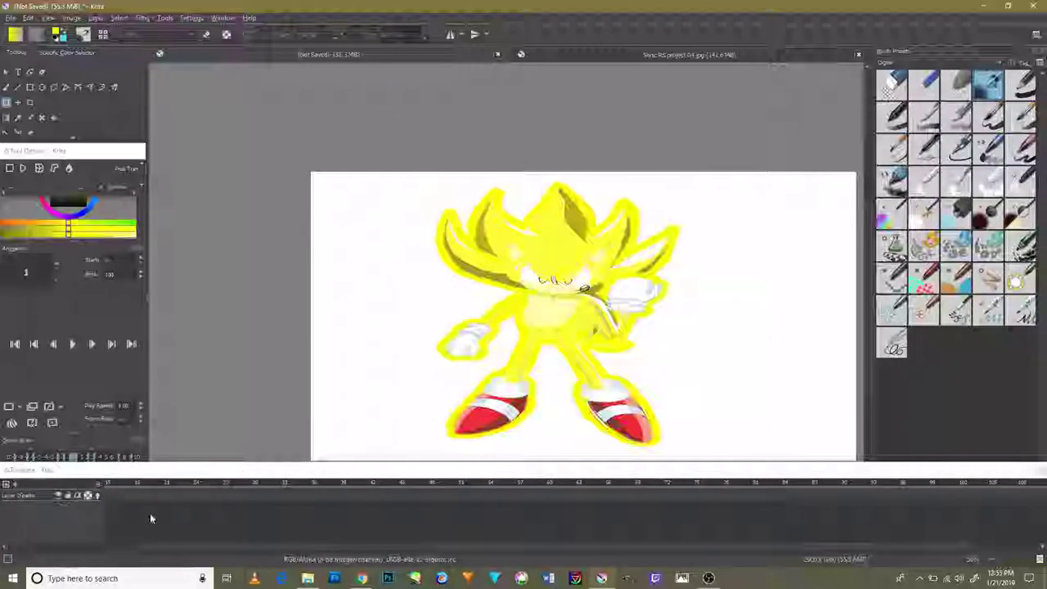
pyautogui.click(109, 504)
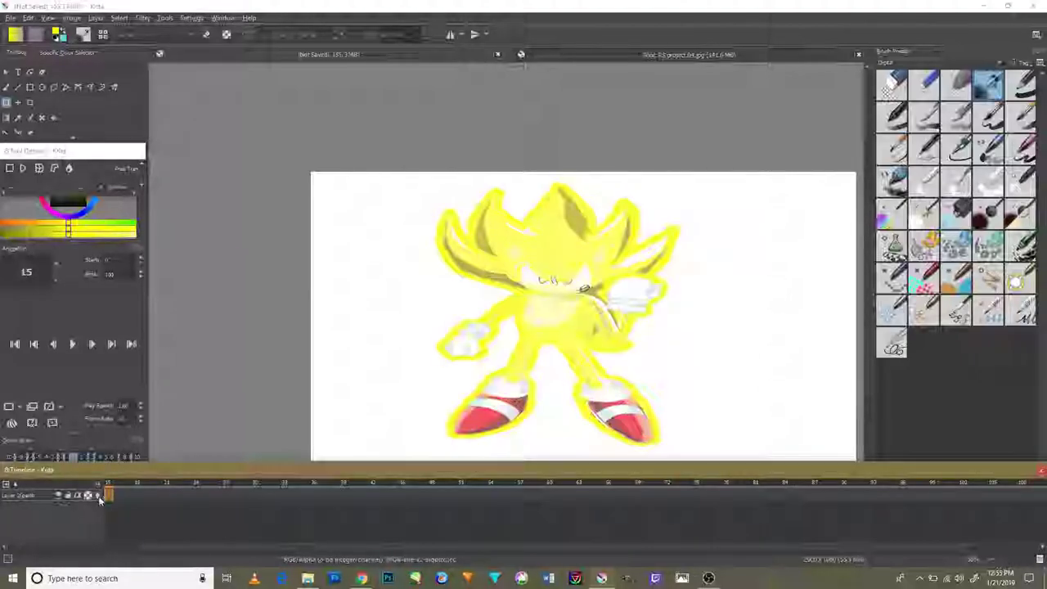
# Step: Duplicate the current frame, then undo it to restore the original Sonic on frame 1
pyautogui.rightClick(103, 494)
pyautogui.click(123, 476)
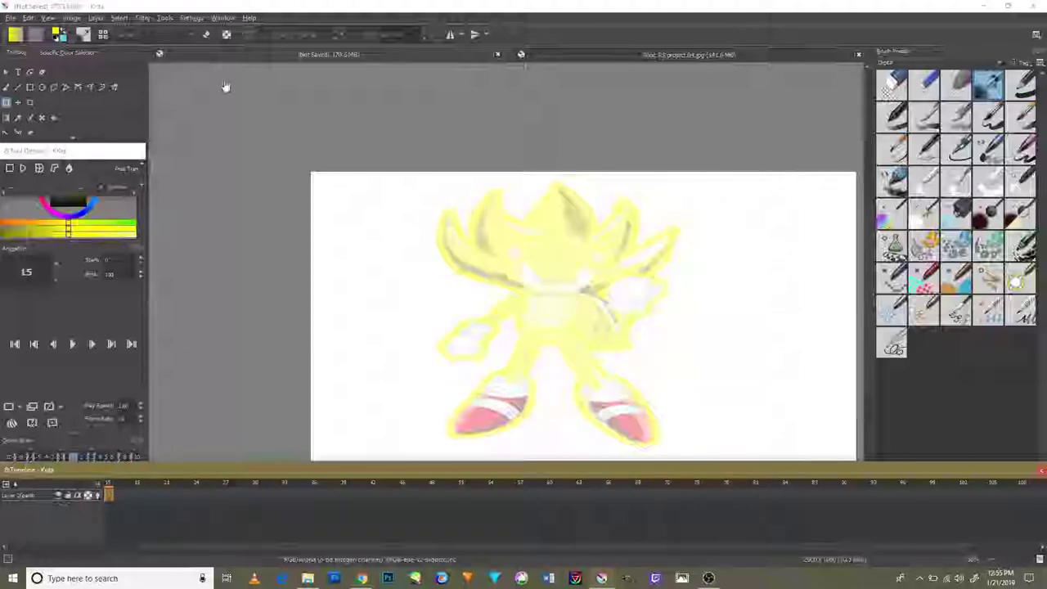
pyautogui.hotkey('ctrl', 'z')
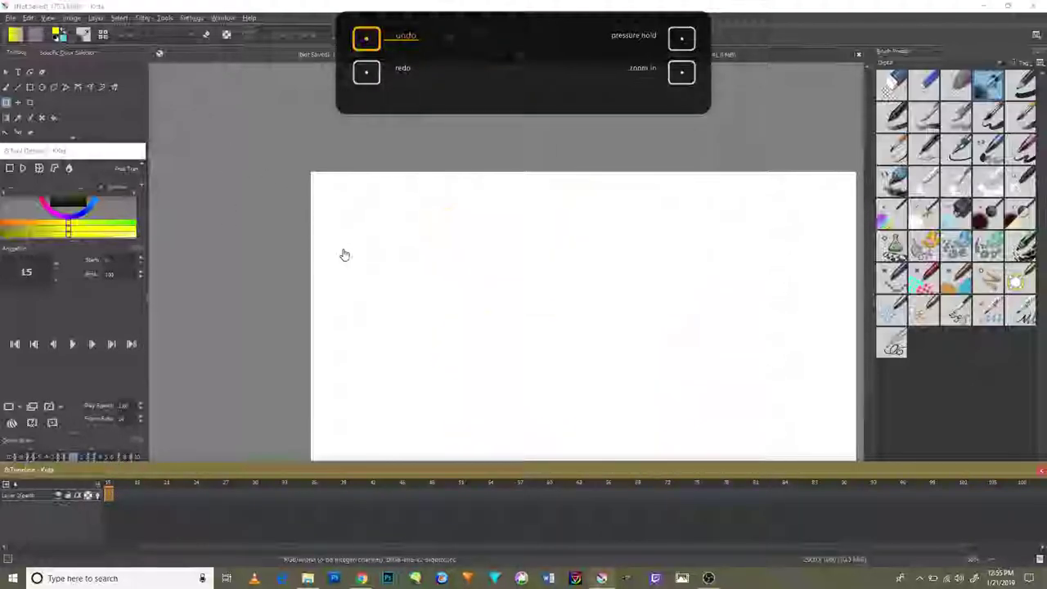
pyautogui.hotkey('ctrl', 'shift', 'z')
pyautogui.hotkey('ctrl', 'z')
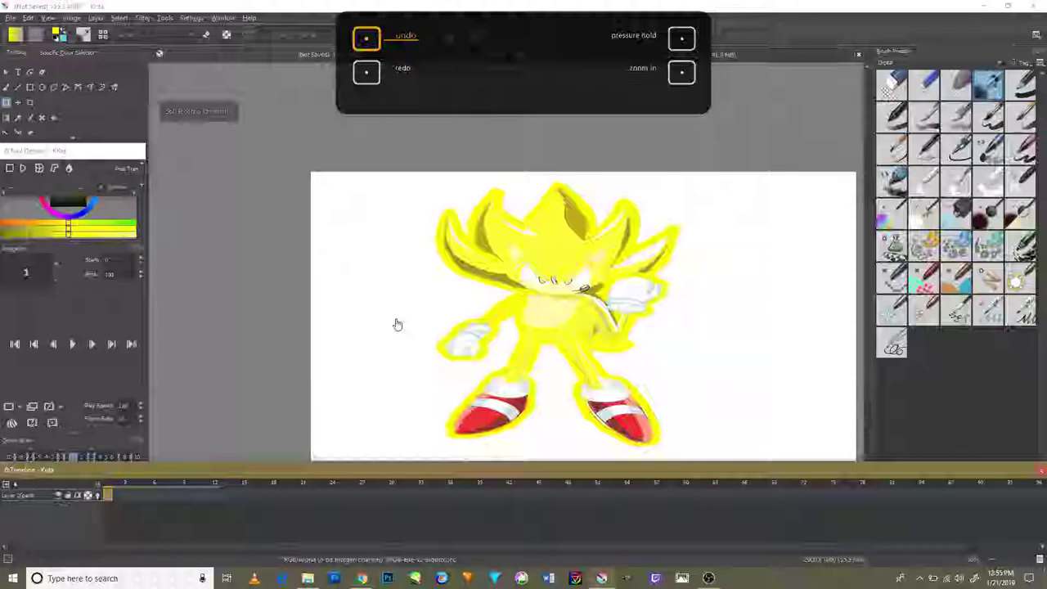
pyautogui.click(113, 493)
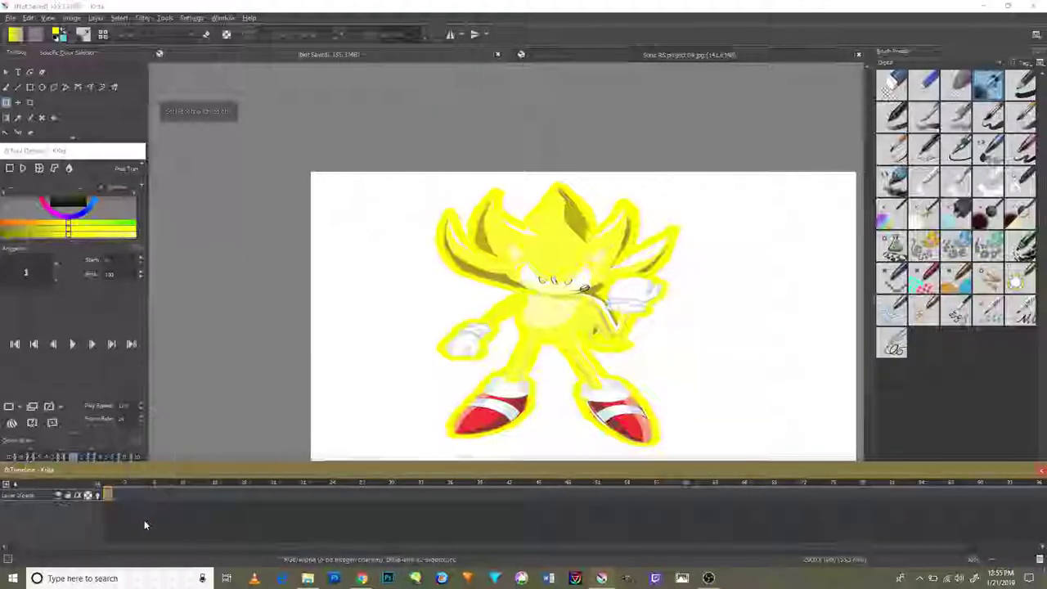
# Step: Move Sonic higher on the canvas and add a new keyframe at frame 2
pyautogui.hotkey('ctrl', 't')
pyautogui.moveTo(505, 295)
pyautogui.mouseDown()
pyautogui.moveTo(382, 276)
pyautogui.moveTo(647, 334)
pyautogui.moveTo(564, 314)
pyautogui.mouseUp()
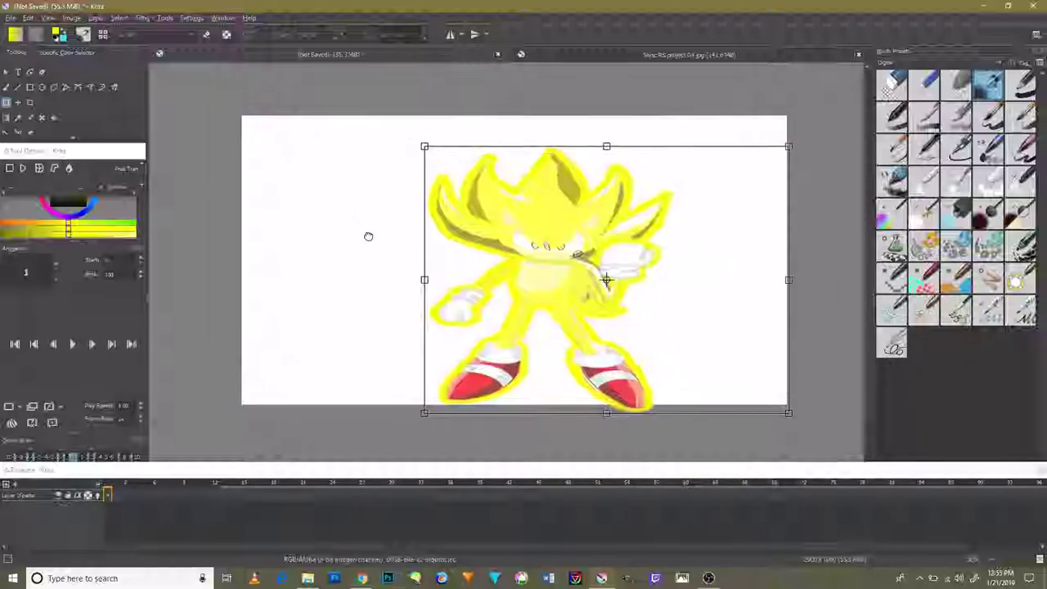
pyautogui.moveTo(368, 234)
pyautogui.mouseDown()
pyautogui.moveTo(351, 255)
pyautogui.moveTo(701, 213)
pyautogui.moveTo(384, 254)
pyautogui.moveTo(659, 276)
pyautogui.moveTo(524, 243)
pyautogui.moveTo(501, 221)
pyautogui.mouseUp()
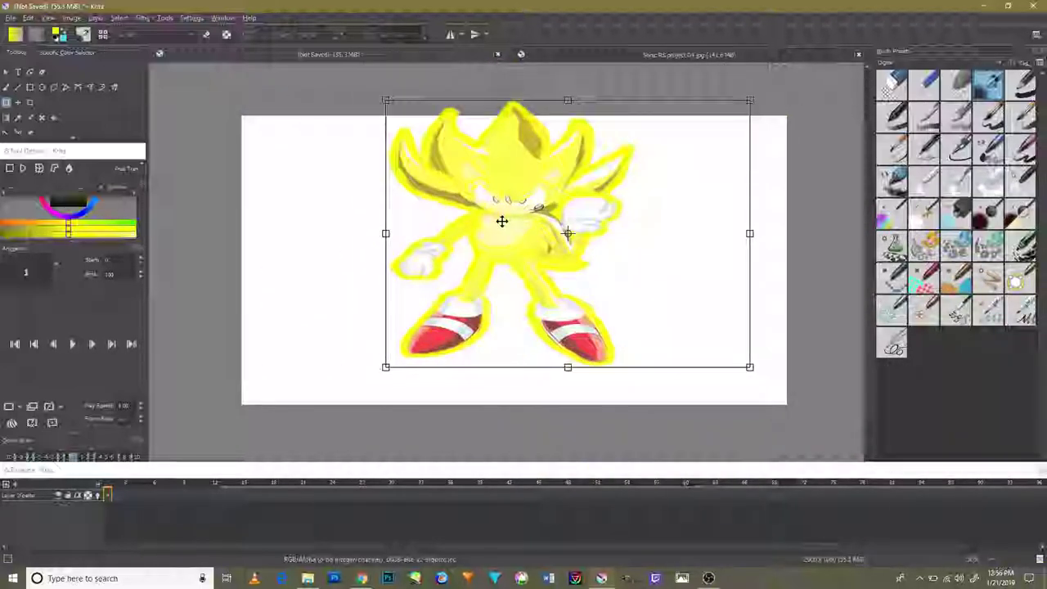
pyautogui.rightClick(112, 497)
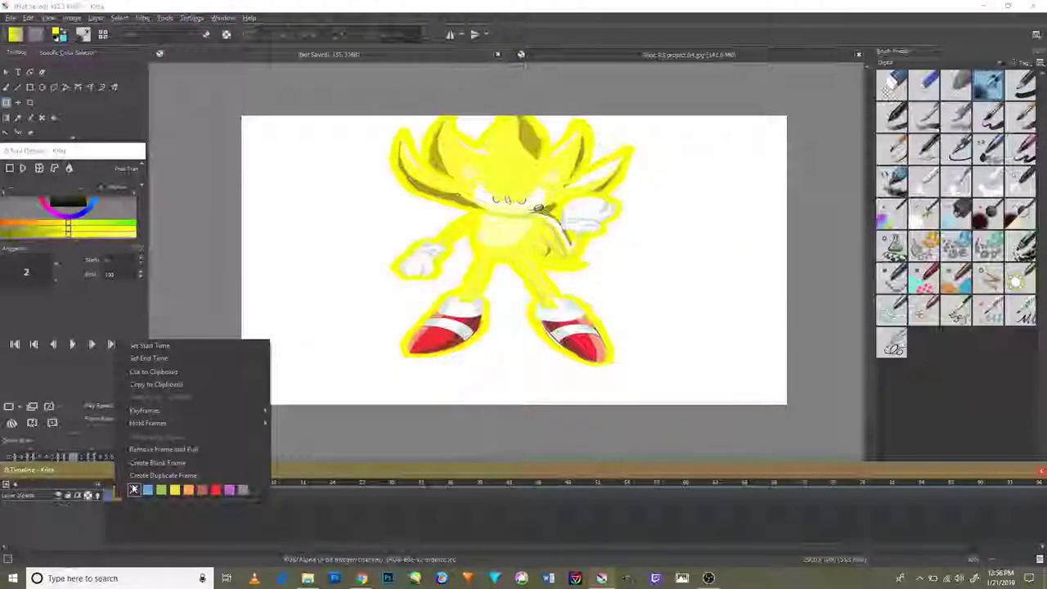
pyautogui.click(146, 475)
pyautogui.click(484, 220)
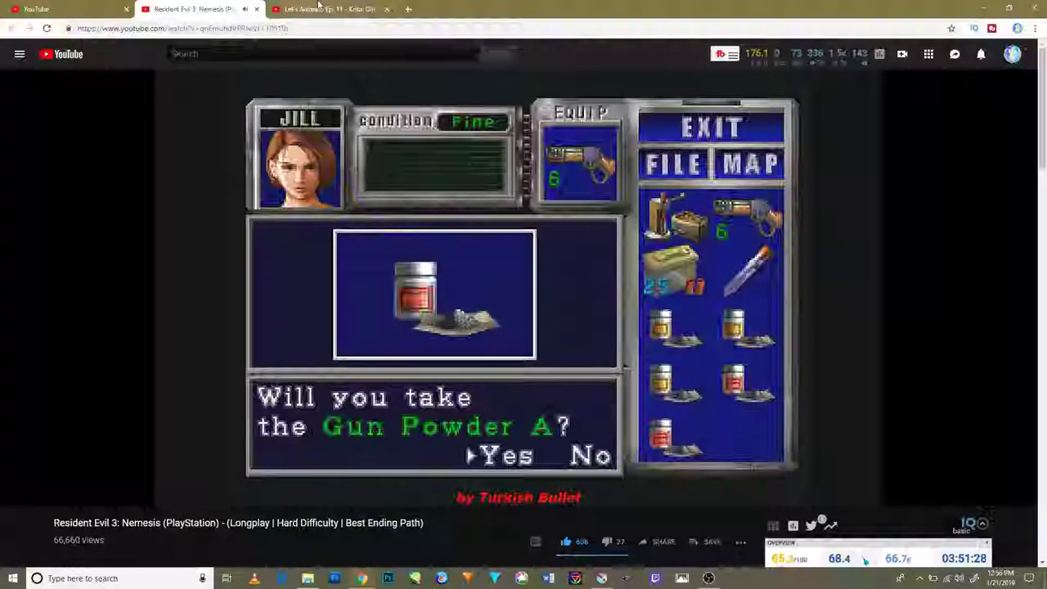
# Step: Skim ahead in the Krita animation tutorial video, pause it, and return to Krita
pyautogui.click(319, 8)
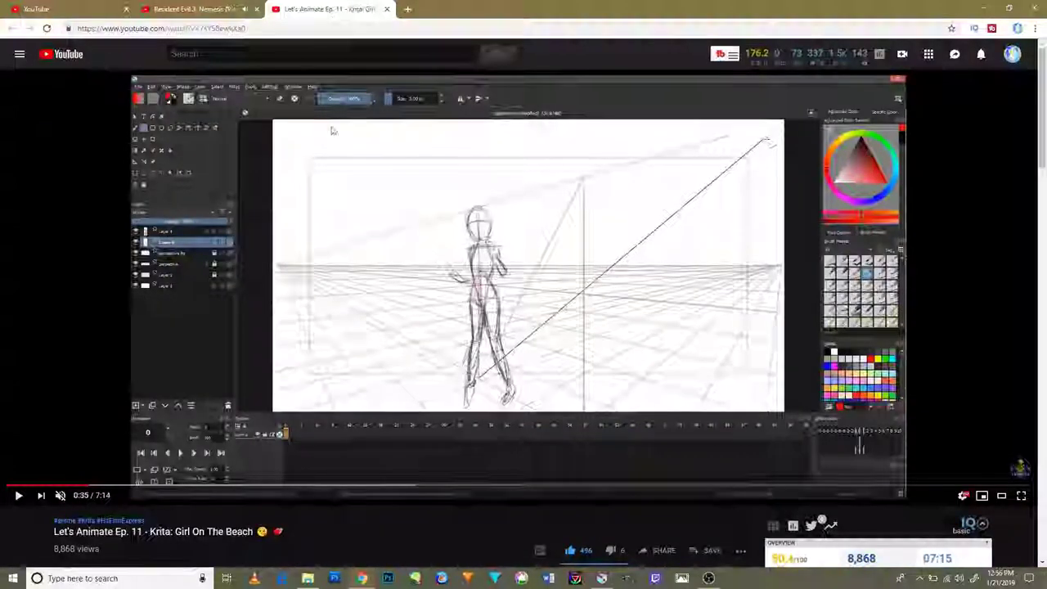
pyautogui.click(171, 488)
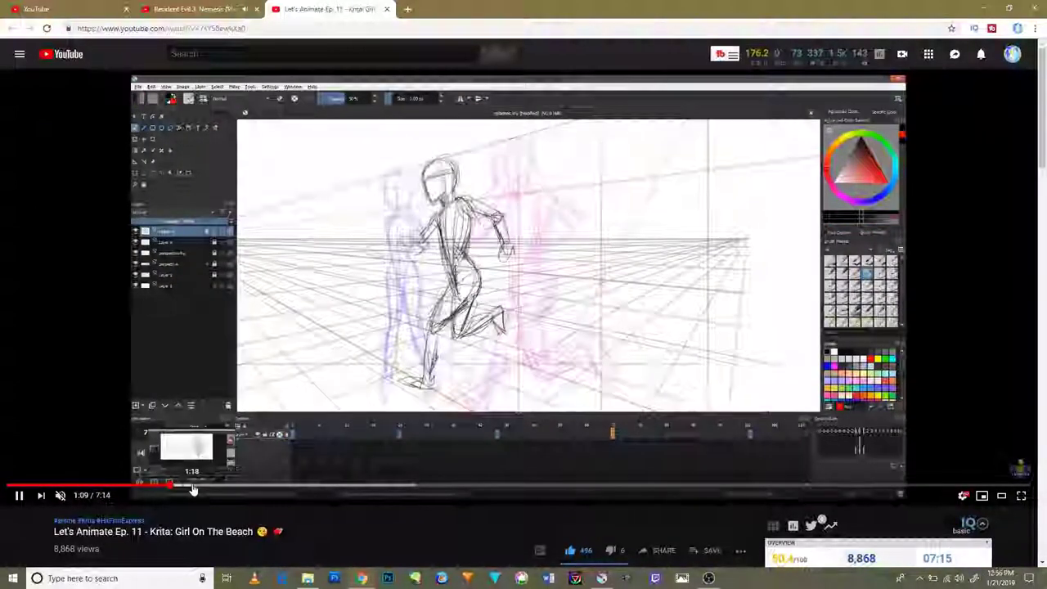
pyautogui.press('space')
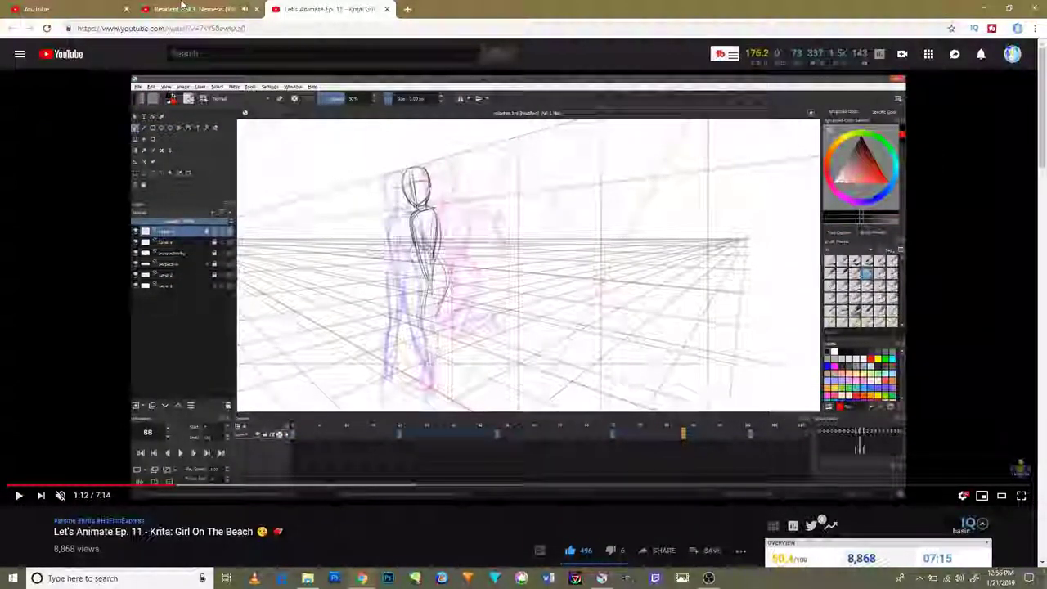
pyautogui.hotkey('ctrl', 'shift', 'Tab')
pyautogui.hotkey('alt', 'Tab')
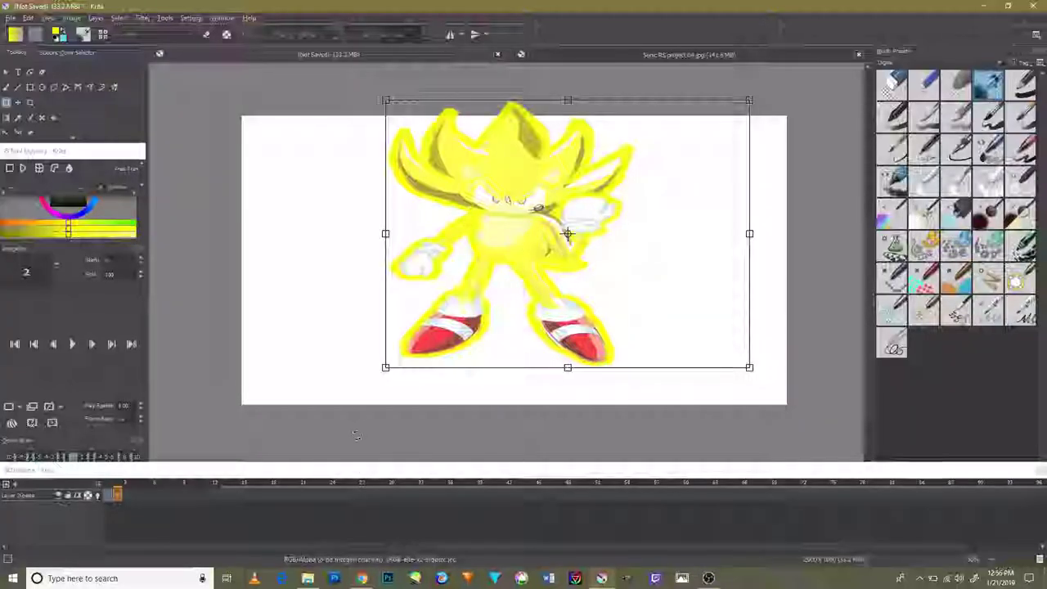
# Step: Apply a frame option, review frames 13 and 1, and nudge Sonic toward the lower right
pyautogui.rightClick(331, 492)
pyautogui.click(360, 467)
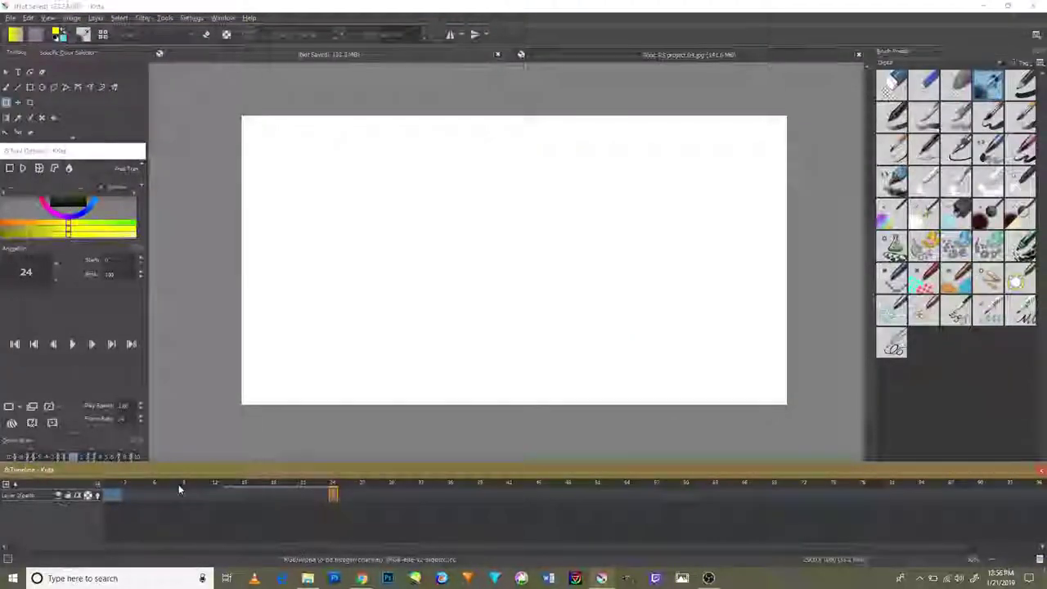
pyautogui.click(120, 497)
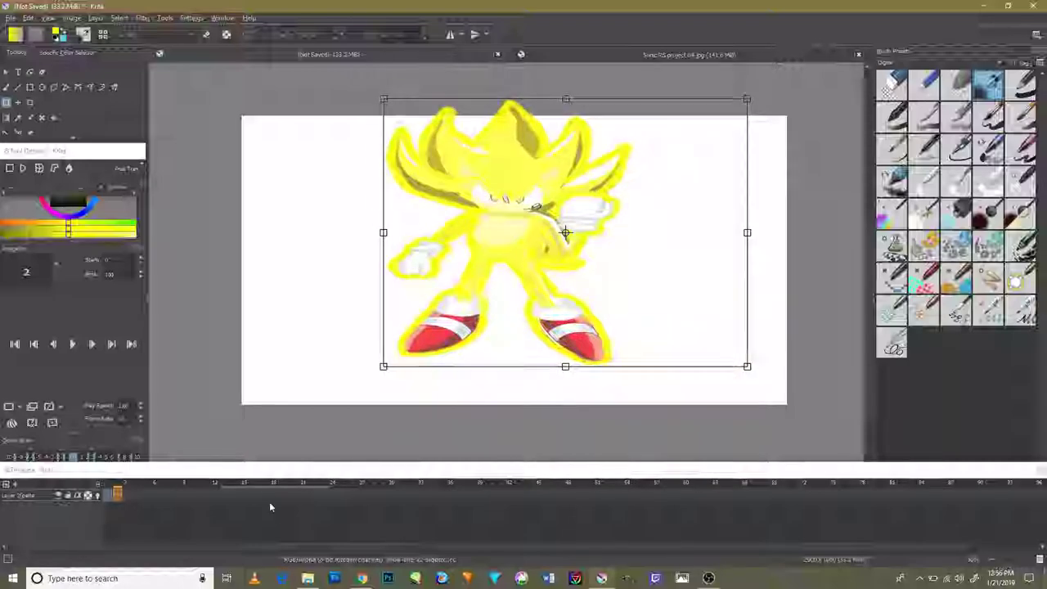
pyautogui.click(225, 495)
pyautogui.click(104, 497)
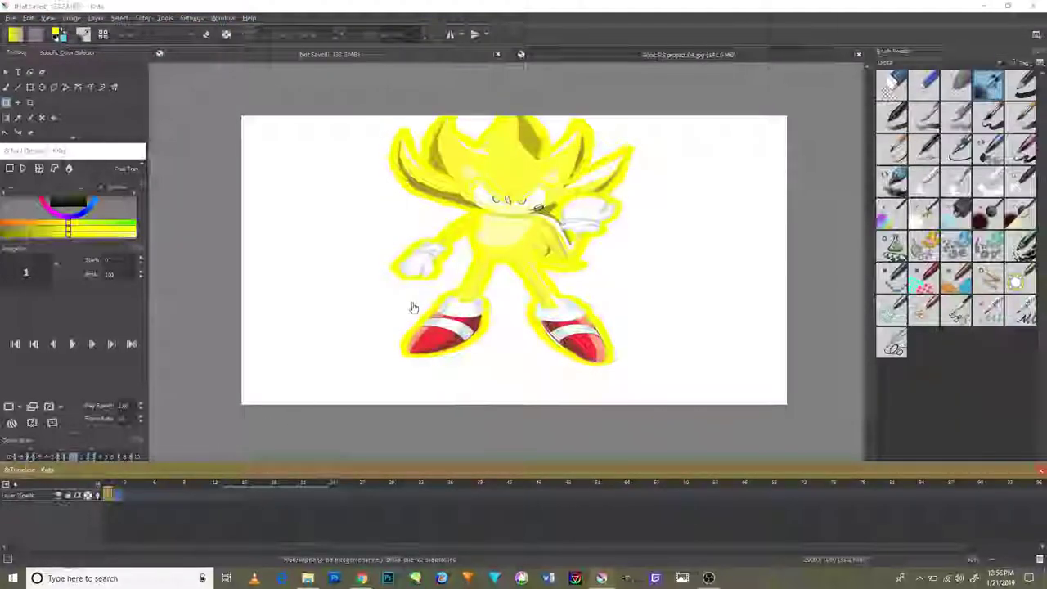
pyautogui.moveTo(511, 268)
pyautogui.mouseDown()
pyautogui.moveTo(590, 229)
pyautogui.moveTo(334, 309)
pyautogui.moveTo(598, 295)
pyautogui.moveTo(714, 369)
pyautogui.moveTo(565, 247)
pyautogui.moveTo(500, 306)
pyautogui.mouseUp()
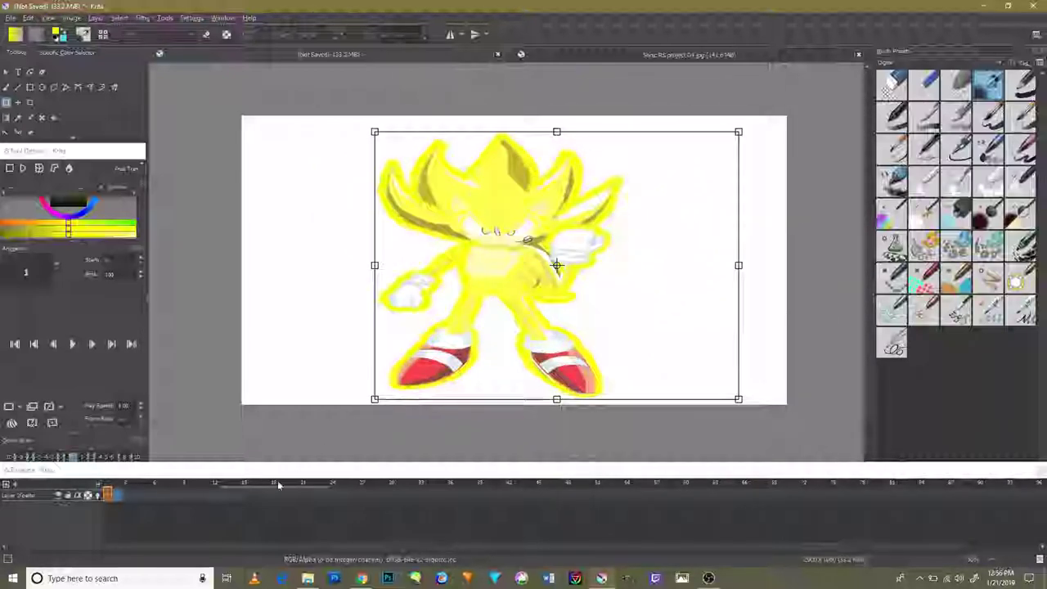
# Step: Add a keyframe at frame 9 and resize, reposition and slightly tilt Sonic there
pyautogui.rightClick(187, 495)
pyautogui.click(227, 468)
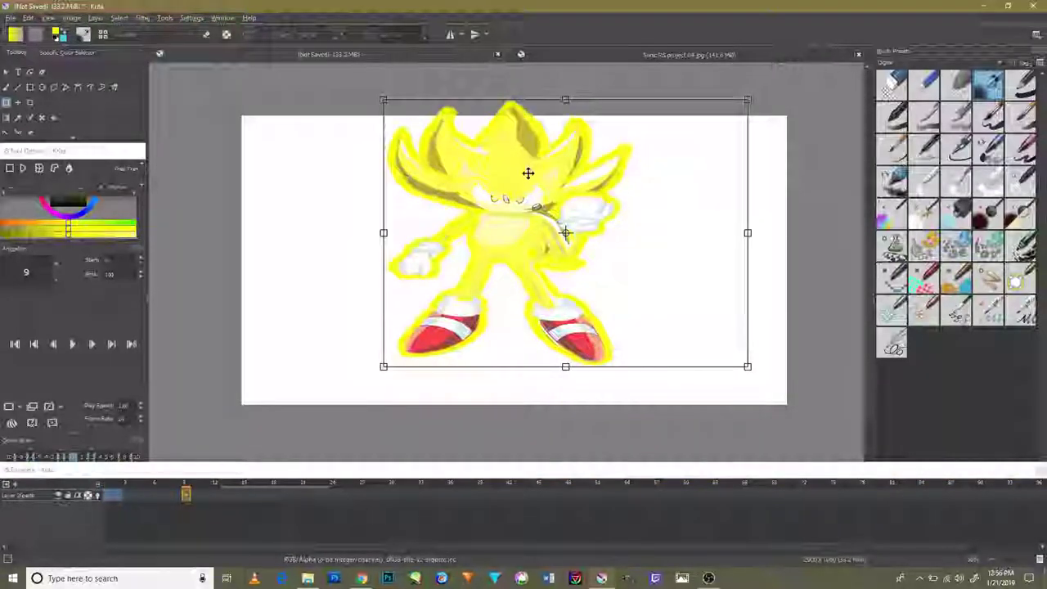
pyautogui.moveTo(529, 173); pyautogui.dragTo(494, 180)
pyautogui.moveTo(712, 365); pyautogui.dragTo(819, 416)
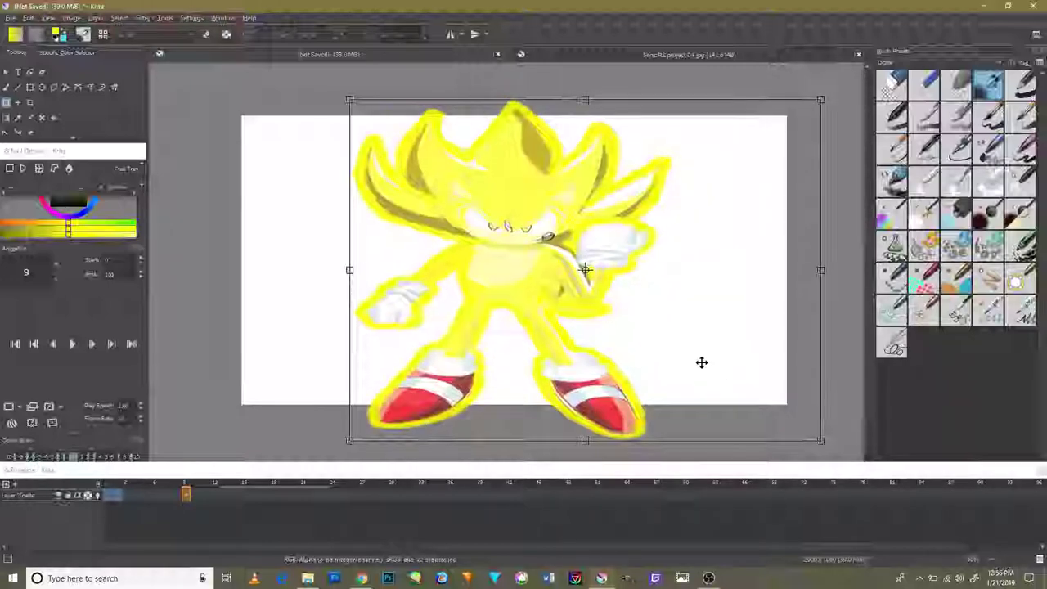
pyautogui.moveTo(701, 363); pyautogui.dragTo(687, 342)
pyautogui.moveTo(814, 344); pyautogui.dragTo(814, 331)
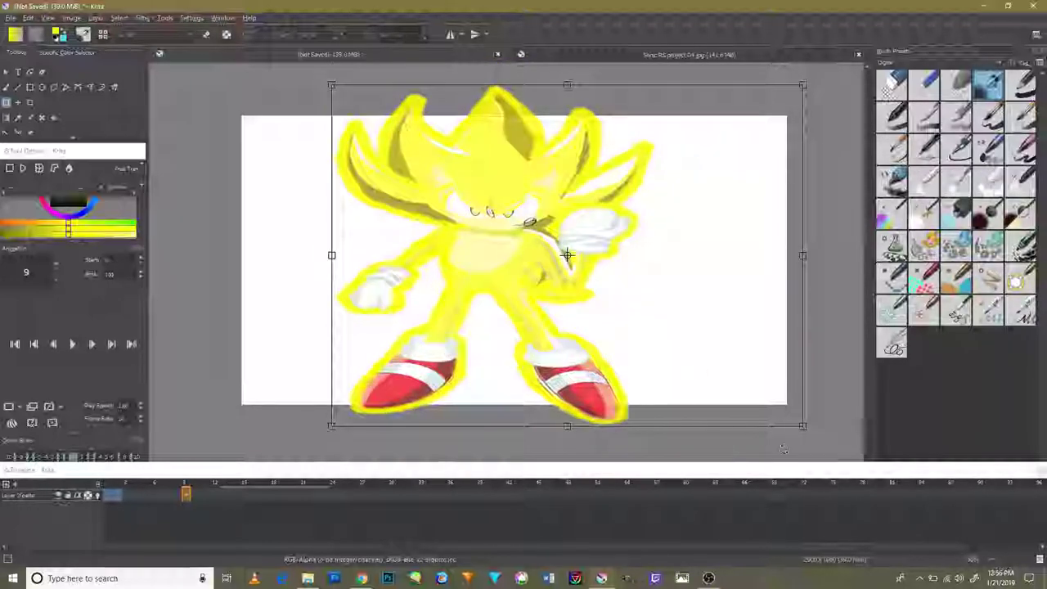
pyautogui.moveTo(803, 419); pyautogui.dragTo(786, 407)
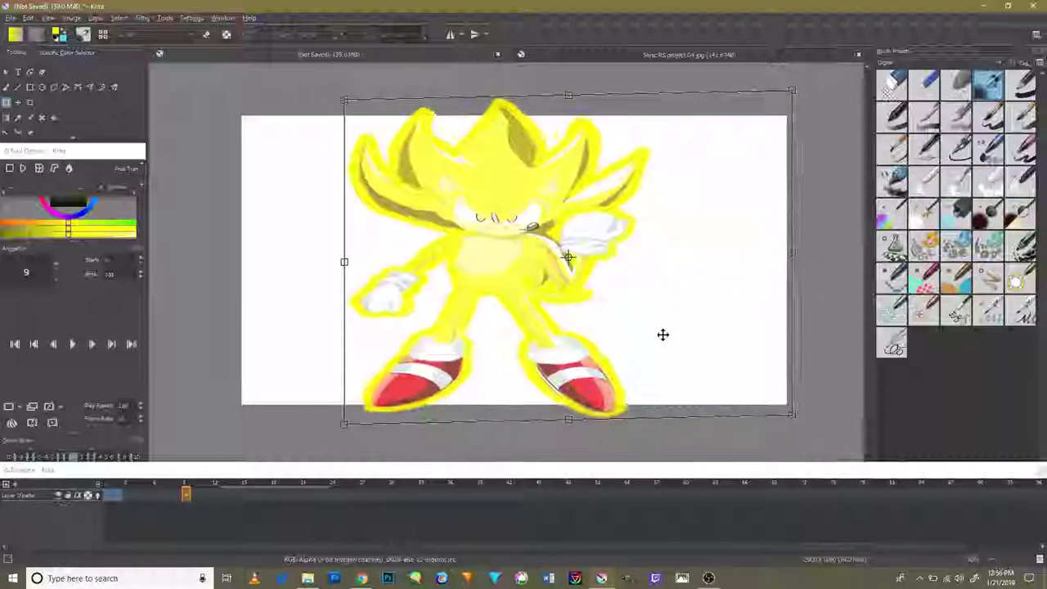
# Step: Add a frame at frame 16 and play back the animation, stepping through the poses
pyautogui.rightClick(277, 495)
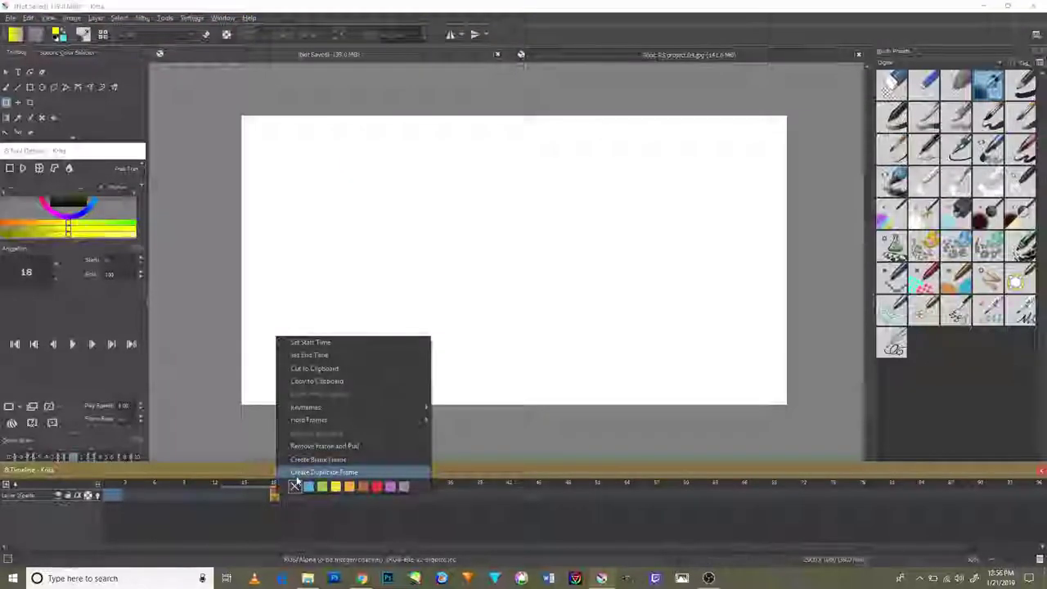
pyautogui.click(194, 477)
pyautogui.click(72, 343)
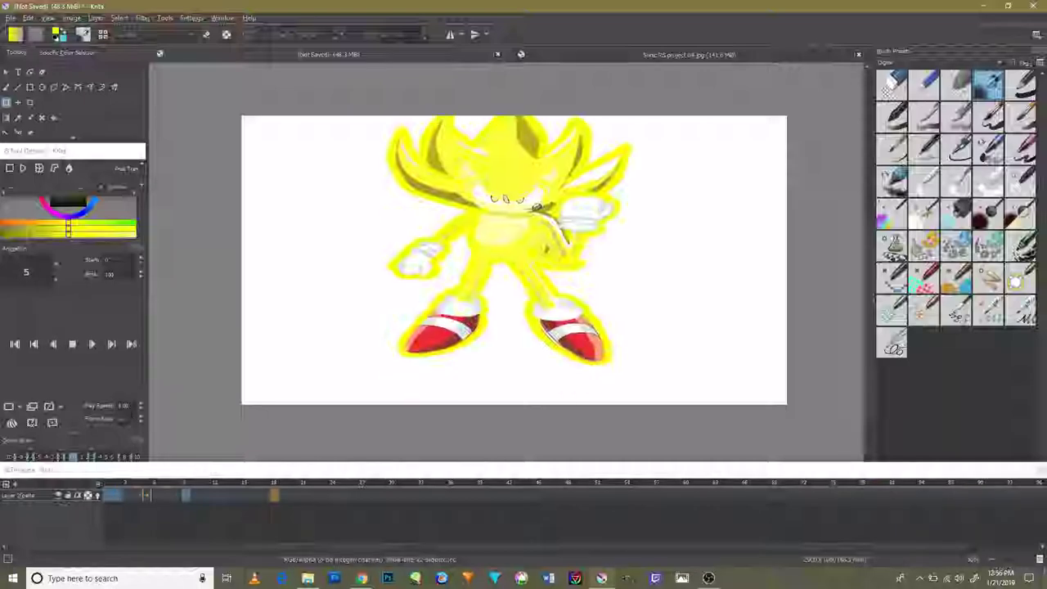
pyautogui.click(109, 496)
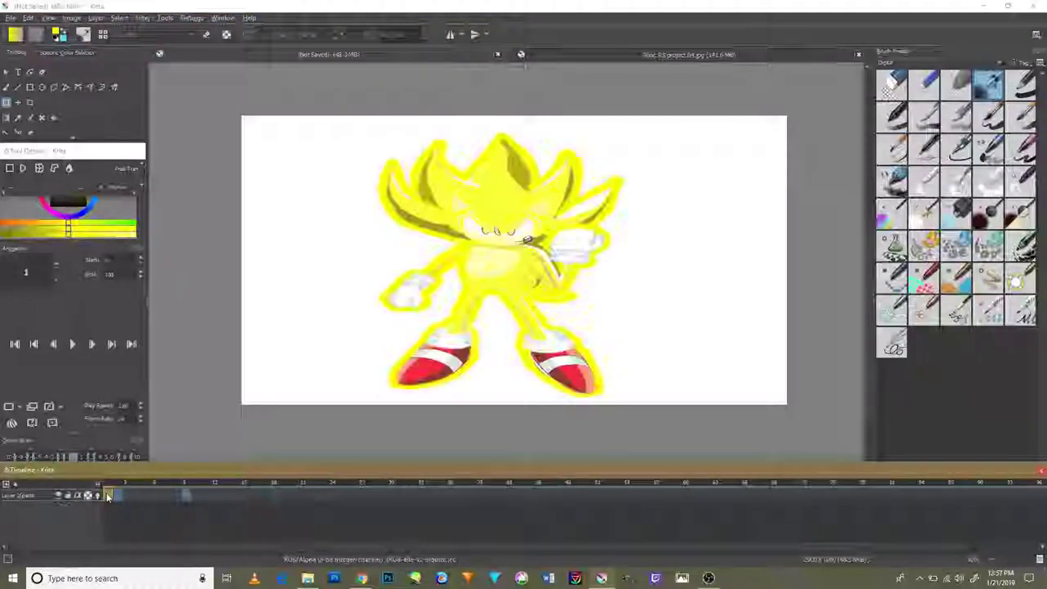
pyautogui.click(127, 494)
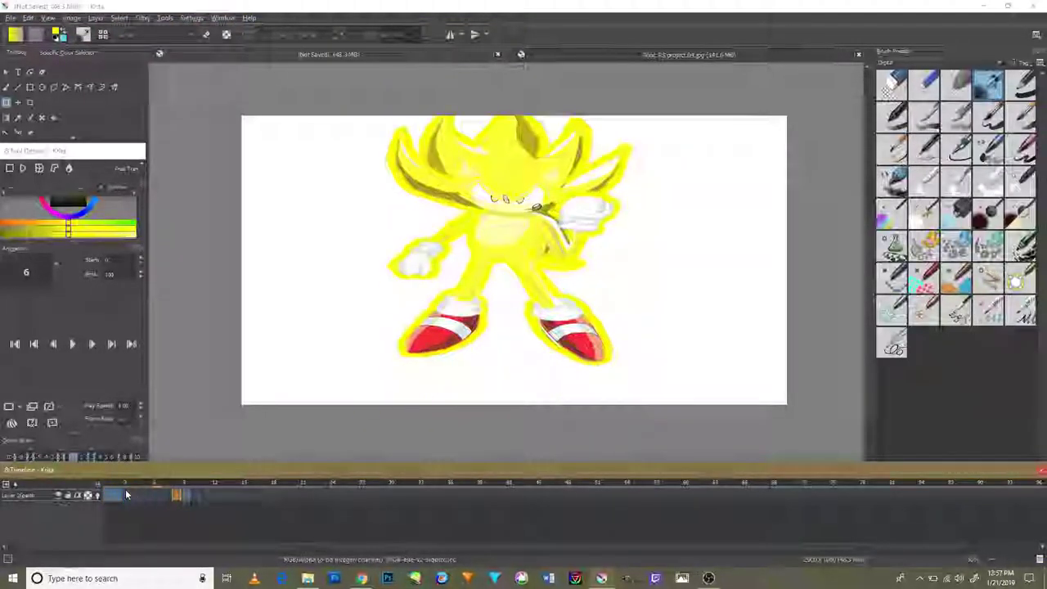
pyautogui.press('Right')
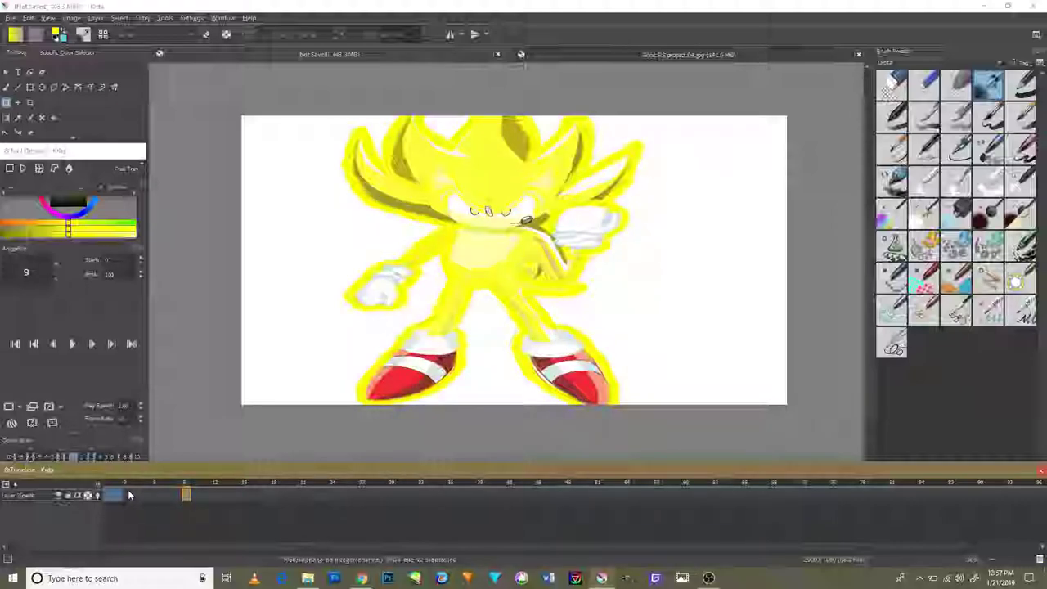
pyautogui.click(147, 495)
# Step: On frame 9, nudge Sonic slightly right and down with the transform tool
pyautogui.press('Right')
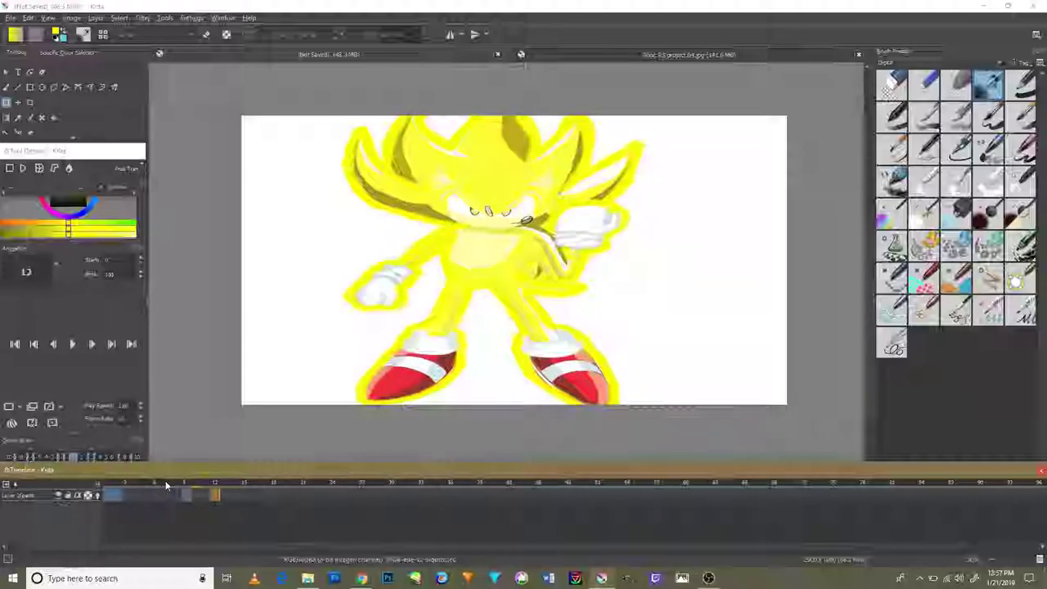
pyautogui.press('Right')
pyautogui.press('Right')
pyautogui.hotkey('ctrl', 't')
pyautogui.moveTo(447, 301); pyautogui.dragTo(468, 306)
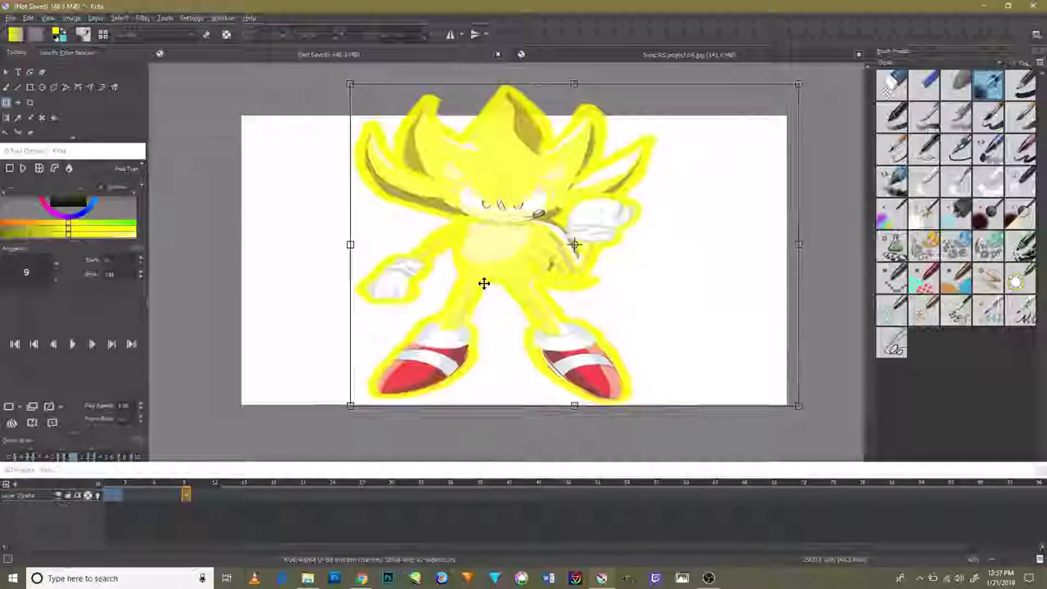
pyautogui.moveTo(802, 414)
pyautogui.mouseDown()
pyautogui.moveTo(802, 364)
pyautogui.moveTo(666, 386)
pyautogui.mouseUp()
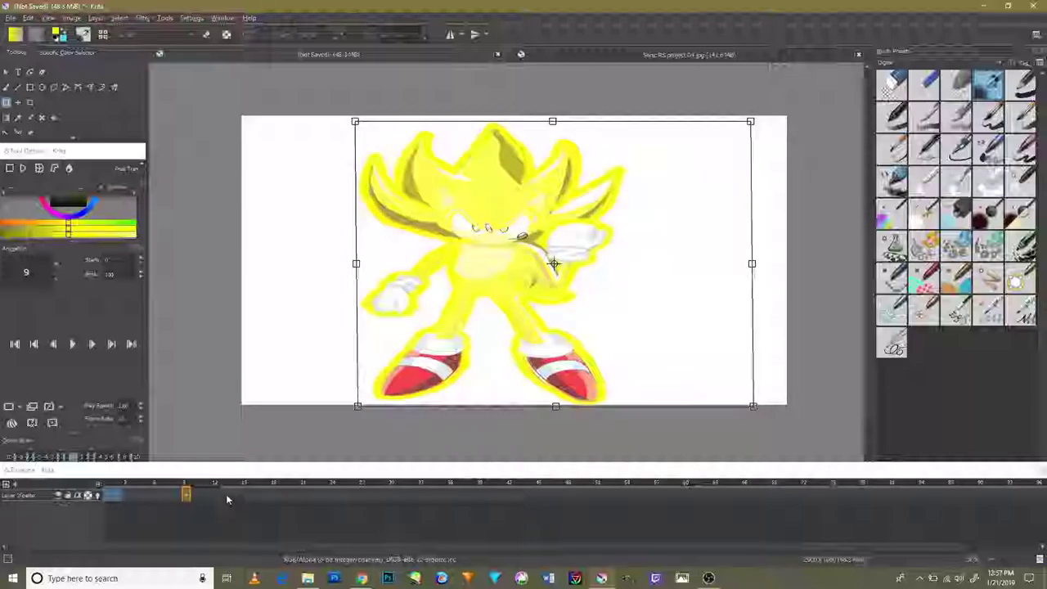
# Step: Create a new keyframe at frame 13 and move frame 12's Sonic up and right
pyautogui.rightClick(226, 494)
pyautogui.click(245, 395)
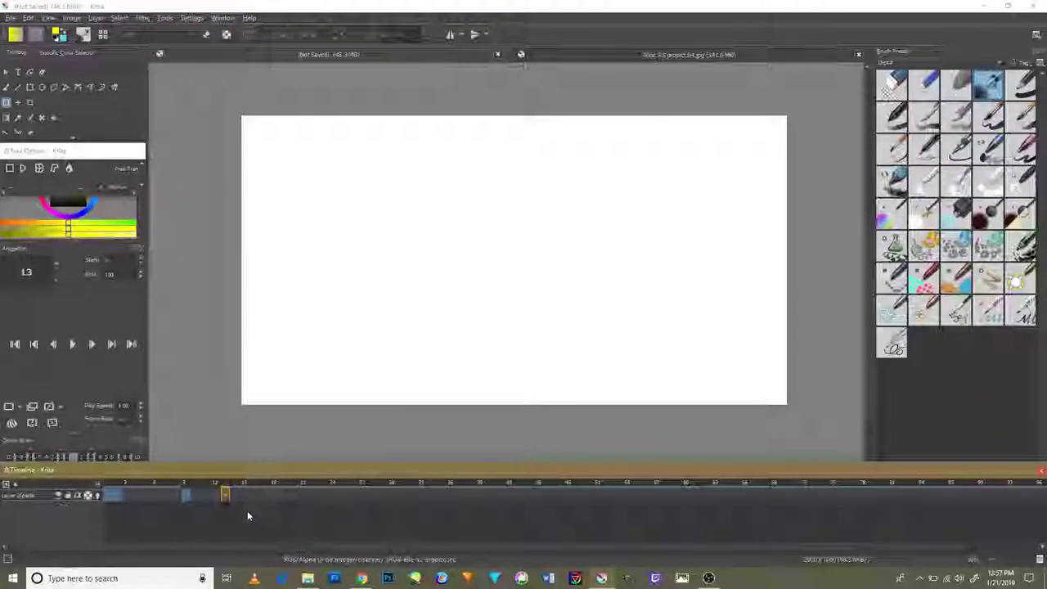
pyautogui.rightClick(215, 493)
pyautogui.click(437, 287)
pyautogui.moveTo(502, 278)
pyautogui.mouseDown()
pyautogui.moveTo(631, 269)
pyautogui.moveTo(599, 237)
pyautogui.moveTo(485, 269)
pyautogui.mouseUp()
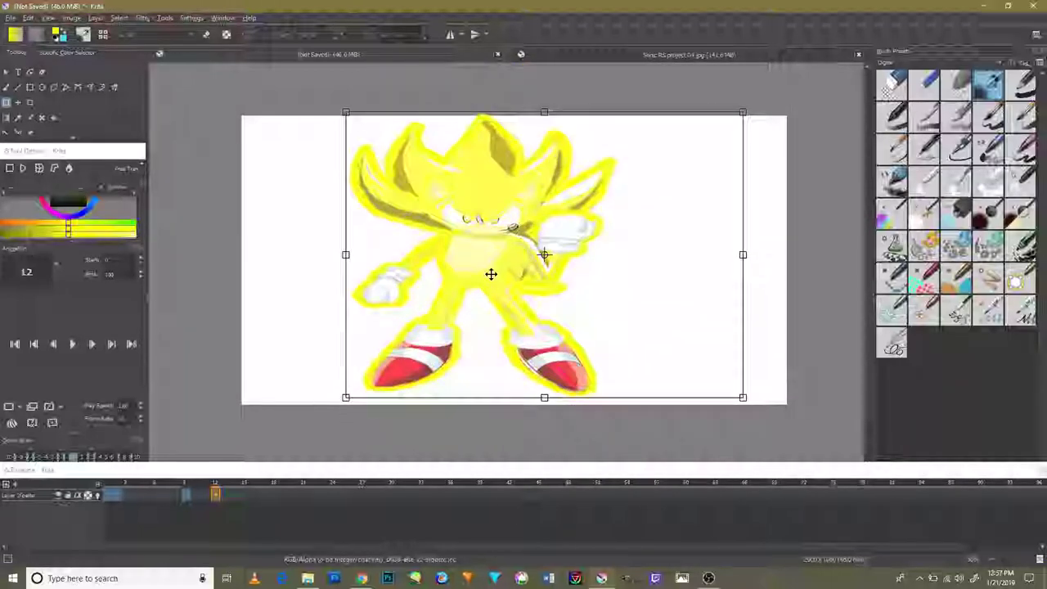
# Step: Add a keyframe at frame 18 and enlarge Sonic, shifting it up and right
pyautogui.rightClick(262, 494)
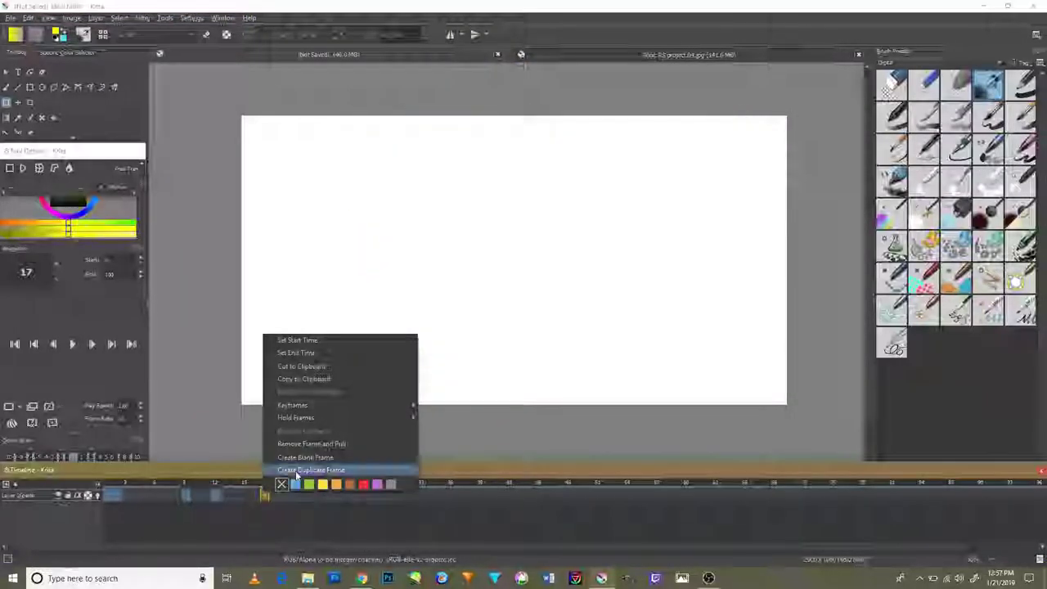
pyautogui.click(282, 395)
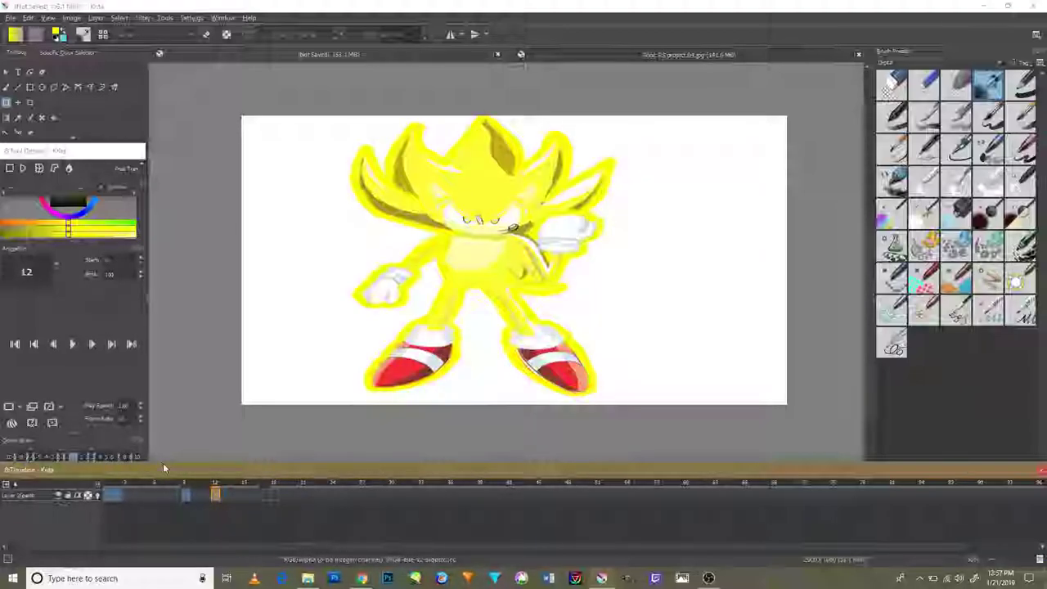
pyautogui.click(498, 230)
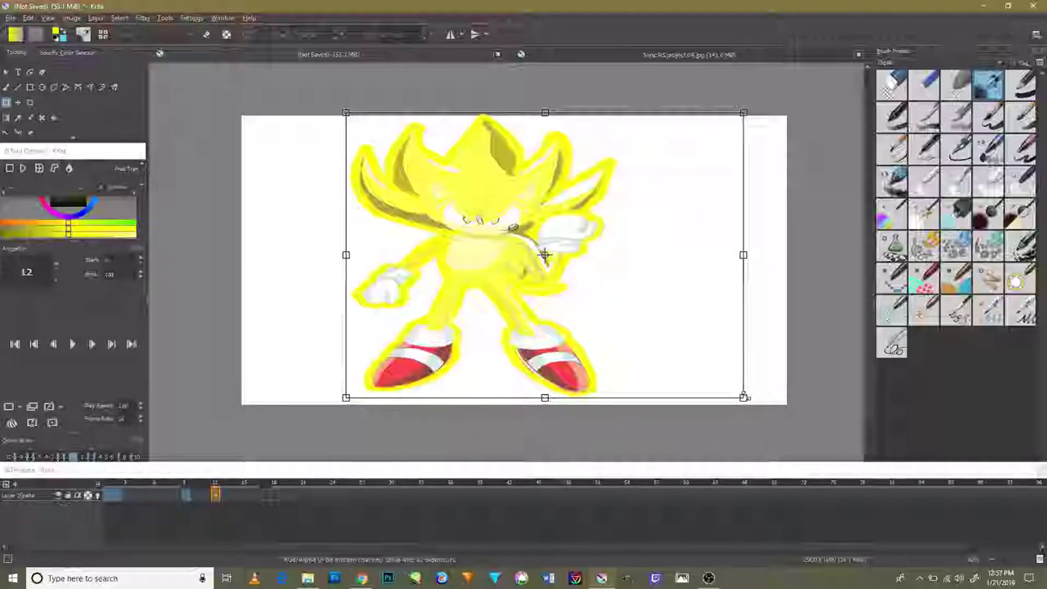
pyautogui.moveTo(745, 398); pyautogui.dragTo(770, 404)
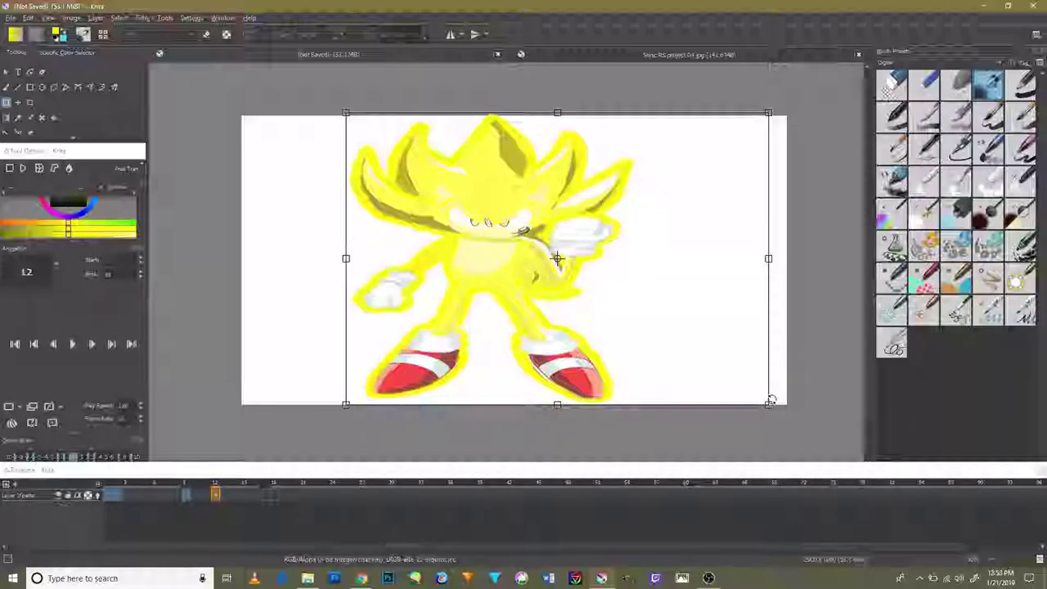
pyautogui.moveTo(556, 258); pyautogui.dragTo(752, 254)
# Step: Add a keyframe at frame 25 and move frame 12's Sonic up and to the left
pyautogui.rightClick(345, 495)
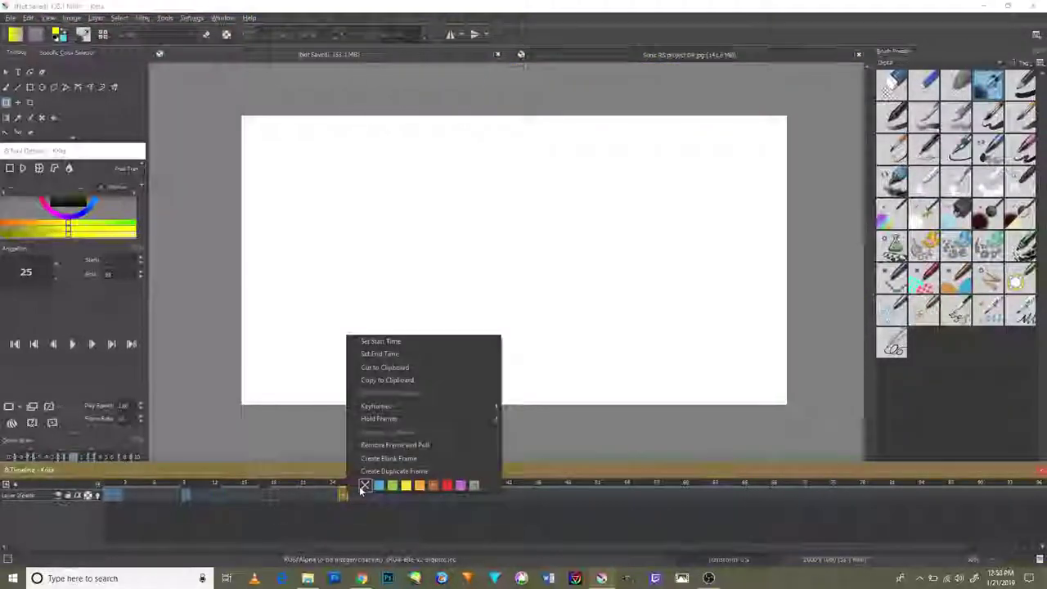
pyautogui.click(370, 471)
pyautogui.click(215, 494)
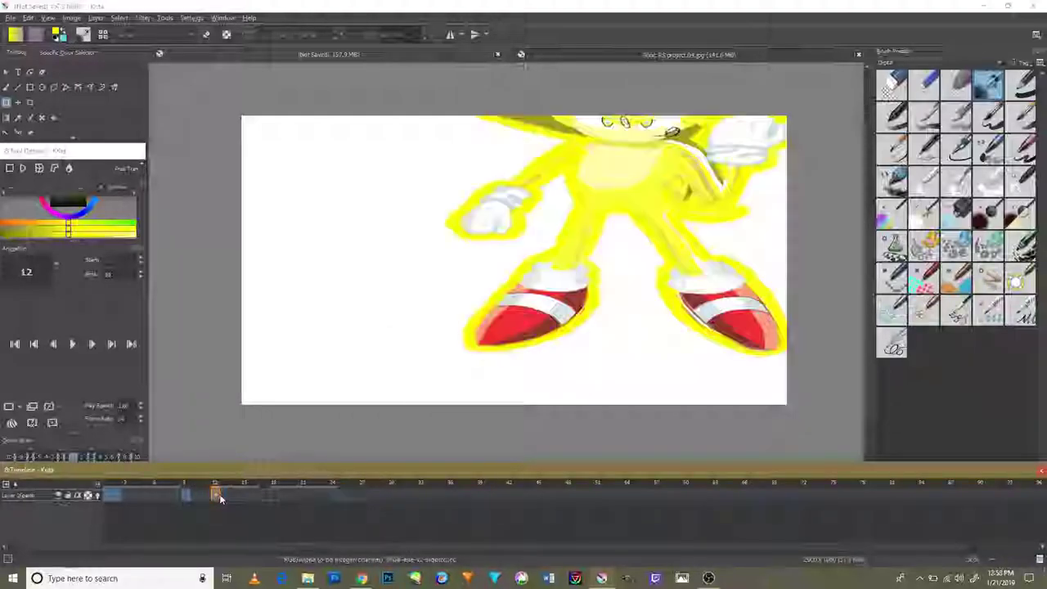
pyautogui.moveTo(684, 210)
pyautogui.mouseDown()
pyautogui.moveTo(546, 155)
pyautogui.moveTo(570, 300)
pyautogui.moveTo(571, 263)
pyautogui.mouseUp()
# Step: Duplicate the previous drawing into frame 14
pyautogui.rightClick(245, 495)
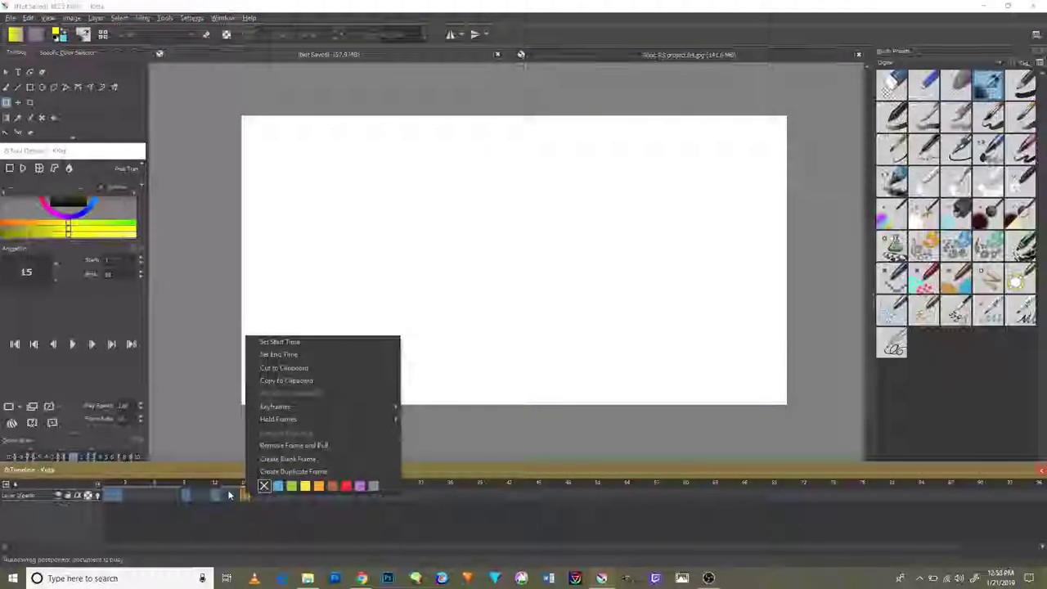
pyautogui.click(250, 473)
pyautogui.rightClick(233, 494)
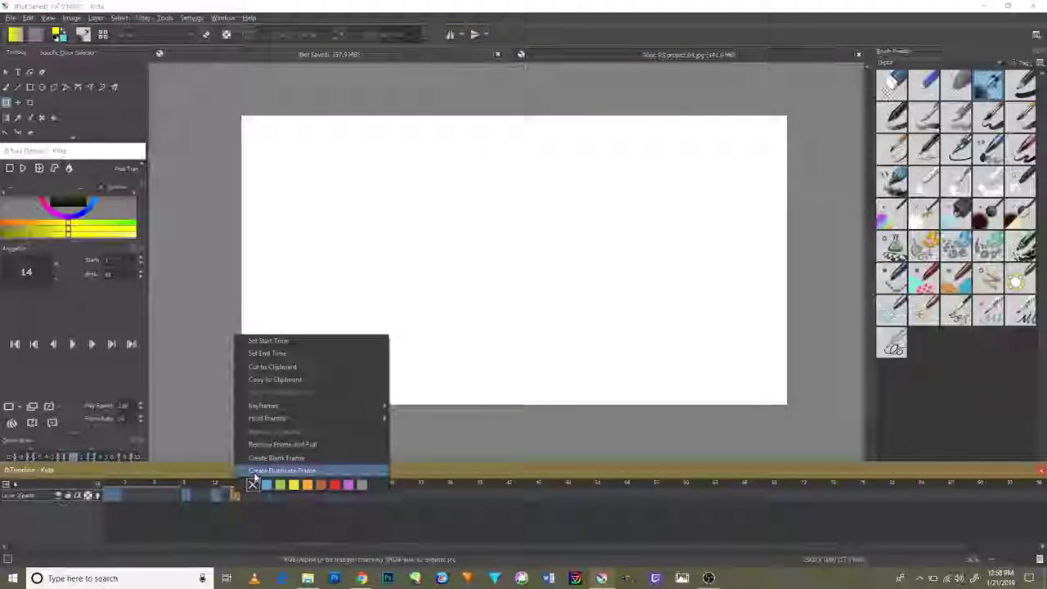
pyautogui.click(262, 470)
# Step: On frame 12, shrink Sonic, reposition it and tilt it at an angle
pyautogui.click(216, 495)
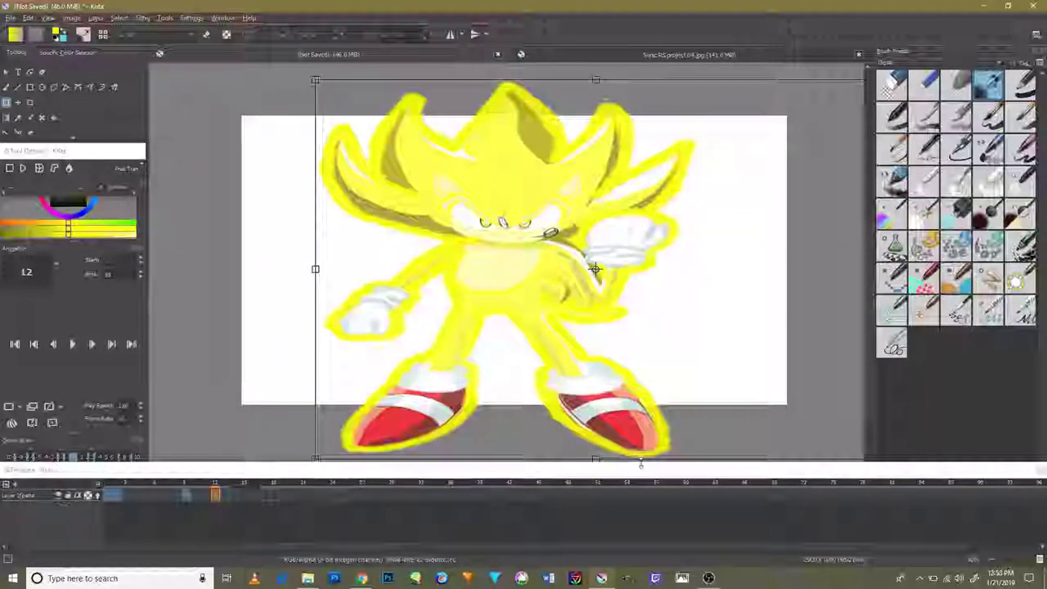
pyautogui.moveTo(646, 454)
pyautogui.mouseDown()
pyautogui.moveTo(854, 385)
pyautogui.moveTo(647, 270)
pyautogui.mouseUp()
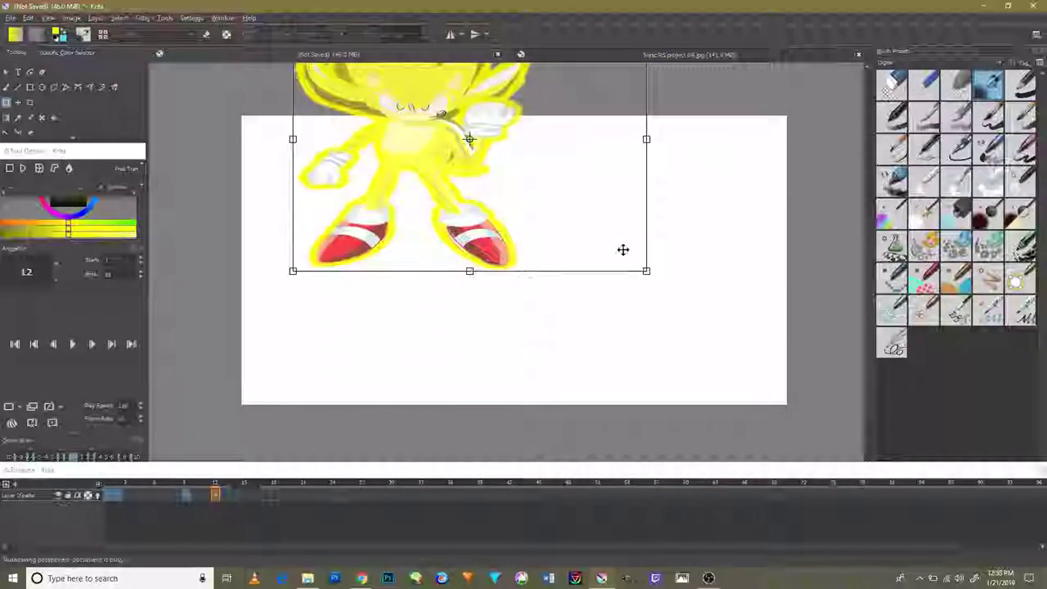
pyautogui.moveTo(590, 219)
pyautogui.mouseDown()
pyautogui.moveTo(685, 351)
pyautogui.moveTo(748, 343)
pyautogui.moveTo(701, 327)
pyautogui.mouseUp()
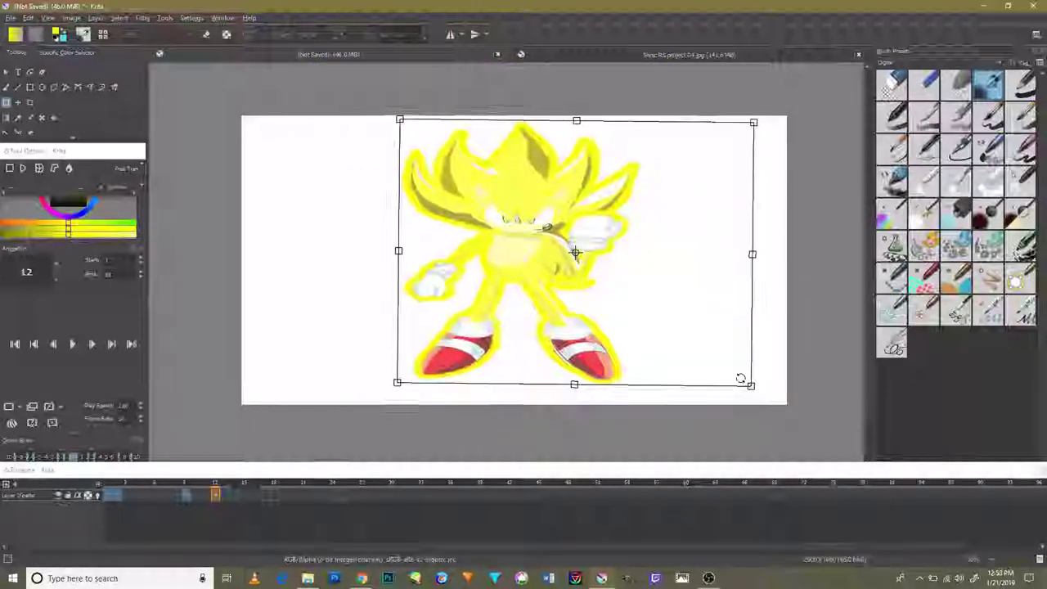
pyautogui.moveTo(744, 374)
pyautogui.mouseDown()
pyautogui.moveTo(671, 355)
pyautogui.moveTo(612, 318)
pyautogui.moveTo(528, 356)
pyautogui.mouseUp()
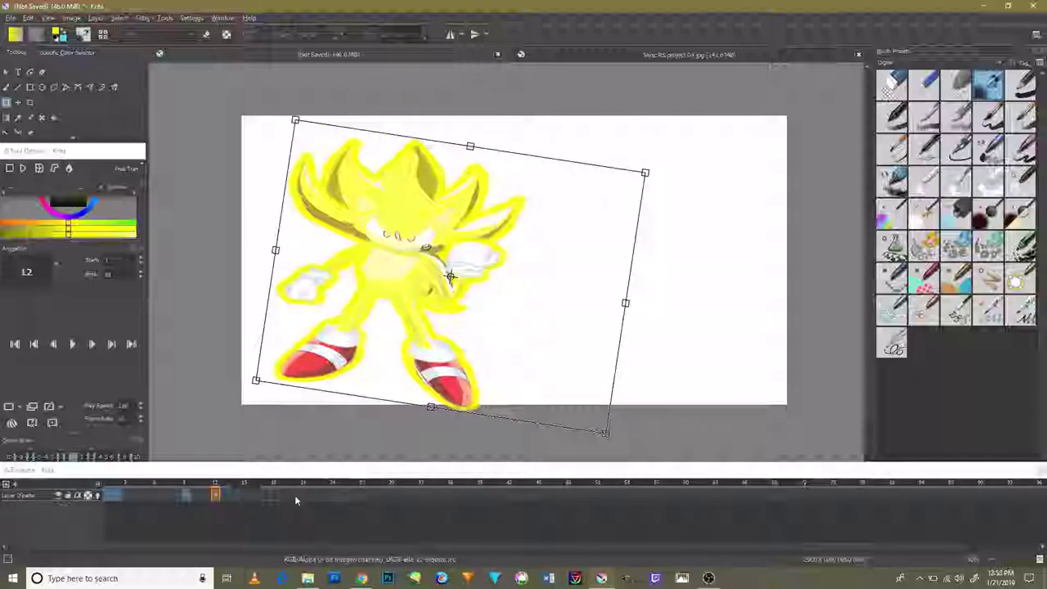
# Step: Add keyframes at frames 13 and 14, duplicating the previous Sonic drawing into frame 14
pyautogui.rightClick(242, 497)
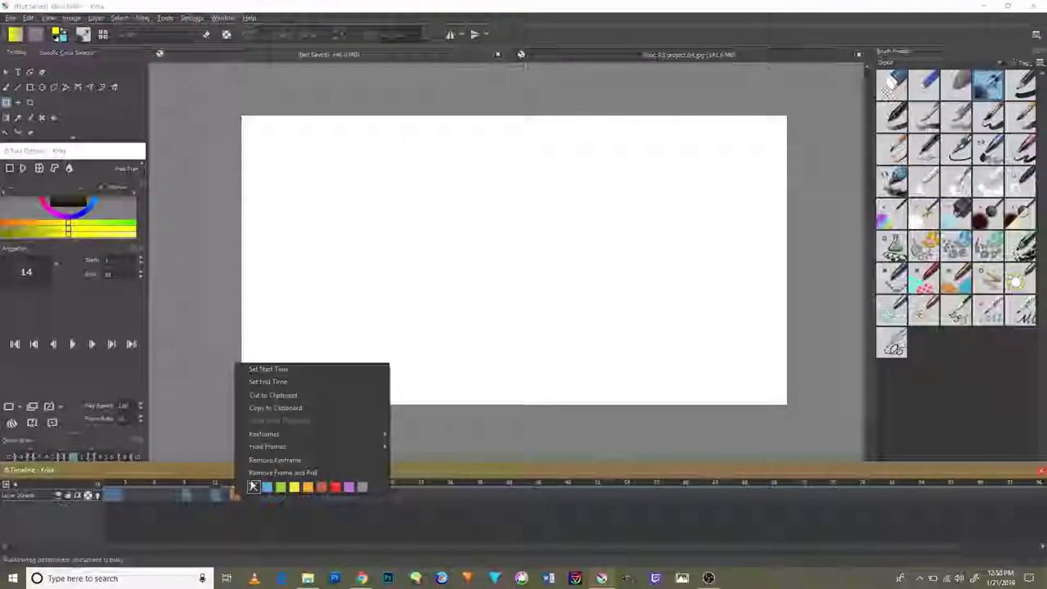
pyautogui.click(229, 495)
pyautogui.rightClick(229, 495)
pyautogui.click(278, 473)
pyautogui.rightClick(235, 495)
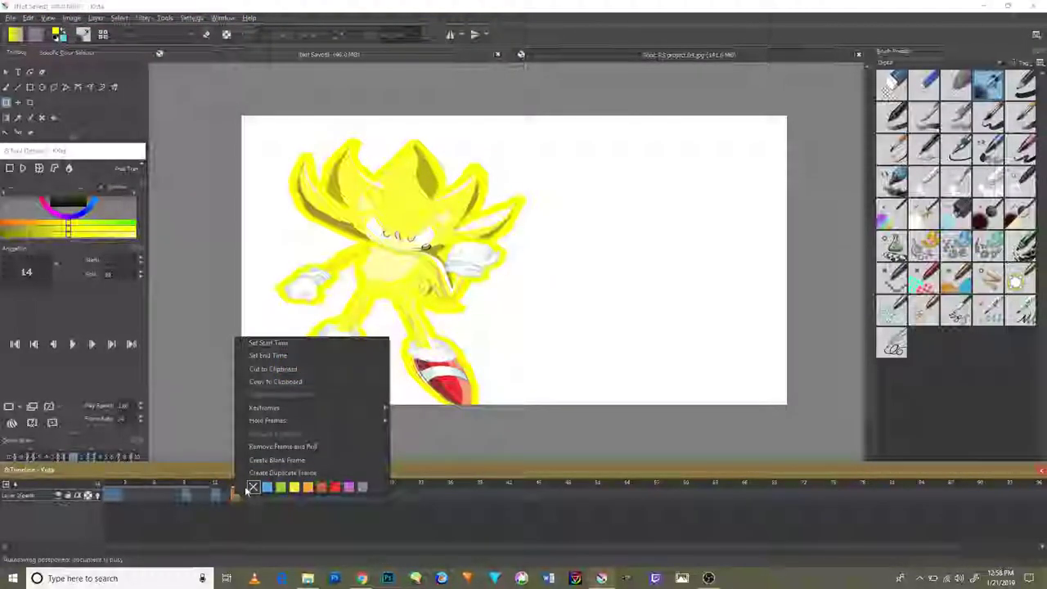
pyautogui.click(306, 445)
# Step: On frame 14, rotate Sonic counter-clockwise, move him to the canvas's right side, and apply
pyautogui.hotkey('ctrl', 't')
pyautogui.moveTo(635, 414); pyautogui.dragTo(661, 372)
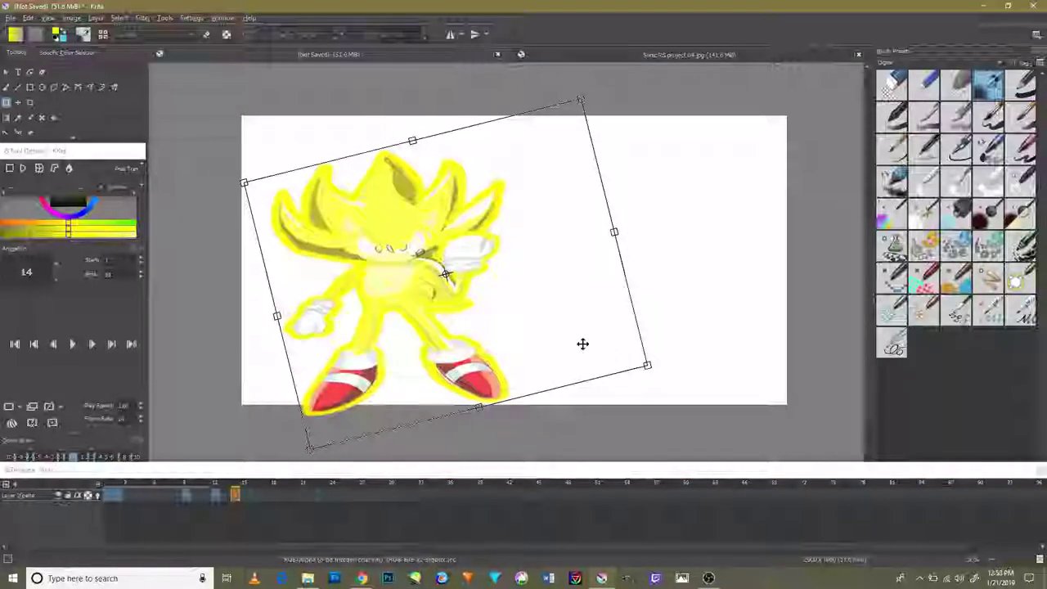
pyautogui.moveTo(581, 343)
pyautogui.mouseDown()
pyautogui.moveTo(809, 320)
pyautogui.moveTo(853, 328)
pyautogui.mouseUp()
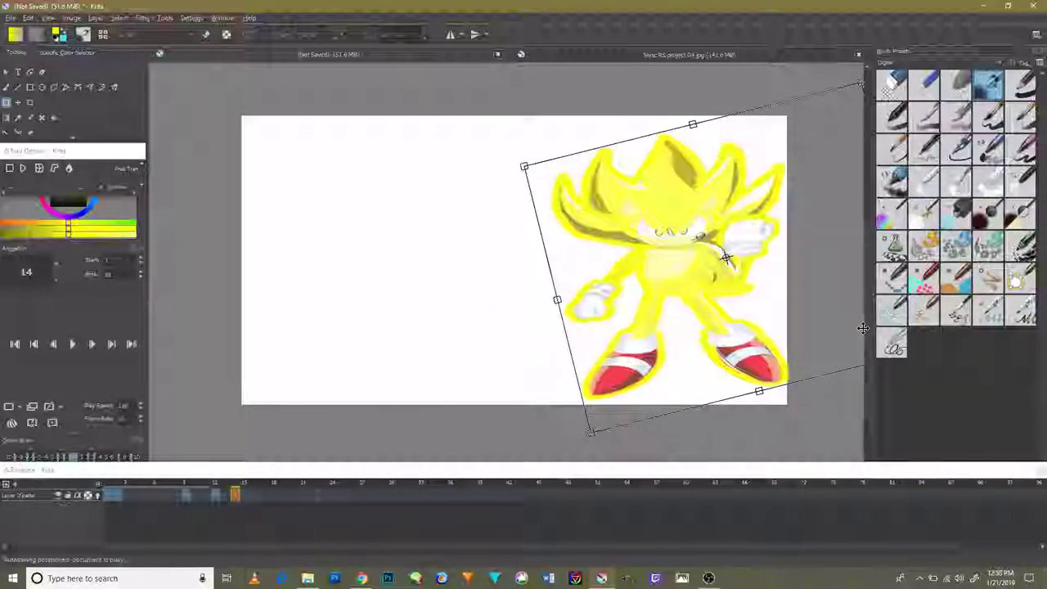
pyautogui.rightClick(246, 494)
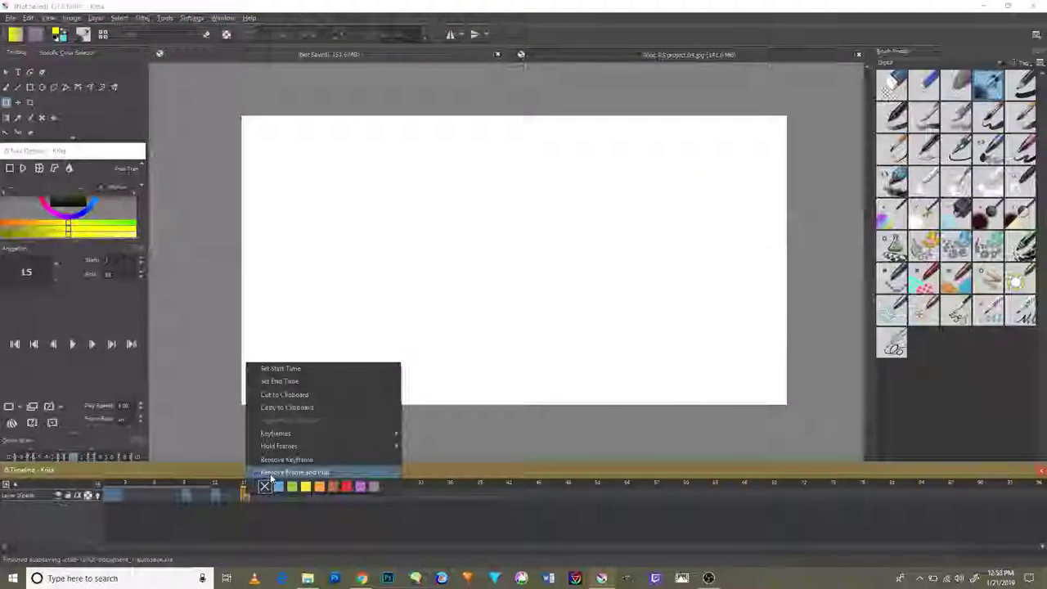
pyautogui.click(254, 494)
pyautogui.rightClick(253, 493)
pyautogui.click(263, 484)
pyautogui.rightClick(247, 491)
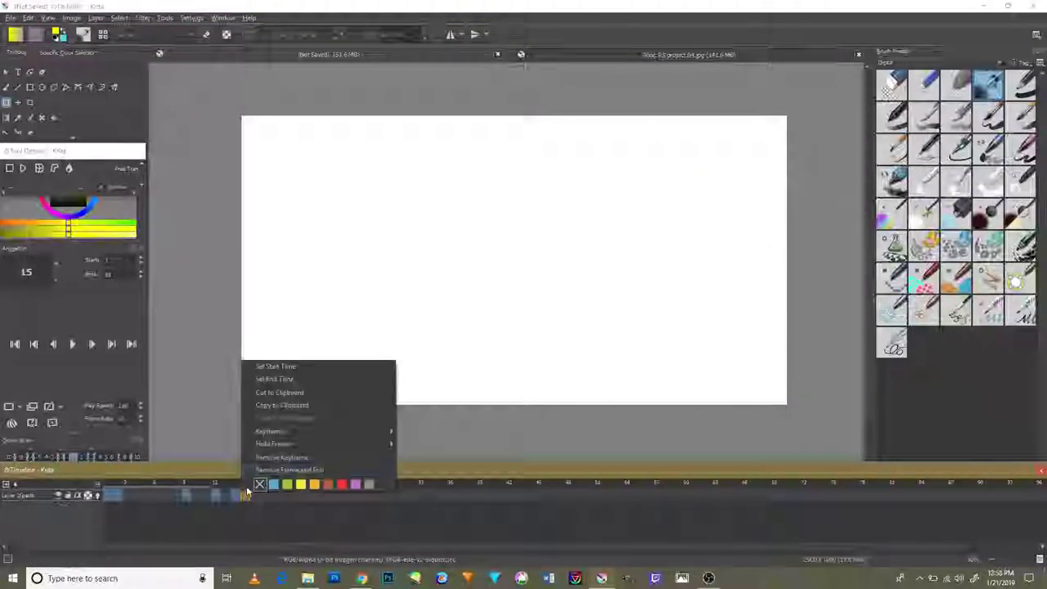
pyautogui.click(262, 487)
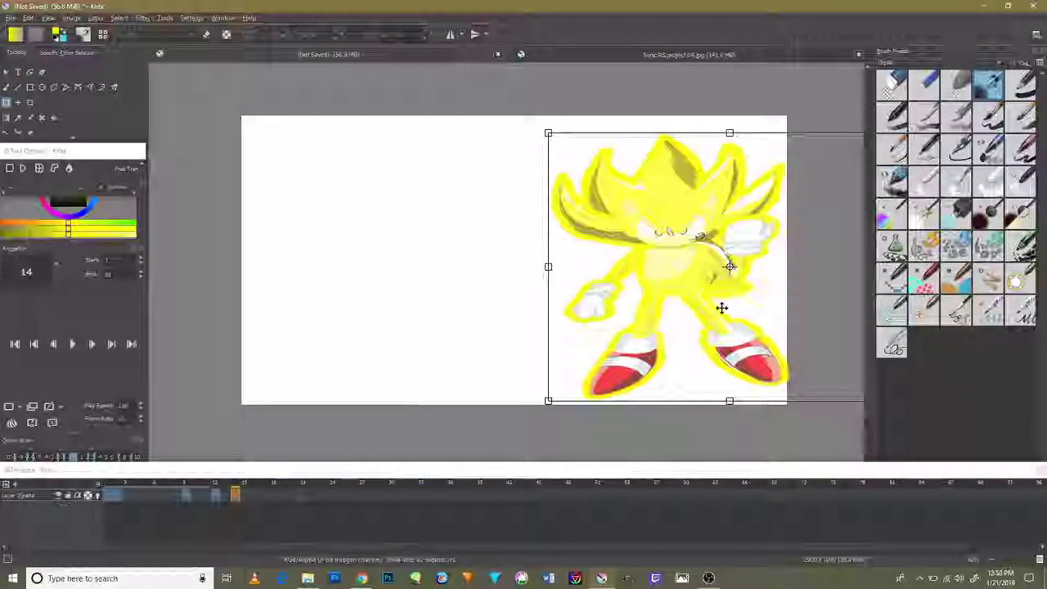
pyautogui.click(240, 492)
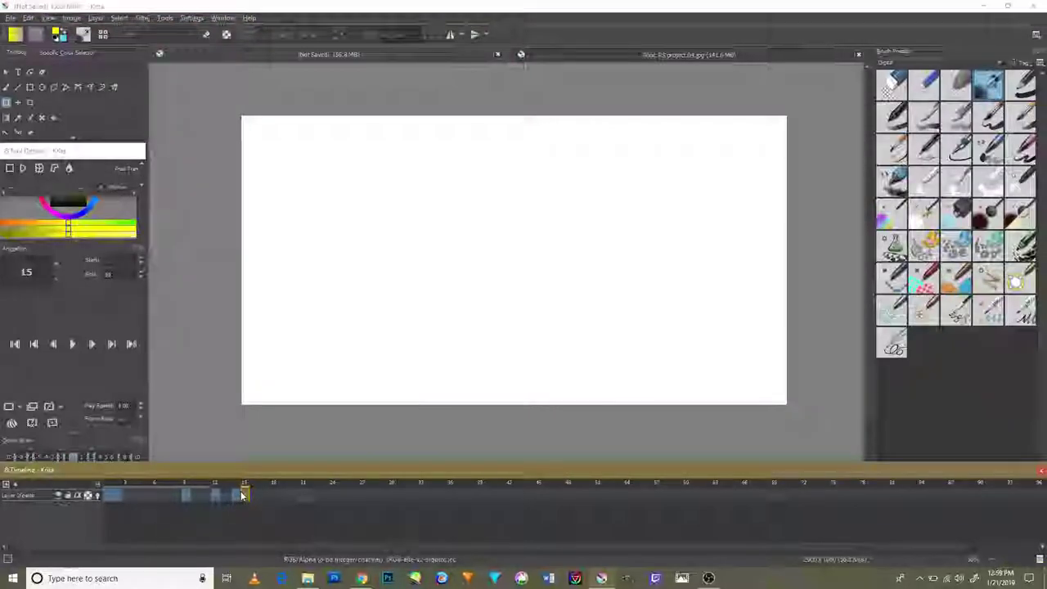
# Step: On frame 15, shift Sonic left with a slight clockwise tilt, then ease the tilt back
pyautogui.click(243, 494)
pyautogui.rightClick(244, 492)
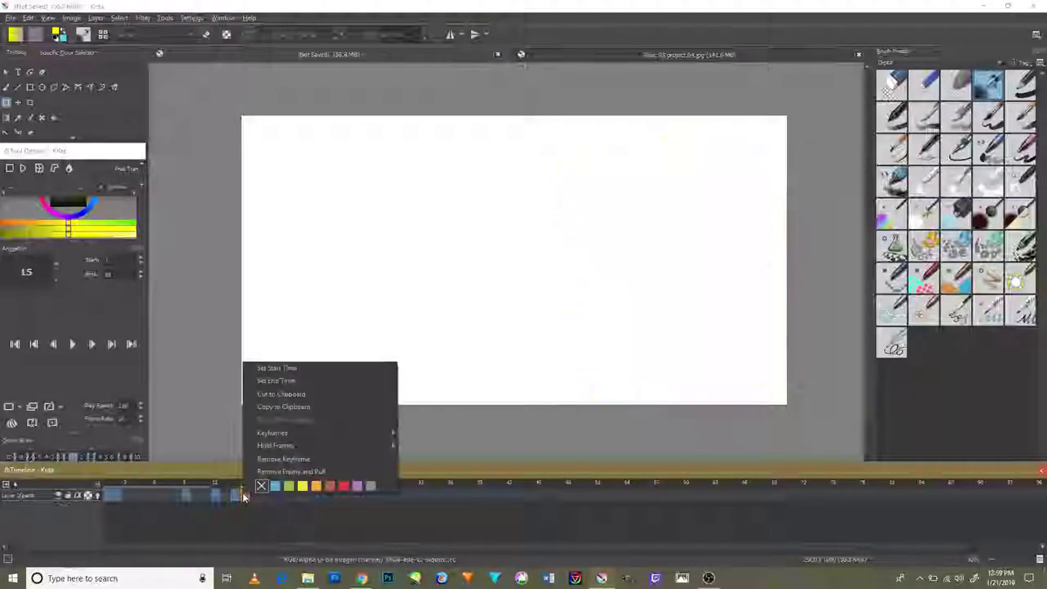
pyautogui.click(244, 492)
pyautogui.hotkey('ctrl', 't')
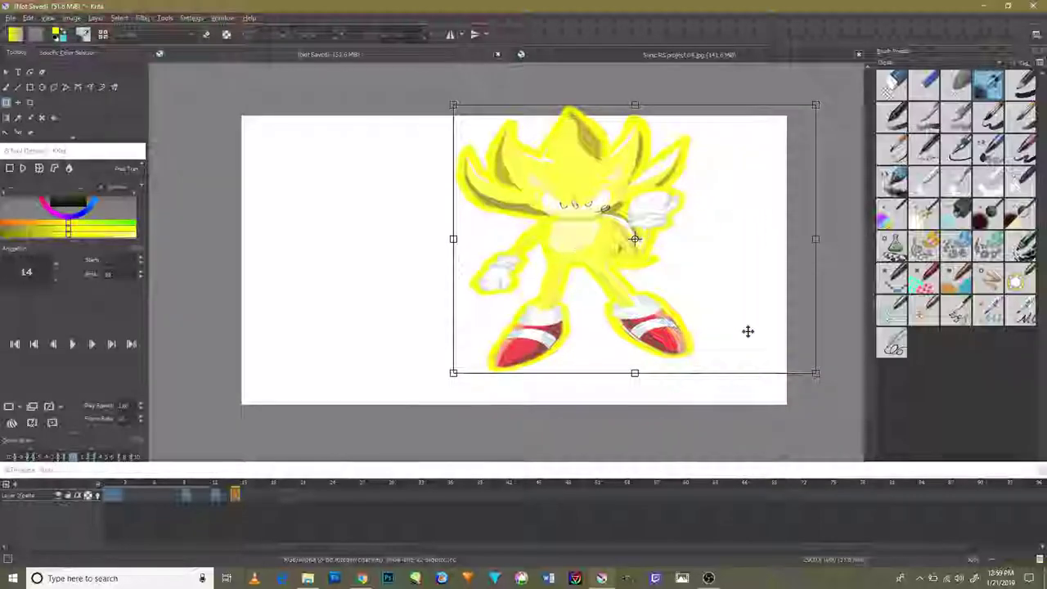
pyautogui.moveTo(748, 329)
pyautogui.mouseDown()
pyautogui.moveTo(667, 260)
pyautogui.moveTo(630, 299)
pyautogui.mouseUp()
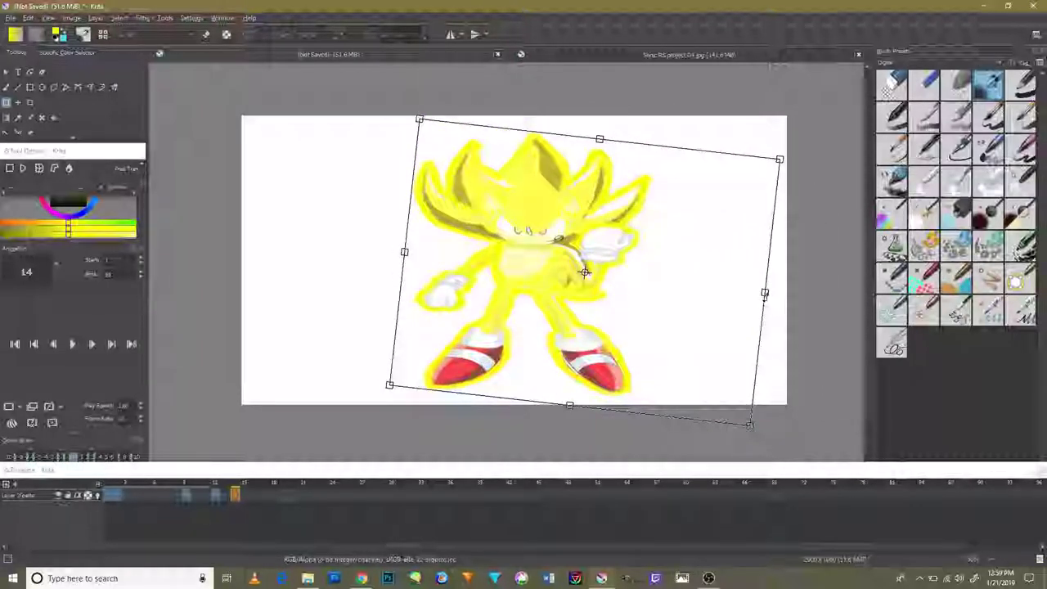
pyautogui.moveTo(785, 290)
pyautogui.mouseDown()
pyautogui.moveTo(788, 277)
pyautogui.moveTo(687, 269)
pyautogui.mouseUp()
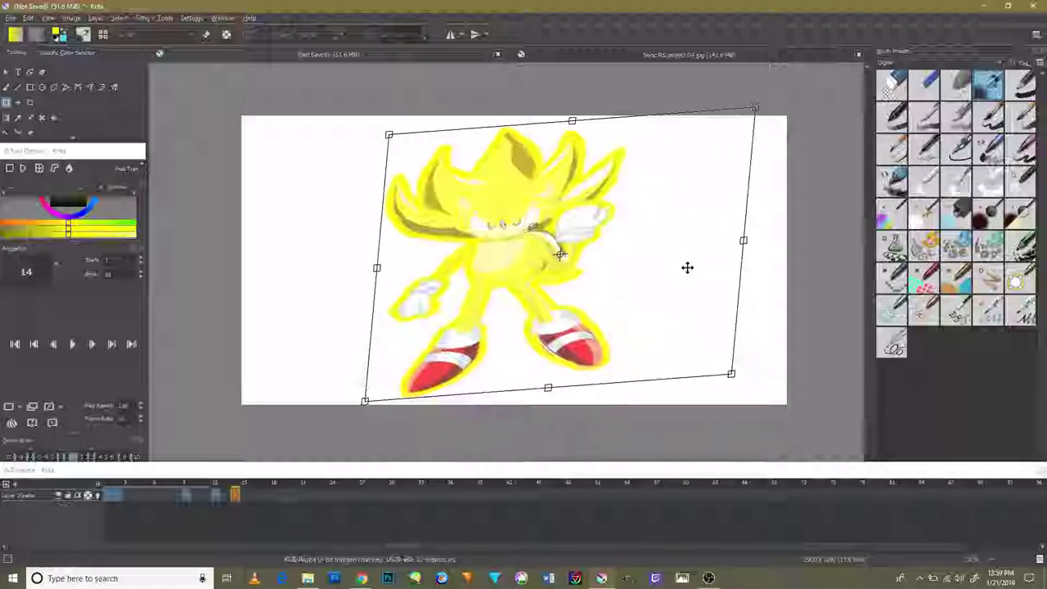
# Step: Duplicate the frame into frame 15, rotating Sonic clockwise and nudging him slightly left and down
pyautogui.rightClick(246, 496)
pyautogui.click(268, 473)
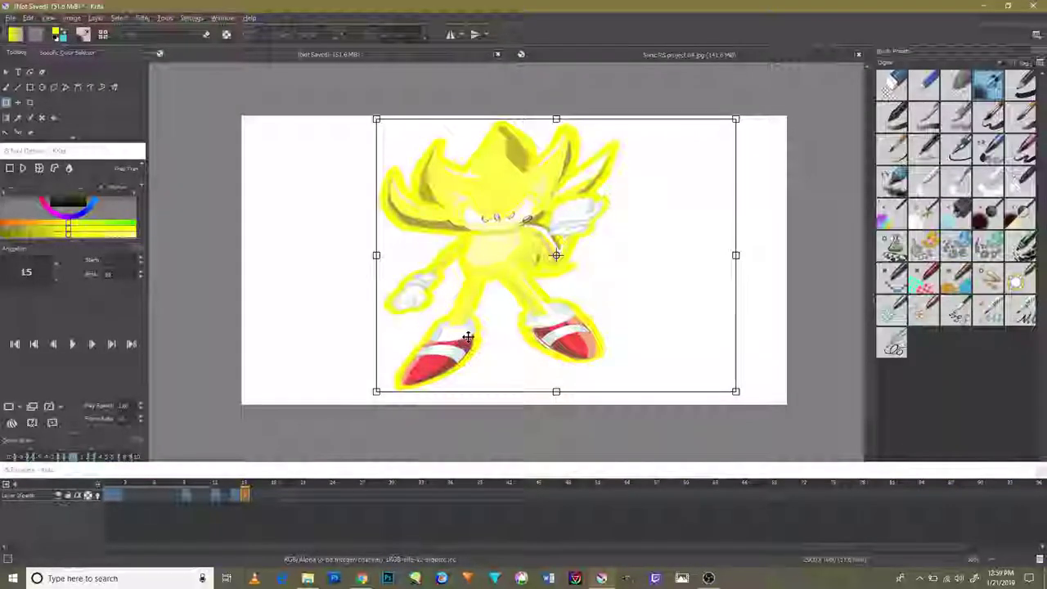
pyautogui.moveTo(764, 398); pyautogui.dragTo(728, 430)
pyautogui.moveTo(665, 311); pyautogui.dragTo(660, 318)
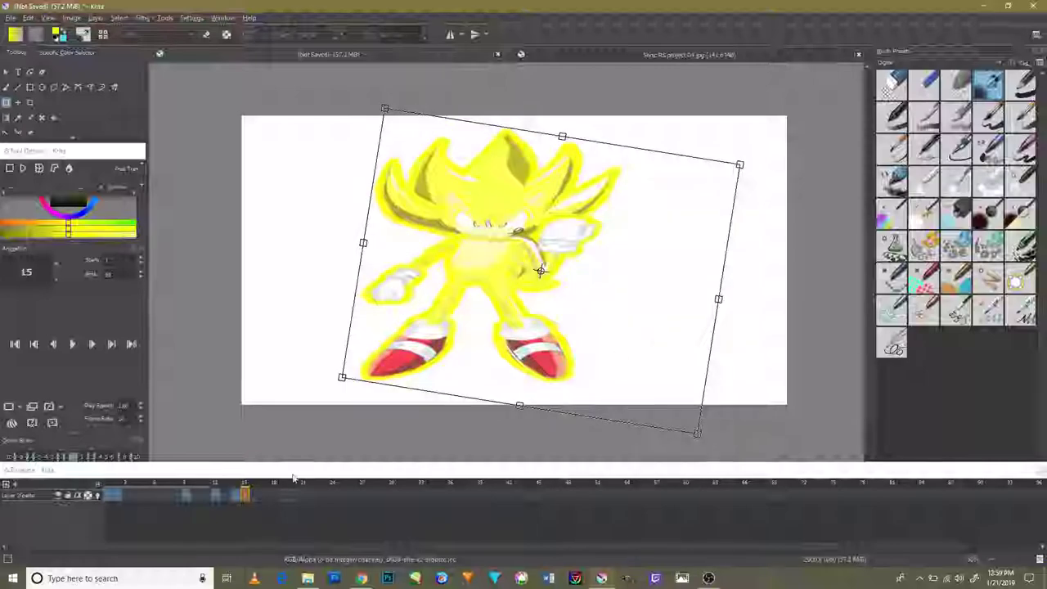
# Step: Create duplicate frames at 17 and 16 with Sonic enlarged and straightened, then apply the transform
pyautogui.rightClick(265, 496)
pyautogui.click(287, 471)
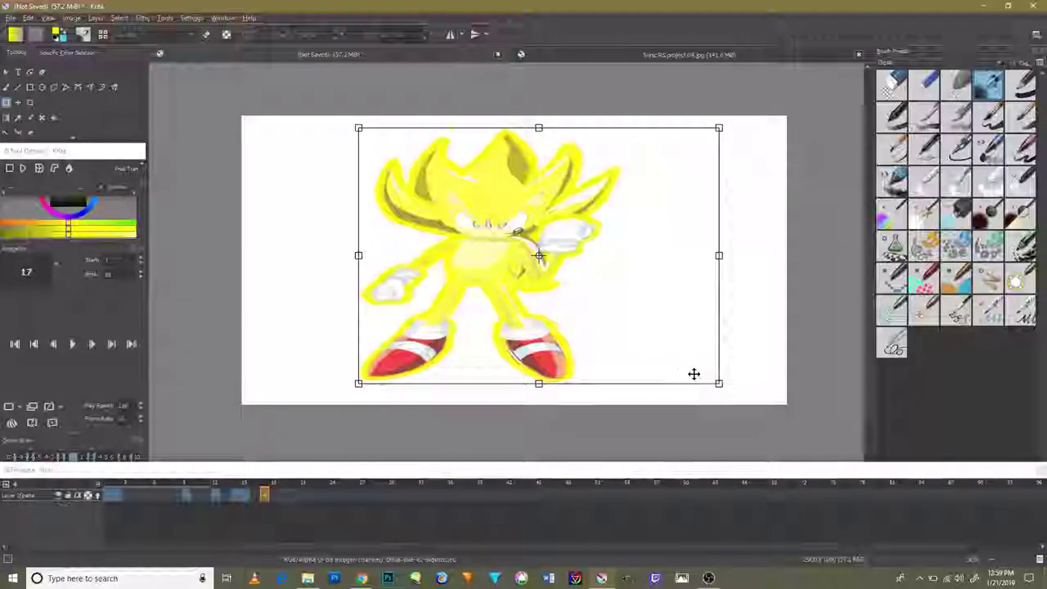
pyautogui.moveTo(717, 382)
pyautogui.mouseDown()
pyautogui.moveTo(842, 426)
pyautogui.moveTo(830, 384)
pyautogui.mouseUp()
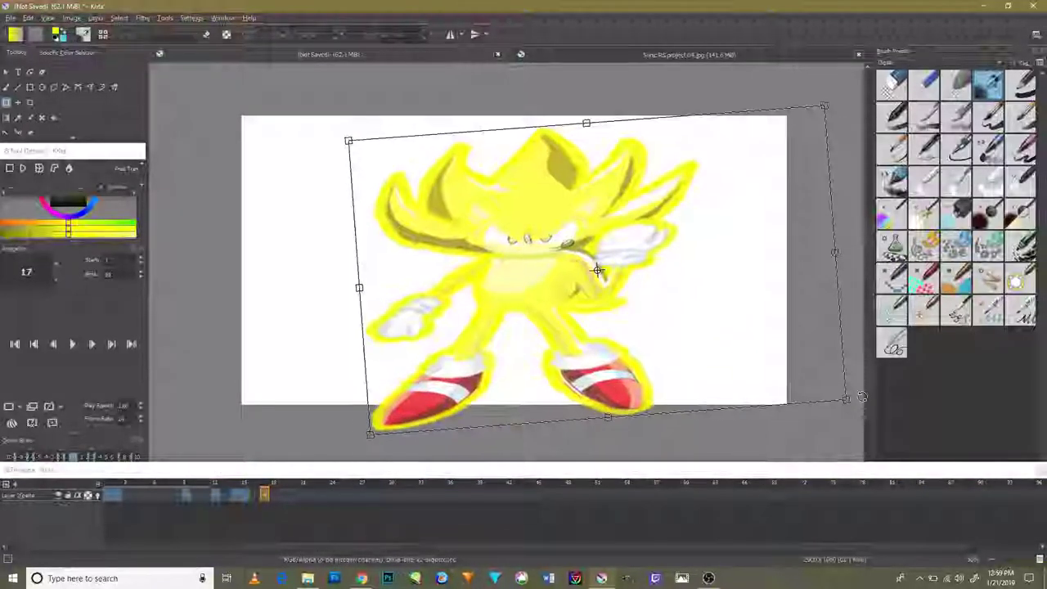
pyautogui.rightClick(275, 491)
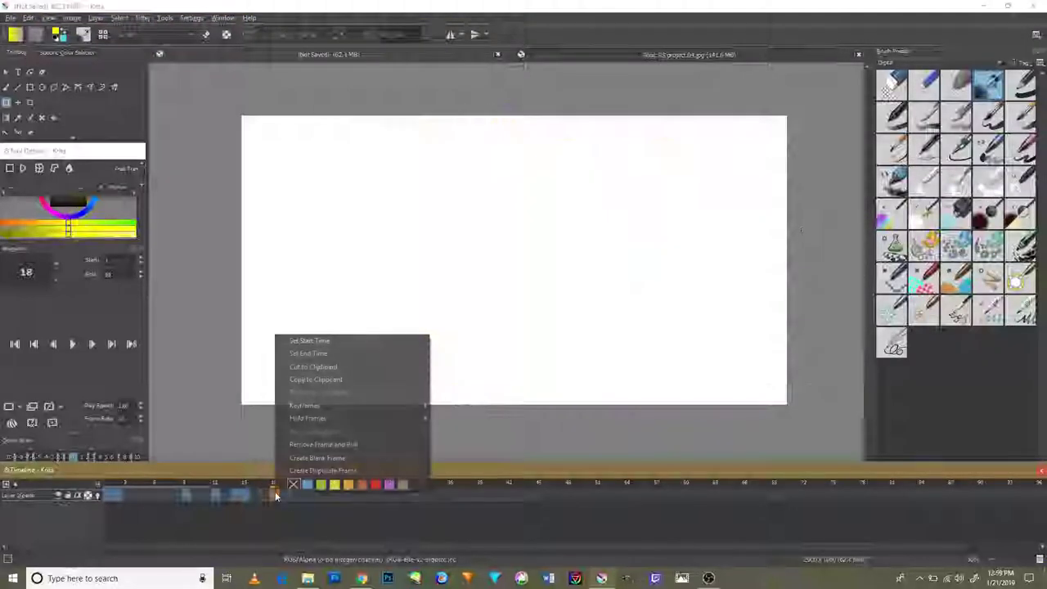
pyautogui.click(308, 473)
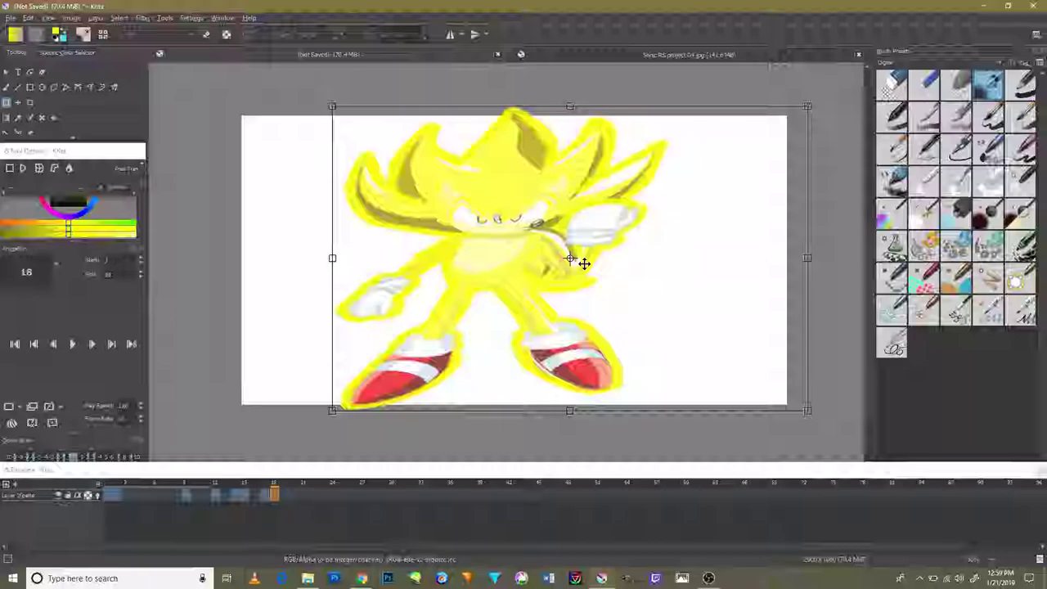
pyautogui.press('Return')
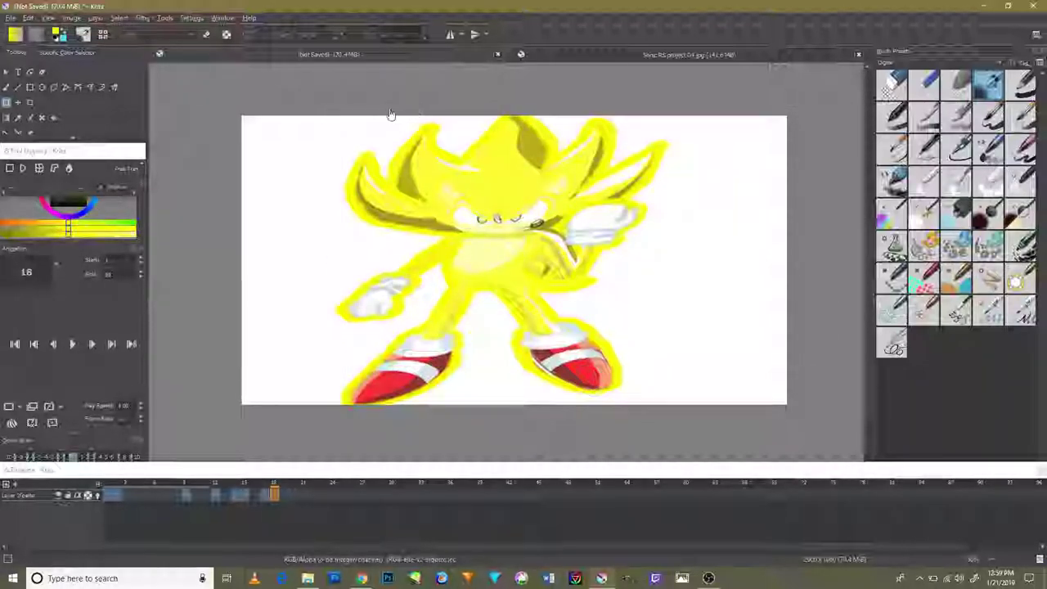
# Step: Switch to the polygon outline tool and zoom and pan to Sonic's feet
pyautogui.click(112, 87)
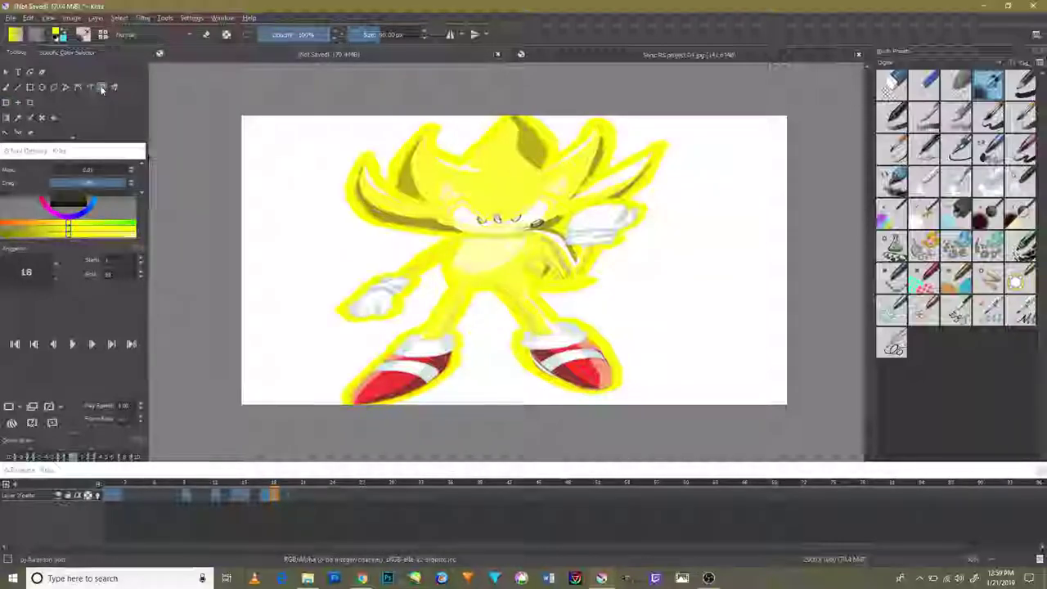
pyautogui.click(91, 88)
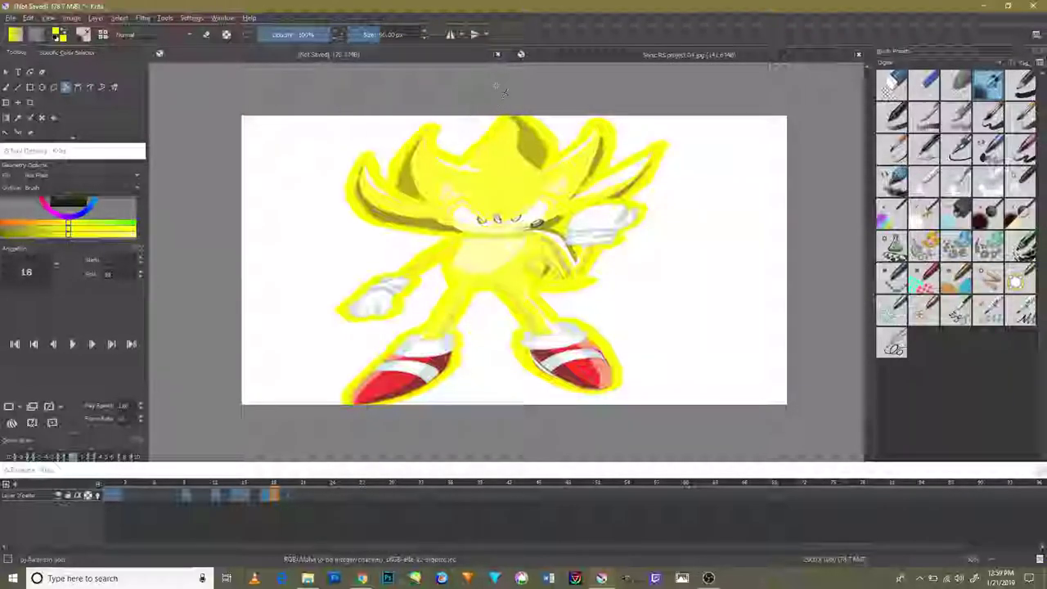
pyautogui.scroll(-1, 527, 120)
pyautogui.scroll(5, 542, 109)
pyautogui.scroll(-3, 545, 145)
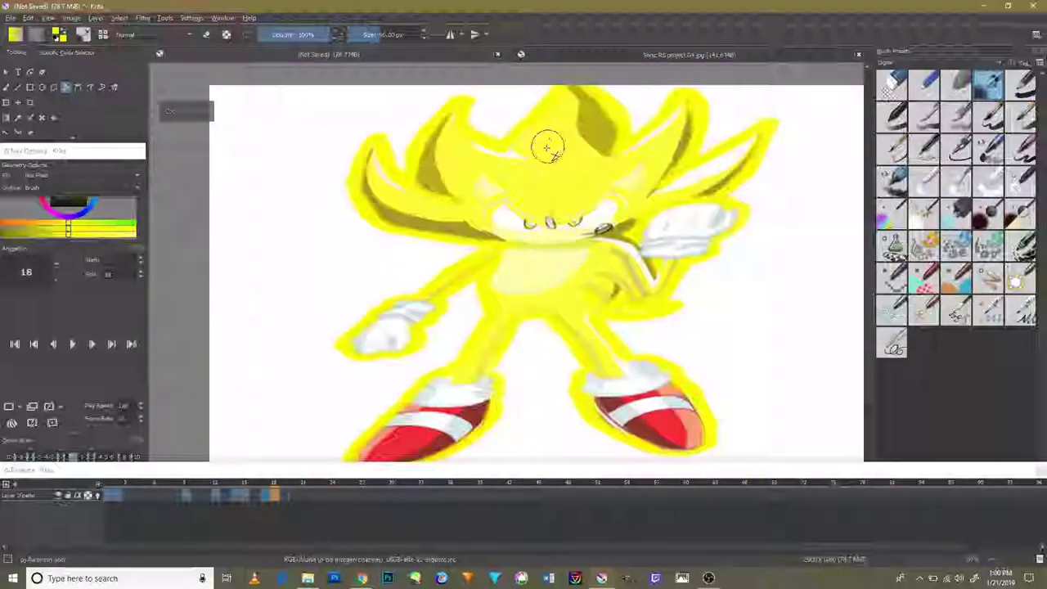
pyautogui.moveTo(457, 245); pyautogui.dragTo(519, 187)
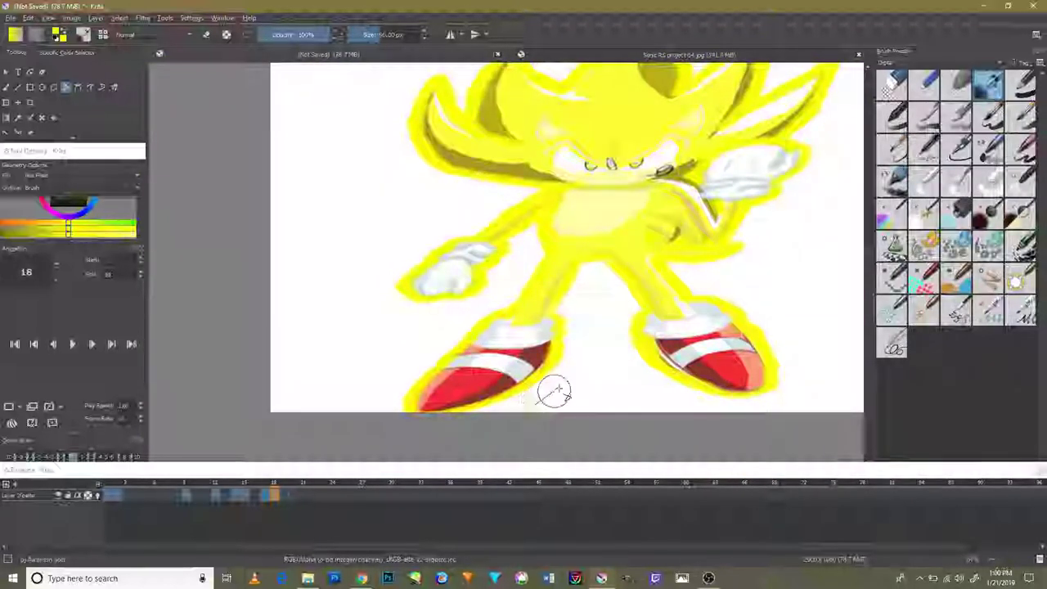
# Step: Try outlining and filling around the left shoe, undoing each unwanted change
pyautogui.click(406, 378)
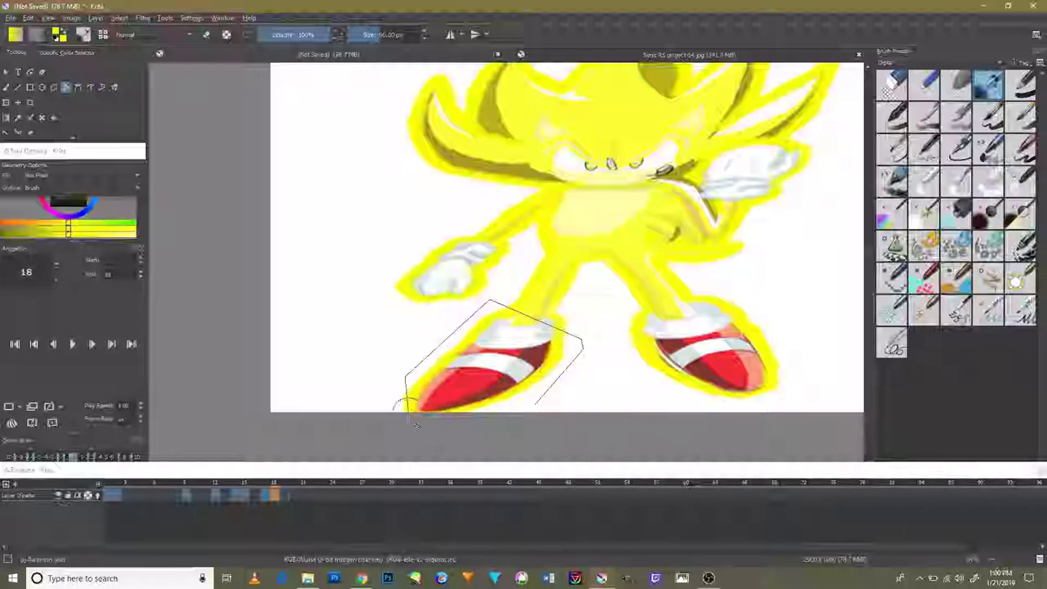
pyautogui.doubleClick(535, 404)
pyautogui.hotkey('ctrl', 'z')
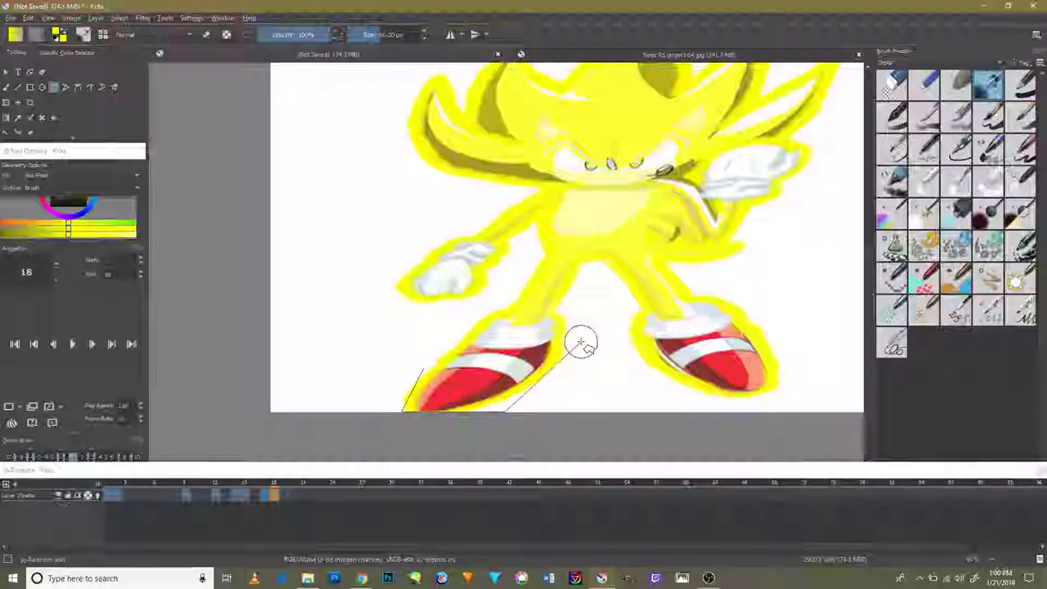
pyautogui.moveTo(415, 377); pyautogui.dragTo(423, 373)
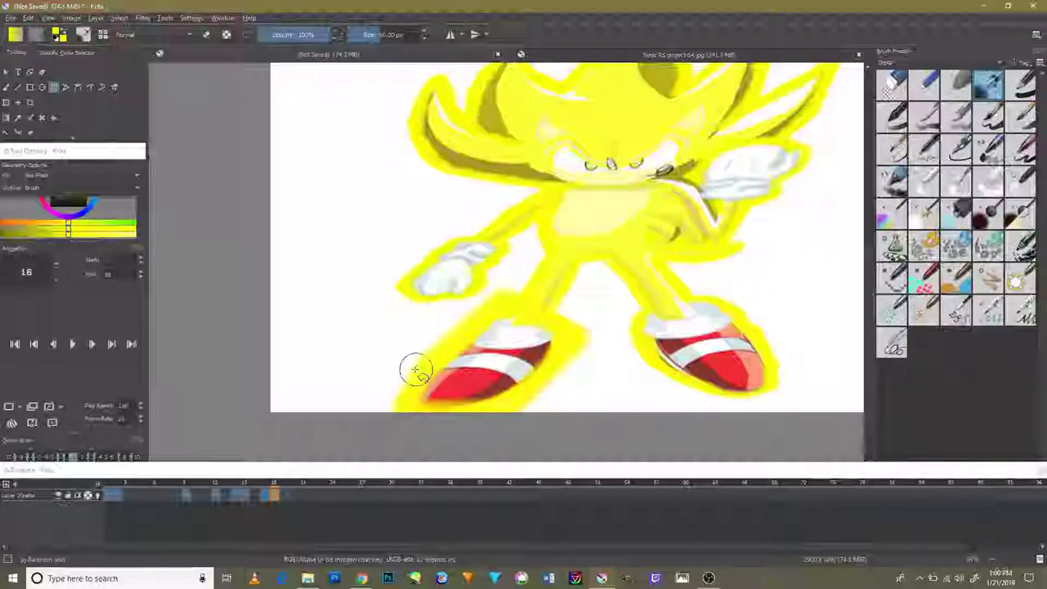
pyautogui.hotkey('ctrl', 'z')
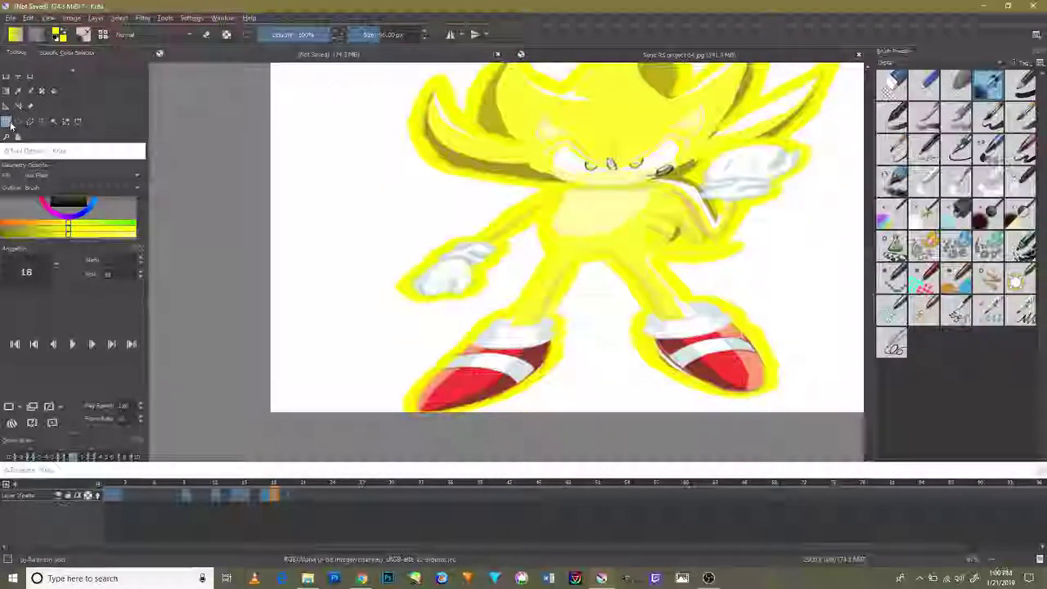
pyautogui.scroll(-2, 23, 123)
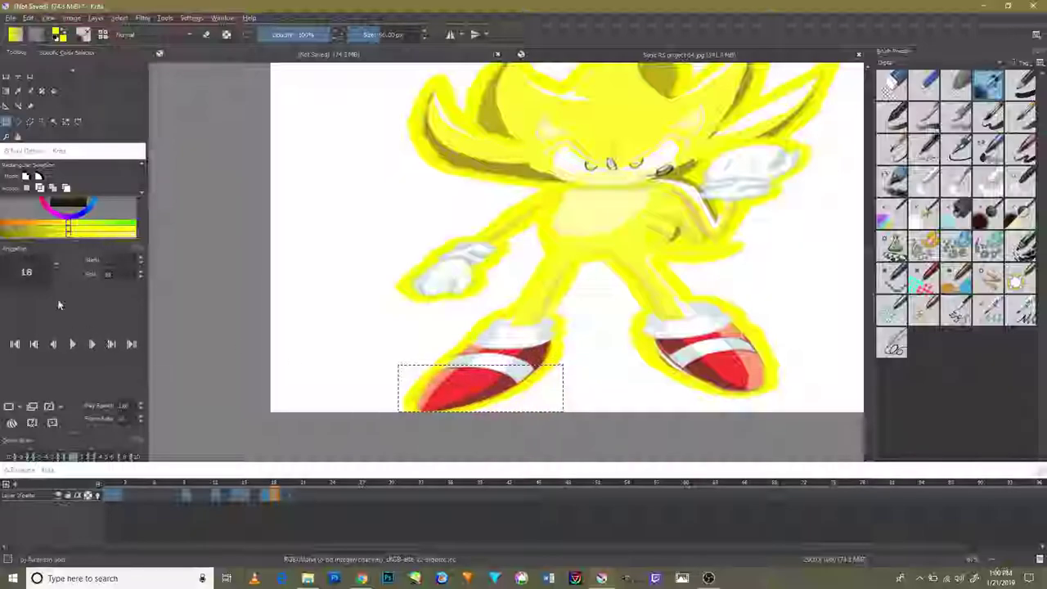
pyautogui.scroll(2, 3, 115)
# Step: Rotate the left shoe slightly counter-clockwise, then rectangle-select the right shoe
pyautogui.click(6, 103)
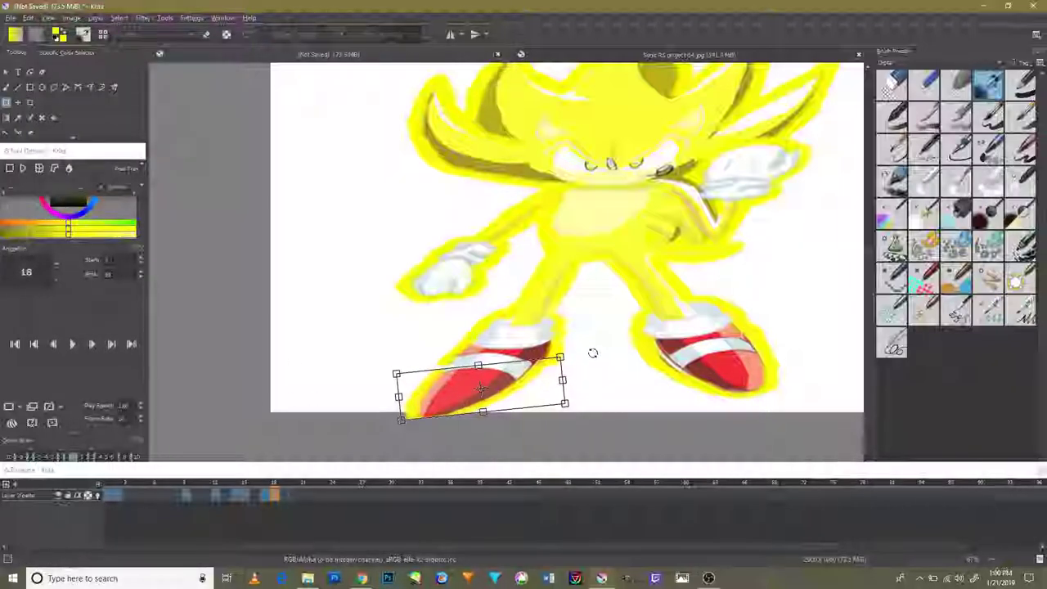
pyautogui.moveTo(593, 359); pyautogui.dragTo(572, 357)
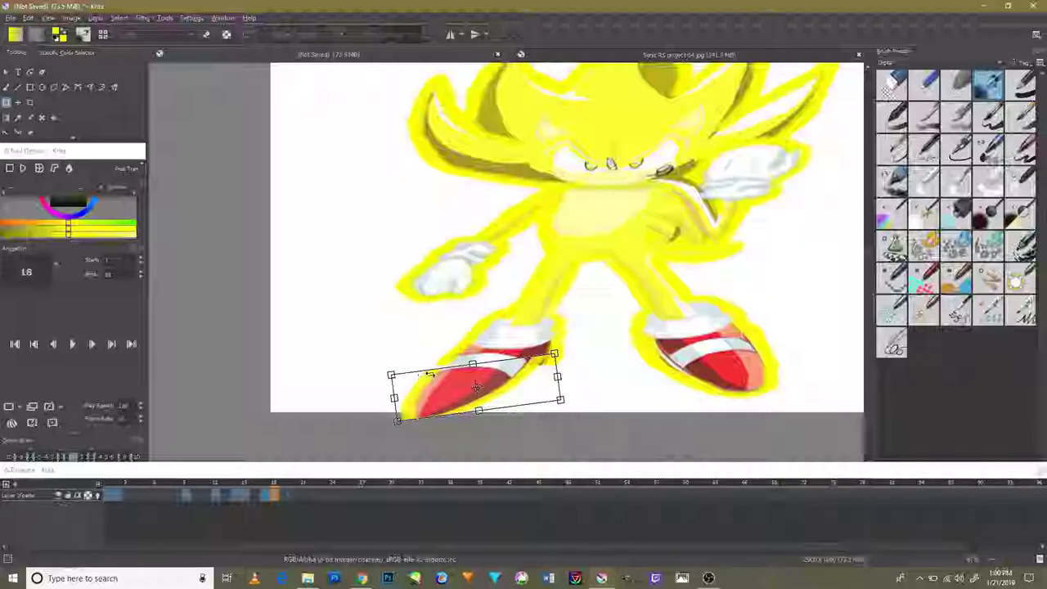
pyautogui.press('Return')
pyautogui.hotkey('ctrl', 't')
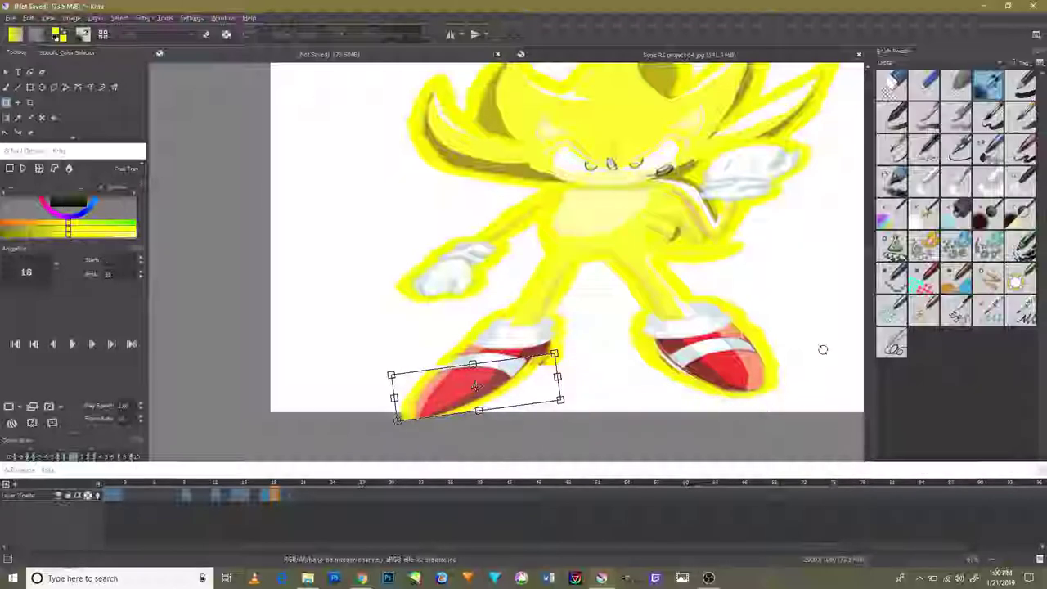
pyautogui.click(7, 121)
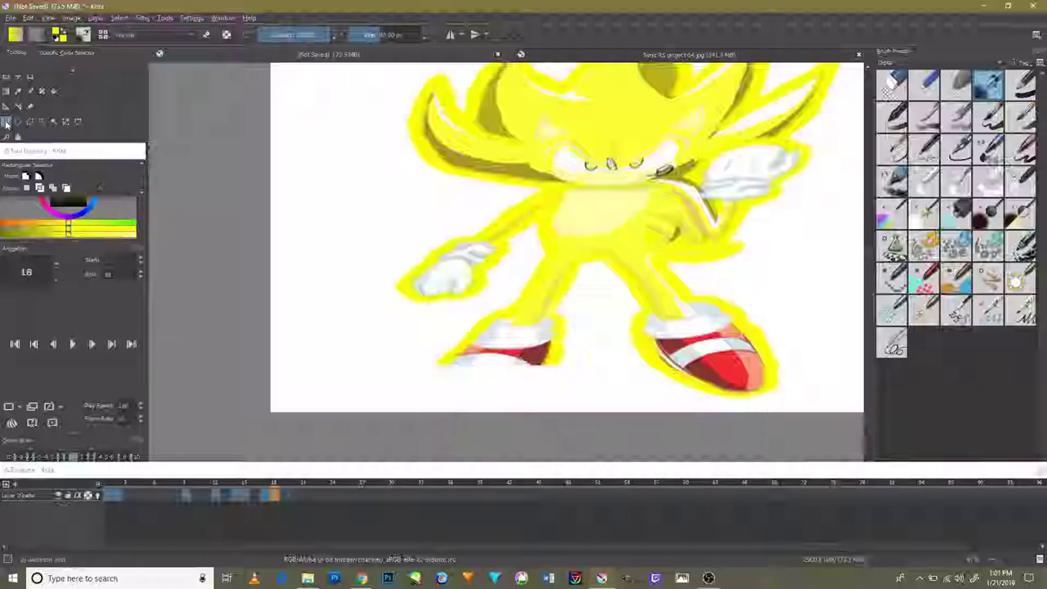
pyautogui.moveTo(806, 309); pyautogui.dragTo(634, 403)
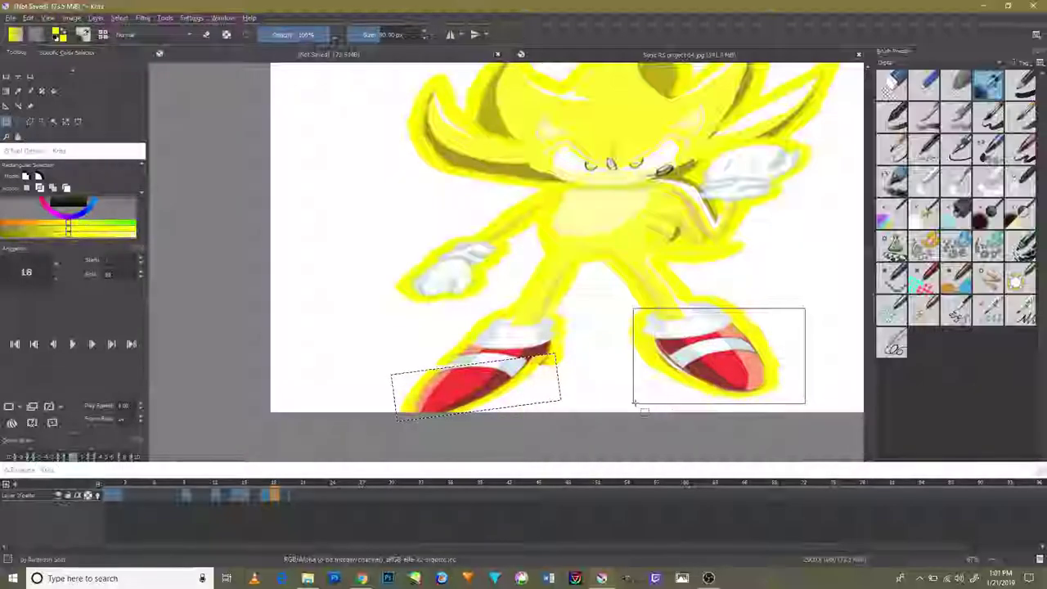
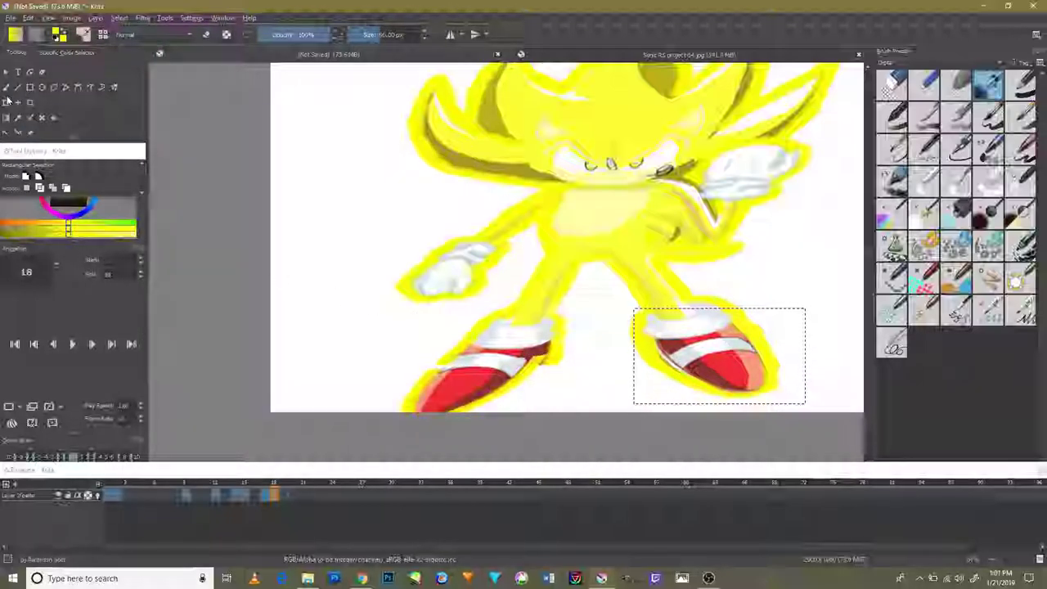
# Step: Rotate Super Sonic's selected right shoe clockwise, then select frame 18
pyautogui.click(6, 106)
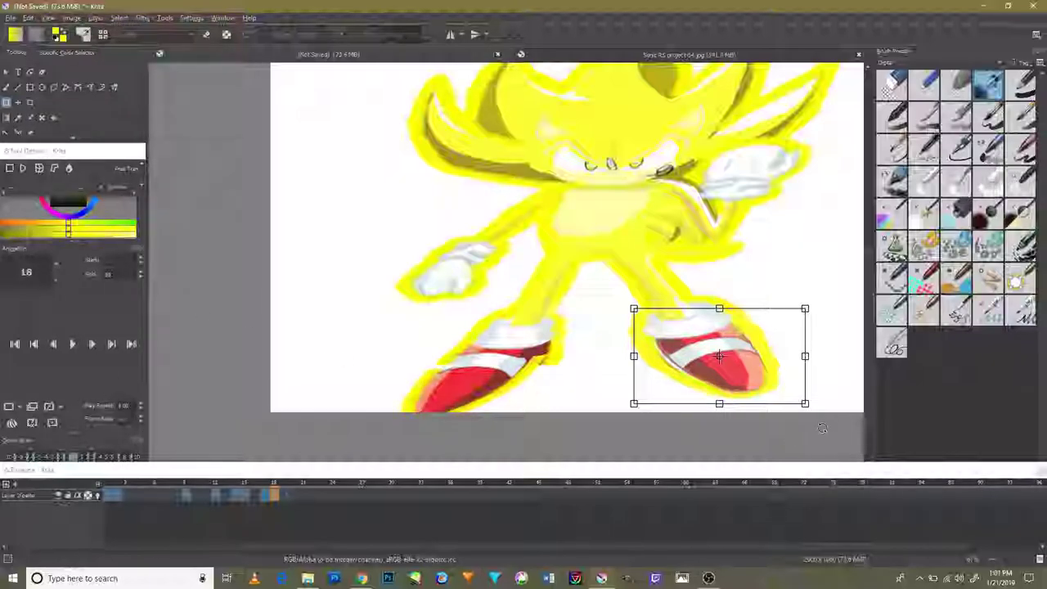
pyautogui.moveTo(811, 407); pyautogui.dragTo(798, 434)
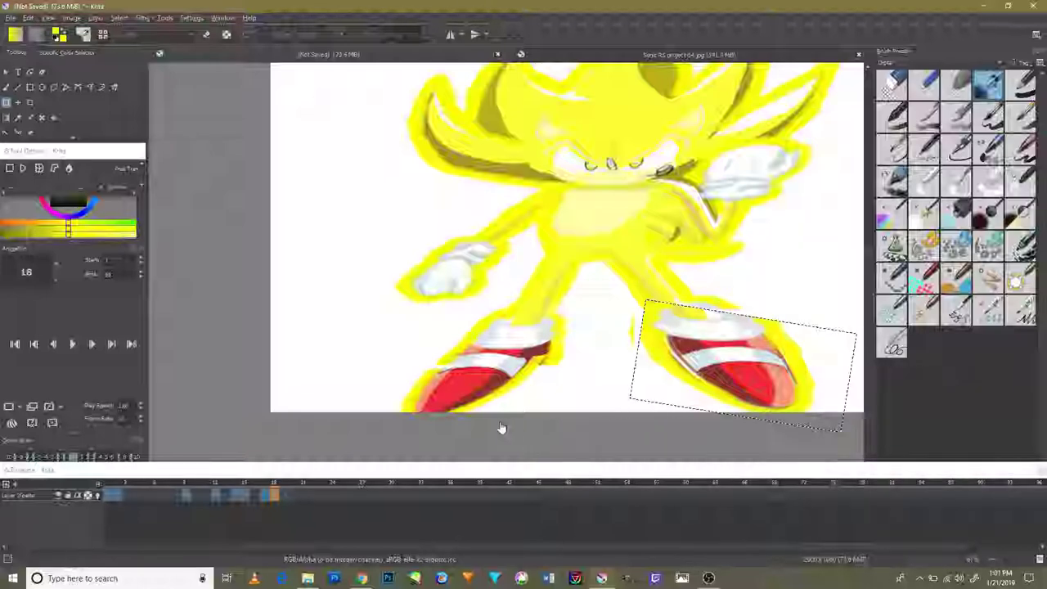
pyautogui.click(289, 499)
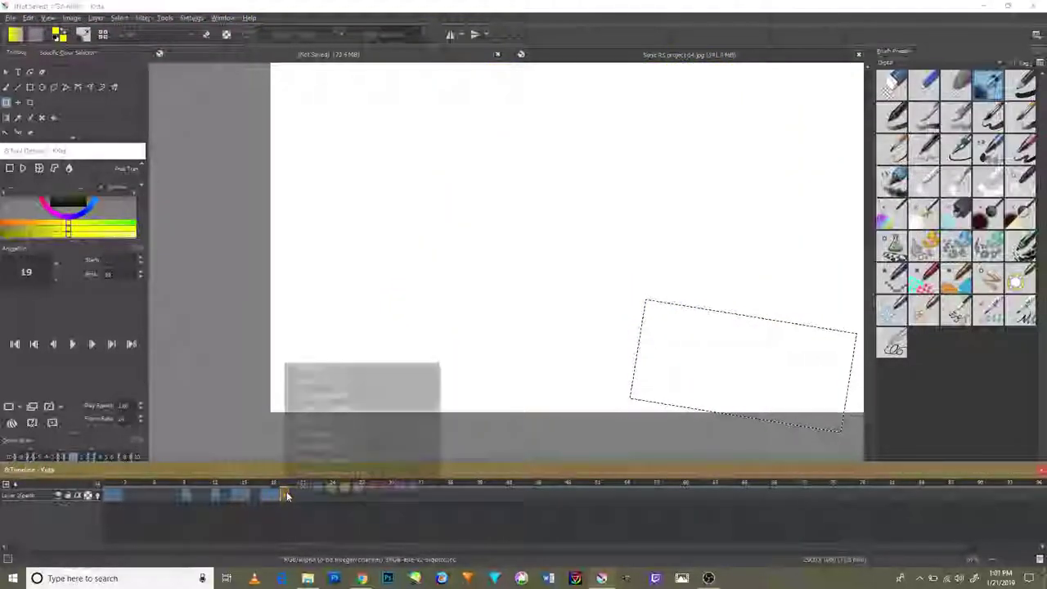
pyautogui.click(280, 493)
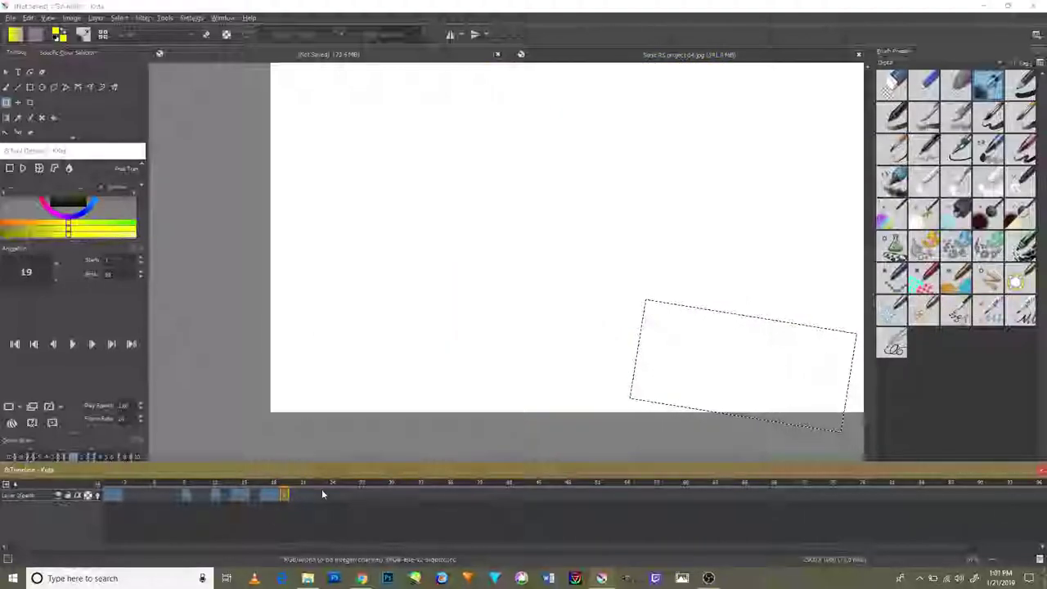
# Step: Copy the frame 18 drawing onto frames 19 and 20 from the timeline's right-click menu
pyautogui.rightClick(286, 496)
pyautogui.click(350, 474)
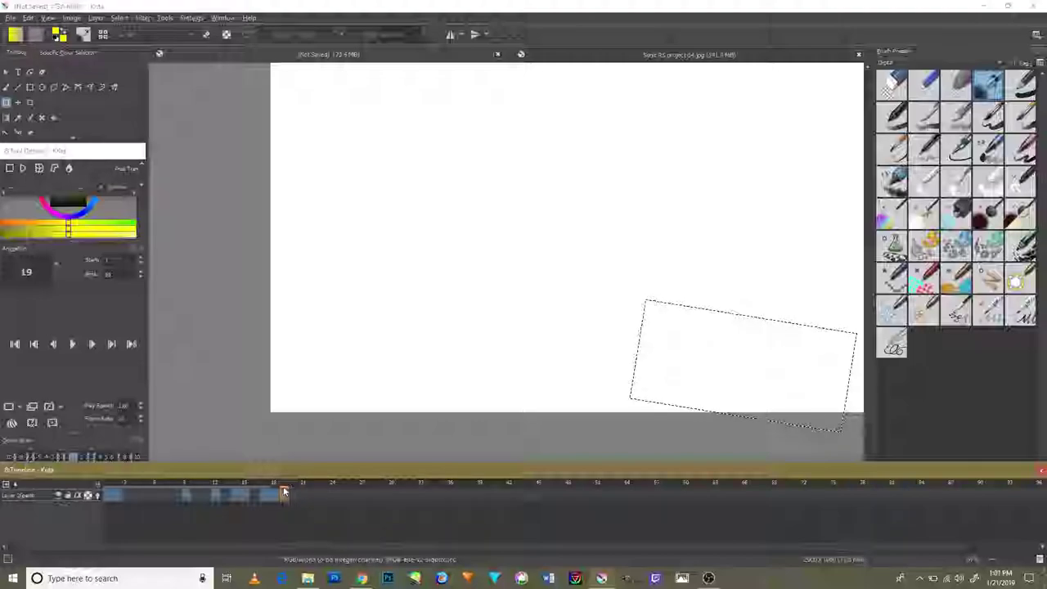
pyautogui.click(273, 498)
pyautogui.rightClick(287, 496)
pyautogui.click(327, 479)
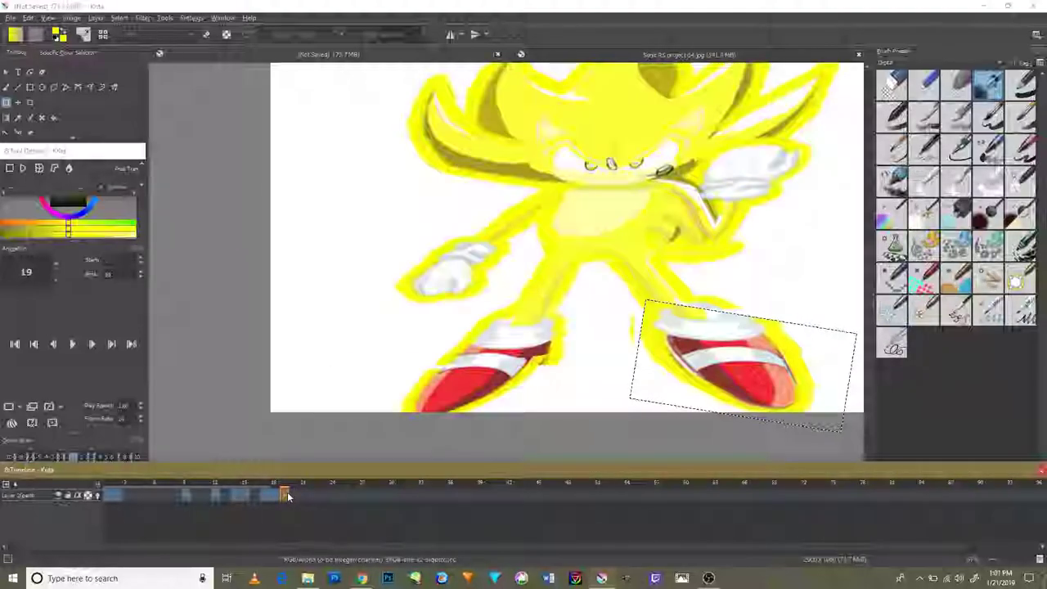
pyautogui.rightClick(287, 496)
pyautogui.click(310, 473)
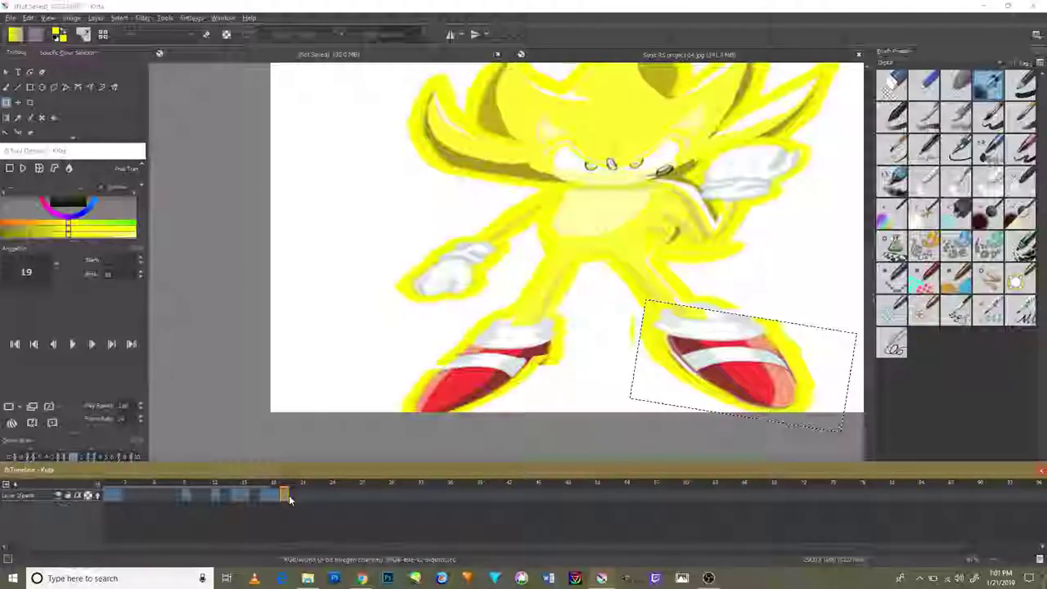
# Step: Flip between frames 18 and 19 to compare the shoe positions
pyautogui.press('Left')
pyautogui.press('Right')
pyautogui.press('Left')
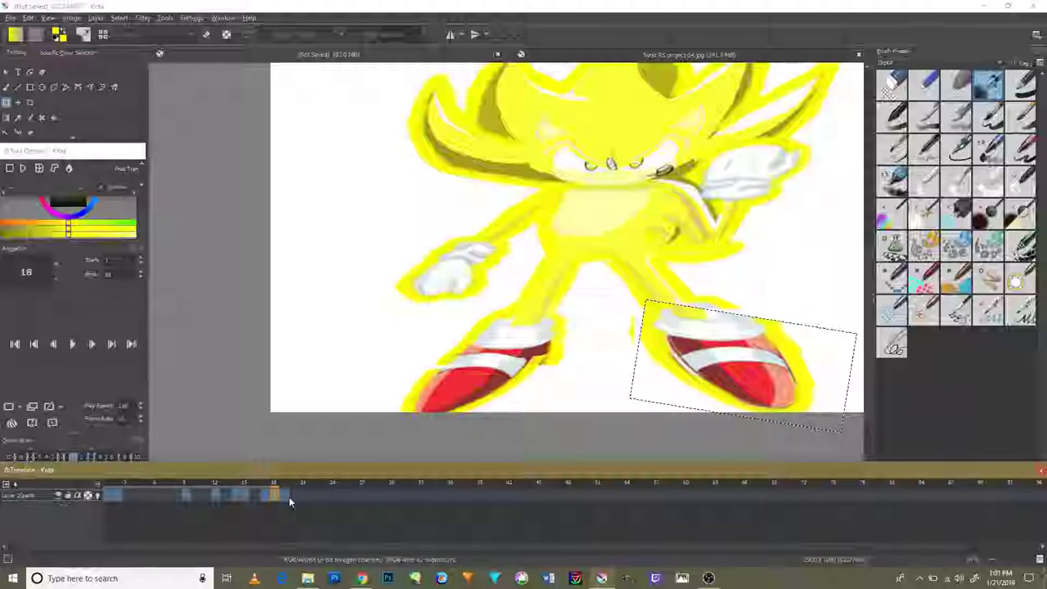
pyautogui.press('Right')
pyautogui.press('Left')
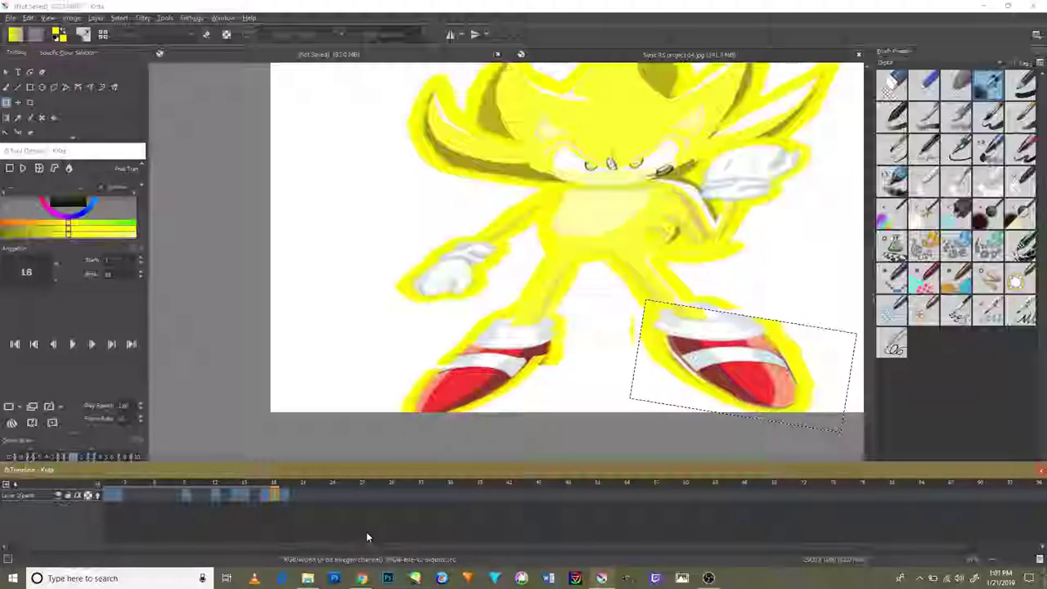
pyautogui.press('Right')
# Step: On frame 20, rotate the shoe further clockwise, undoing a slight counter-clockwise tilt
pyautogui.click(299, 501)
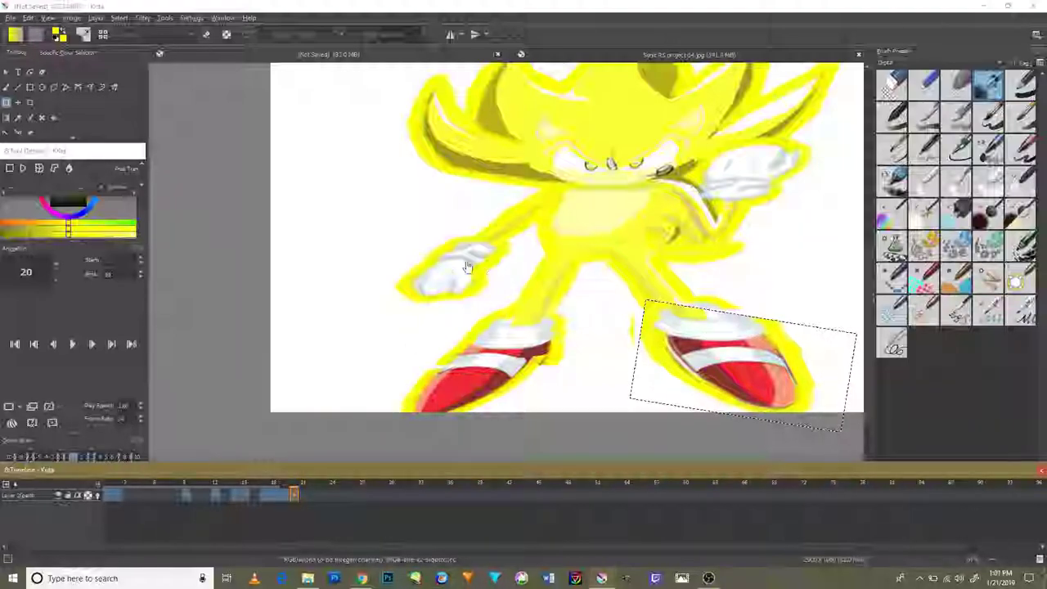
pyautogui.hotkey('ctrl', 't')
pyautogui.moveTo(531, 243); pyautogui.dragTo(523, 254)
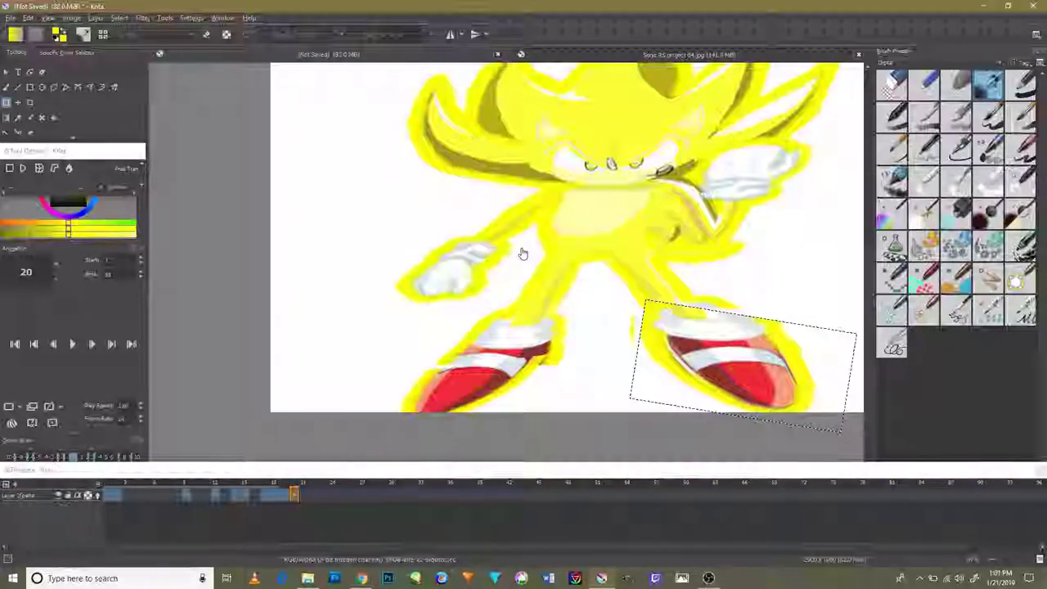
pyautogui.scroll(2, 528, 262)
pyautogui.scroll(1, 491, 311)
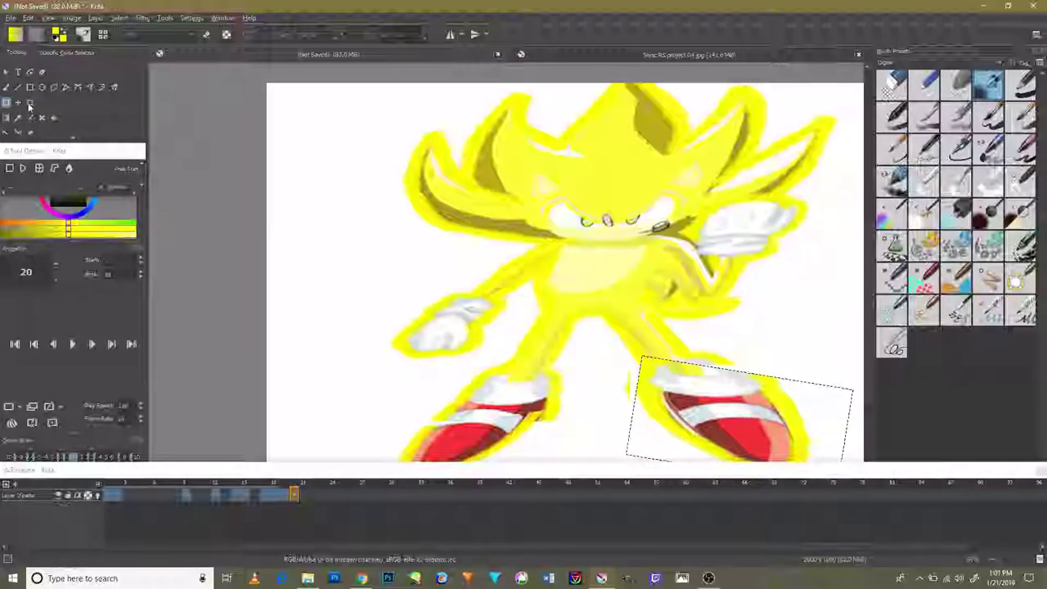
pyautogui.hotkey('ctrl', 't')
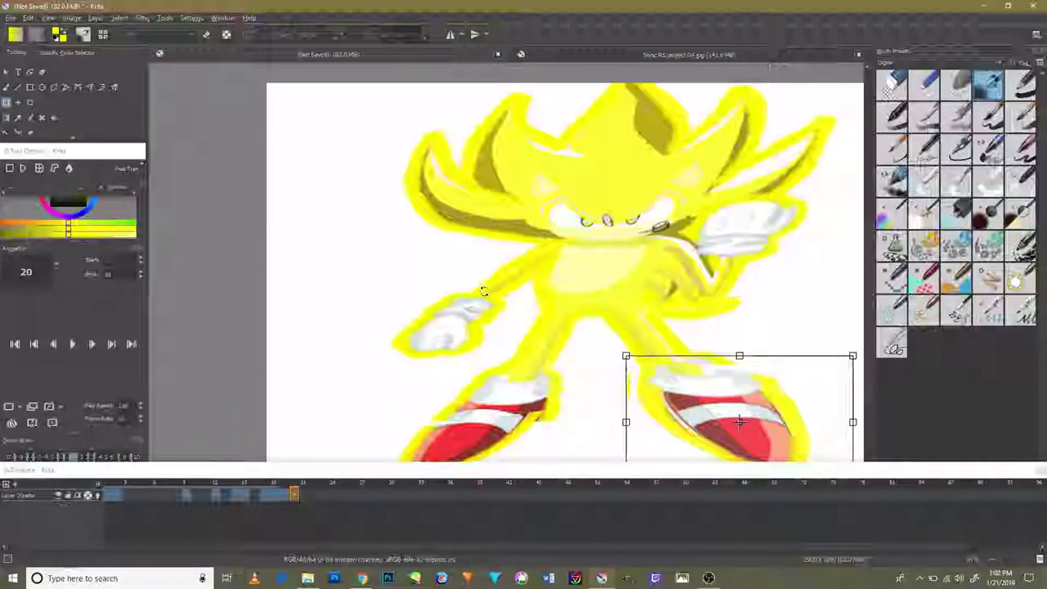
pyautogui.moveTo(517, 288); pyautogui.dragTo(511, 291)
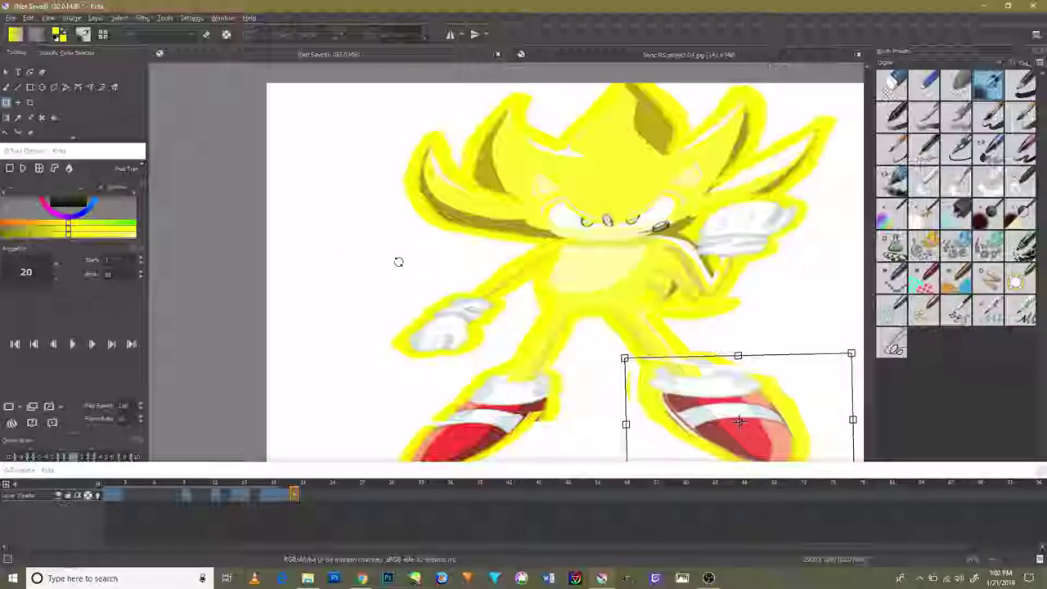
pyautogui.hotkey('ctrl', 'z')
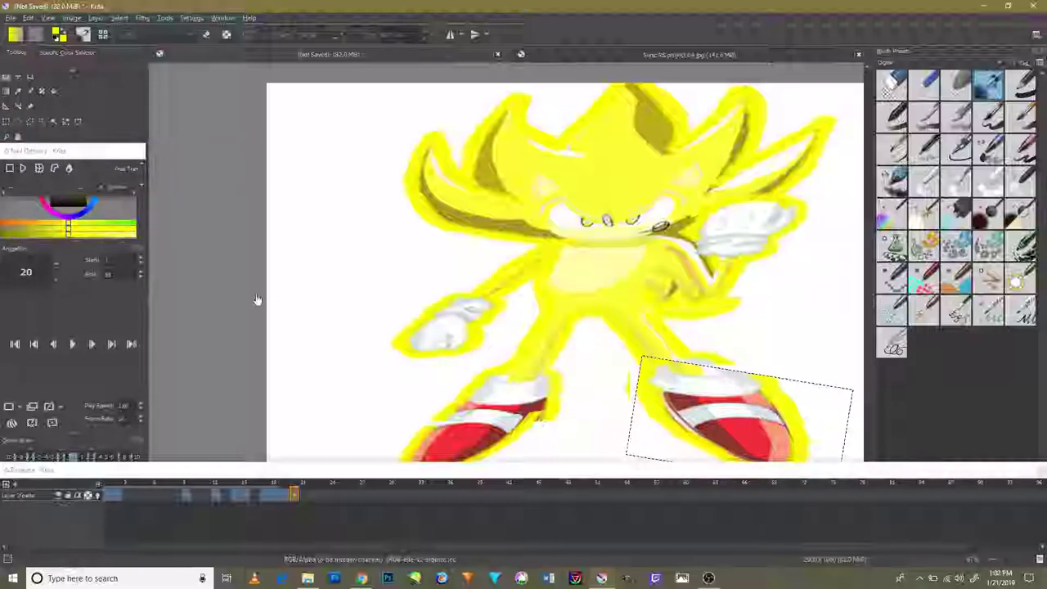
pyautogui.hotkey('ctrl', 'r')
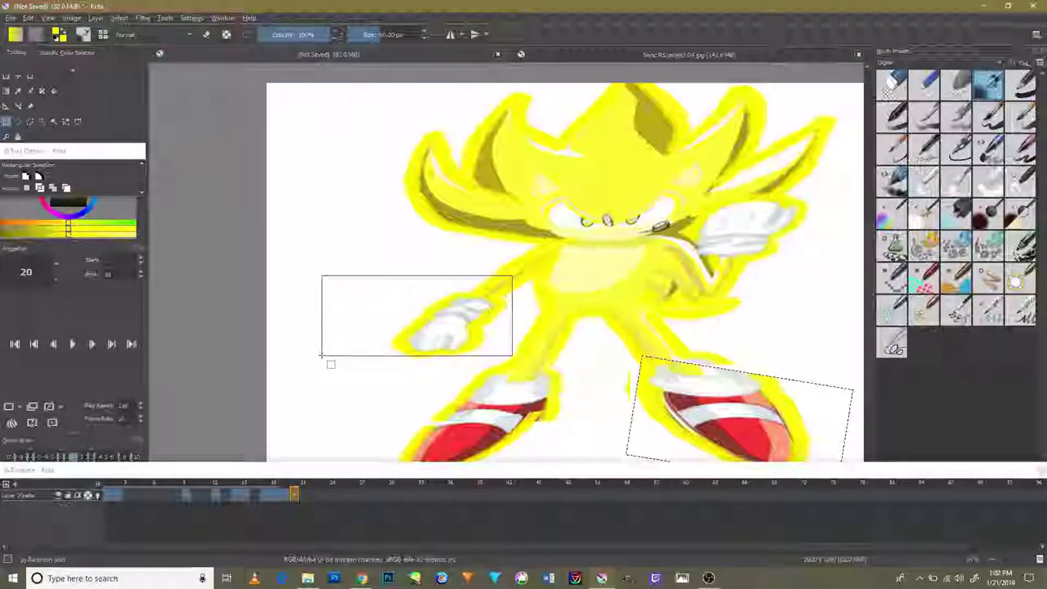
# Step: Box-select the gloved left hand, enlarge it and tilt it counter-clockwise, then apply
pyautogui.moveTo(378, 365); pyautogui.dragTo(385, 355)
pyautogui.press('1')
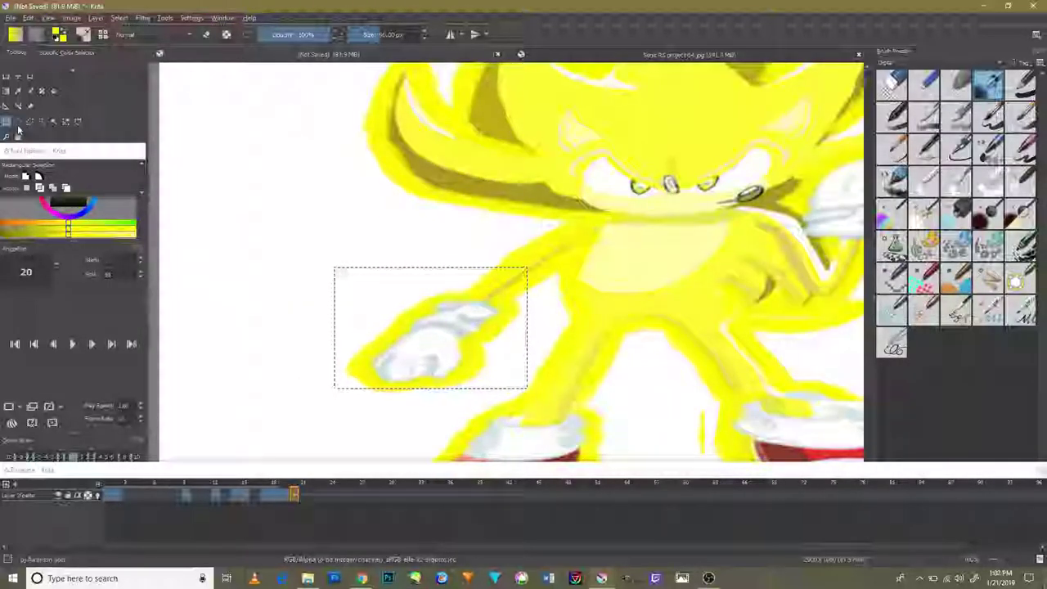
pyautogui.scroll(3, 4, 107)
pyautogui.click(6, 103)
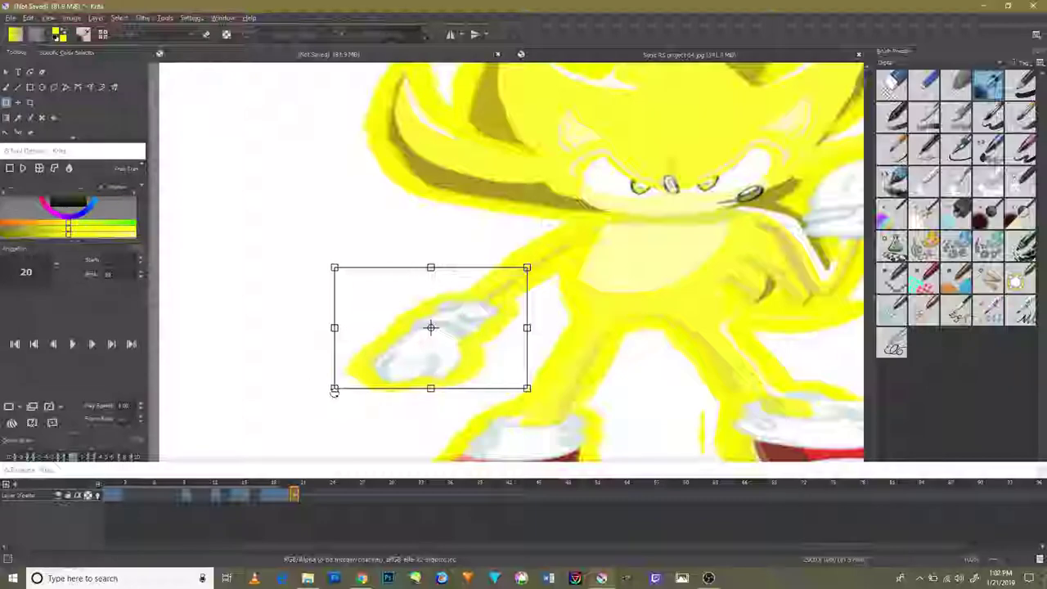
pyautogui.moveTo(334, 388); pyautogui.dragTo(301, 431)
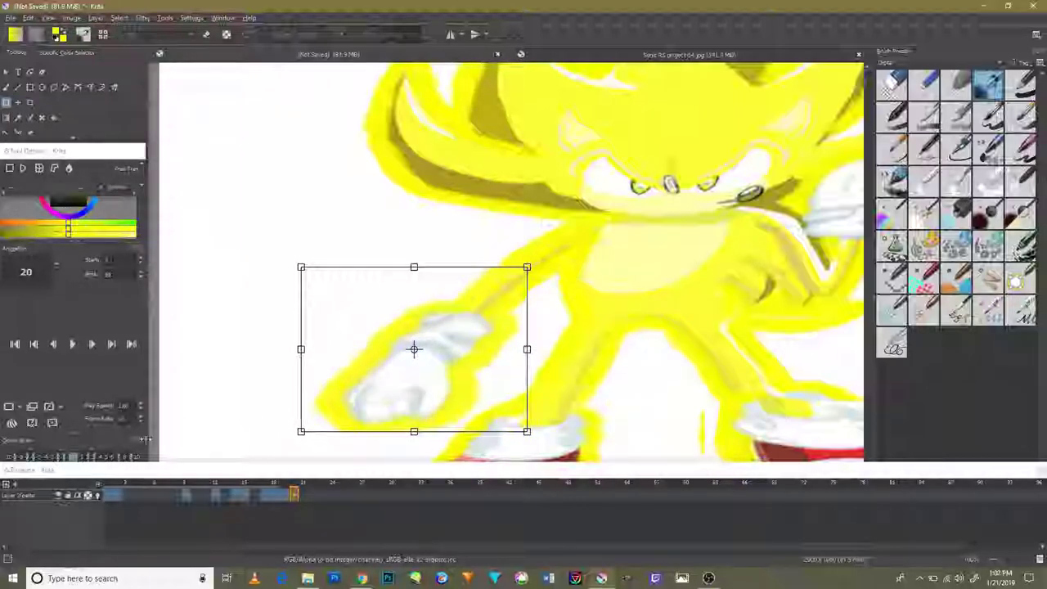
pyautogui.moveTo(525, 431); pyautogui.dragTo(439, 373)
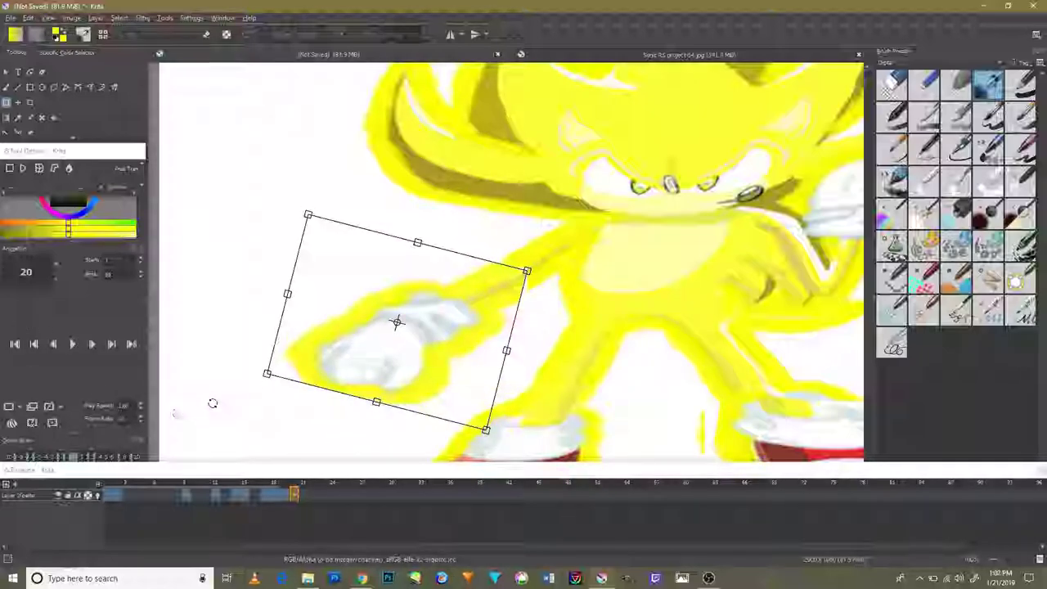
pyautogui.press('Return')
pyautogui.hscroll(5, 365, 362)
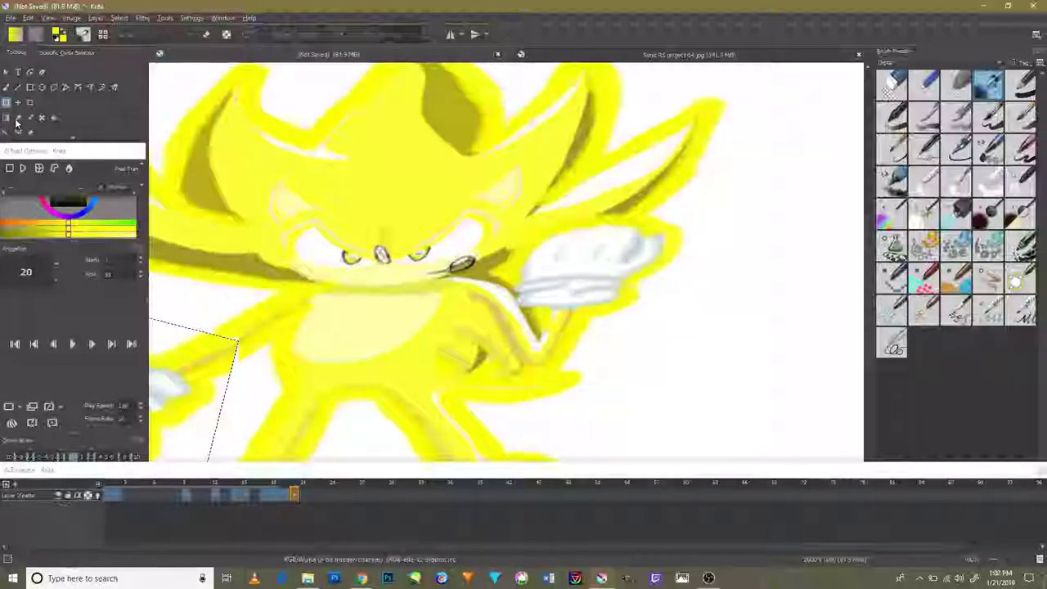
pyautogui.scroll(-1, 69, 137)
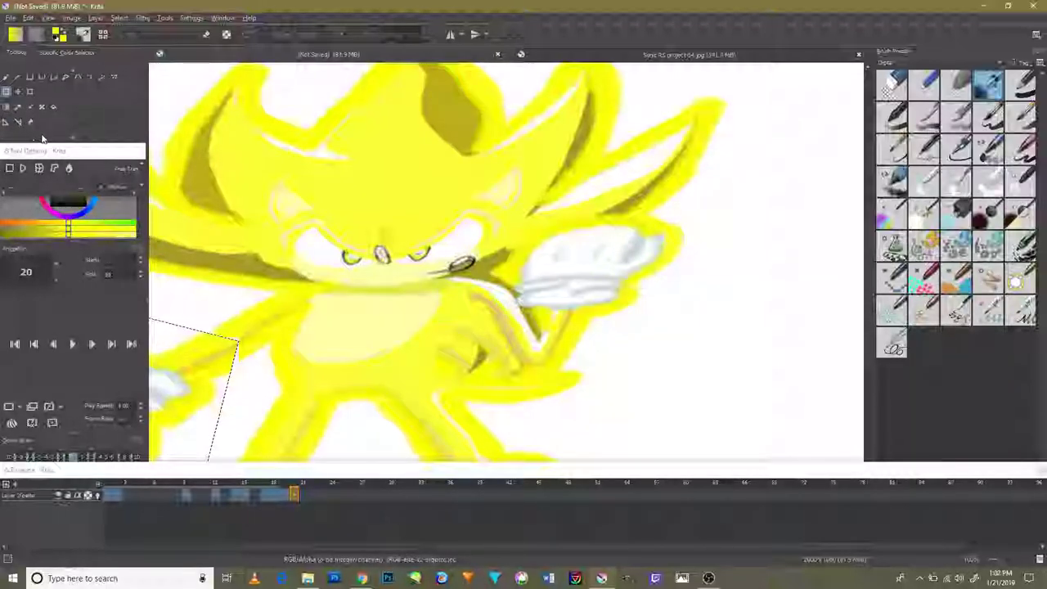
# Step: Select the raised fist beside the face, rotate it clockwise, nudge it down and commit
pyautogui.click(6, 126)
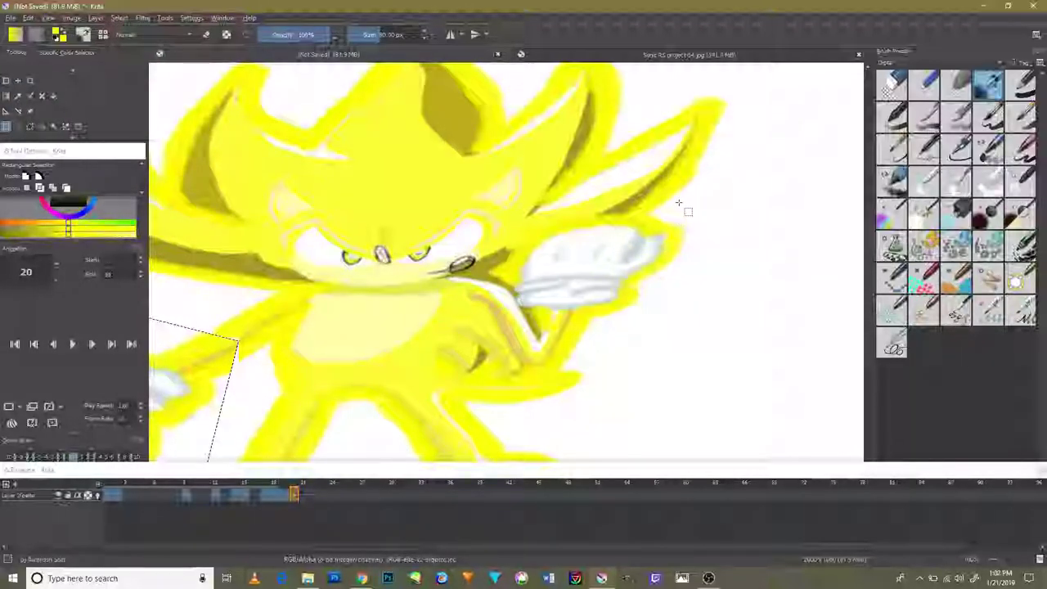
pyautogui.moveTo(541, 303)
pyautogui.mouseDown()
pyautogui.moveTo(528, 317)
pyautogui.moveTo(631, 277)
pyautogui.mouseUp()
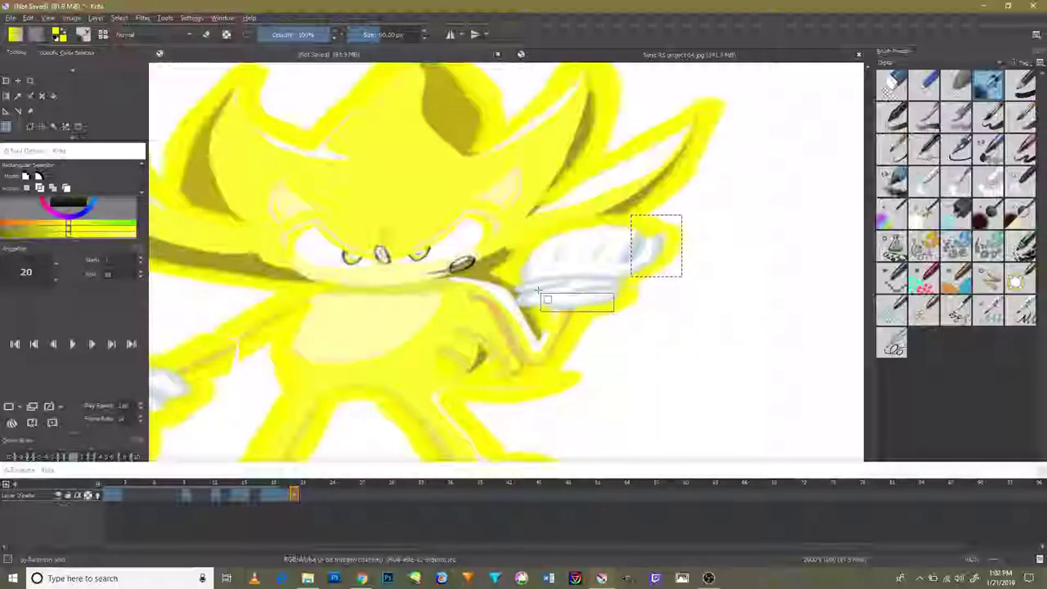
pyautogui.moveTo(538, 291); pyautogui.dragTo(538, 228)
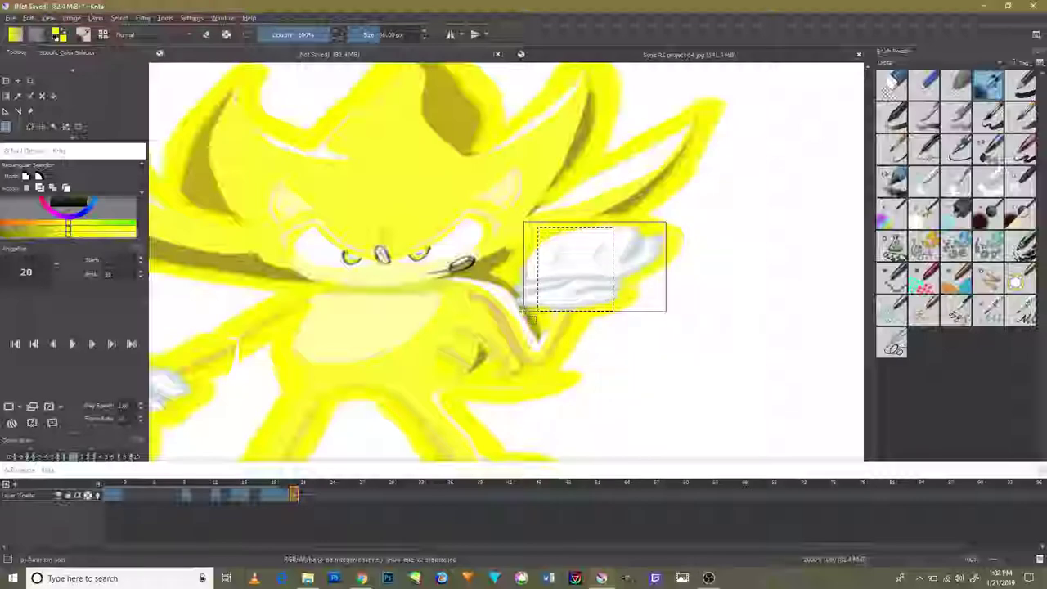
pyautogui.moveTo(515, 312); pyautogui.dragTo(514, 311)
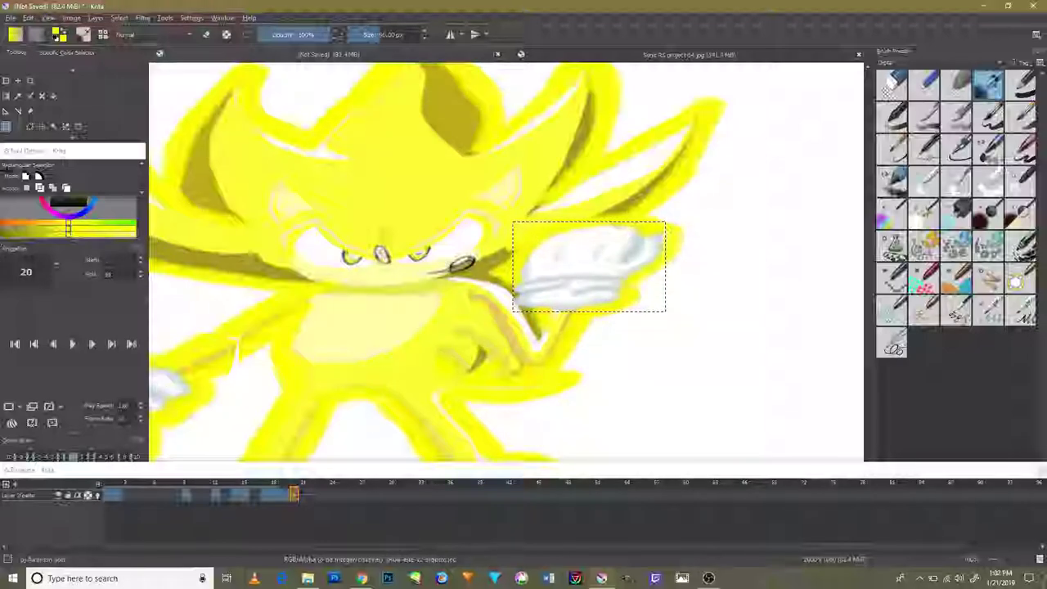
pyautogui.click(6, 82)
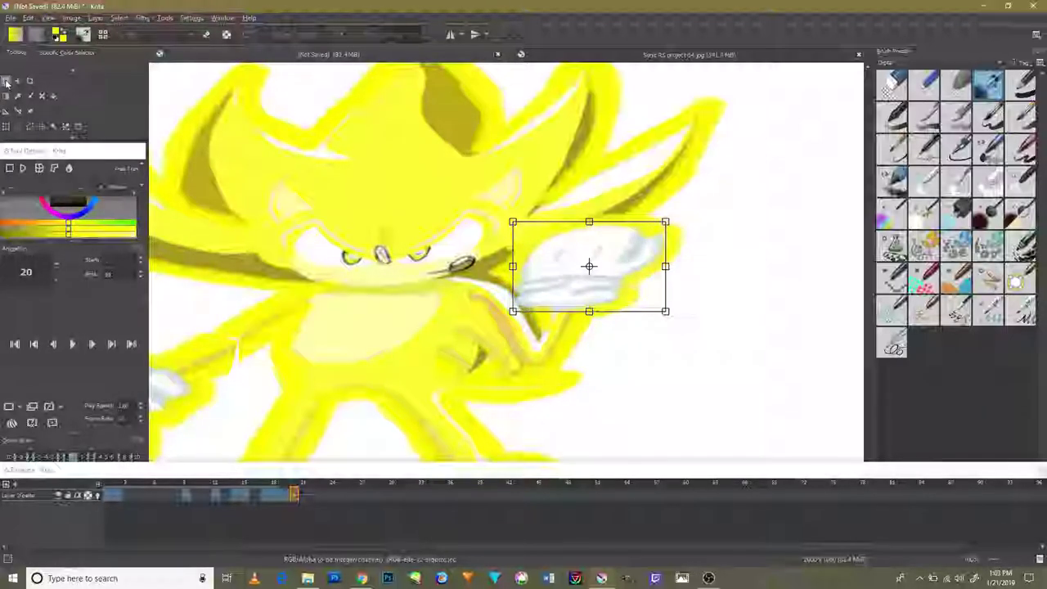
pyautogui.moveTo(705, 323); pyautogui.dragTo(671, 245)
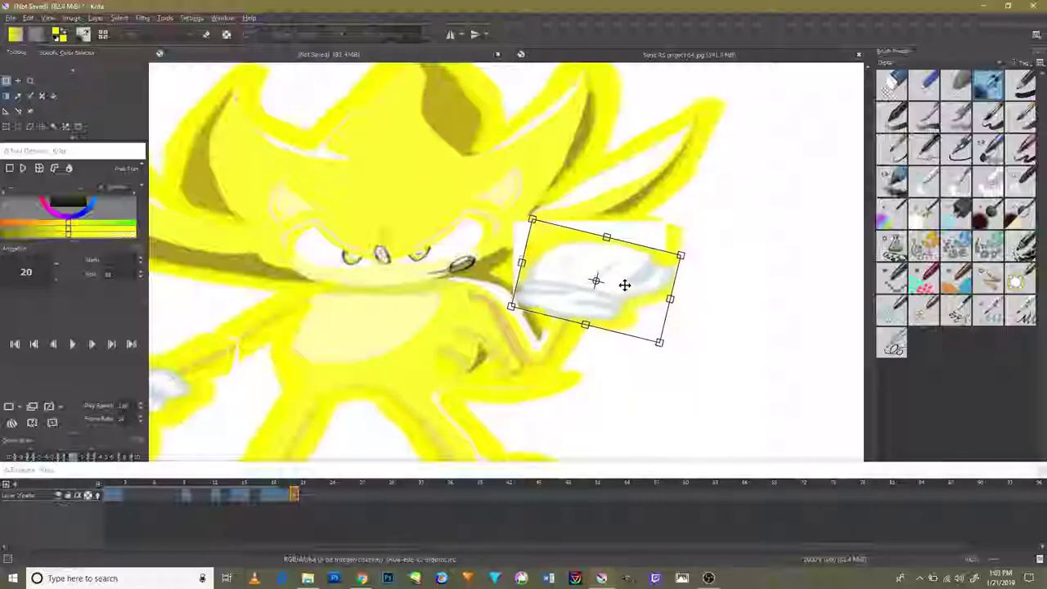
pyautogui.moveTo(623, 283)
pyautogui.mouseDown()
pyautogui.moveTo(620, 294)
pyautogui.moveTo(615, 273)
pyautogui.mouseUp()
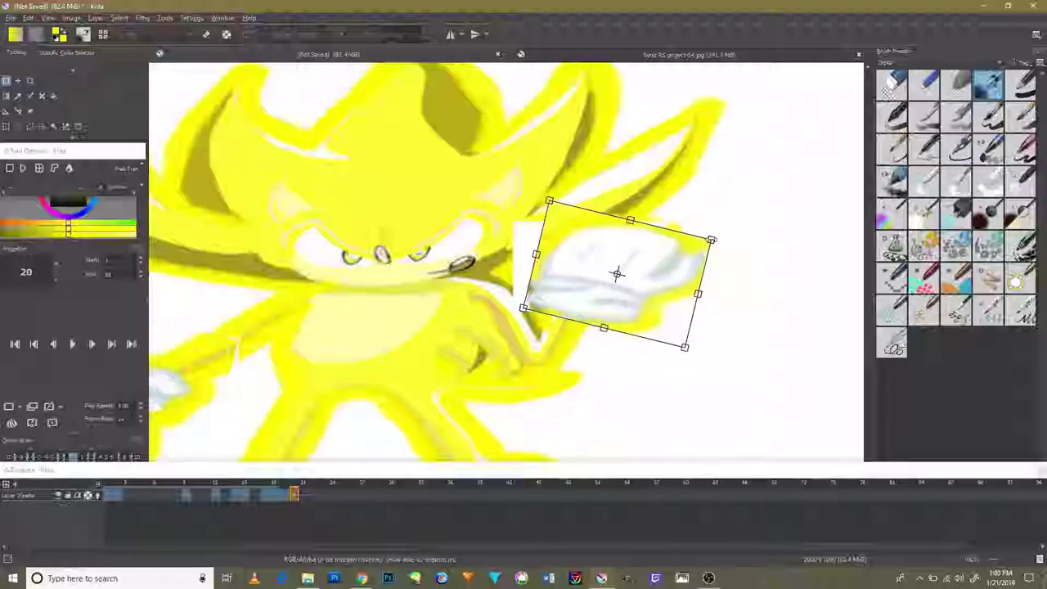
pyautogui.press('Return')
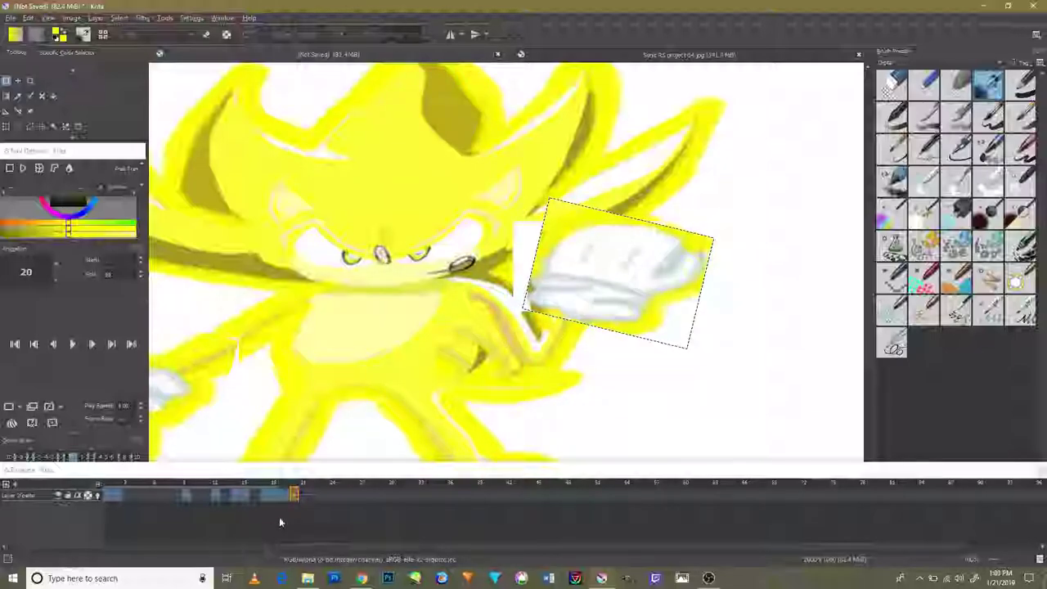
# Step: Go to frame 19 and start transforming the fist there
pyautogui.rightClick(297, 494)
pyautogui.click(299, 464)
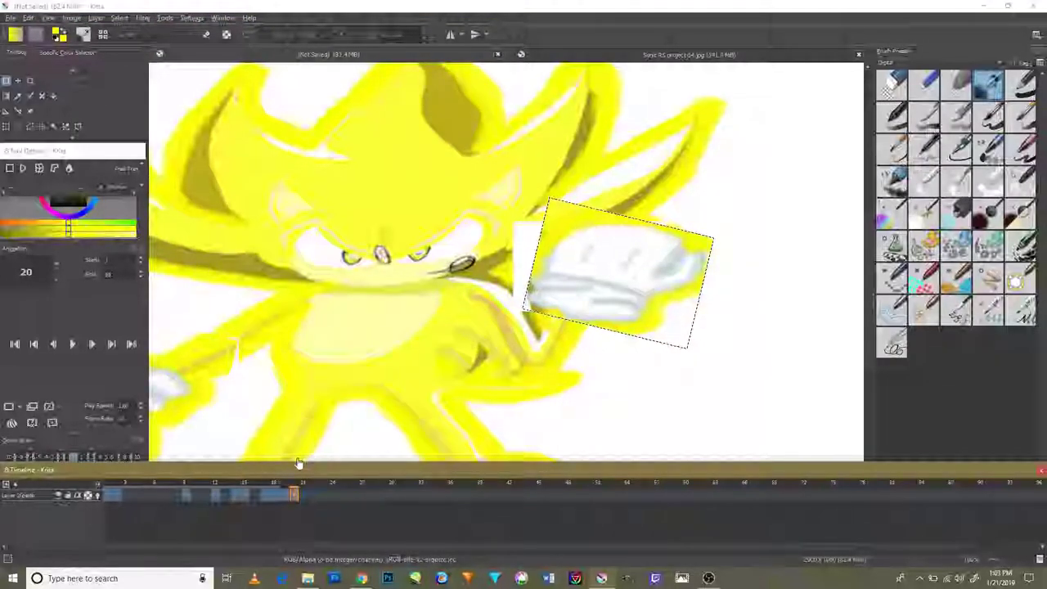
pyautogui.click(284, 497)
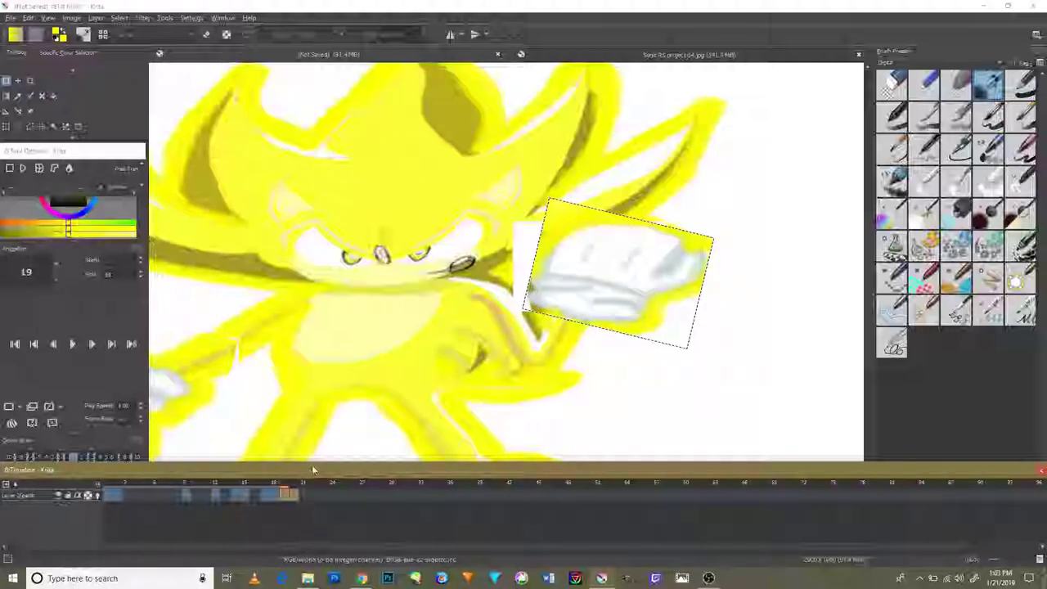
pyautogui.click(444, 397)
pyautogui.scroll(-2, 428, 393)
# Step: Bring the whole character into view and jump back to frame 8
pyautogui.scroll(-1, 413, 405)
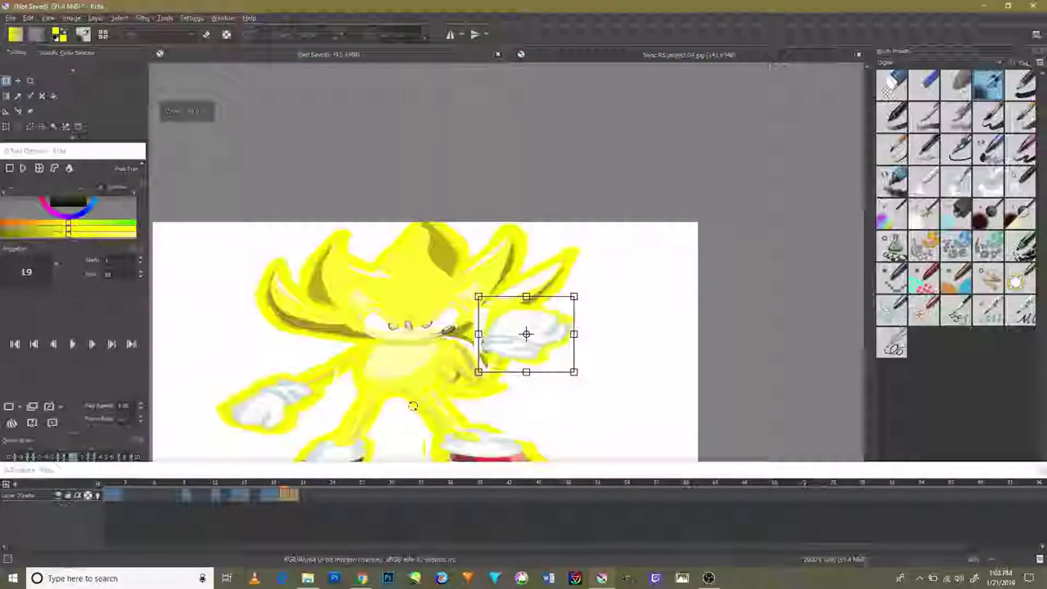
pyautogui.press('Left')
pyautogui.press('Left')
pyautogui.press('Left')
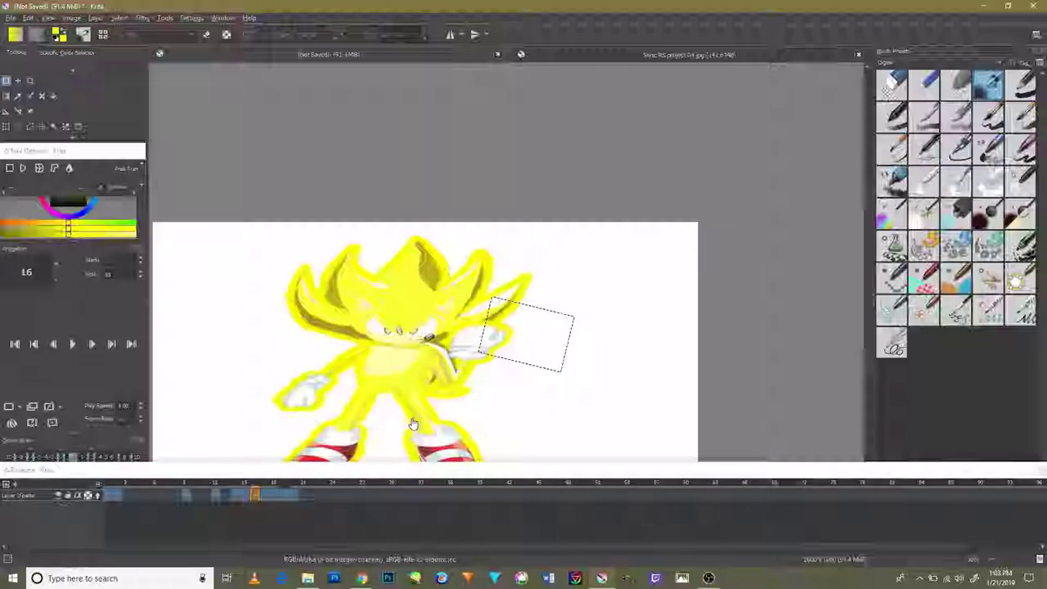
pyautogui.moveTo(442, 360); pyautogui.dragTo(487, 274)
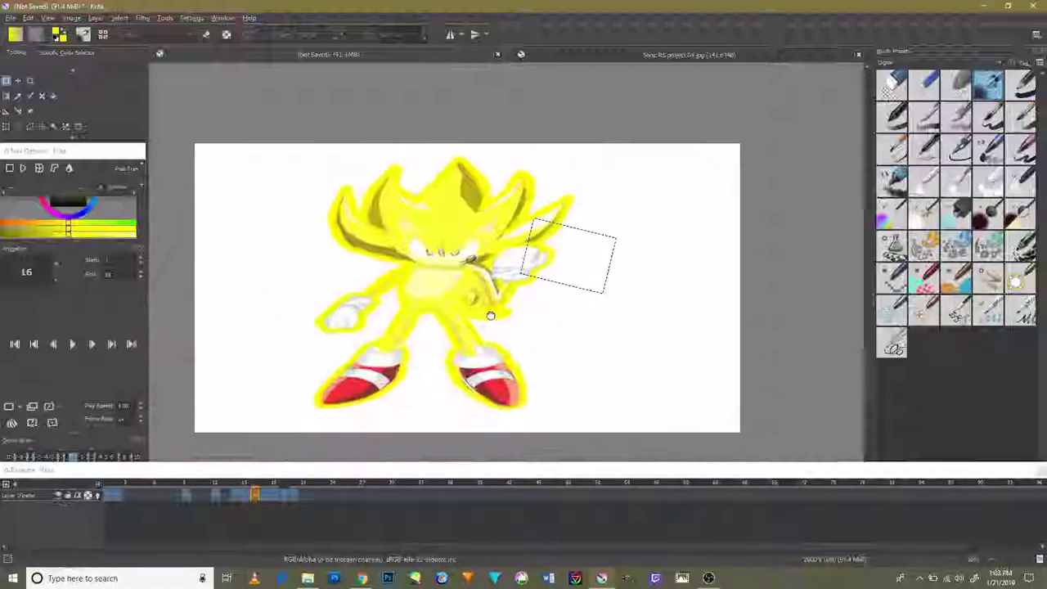
pyautogui.click(114, 495)
pyautogui.press('Right')
pyautogui.press('Right')
pyautogui.press('Right')
pyautogui.press('Right')
pyautogui.press('Right')
pyautogui.press('Right')
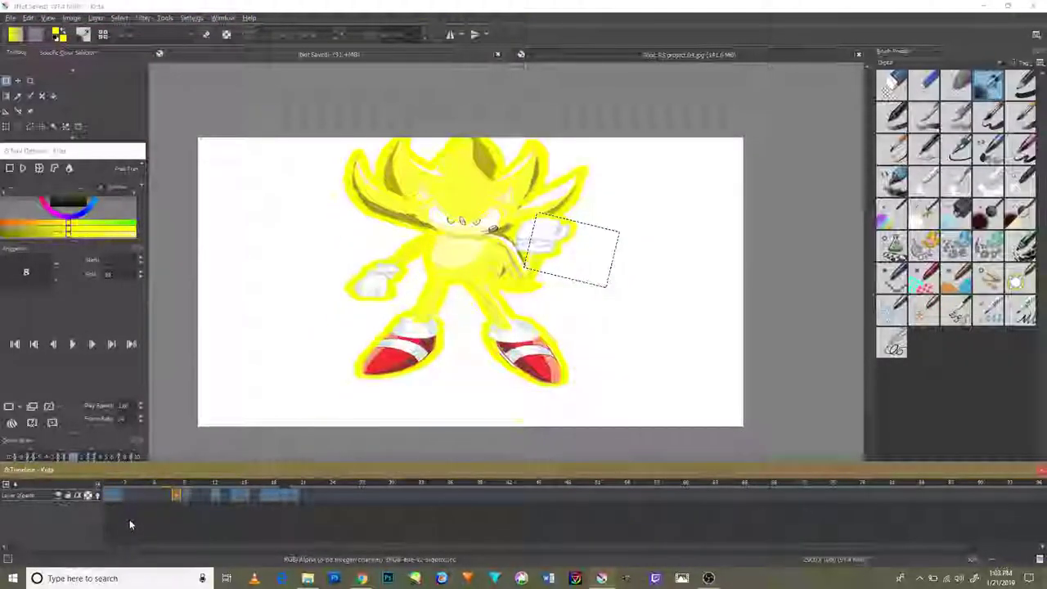
pyautogui.press('Right')
pyautogui.press('Right')
pyautogui.press('Right')
# Step: Step back and forth through the frames to check the fist's motion, ending on frame 21 with the fist in transform
pyautogui.press('Right')
pyautogui.press('Right')
pyautogui.press('Right')
pyautogui.press('Right')
pyautogui.press('Right')
pyautogui.press('Right')
pyautogui.press('Right')
pyautogui.press('Right')
pyautogui.press('Right')
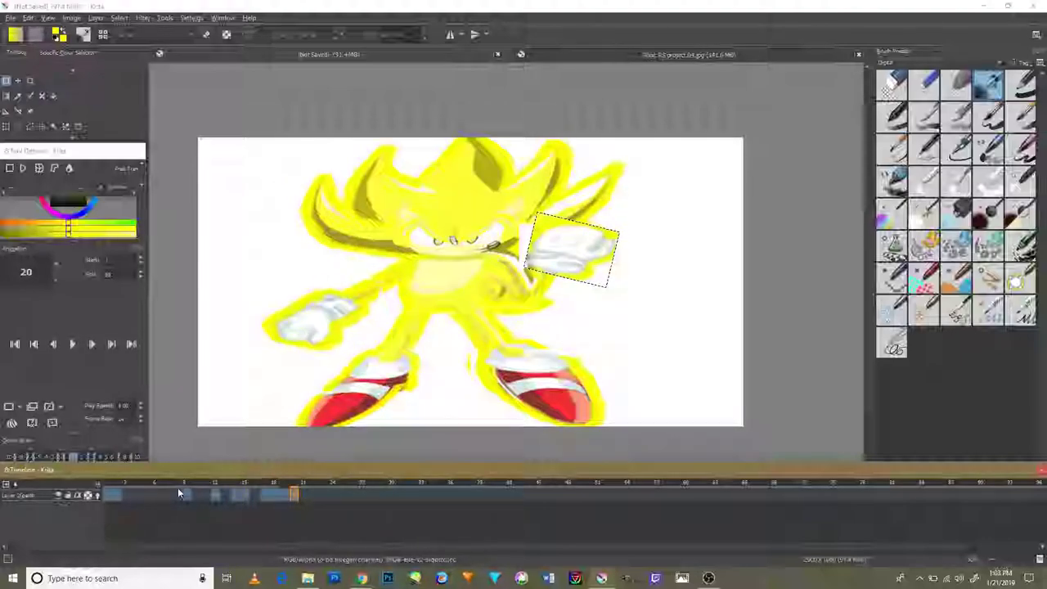
pyautogui.press('Left')
pyautogui.press('Left')
pyautogui.press('Left')
pyautogui.press('Right')
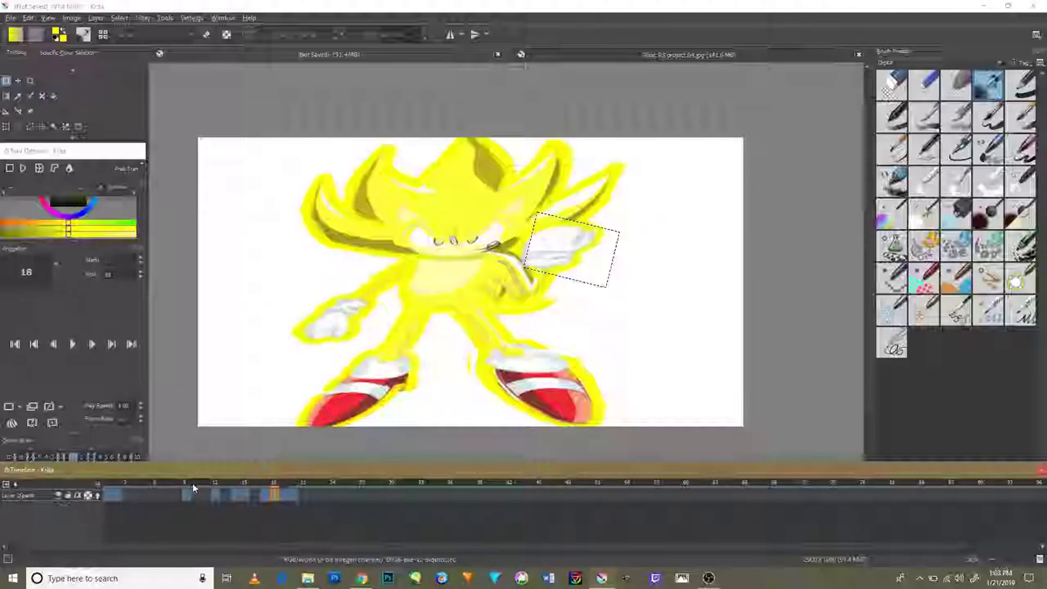
pyautogui.press('Right')
pyautogui.press('Left')
pyautogui.press('Right')
pyautogui.press('Left')
pyautogui.press('Right')
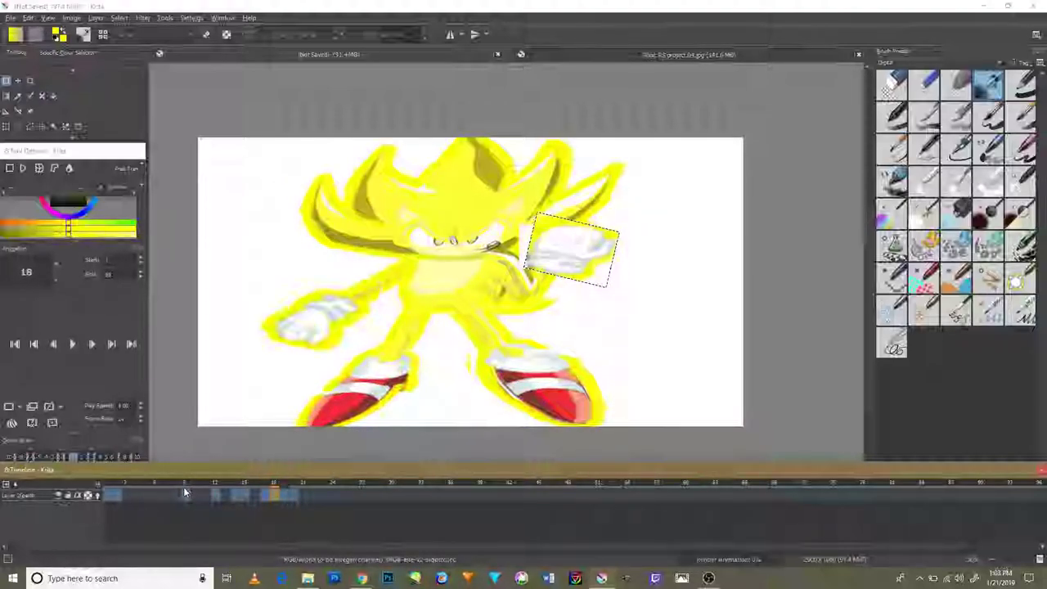
pyautogui.press('Left')
pyautogui.press('Right')
pyautogui.press('Right')
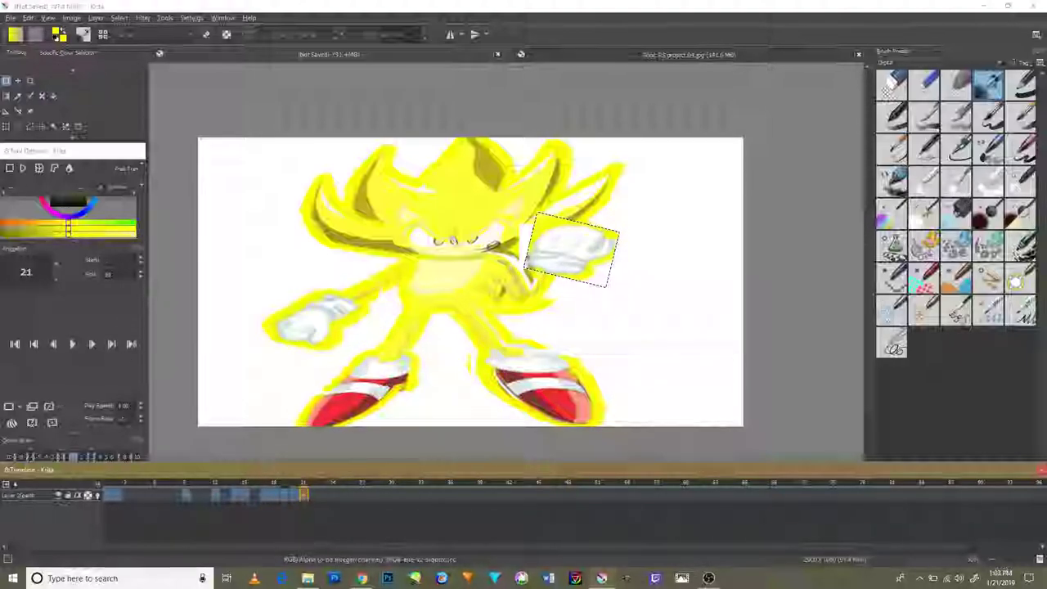
pyautogui.click(31, 81)
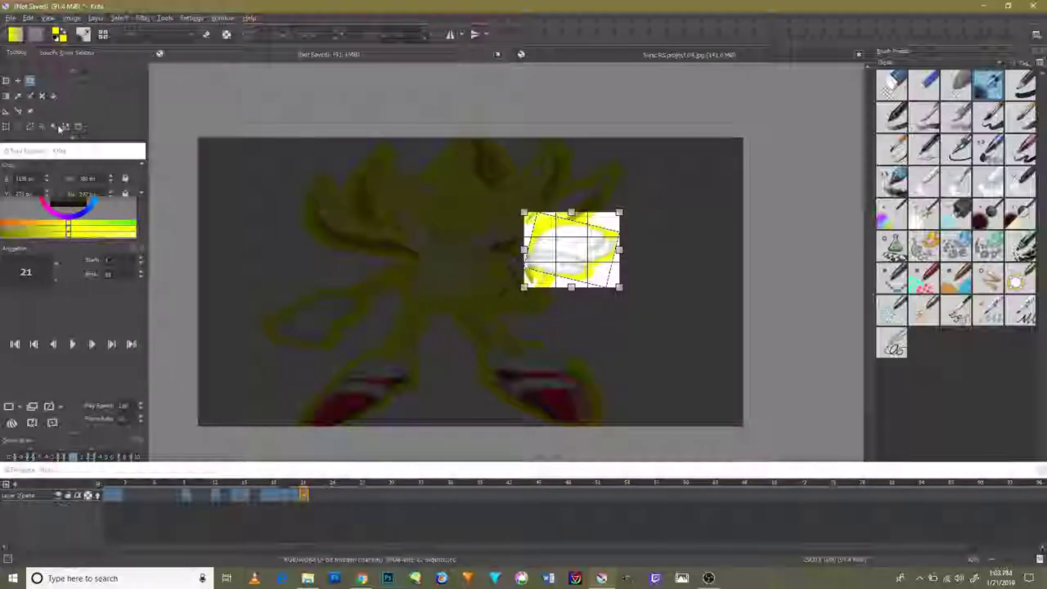
# Step: Commit the fist's new angle on frame 21 and box-select a hair spike on the head
pyautogui.click(17, 81)
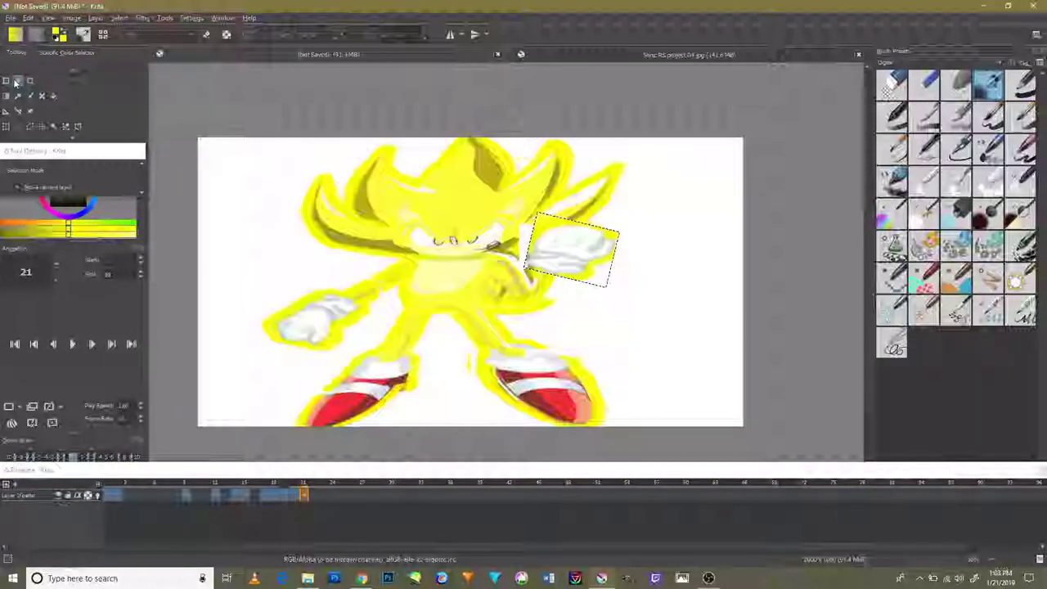
pyautogui.click(6, 127)
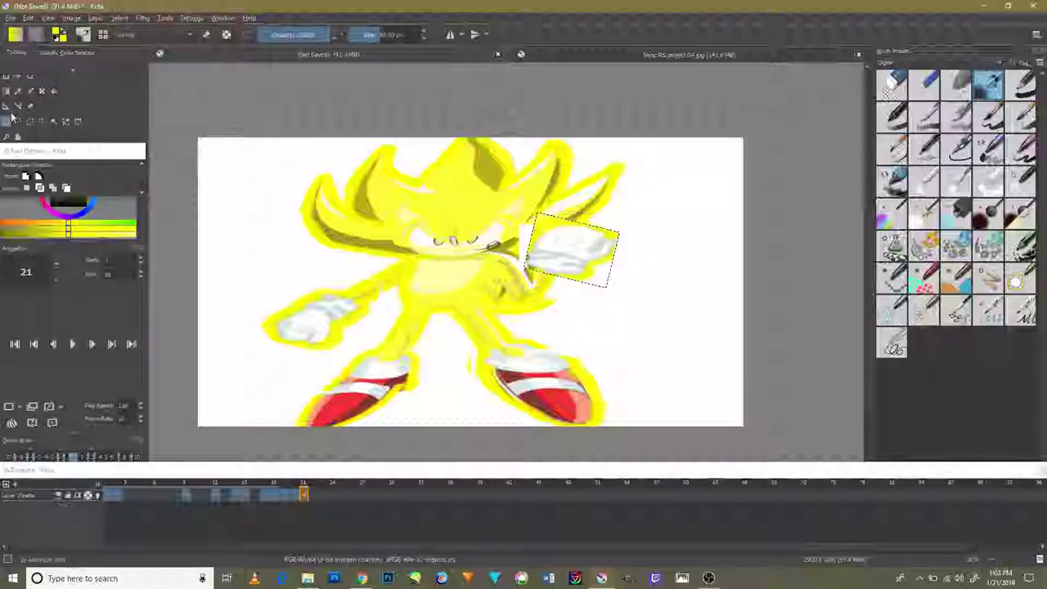
pyautogui.scroll(-2, 417, 197)
pyautogui.scroll(3, 417, 196)
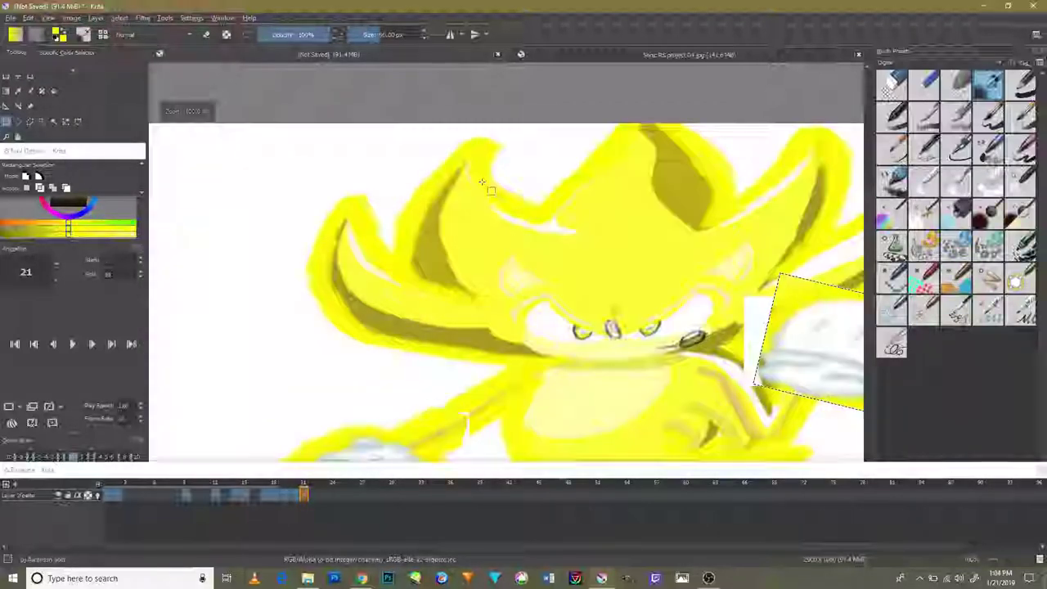
pyautogui.moveTo(528, 151); pyautogui.dragTo(410, 264)
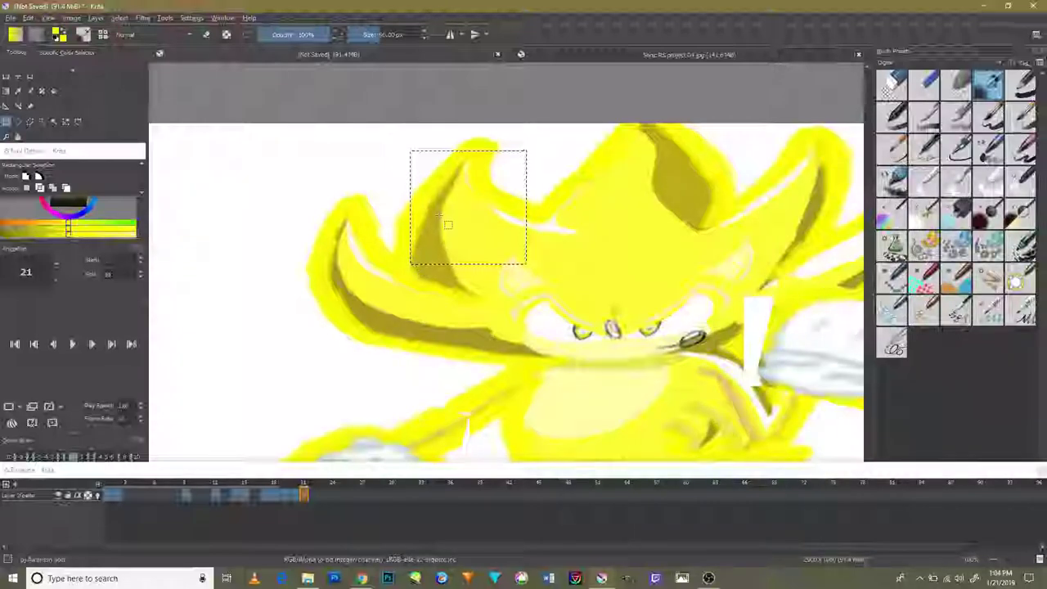
# Step: Rotate the hair spike clockwise and slightly enlarge it, committing the change
pyautogui.click(5, 103)
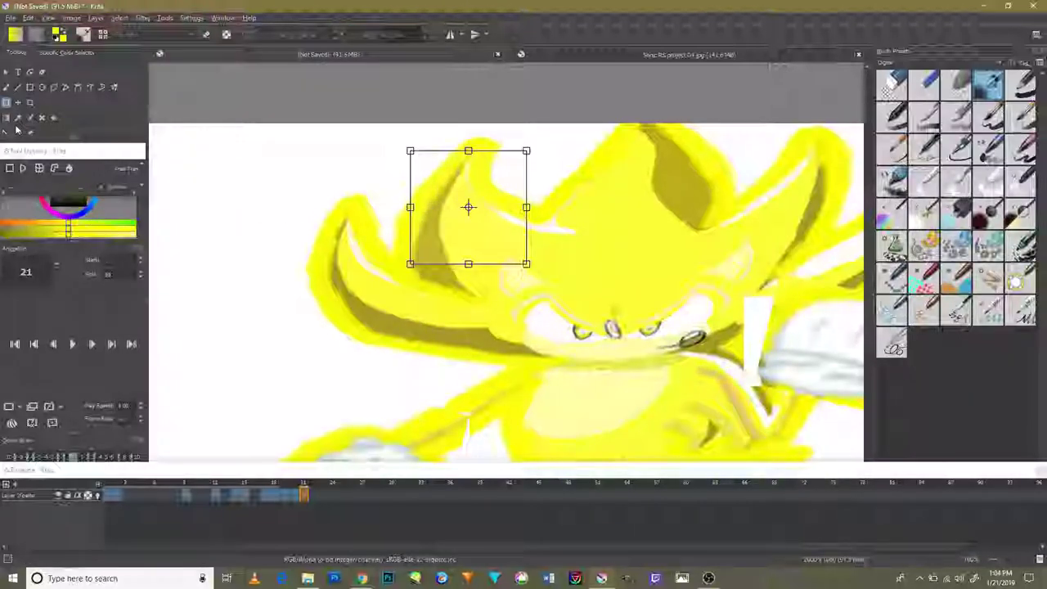
pyautogui.moveTo(529, 149); pyautogui.dragTo(532, 242)
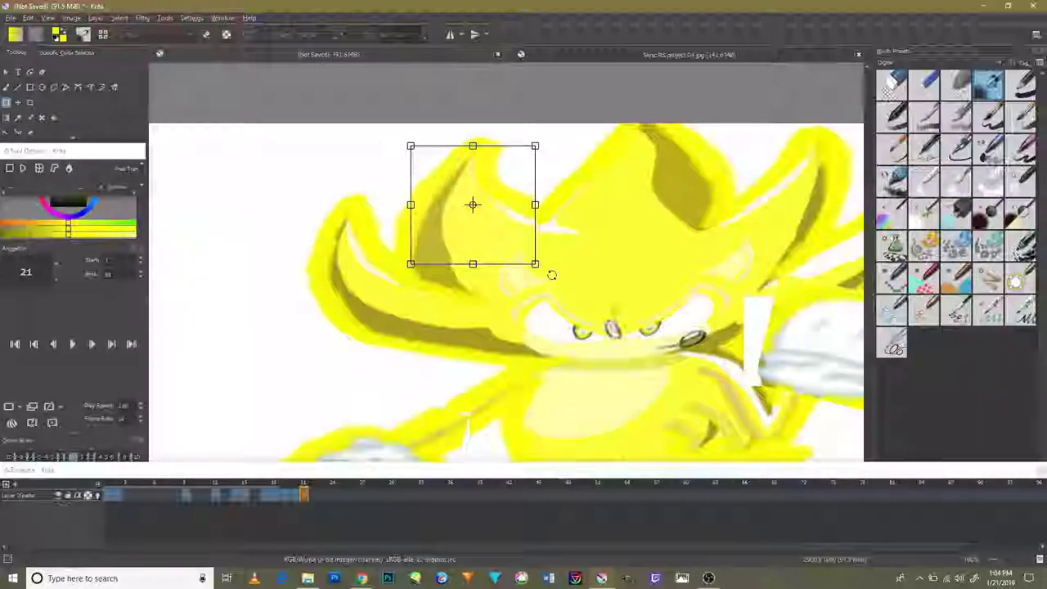
pyautogui.moveTo(477, 146); pyautogui.dragTo(583, 143)
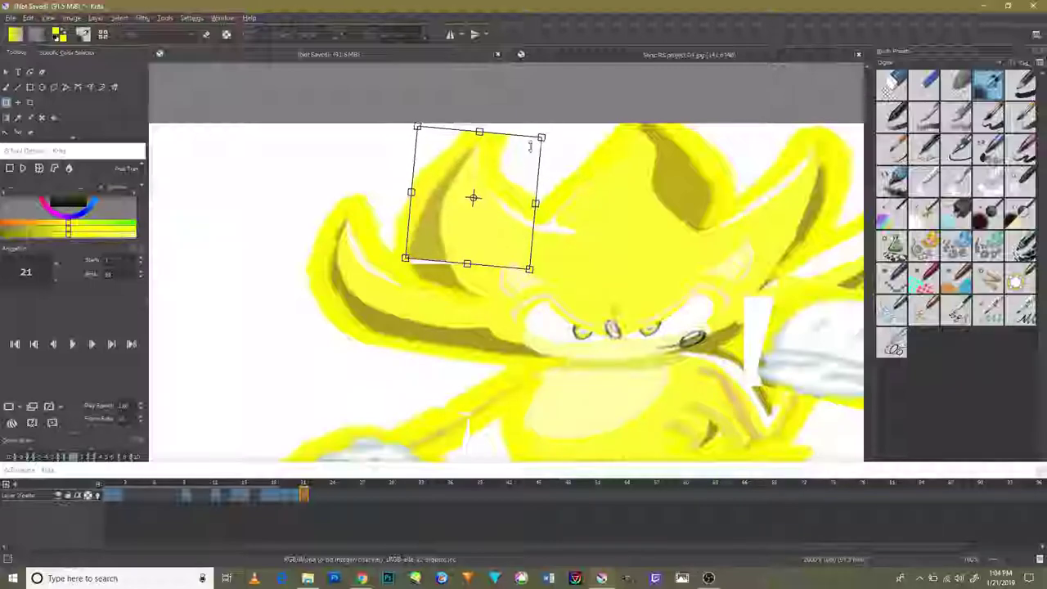
pyautogui.moveTo(472, 199); pyautogui.dragTo(477, 204)
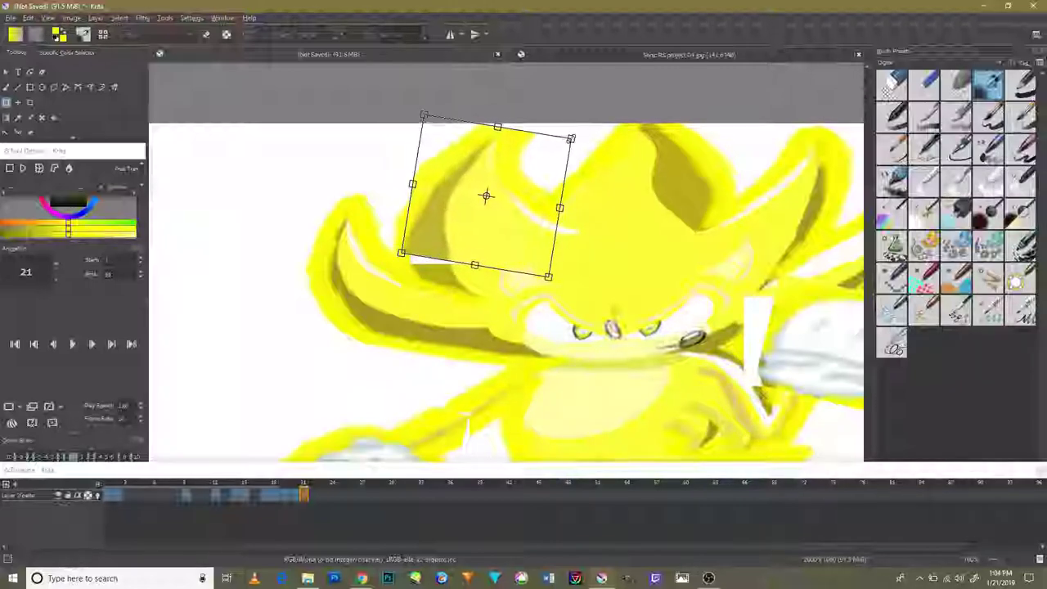
pyautogui.press('Return')
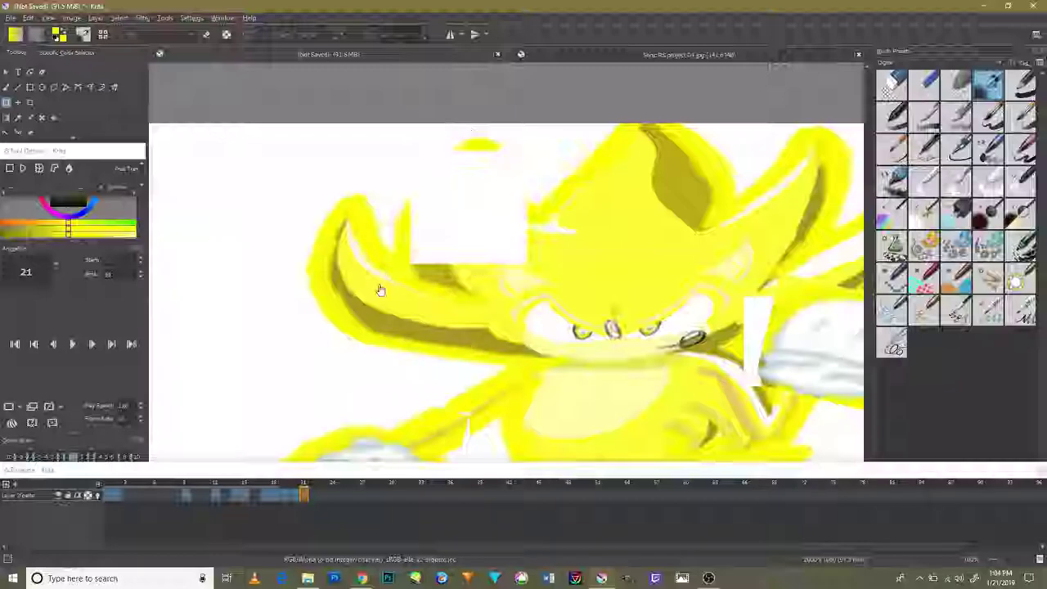
pyautogui.hotkey('ctrl', 't')
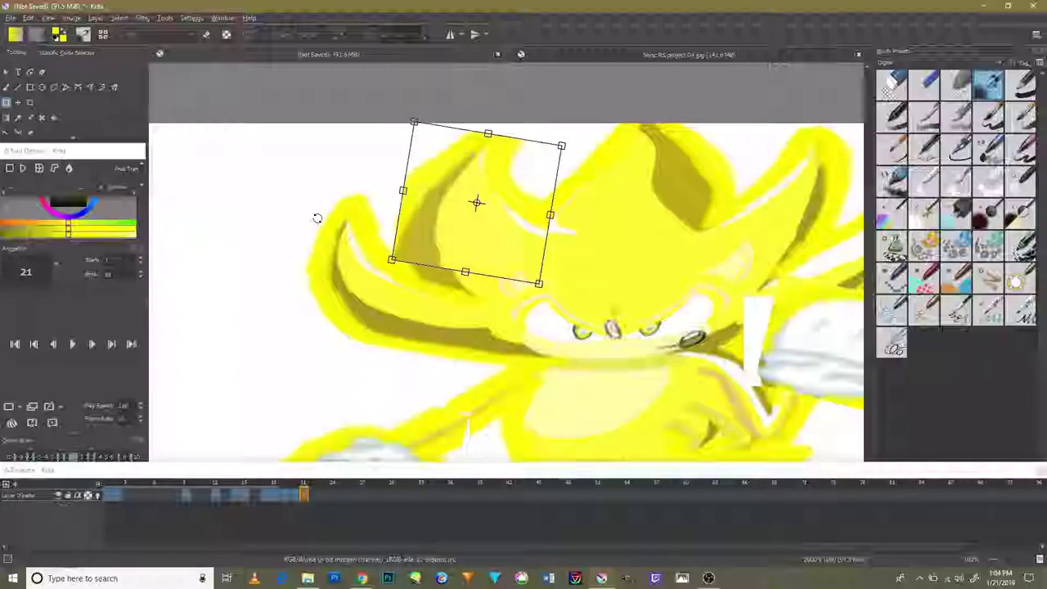
# Step: Select the far-left hair spike, rotate it counter-clockwise, stretch it outward and commit
pyautogui.click(18, 104)
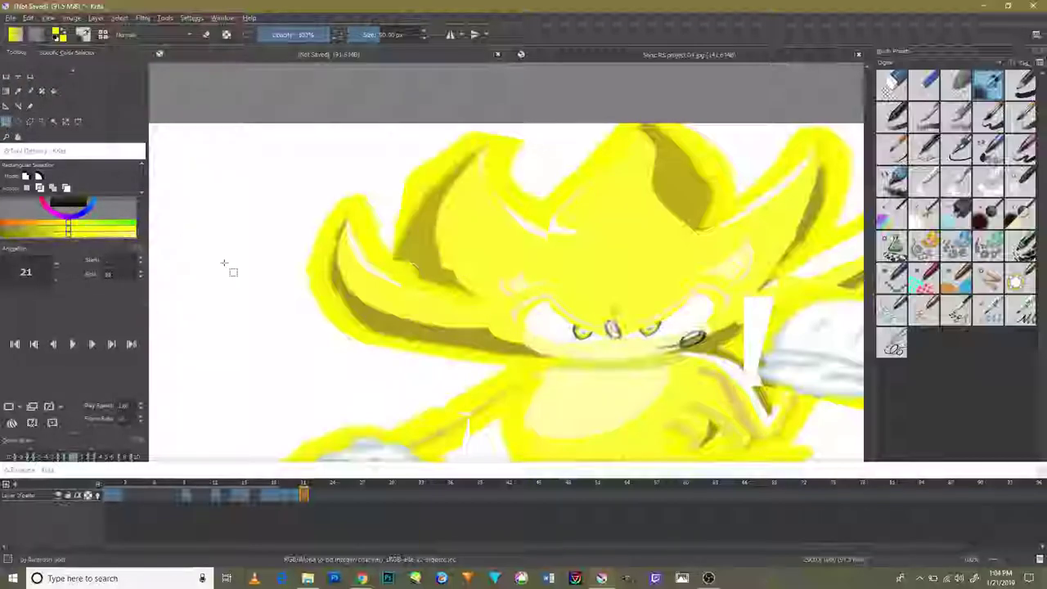
pyautogui.moveTo(387, 211); pyautogui.dragTo(265, 348)
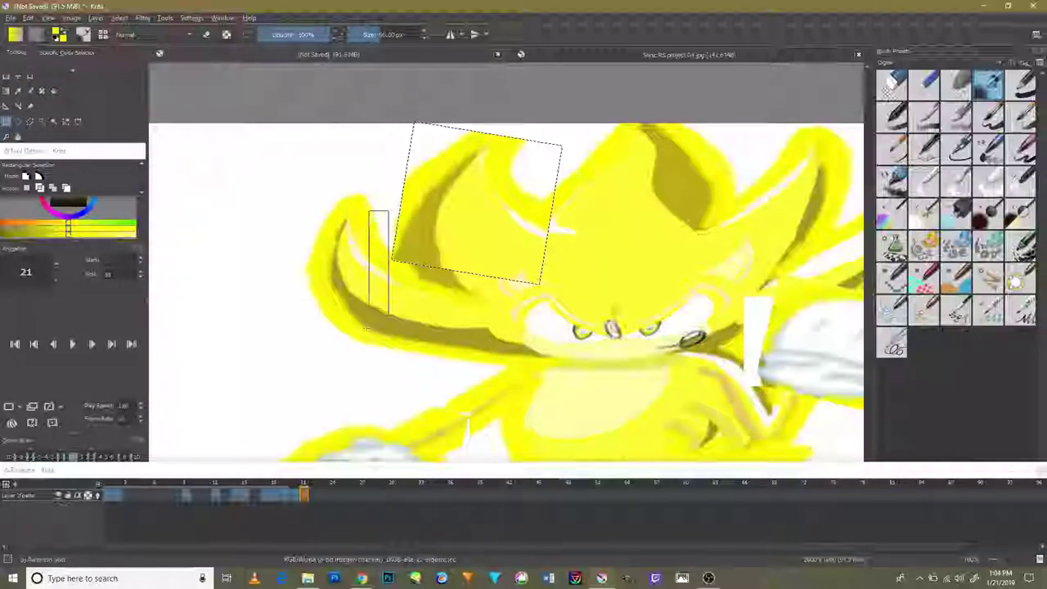
pyautogui.moveTo(389, 174)
pyautogui.mouseDown()
pyautogui.moveTo(376, 277)
pyautogui.moveTo(256, 372)
pyautogui.mouseUp()
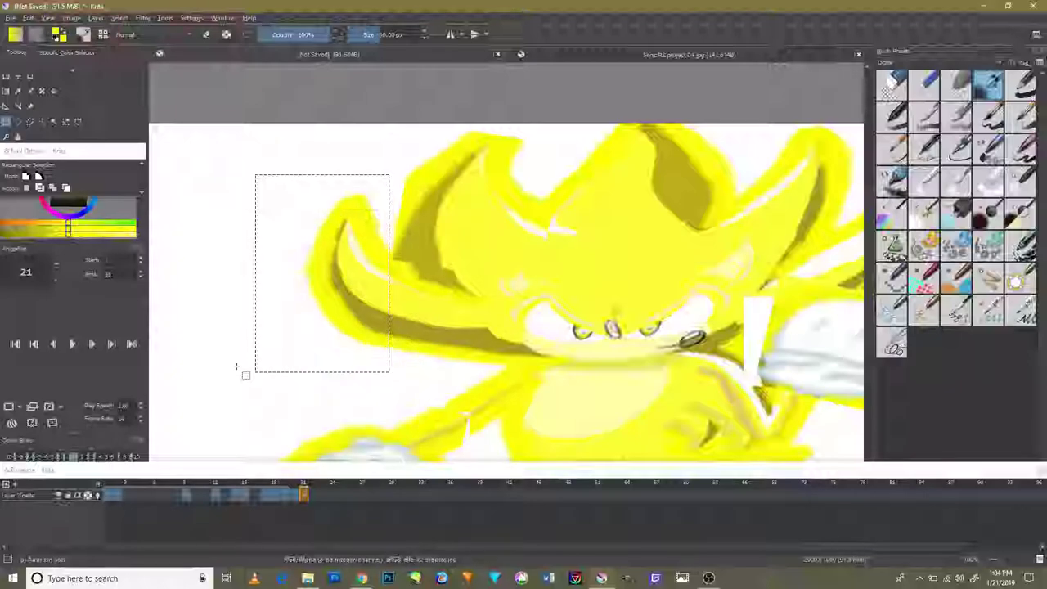
pyautogui.hotkey('ctrl', 't')
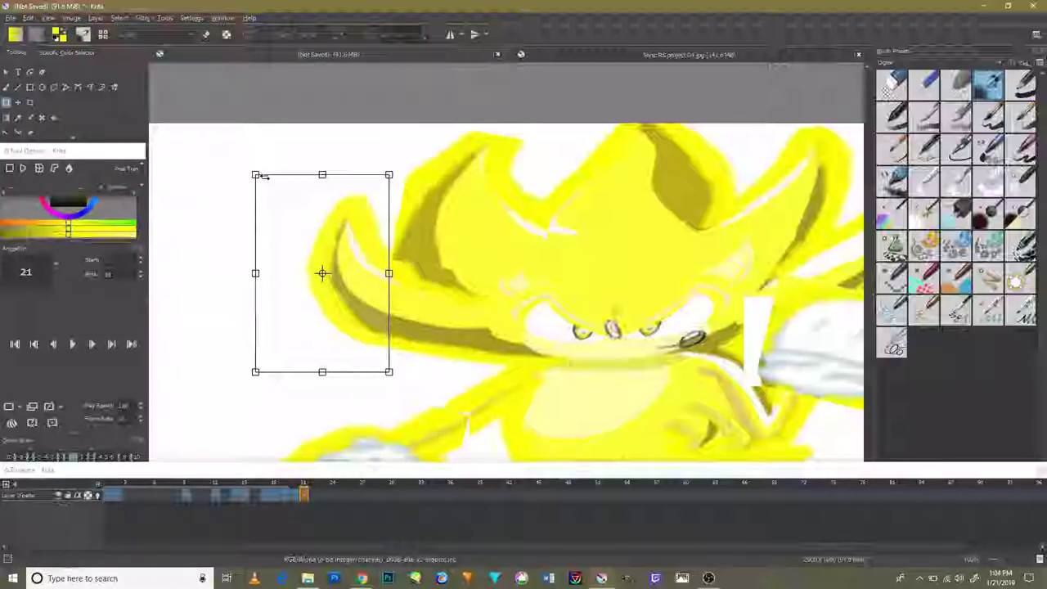
pyautogui.moveTo(250, 169); pyautogui.dragTo(224, 169)
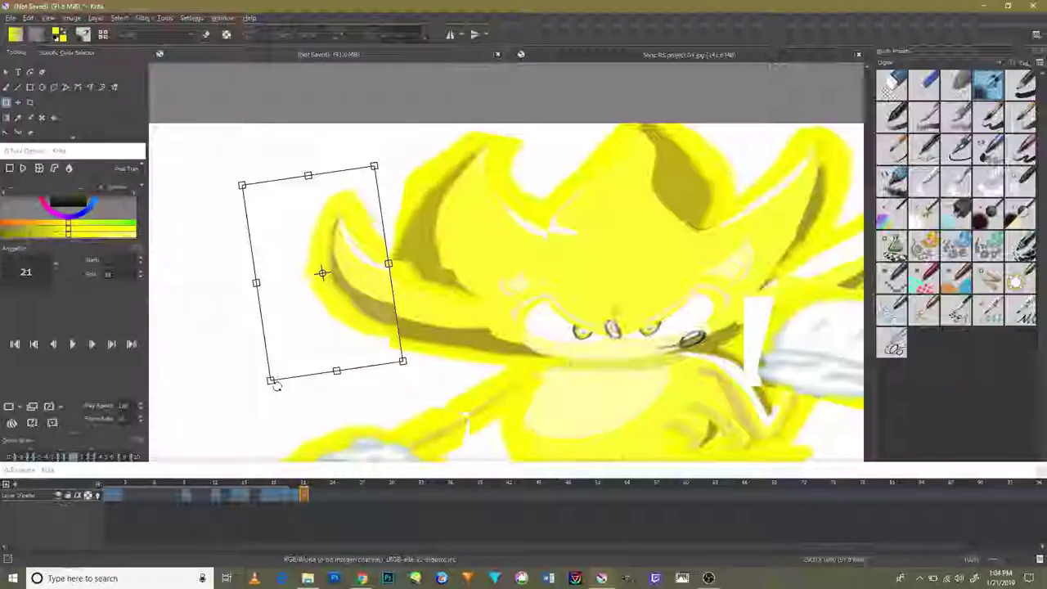
pyautogui.moveTo(272, 381); pyautogui.dragTo(201, 394)
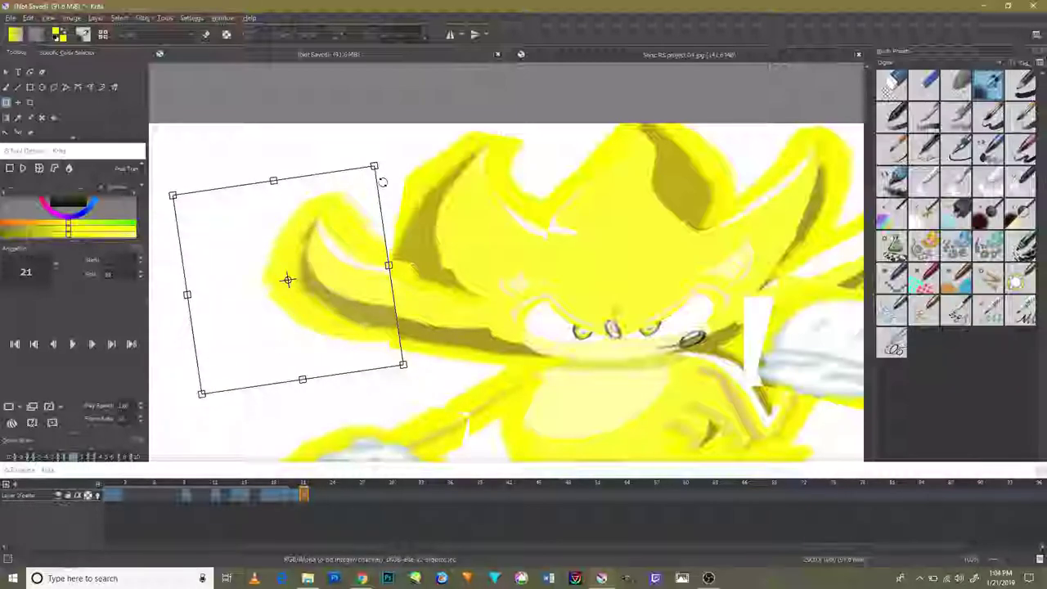
pyautogui.moveTo(346, 243); pyautogui.dragTo(322, 282)
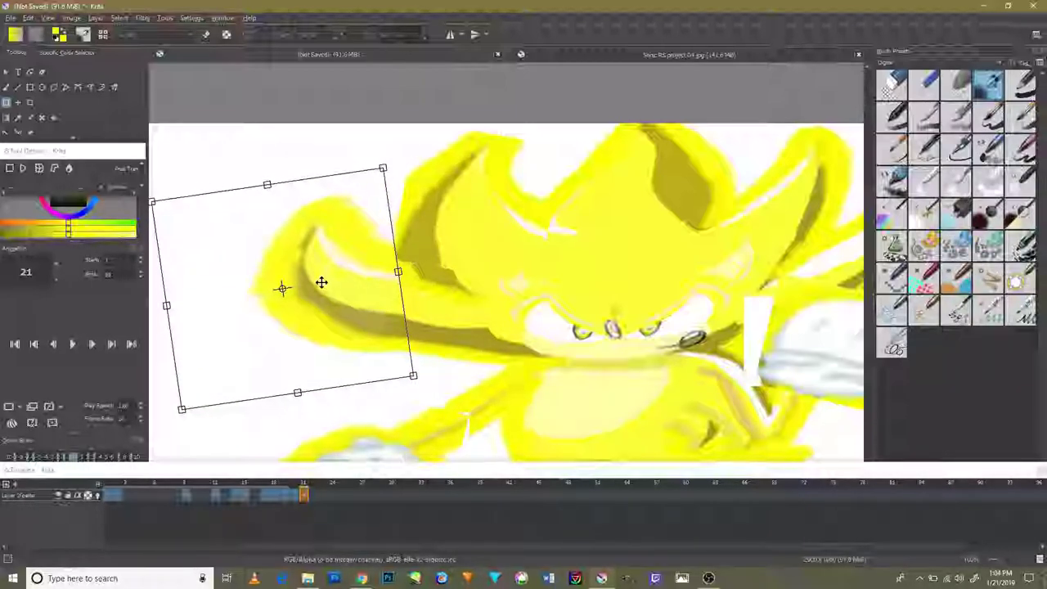
pyautogui.press('Return')
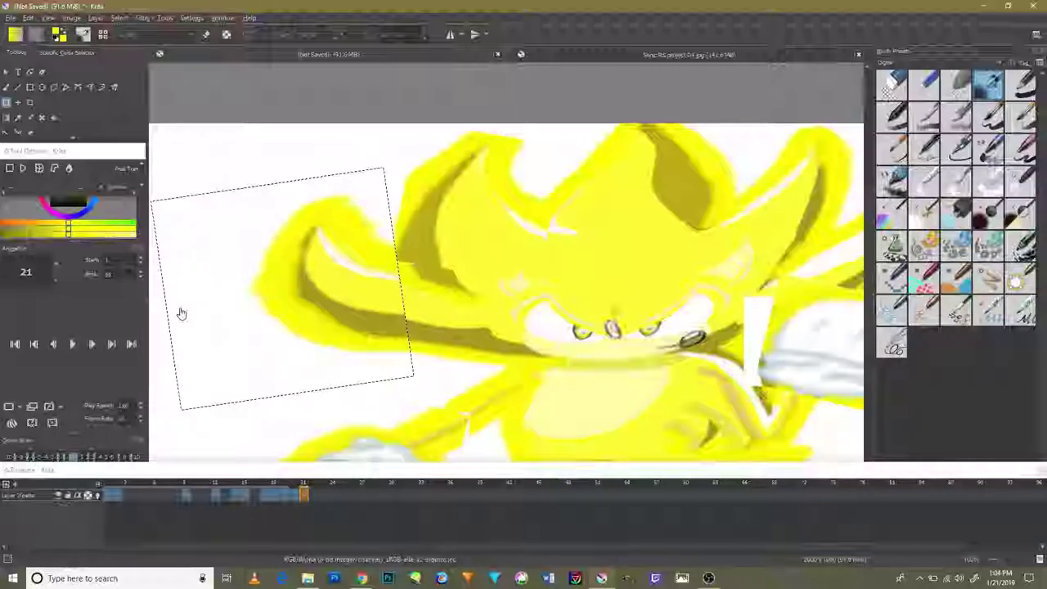
# Step: Box-select the upper-right quill, rotate it clockwise and enlarge it slightly, then apply
pyautogui.moveTo(663, 287); pyautogui.dragTo(423, 303)
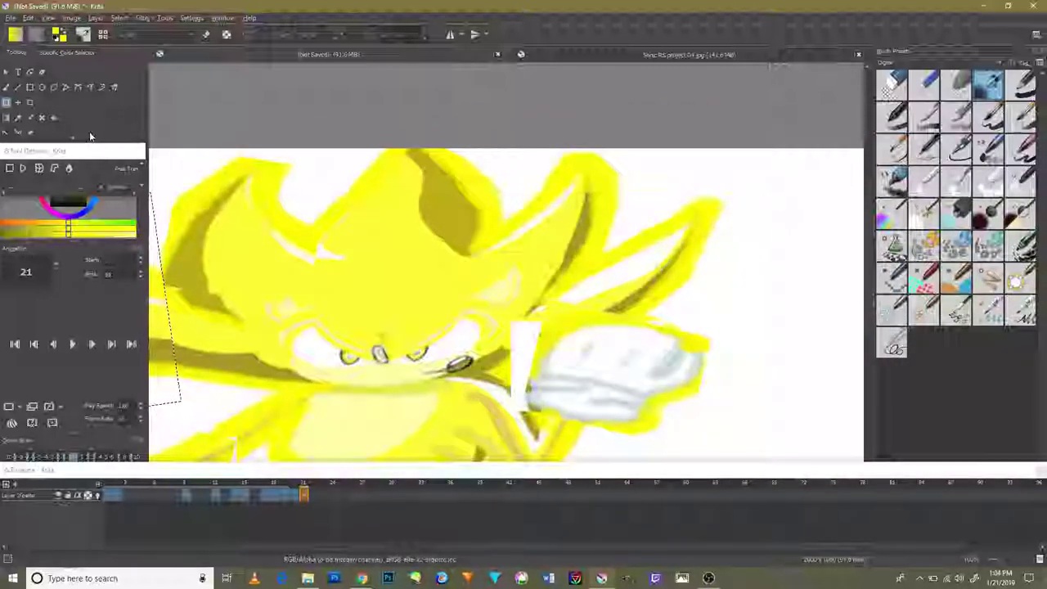
pyautogui.hotkey('ctrl', 'r')
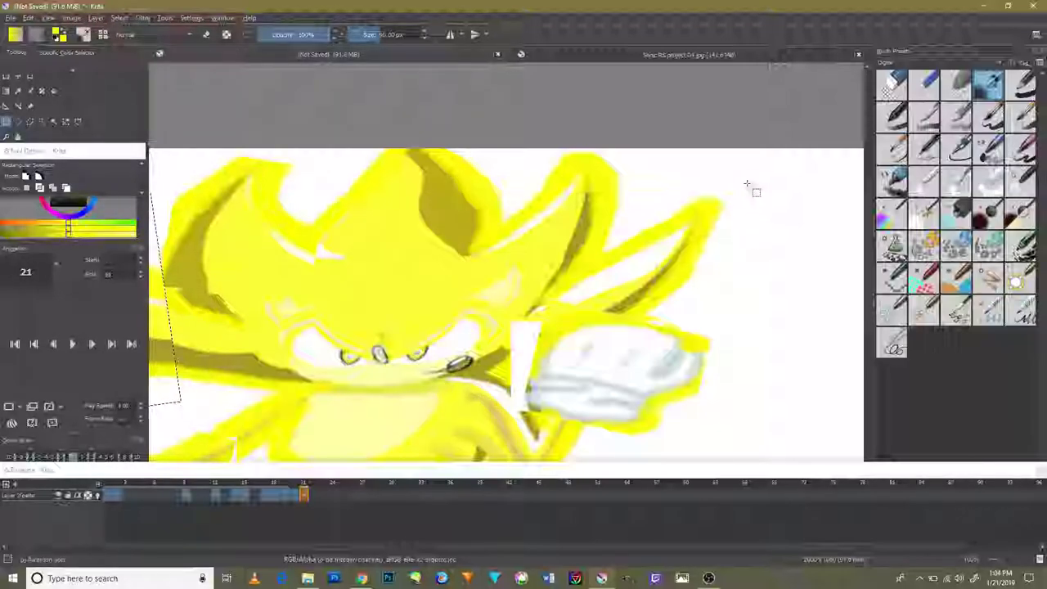
pyautogui.moveTo(751, 176); pyautogui.dragTo(613, 311)
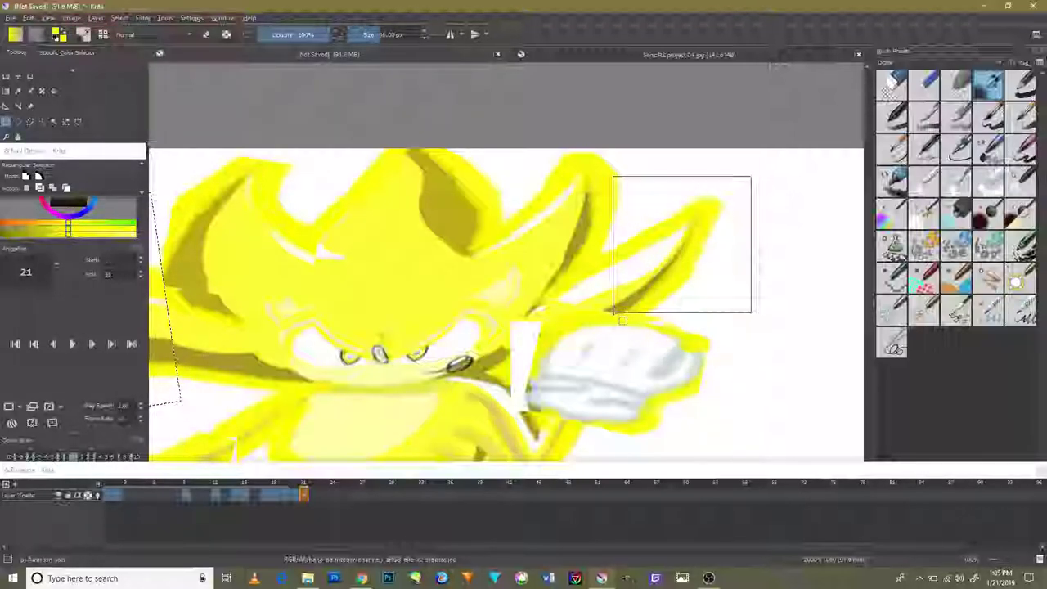
pyautogui.scroll(3, 243, 290)
pyautogui.scroll(-5, 243, 287)
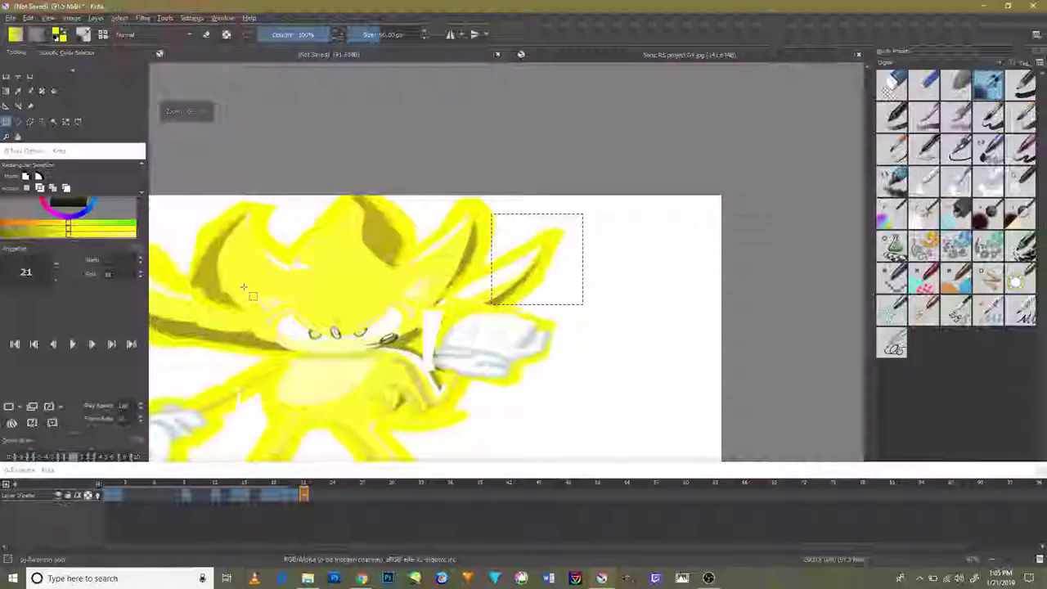
pyautogui.hotkey('ctrl', 't')
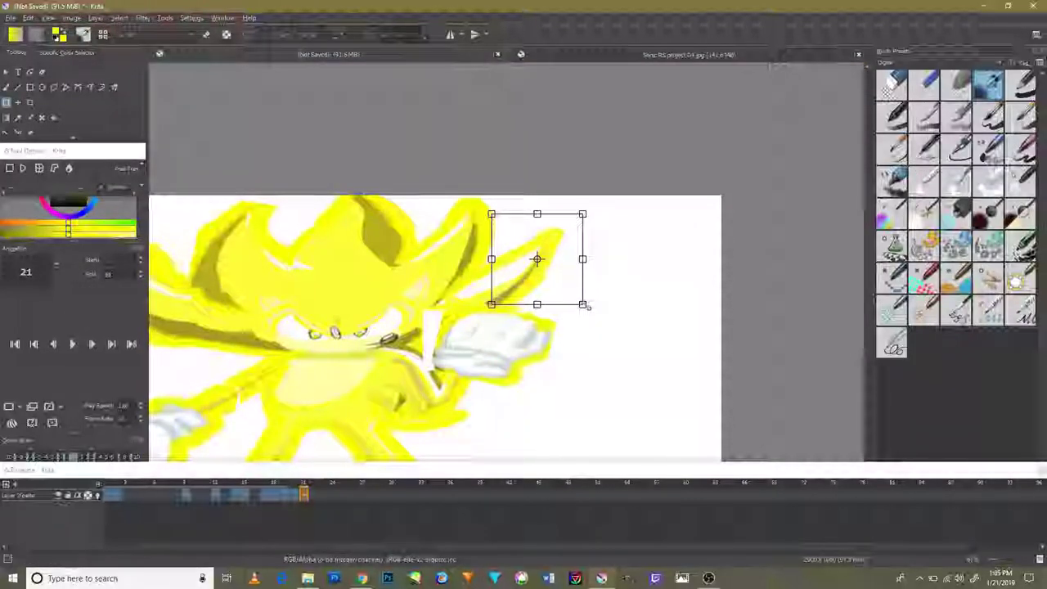
pyautogui.moveTo(598, 283)
pyautogui.mouseDown()
pyautogui.moveTo(624, 220)
pyautogui.moveTo(630, 226)
pyautogui.mouseUp()
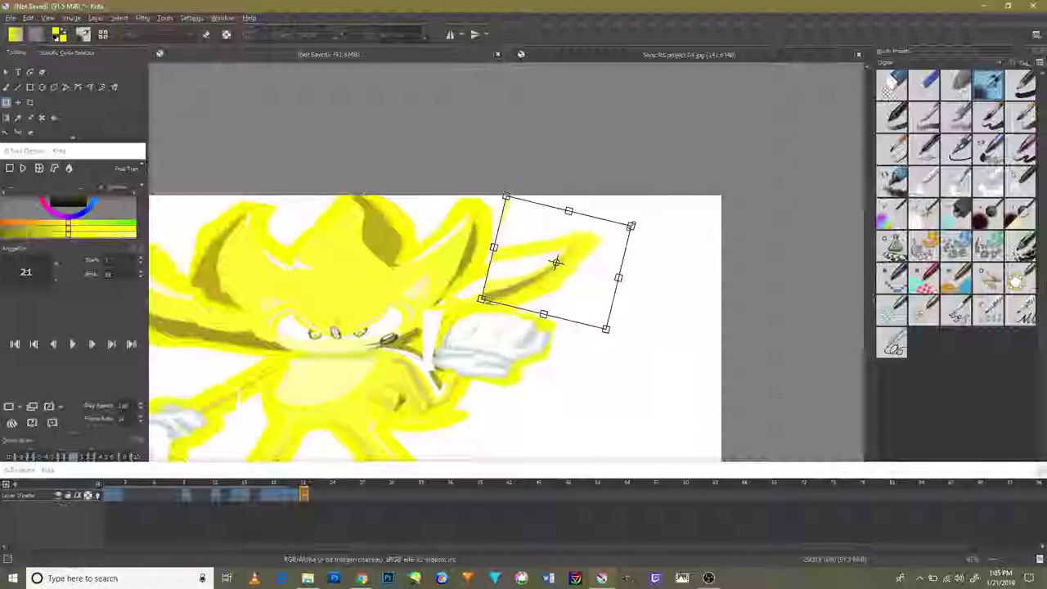
pyautogui.moveTo(603, 335); pyautogui.dragTo(611, 336)
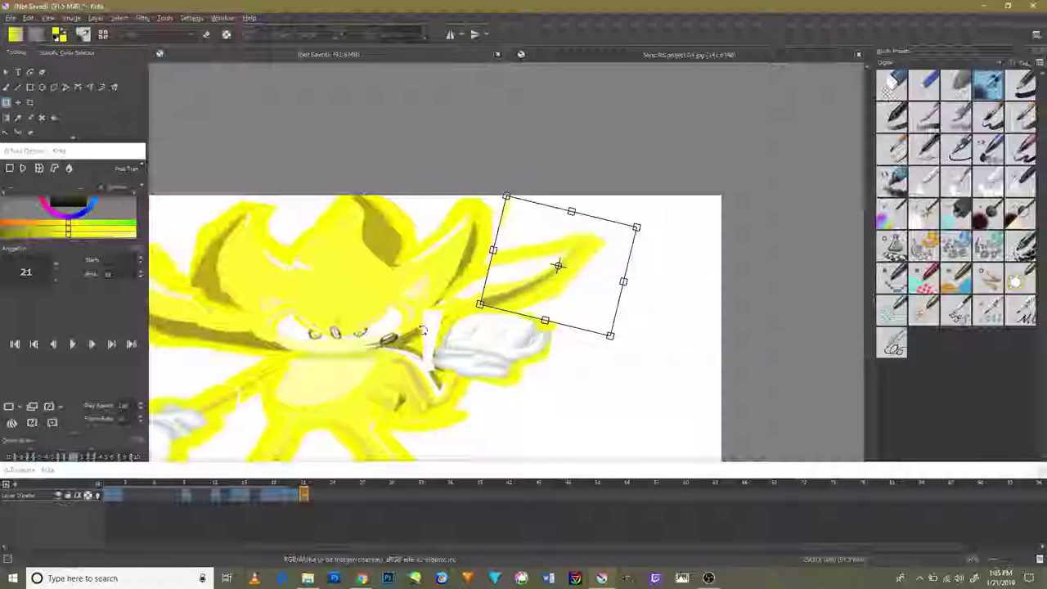
pyautogui.press('Return')
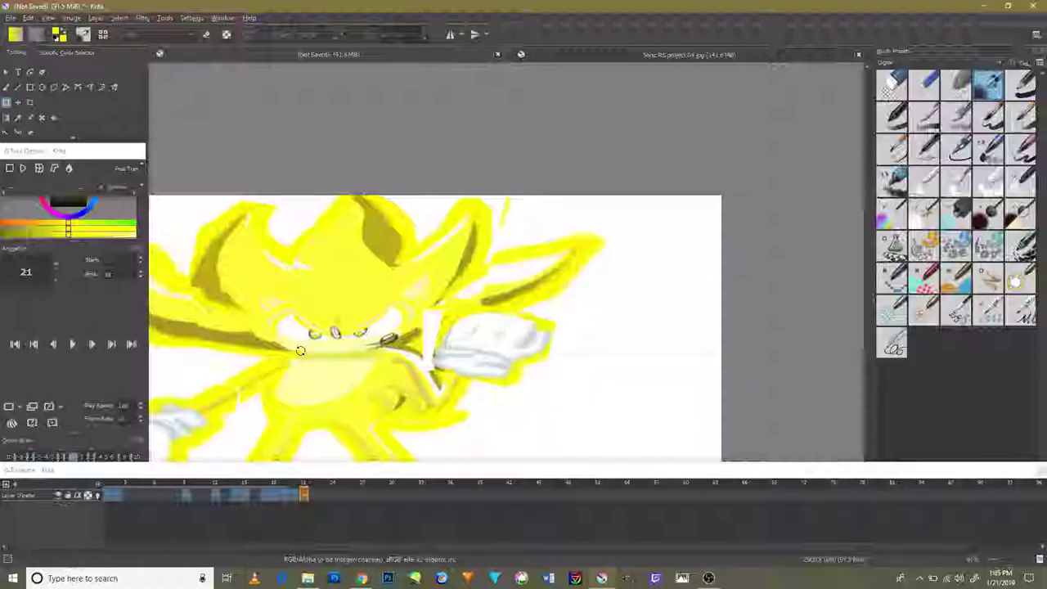
pyautogui.scroll(-5, 408, 327)
pyautogui.scroll(5, 408, 269)
pyautogui.scroll(-5, 408, 269)
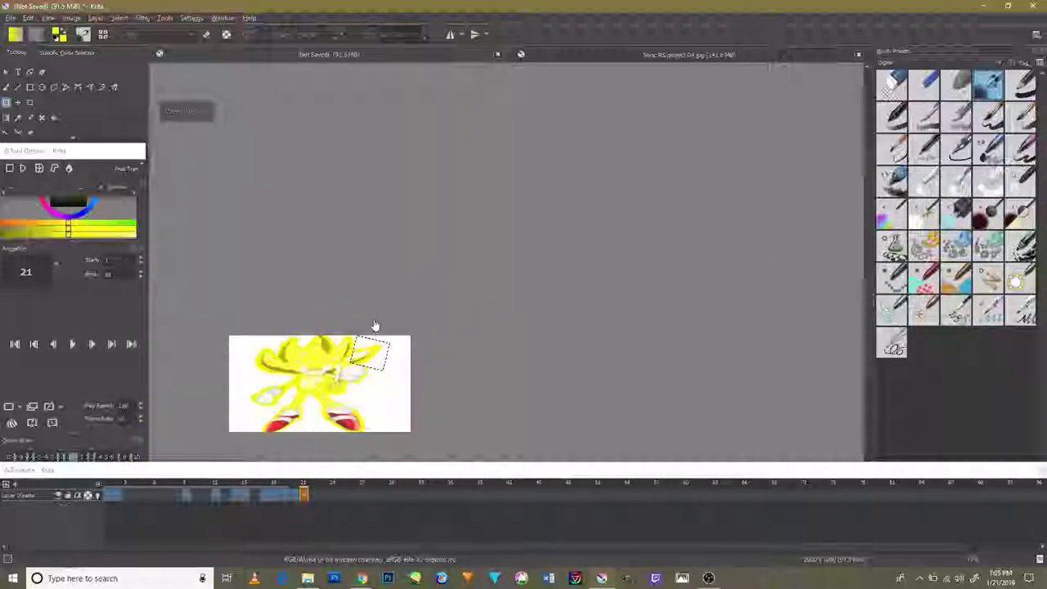
# Step: Move on to frame 22 and rotate the upper-right quill further
pyautogui.rightClick(309, 496)
pyautogui.click(327, 474)
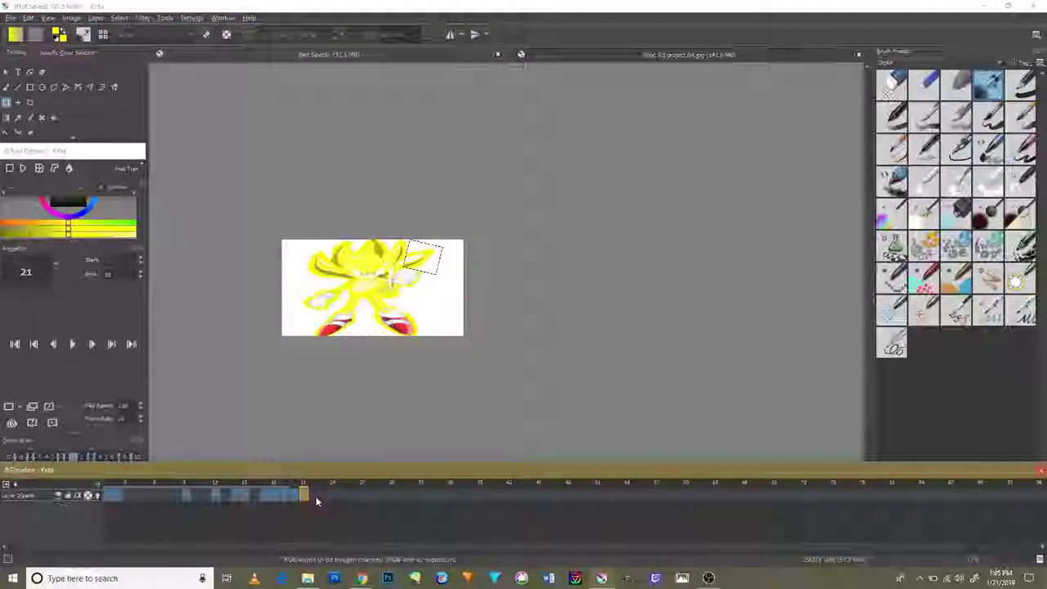
pyautogui.scroll(4, 382, 244)
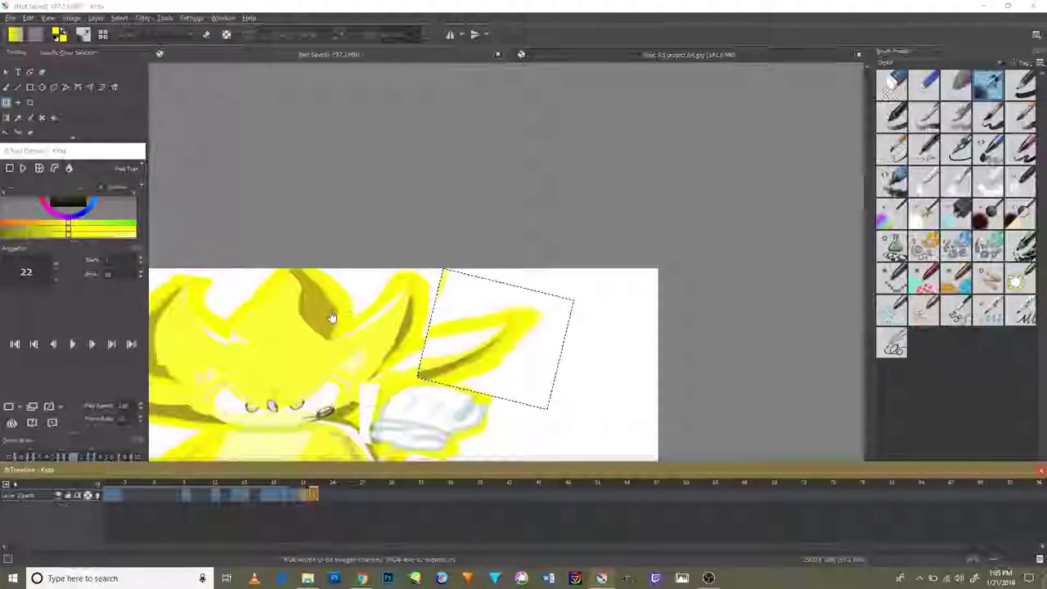
pyautogui.hotkey('ctrl', 't')
pyautogui.moveTo(432, 267); pyautogui.dragTo(435, 315)
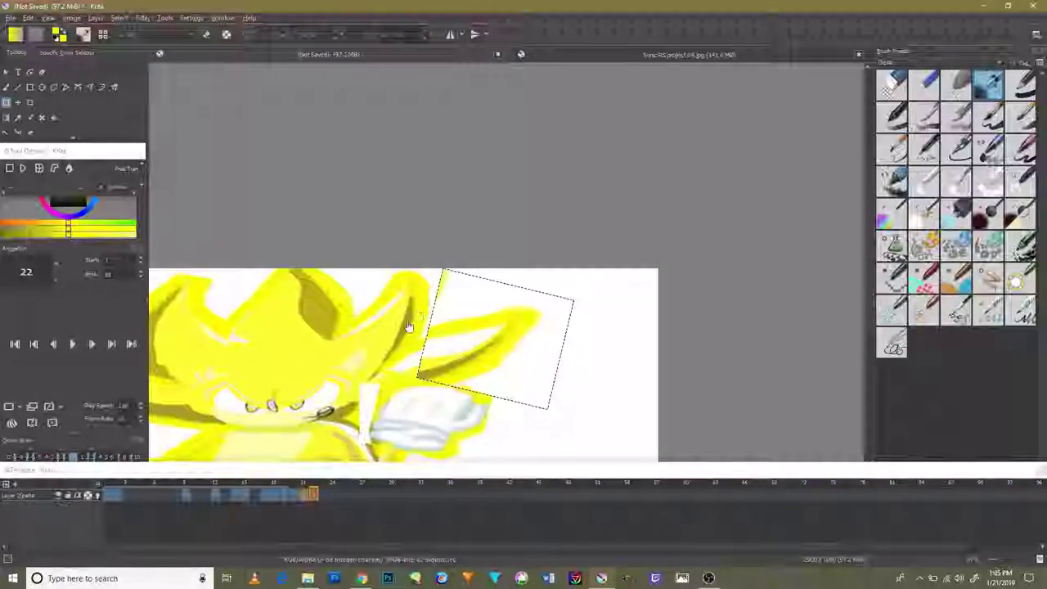
pyautogui.scroll(-2, 61, 129)
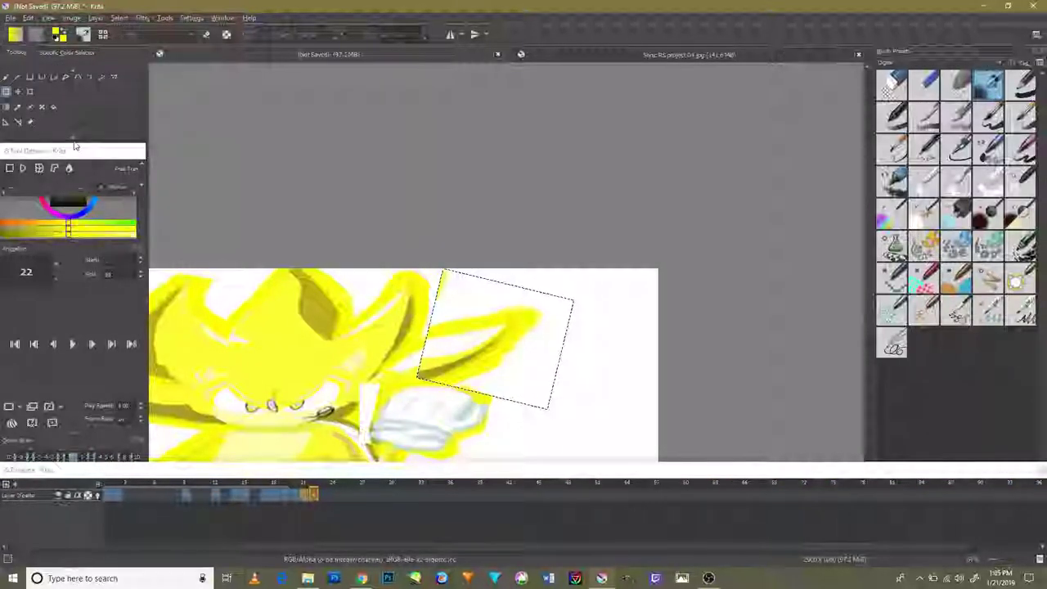
# Step: Select the neighbouring spike atop the head, rotate and widen it, shorten and narrow it, then apply
pyautogui.hotkey('ctrl', 'r')
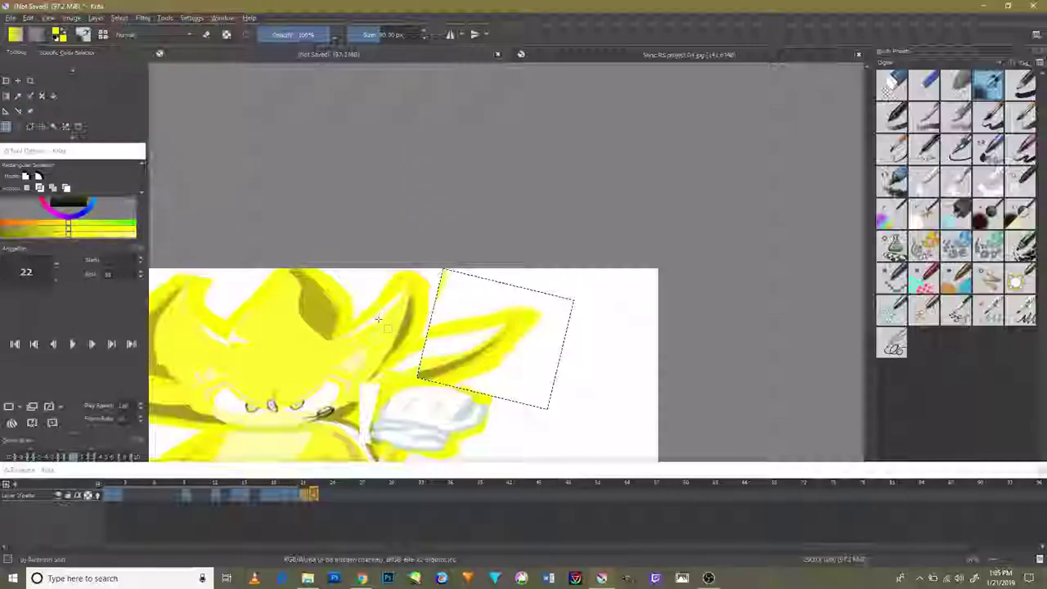
pyautogui.scroll(-3, 379, 319)
pyautogui.scroll(3, 383, 316)
pyautogui.scroll(2, 448, 303)
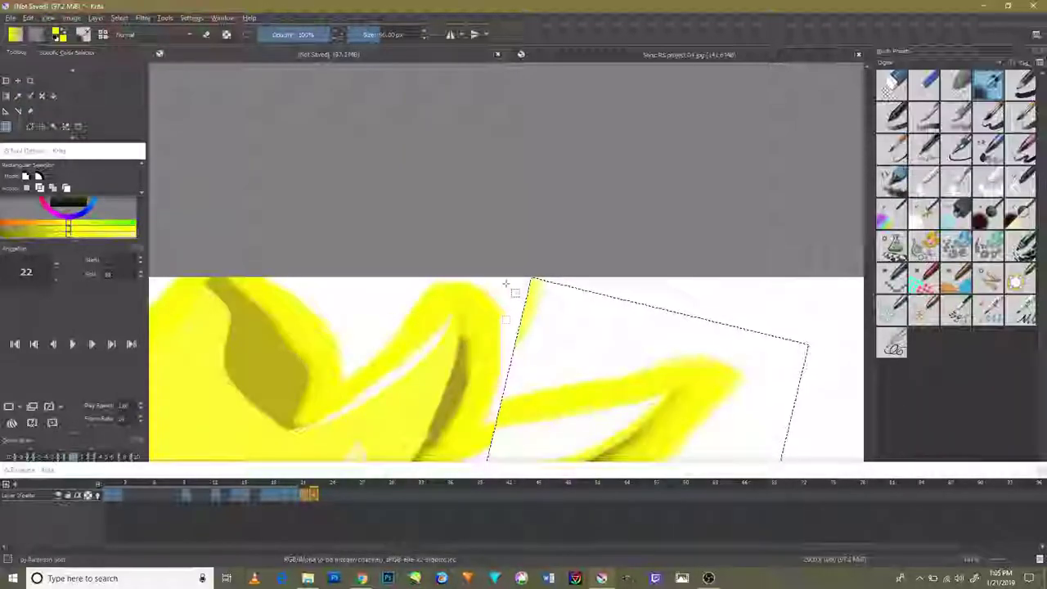
pyautogui.moveTo(508, 279); pyautogui.dragTo(298, 453)
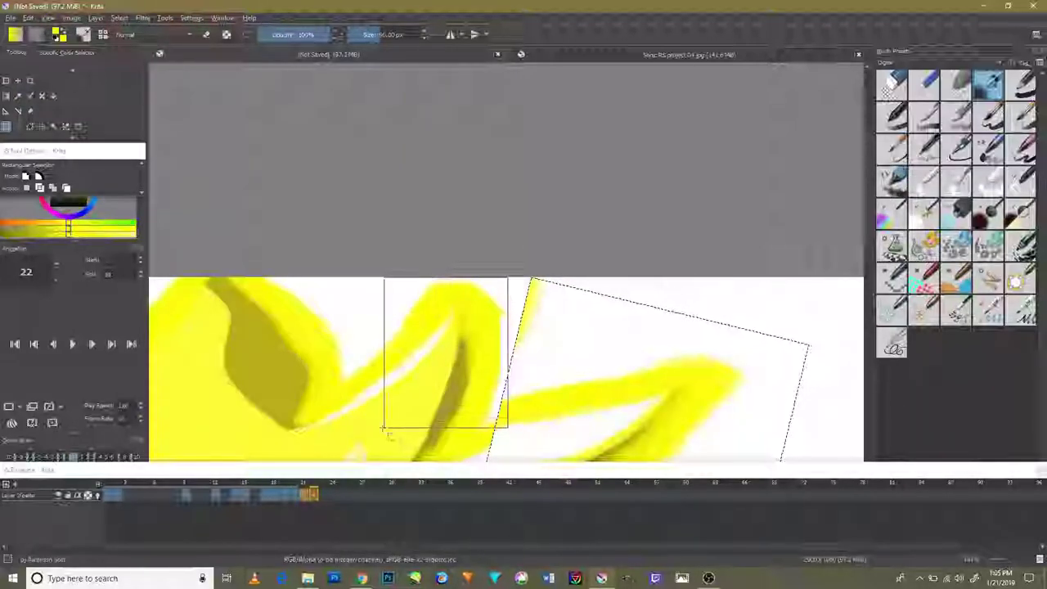
pyautogui.click(6, 81)
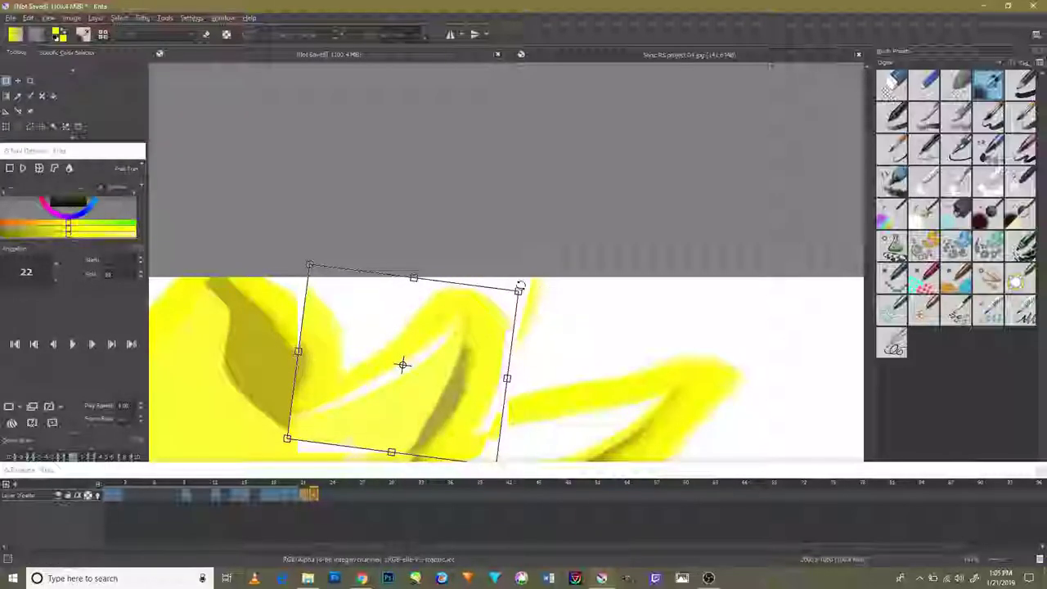
pyautogui.moveTo(508, 369); pyautogui.dragTo(565, 374)
pyautogui.scroll(3, 414, 412)
pyautogui.scroll(-5, 414, 412)
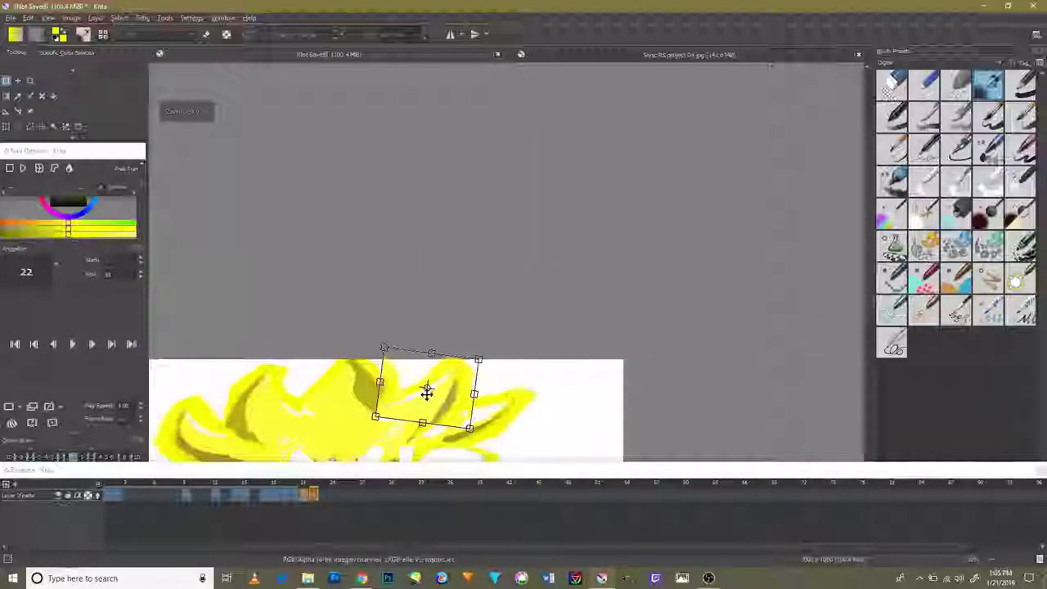
pyautogui.moveTo(469, 436); pyautogui.dragTo(466, 426)
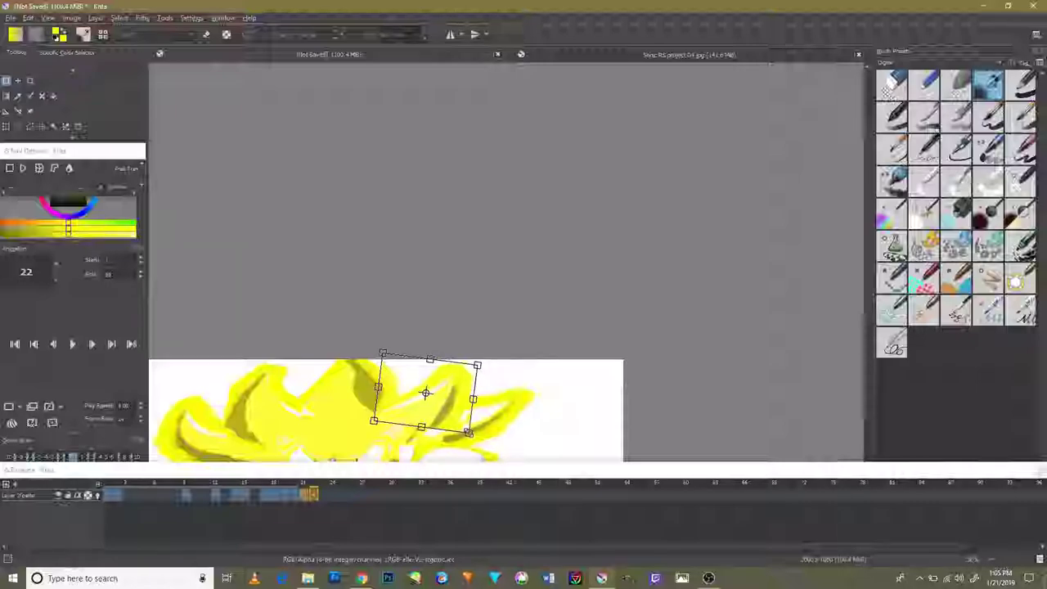
pyautogui.moveTo(381, 351)
pyautogui.mouseDown()
pyautogui.moveTo(405, 347)
pyautogui.moveTo(384, 344)
pyautogui.mouseUp()
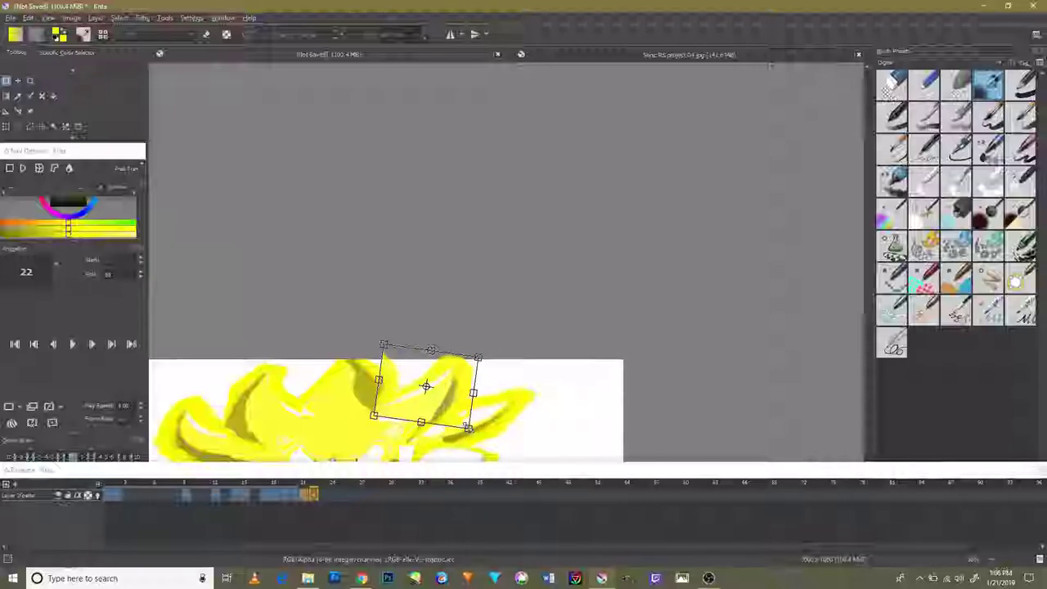
pyautogui.press('Return')
# Step: Select the tall spike on top of the head and tilt it slightly clockwise, undoing a stretch
pyautogui.scroll(1, 417, 374)
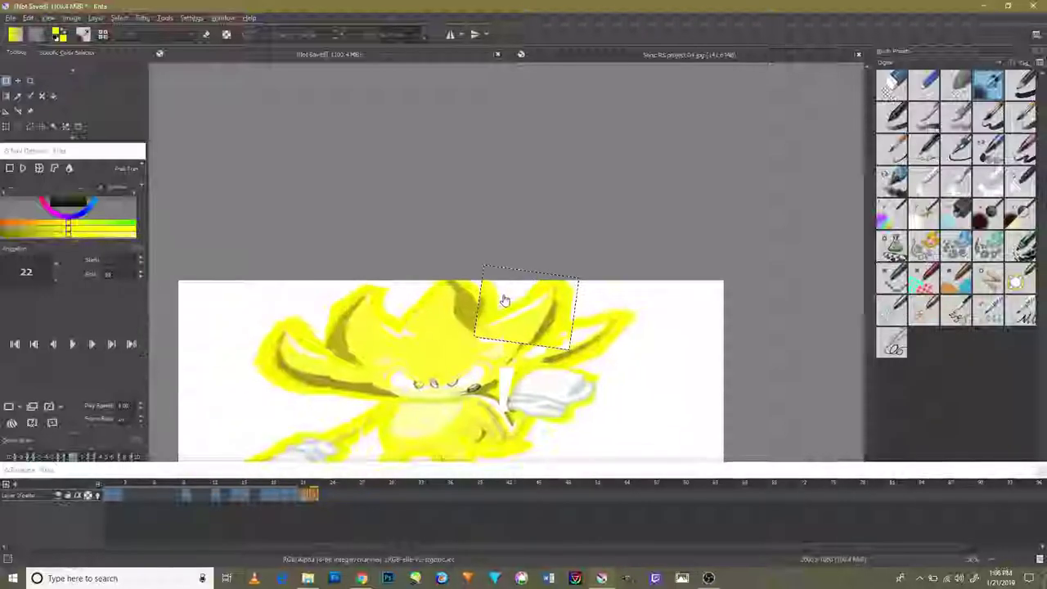
pyautogui.scroll(-3, 488, 292)
pyautogui.scroll(3, 445, 311)
pyautogui.scroll(2, 423, 374)
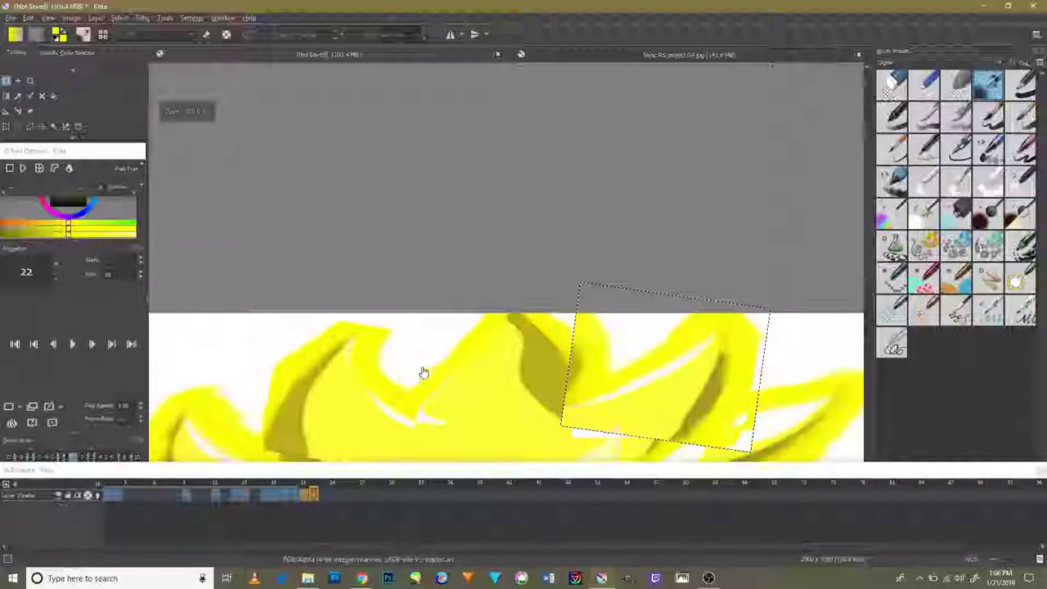
pyautogui.click(6, 126)
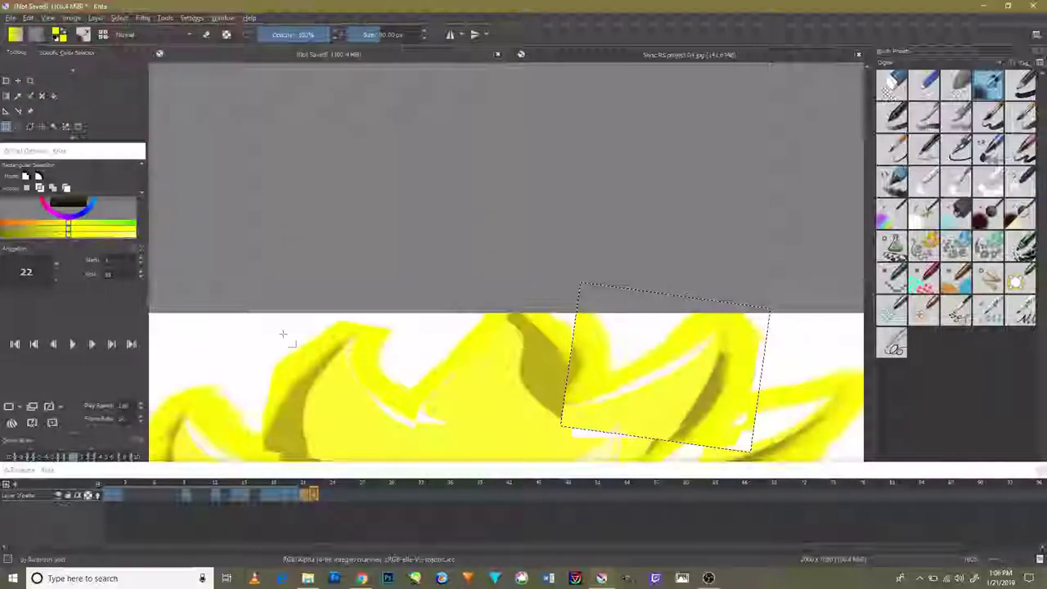
pyautogui.moveTo(415, 296); pyautogui.dragTo(619, 452)
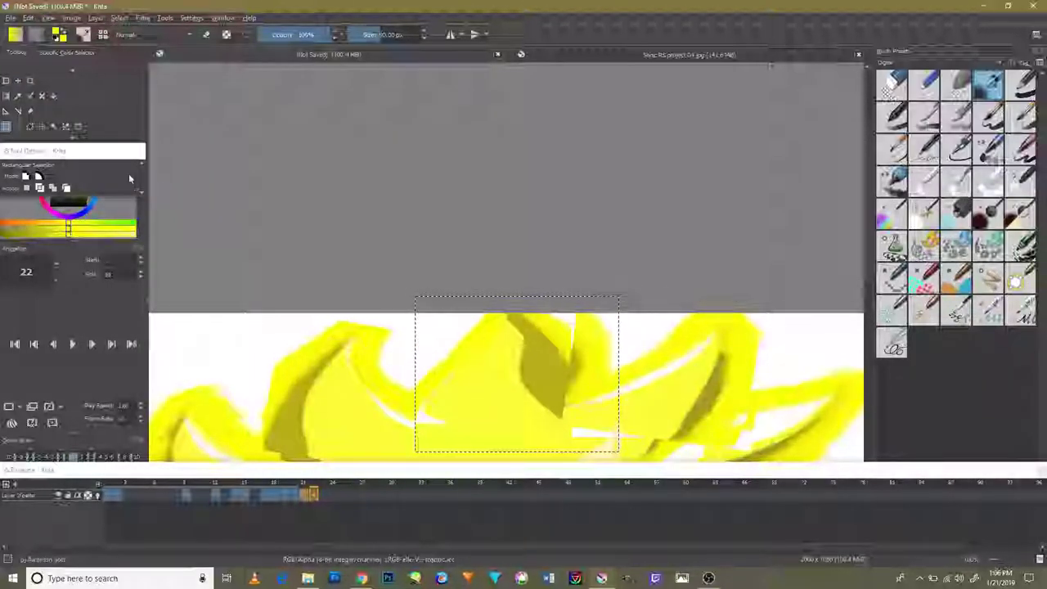
pyautogui.click(6, 80)
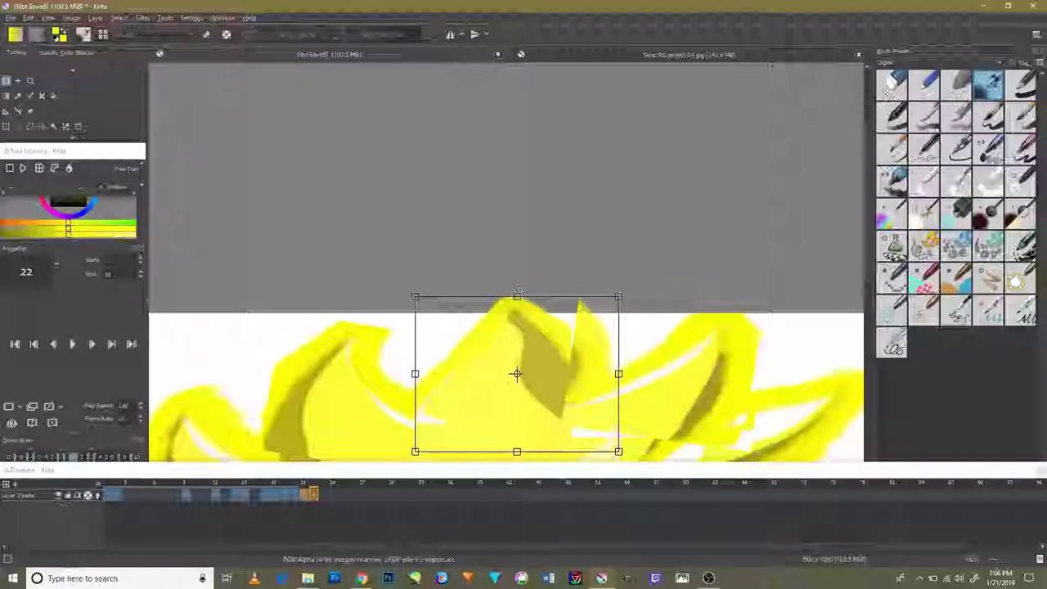
pyautogui.moveTo(515, 288); pyautogui.dragTo(509, 255)
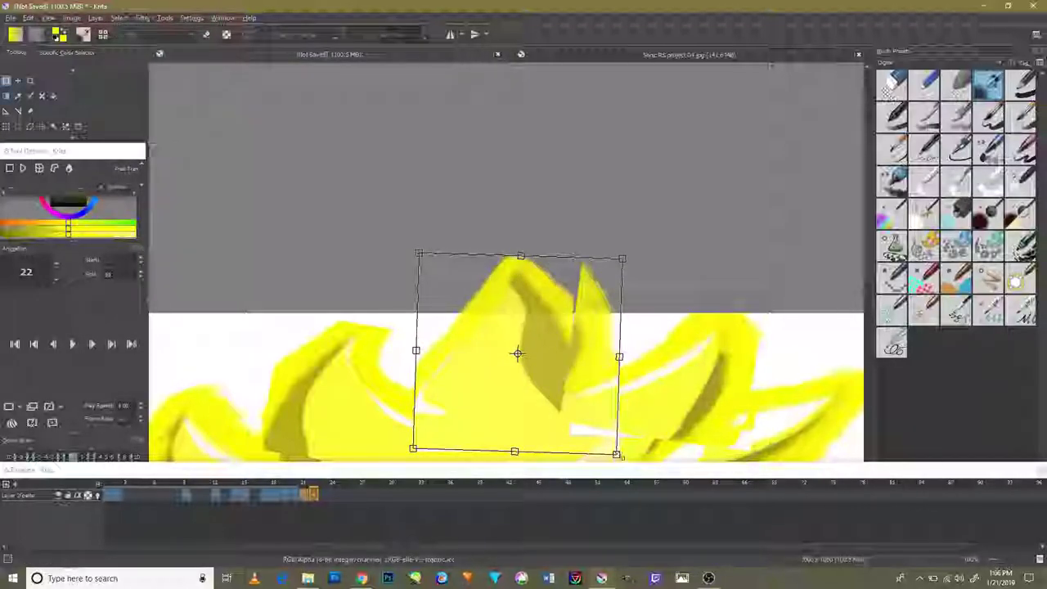
pyautogui.moveTo(617, 453); pyautogui.dragTo(593, 446)
pyautogui.hotkey('ctrl', 'z')
# Step: Squash the top spike down a little and widen it to the left, then apply
pyautogui.scroll(-4, 564, 421)
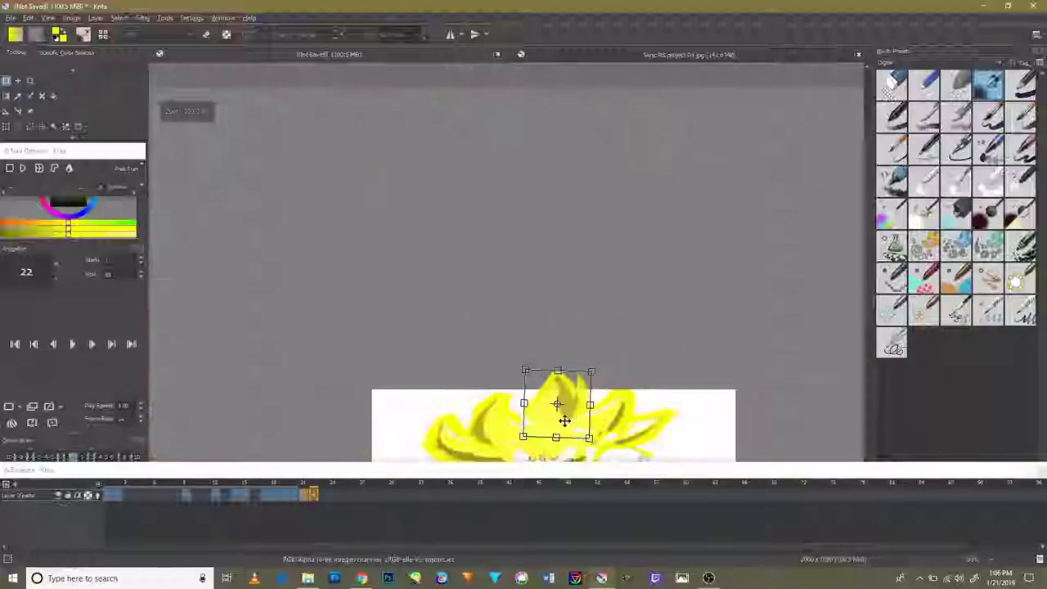
pyautogui.moveTo(554, 416); pyautogui.dragTo(540, 303)
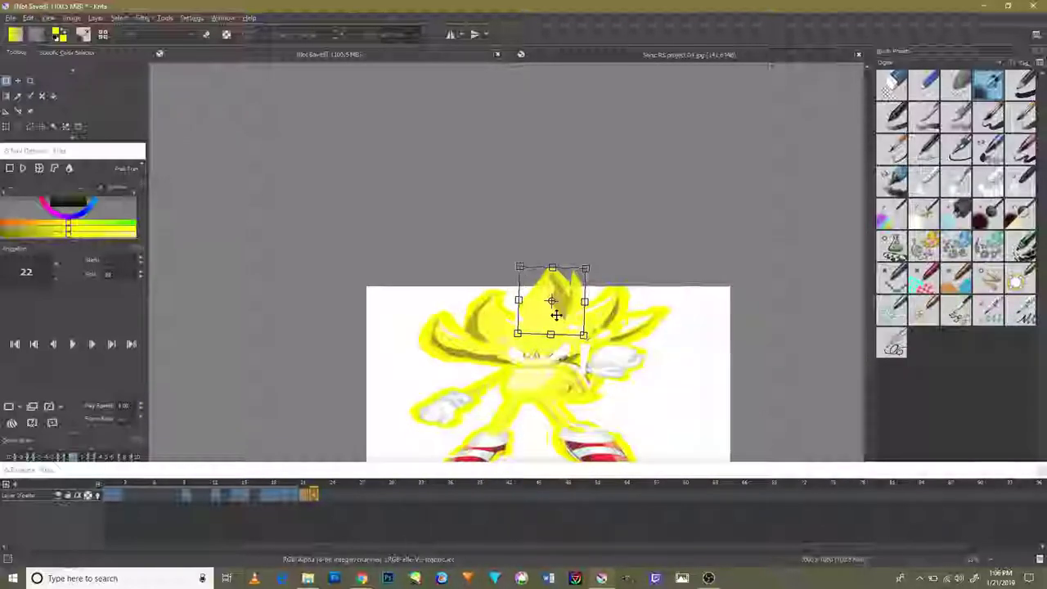
pyautogui.scroll(2, 540, 303)
pyautogui.scroll(1, 542, 308)
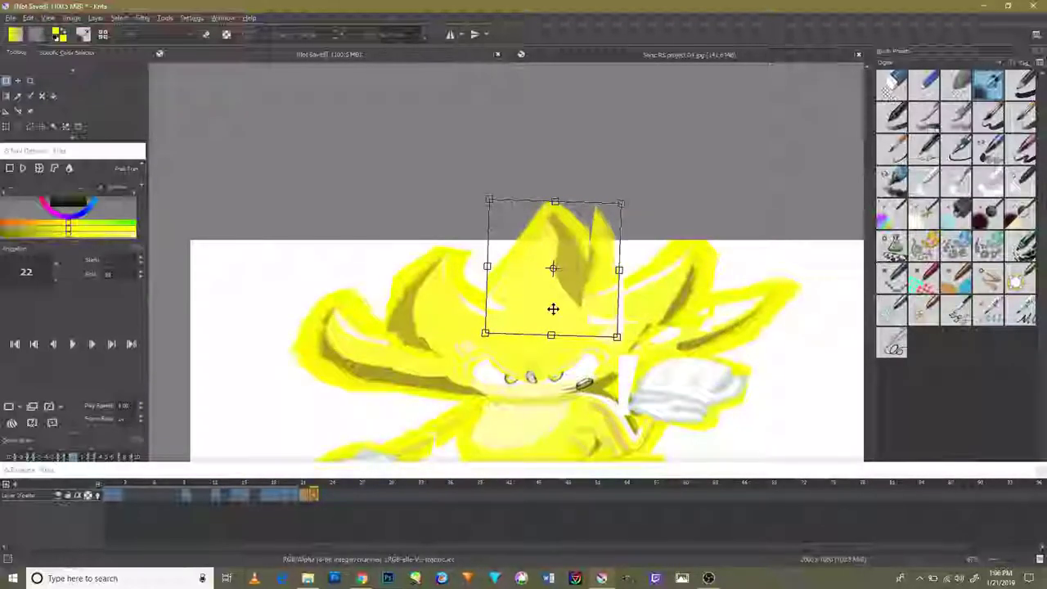
pyautogui.moveTo(554, 200); pyautogui.dragTo(554, 222)
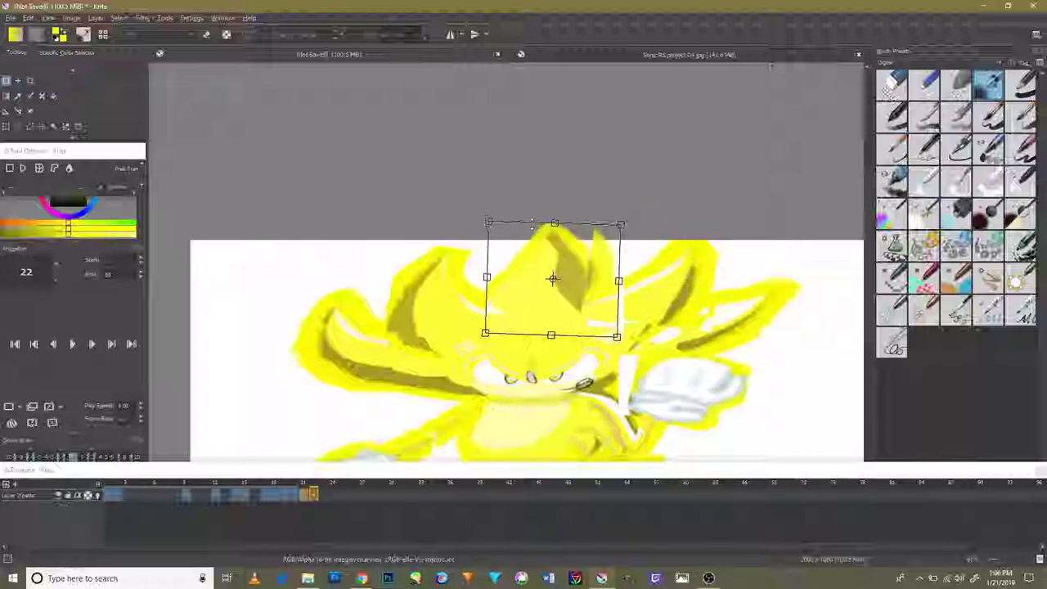
pyautogui.moveTo(489, 220); pyautogui.dragTo(470, 220)
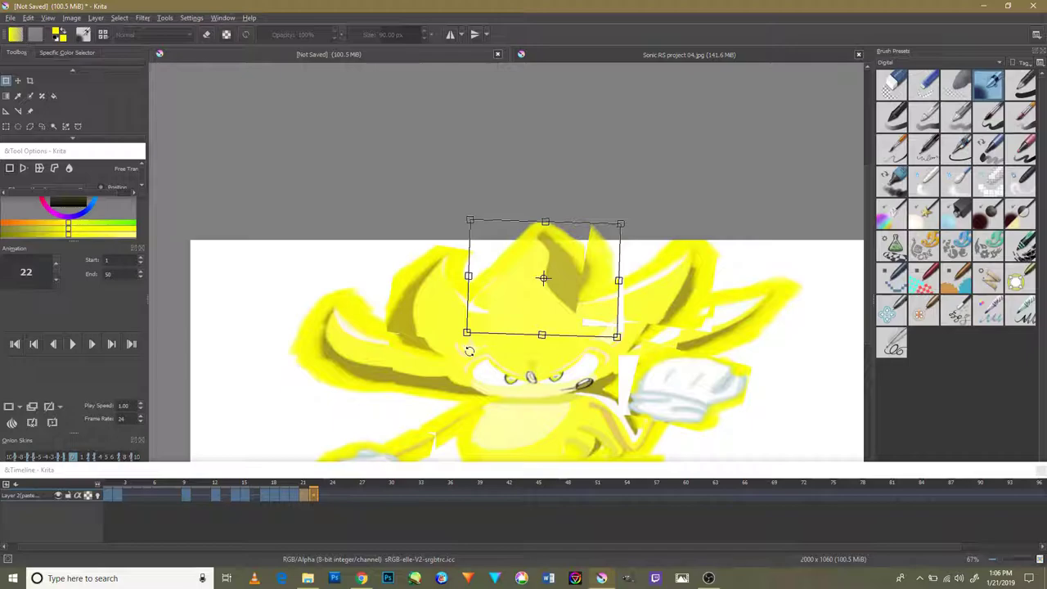
pyautogui.press('Return')
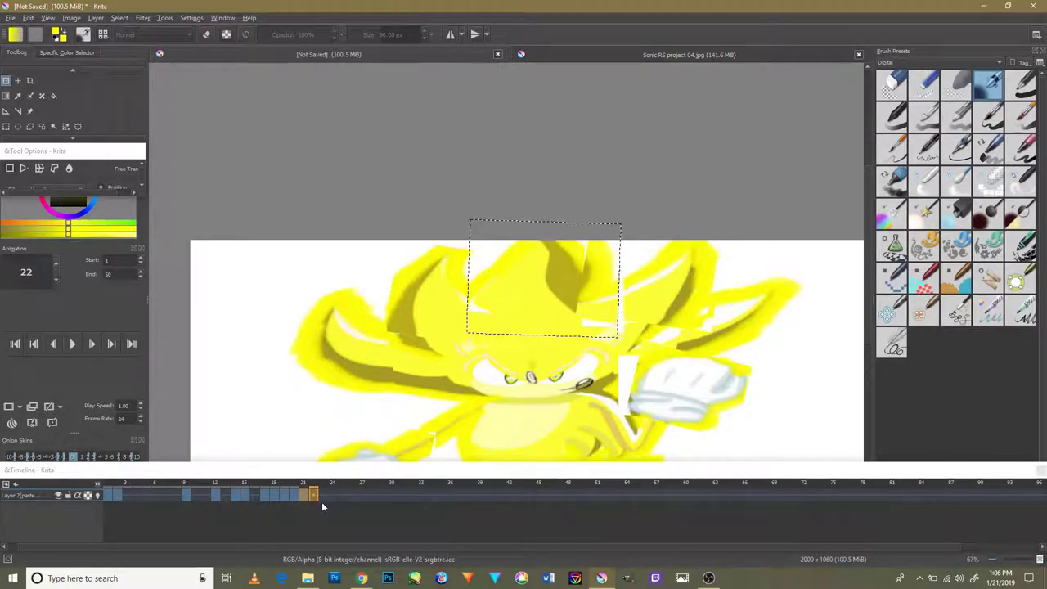
# Step: Duplicate the current frame on the timeline and move to frame 27 to transform the hair
pyautogui.click(323, 503)
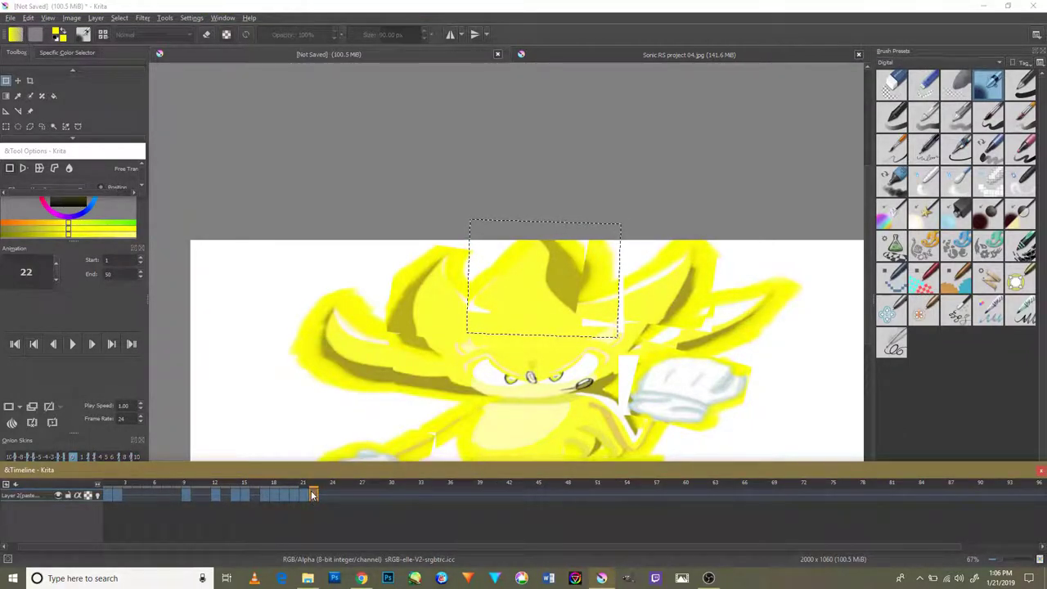
pyautogui.rightClick(313, 508)
pyautogui.rightClick(312, 508)
pyautogui.rightClick(313, 508)
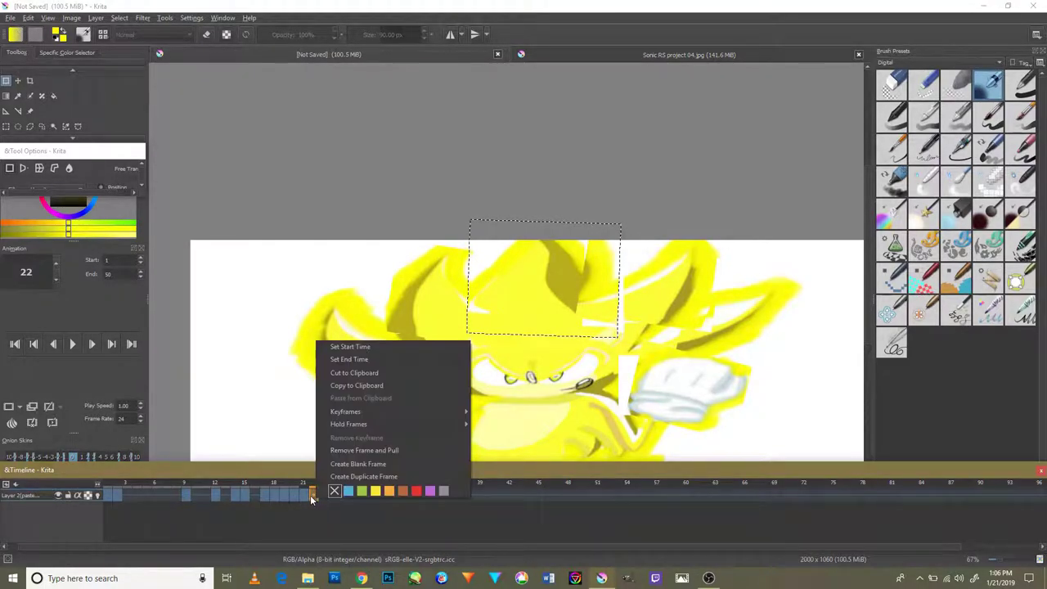
pyautogui.hotkey('ctrl', 't')
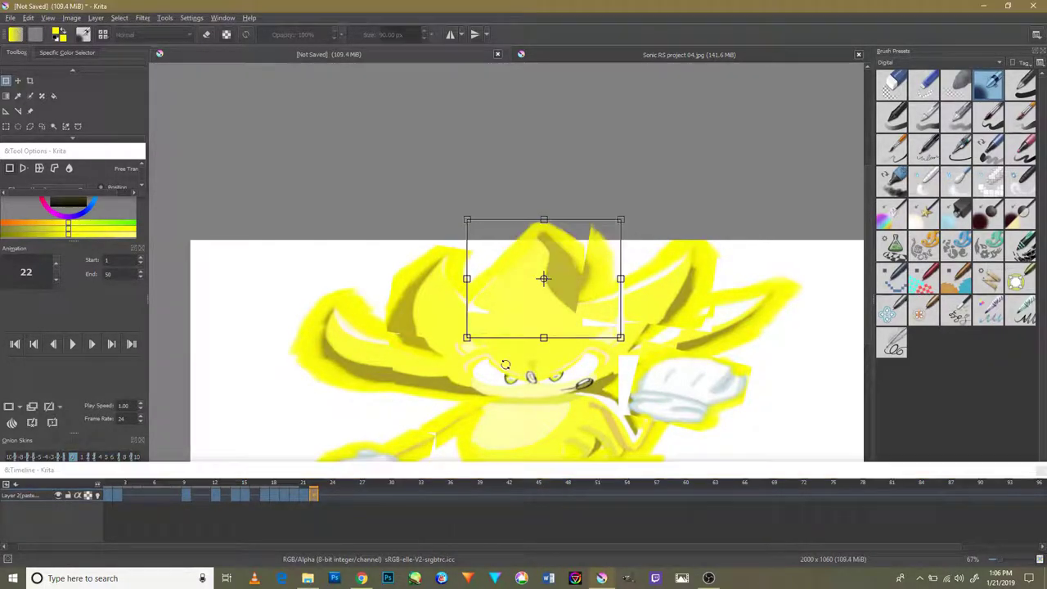
pyautogui.scroll(-5, 461, 426)
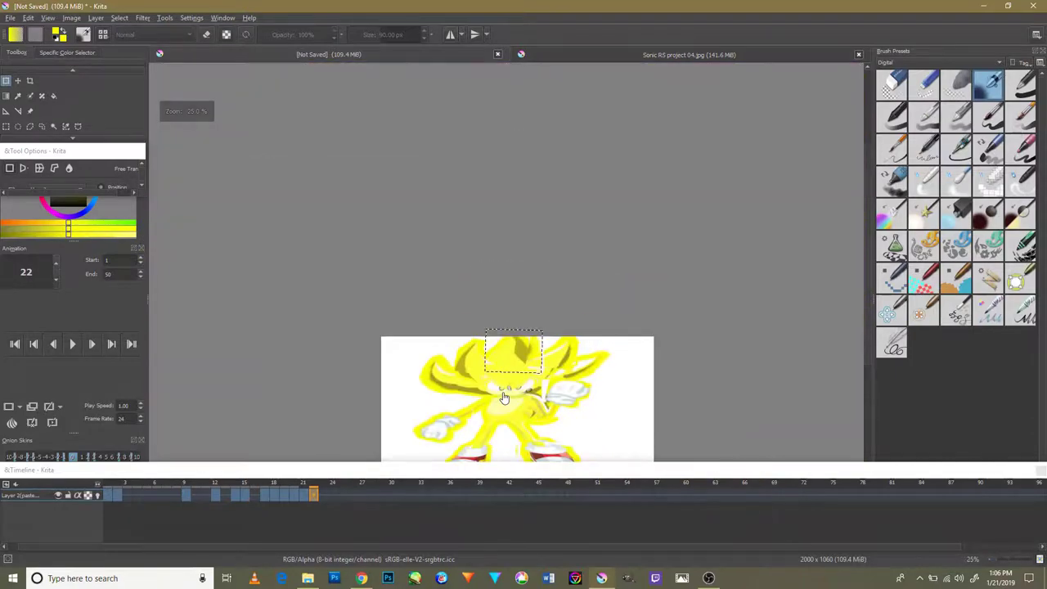
pyautogui.scroll(5, 525, 401)
pyautogui.keyDown('shift'); pyautogui.click(363, 495); pyautogui.keyUp('shift')
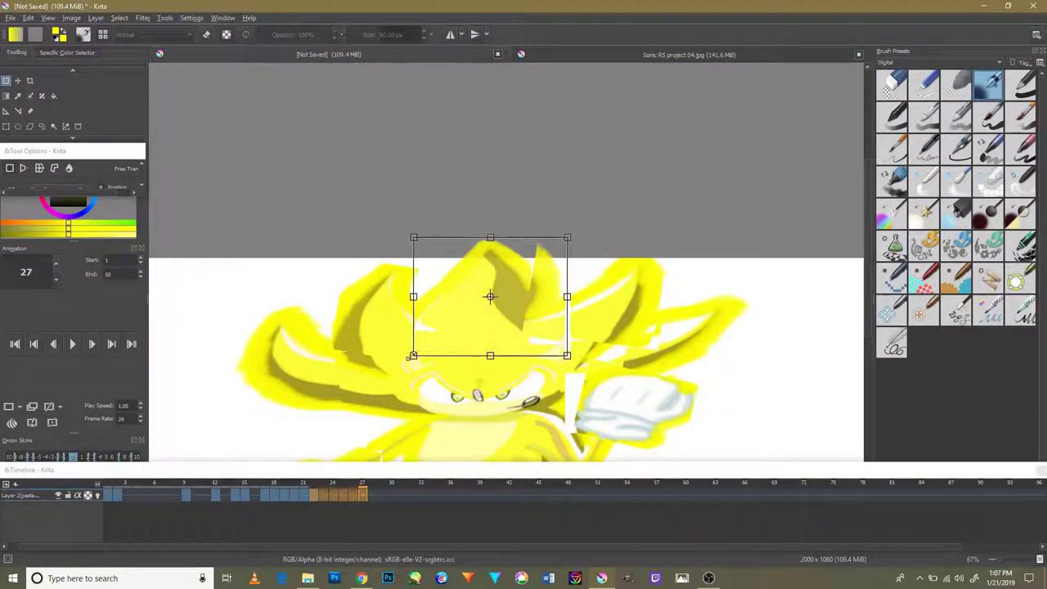
pyautogui.press('Return')
# Step: Select the left hair spikes, stretch them leftward, rotate slightly, and nudge them down-left
pyautogui.moveTo(379, 403); pyautogui.dragTo(423, 292)
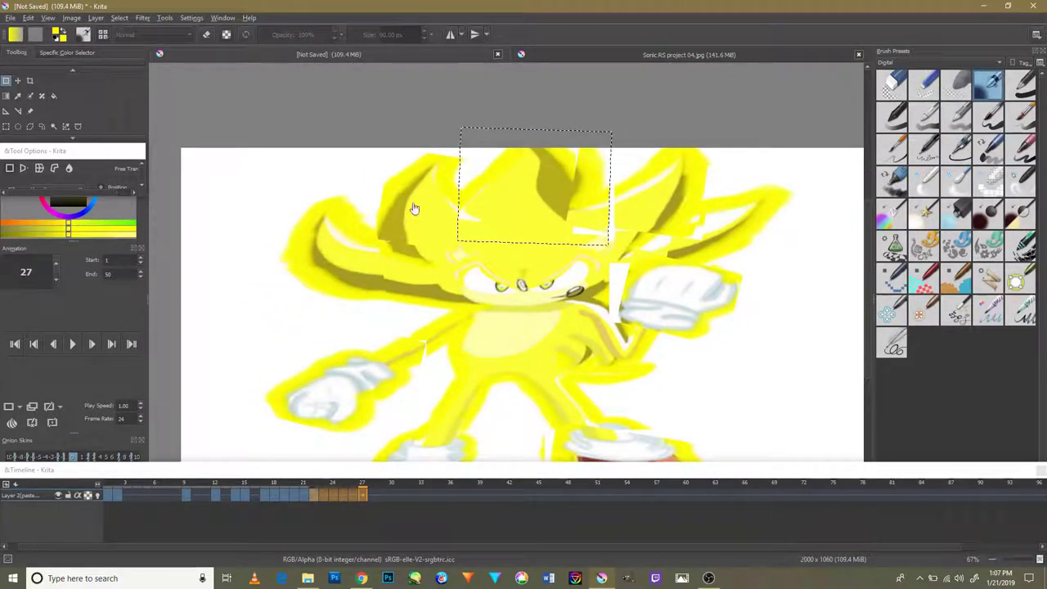
pyautogui.click(6, 127)
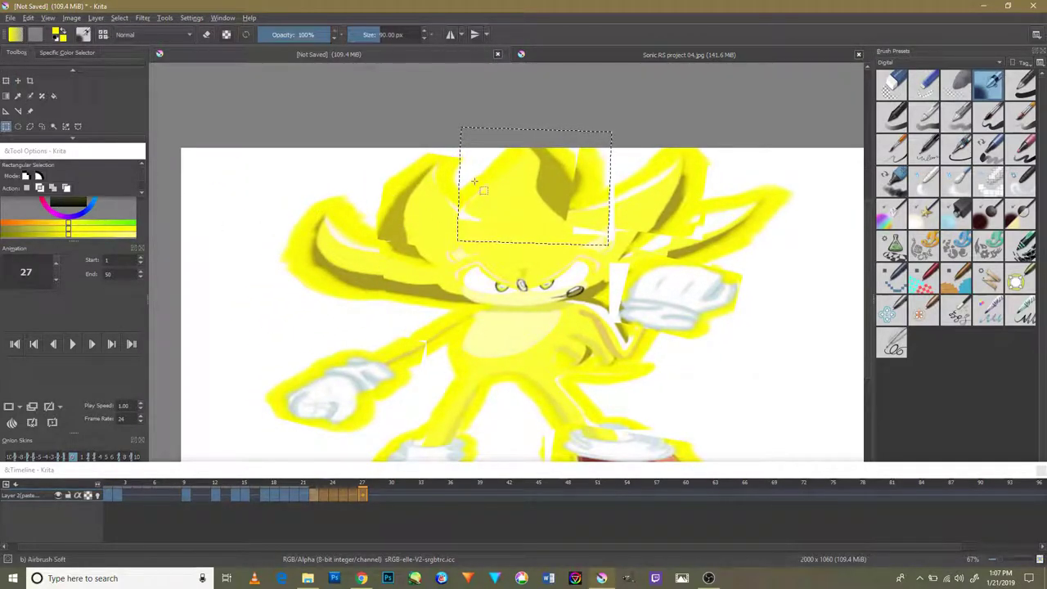
pyautogui.click(443, 151)
pyautogui.moveTo(506, 125); pyautogui.dragTo(464, 155)
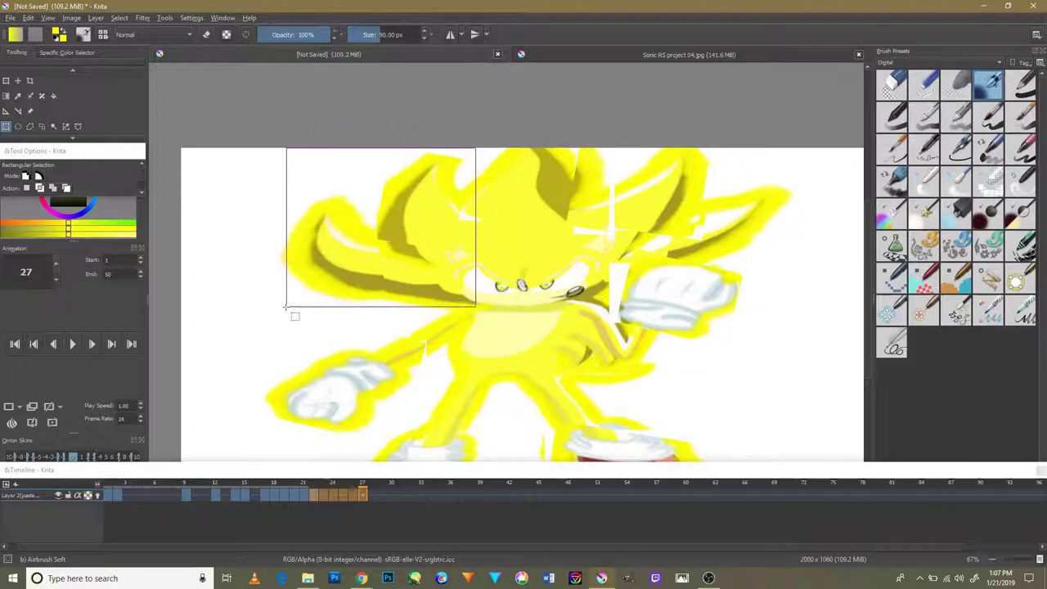
pyautogui.moveTo(460, 196); pyautogui.dragTo(301, 316)
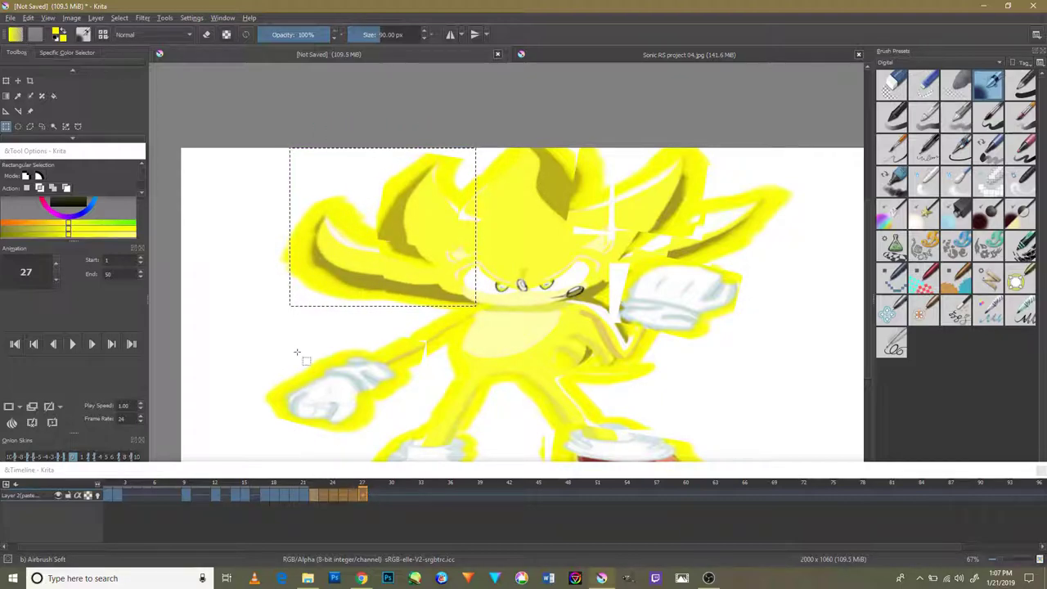
pyautogui.click(8, 81)
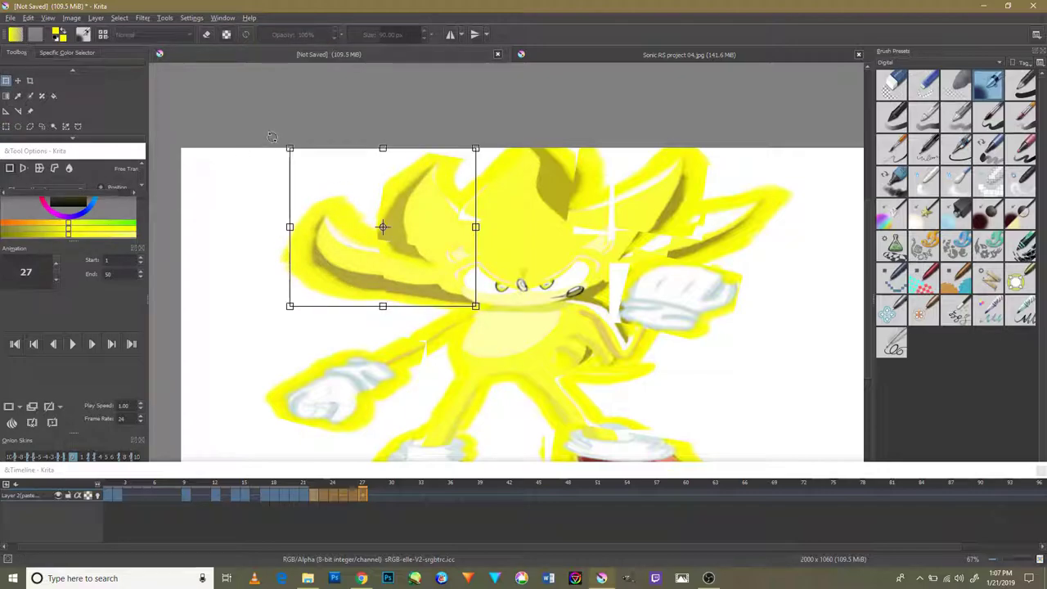
pyautogui.moveTo(290, 307); pyautogui.dragTo(253, 305)
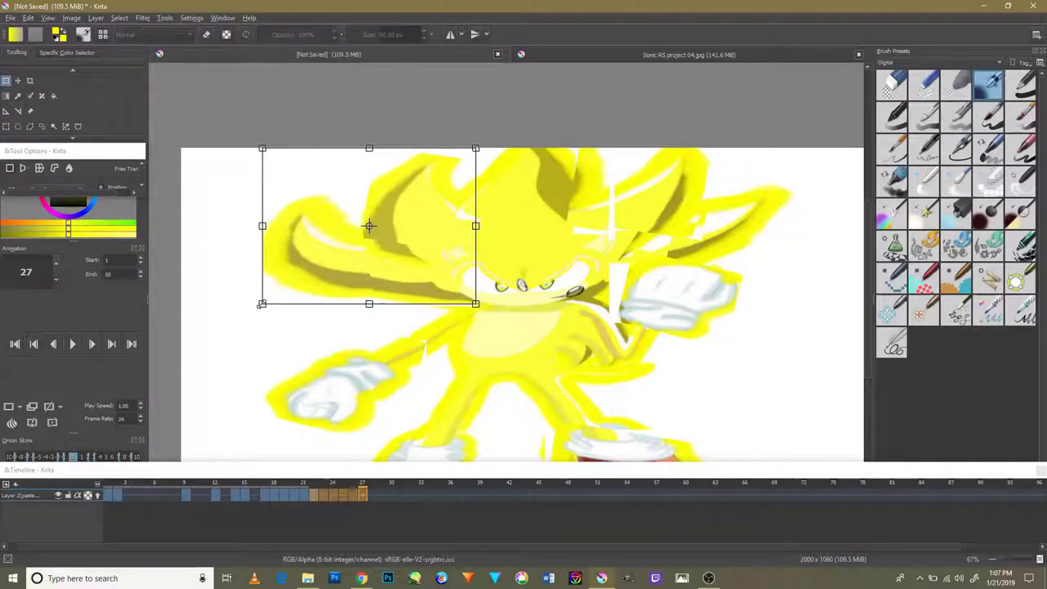
pyautogui.moveTo(477, 225); pyautogui.dragTo(482, 226)
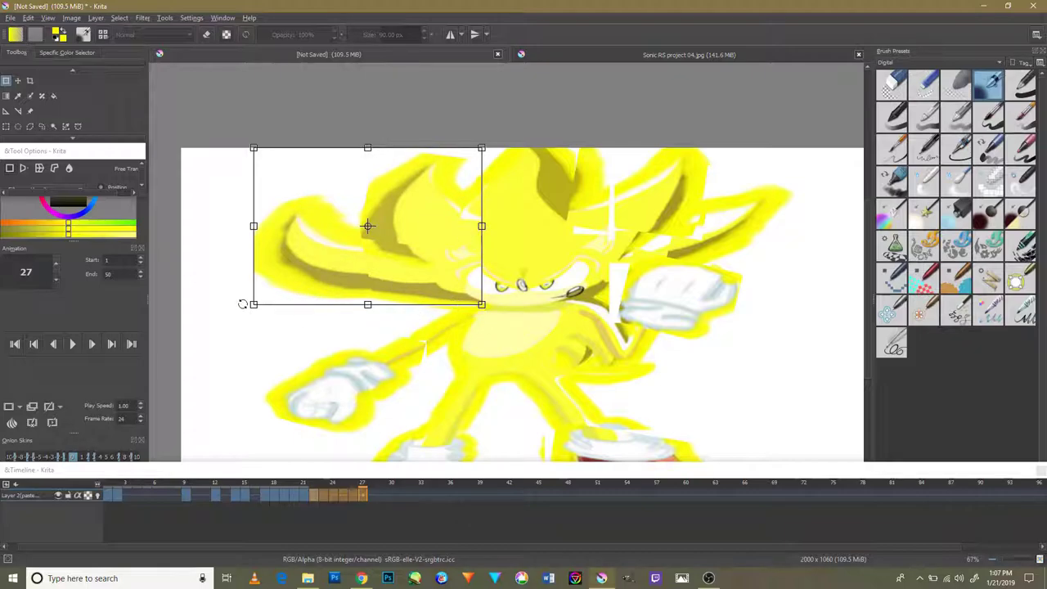
pyautogui.moveTo(244, 306); pyautogui.dragTo(247, 315)
pyautogui.press('Return')
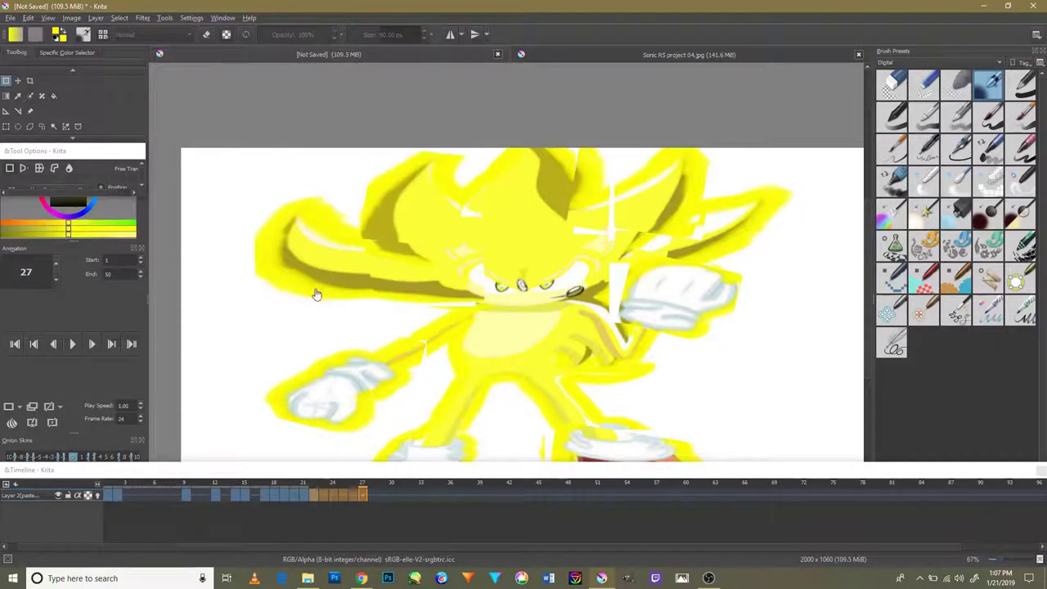
pyautogui.hotkey('ctrl', 't')
pyautogui.moveTo(437, 276); pyautogui.dragTo(434, 281)
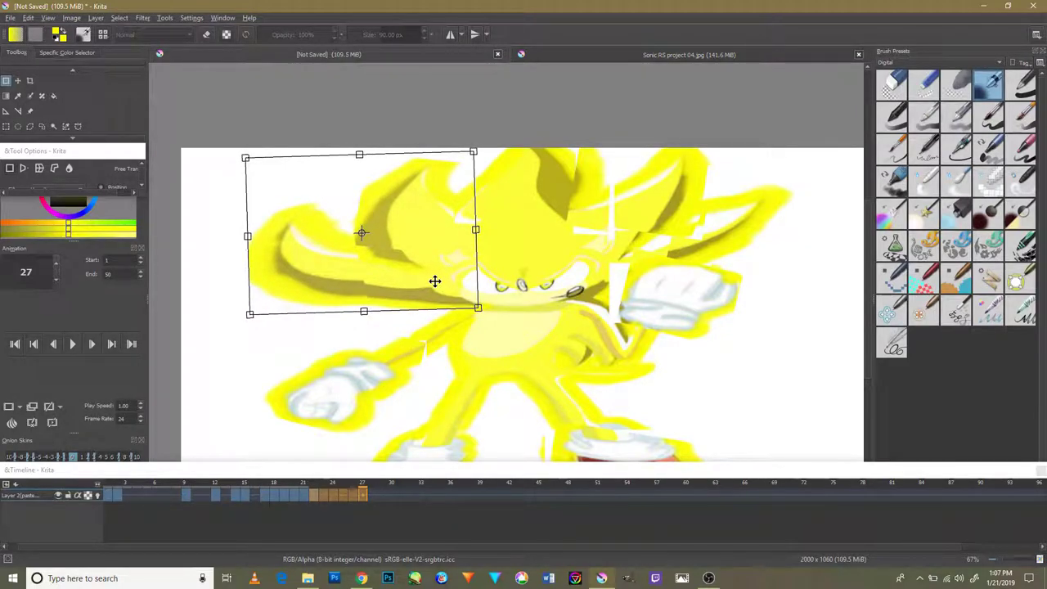
pyautogui.press('Return')
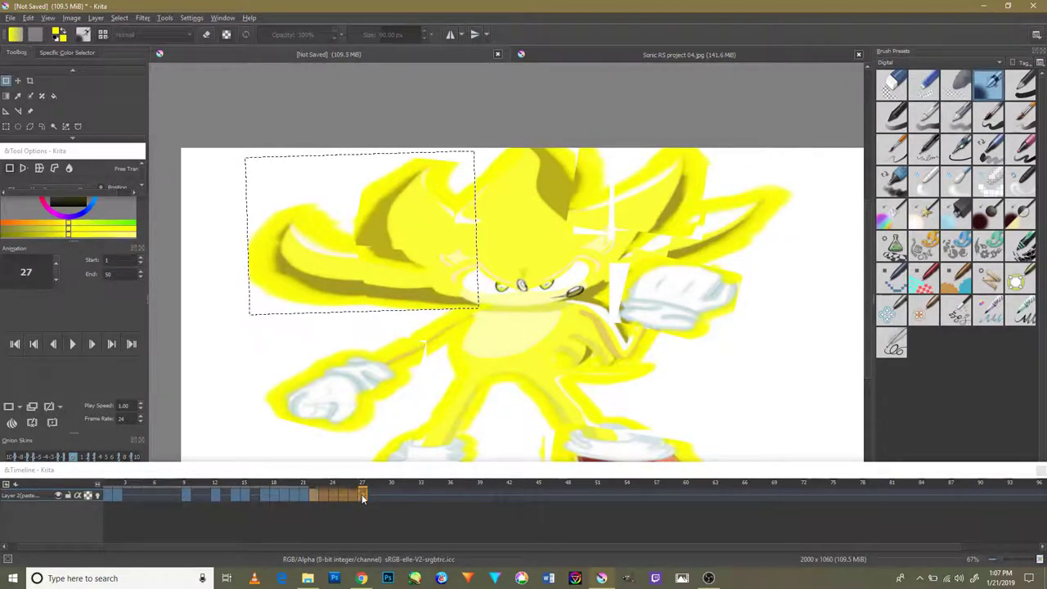
# Step: Remove frames to pull the last keyframe back to frame 26, then preview by stepping frames
pyautogui.click(364, 497)
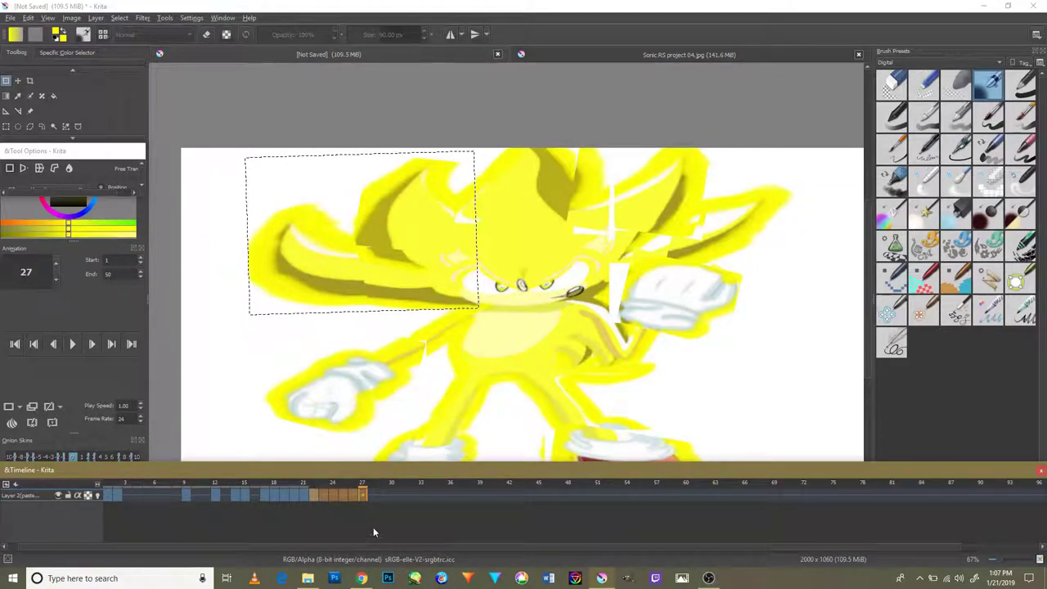
pyautogui.rightClick(362, 498)
pyautogui.click(385, 474)
pyautogui.rightClick(361, 496)
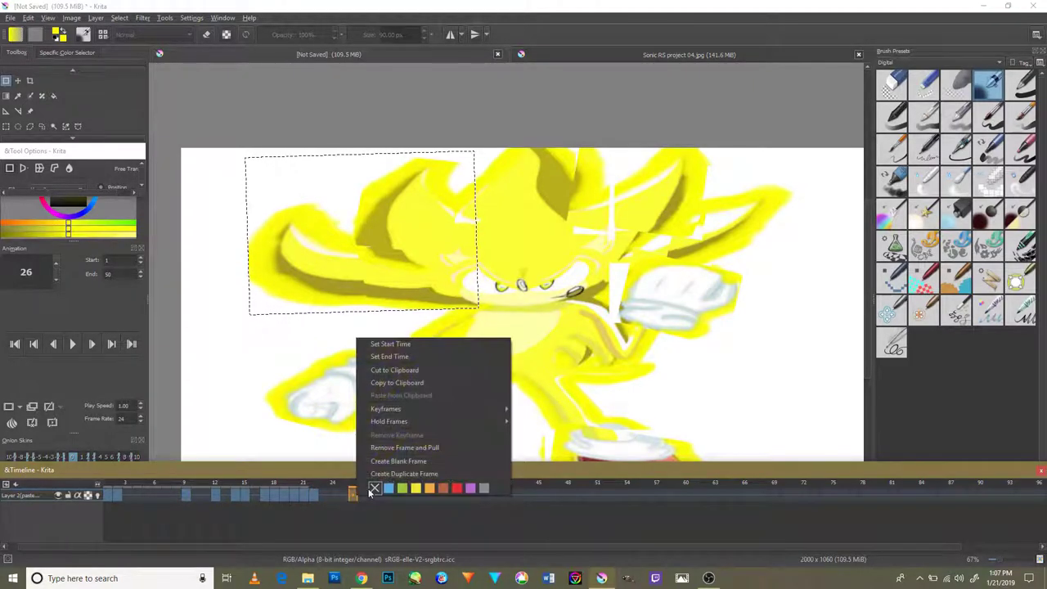
pyautogui.click(388, 481)
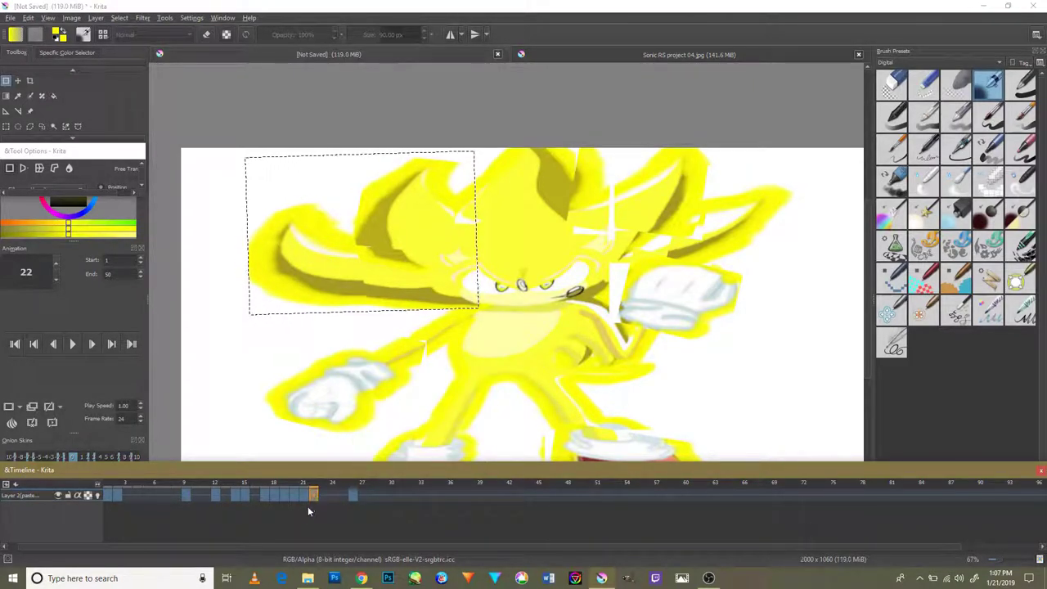
pyautogui.press('Left')
pyautogui.press('Left')
pyautogui.press('Left')
pyautogui.press('Left')
pyautogui.press('Left')
pyautogui.press('Left')
pyautogui.press('Left')
pyautogui.press('Left')
pyautogui.press('Left')
pyautogui.press('Left')
pyautogui.press('Left')
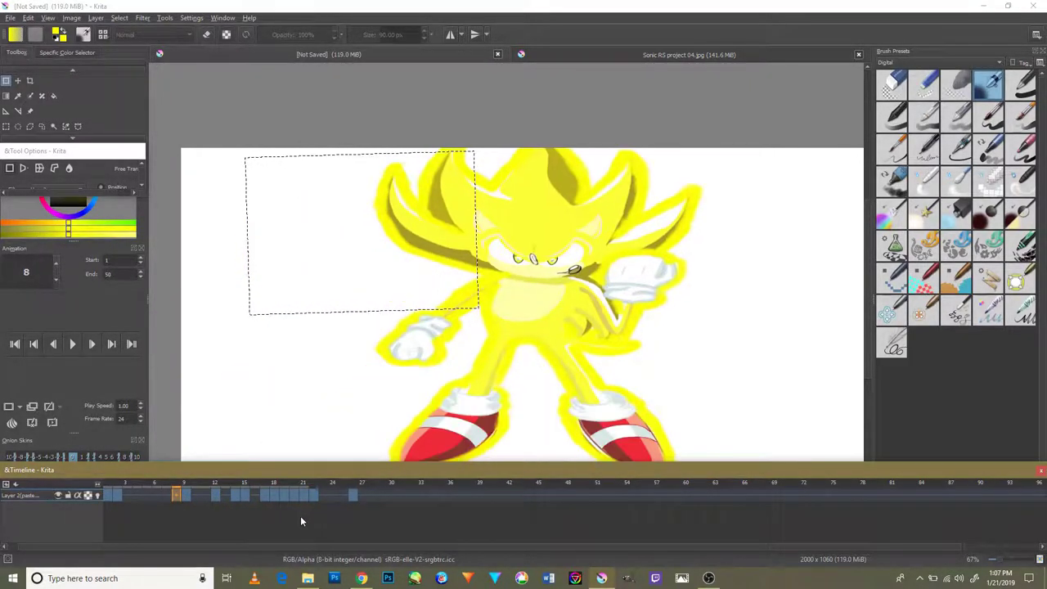
pyautogui.press('Right')
pyautogui.press('Right')
pyautogui.press('Right')
pyautogui.press('Right')
pyautogui.press('Right')
pyautogui.press('Right')
pyautogui.press('Right')
pyautogui.press('Right')
pyautogui.press('Right')
pyautogui.press('Right')
pyautogui.press('Right')
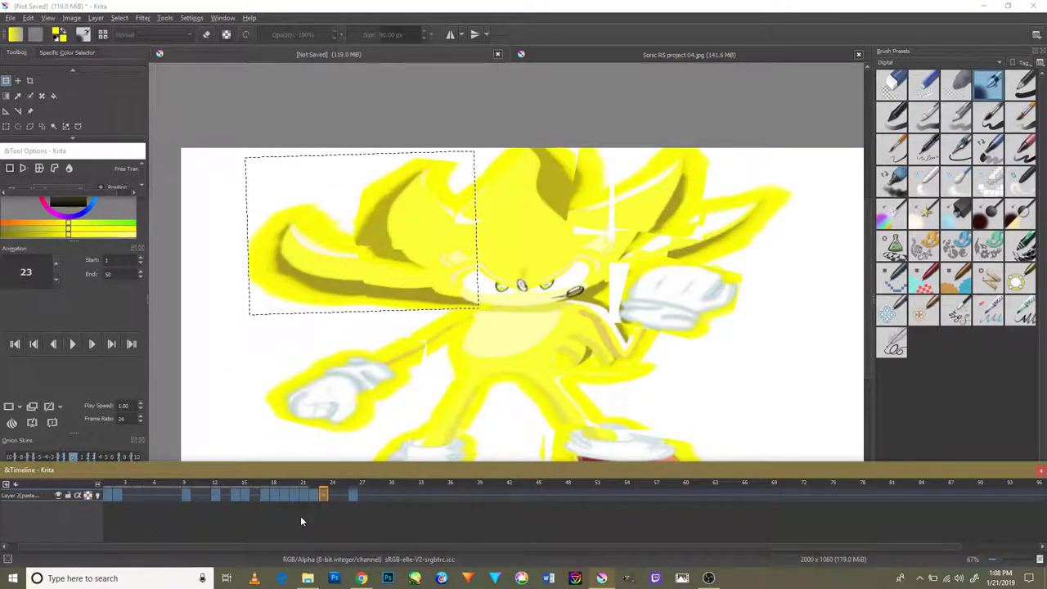
pyautogui.press('Right')
pyautogui.press('Right')
pyautogui.press('Right')
pyautogui.press('Left')
pyautogui.press('Left')
pyautogui.press('Left')
pyautogui.press('Left')
pyautogui.press('Left')
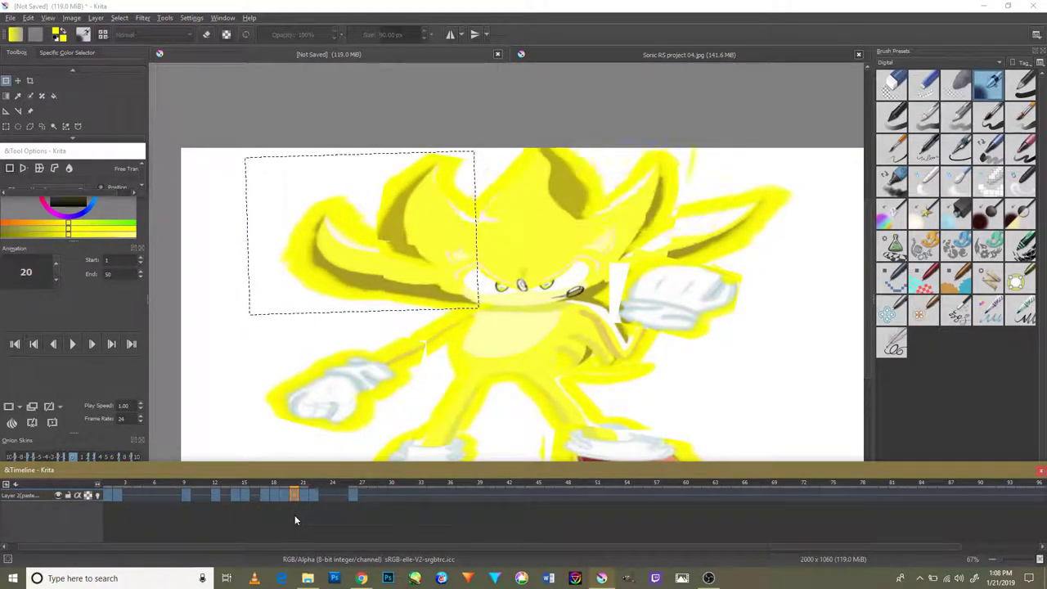
pyautogui.press('Left')
pyautogui.press('Left')
pyautogui.press('Right')
pyautogui.press('Right')
pyautogui.press('Right')
pyautogui.press('Right')
pyautogui.press('Right')
pyautogui.press('Right')
pyautogui.press('Right')
pyautogui.press('Right')
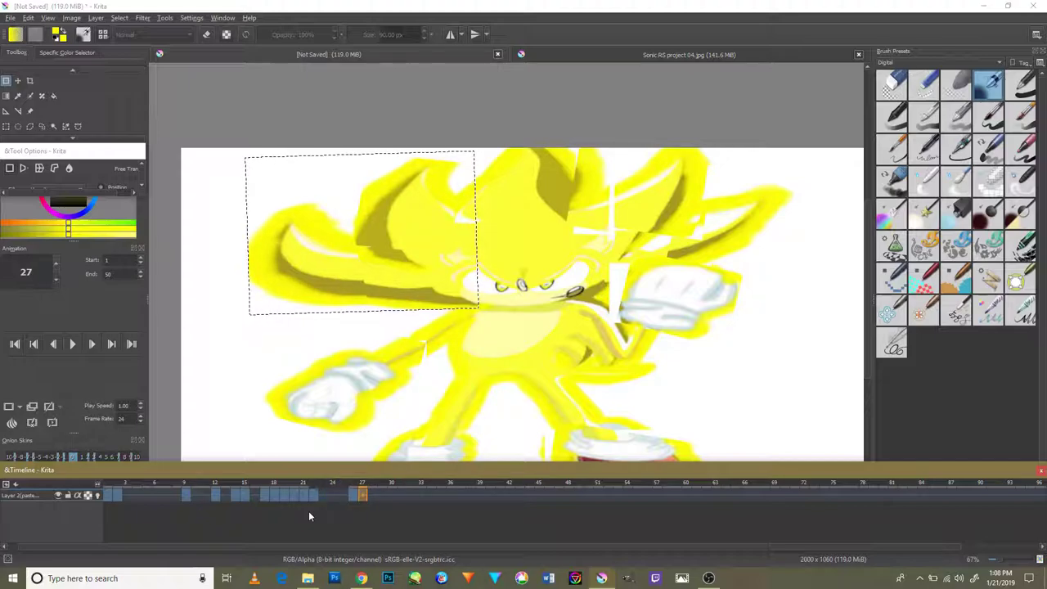
# Step: On frame 25, nudge the hair up-right and reshape it narrower and taller
pyautogui.press('Left')
pyautogui.press('Left')
pyautogui.click(413, 358)
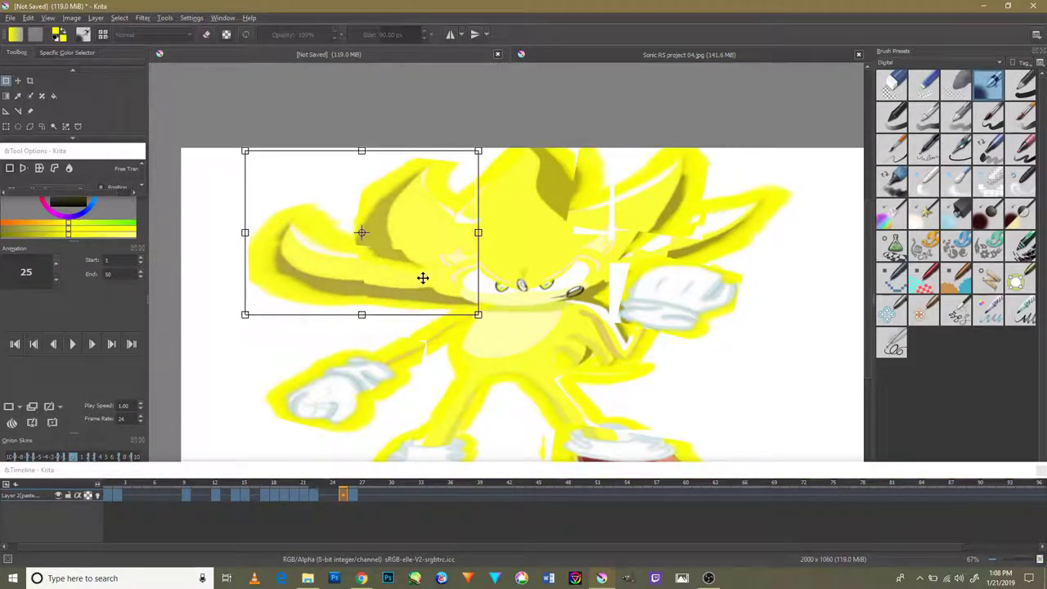
pyautogui.moveTo(423, 279); pyautogui.dragTo(426, 275)
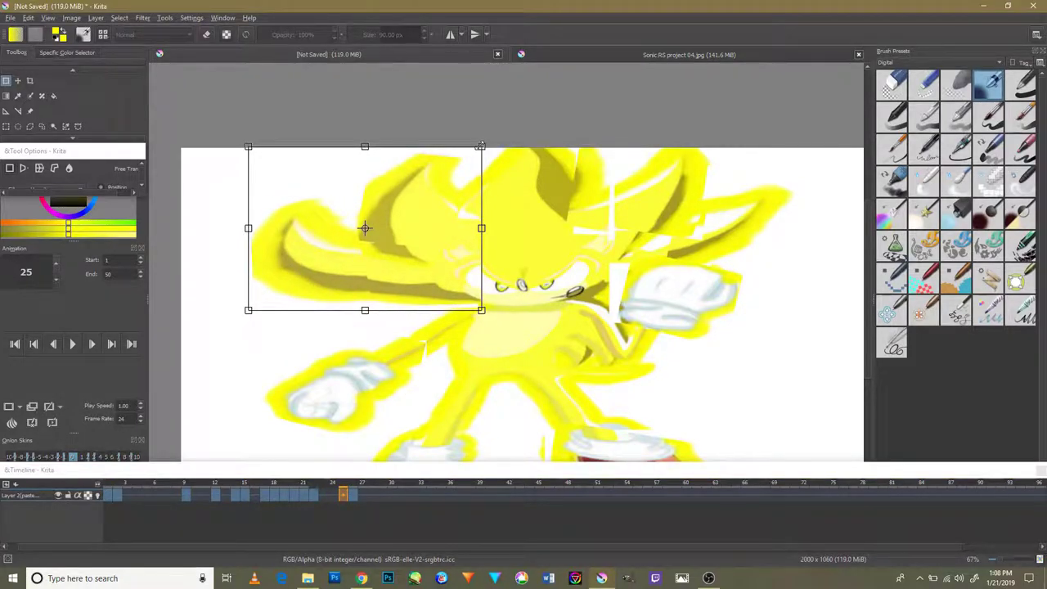
pyautogui.moveTo(480, 146); pyautogui.dragTo(466, 167)
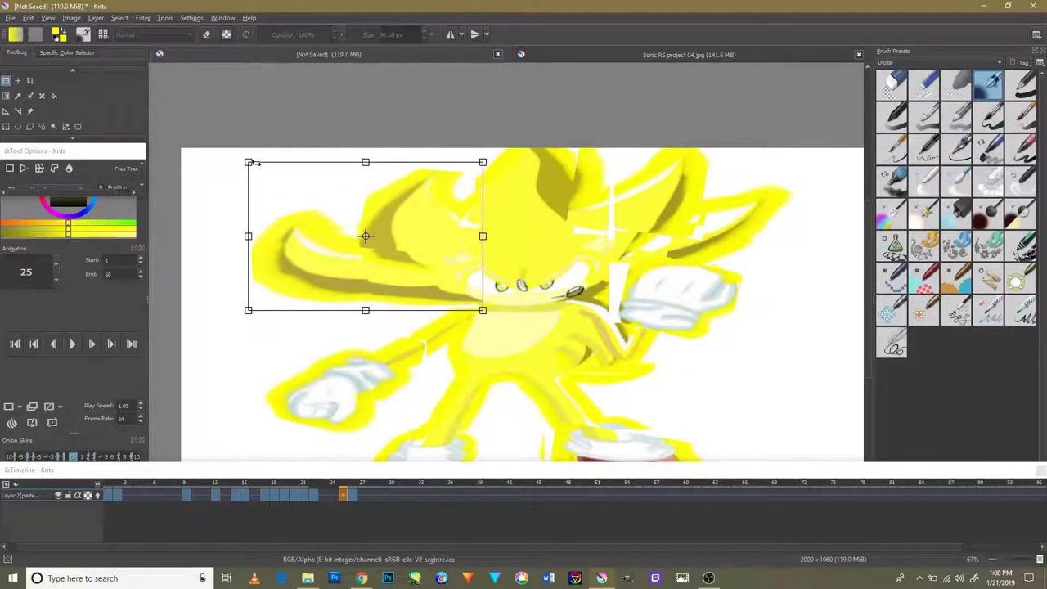
pyautogui.moveTo(251, 163); pyautogui.dragTo(311, 153)
# Step: Duplicate the drawing onto frames 28 and 29, rotating the hair slightly, then undo
pyautogui.click(372, 495)
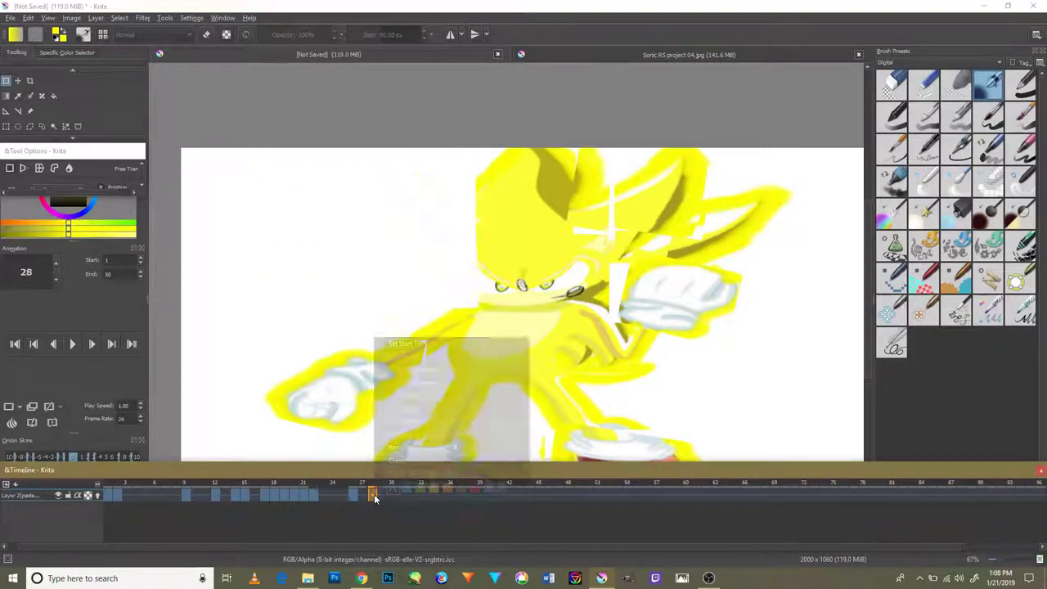
pyautogui.rightClick(373, 495)
pyautogui.click(403, 474)
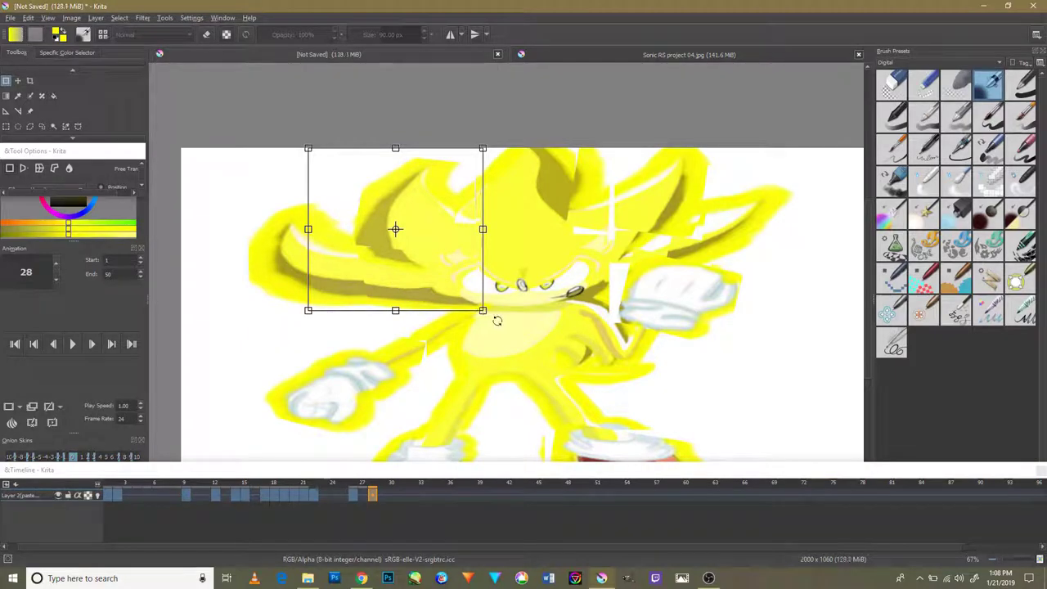
pyautogui.moveTo(500, 319); pyautogui.dragTo(496, 324)
pyautogui.rightClick(382, 495)
pyautogui.click(401, 374)
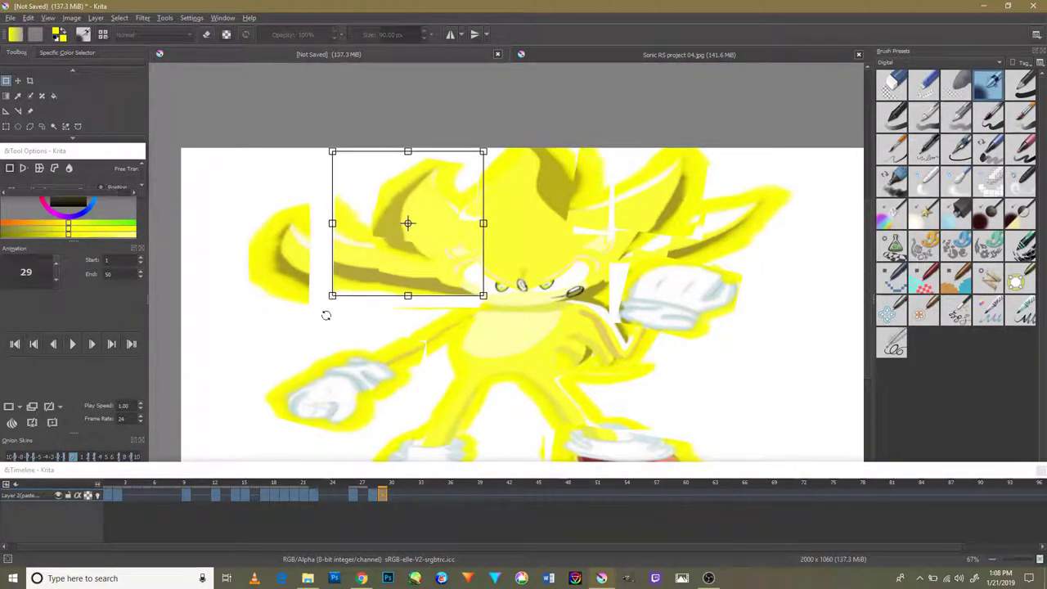
pyautogui.hotkey('ctrl', 'z')
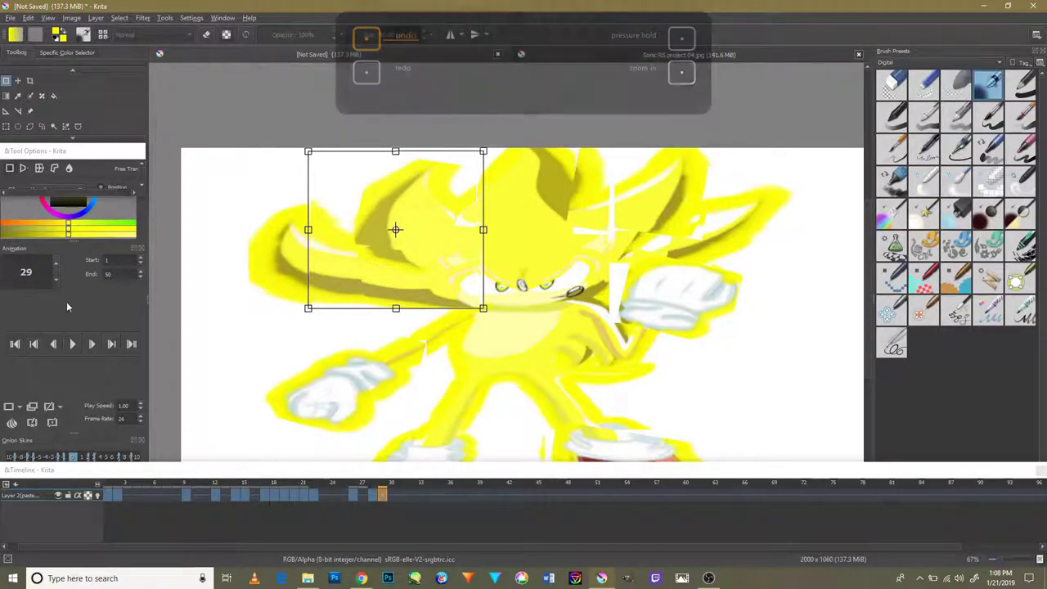
# Step: Reselect the upper-left hair, narrow it from the left, and apply it on duplicate frame 31
pyautogui.hotkey('ctrl', 'r')
pyautogui.moveTo(229, 148)
pyautogui.mouseDown()
pyautogui.moveTo(452, 285)
pyautogui.moveTo(486, 323)
pyautogui.mouseUp()
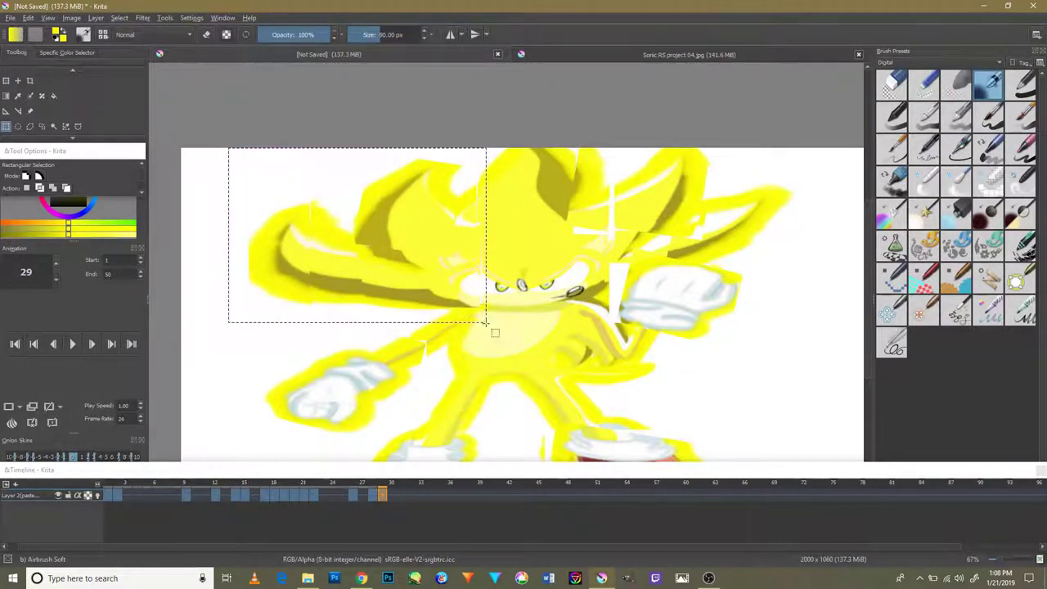
pyautogui.hotkey('ctrl', 't')
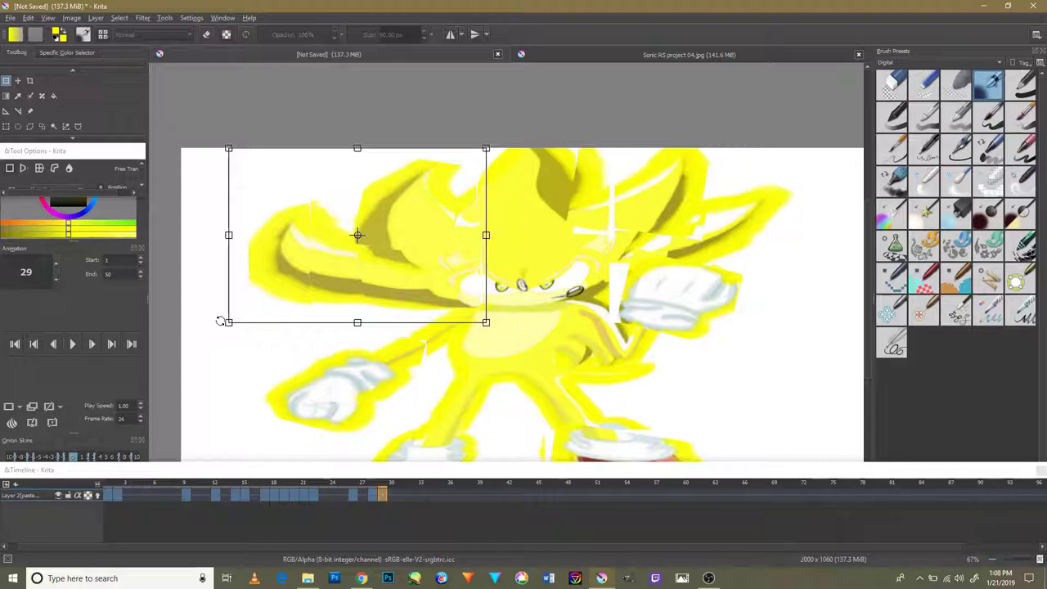
pyautogui.moveTo(220, 321)
pyautogui.mouseDown()
pyautogui.moveTo(243, 302)
pyautogui.moveTo(304, 317)
pyautogui.mouseUp()
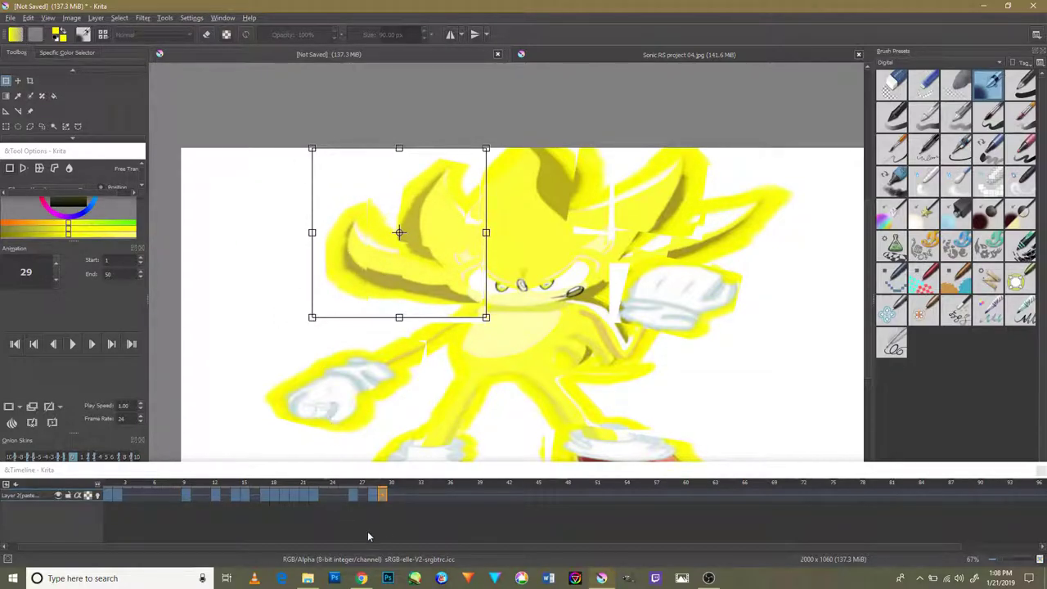
pyautogui.rightClick(406, 495)
pyautogui.click(427, 475)
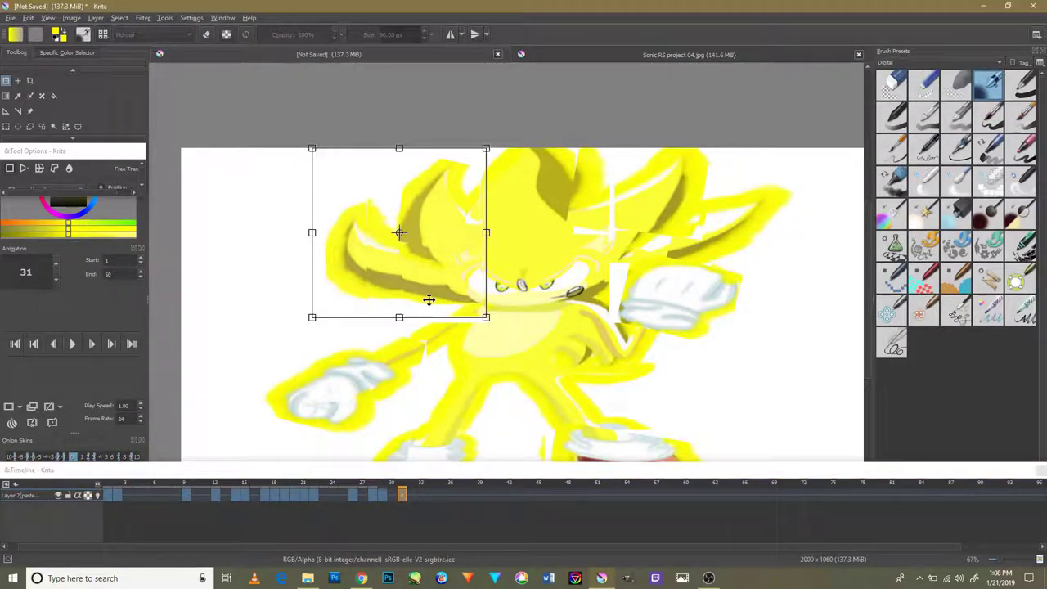
pyautogui.press('Return')
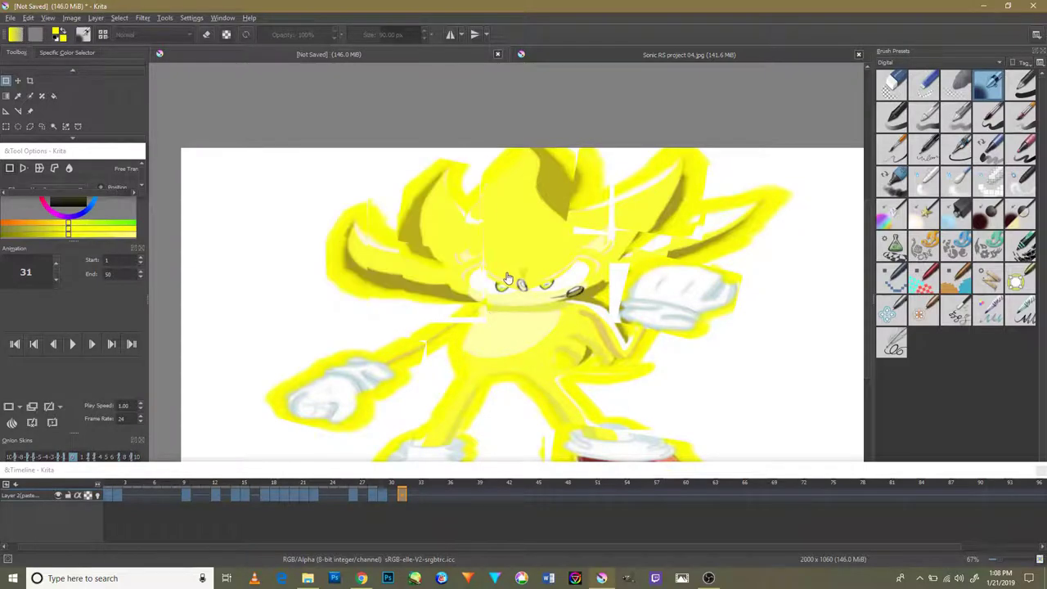
# Step: Select the upper-right hair spikes, squash them narrower, then enlarge and tilt them
pyautogui.scroll(-1, 17, 115)
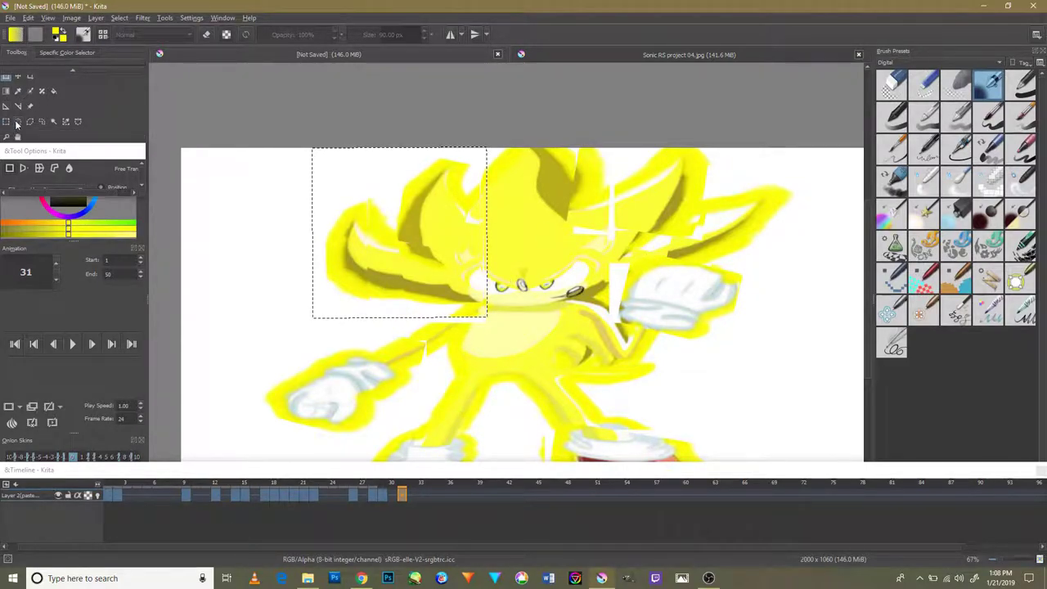
pyautogui.click(7, 121)
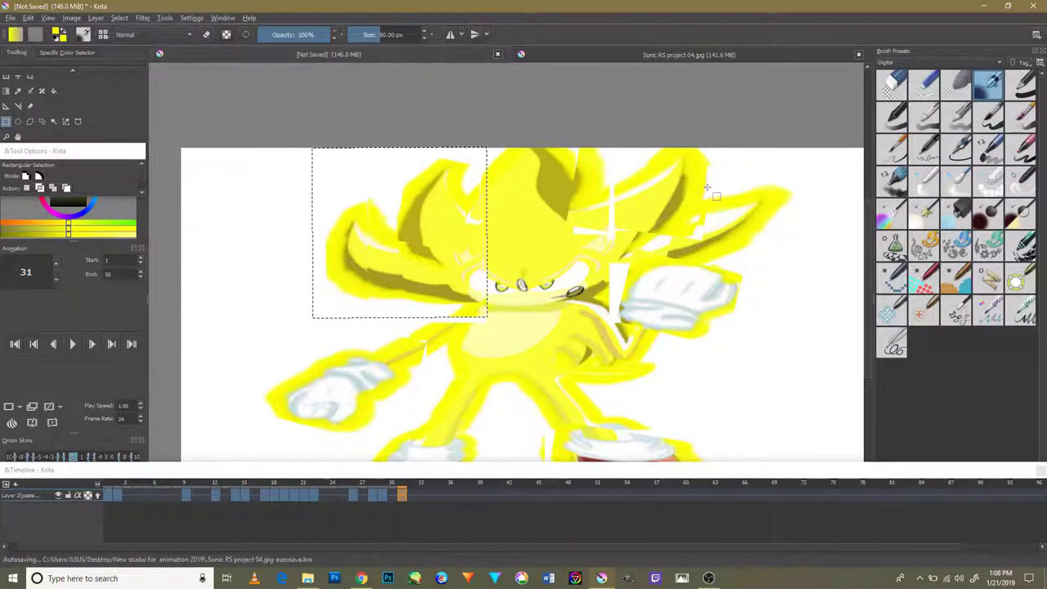
pyautogui.moveTo(770, 148); pyautogui.dragTo(588, 260)
pyautogui.click(6, 104)
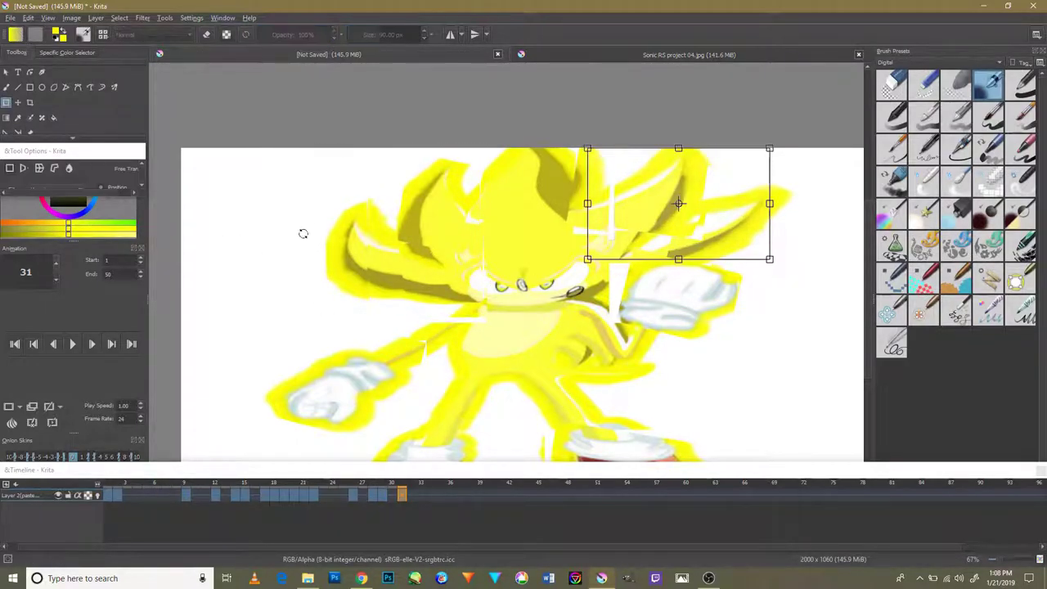
pyautogui.moveTo(771, 261)
pyautogui.mouseDown()
pyautogui.moveTo(731, 274)
pyautogui.moveTo(742, 280)
pyautogui.mouseUp()
pyautogui.moveTo(737, 156); pyautogui.dragTo(751, 156)
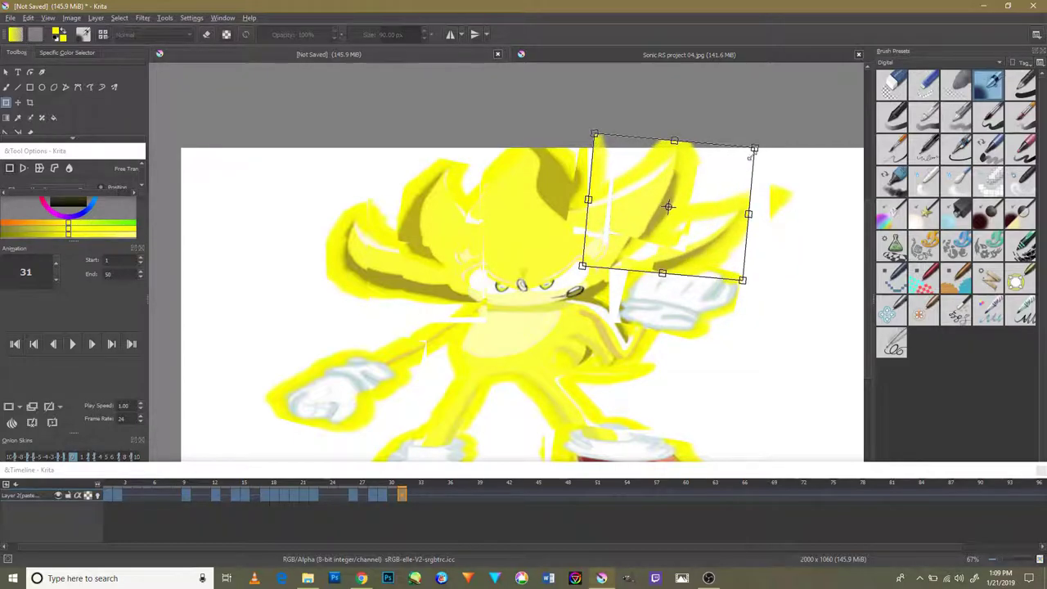
# Step: Add a duplicate frame after the current one and clear the selection
pyautogui.rightClick(429, 496)
pyautogui.click(456, 475)
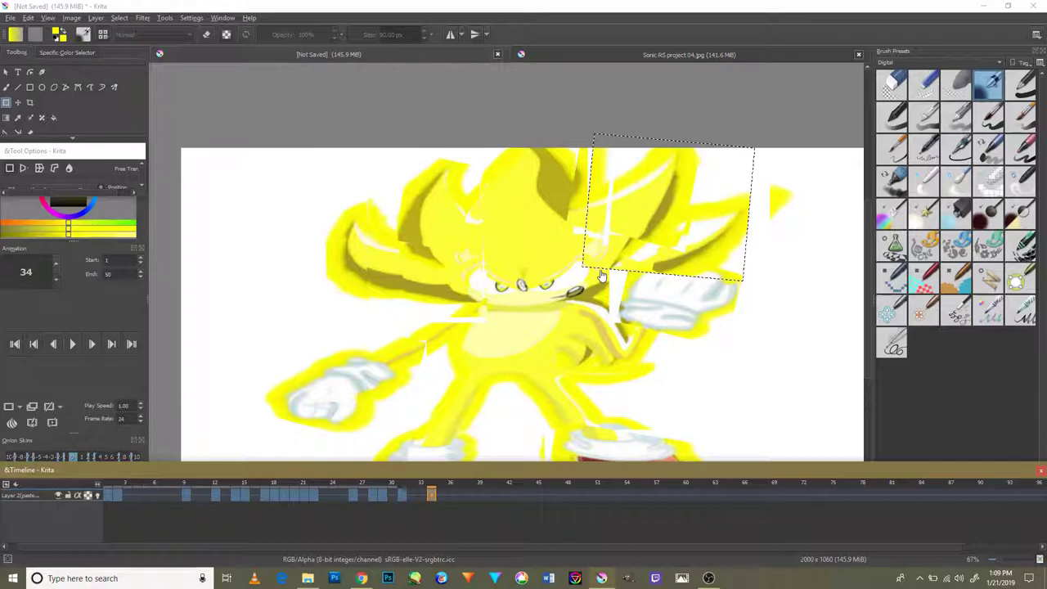
pyautogui.click(6, 121)
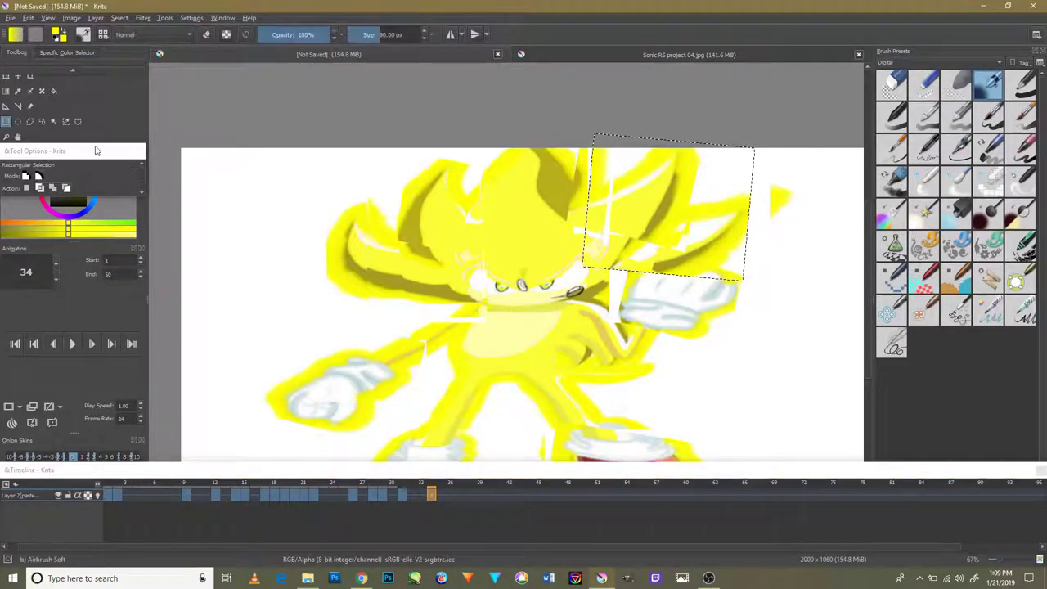
pyautogui.click(647, 230)
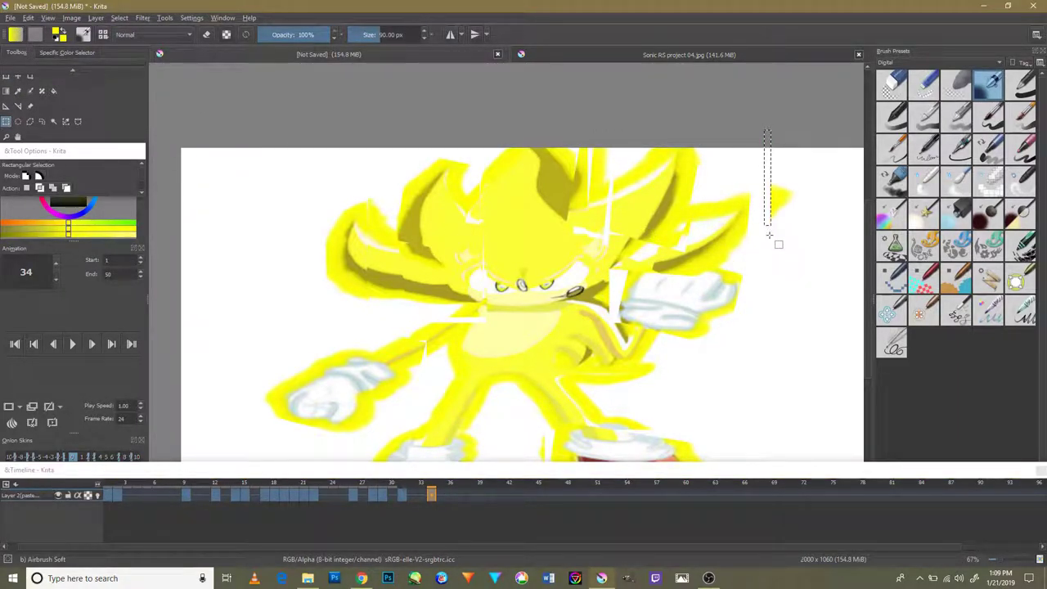
pyautogui.scroll(-1, 769, 236)
pyautogui.scroll(1, 786, 210)
pyautogui.scroll(-3, 771, 199)
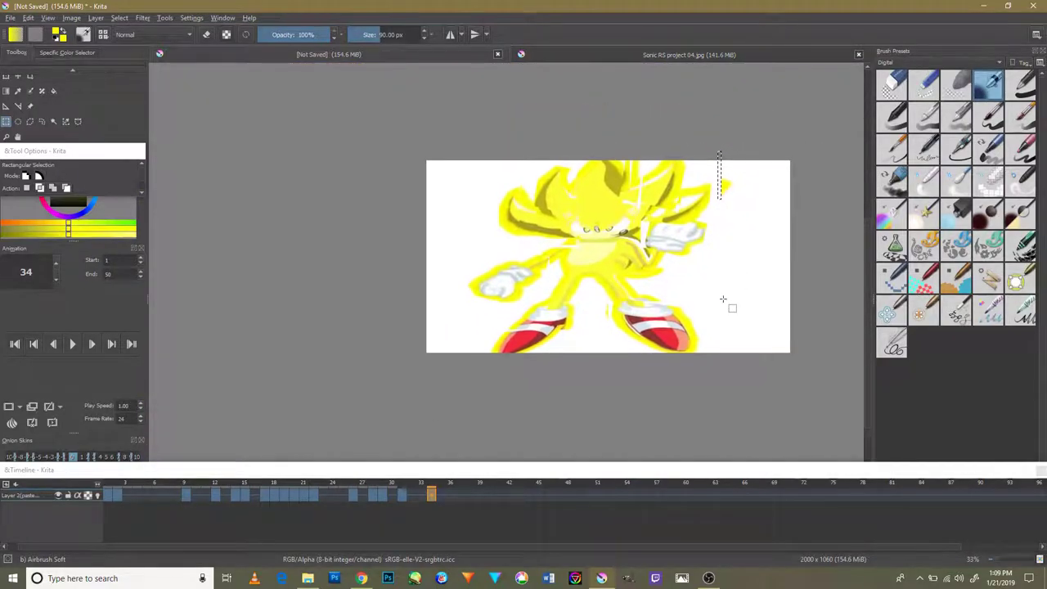
pyautogui.scroll(-1, 723, 300)
pyautogui.scroll(2, 693, 165)
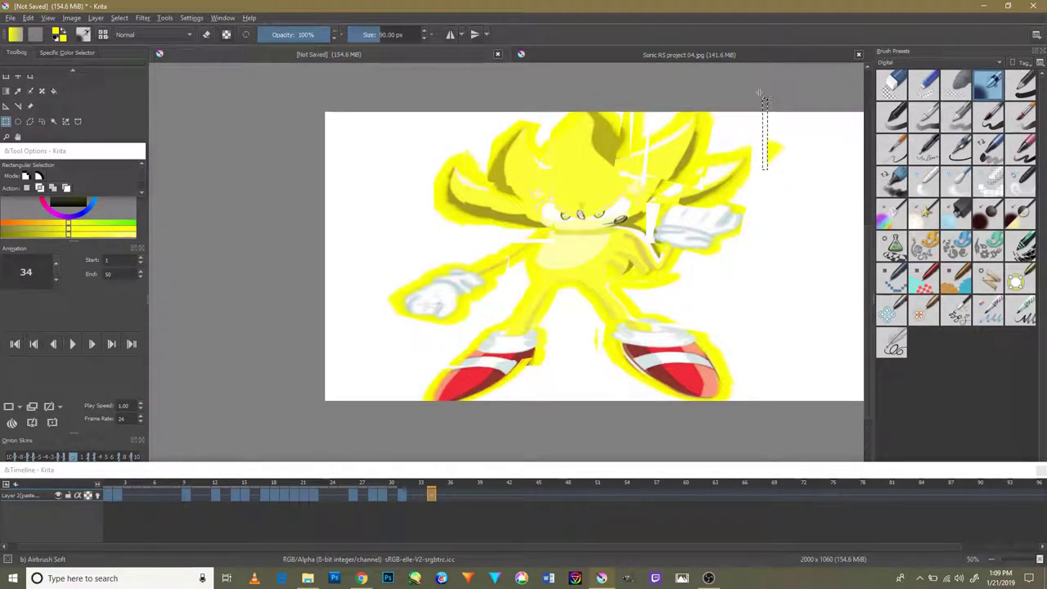
# Step: Scale the whole Sonic figure down, shift it right and down, and add keyframe 35
pyautogui.moveTo(760, 92); pyautogui.dragTo(369, 426)
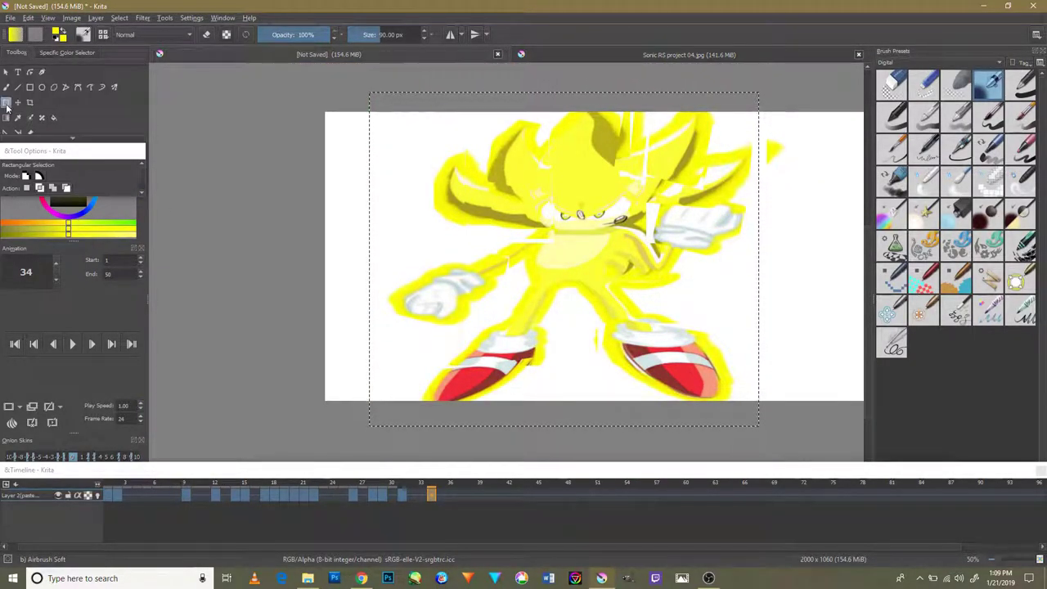
pyautogui.click(6, 104)
pyautogui.moveTo(758, 426); pyautogui.dragTo(724, 409)
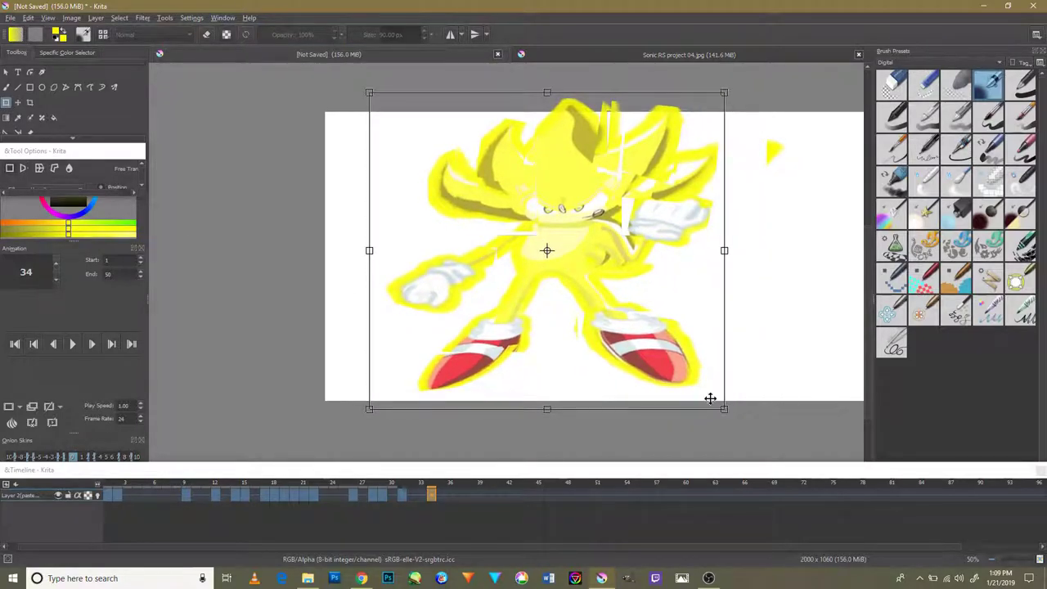
pyautogui.moveTo(583, 347); pyautogui.dragTo(613, 354)
pyautogui.scroll(-1, 725, 376)
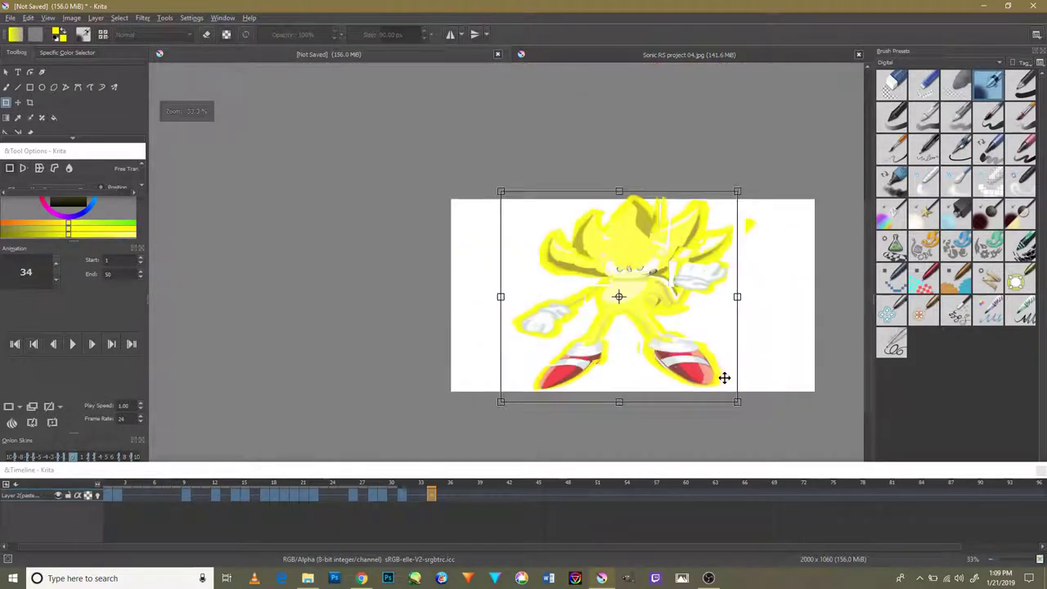
pyautogui.moveTo(725, 377)
pyautogui.mouseDown()
pyautogui.moveTo(656, 342)
pyautogui.moveTo(674, 350)
pyautogui.mouseUp()
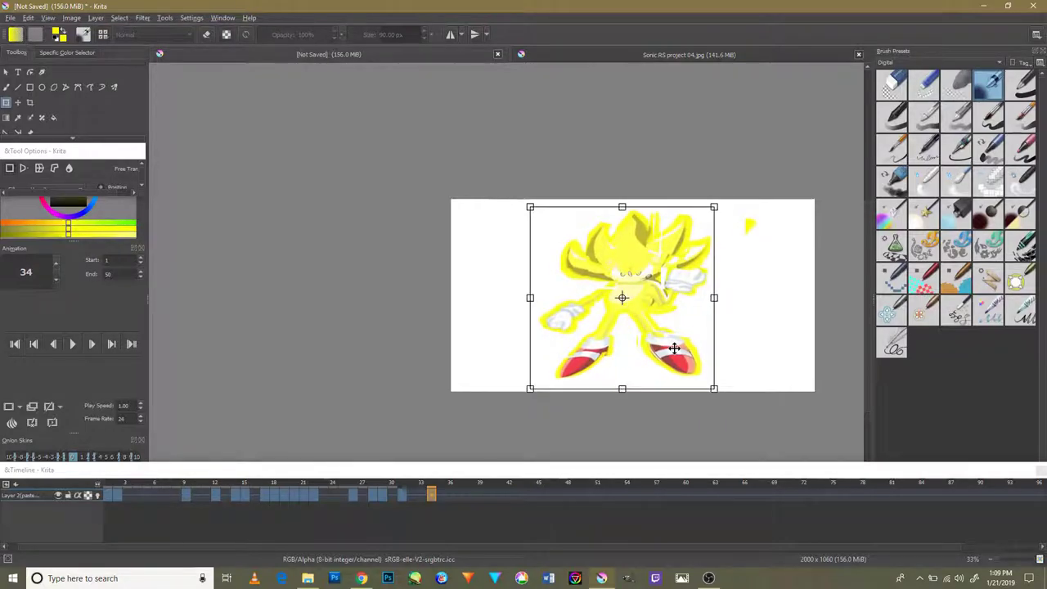
pyautogui.scroll(-1, 694, 298)
pyautogui.scroll(-1, 691, 307)
pyautogui.scroll(3, 688, 313)
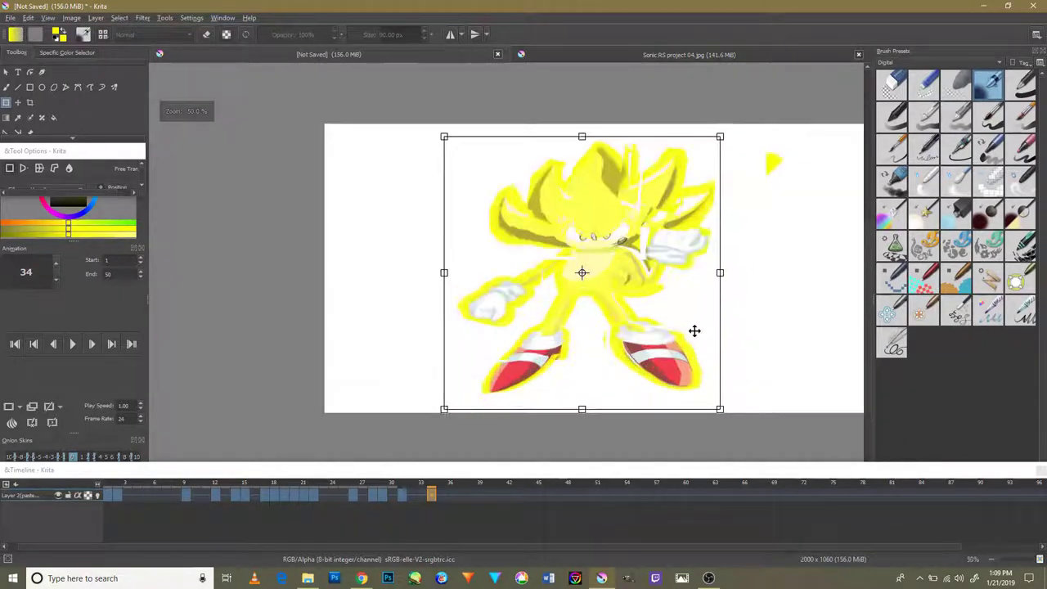
pyautogui.rightClick(441, 495)
pyautogui.click(459, 489)
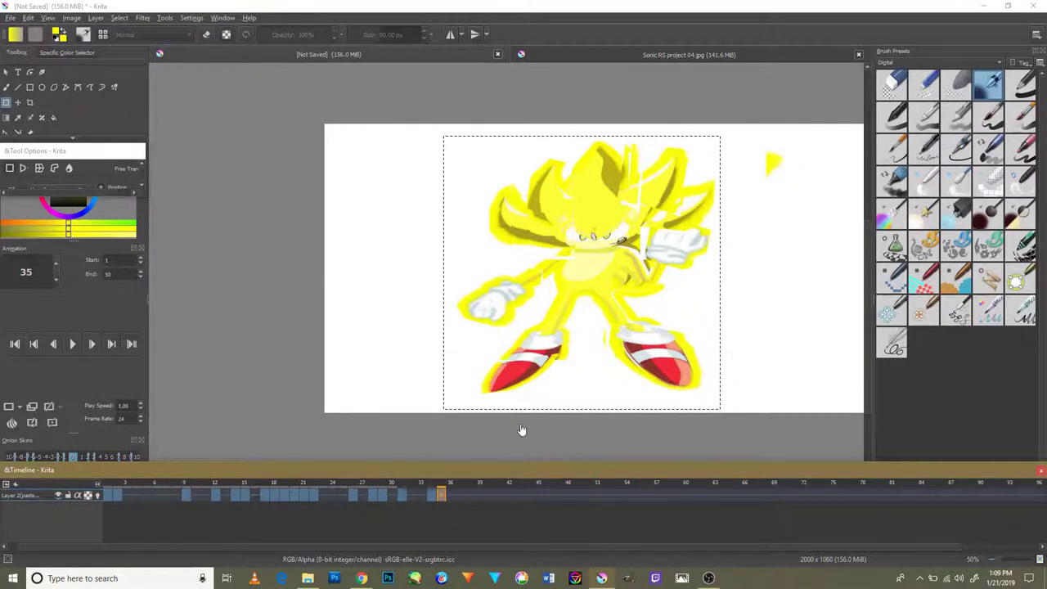
# Step: Select the left fist, enlarge it toward the bottom-left and tilt it counter-clockwise
pyautogui.click(7, 104)
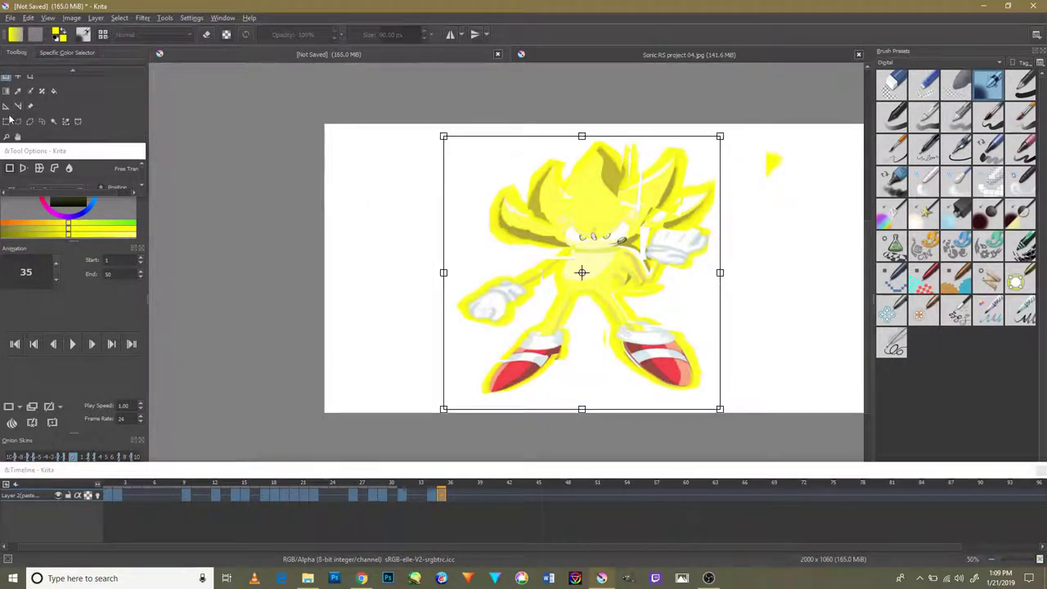
pyautogui.scroll(1, 506, 288)
pyautogui.moveTo(505, 288)
pyautogui.mouseDown()
pyautogui.moveTo(544, 302)
pyautogui.moveTo(542, 279)
pyautogui.mouseUp()
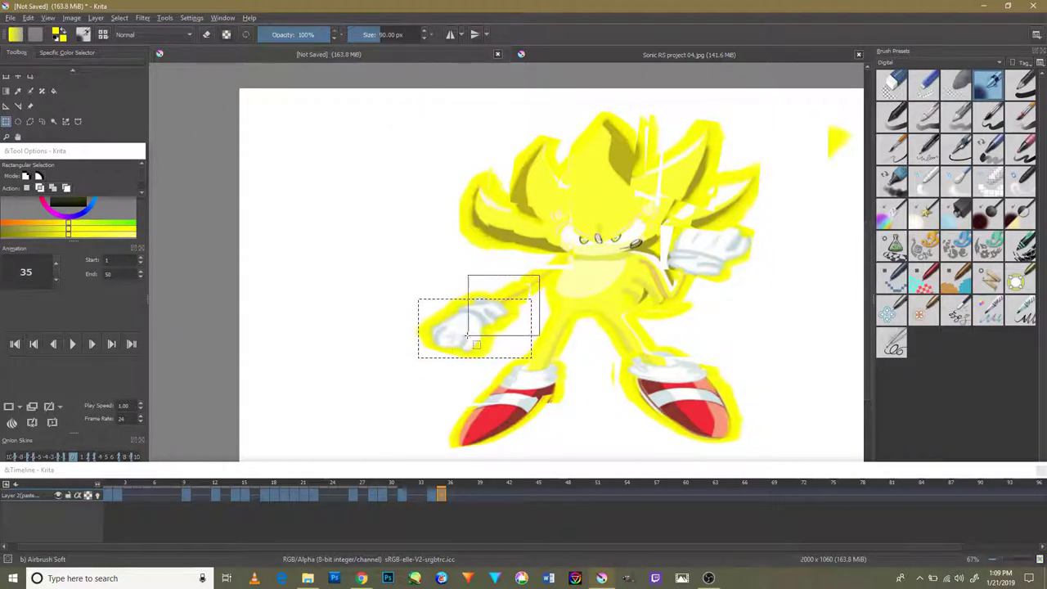
pyautogui.moveTo(566, 324); pyautogui.dragTo(539, 274)
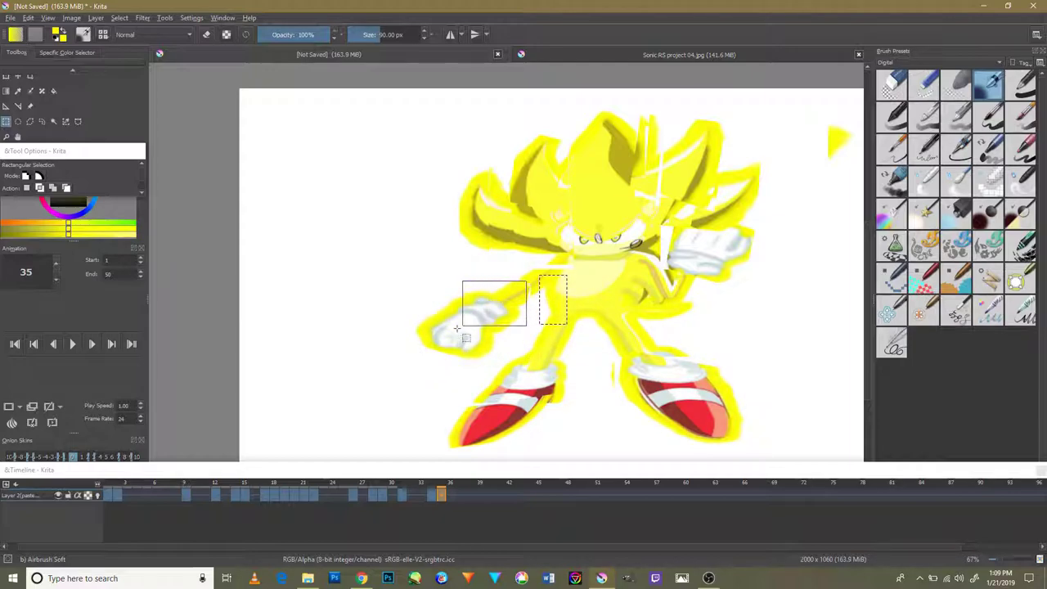
pyautogui.moveTo(457, 328); pyautogui.dragTo(416, 362)
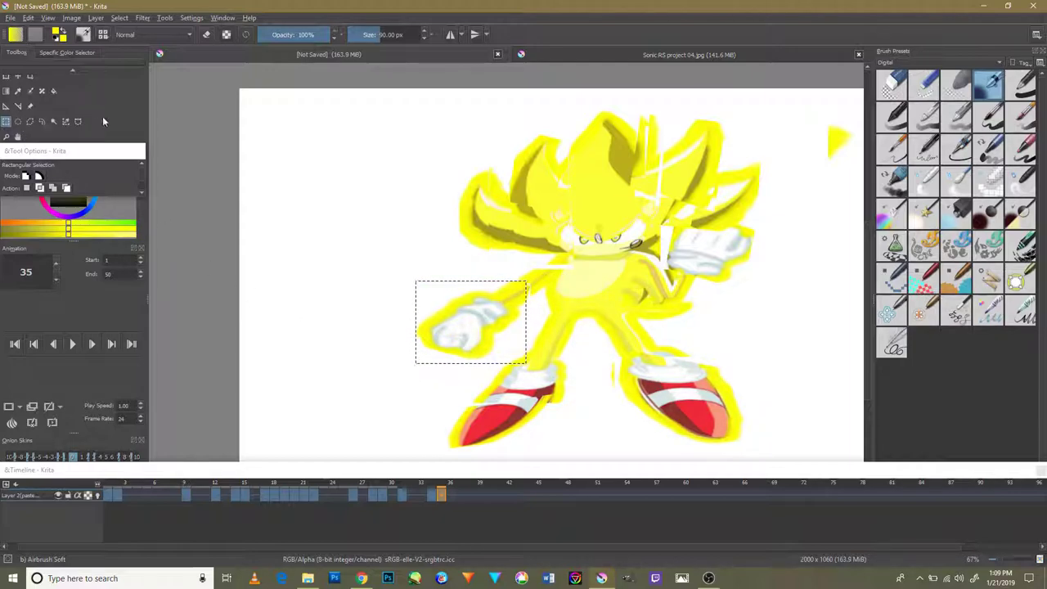
pyautogui.click(7, 78)
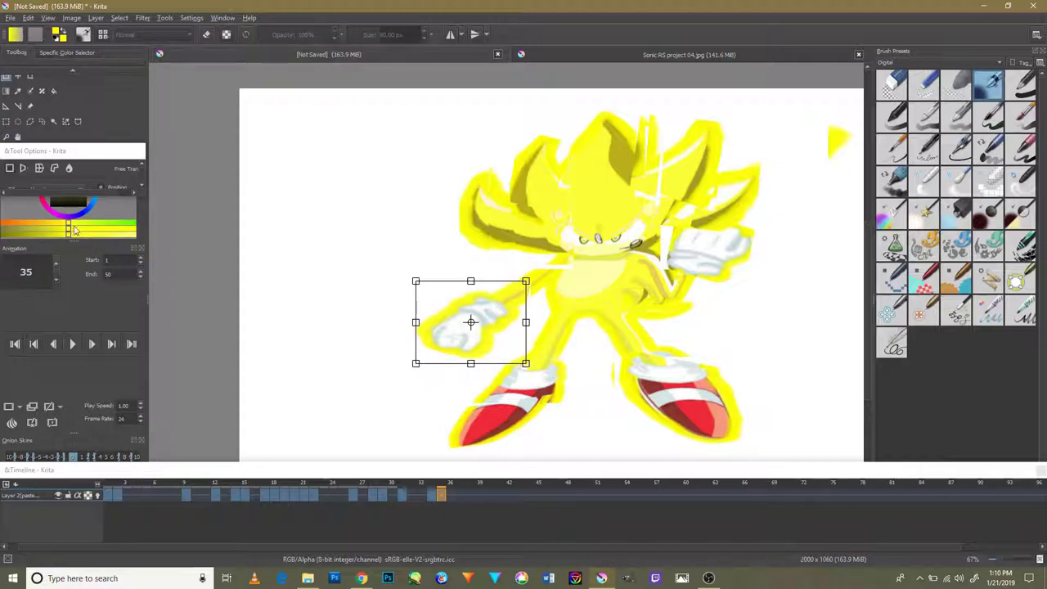
pyautogui.moveTo(416, 362); pyautogui.dragTo(389, 369)
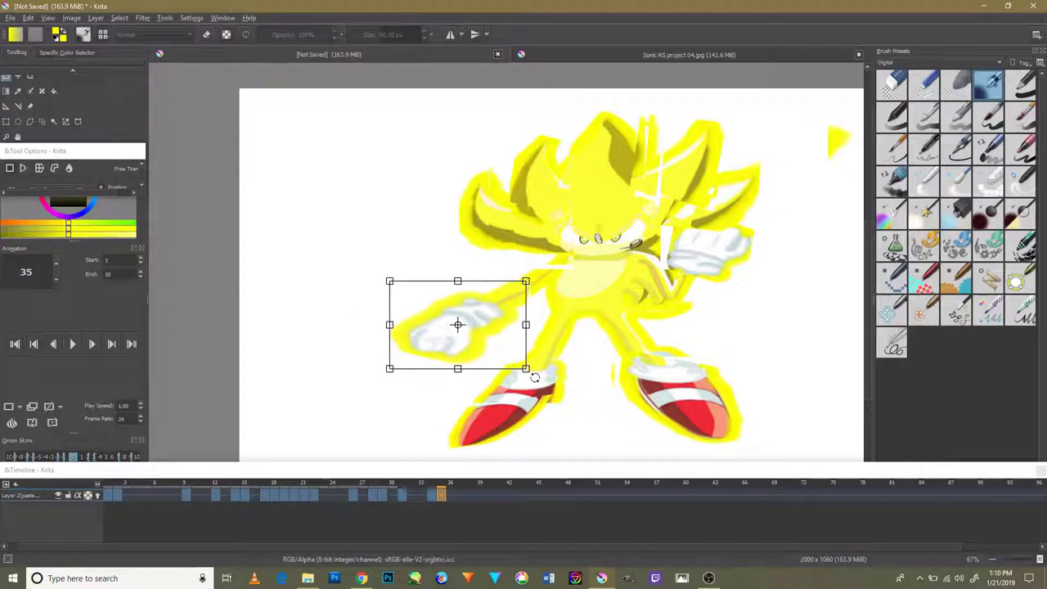
pyautogui.moveTo(534, 377); pyautogui.dragTo(524, 338)
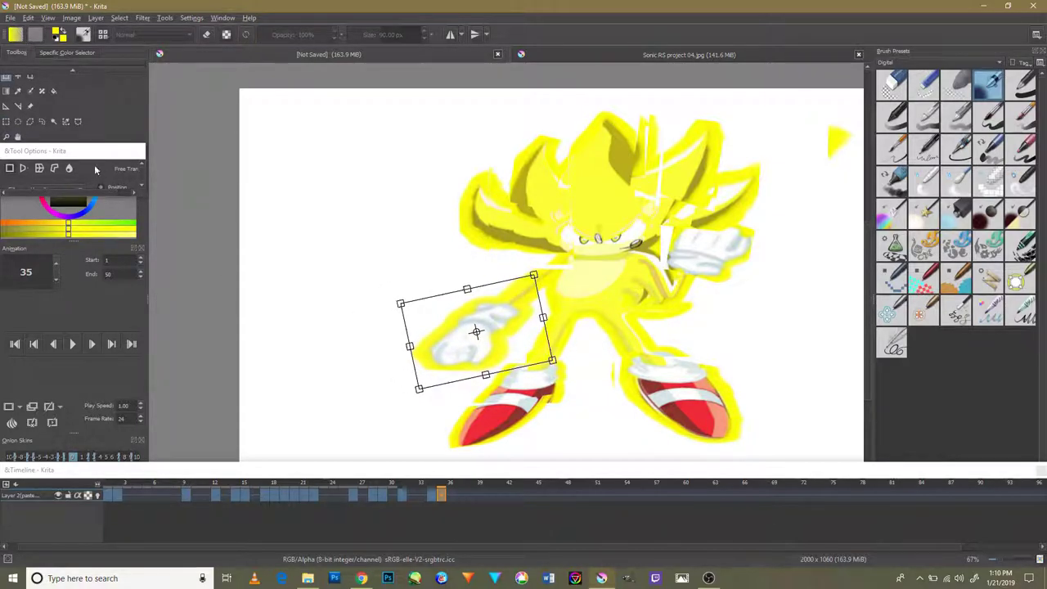
pyautogui.click(452, 495)
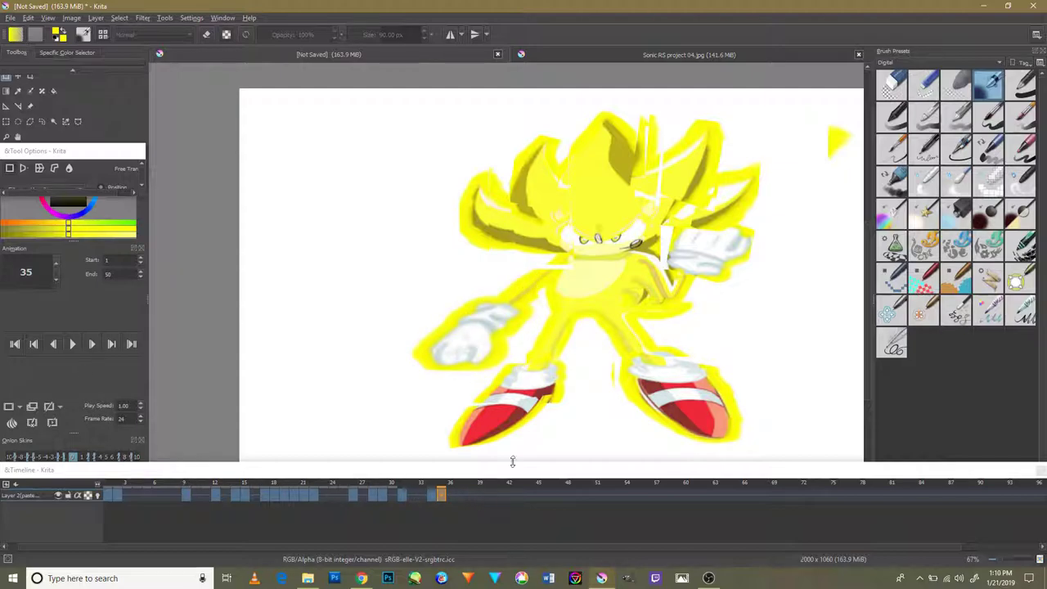
# Step: Add duplicate frames at 38 and 41, rotating and shrinking the raised arm on the right
pyautogui.rightClick(473, 490)
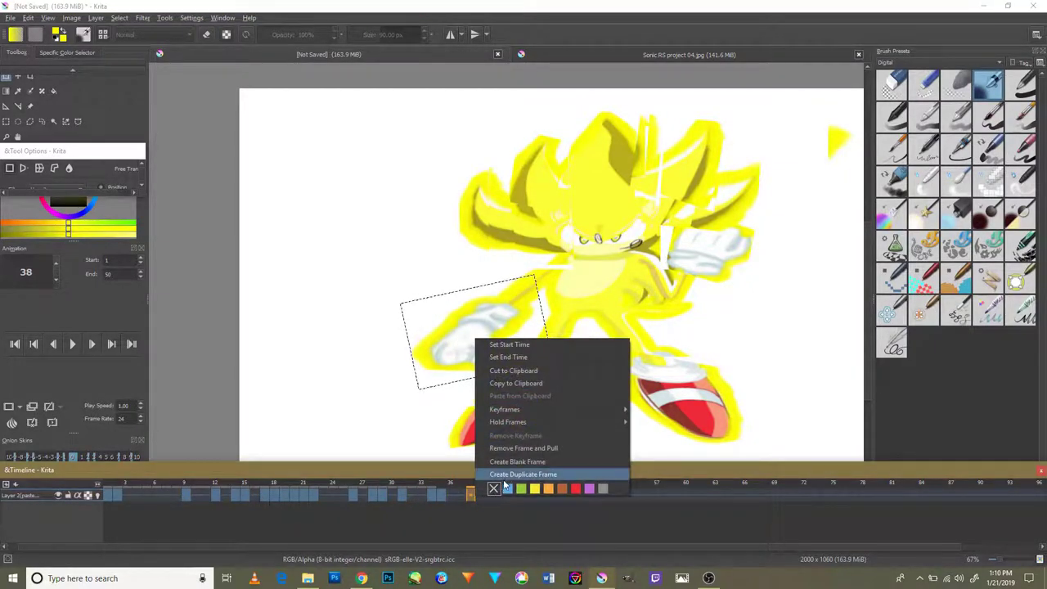
pyautogui.click(503, 470)
pyautogui.moveTo(697, 250); pyautogui.dragTo(754, 303)
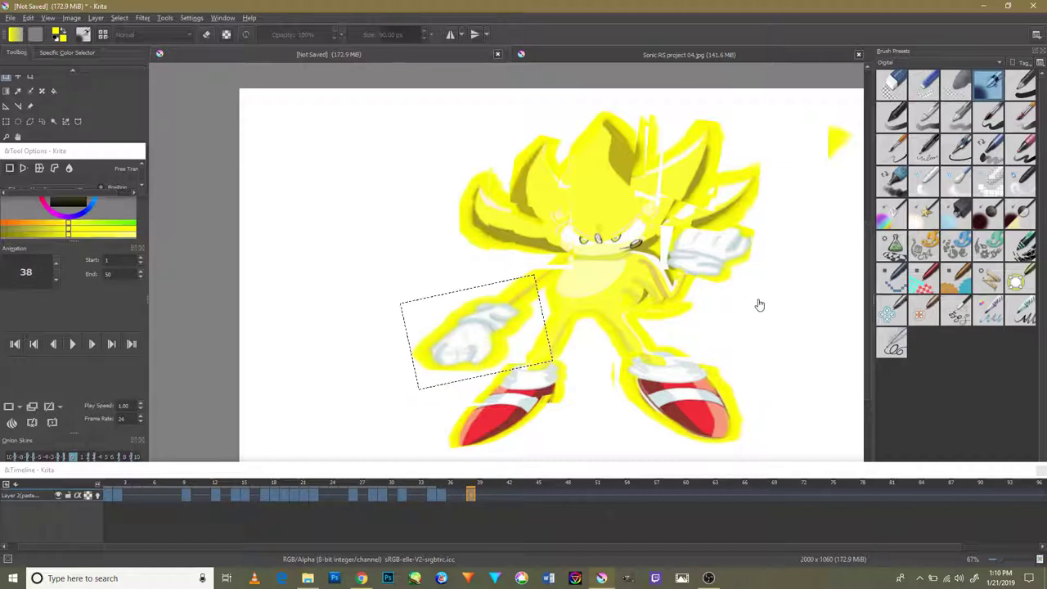
pyautogui.click(6, 121)
pyautogui.moveTo(761, 218); pyautogui.dragTo(659, 288)
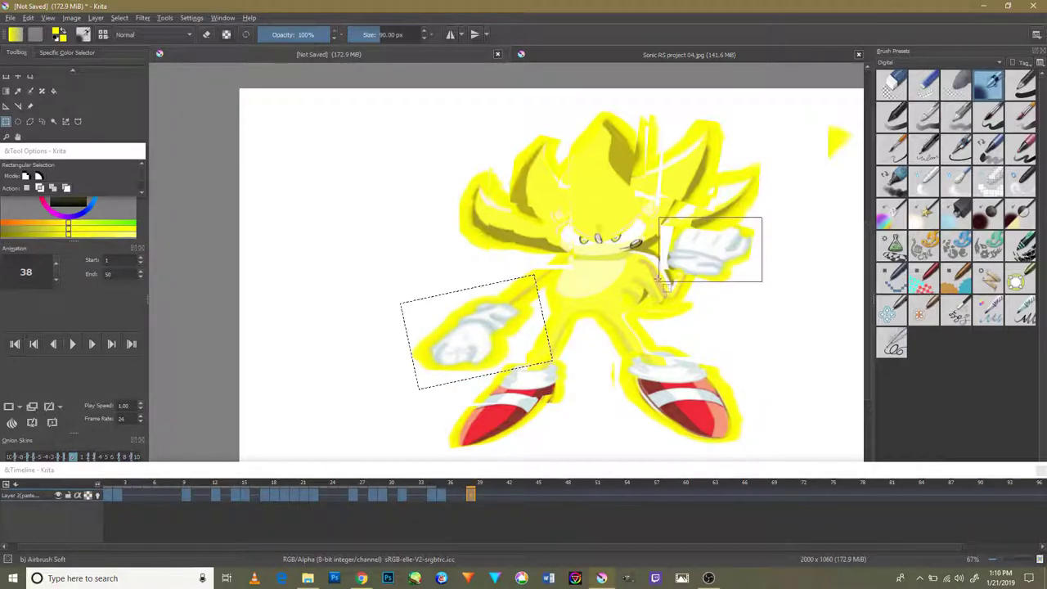
pyautogui.click(12, 88)
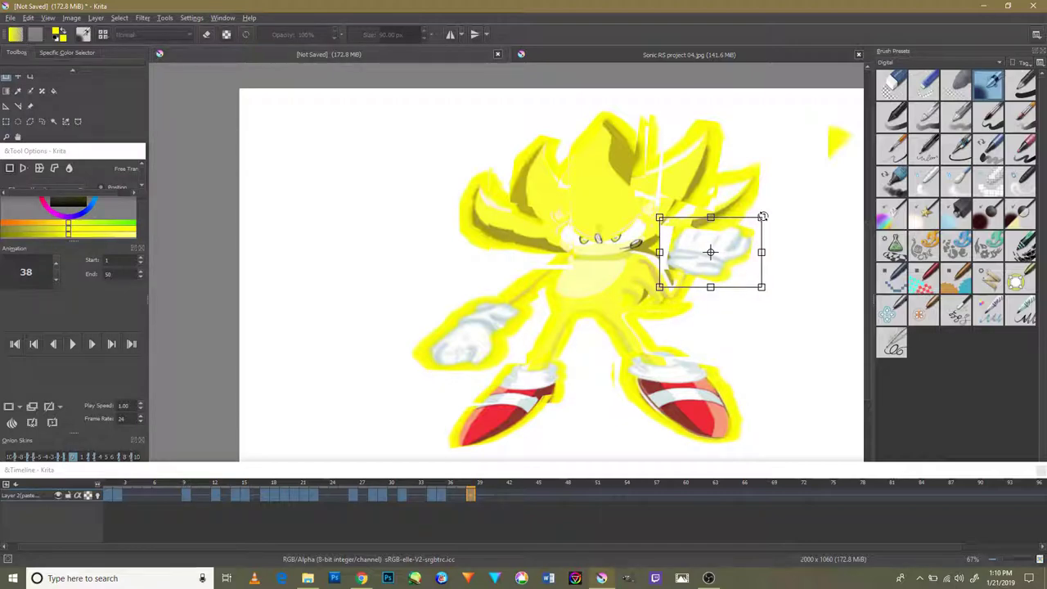
pyautogui.moveTo(763, 217); pyautogui.dragTo(782, 190)
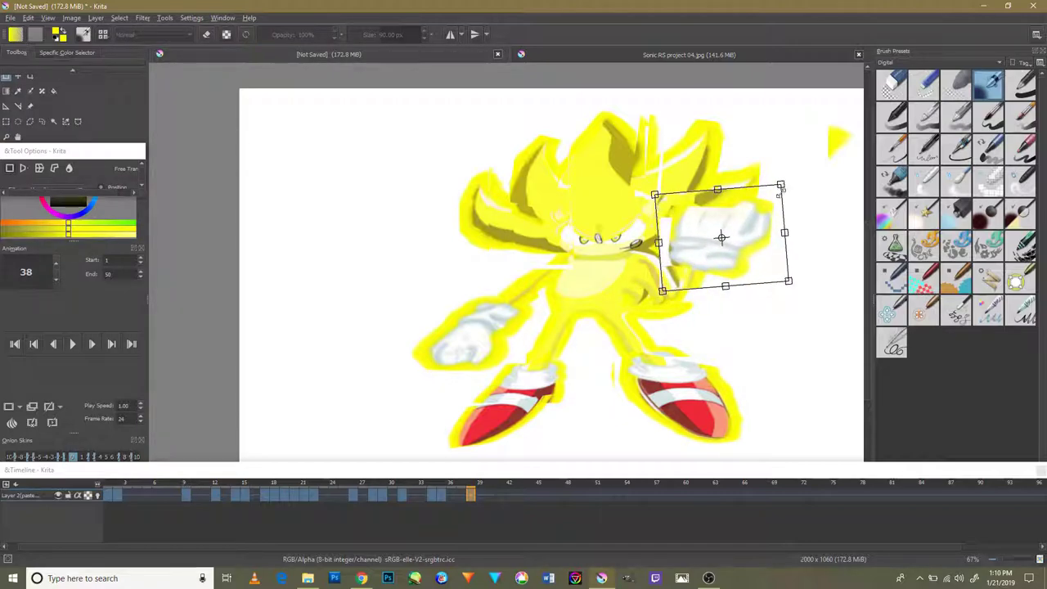
pyautogui.moveTo(788, 281); pyautogui.dragTo(749, 292)
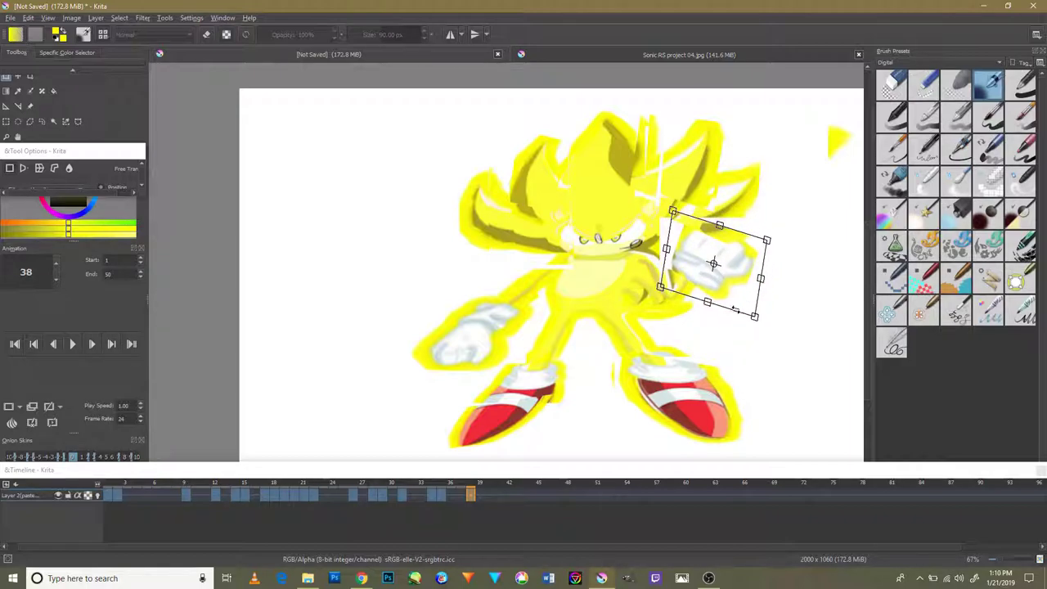
pyautogui.rightClick(500, 495)
pyautogui.click(519, 451)
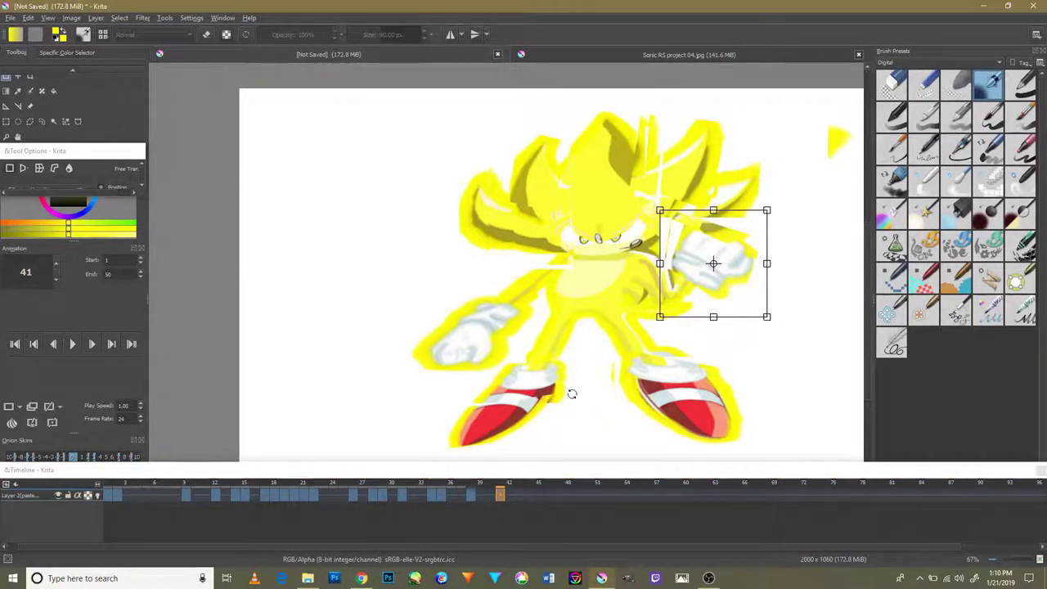
pyautogui.moveTo(572, 393); pyautogui.dragTo(584, 402)
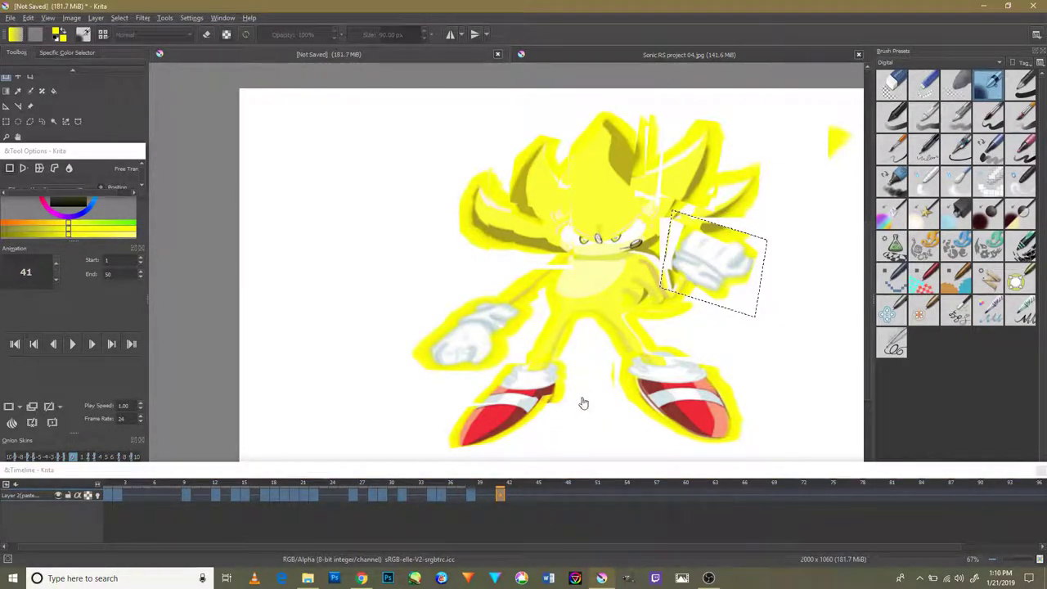
# Step: Select the right foot, then shrink, raise and tilt it
pyautogui.click(6, 122)
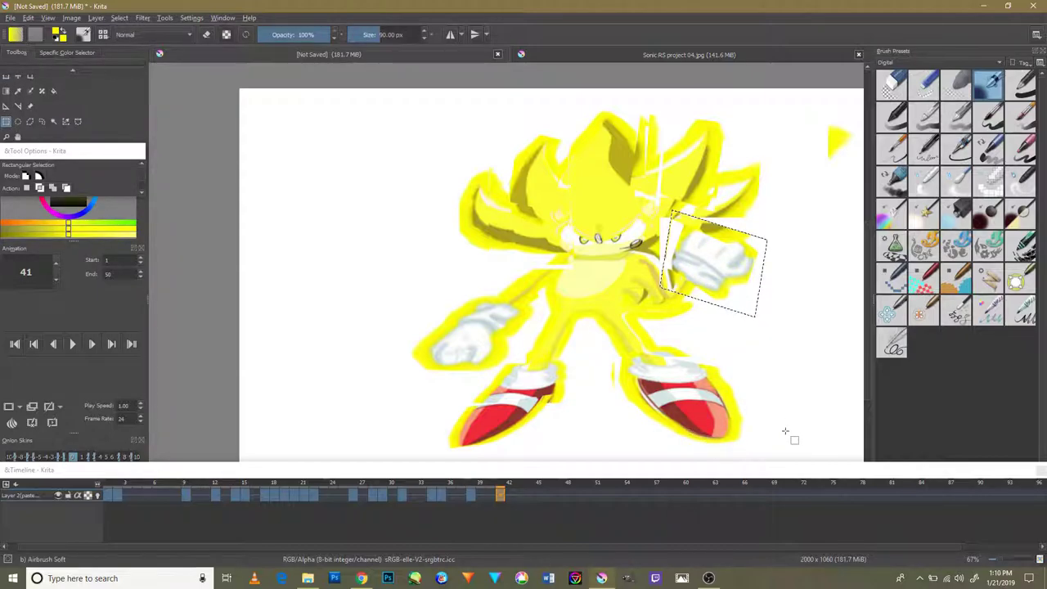
pyautogui.moveTo(695, 457); pyautogui.dragTo(587, 330)
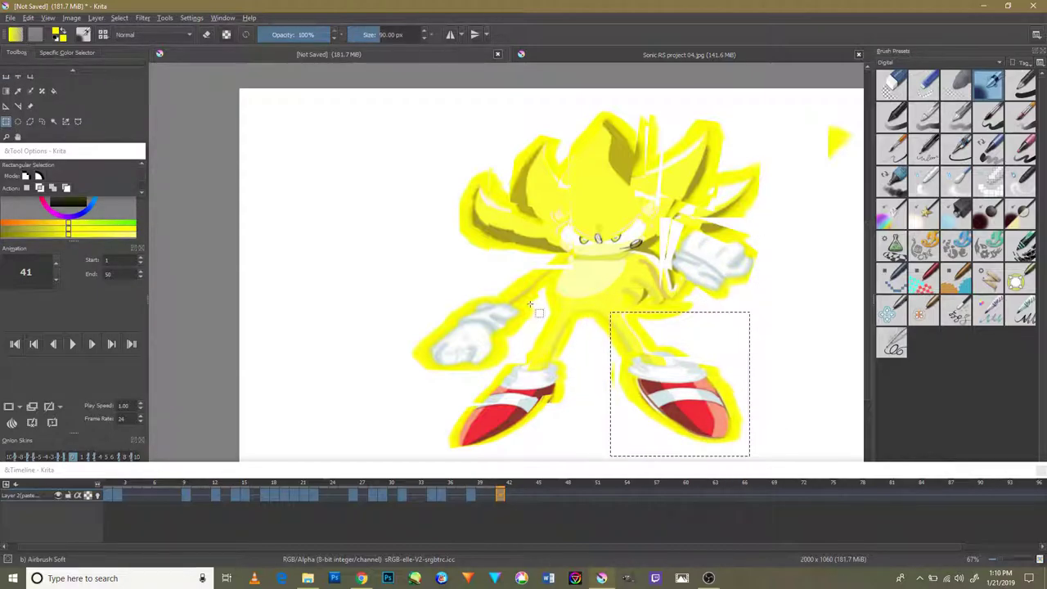
pyautogui.click(5, 107)
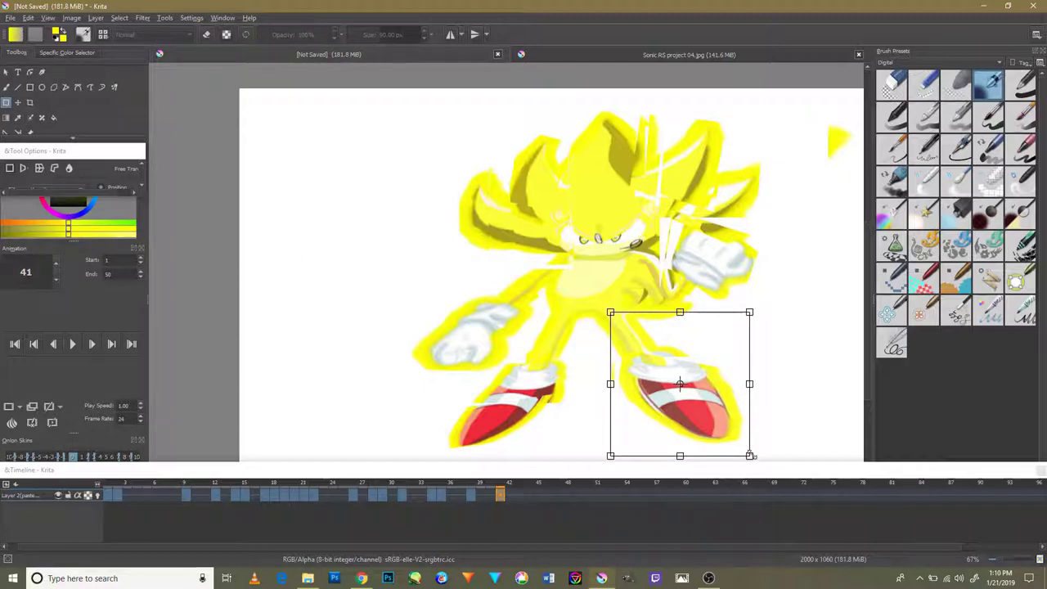
pyautogui.moveTo(751, 455)
pyautogui.mouseDown()
pyautogui.moveTo(722, 447)
pyautogui.moveTo(744, 447)
pyautogui.mouseUp()
pyautogui.moveTo(746, 312); pyautogui.dragTo(718, 346)
pyautogui.moveTo(690, 396); pyautogui.dragTo(690, 368)
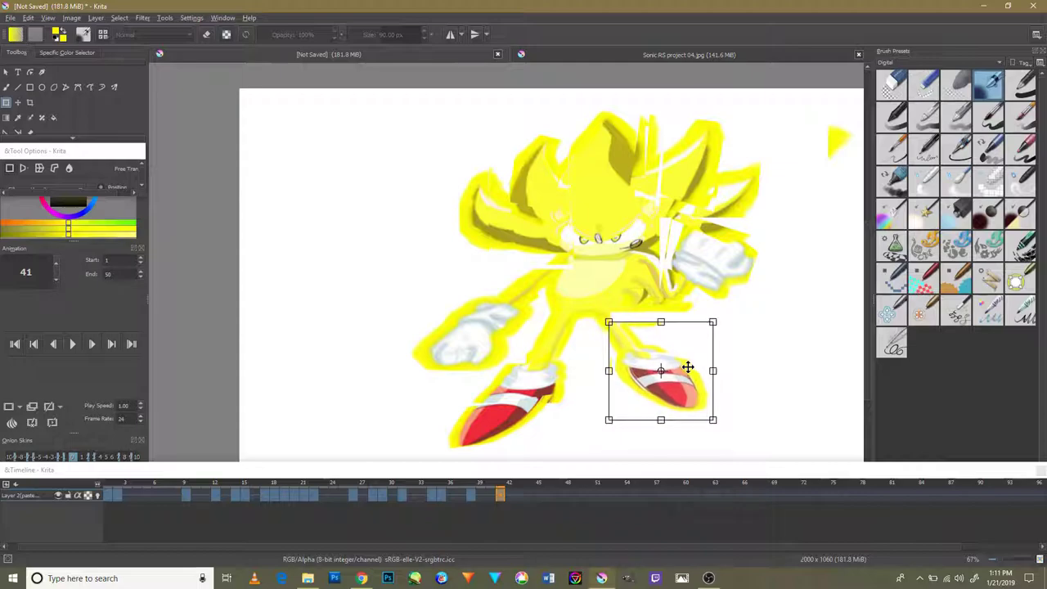
pyautogui.moveTo(740, 421); pyautogui.dragTo(749, 442)
pyautogui.press('Return')
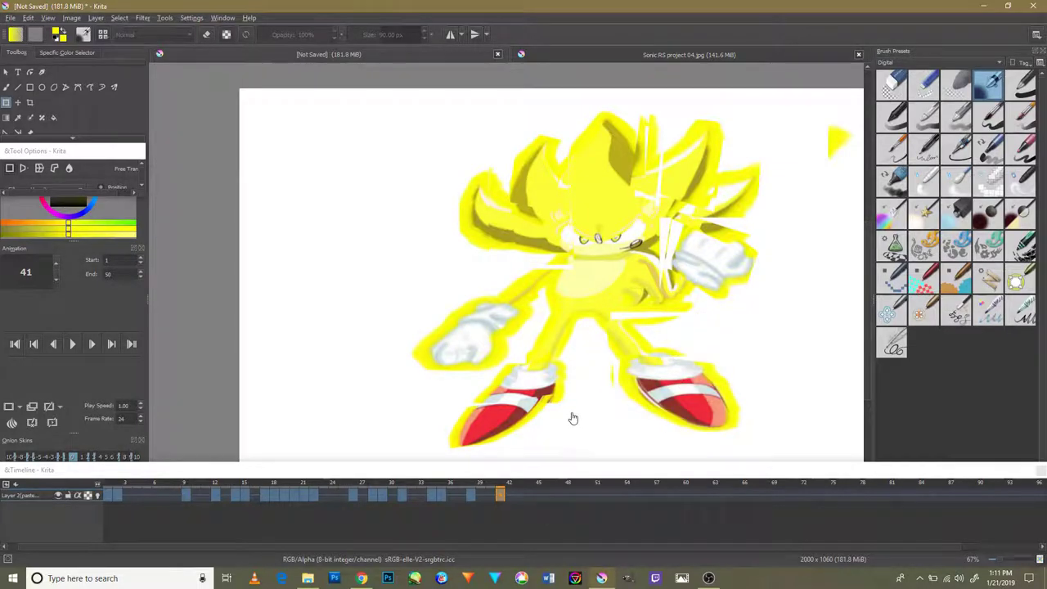
# Step: Select the left foot and stretch it, shifting it downward
pyautogui.click(14, 122)
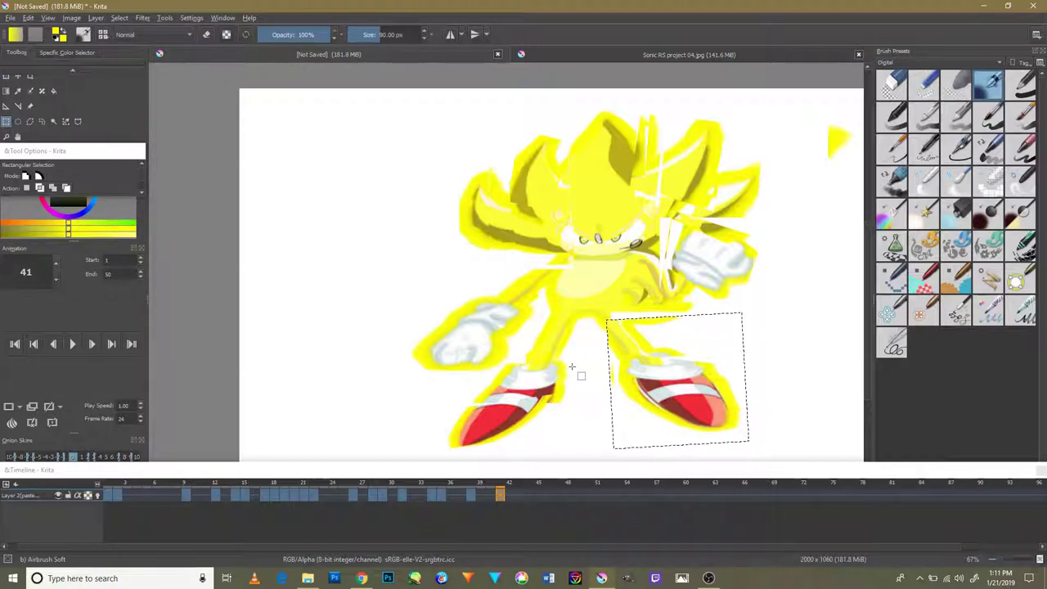
pyautogui.moveTo(571, 367); pyautogui.dragTo(455, 459)
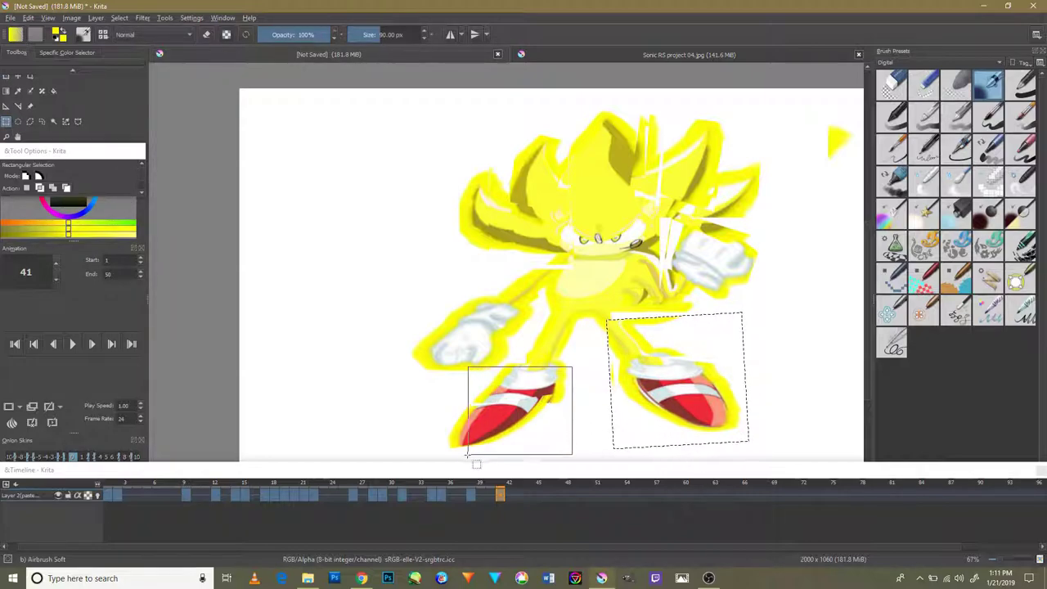
pyautogui.click(6, 77)
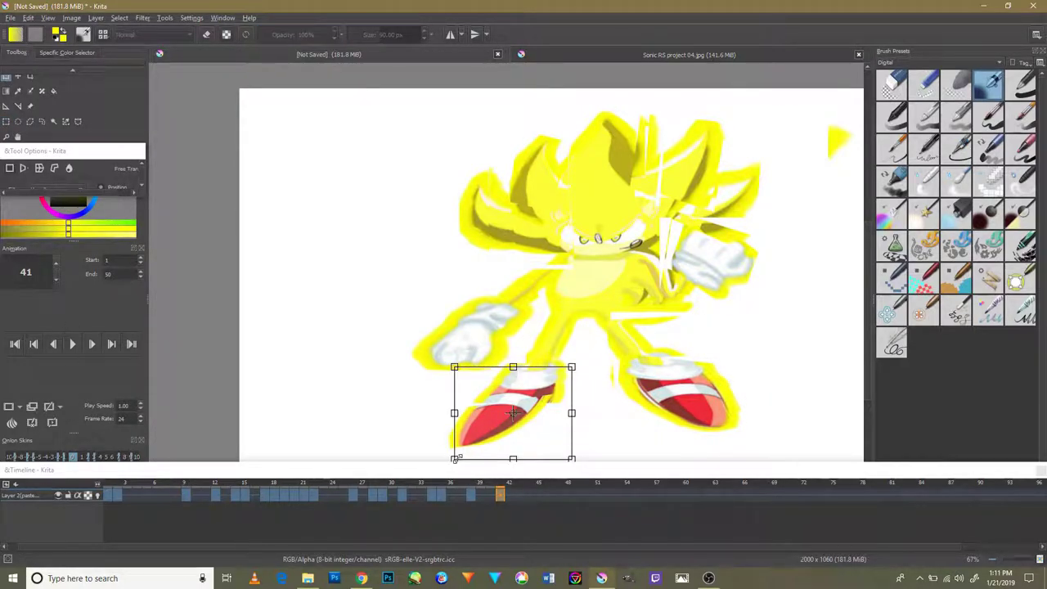
pyautogui.moveTo(455, 459); pyautogui.dragTo(472, 495)
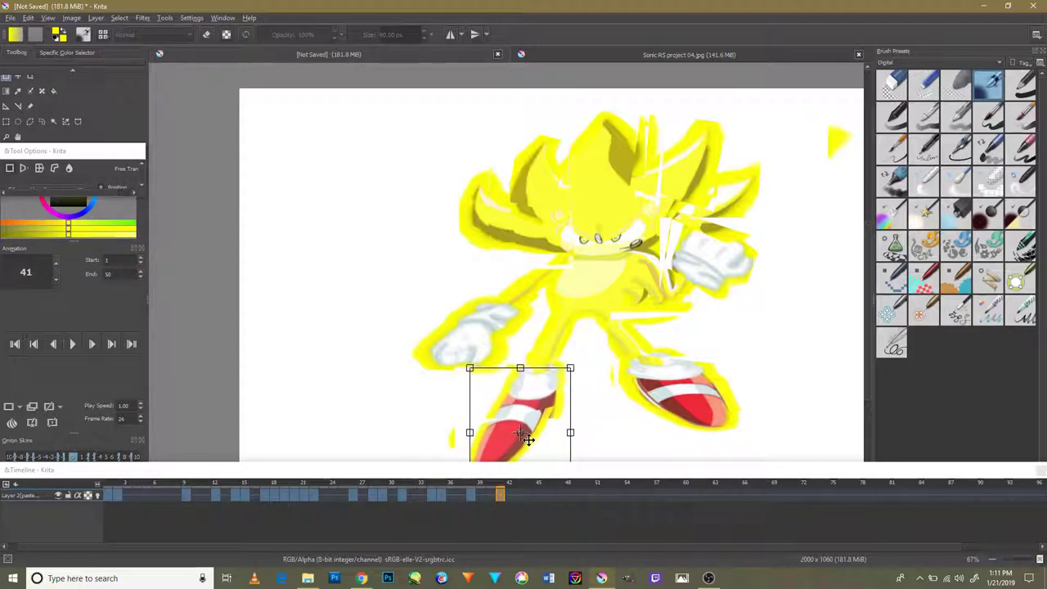
pyautogui.press('Return')
# Step: Add a keyframe at frame 46, then play from frame 1 at 0.50 speed
pyautogui.rightClick(548, 494)
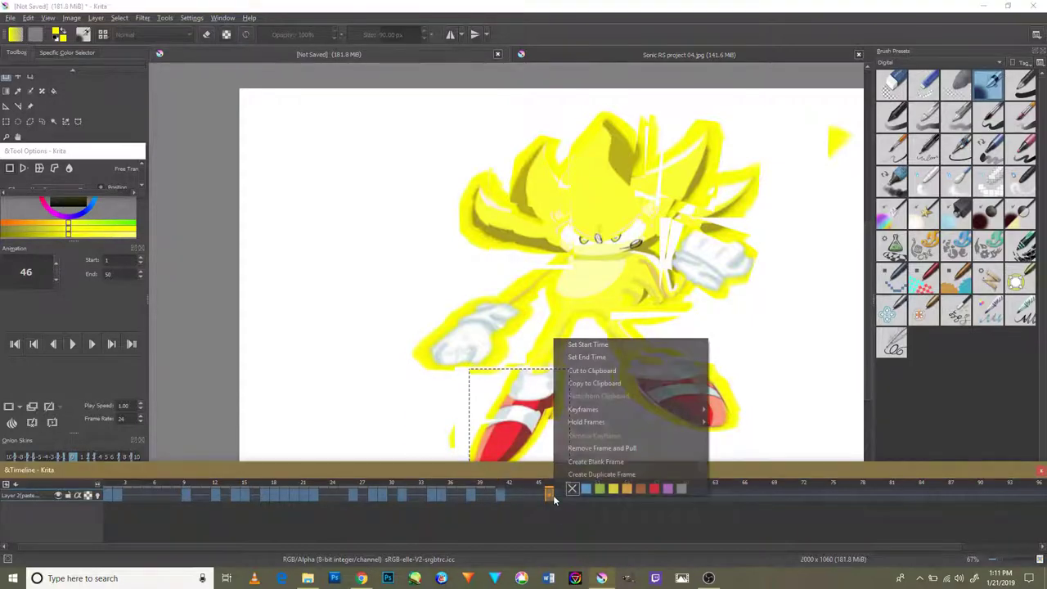
pyautogui.click(592, 478)
pyautogui.click(110, 495)
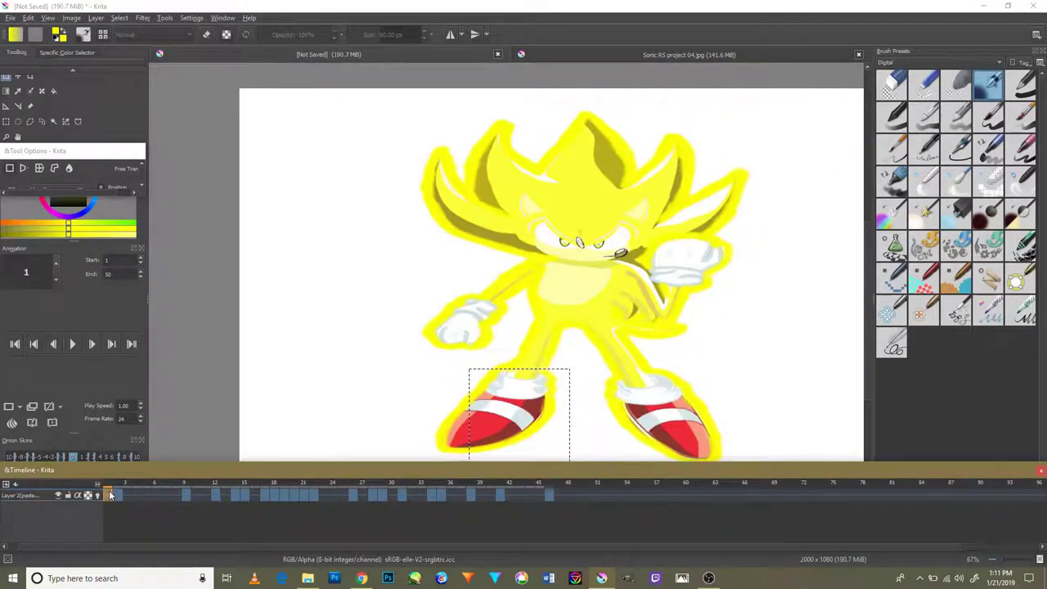
pyautogui.click(71, 345)
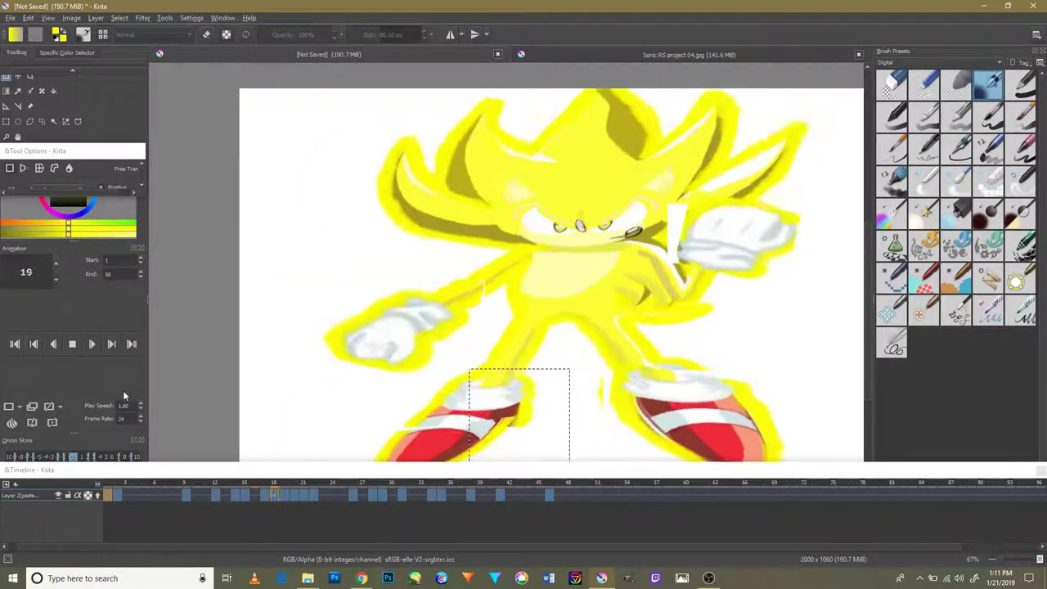
pyautogui.click(141, 413)
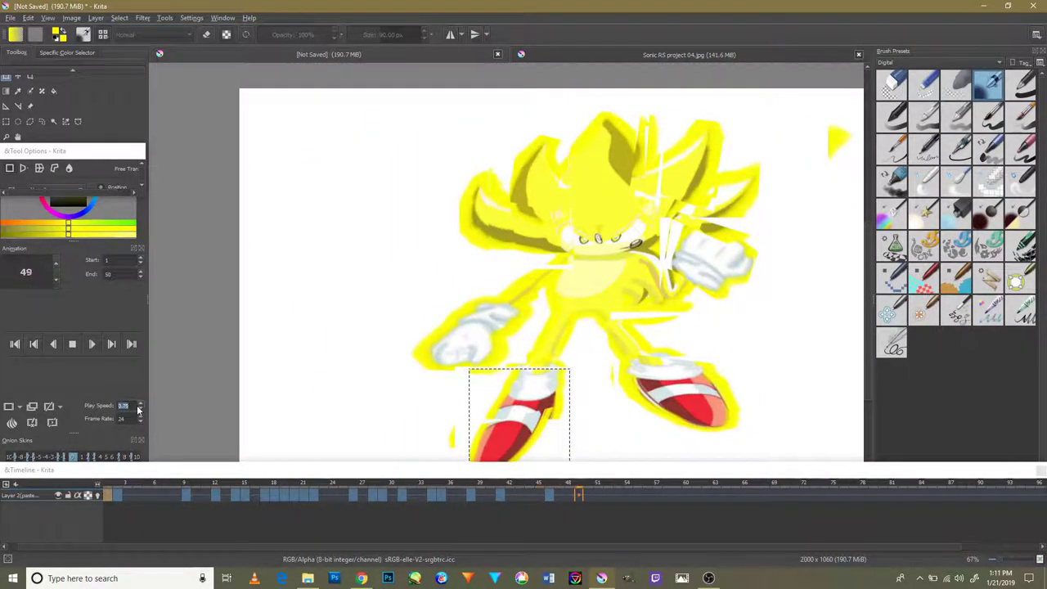
pyautogui.click(141, 406)
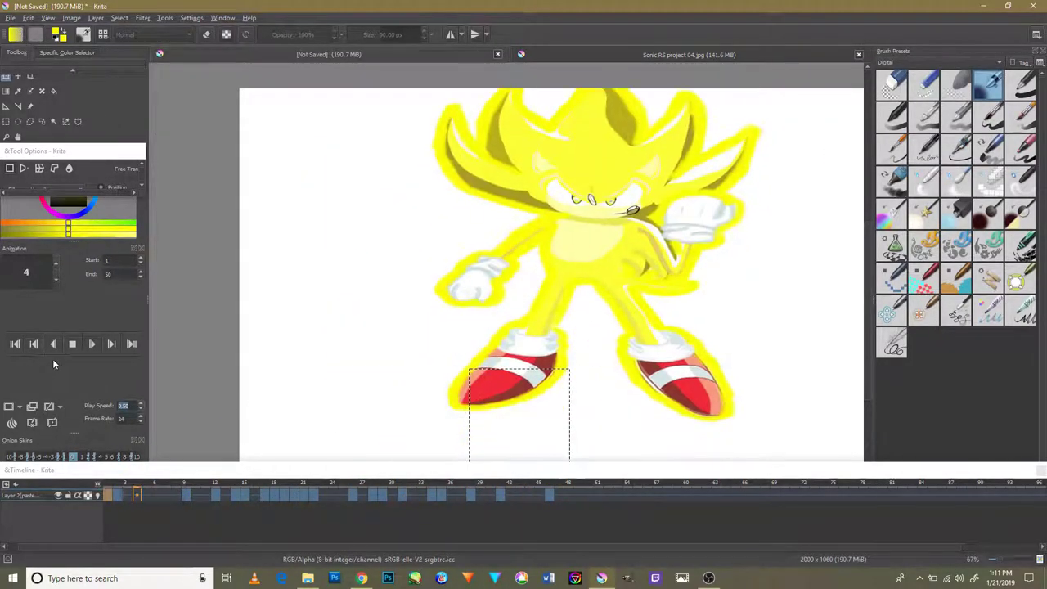
# Step: Stop playback, return to frame 46 and zoom out to see the whole canvas
pyautogui.click(73, 344)
pyautogui.click(549, 495)
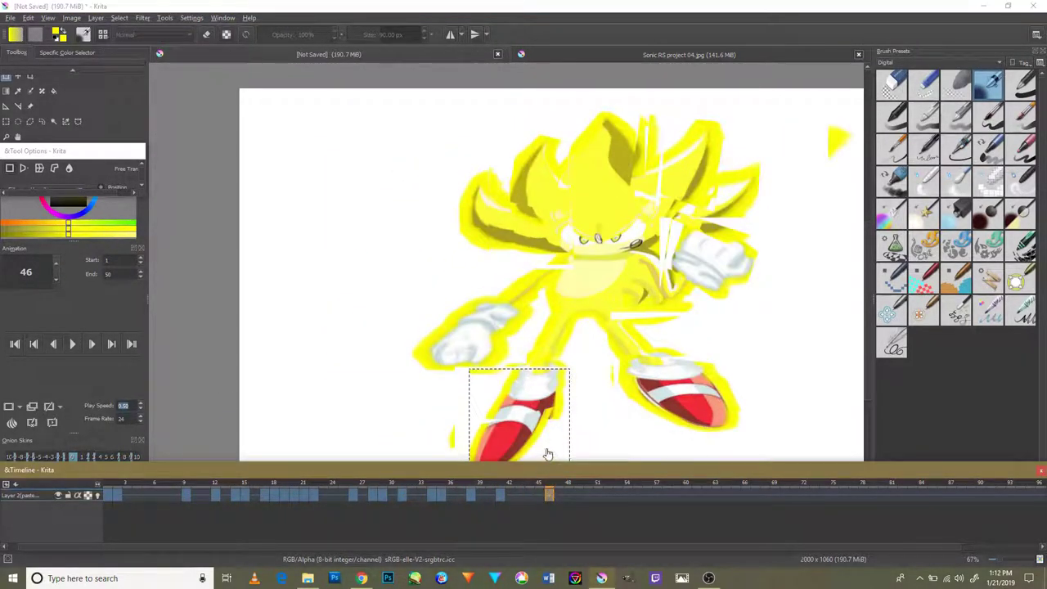
pyautogui.hotkey('ctrl', 't')
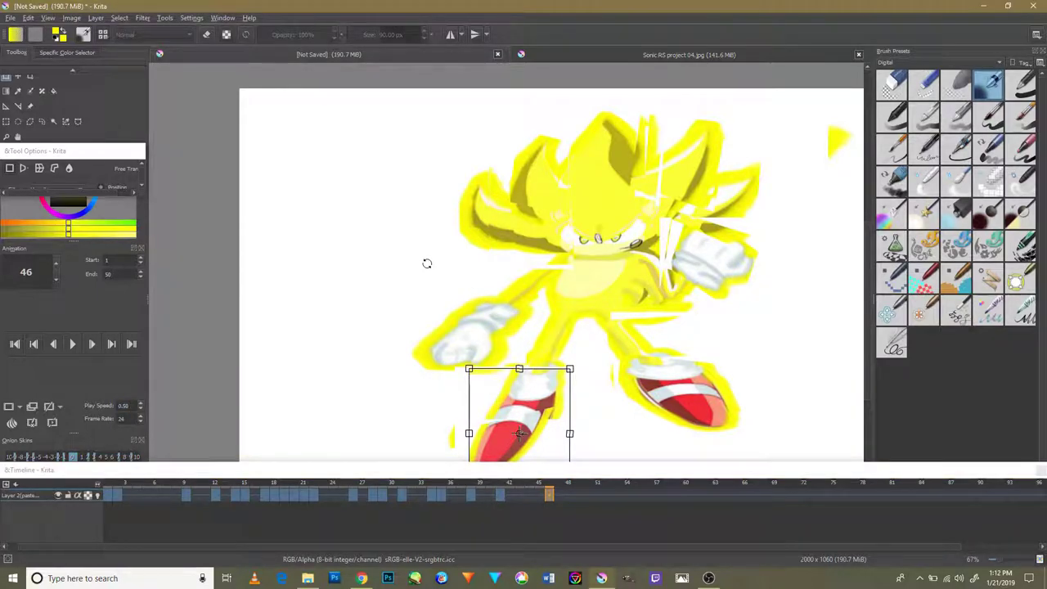
pyautogui.press('Return')
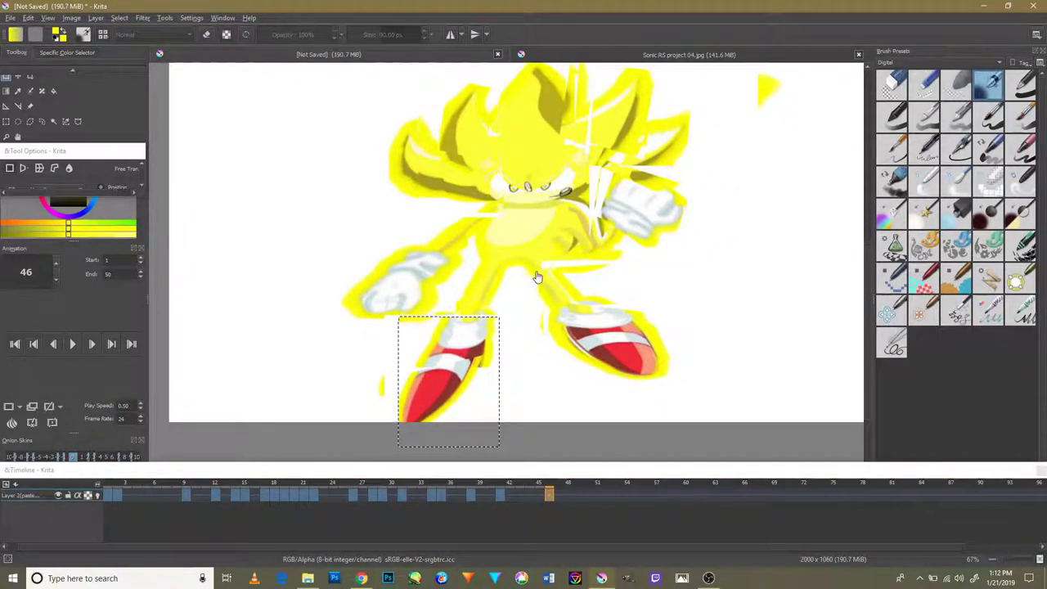
pyautogui.press('-')
pyautogui.press('-')
pyautogui.hotkey('ctrl', 't')
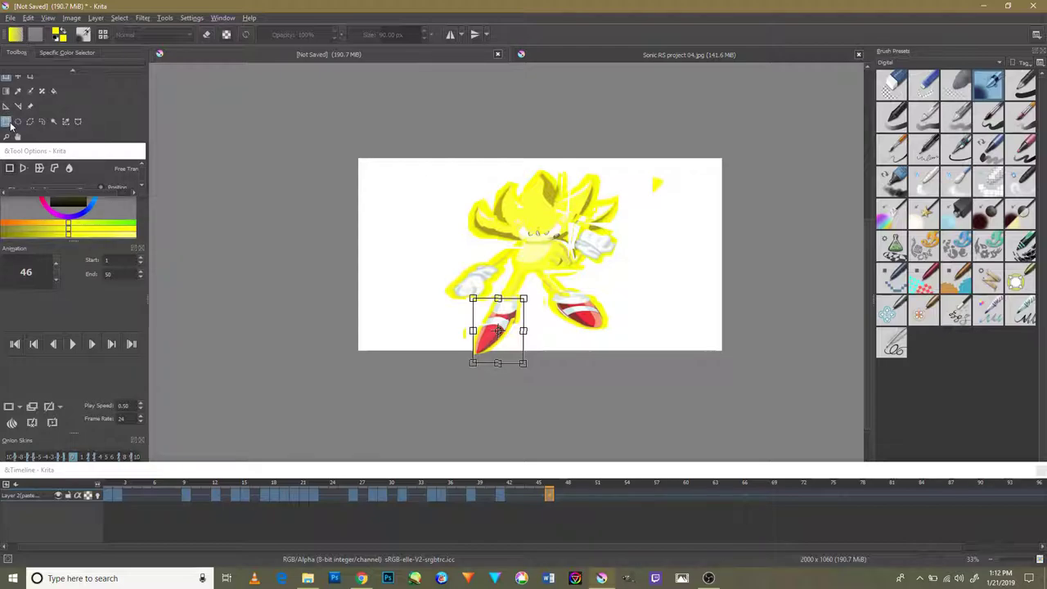
# Step: Shrink the whole Sonic figure and move it right on a new keyframe at frame 47
pyautogui.click(6, 122)
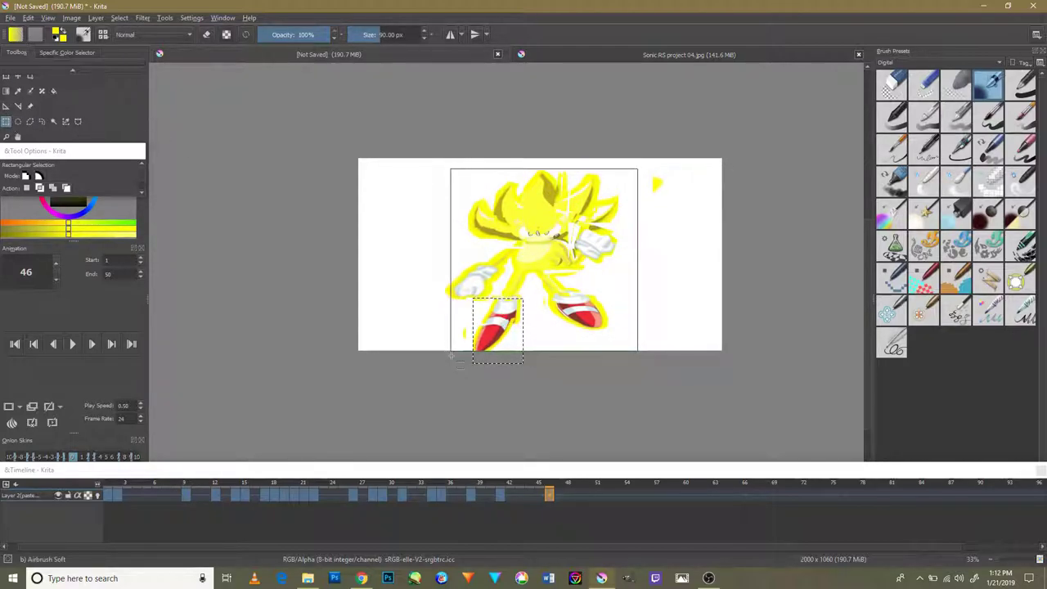
pyautogui.moveTo(636, 170); pyautogui.dragTo(450, 352)
pyautogui.click(6, 78)
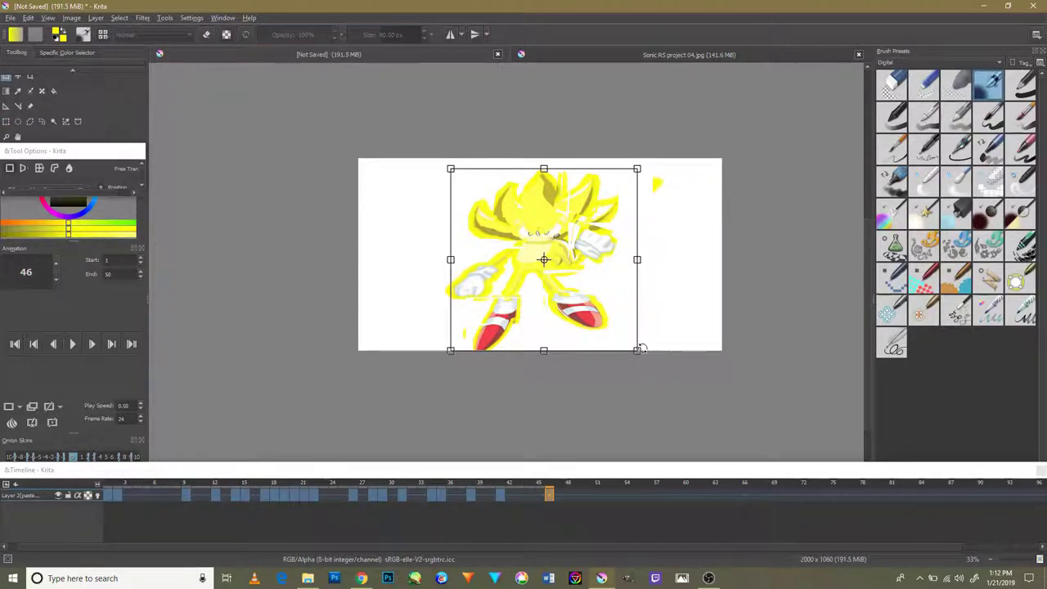
pyautogui.moveTo(641, 350)
pyautogui.mouseDown()
pyautogui.moveTo(610, 320)
pyautogui.moveTo(652, 307)
pyautogui.moveTo(629, 302)
pyautogui.mouseUp()
pyautogui.rightClick(548, 495)
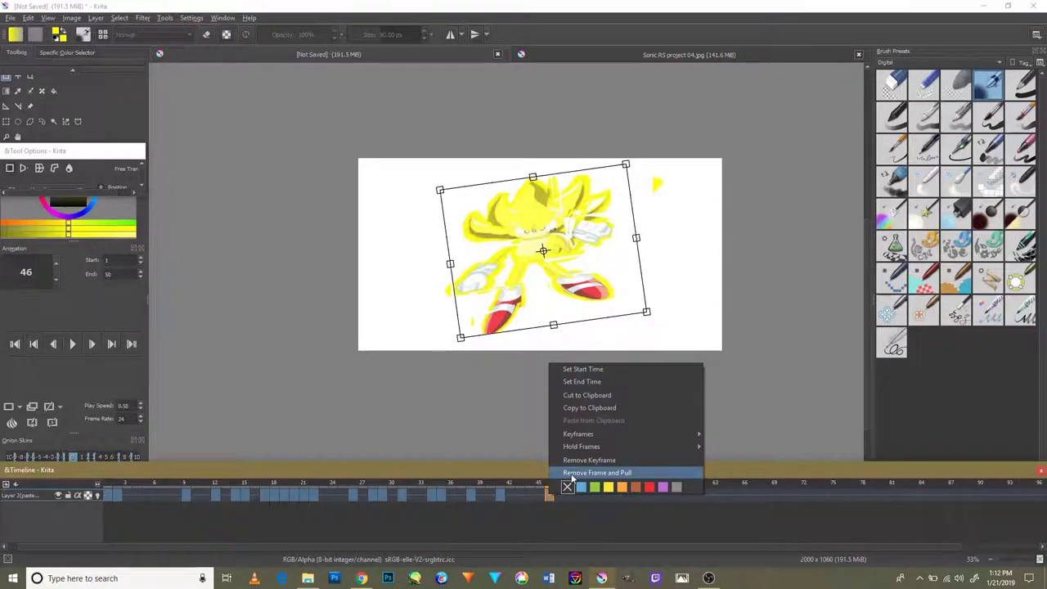
pyautogui.click(561, 494)
pyautogui.rightClick(562, 495)
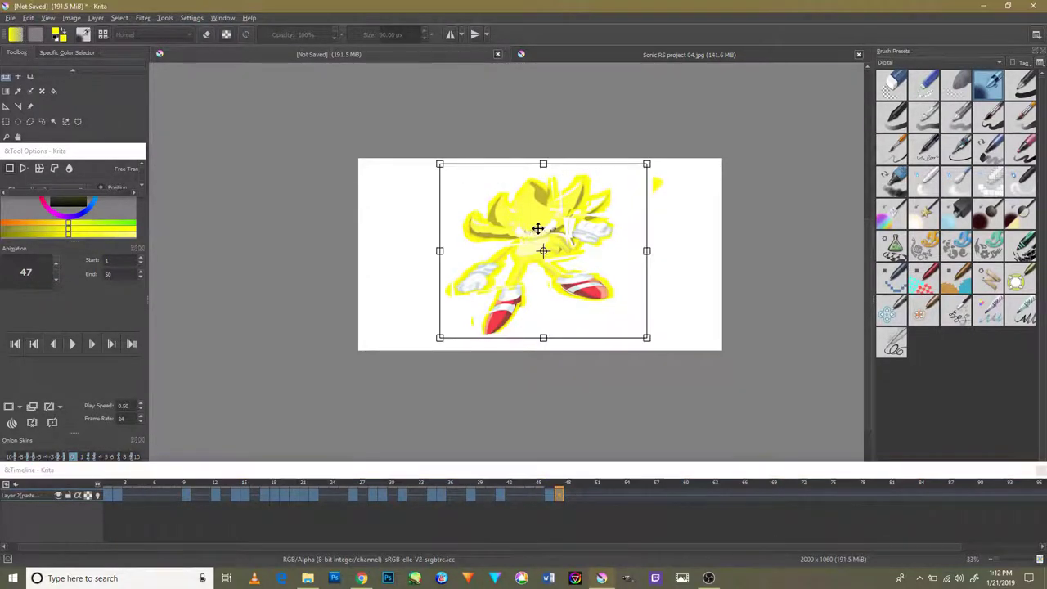
pyautogui.moveTo(631, 266); pyautogui.dragTo(695, 279)
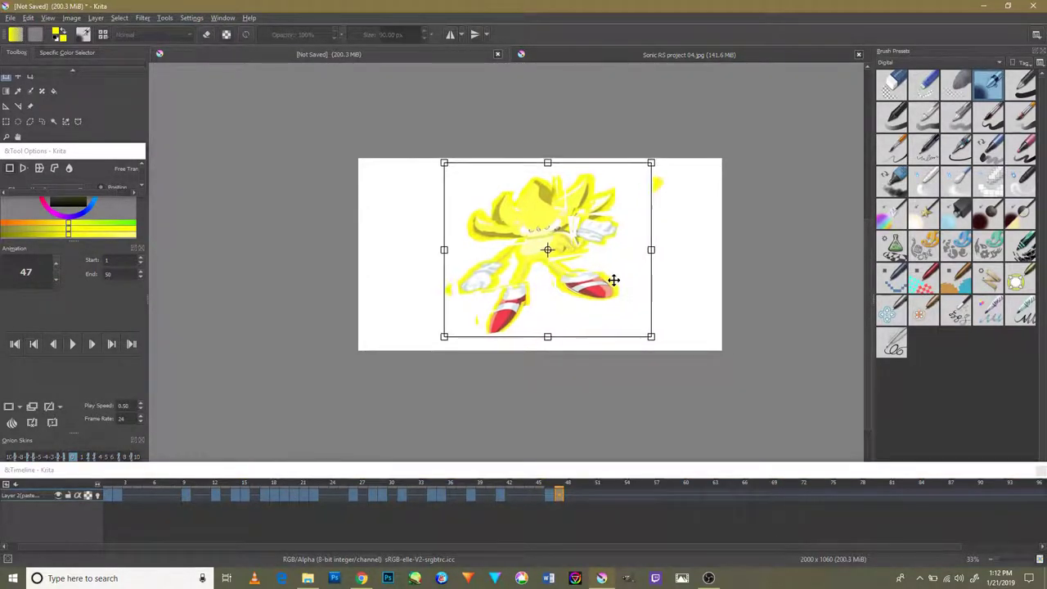
# Step: On duplicate keyframe 51 move Super Sonic left and tilt him, then duplicate at 53
pyautogui.rightClick(596, 494)
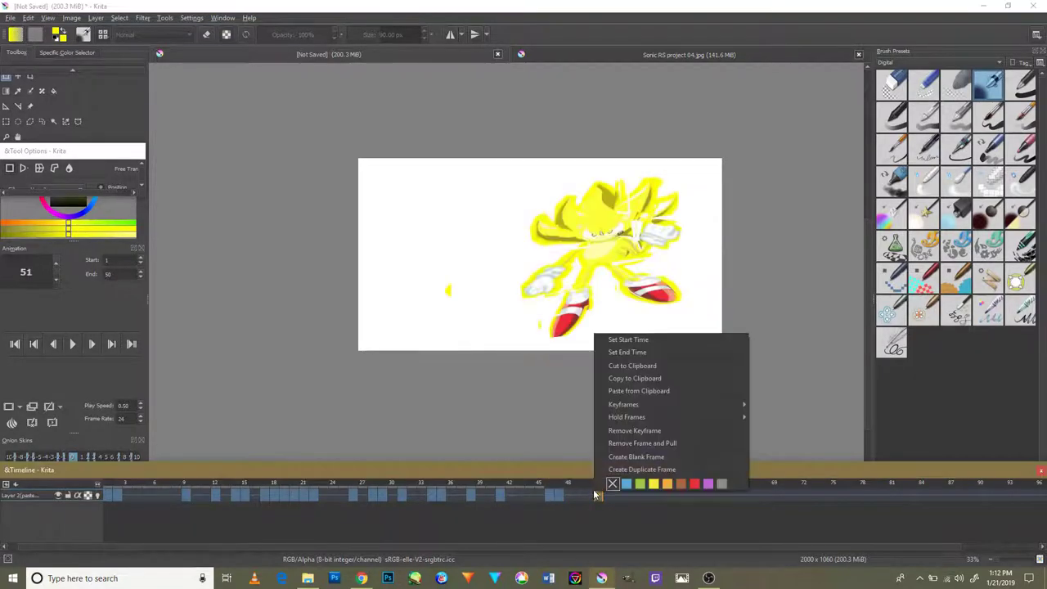
pyautogui.click(621, 467)
pyautogui.moveTo(624, 302); pyautogui.dragTo(473, 289)
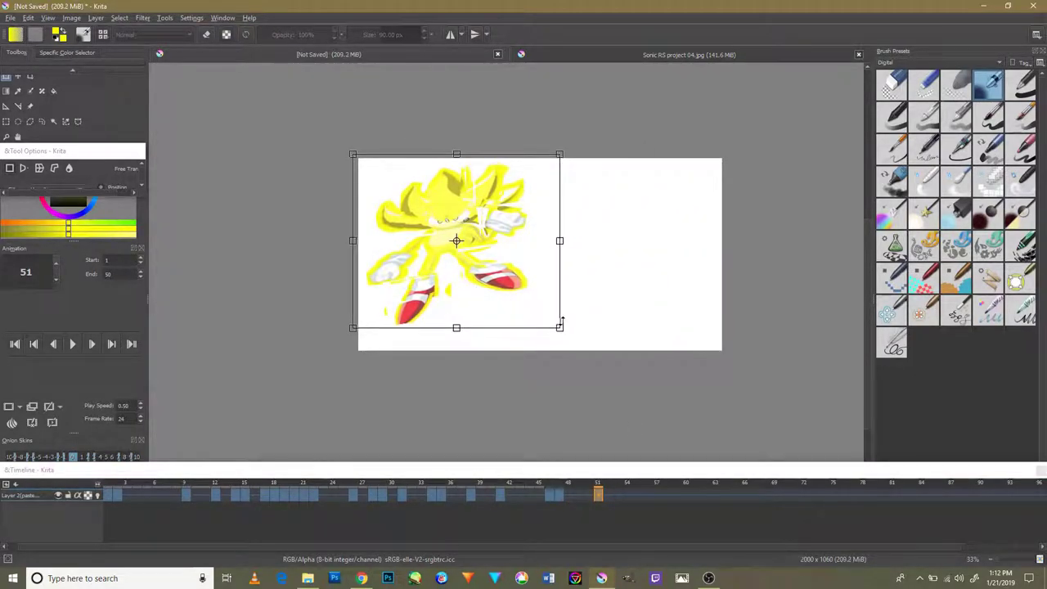
pyautogui.moveTo(583, 342)
pyautogui.mouseDown()
pyautogui.moveTo(664, 327)
pyautogui.moveTo(659, 302)
pyautogui.moveTo(715, 319)
pyautogui.moveTo(683, 356)
pyautogui.moveTo(660, 328)
pyautogui.mouseUp()
pyautogui.rightClick(617, 494)
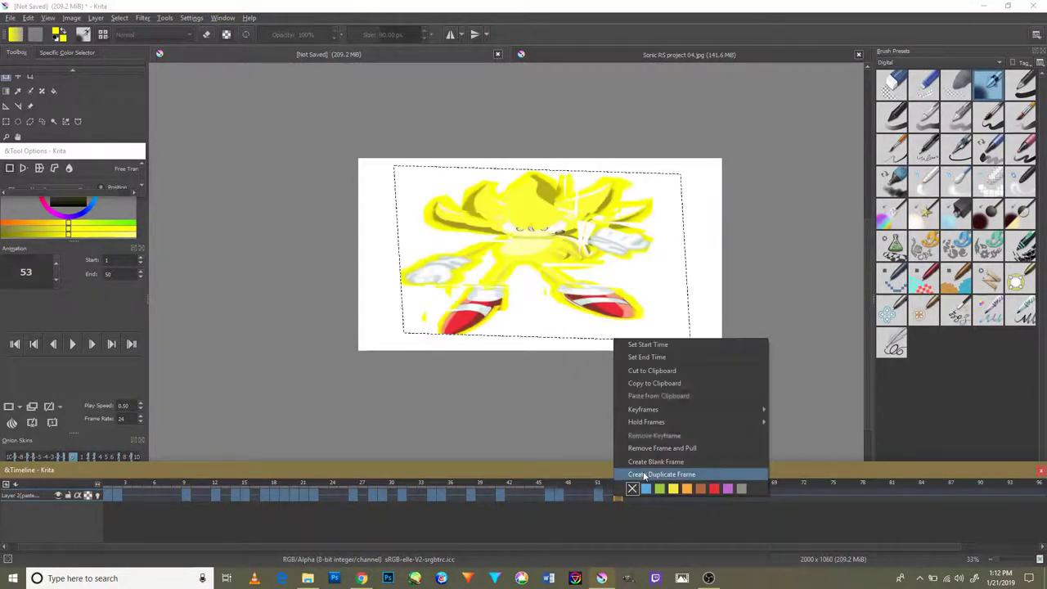
pyautogui.click(646, 475)
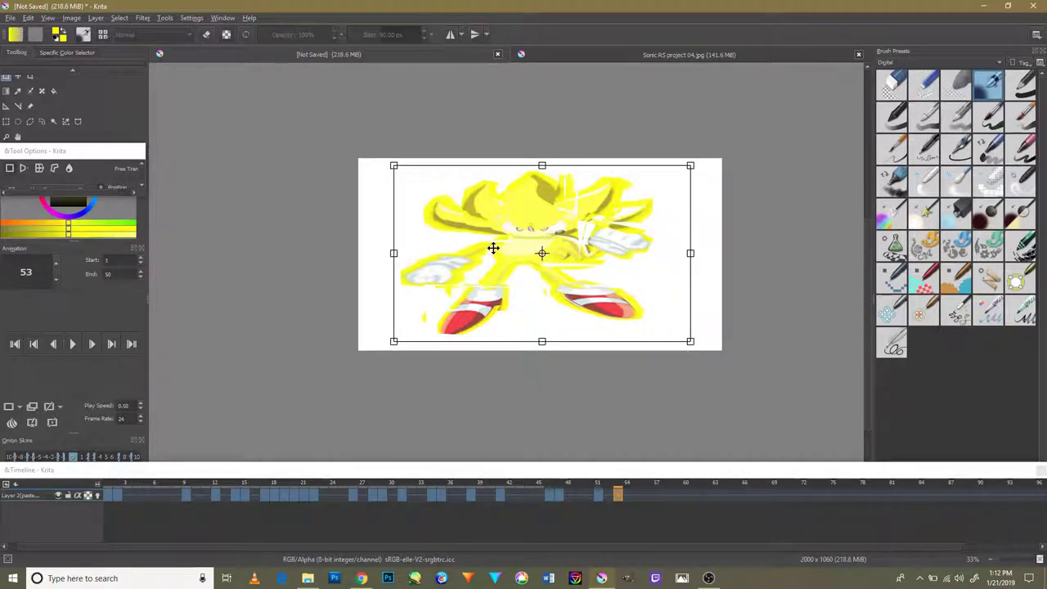
pyautogui.click(6, 90)
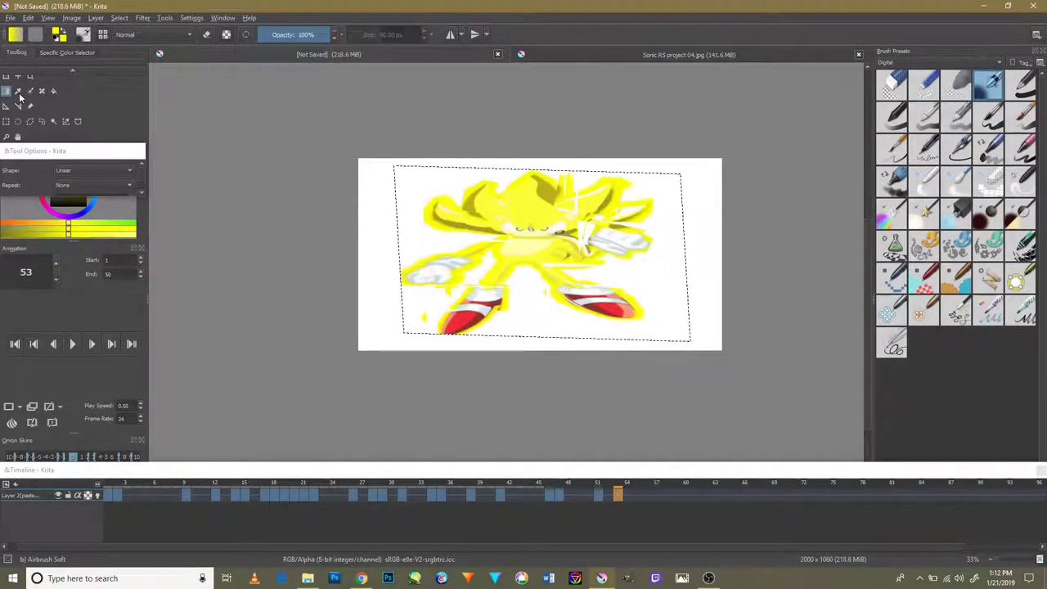
# Step: Duplicate at frame 58, wash Super Sonic in a yellow gradient, then duplicate at frame 64
pyautogui.rightClick(671, 494)
pyautogui.click(679, 476)
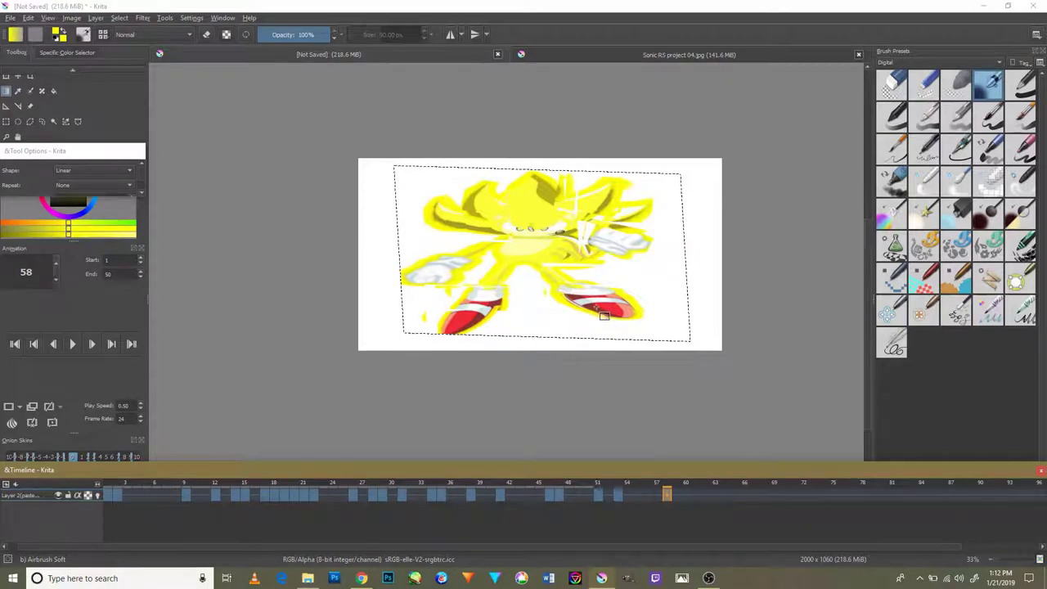
pyautogui.moveTo(655, 278); pyautogui.dragTo(630, 266)
pyautogui.hotkey('ctrl', 'z')
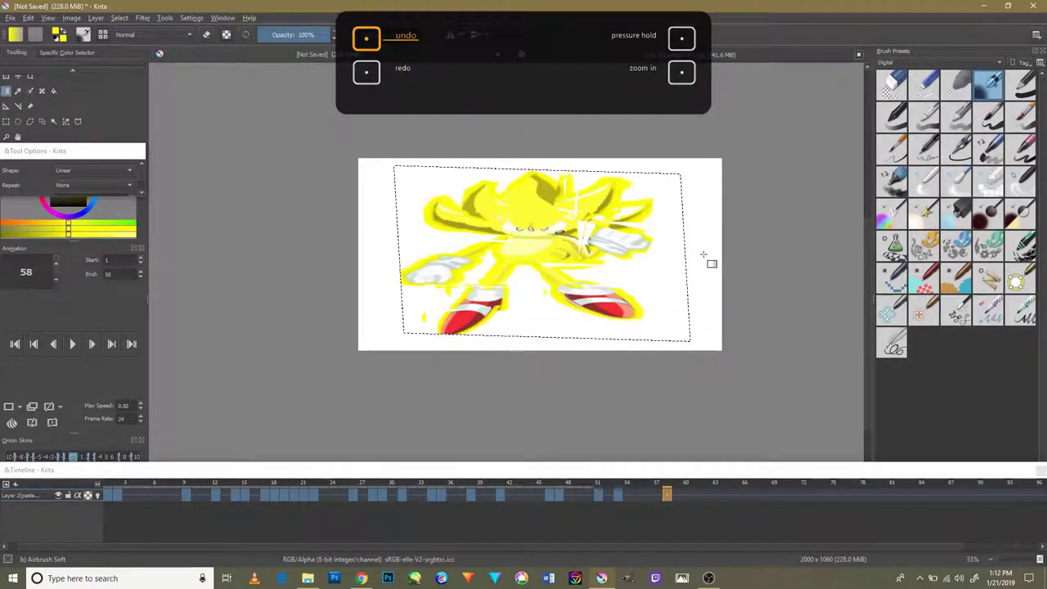
pyautogui.moveTo(381, 297); pyautogui.dragTo(360, 287)
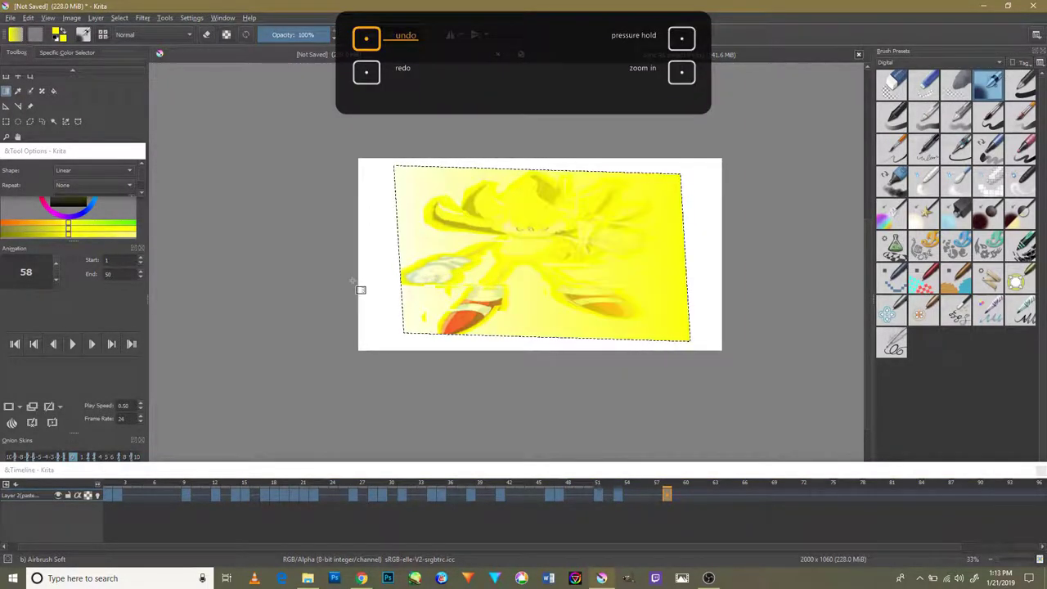
pyautogui.rightClick(724, 492)
pyautogui.click(742, 489)
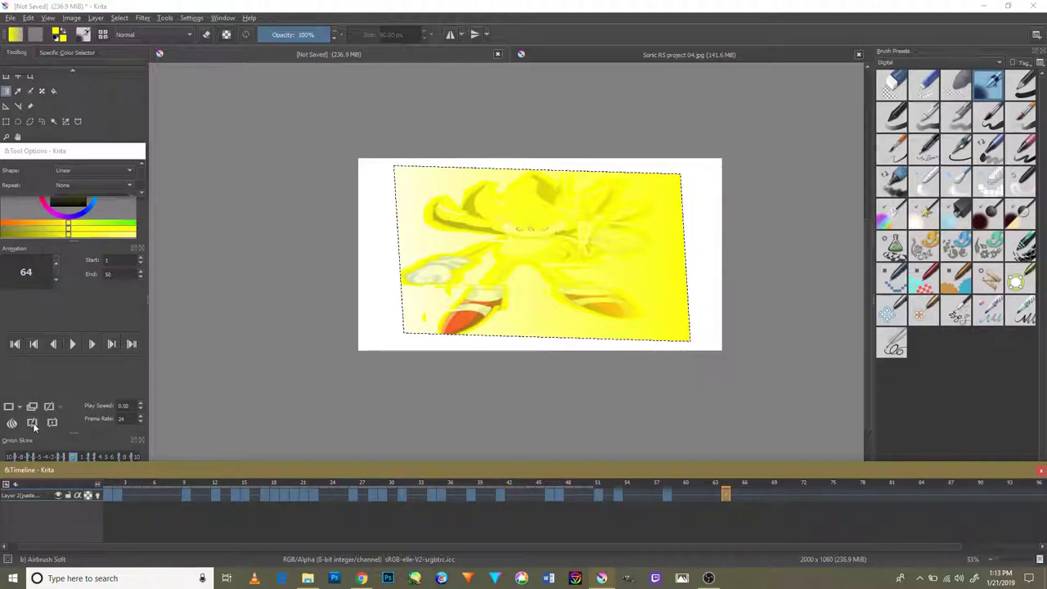
# Step: Set the animation's end frame to 64 and play a preview of it
pyautogui.click(12, 425)
pyautogui.write('6')
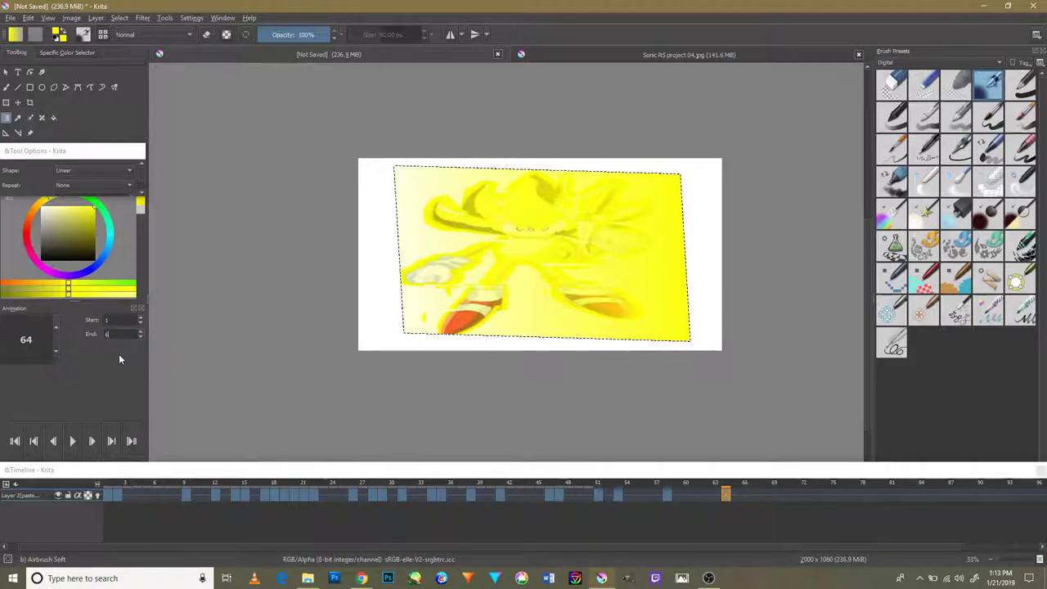
pyautogui.write('4')
pyautogui.click(72, 441)
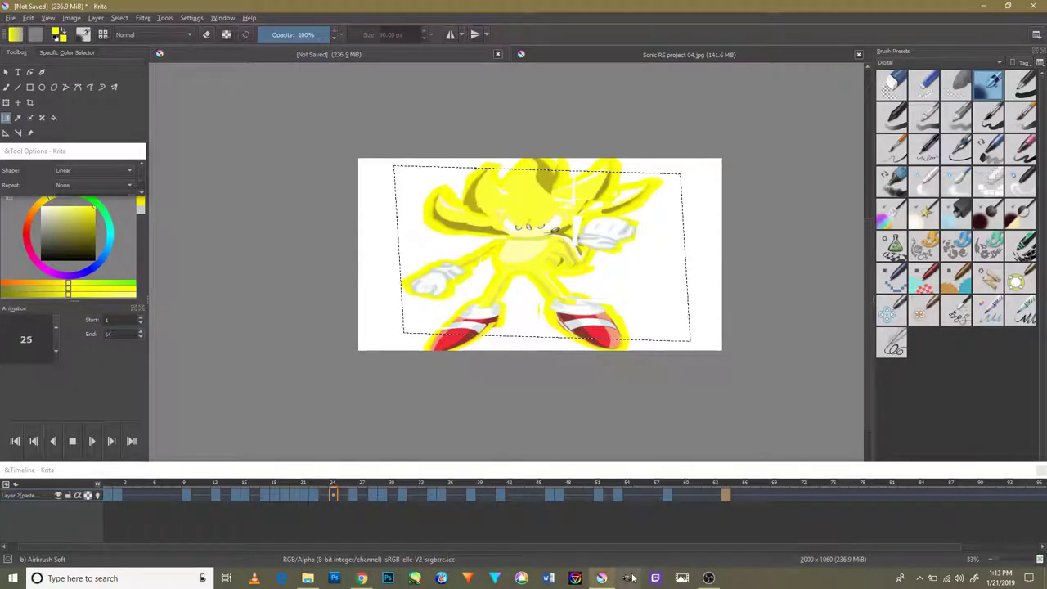
pyautogui.click(710, 578)
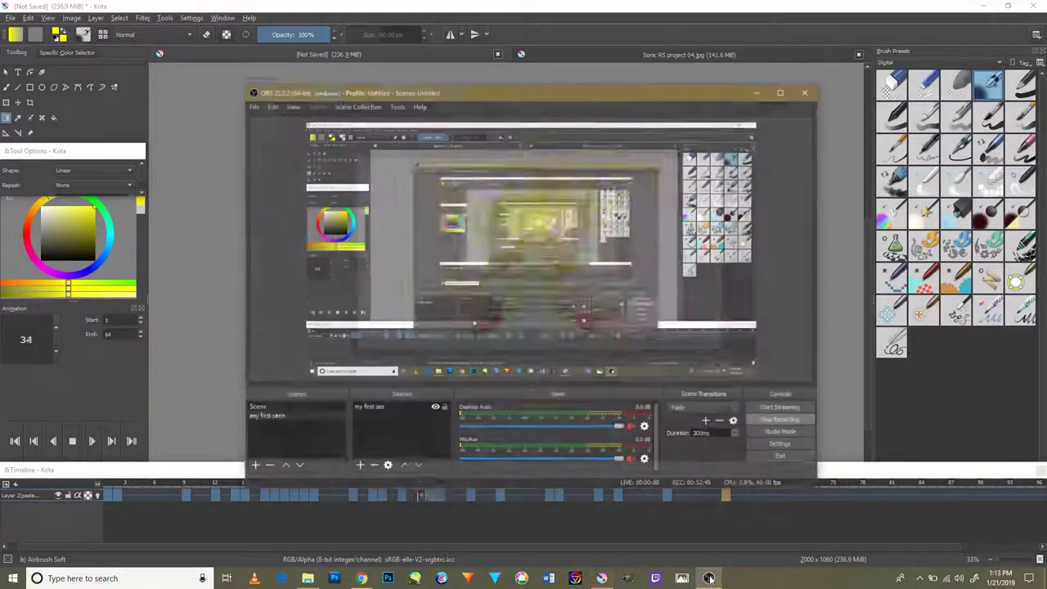
pyautogui.click(710, 579)
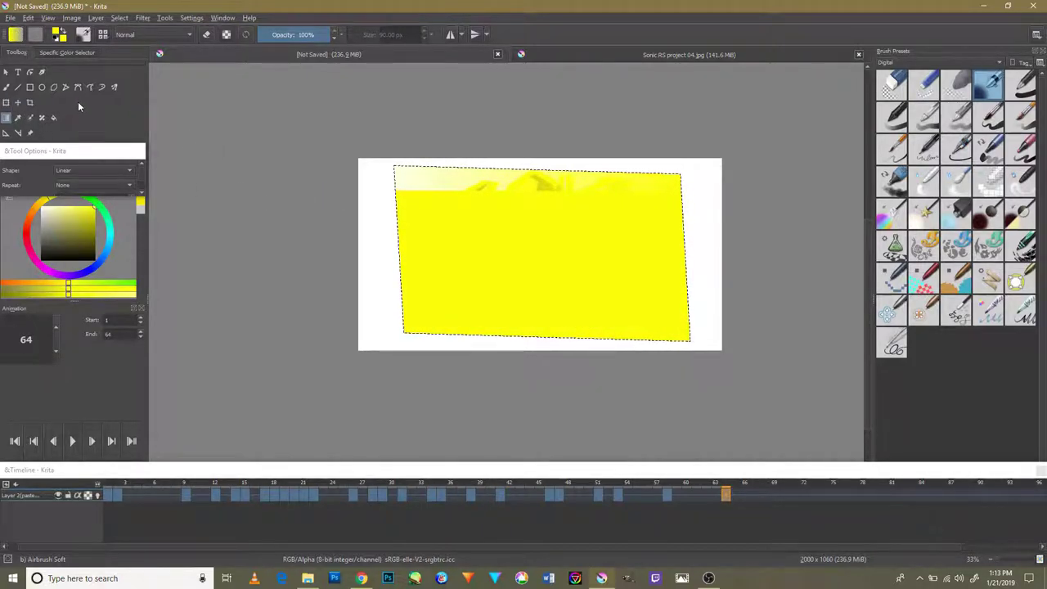
# Step: Switch the gradient shape to Square and undo the solid yellow fill on frame 64
pyautogui.click(147, 193)
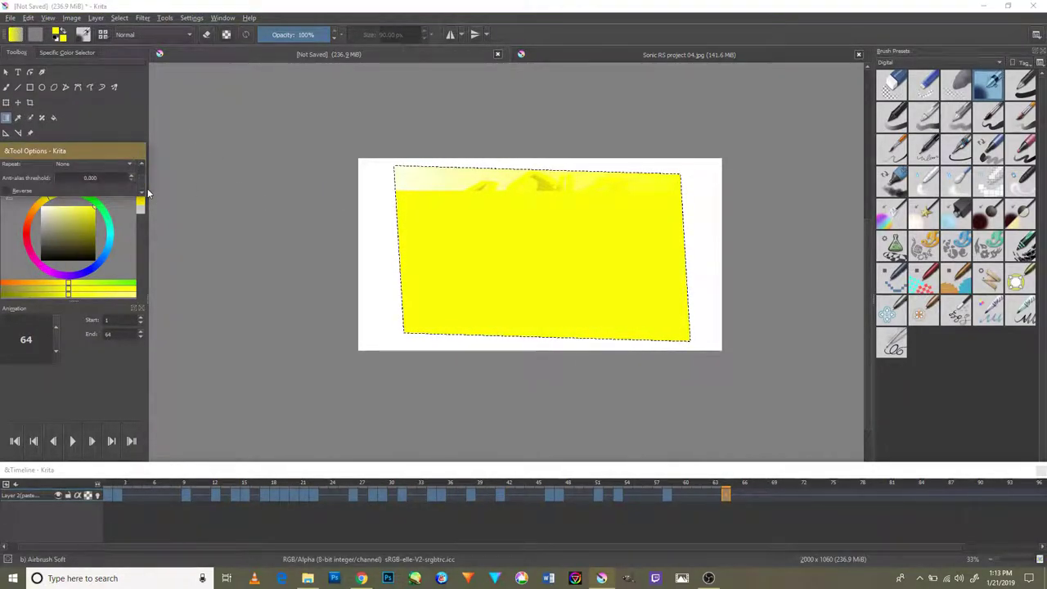
pyautogui.click(140, 166)
pyautogui.click(211, 208)
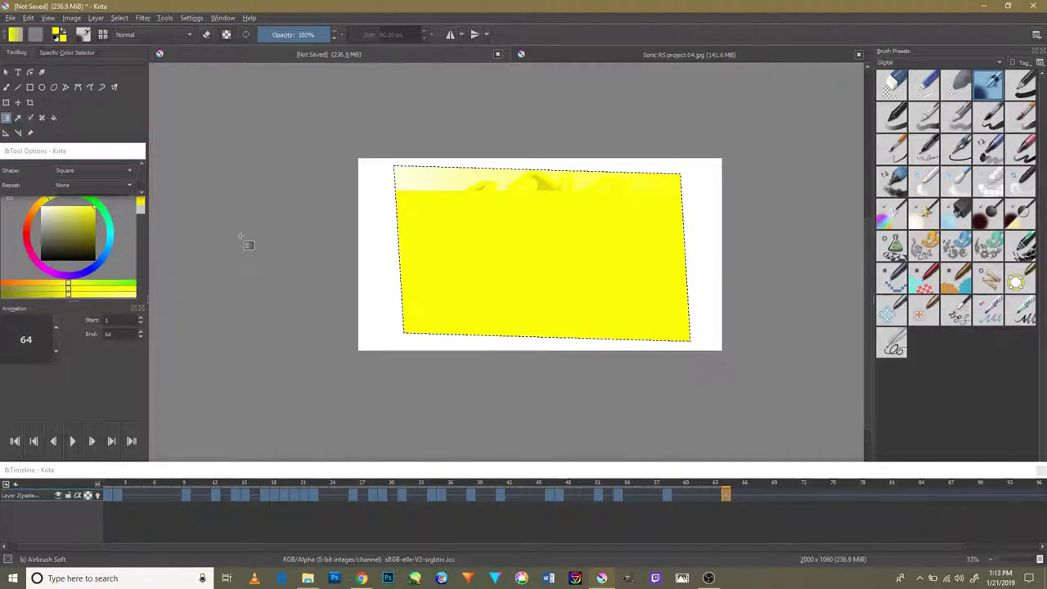
pyautogui.hotkey('ctrl', 'z')
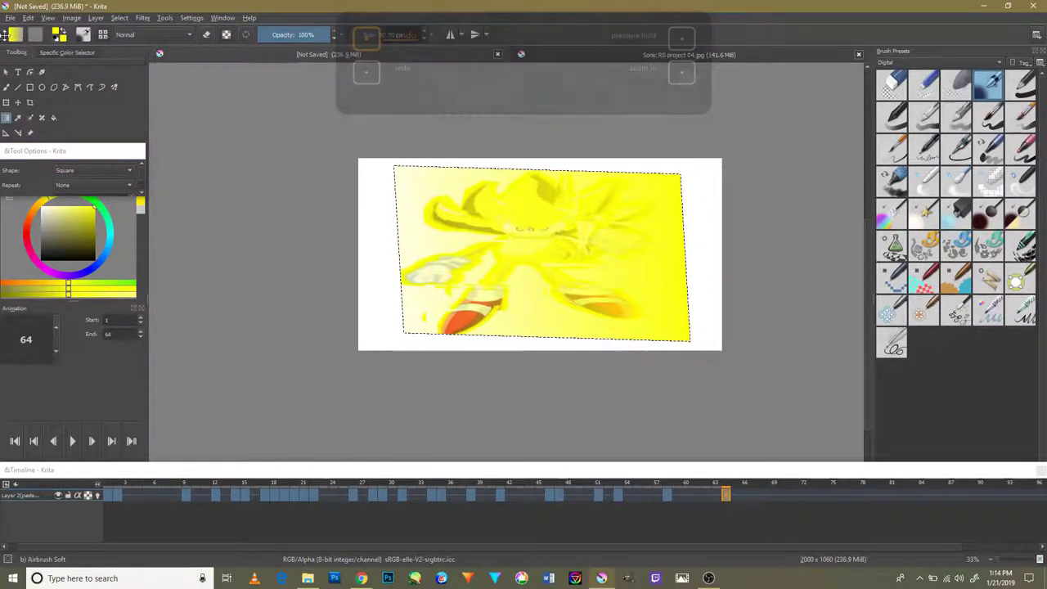
pyautogui.click(10, 17)
pyautogui.click(364, 288)
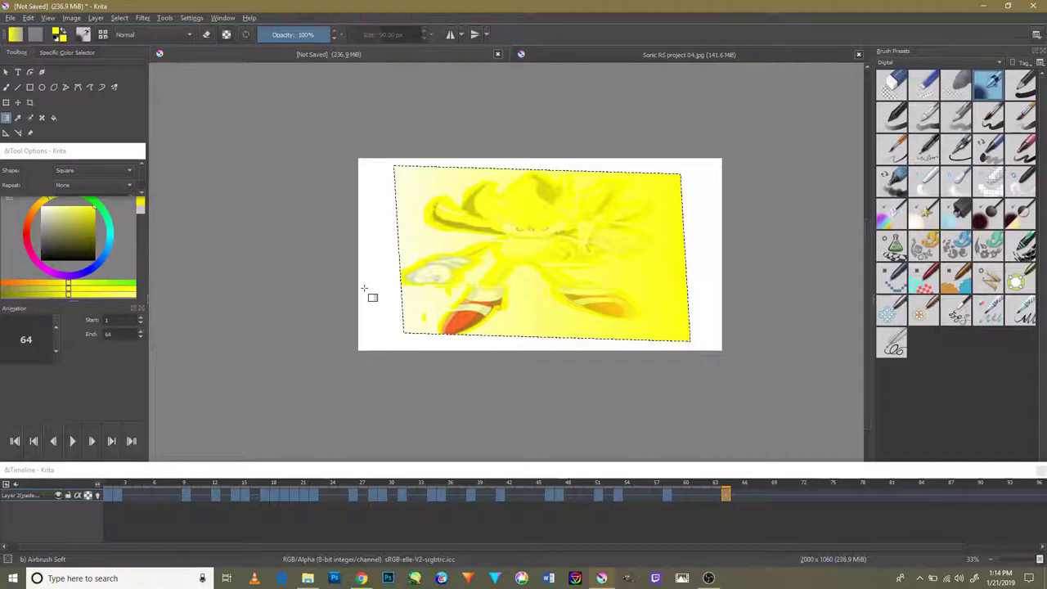
# Step: Play the animation from the first frame, stop it back on frame 1, and open the File menu
pyautogui.click(112, 494)
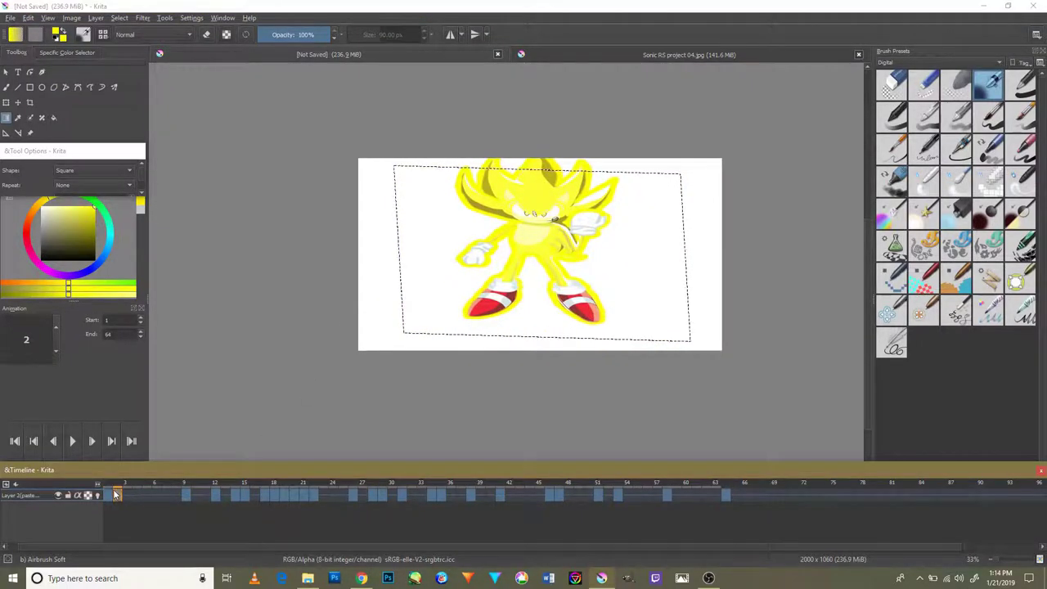
pyautogui.click(70, 445)
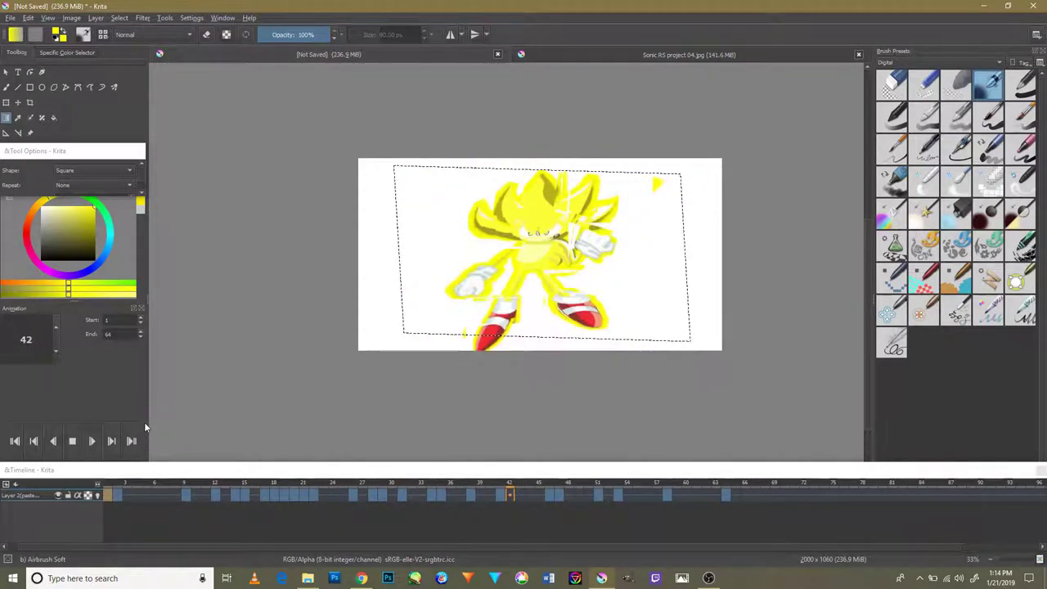
pyautogui.click(72, 441)
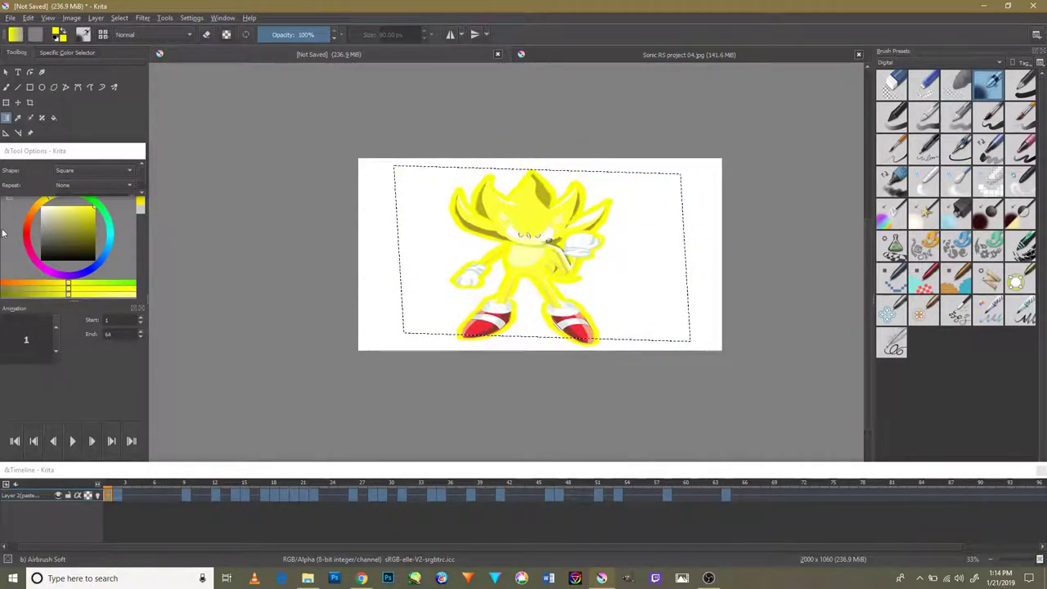
pyautogui.click(10, 18)
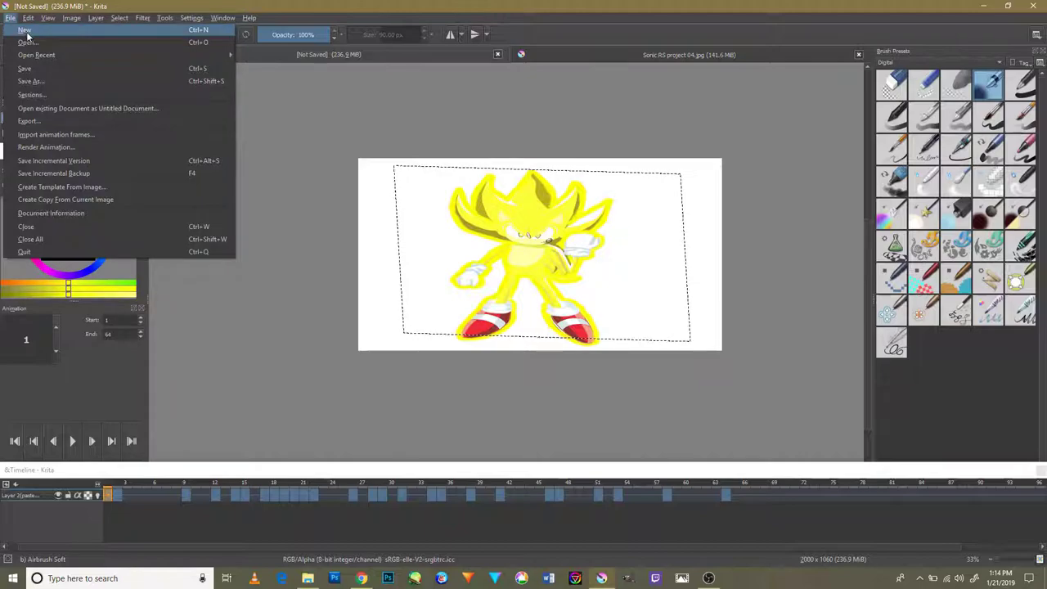
# Step: Render the animation to an MPEG-4 video file named 'suc'
pyautogui.click(72, 148)
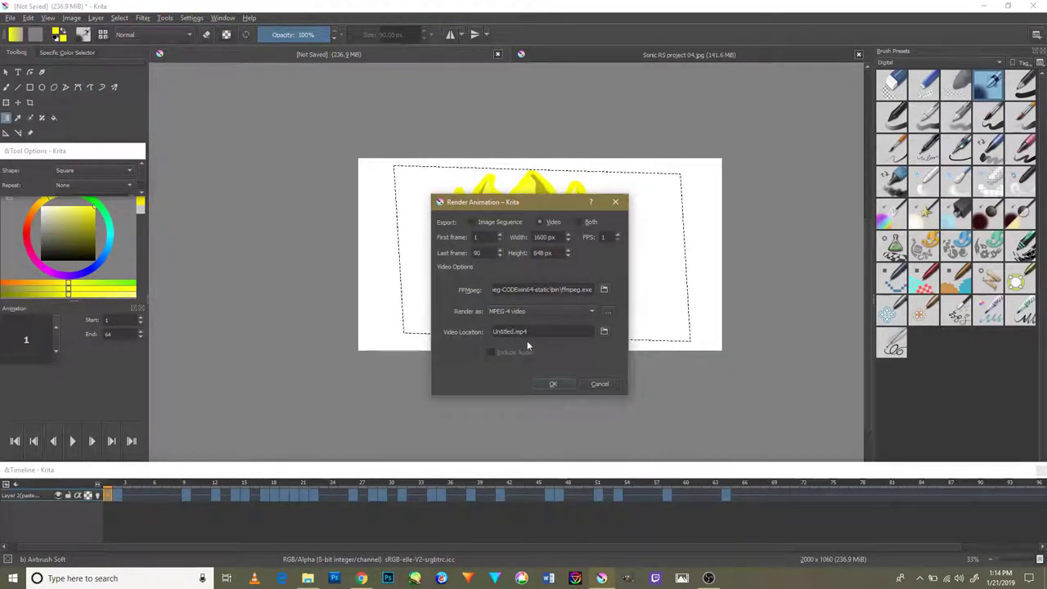
pyautogui.click(605, 332)
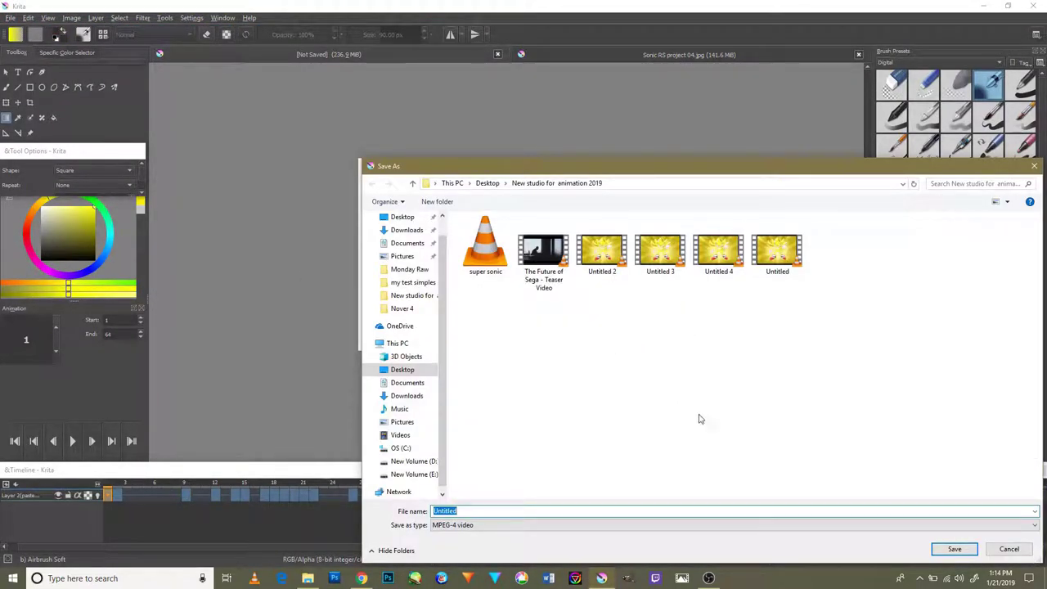
pyautogui.write('s')
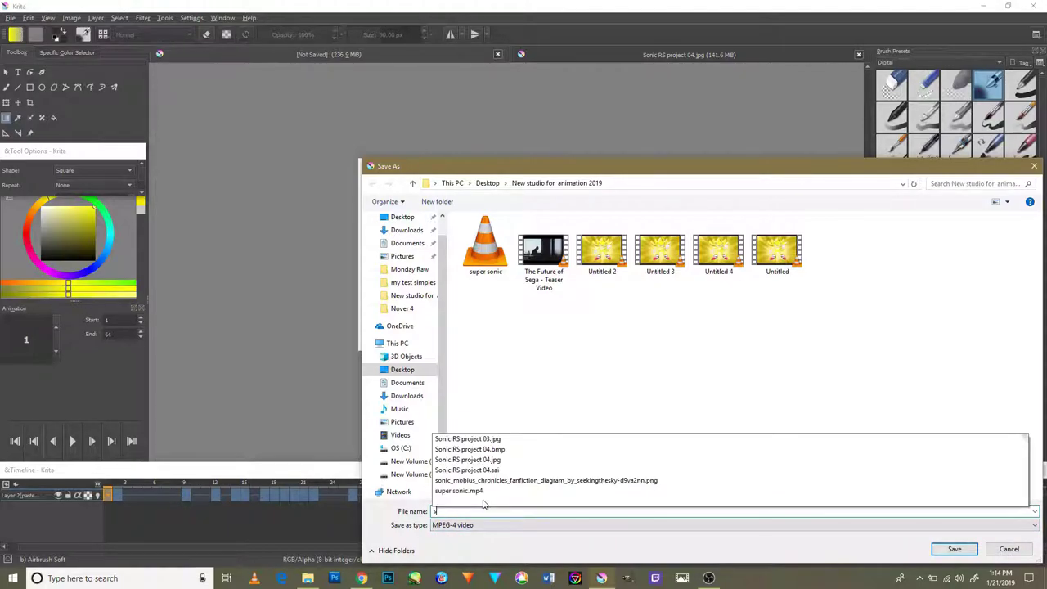
pyautogui.write('uper')
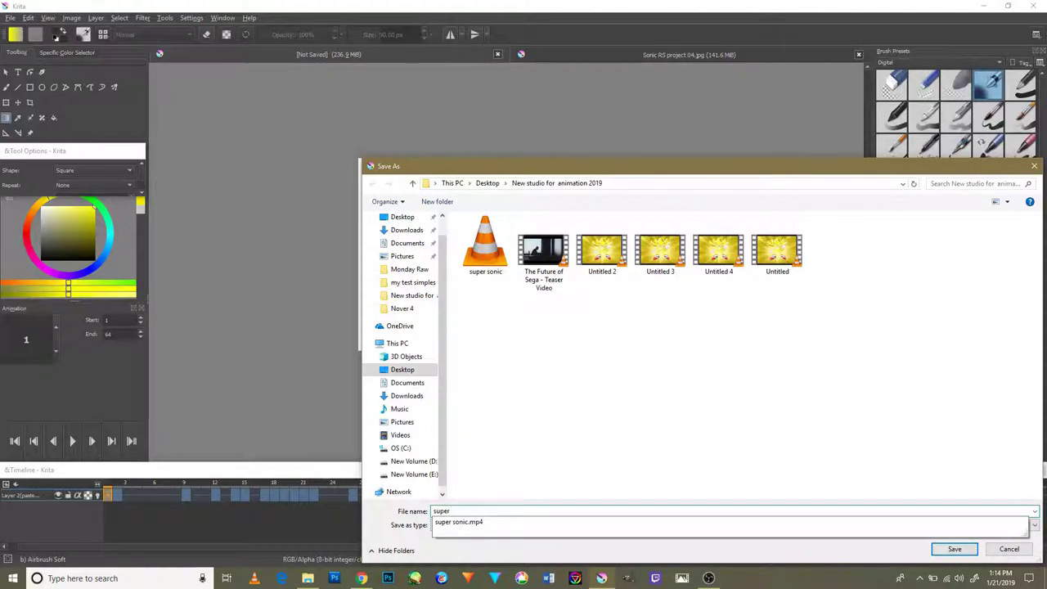
pyautogui.write(' sonic v1')
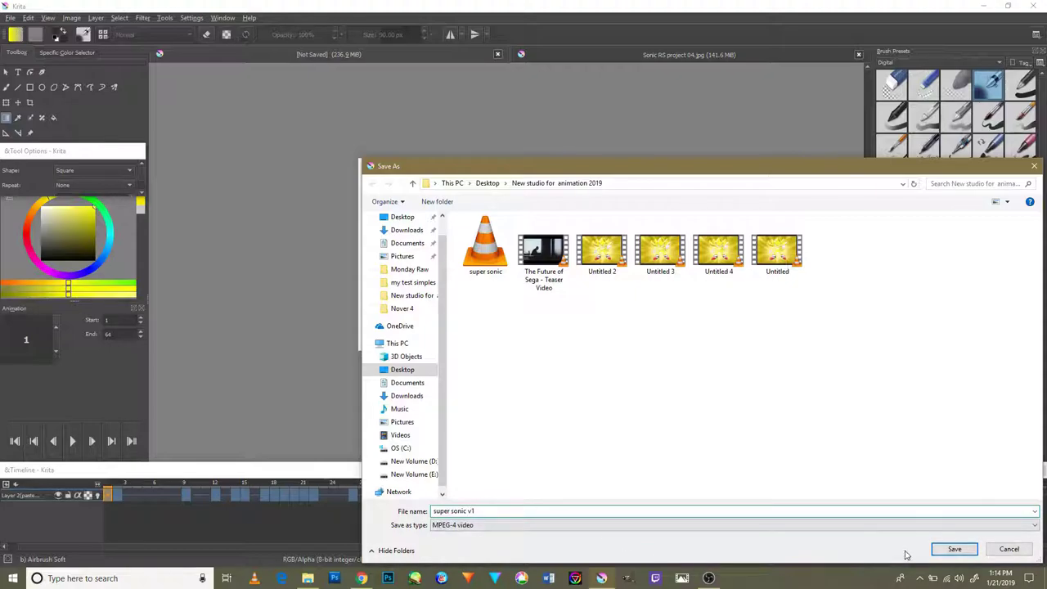
pyautogui.click(941, 548)
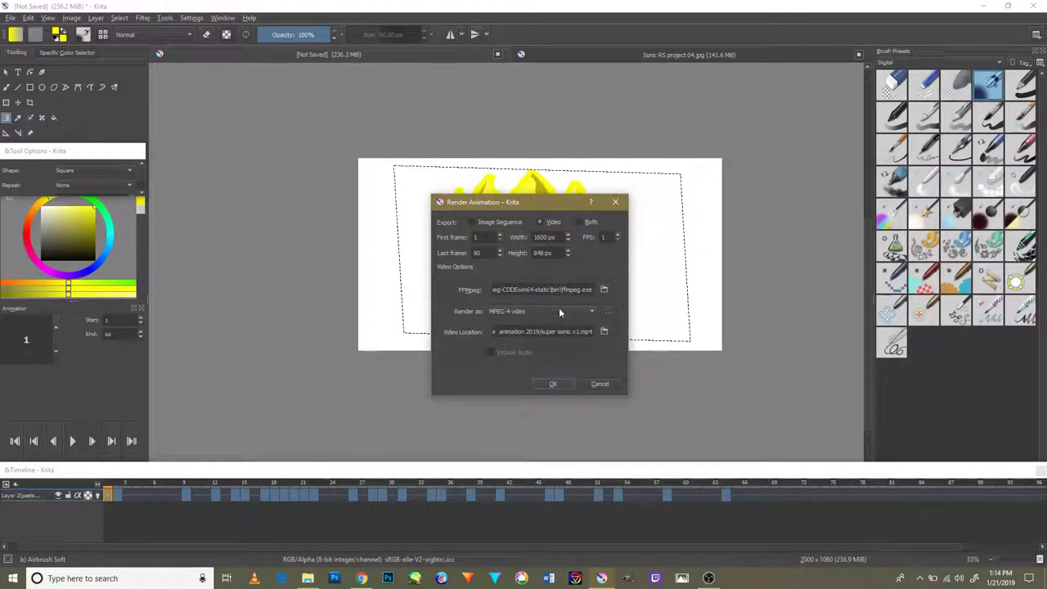
pyautogui.click(594, 311)
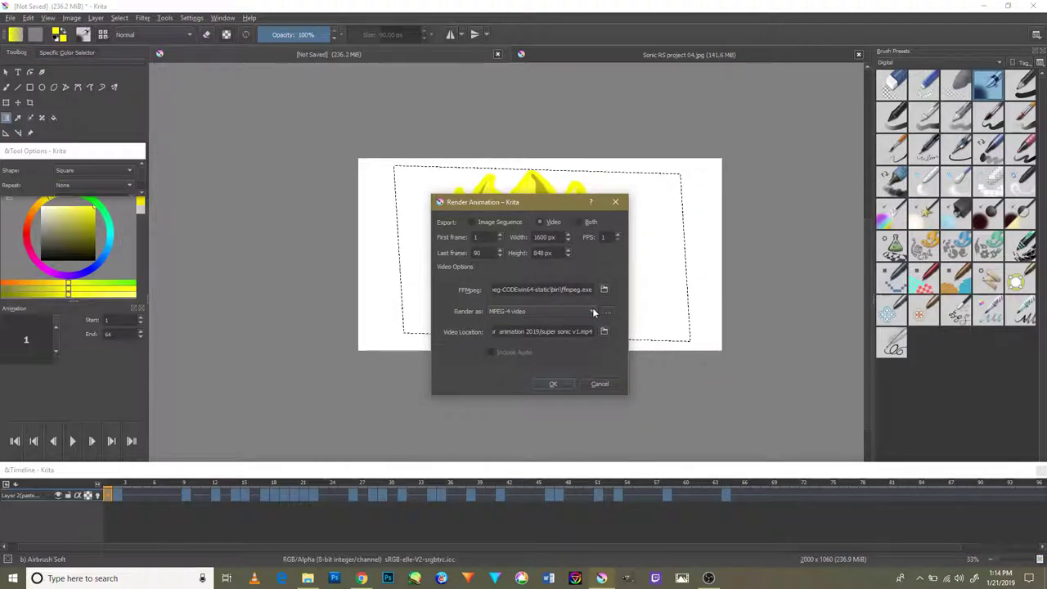
pyautogui.click(589, 311)
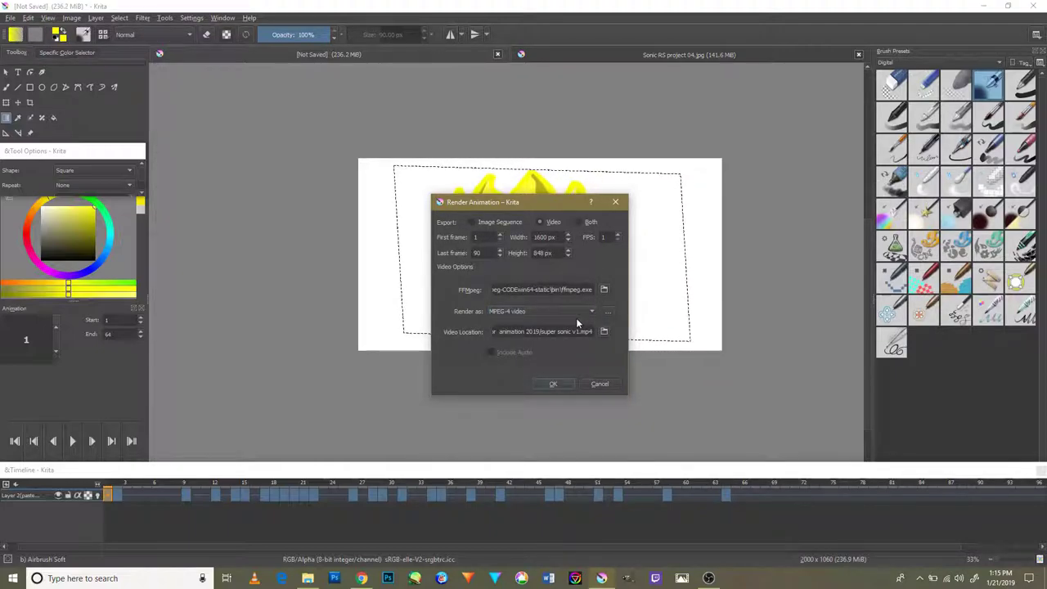
pyautogui.click(605, 313)
pyautogui.click(528, 366)
pyautogui.click(560, 384)
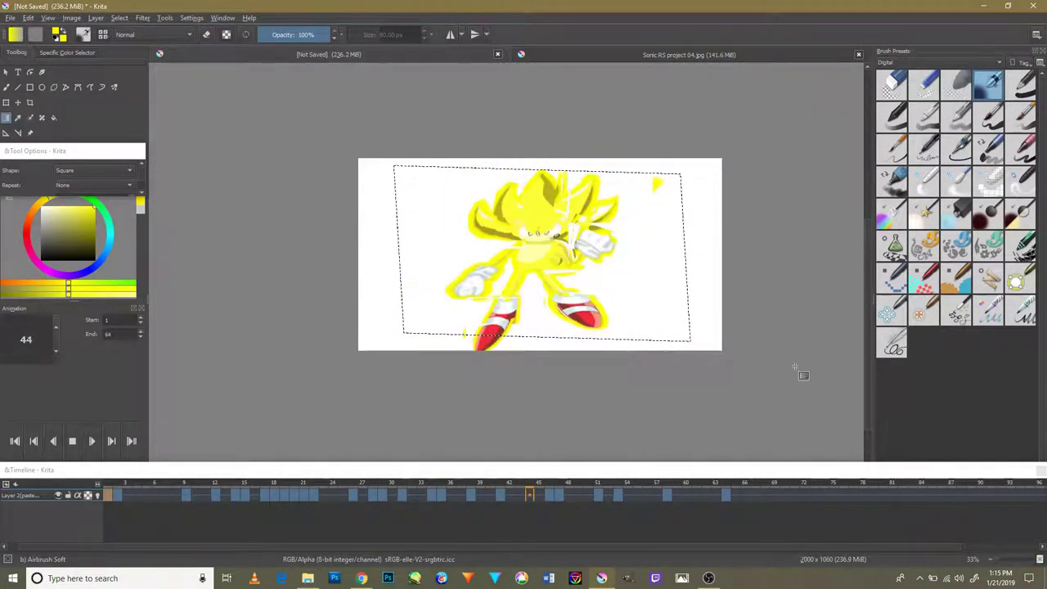
# Step: Minimize the screen recorder and browser, and restore Krita showing Sonic RS project 76.psd
pyautogui.click(708, 577)
pyautogui.click(709, 577)
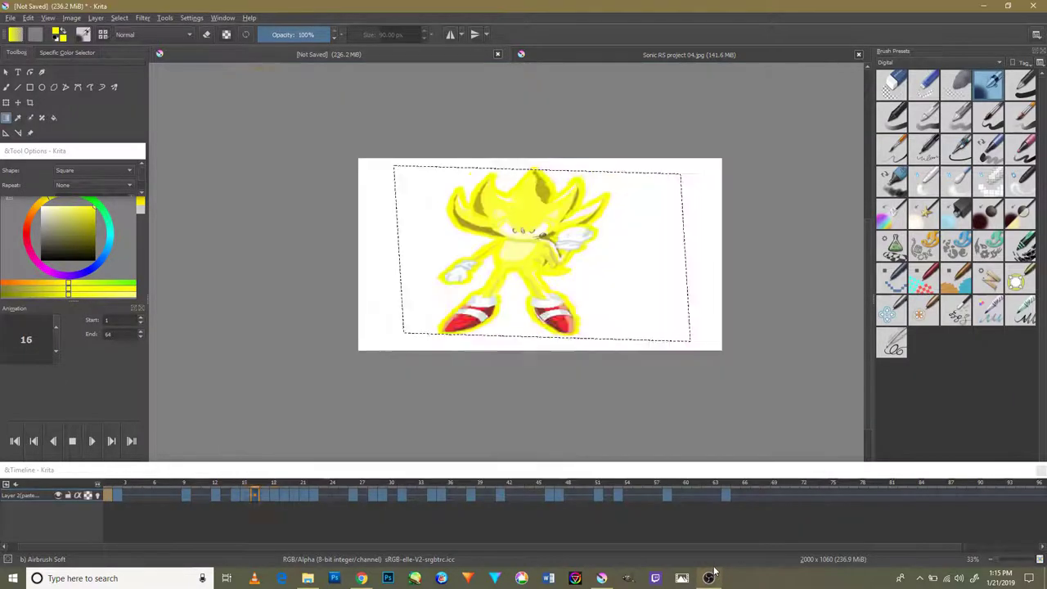
pyautogui.click(363, 578)
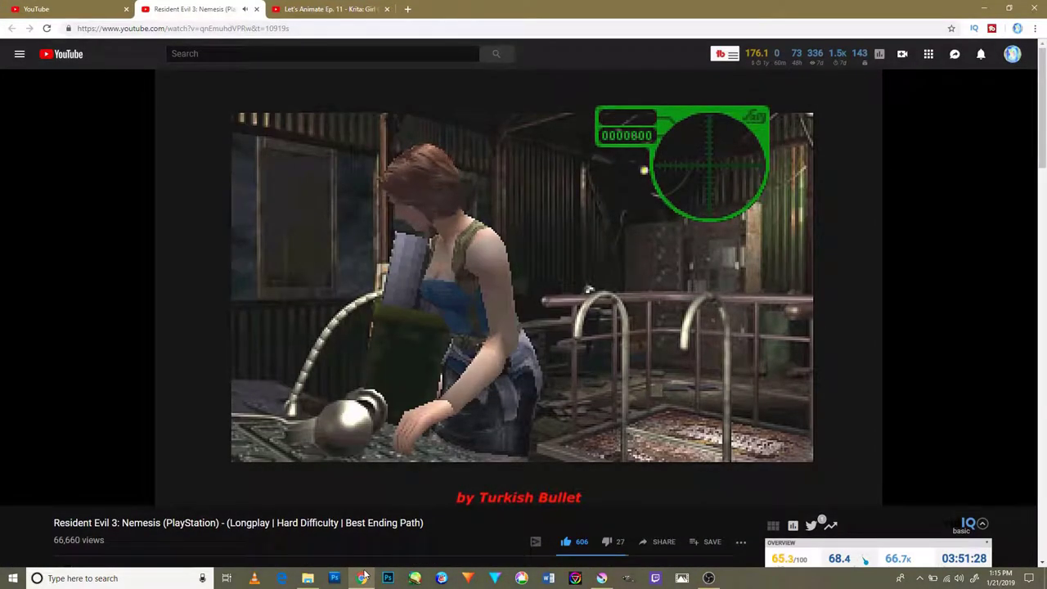
pyautogui.click(363, 577)
pyautogui.click(708, 578)
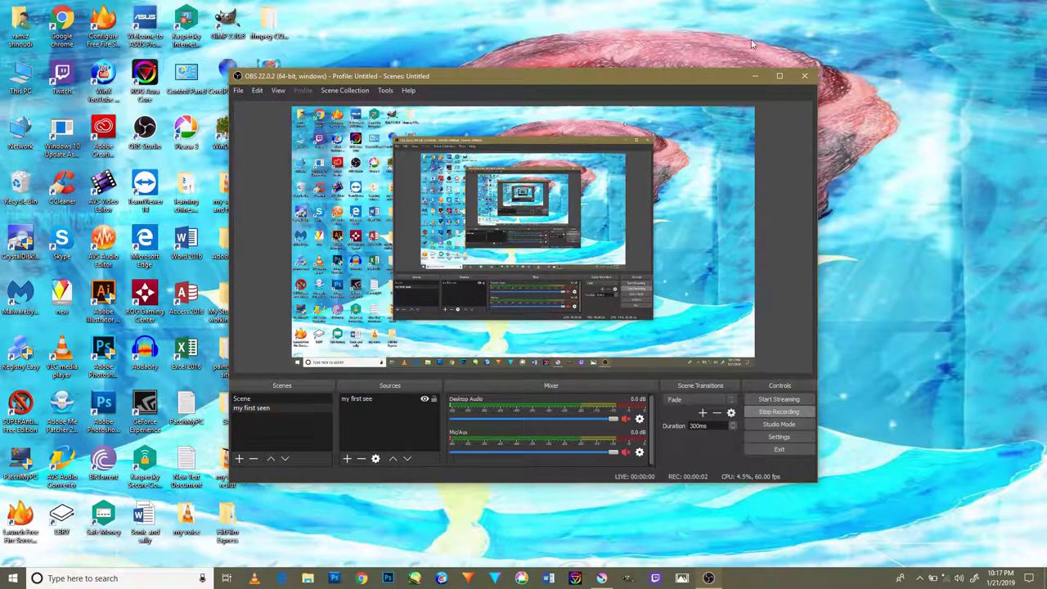
pyautogui.click(755, 75)
pyautogui.click(602, 579)
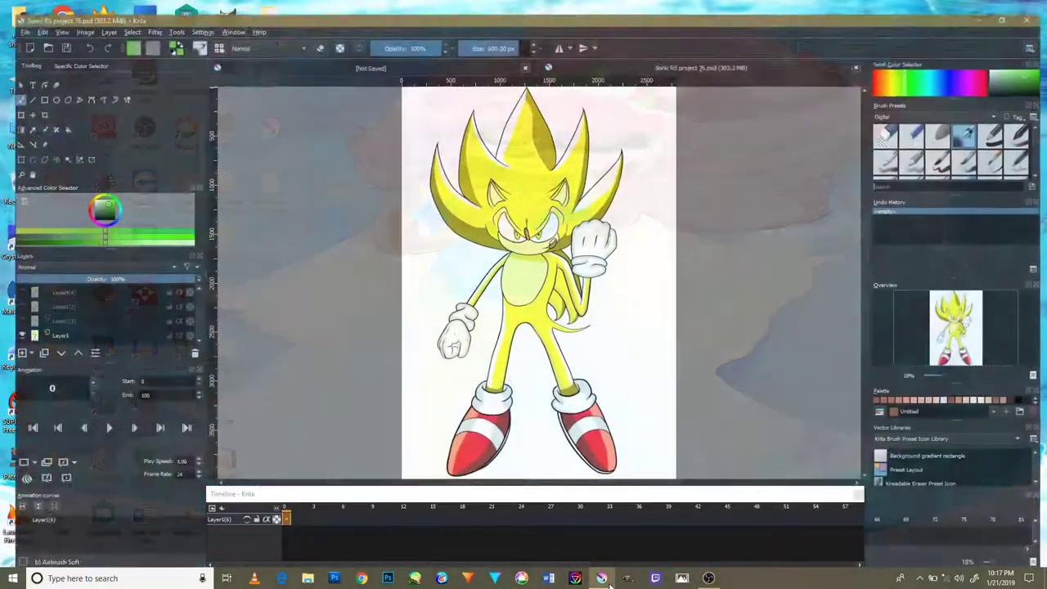
# Step: Set the animation start frame to 1 and end frame to 12
pyautogui.click(293, 522)
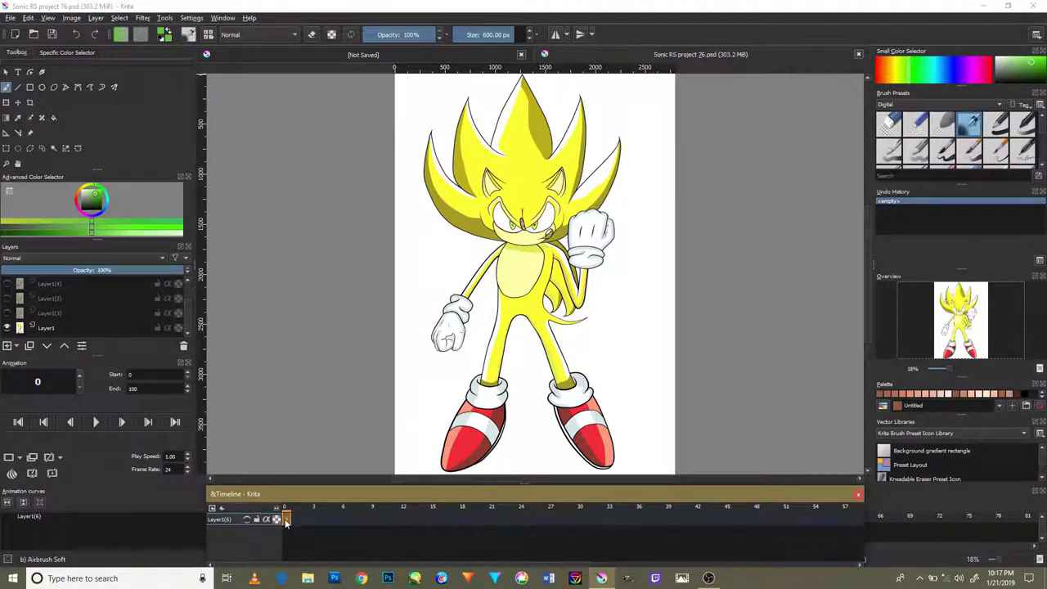
pyautogui.click(30, 456)
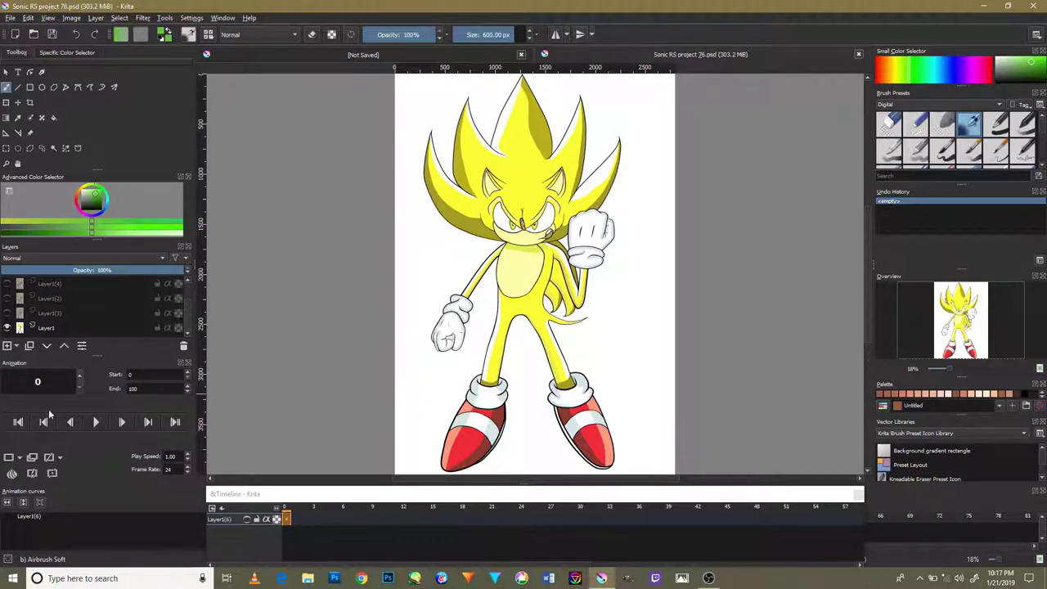
pyautogui.doubleClick(131, 374)
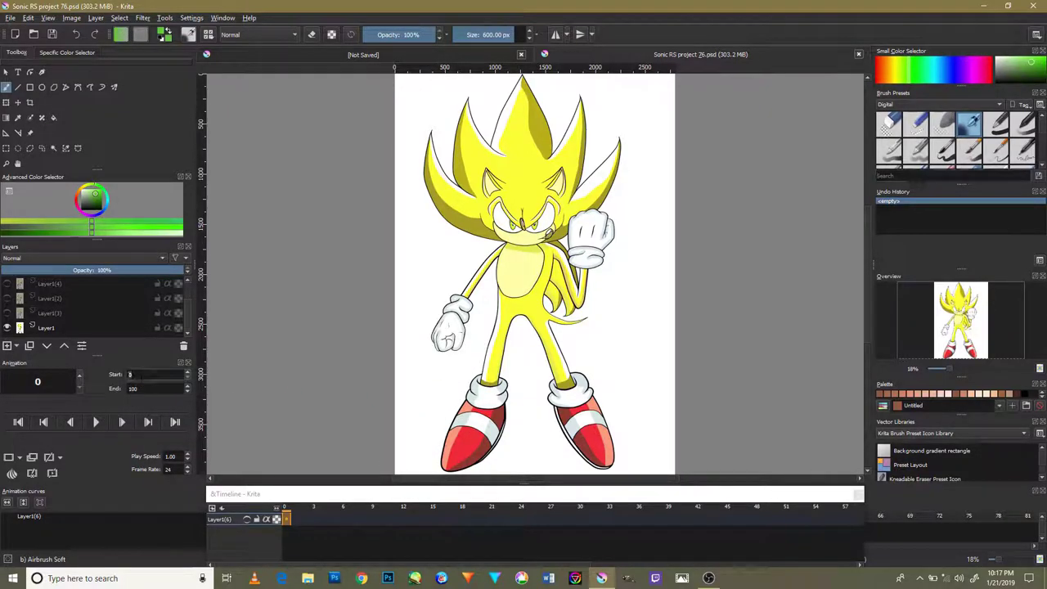
pyautogui.write('1')
pyautogui.press('Tab')
pyautogui.write('12')
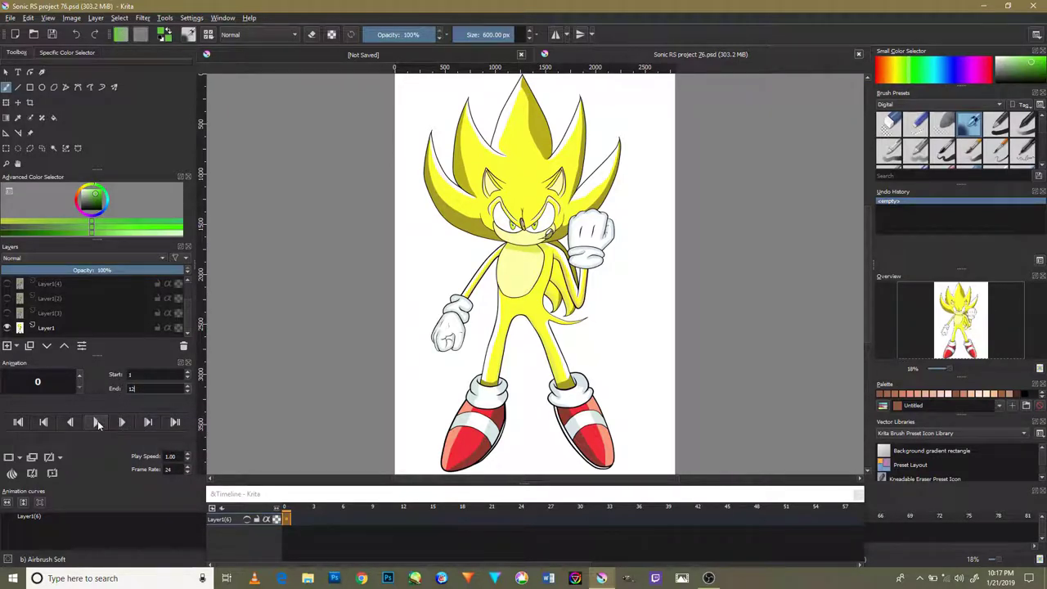
# Step: Check frames 0 and 1 on the timeline and switch to the Move tool
pyautogui.click(297, 517)
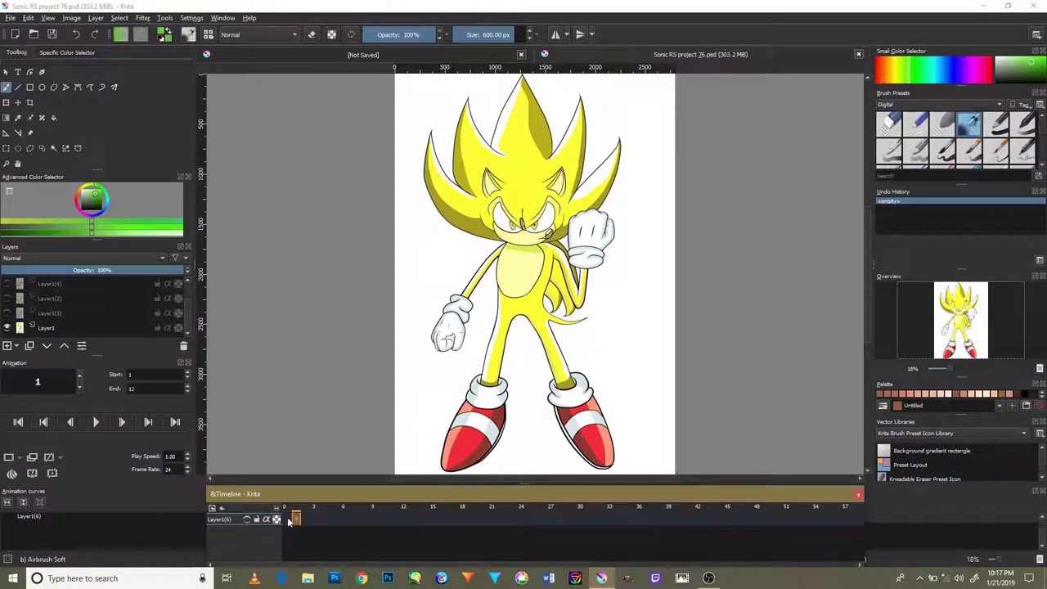
pyautogui.click(286, 519)
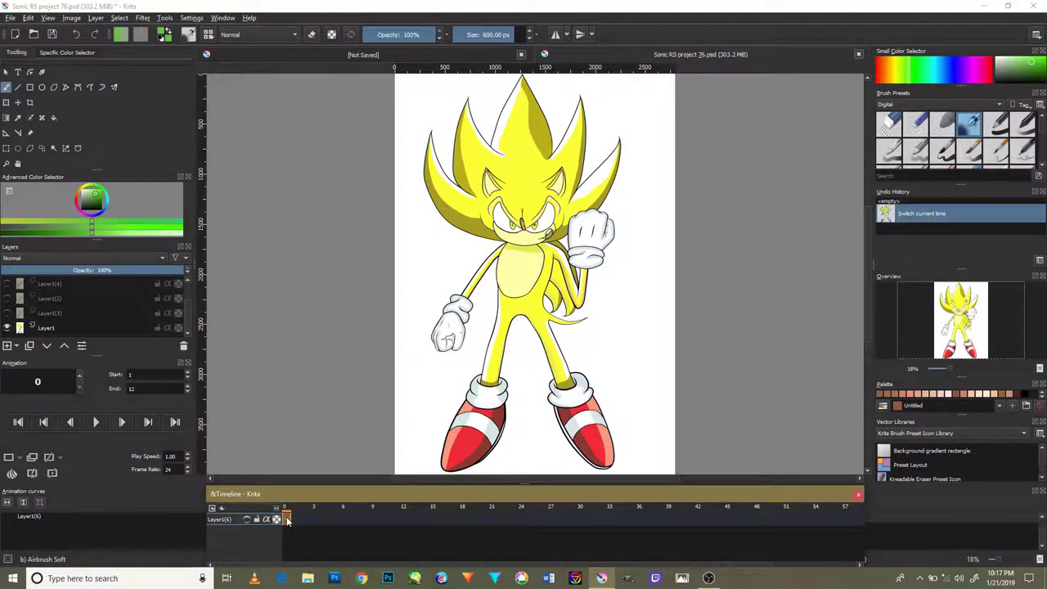
pyautogui.click(36, 486)
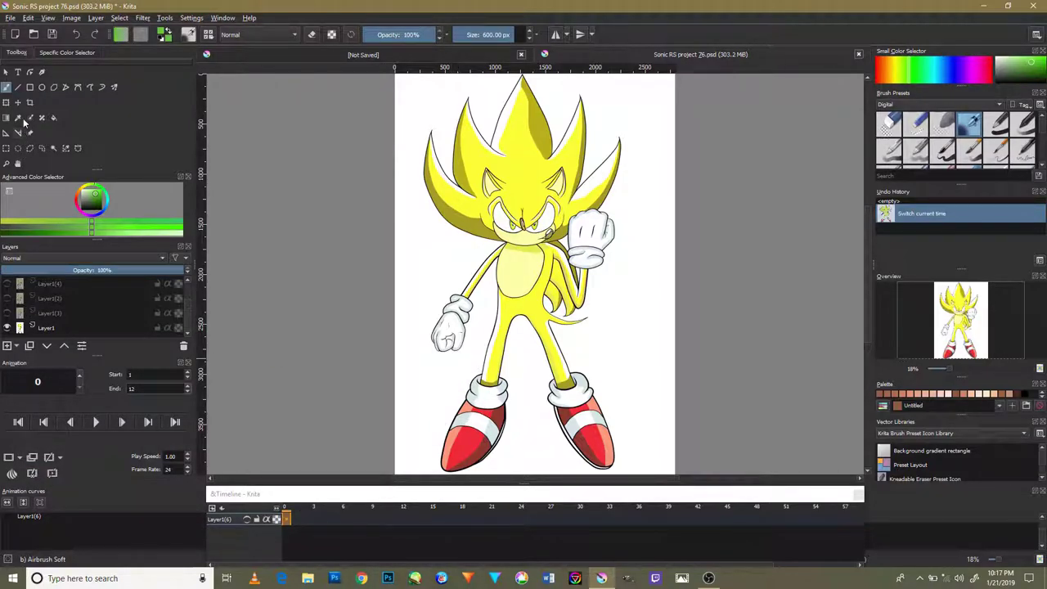
pyautogui.click(17, 102)
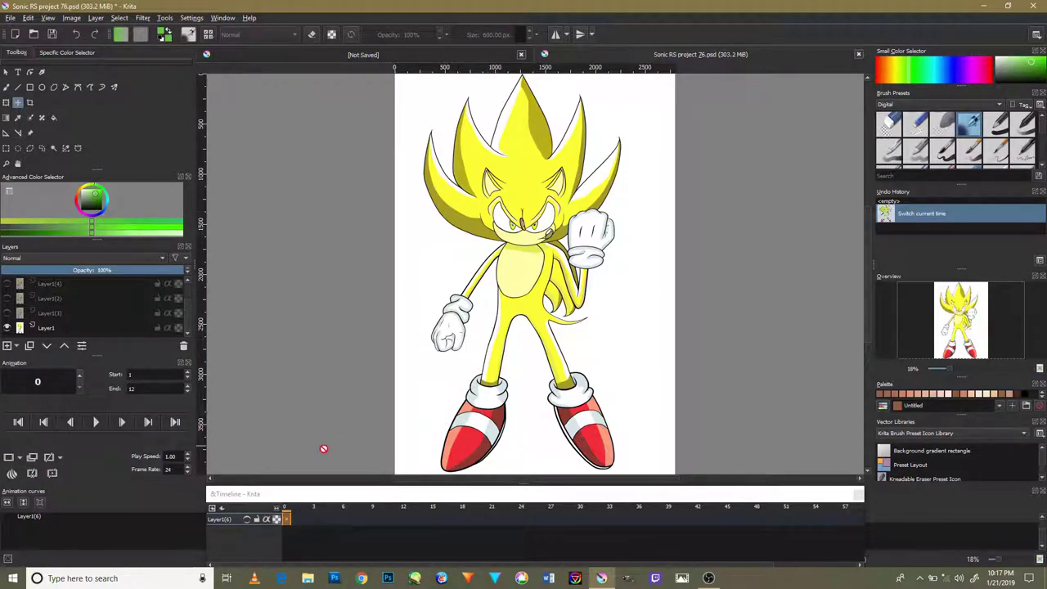
pyautogui.click(287, 520)
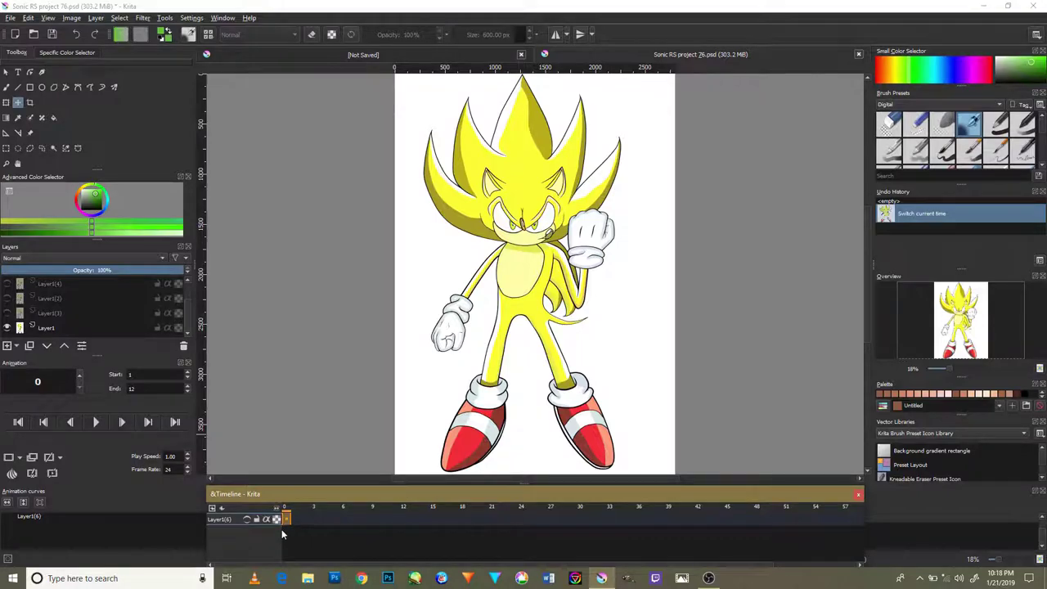
pyautogui.click(160, 496)
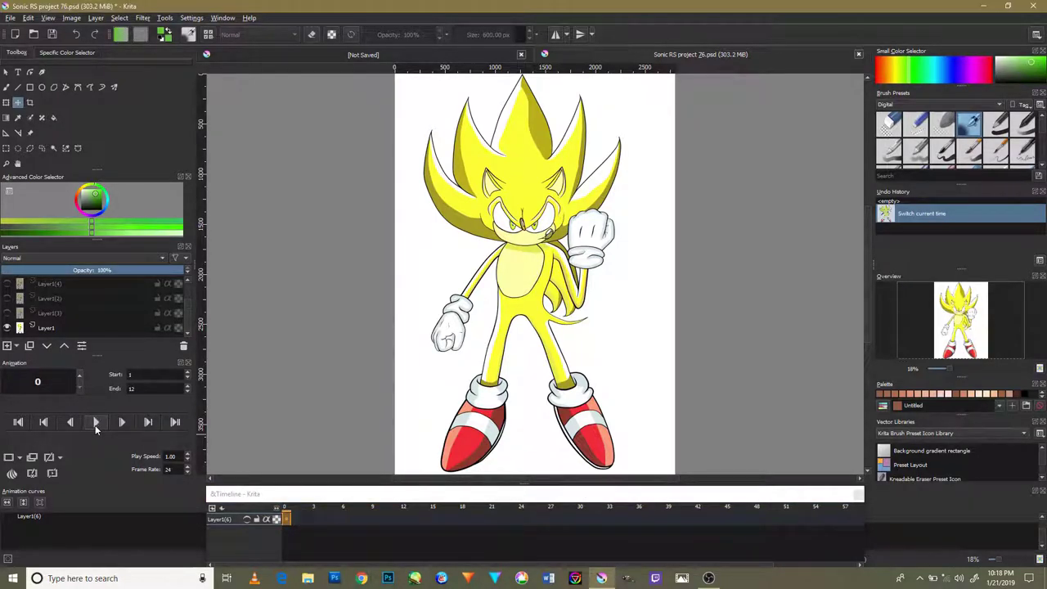
pyautogui.click(286, 538)
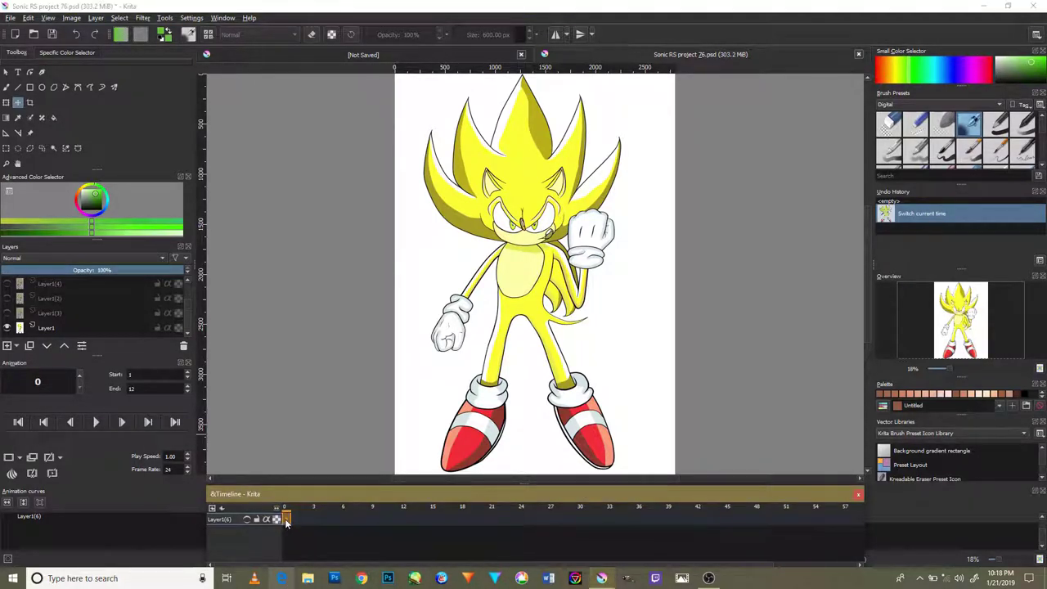
pyautogui.click(24, 464)
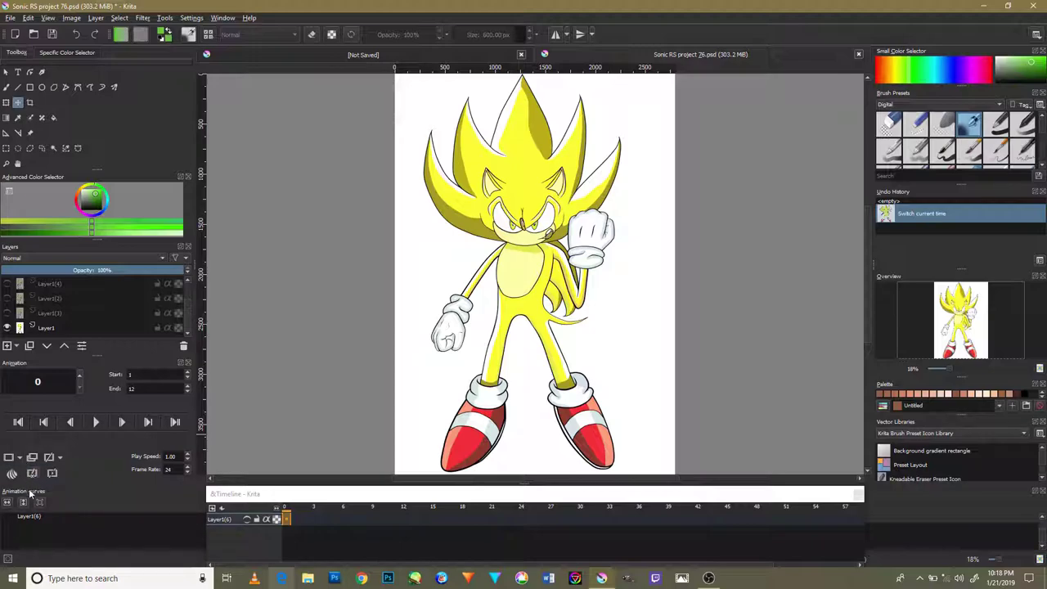
# Step: On frame 1, hide Layer1 and make Layer3's hand sketches visible
pyautogui.click(295, 522)
pyautogui.rightClick(296, 523)
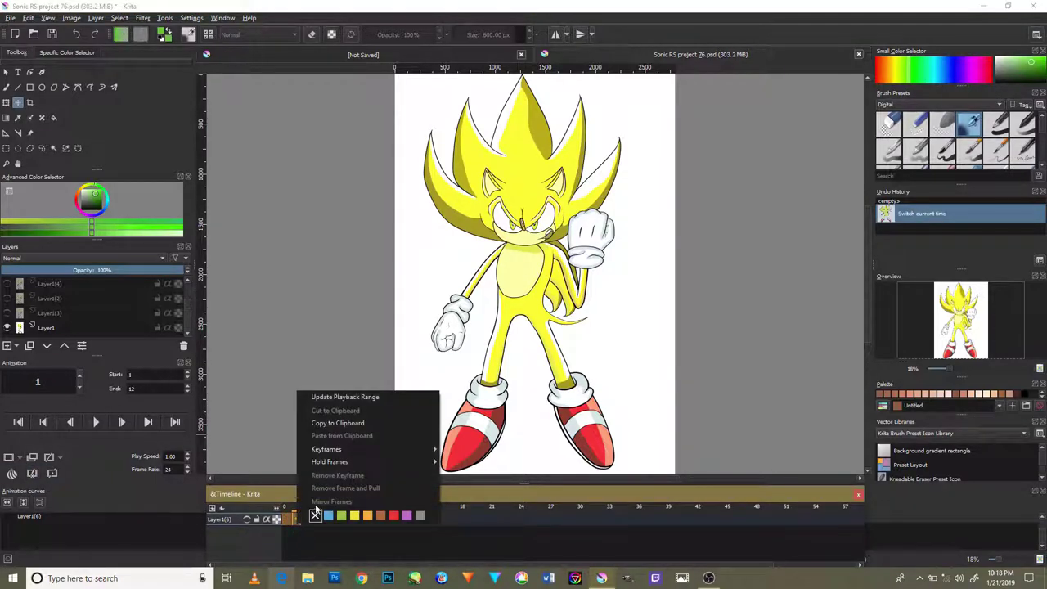
pyautogui.click(291, 525)
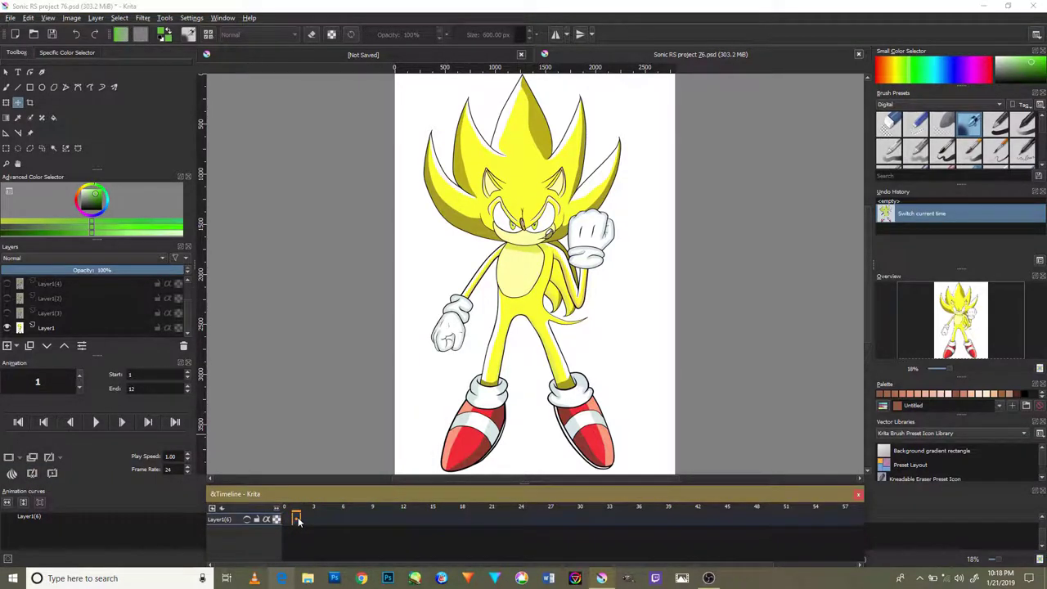
pyautogui.click(8, 327)
pyautogui.click(8, 327)
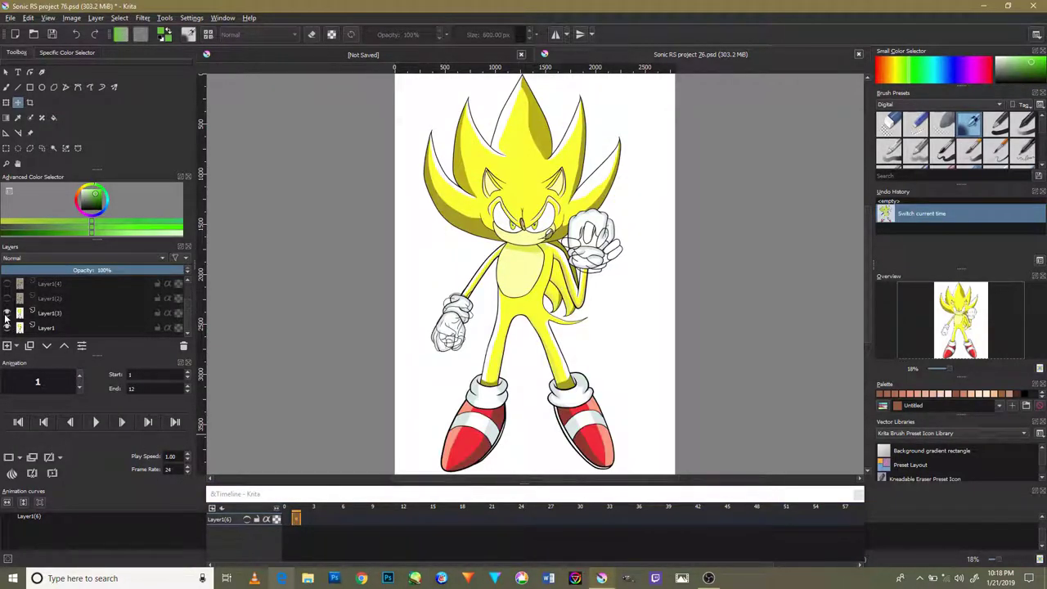
pyautogui.click(8, 328)
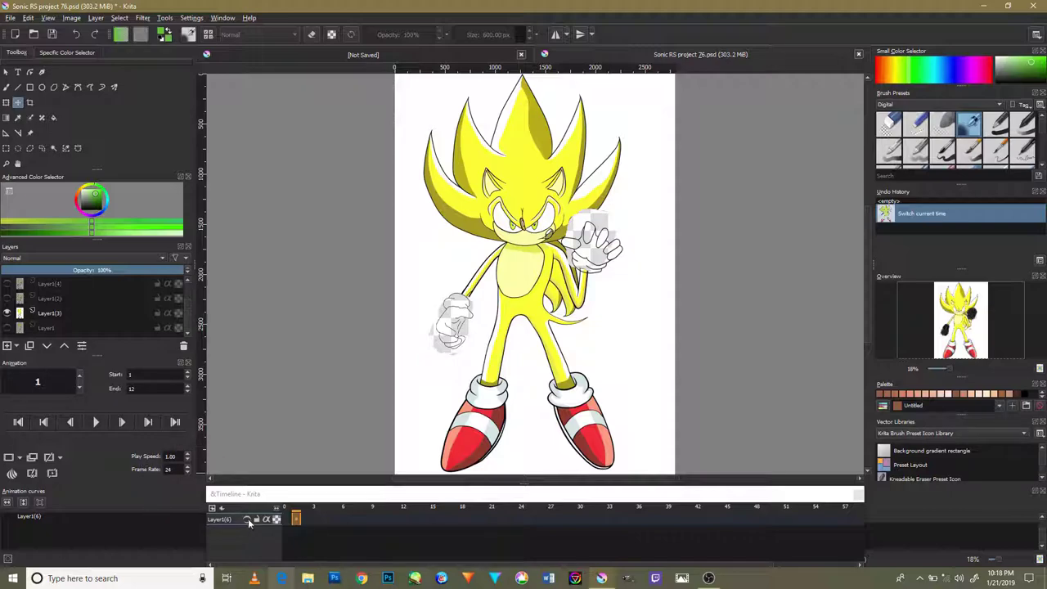
# Step: Select frame 2 on the timeline and open the Settings > Dockers list
pyautogui.click(299, 522)
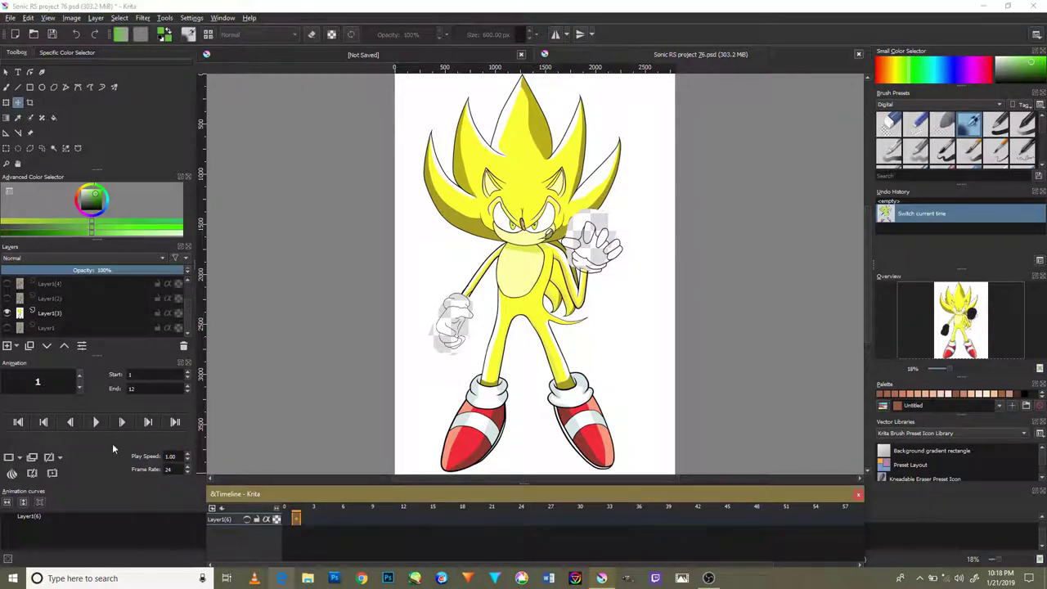
pyautogui.click(113, 448)
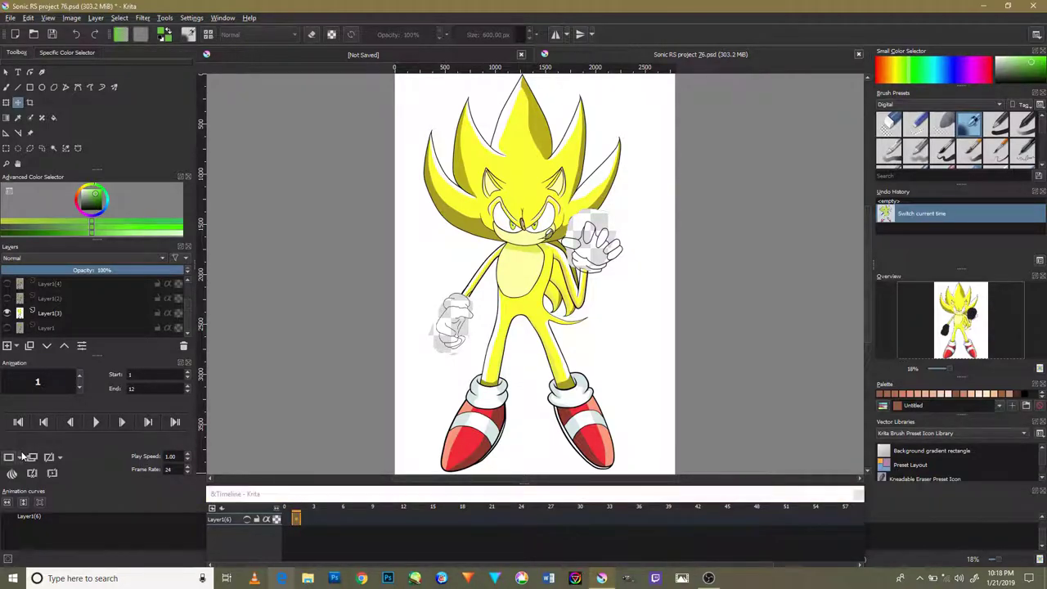
pyautogui.click(304, 521)
pyautogui.rightClick(305, 521)
pyautogui.click(328, 536)
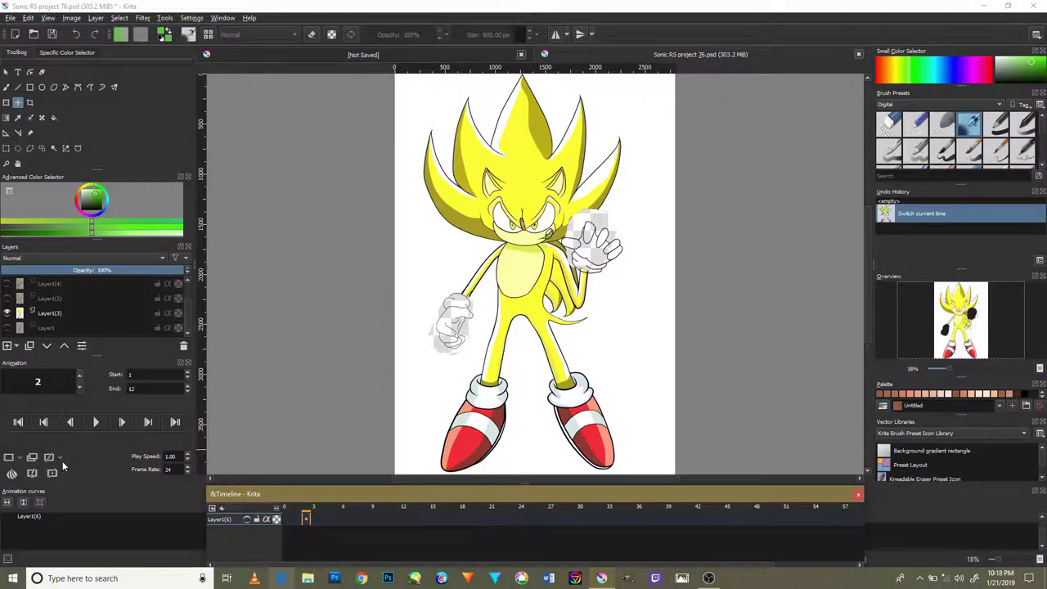
pyautogui.click(221, 18)
pyautogui.moveTo(192, 18)
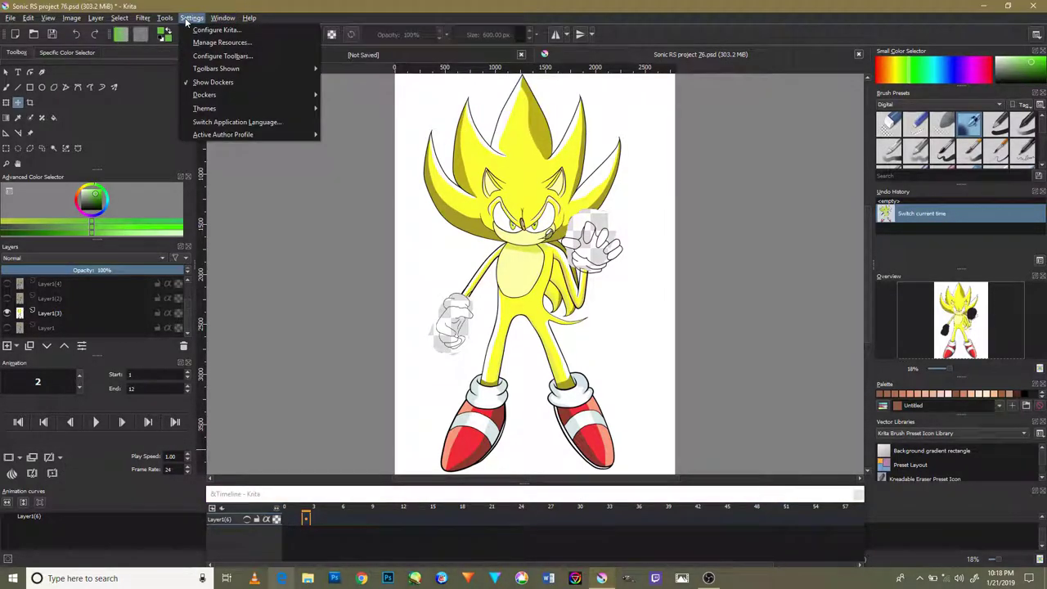
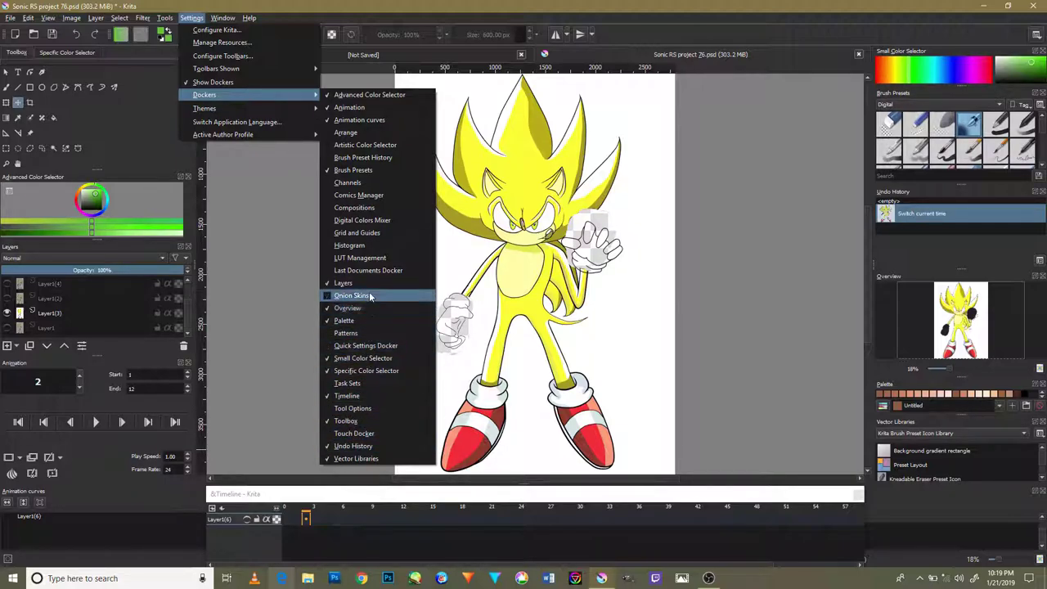
# Step: Show the Onion Skins docker from Settings > Dockers, then dismiss the menu
pyautogui.click(343, 297)
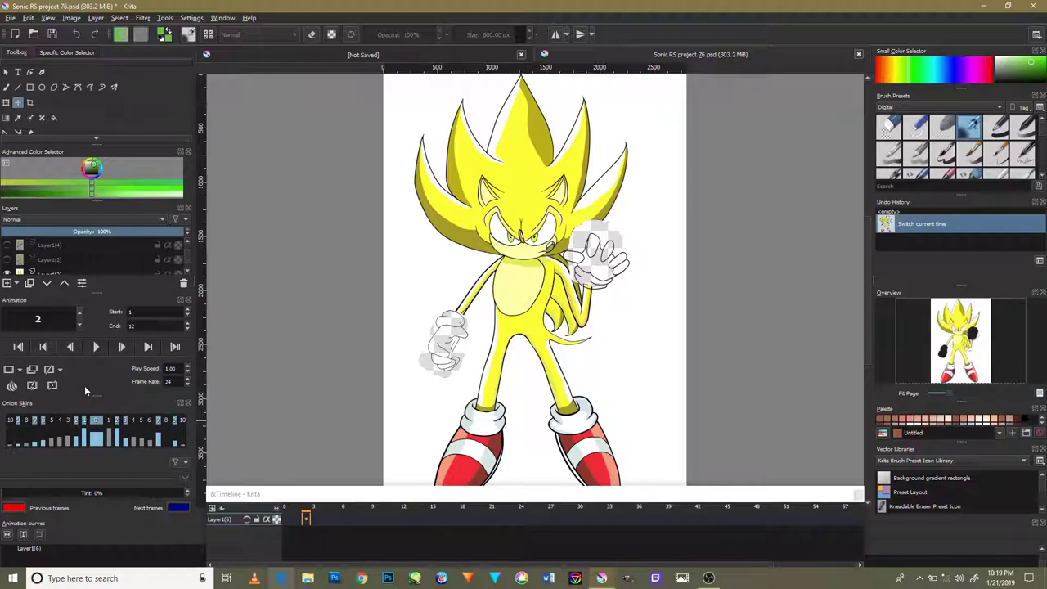
pyautogui.click(216, 18)
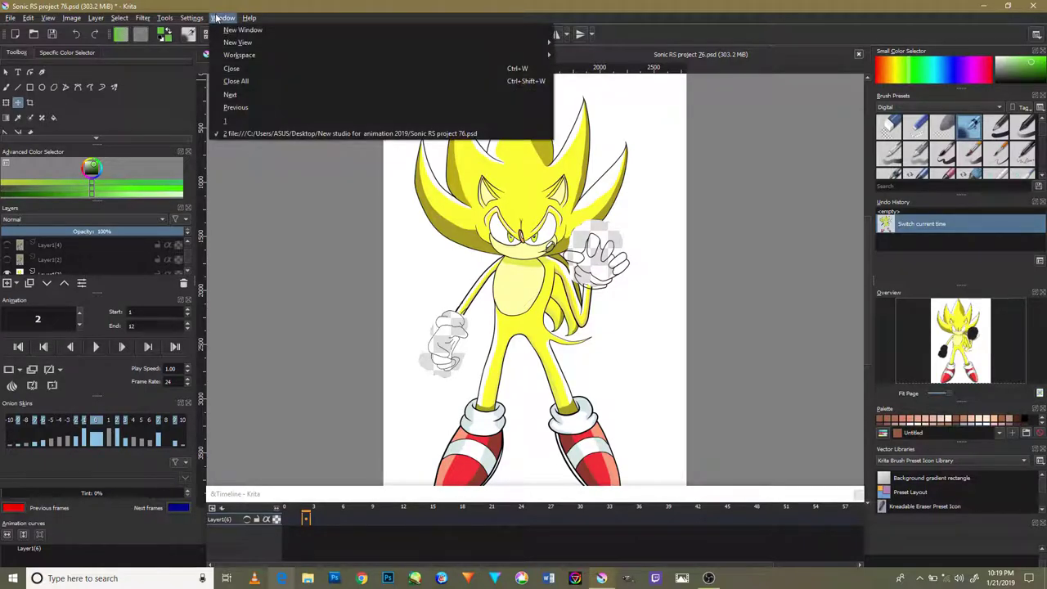
pyautogui.moveTo(205, 95)
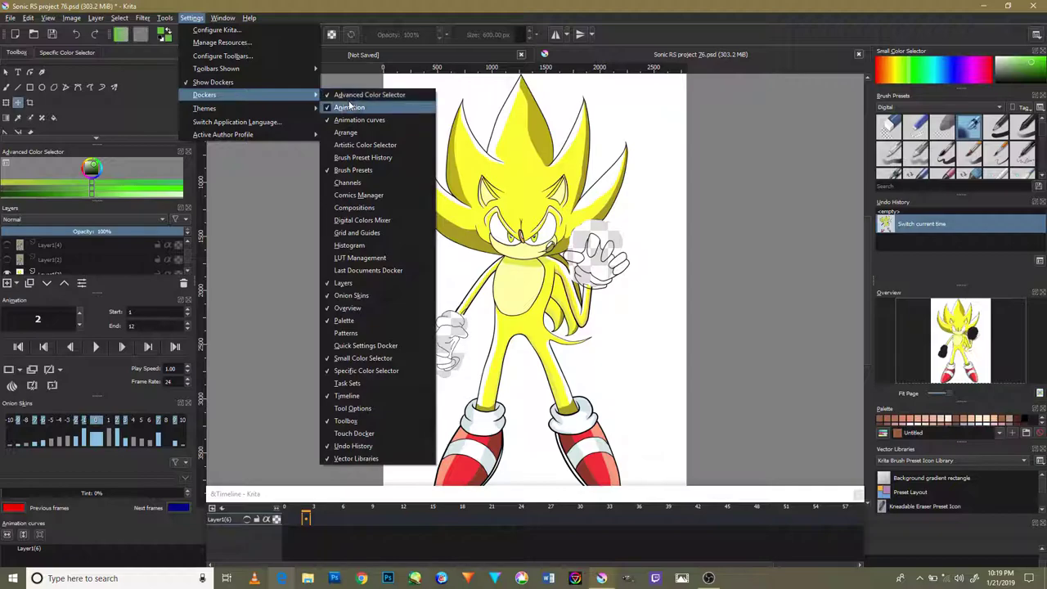
pyautogui.press('Escape')
pyautogui.press('Escape')
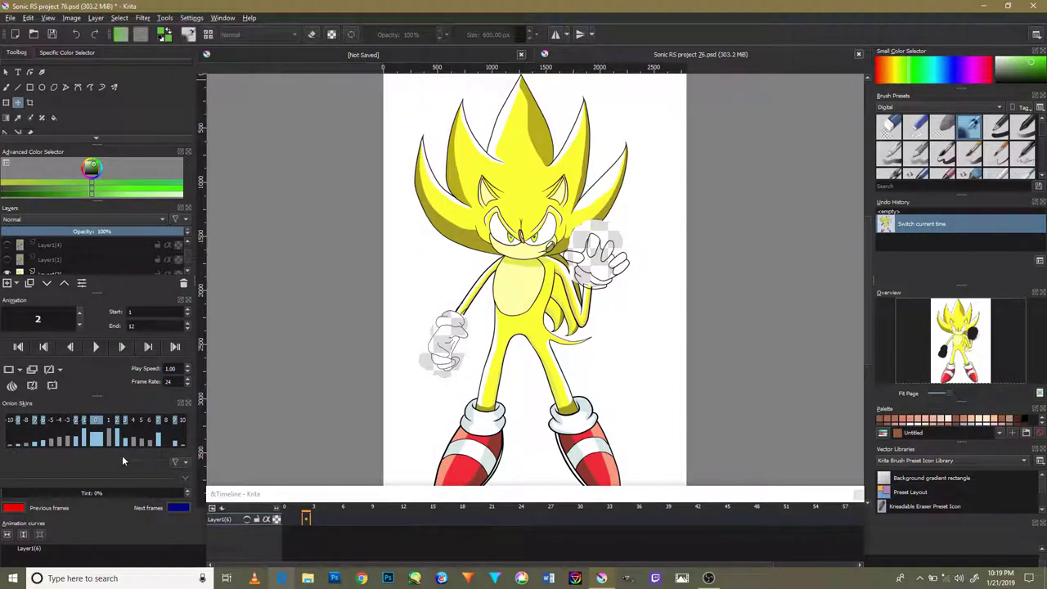
pyautogui.click(291, 518)
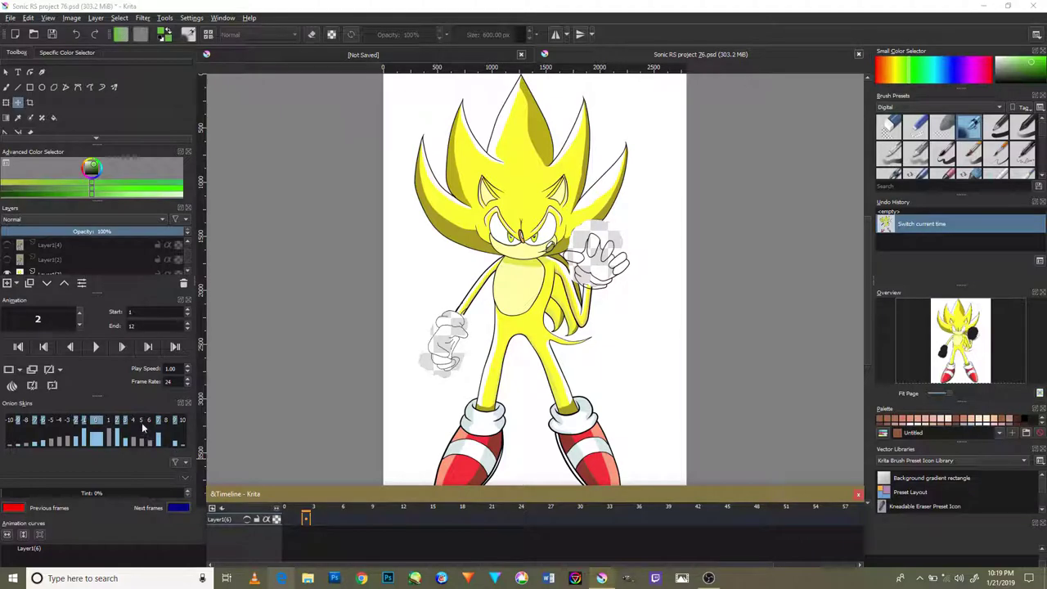
# Step: Make Layer1 visible and hide the Layer1(3) hand sketch
pyautogui.scroll(-2, 10, 260)
pyautogui.click(8, 260)
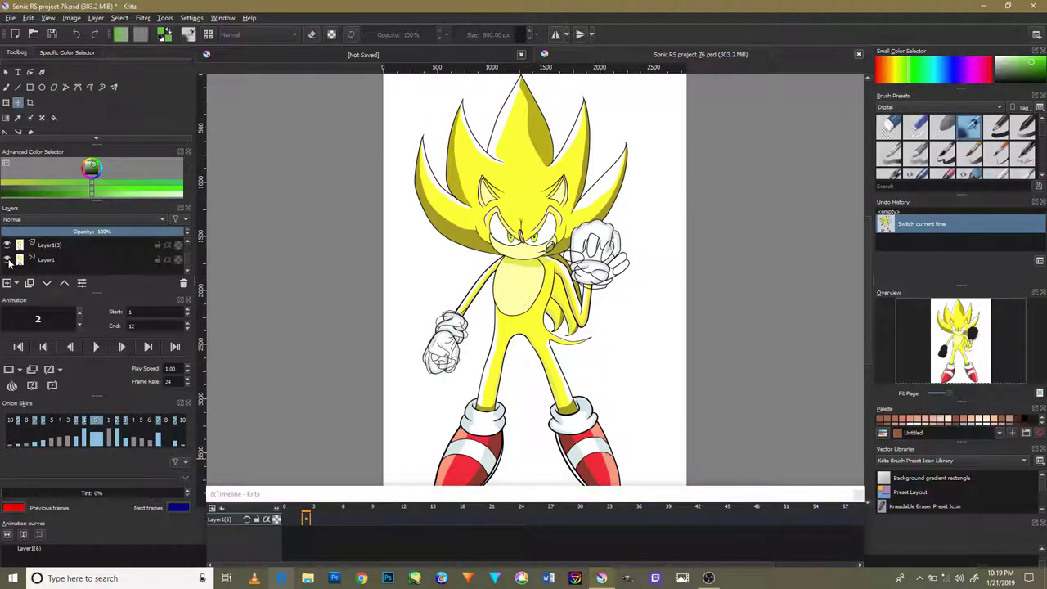
pyautogui.click(8, 245)
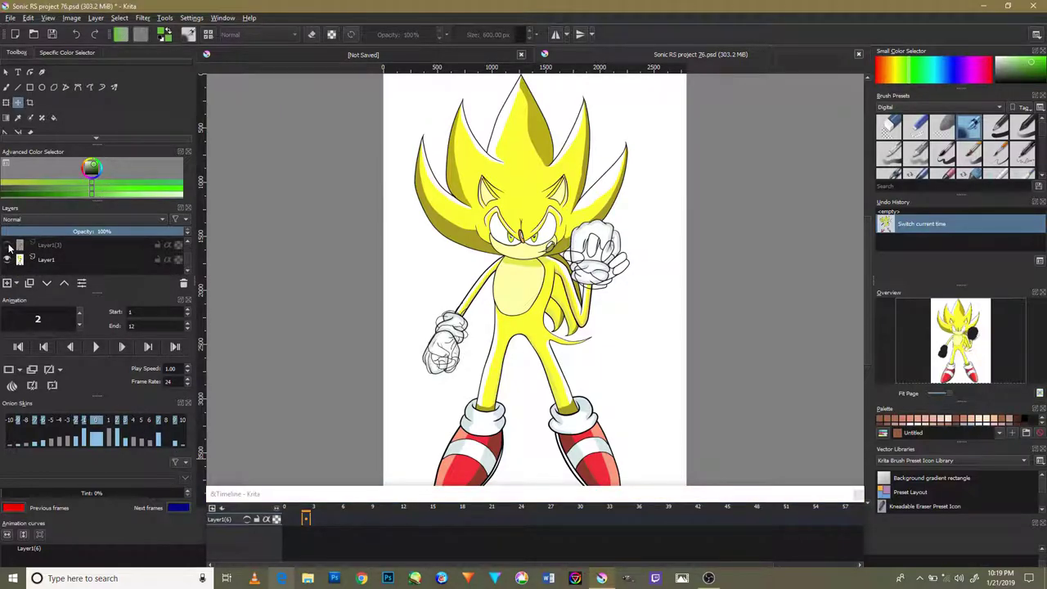
# Step: Step through timeline frames 0 to 3 to review the clenched-fist character
pyautogui.click(287, 520)
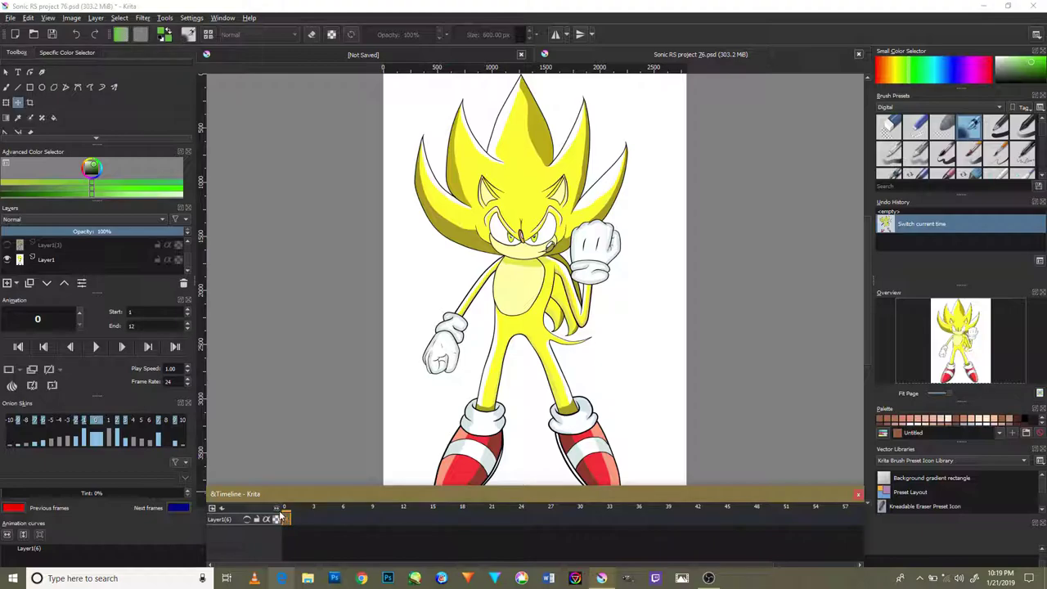
pyautogui.click(27, 382)
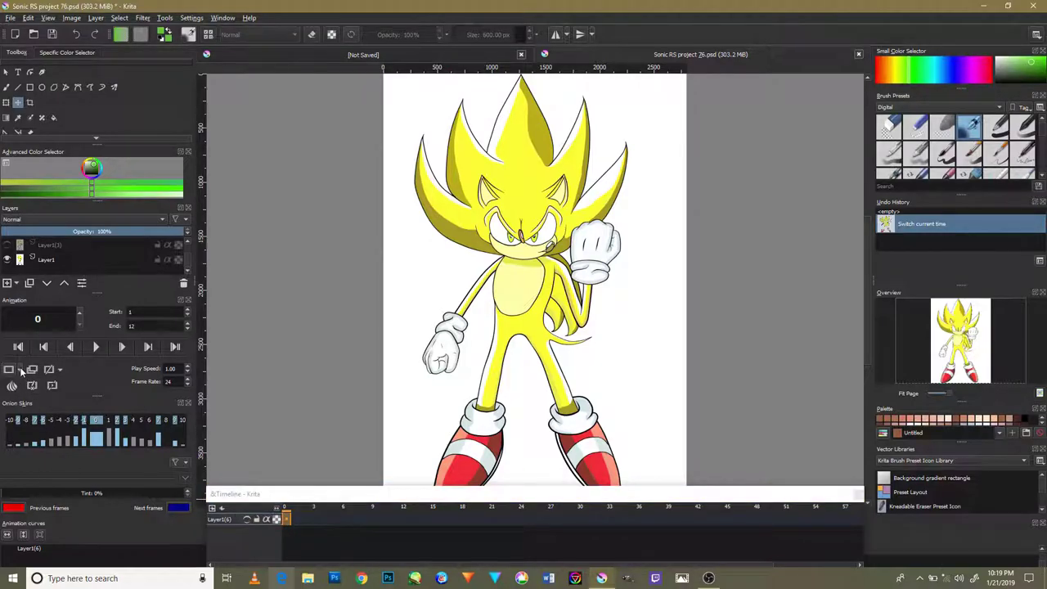
pyautogui.click(294, 518)
pyautogui.rightClick(299, 517)
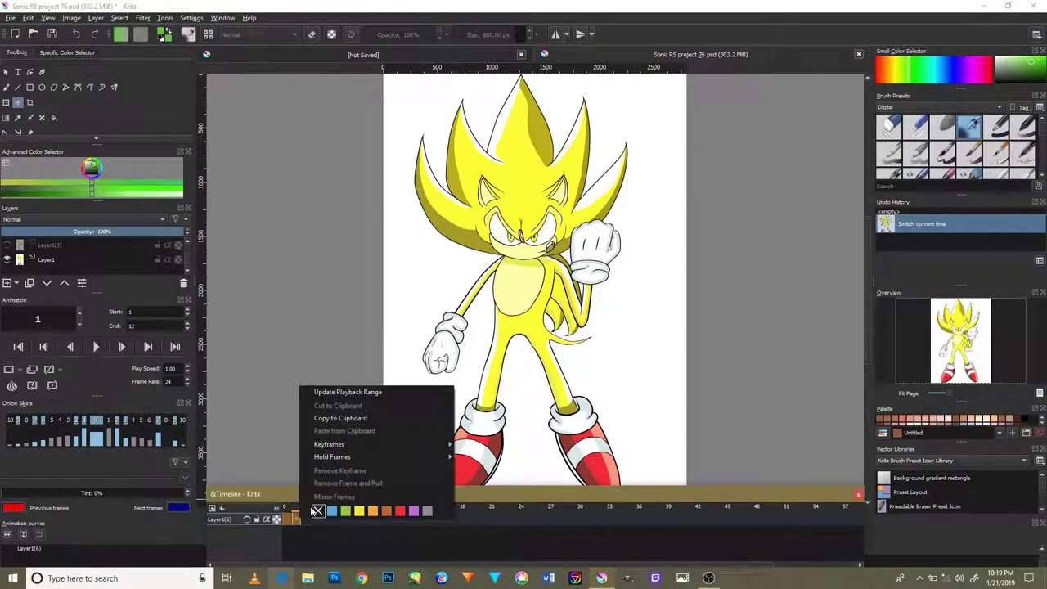
pyautogui.click(311, 533)
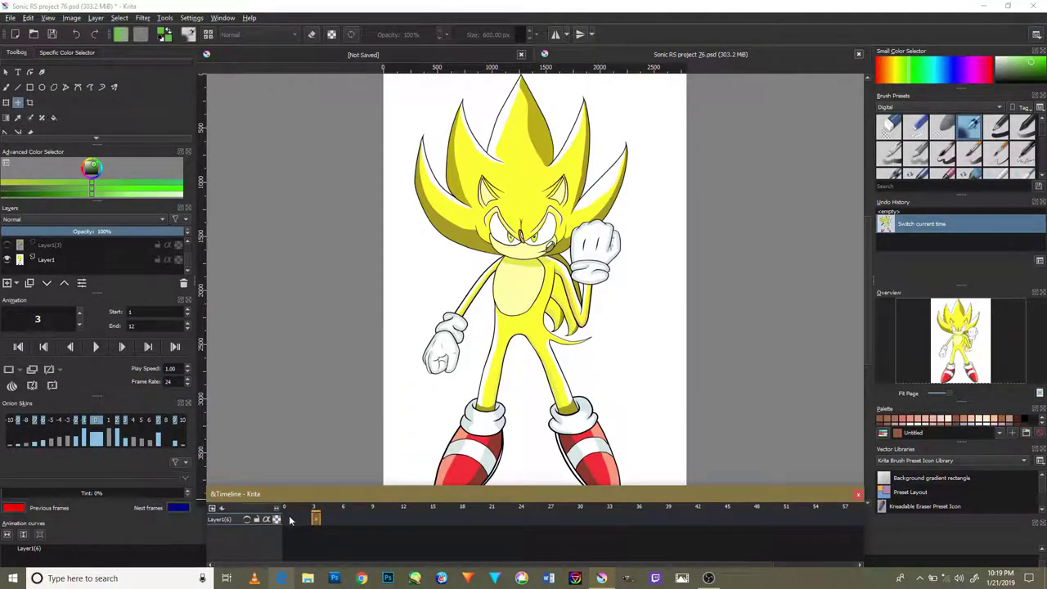
pyautogui.click(288, 519)
pyautogui.click(17, 369)
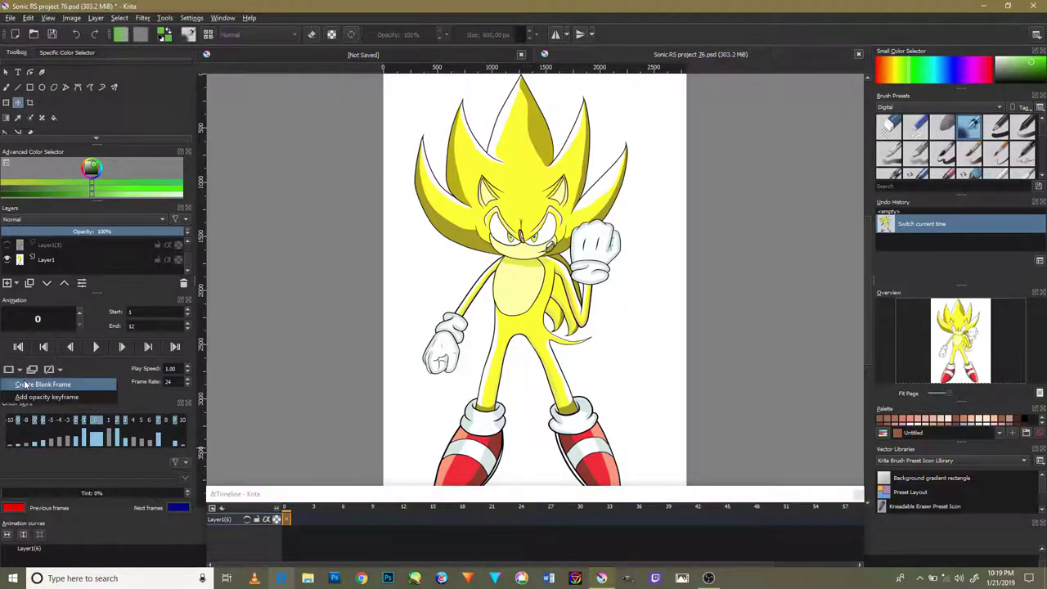
pyautogui.click(25, 384)
pyautogui.click(298, 519)
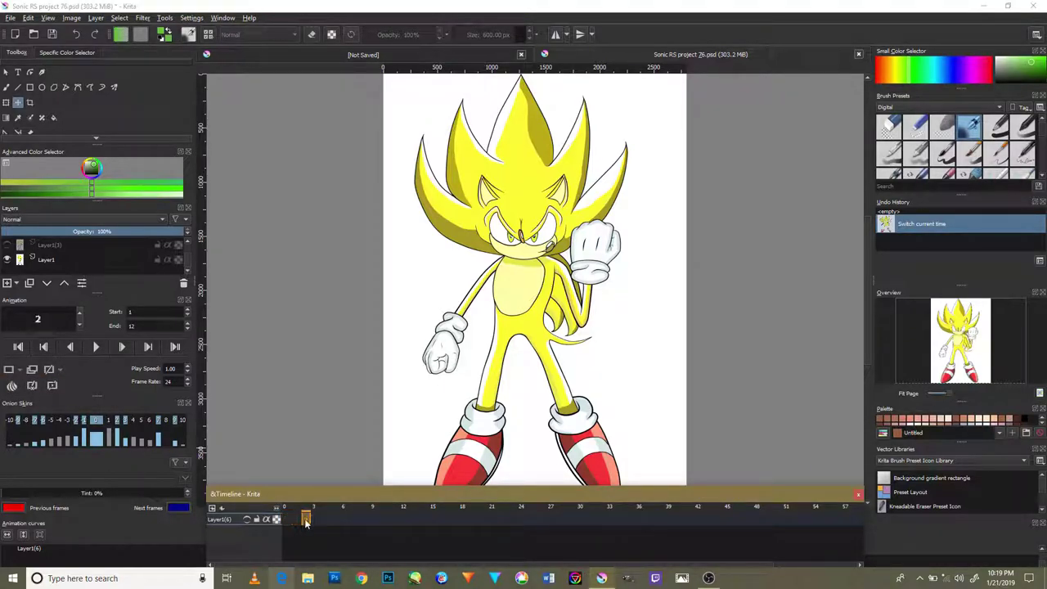
# Step: Select the Layer1(6) layer and dock the Onion Skins panel
pyautogui.click(116, 250)
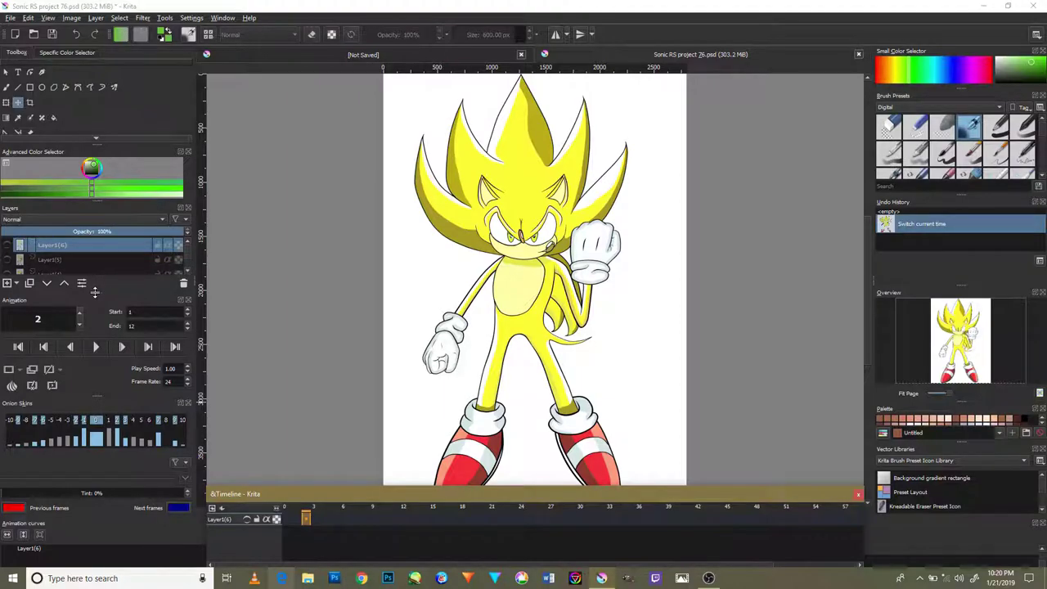
pyautogui.moveTo(94, 292); pyautogui.dragTo(94, 322)
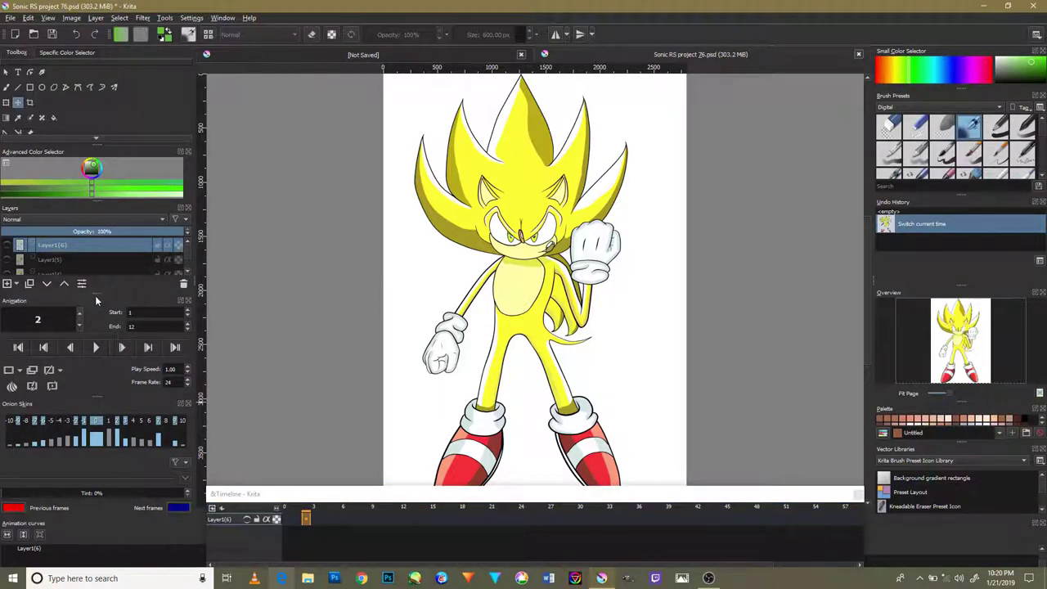
pyautogui.scroll(-1, 148, 263)
pyautogui.scroll(-1, 148, 258)
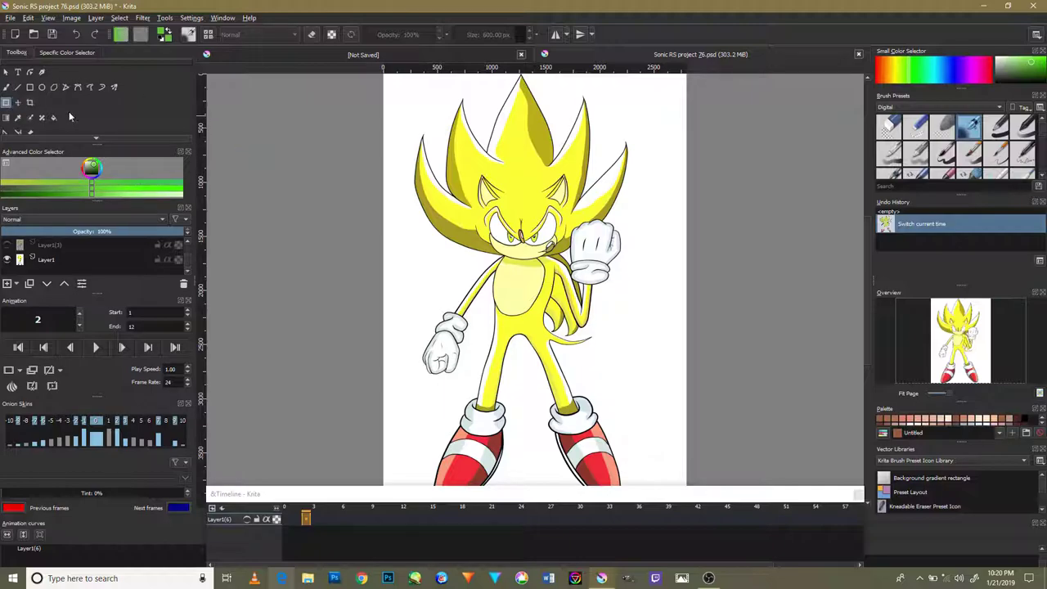
pyautogui.click(421, 129)
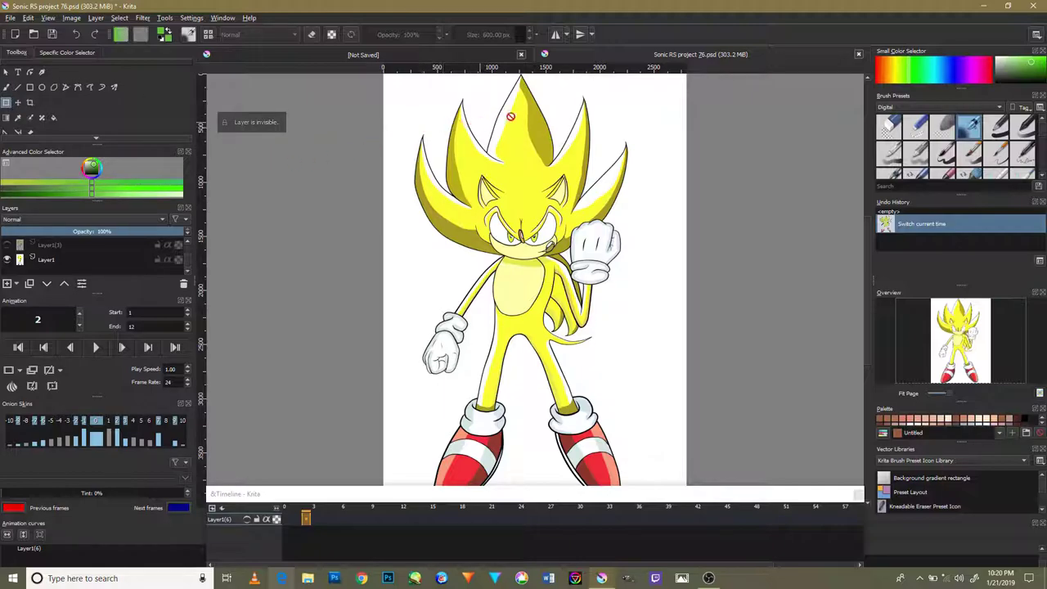
# Step: Show the Layer1(3) and other hand sketch layers, selecting Layer1(6)
pyautogui.click(8, 245)
pyautogui.click(9, 250)
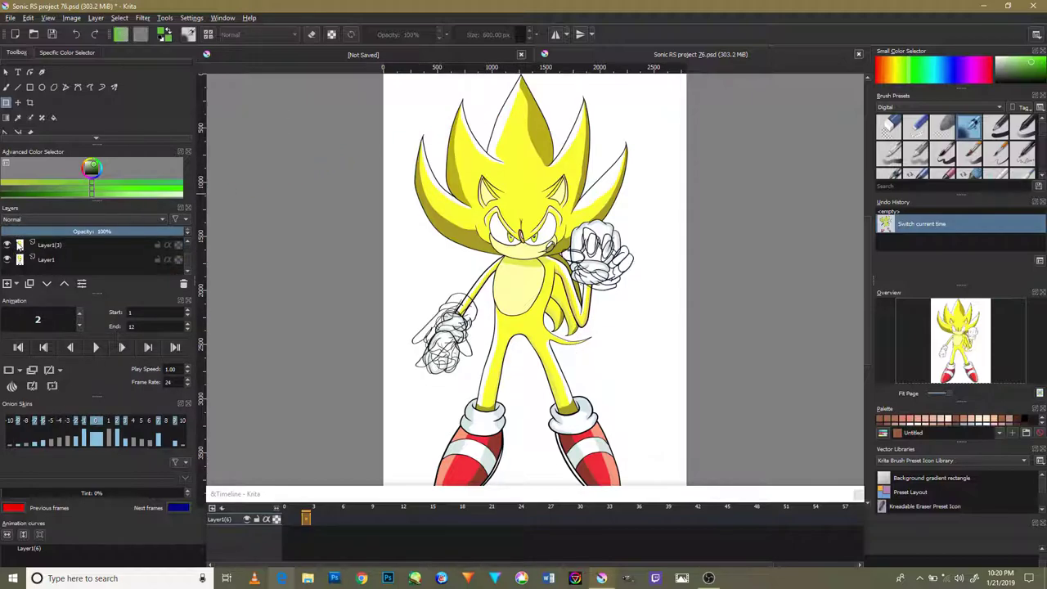
pyautogui.click(8, 250)
pyautogui.click(16, 247)
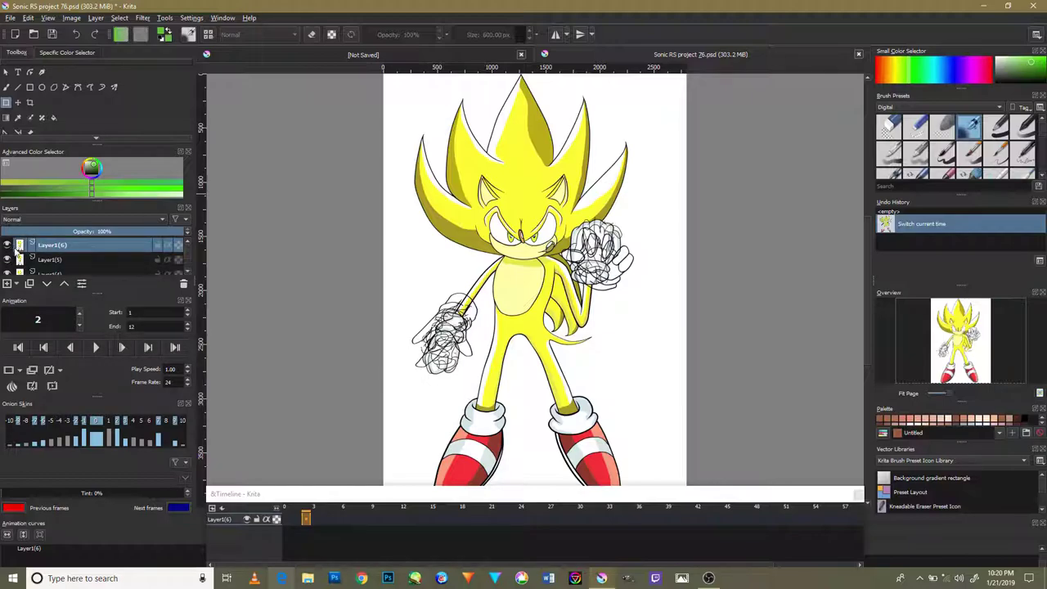
pyautogui.scroll(-2, 53, 260)
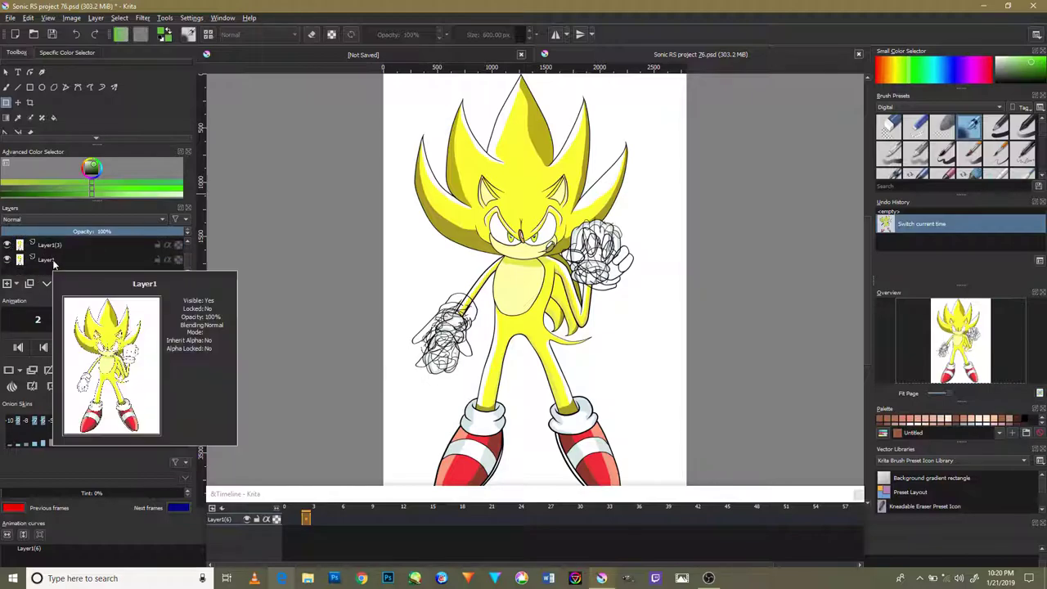
# Step: On Layer1, duplicate the frame 0 body drawing into frame 1
pyautogui.click(51, 261)
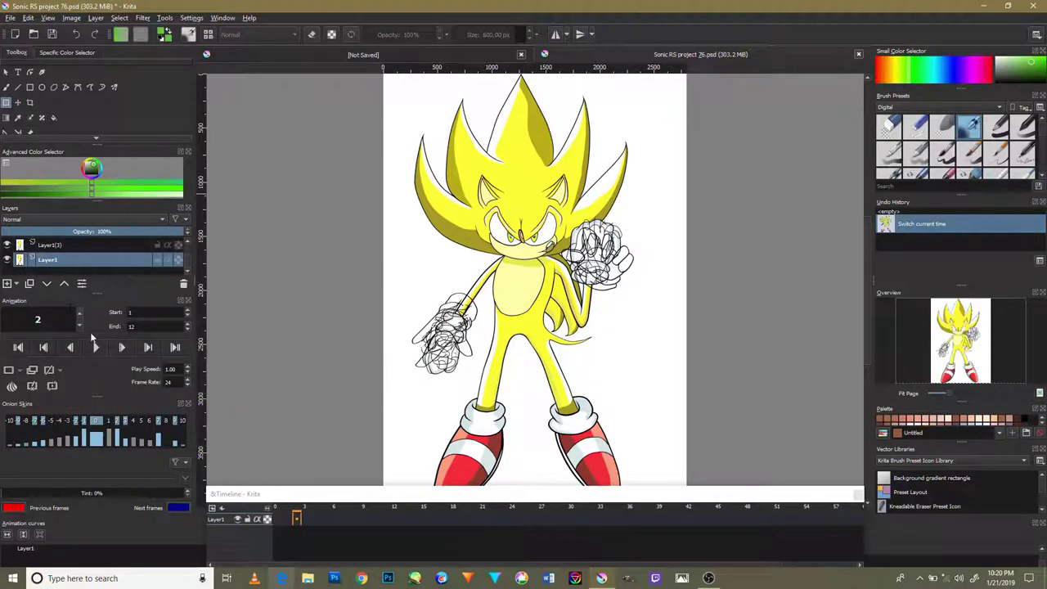
pyautogui.click(276, 519)
pyautogui.rightClick(278, 520)
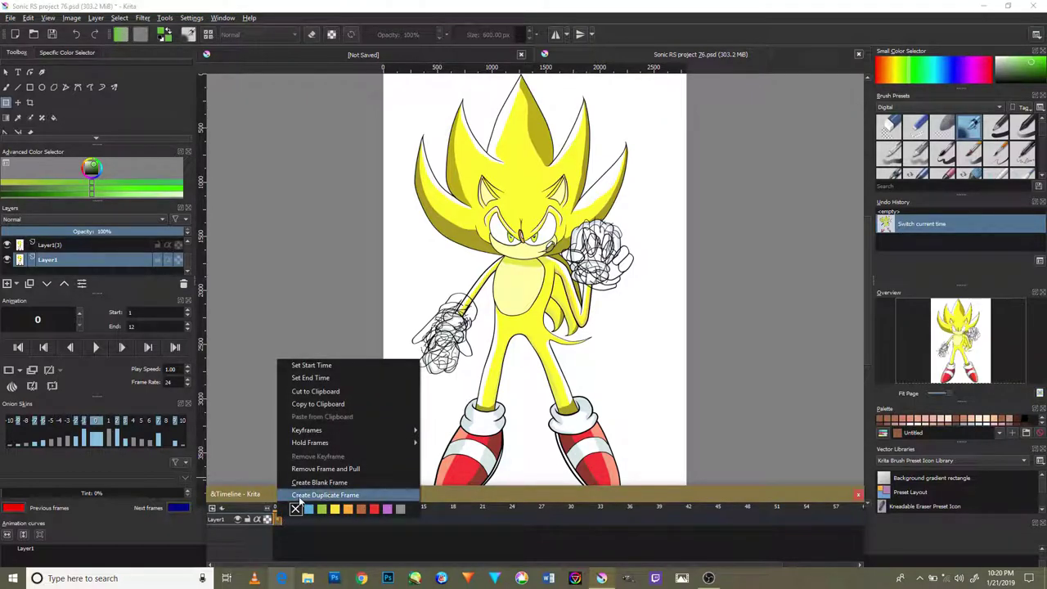
pyautogui.click(300, 499)
pyautogui.click(296, 519)
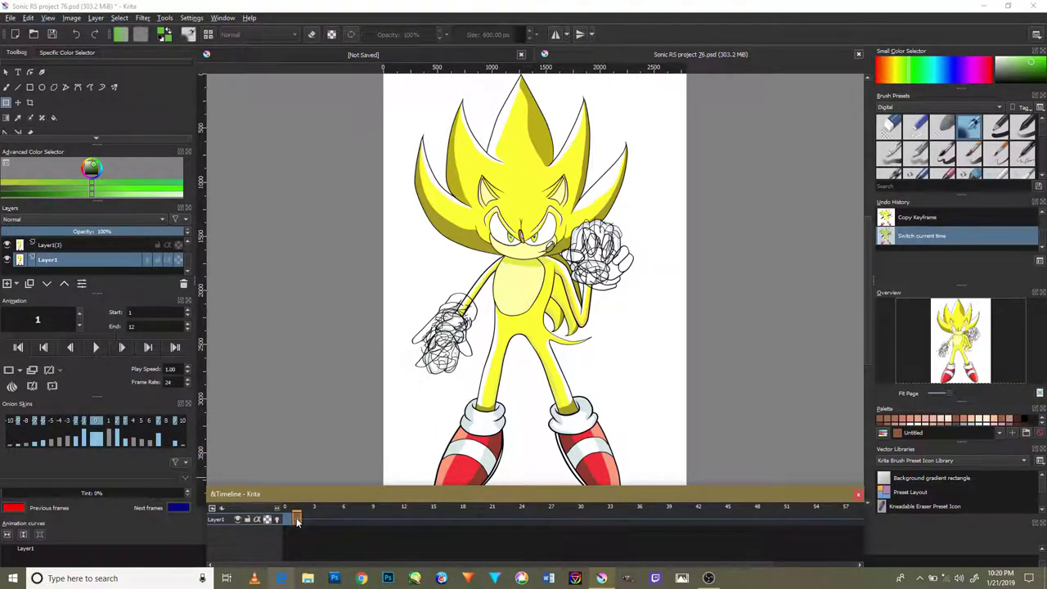
pyautogui.rightClick(297, 518)
pyautogui.click(310, 497)
# Step: Create duplicate frames of Layer1's drawing at frames 3 and 4
pyautogui.rightClick(307, 520)
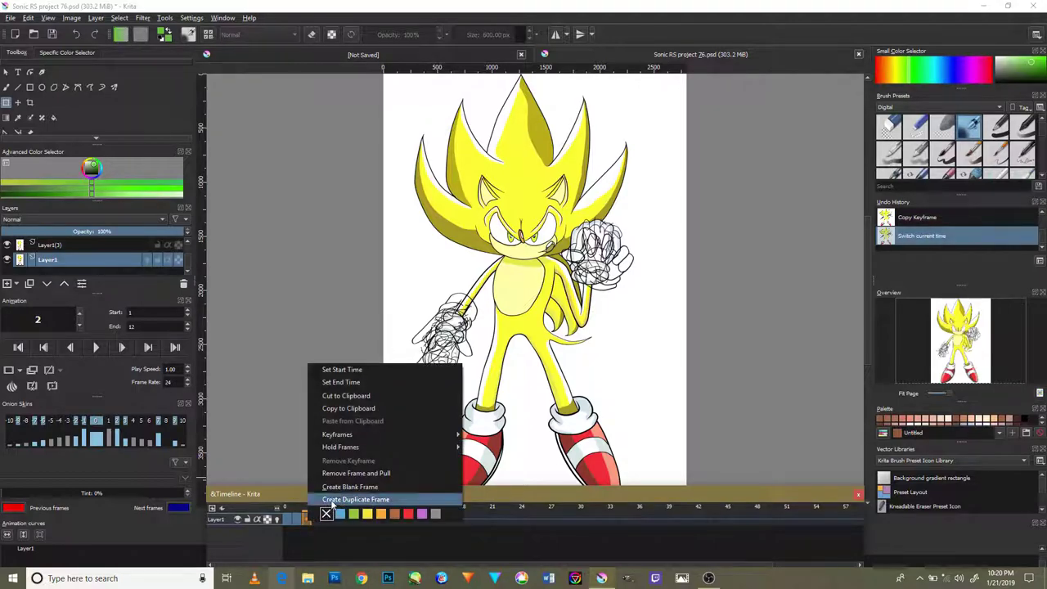
pyautogui.click(328, 500)
pyautogui.click(316, 519)
pyautogui.rightClick(318, 520)
pyautogui.click(335, 499)
pyautogui.click(325, 519)
pyautogui.rightClick(325, 521)
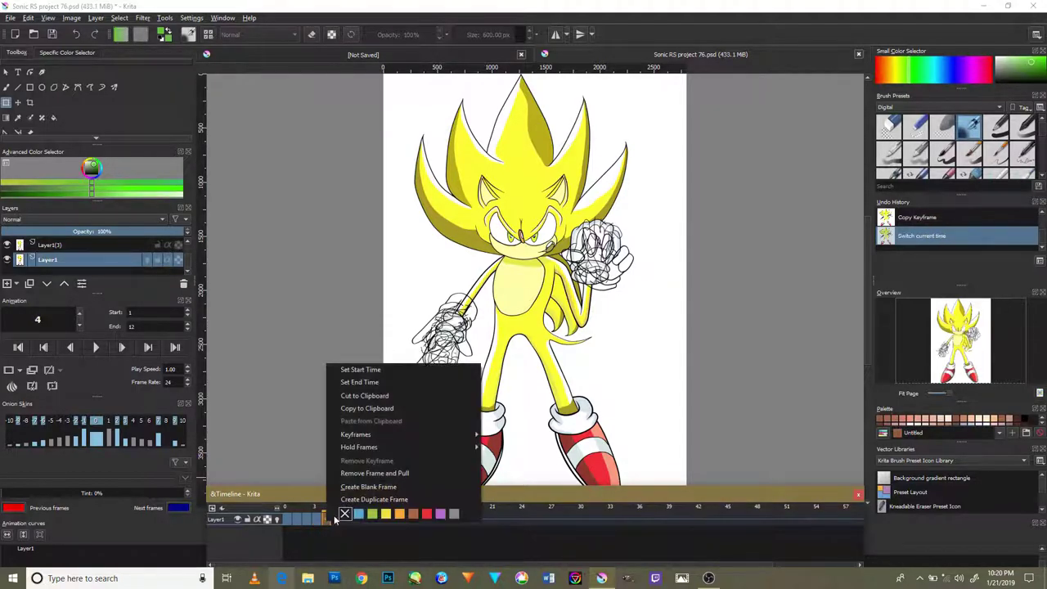
pyautogui.click(348, 500)
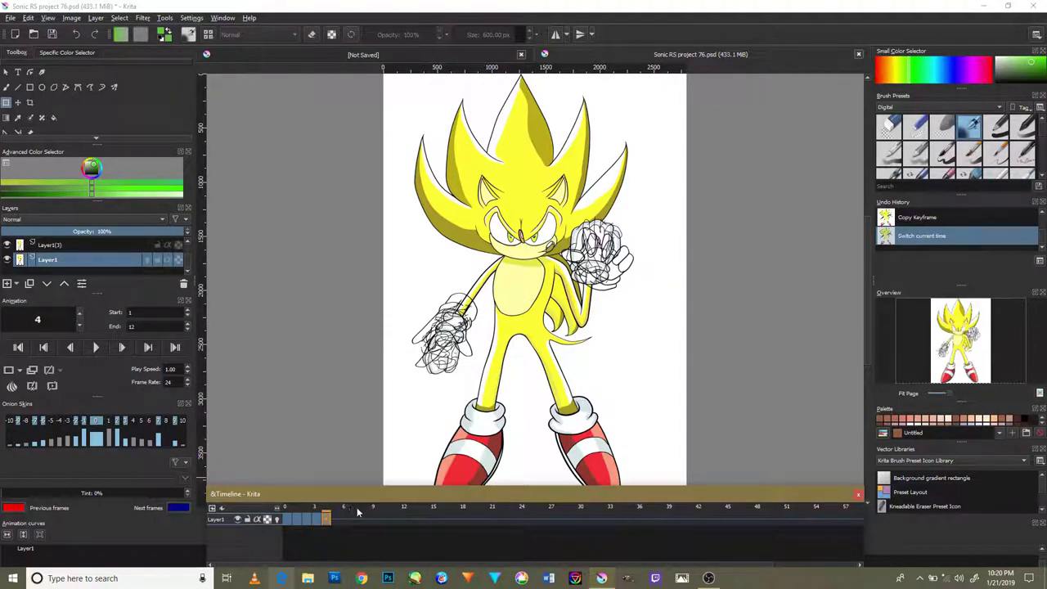
# Step: Hide Layer1, Layer1(6) and Layer1(5), and show the Layer1(2) sketch
pyautogui.click(25, 264)
pyautogui.click(31, 282)
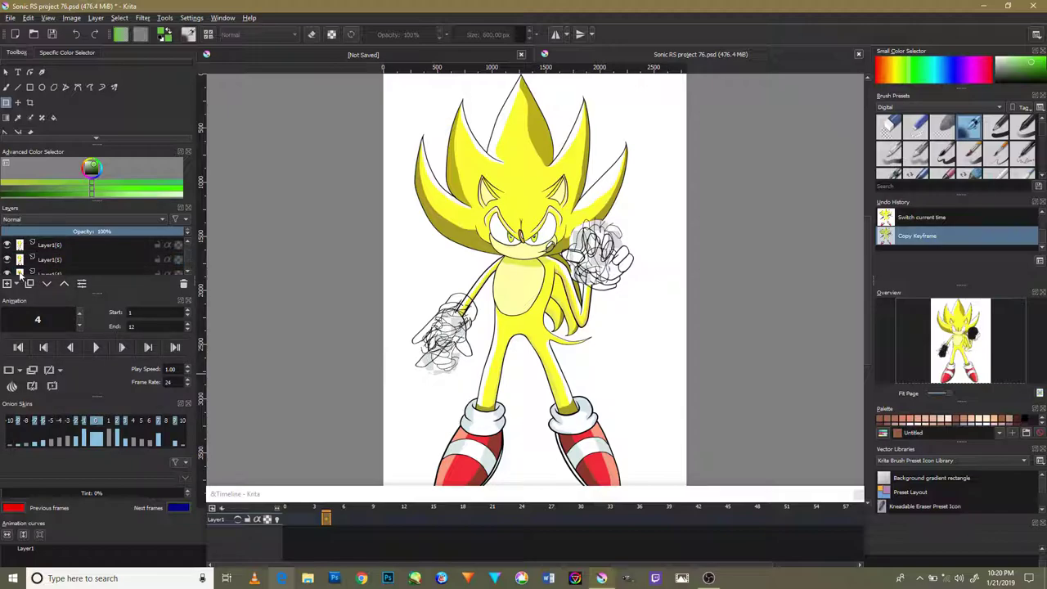
pyautogui.click(7, 259)
pyautogui.click(6, 244)
pyautogui.scroll(-2, 18, 261)
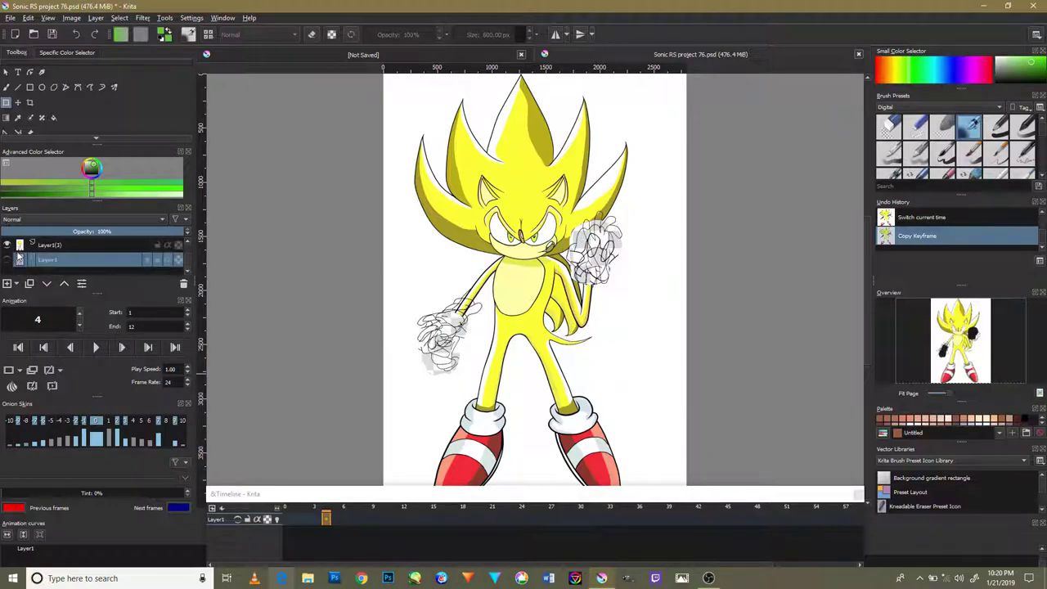
pyautogui.click(8, 258)
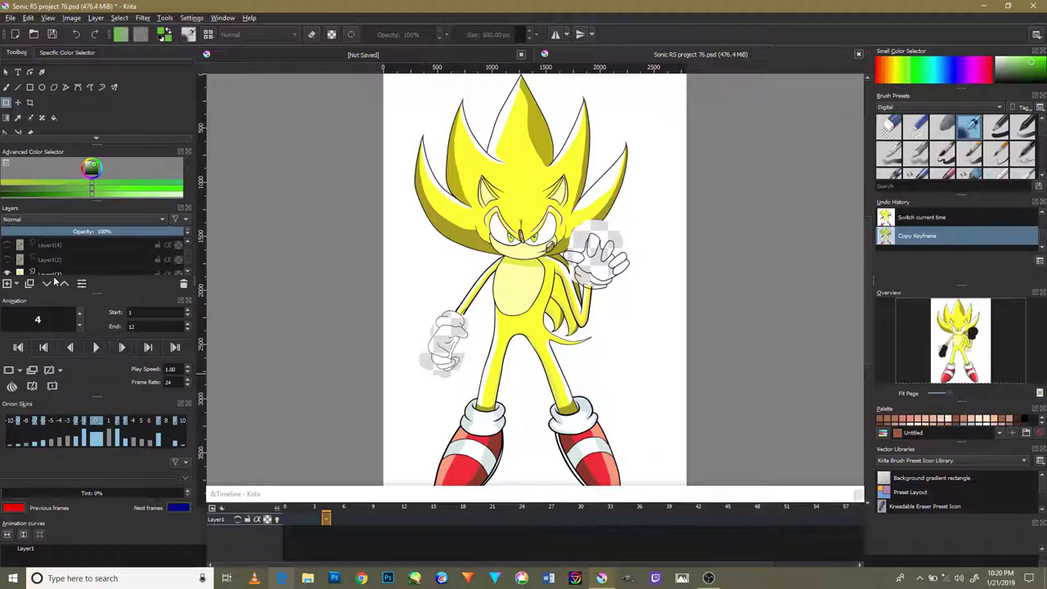
# Step: On Layer1(3), duplicate the current frame, move it to frame 5, and duplicate into frame 6
pyautogui.scroll(-1, 33, 258)
pyautogui.click(59, 246)
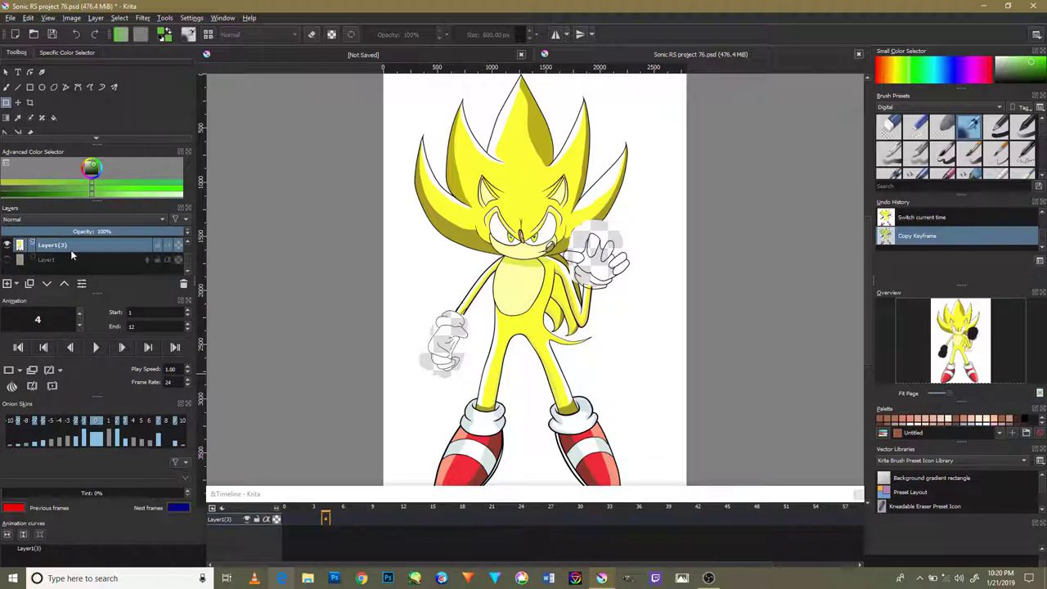
pyautogui.rightClick(325, 521)
pyautogui.click(360, 489)
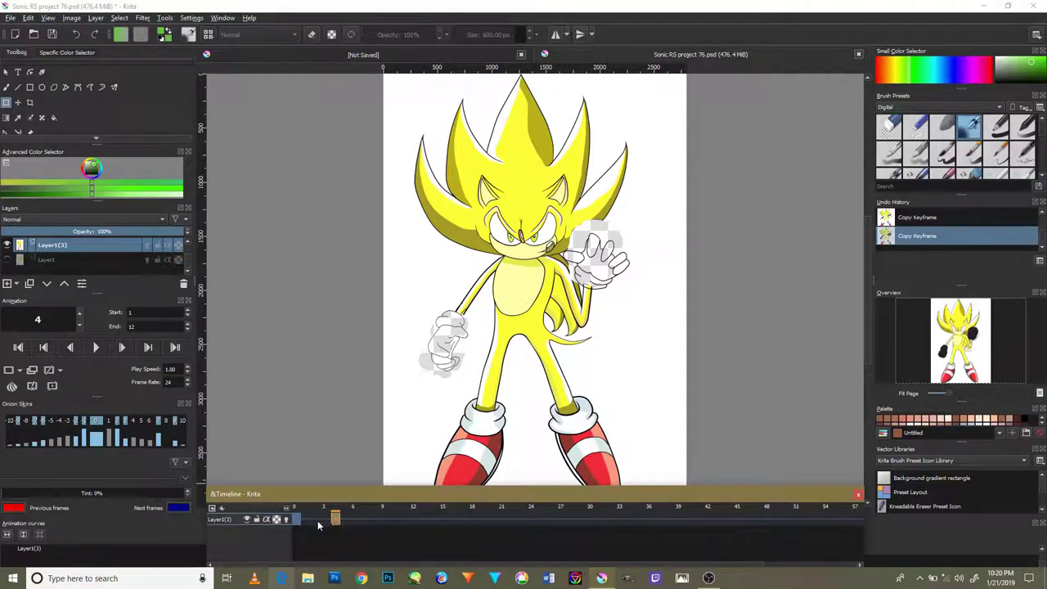
pyautogui.moveTo(335, 519); pyautogui.dragTo(346, 519)
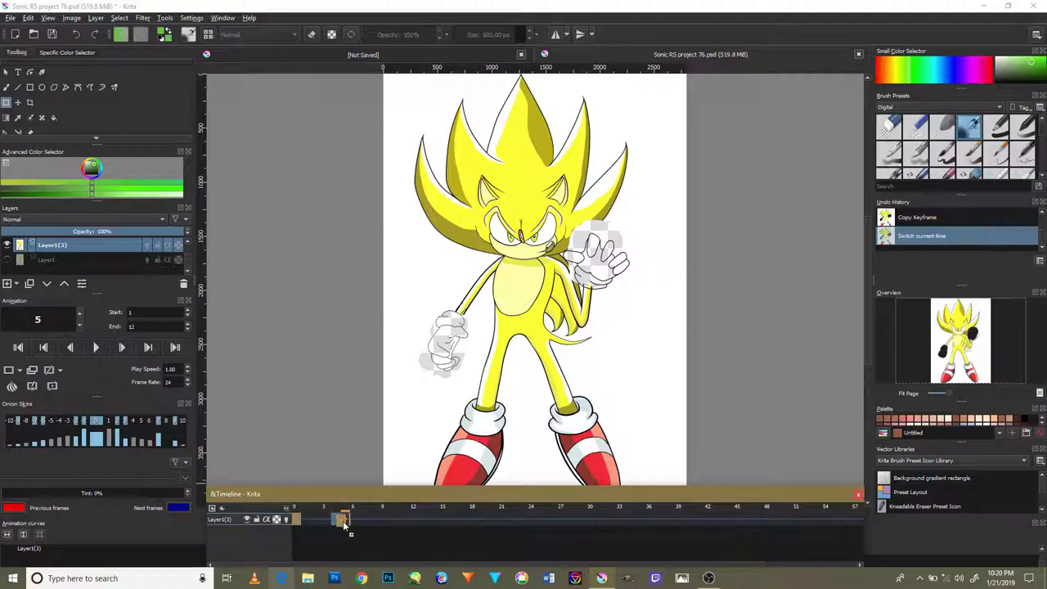
pyautogui.rightClick(351, 520)
pyautogui.click(364, 490)
# Step: Duplicate the Layer1(3) drawing into frames 8 and 9
pyautogui.rightClick(368, 522)
pyautogui.click(421, 500)
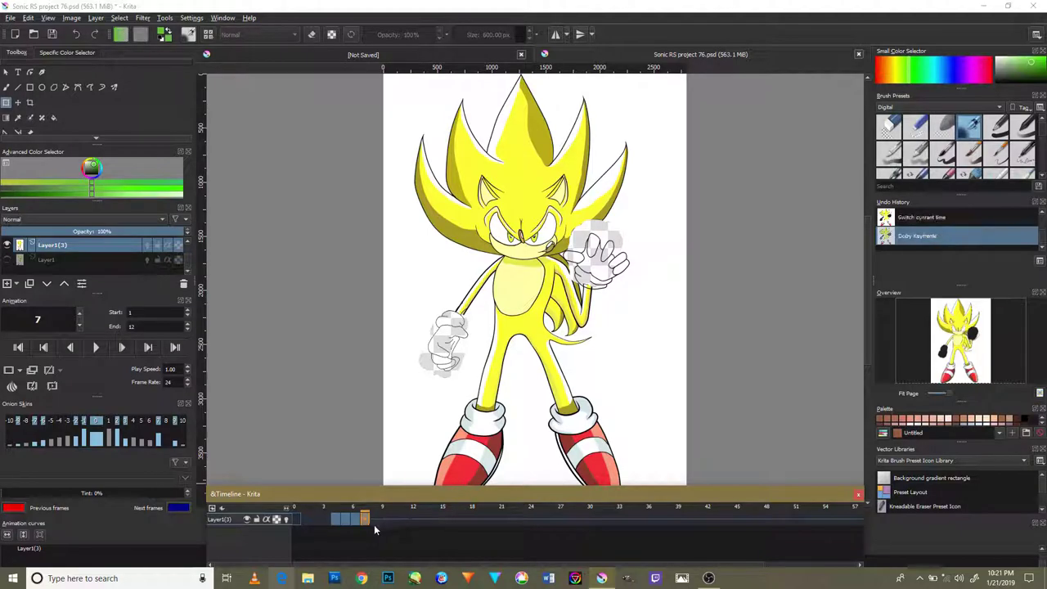
pyautogui.rightClick(373, 520)
pyautogui.click(384, 520)
pyautogui.rightClick(385, 520)
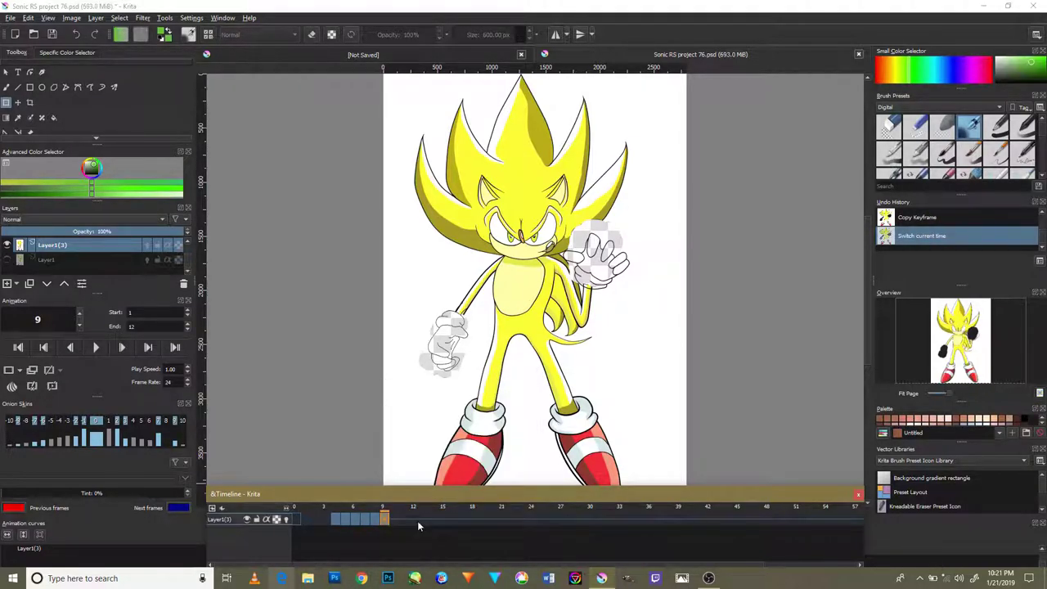
pyautogui.click(421, 501)
pyautogui.scroll(2, 107, 270)
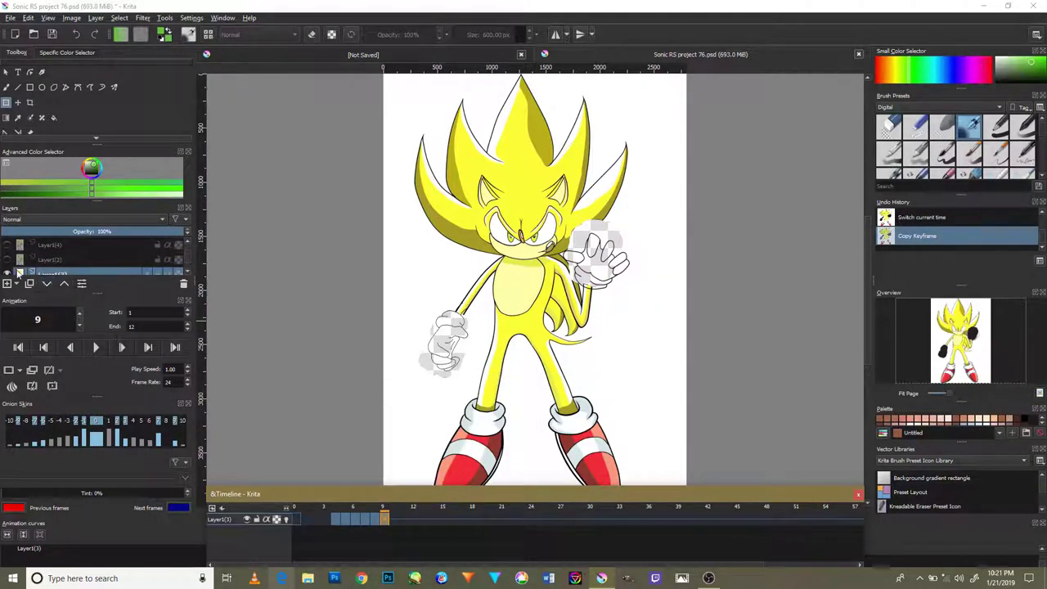
# Step: Make the Layer1(2) sketch visible and select frames 9 through 11
pyautogui.click(8, 270)
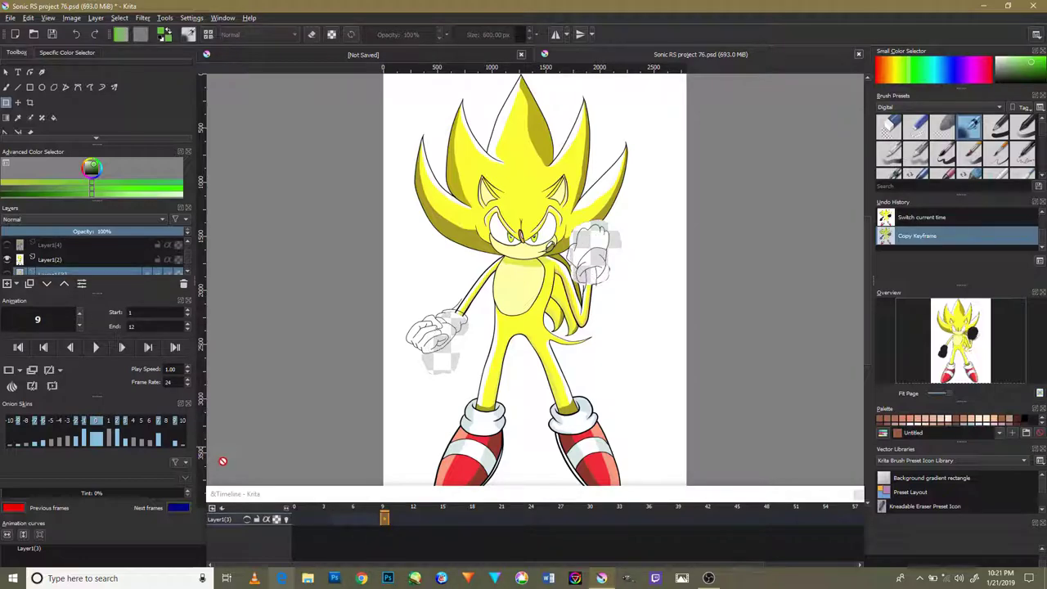
pyautogui.click(405, 520)
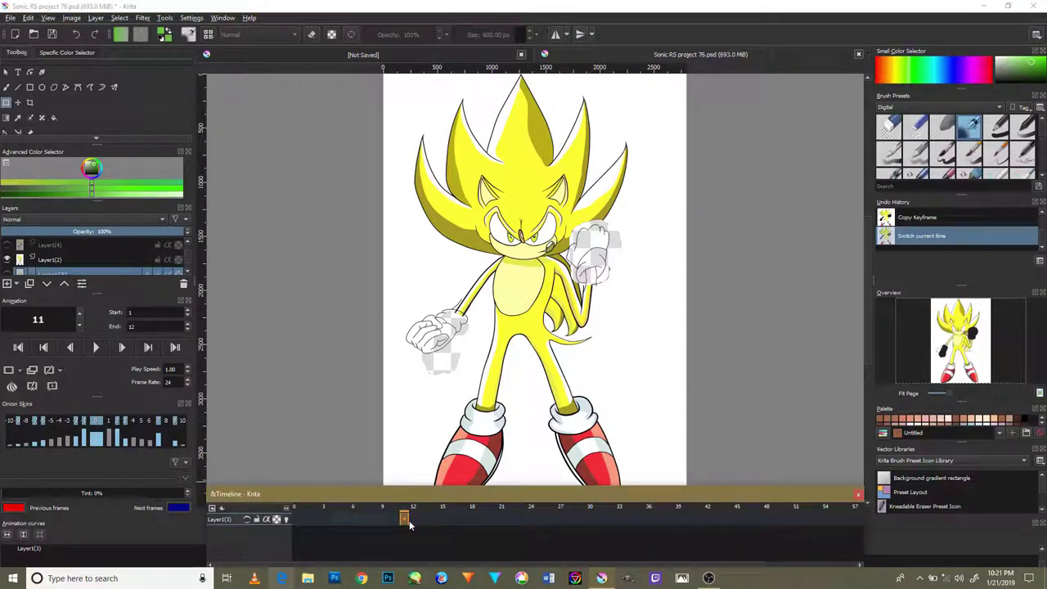
pyautogui.moveTo(403, 520); pyautogui.dragTo(382, 520)
pyautogui.rightClick(383, 516)
pyautogui.click(371, 518)
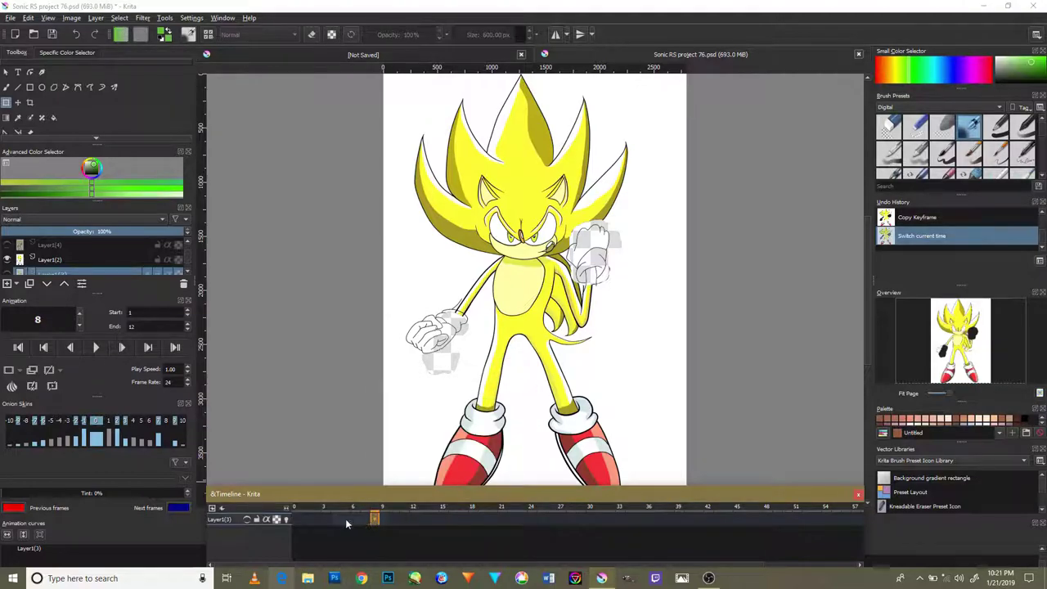
# Step: On Layer1(2), move the keyframes to frames 8 and 12
pyautogui.click(345, 519)
pyautogui.click(82, 260)
pyautogui.rightClick(345, 516)
pyautogui.click(353, 513)
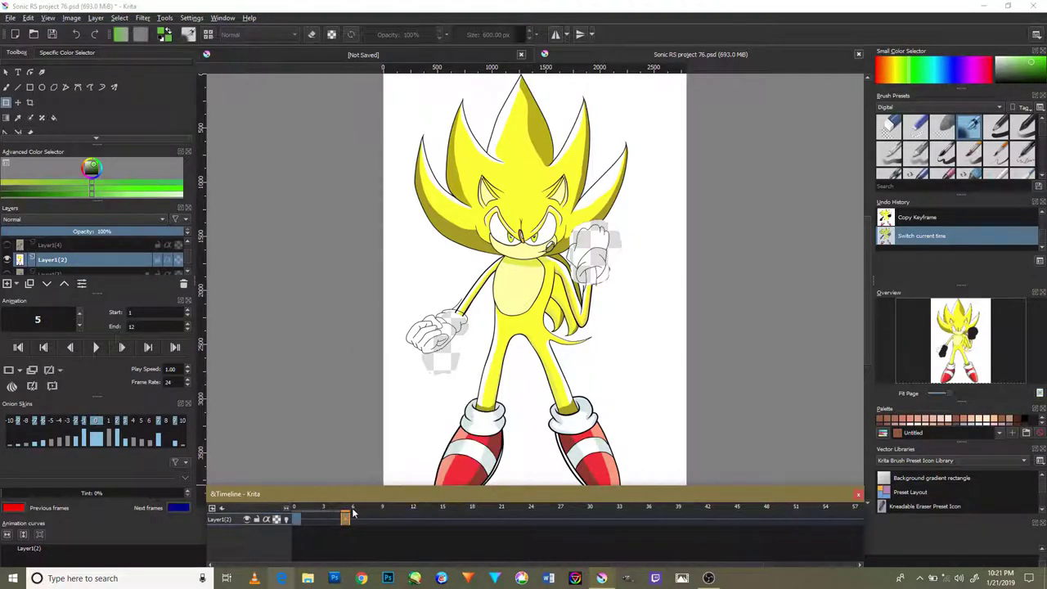
pyautogui.moveTo(299, 518); pyautogui.dragTo(413, 520)
pyautogui.click(393, 524)
pyautogui.rightClick(411, 523)
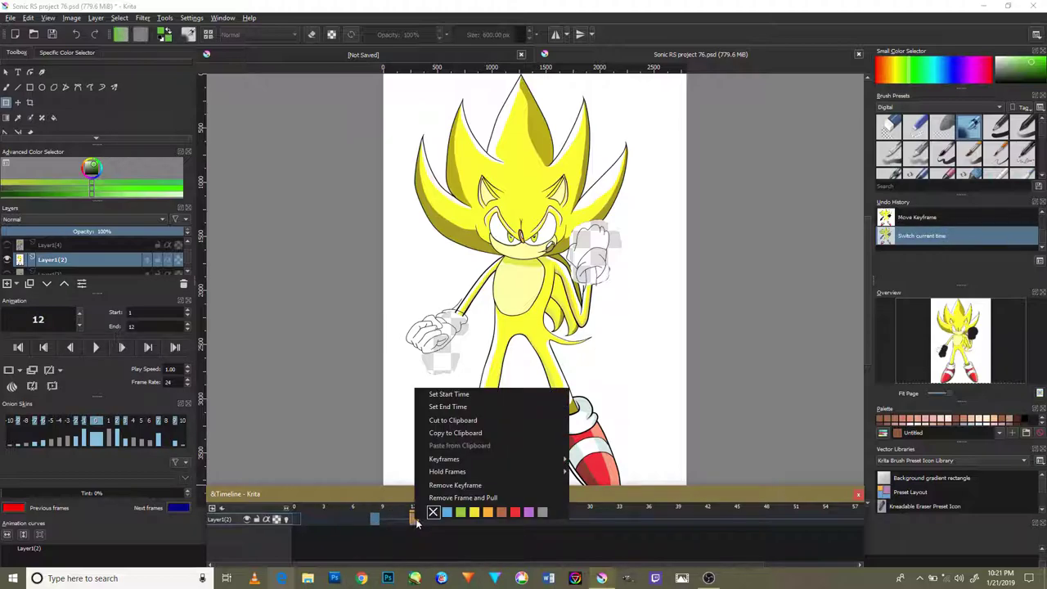
pyautogui.press('Escape')
# Step: Create duplicate Layer1(2) frames at 15, 17, 19 and 21
pyautogui.rightClick(442, 522)
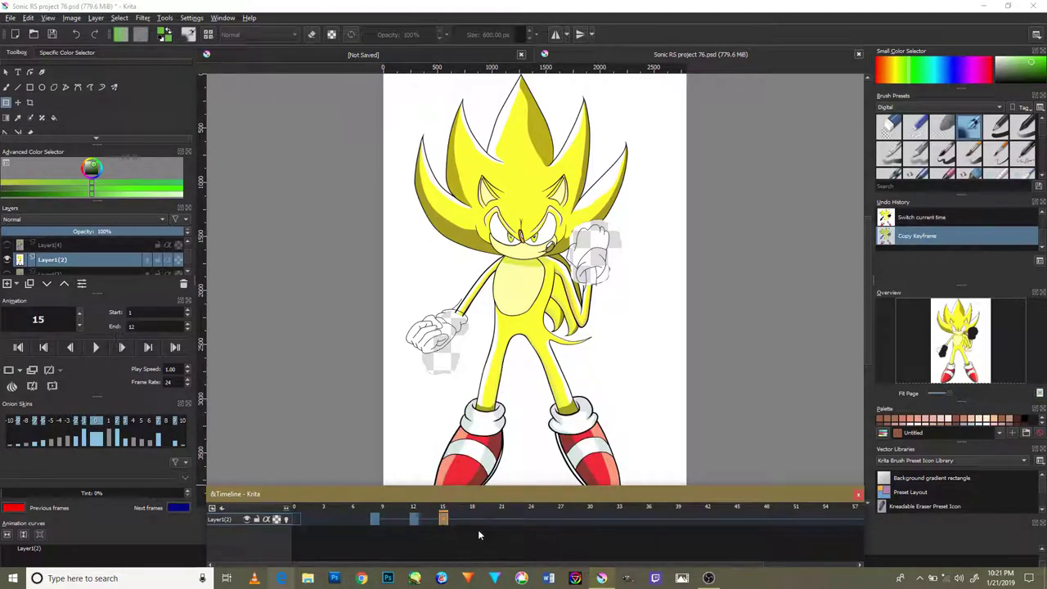
pyautogui.rightClick(462, 520)
pyautogui.click(483, 500)
pyautogui.rightClick(482, 520)
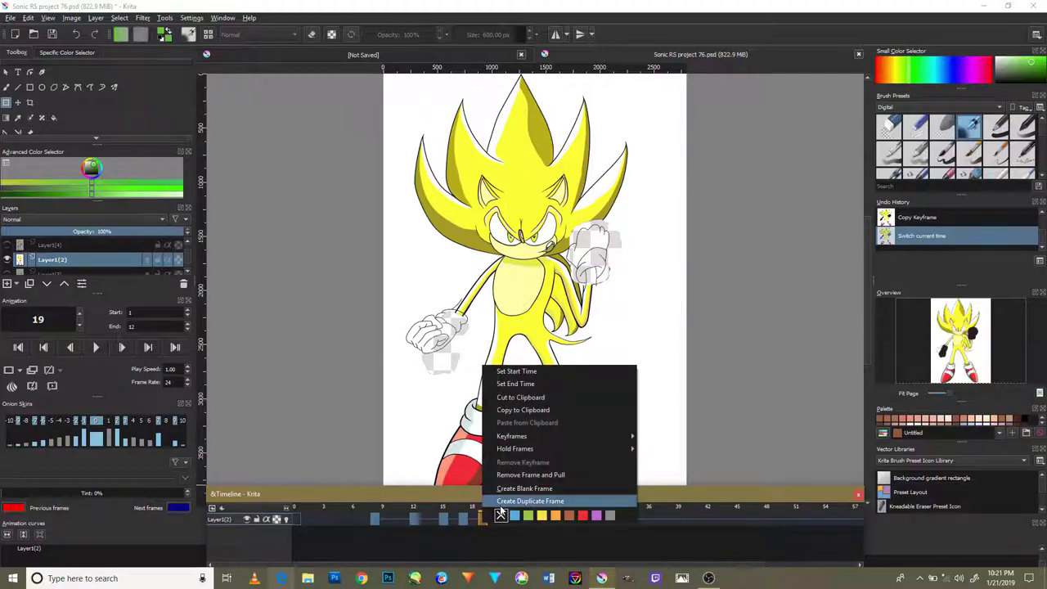
pyautogui.click(503, 500)
pyautogui.rightClick(501, 520)
pyautogui.click(540, 500)
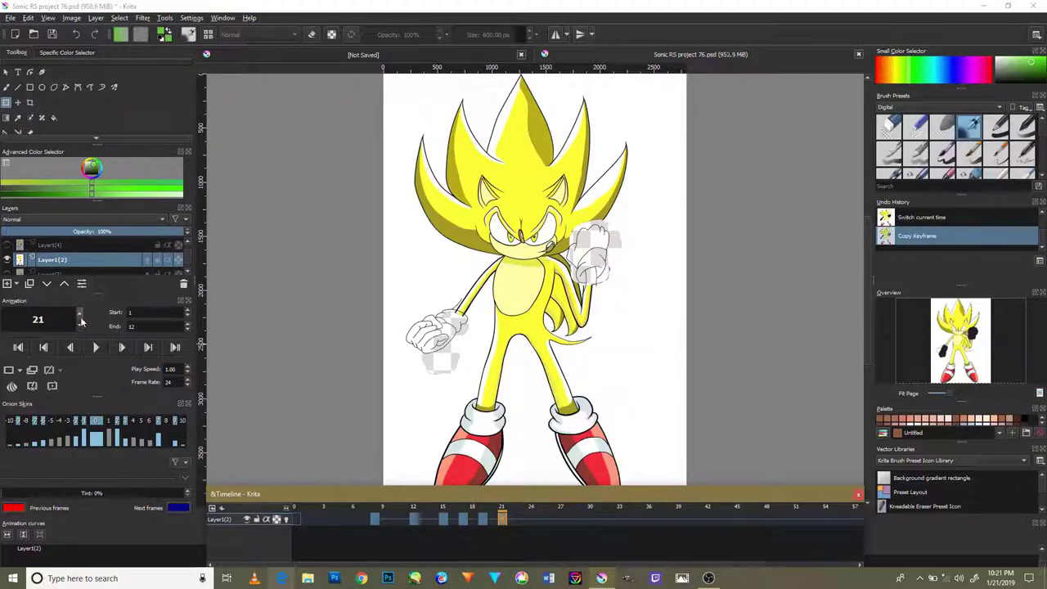
pyautogui.moveTo(8, 260); pyautogui.dragTo(19, 247)
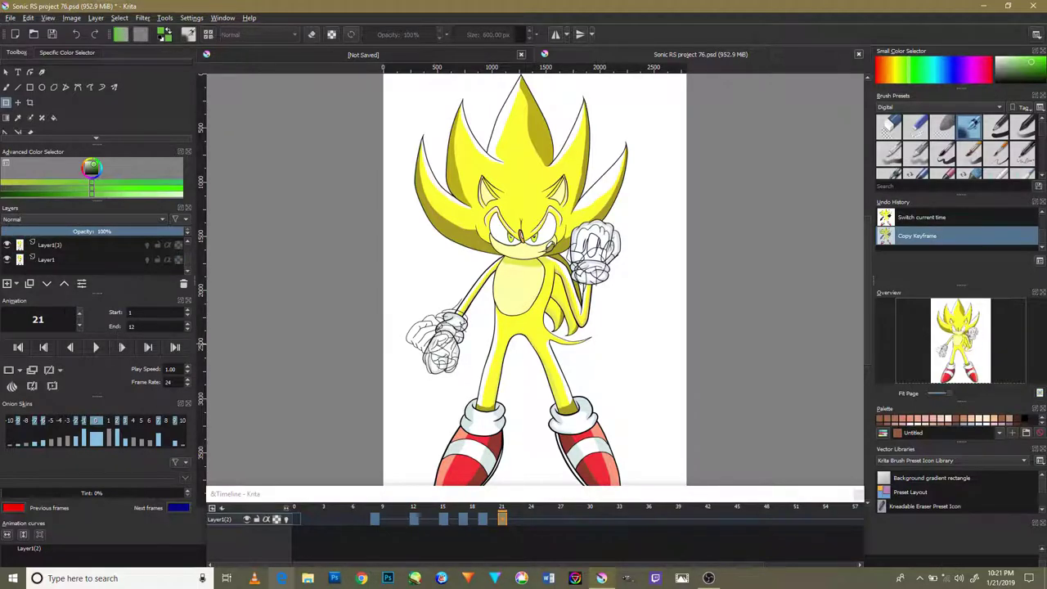
pyautogui.click(93, 349)
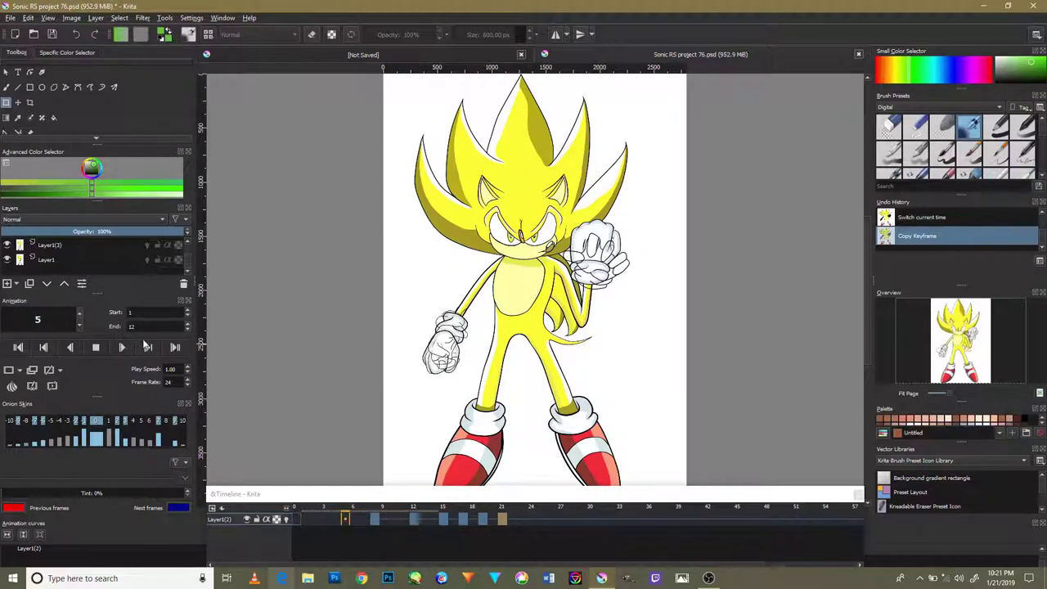
pyautogui.click(94, 347)
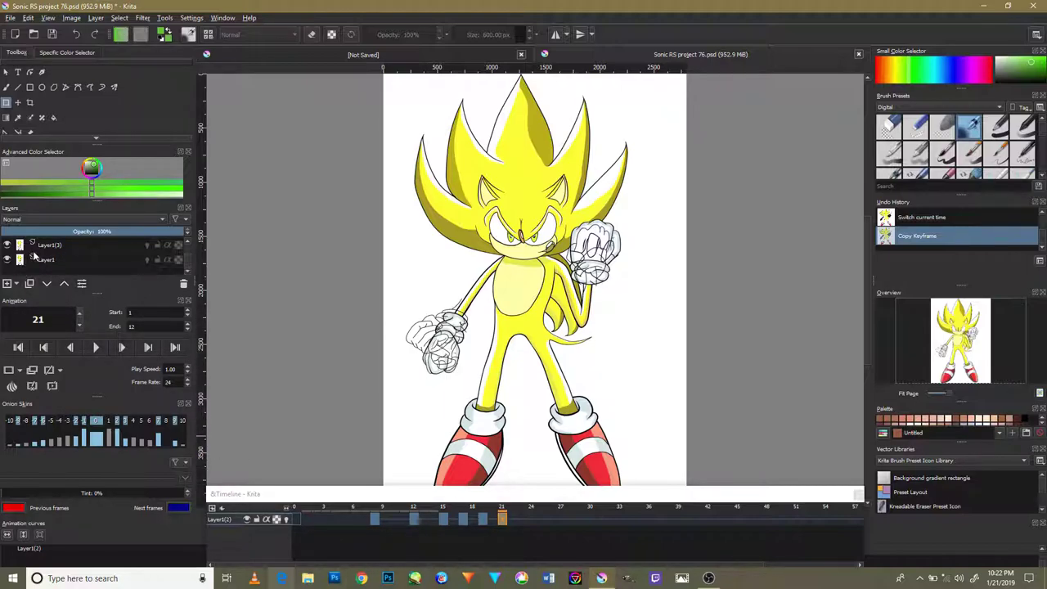
pyautogui.click(8, 259)
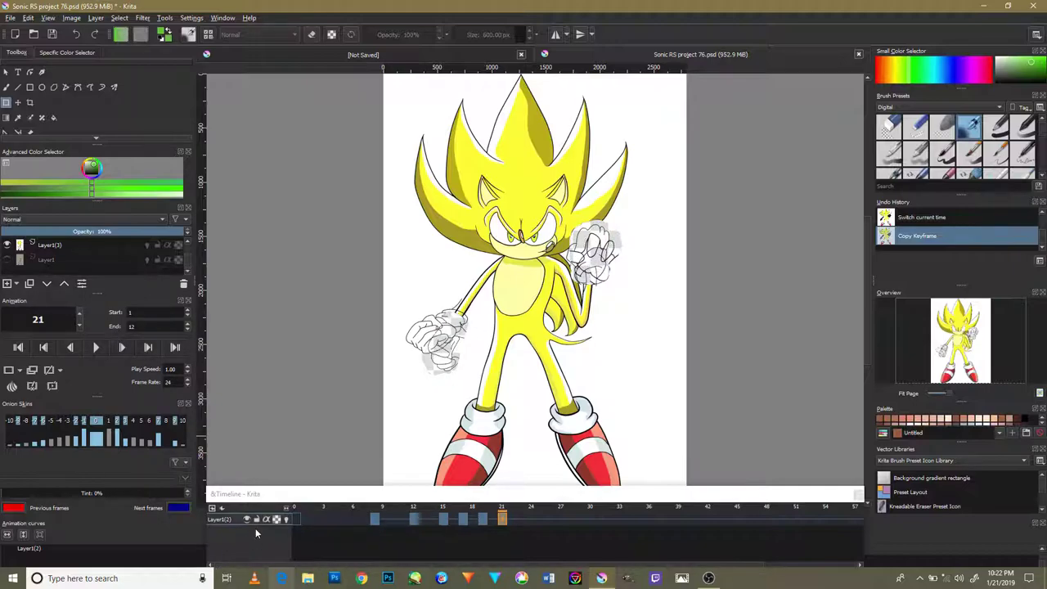
pyautogui.click(95, 347)
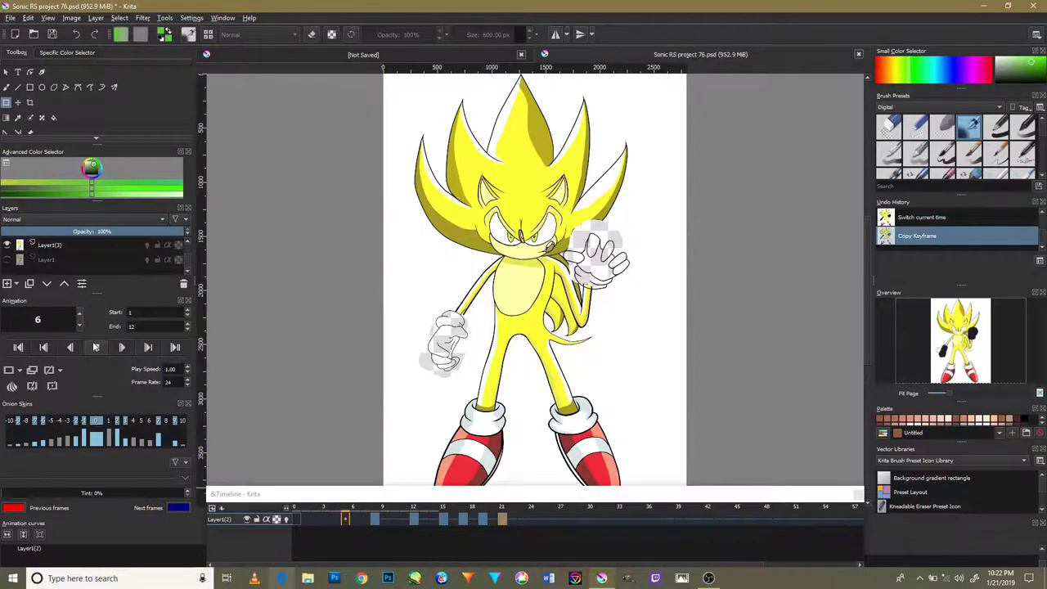
pyautogui.click(96, 348)
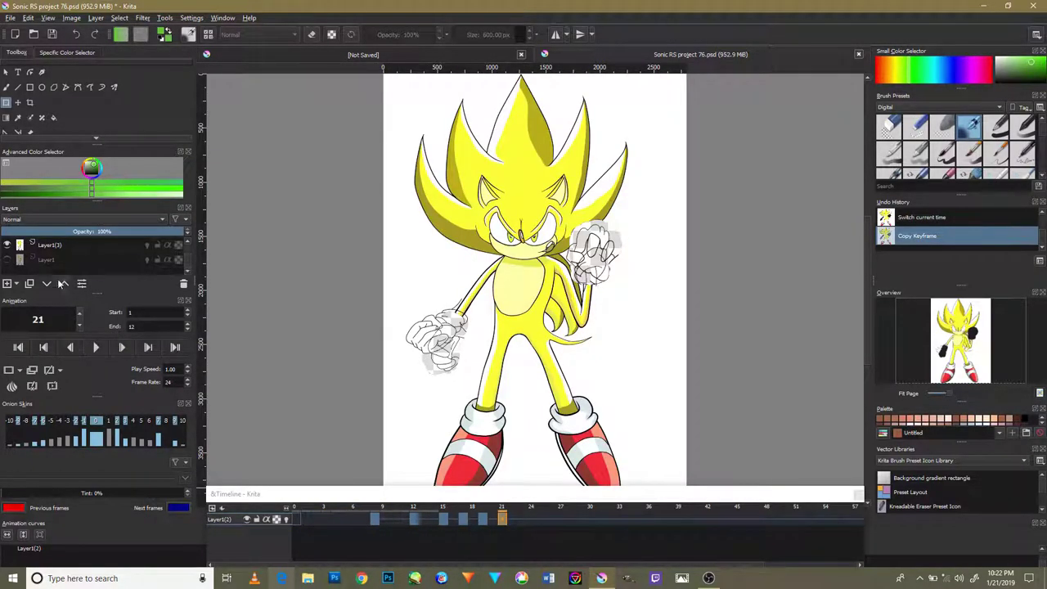
pyautogui.click(8, 259)
pyautogui.scroll(2, 98, 249)
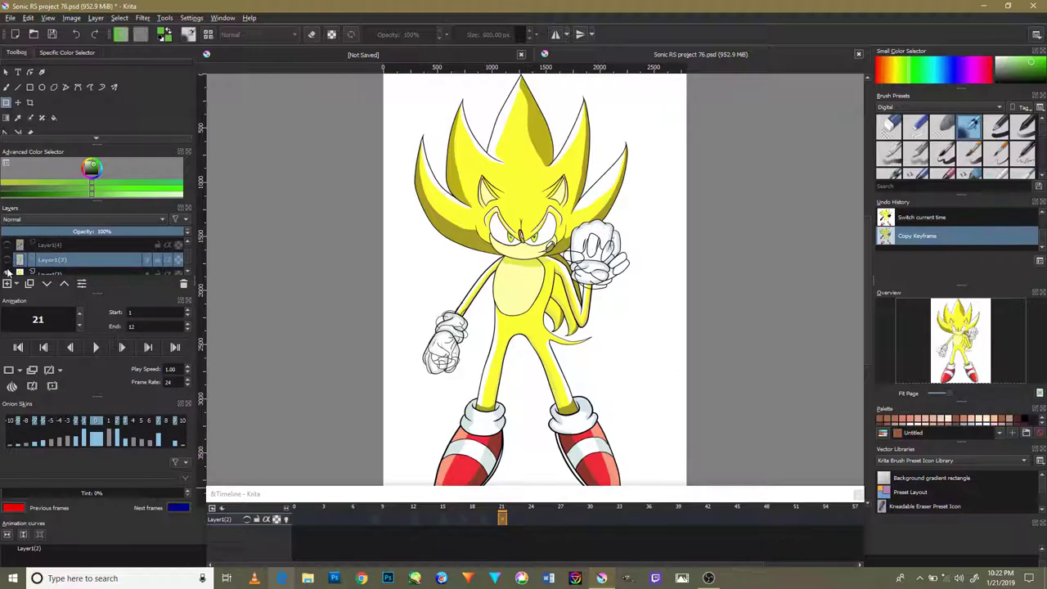
# Step: Show the artwork layer, select Layer1(4), and hide the Layer1(2) sketch
pyautogui.click(8, 260)
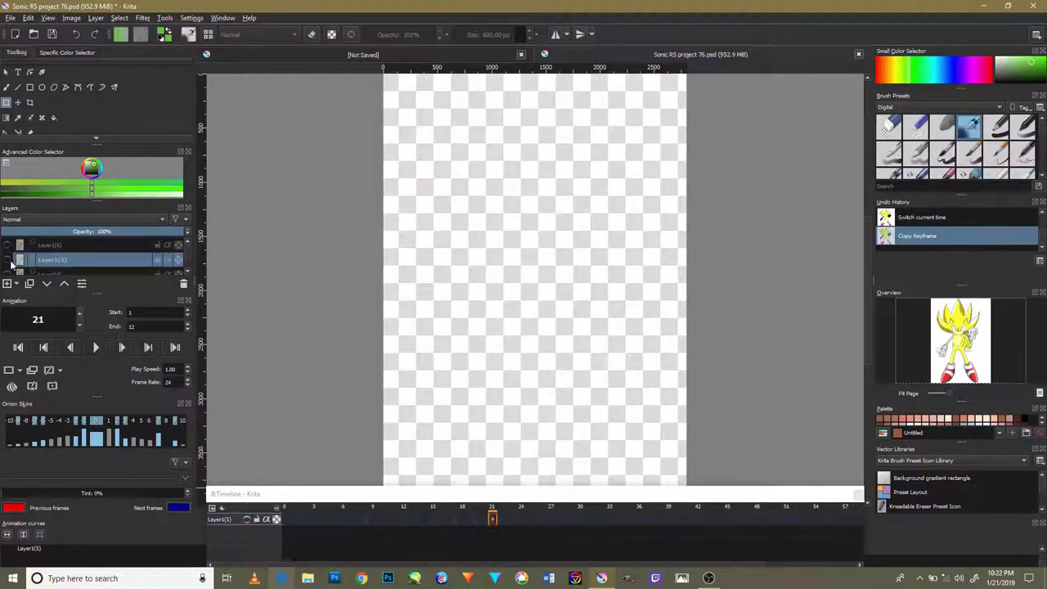
pyautogui.click(10, 263)
pyautogui.click(9, 262)
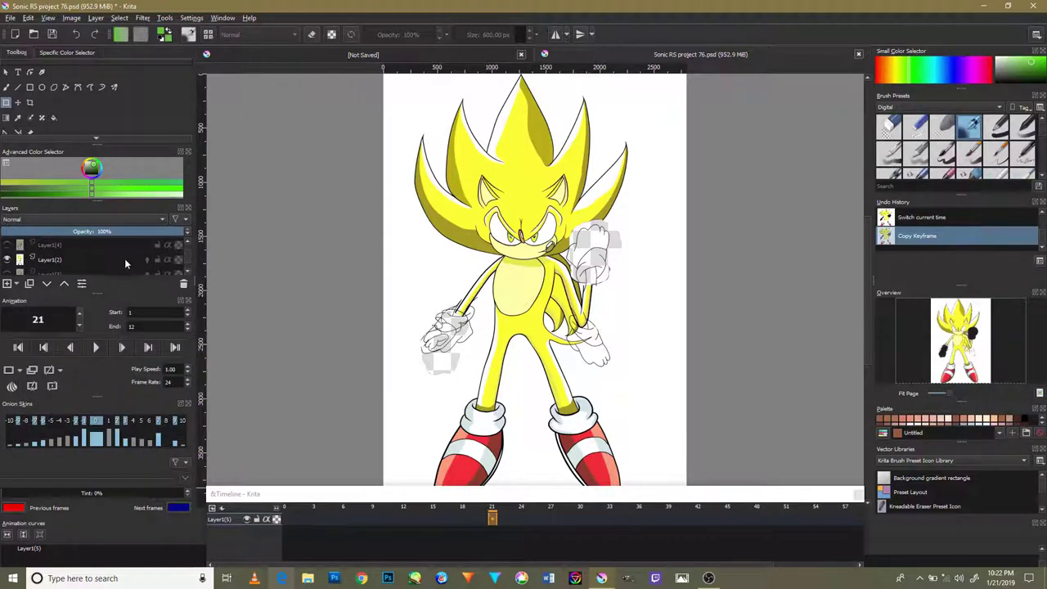
pyautogui.scroll(1, 122, 257)
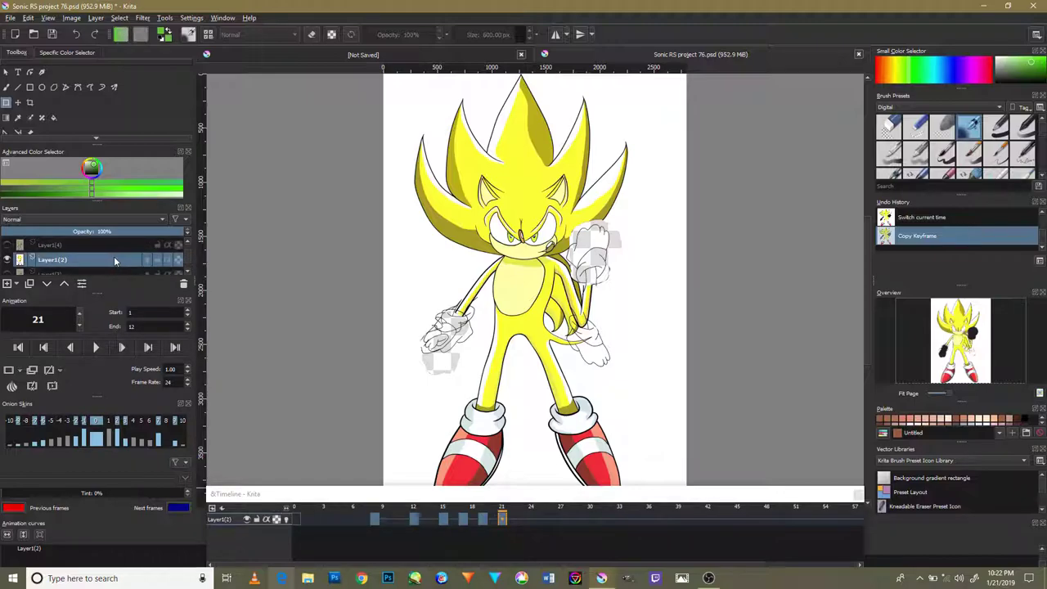
pyautogui.click(31, 246)
pyautogui.click(8, 260)
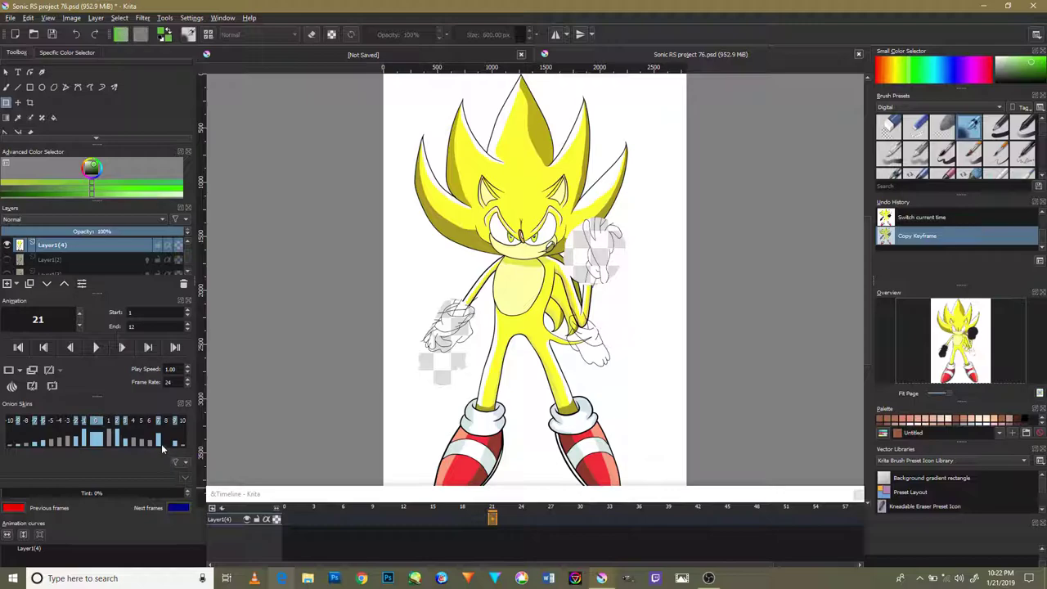
# Step: Add a new keyframe on Layer1(4) and move it to frame 21
pyautogui.click(8, 370)
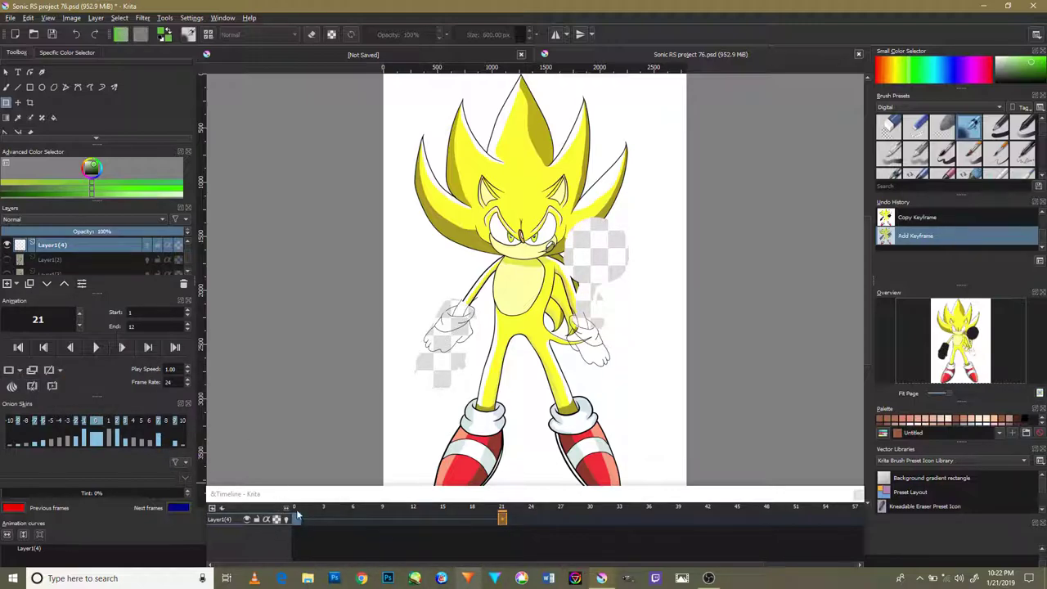
pyautogui.moveTo(297, 514); pyautogui.dragTo(501, 517)
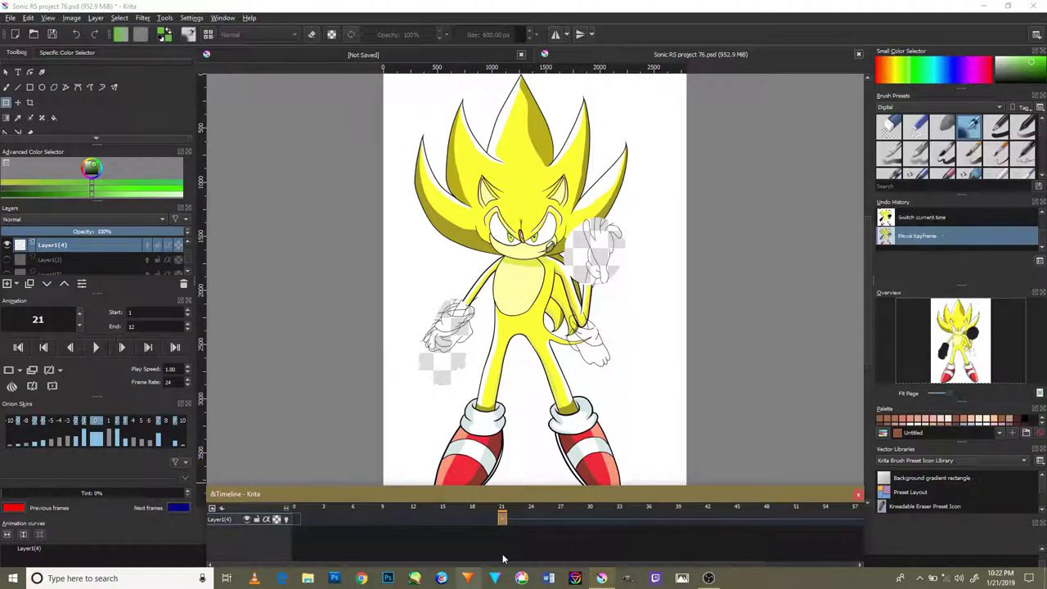
pyautogui.click(522, 517)
pyautogui.rightClick(523, 515)
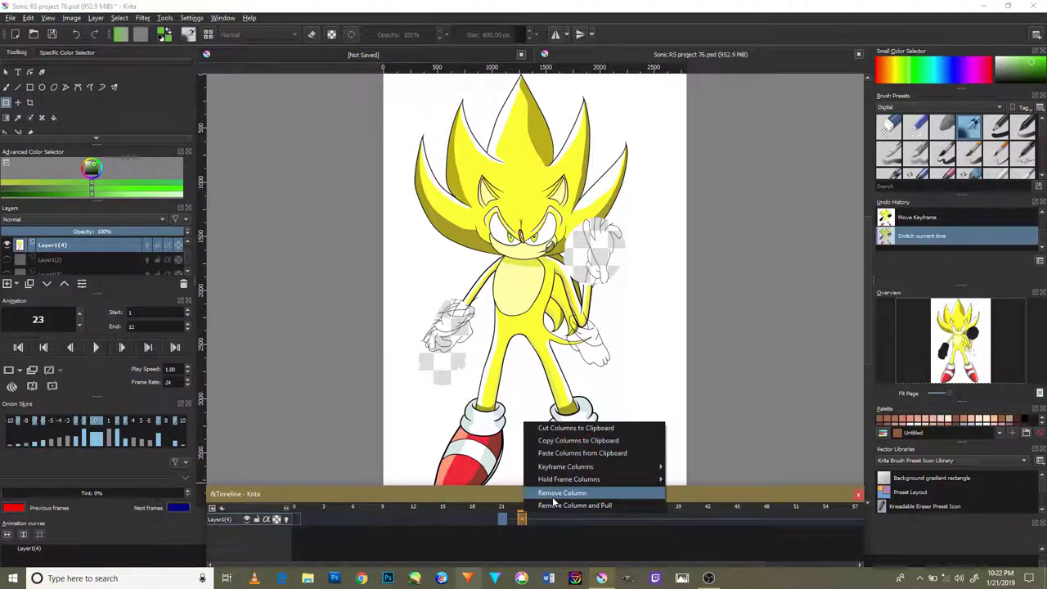
pyautogui.rightClick(528, 518)
pyautogui.click(567, 509)
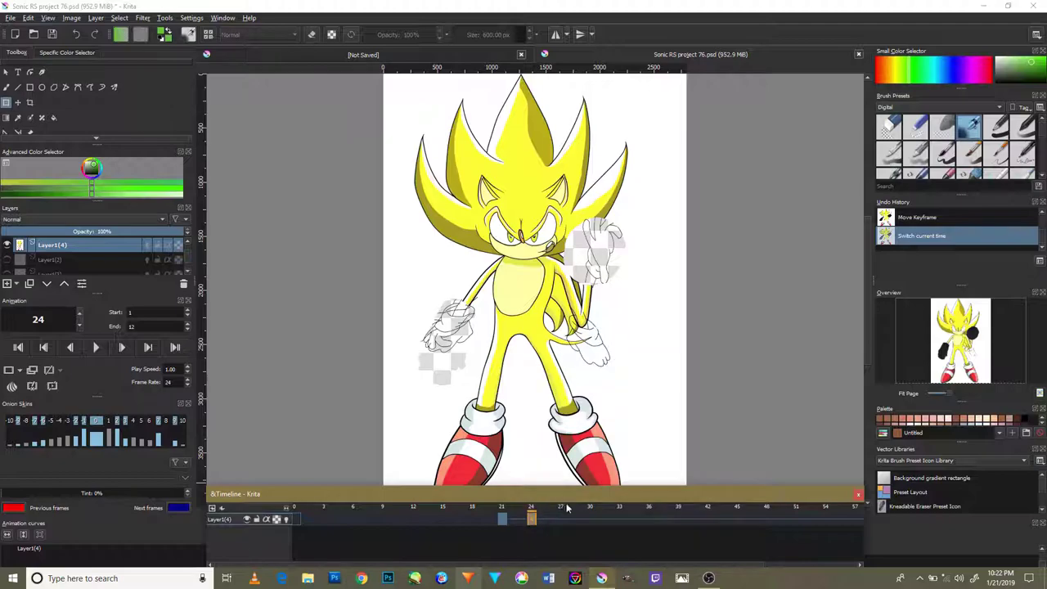
# Step: Duplicate the Layer1(4) drawing into frames 27, 29, 31 and 32
pyautogui.rightClick(560, 515)
pyautogui.click(622, 495)
pyautogui.rightClick(584, 515)
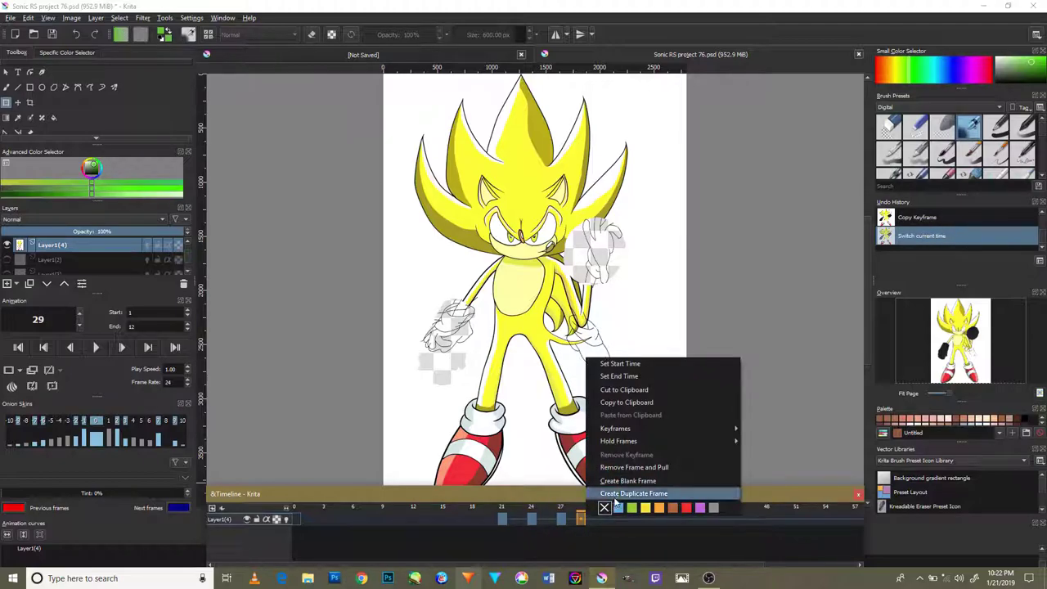
pyautogui.click(615, 494)
pyautogui.rightClick(603, 517)
pyautogui.click(635, 493)
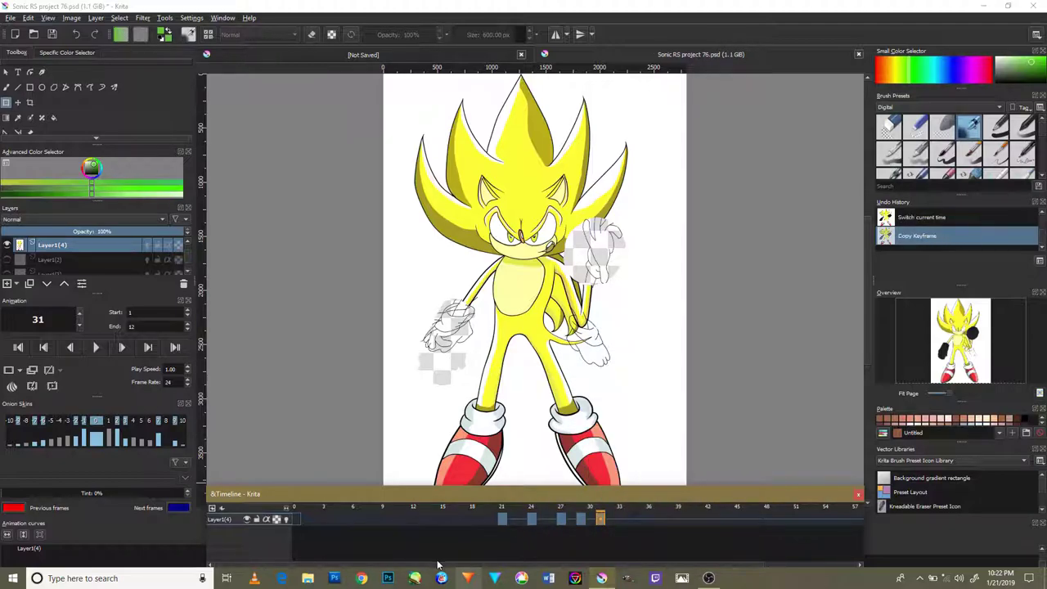
pyautogui.hscroll(3, 442, 564)
pyautogui.rightClick(526, 518)
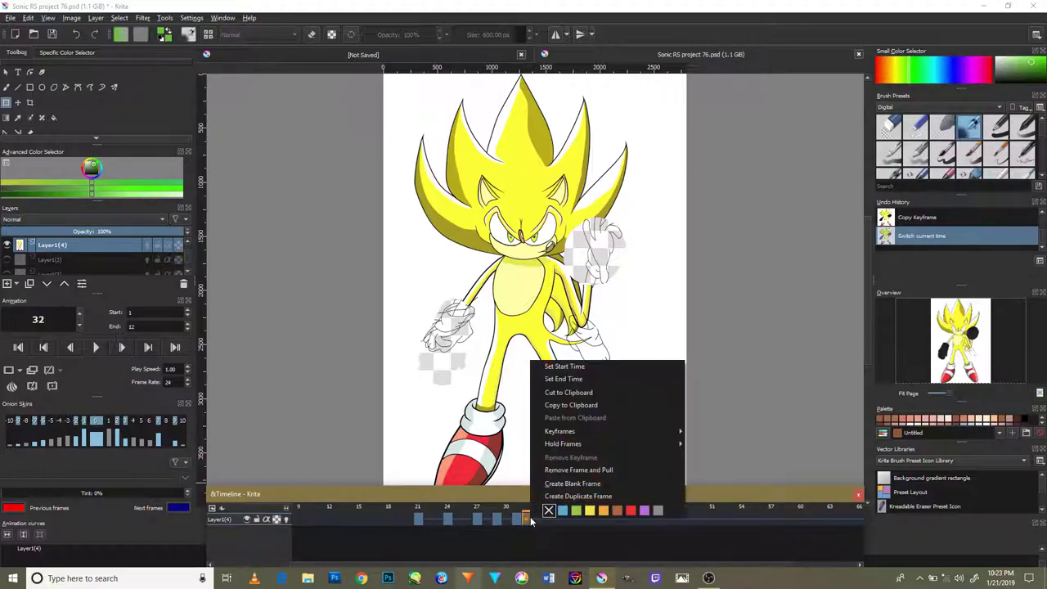
pyautogui.click(579, 496)
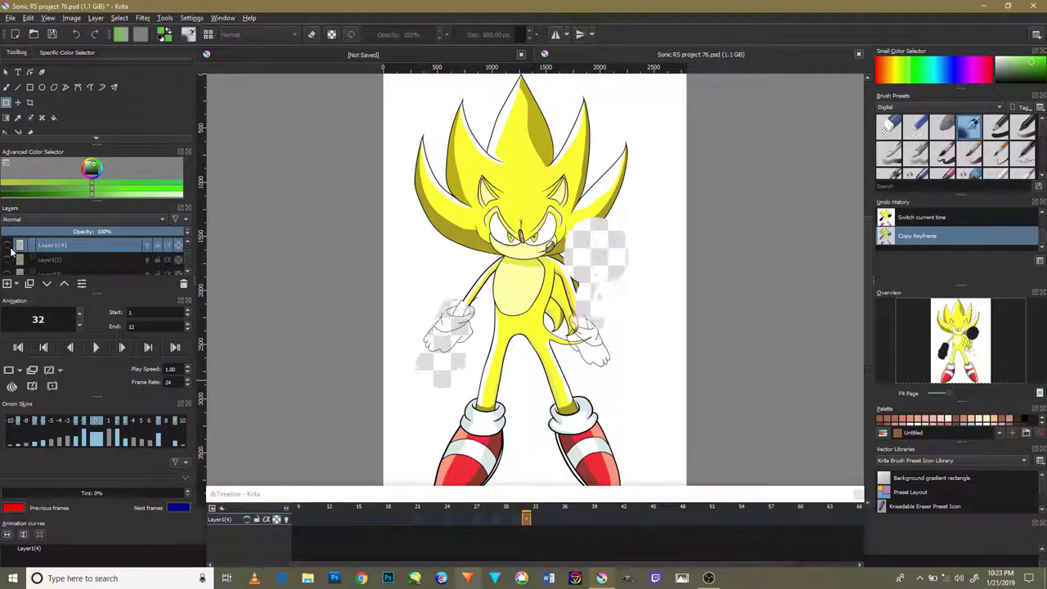
# Step: Make Layer1(4) visible, duplicate its keyframe onto frame 36, and start playback
pyautogui.scroll(-2, 159, 232)
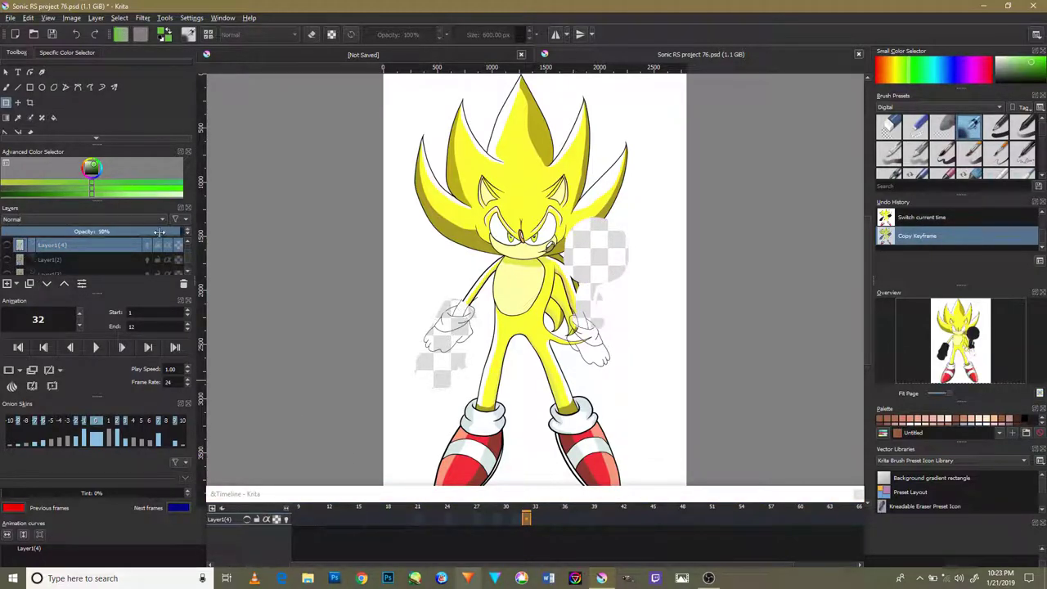
pyautogui.scroll(-1, 155, 258)
pyautogui.scroll(-1, 157, 256)
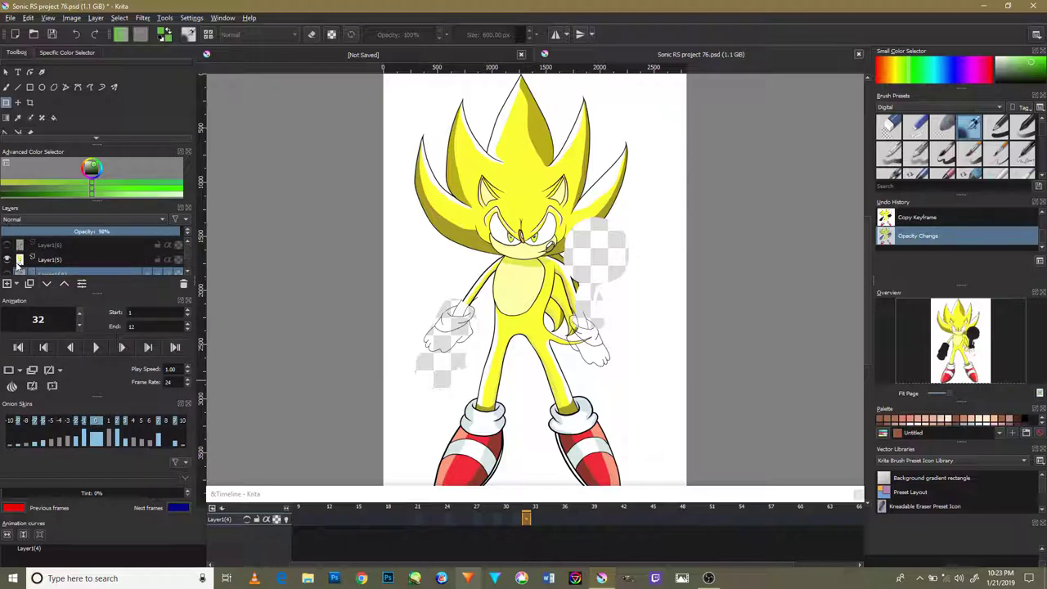
pyautogui.click(81, 245)
pyautogui.click(7, 244)
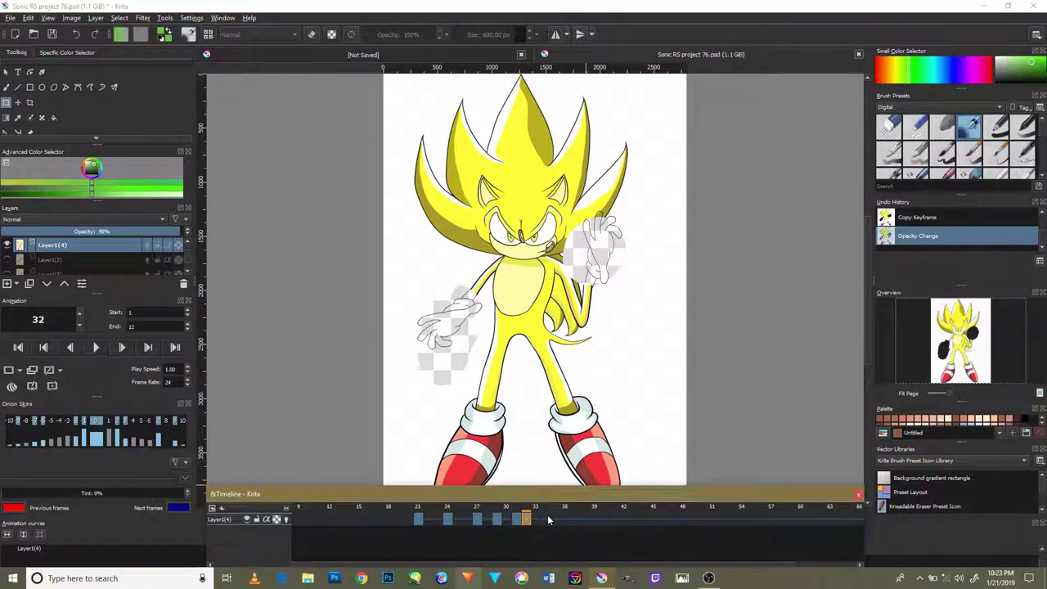
pyautogui.rightClick(547, 515)
pyautogui.click(577, 502)
pyautogui.rightClick(576, 512)
pyautogui.click(614, 500)
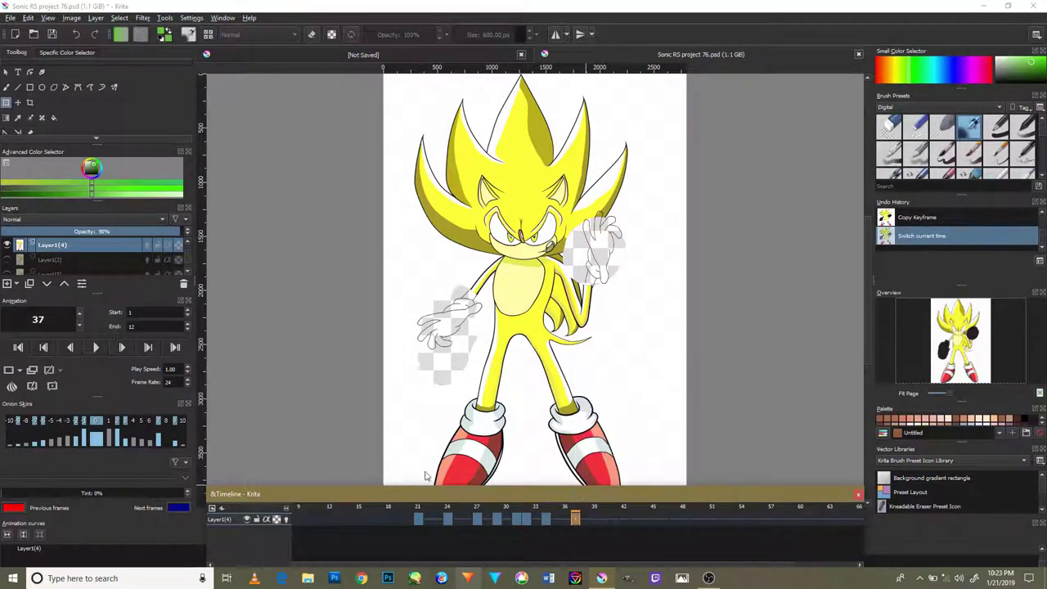
pyautogui.click(95, 348)
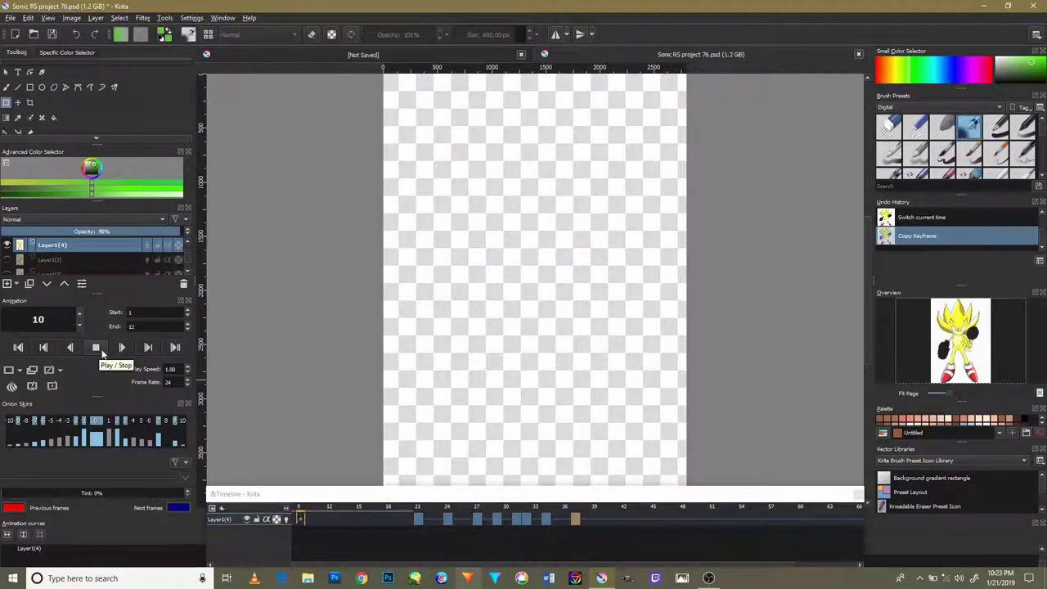
# Step: Set the animation end to frame 58, stop playback at frame 37, and show Layer1(5)
pyautogui.doubleClick(131, 327)
pyautogui.write('8')
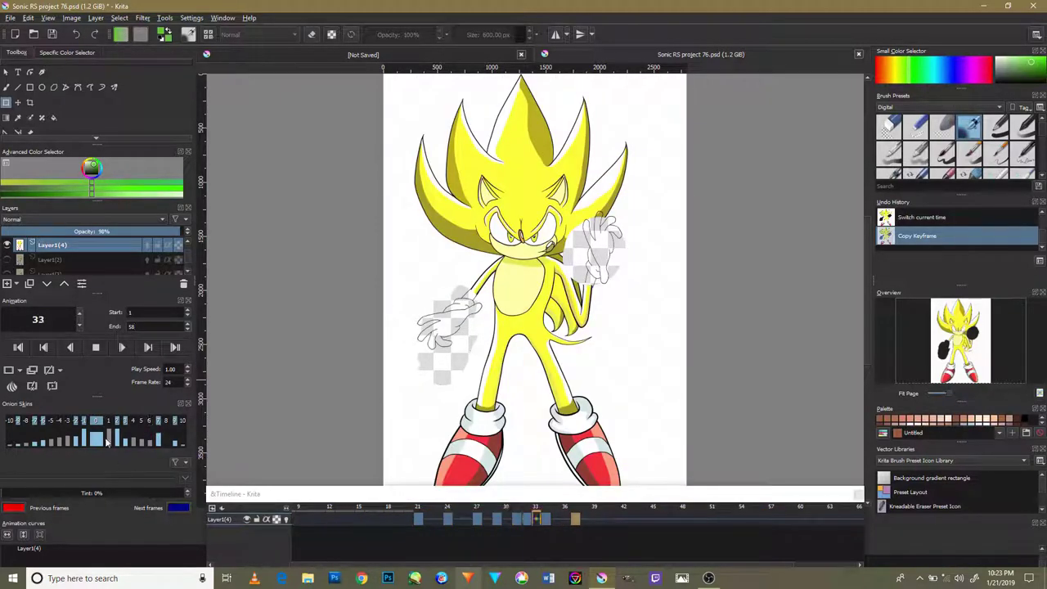
pyautogui.click(97, 350)
pyautogui.scroll(2, 98, 257)
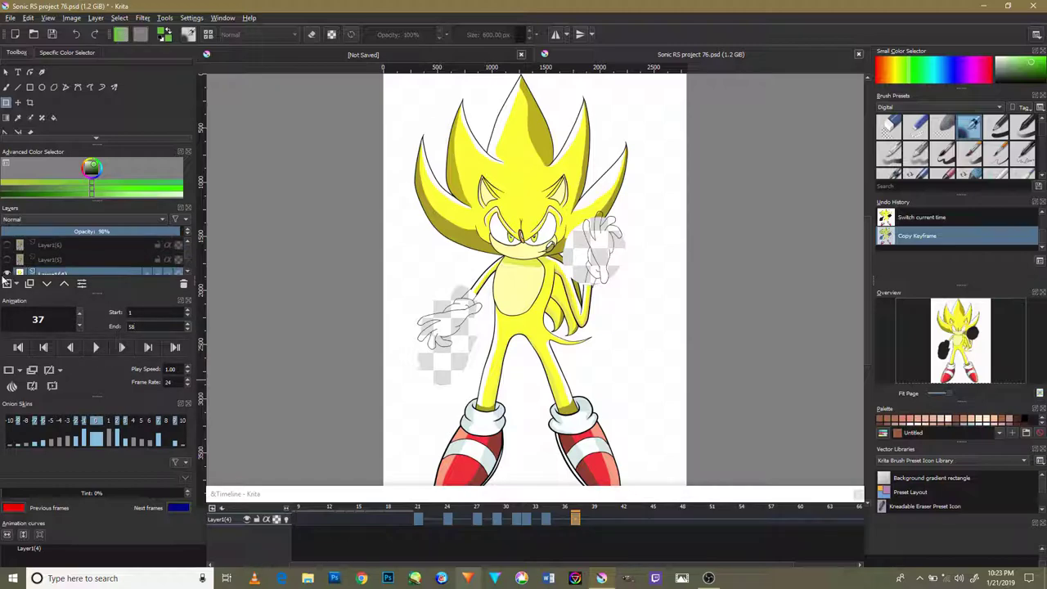
pyautogui.click(7, 259)
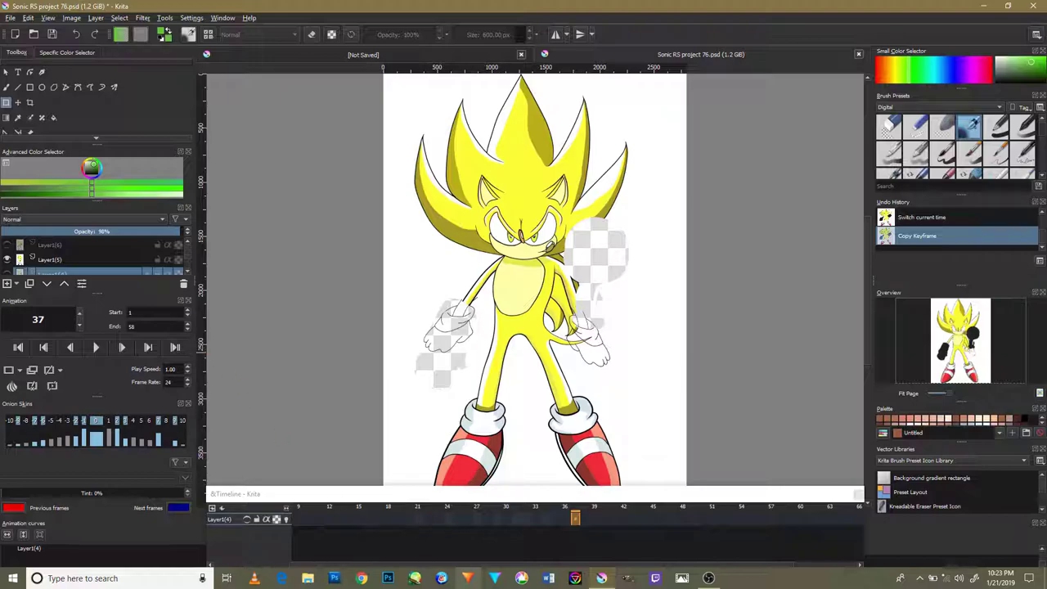
# Step: Select Layer1(5) and duplicate its hand keyframe onto frames 40, 42 and 45
pyautogui.click(84, 262)
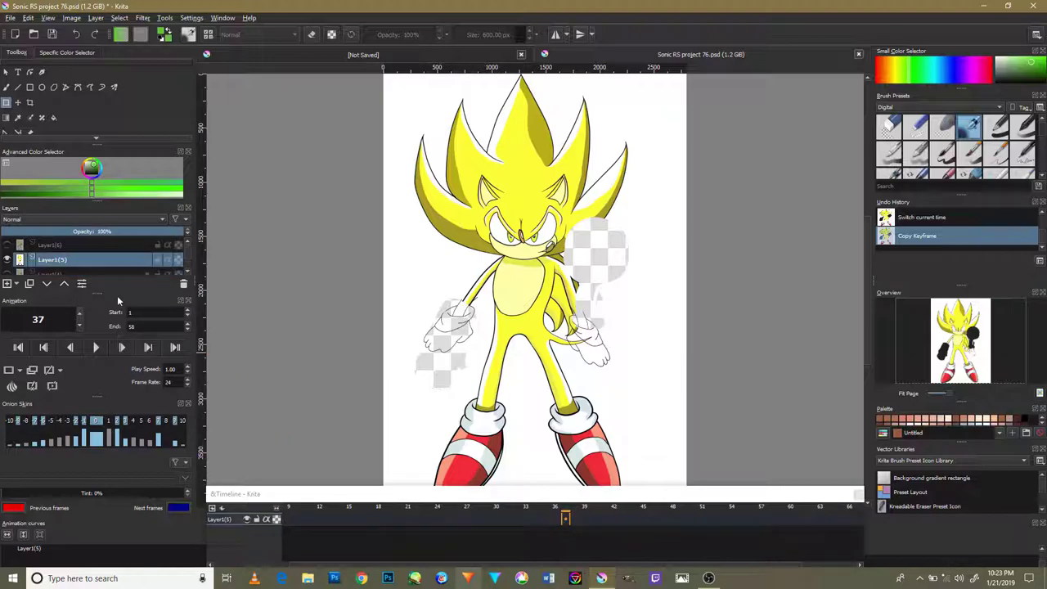
pyautogui.rightClick(565, 522)
pyautogui.click(581, 498)
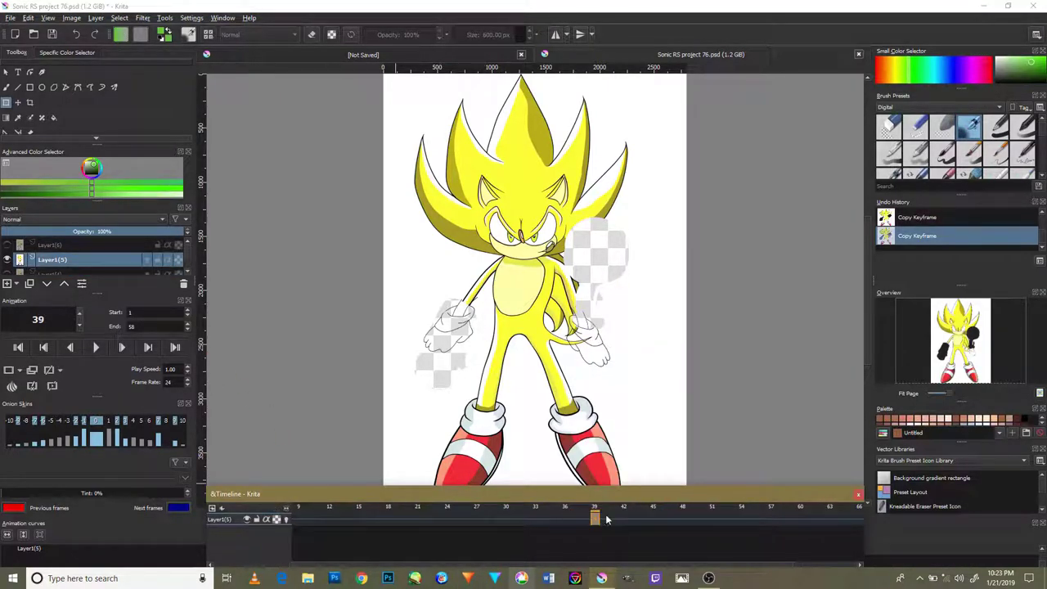
pyautogui.rightClick(606, 520)
pyautogui.click(630, 494)
pyautogui.rightClick(624, 520)
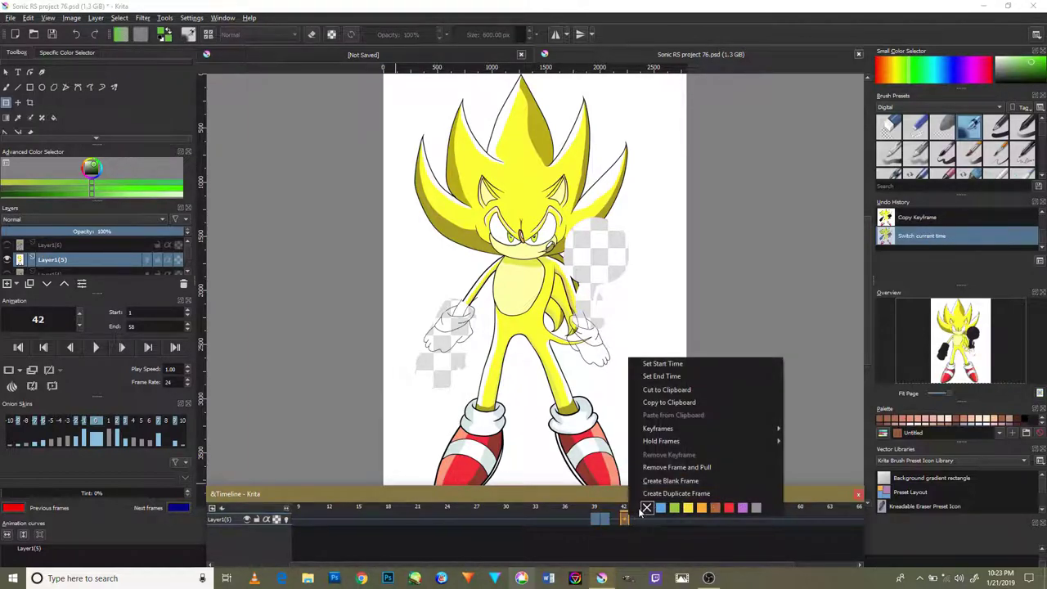
pyautogui.click(654, 495)
pyautogui.rightClick(658, 521)
pyautogui.click(670, 502)
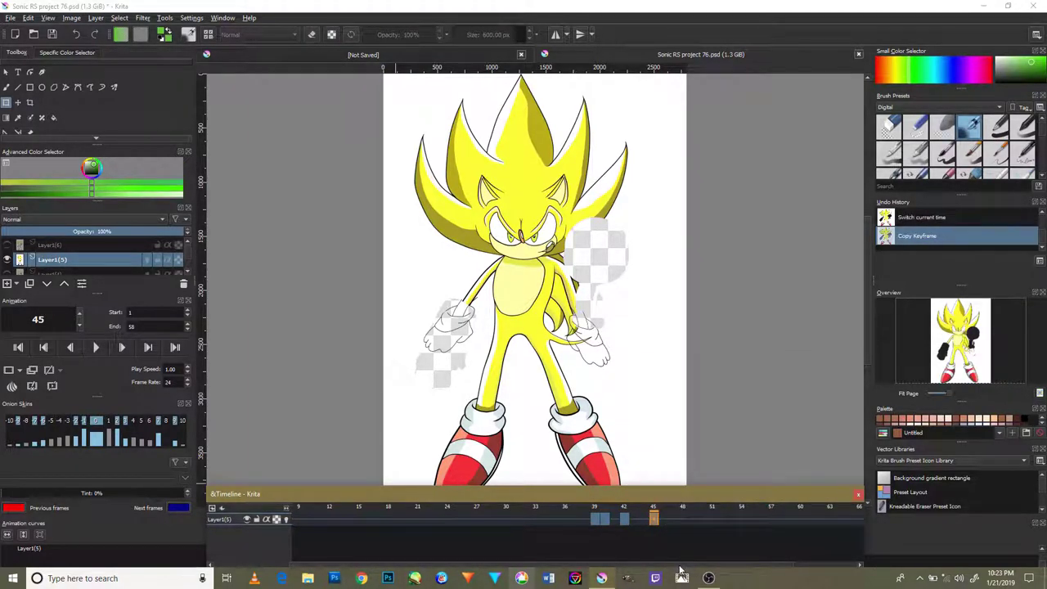
# Step: Duplicate Layer1(5)'s keyframe onto frames 48 and 50
pyautogui.scroll(-2, 654, 520)
pyautogui.rightClick(639, 519)
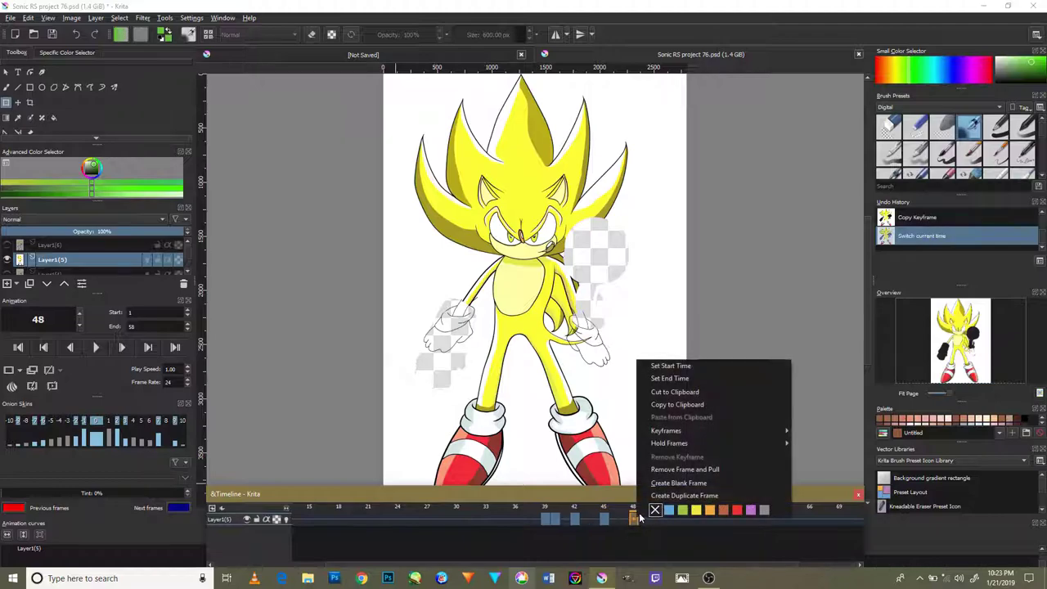
pyautogui.click(663, 496)
pyautogui.rightClick(656, 519)
pyautogui.click(686, 495)
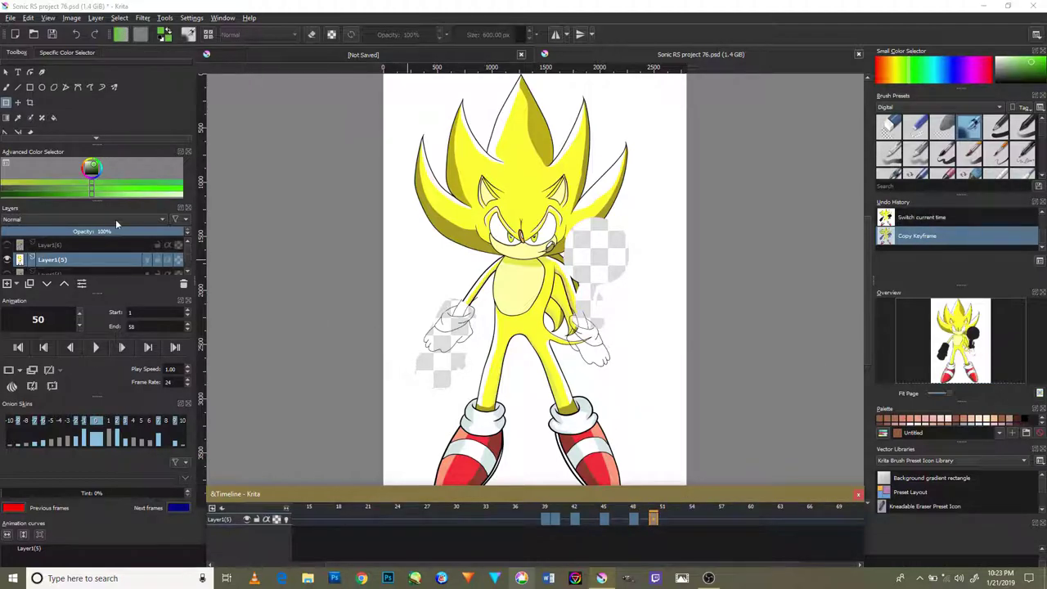
pyautogui.scroll(-2, 98, 259)
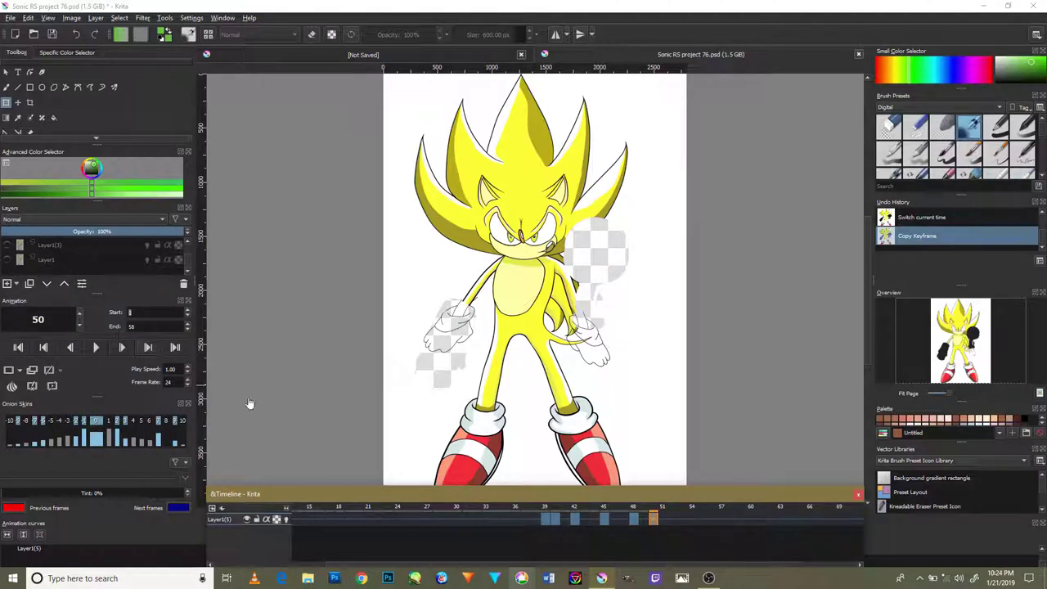
# Step: Start a transform on Layer1(5) and dismiss it without changes
pyautogui.click(47, 260)
pyautogui.scroll(-1, 221, 257)
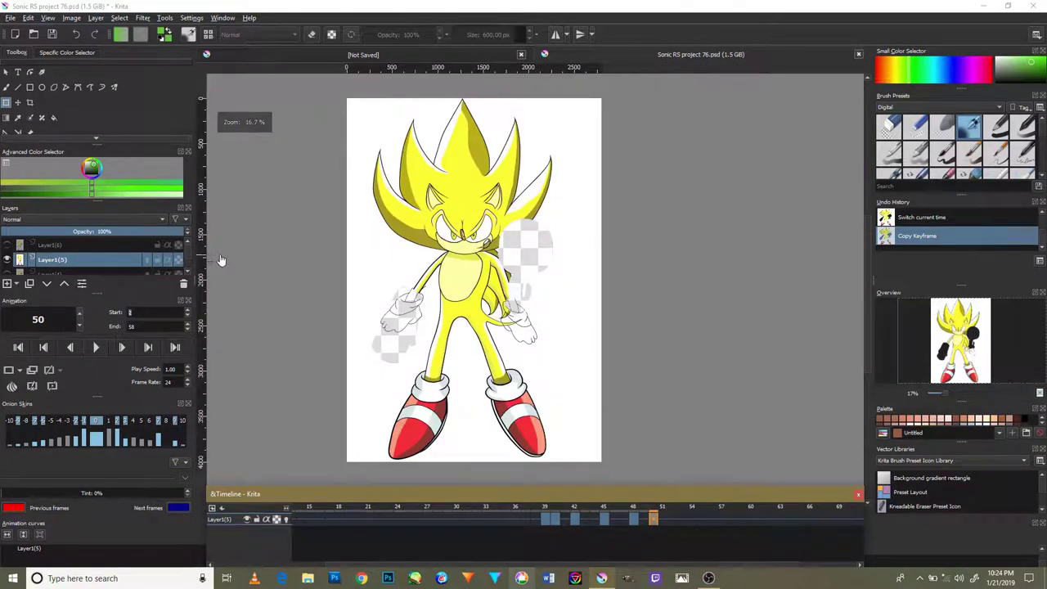
pyautogui.scroll(3, 535, 145)
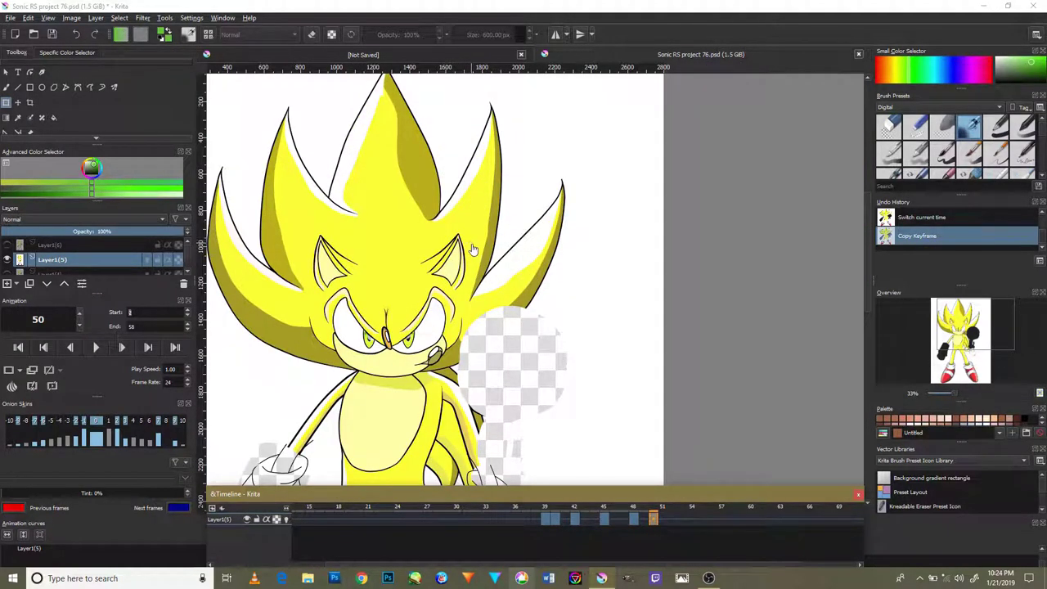
pyautogui.hotkey('ctrl', 't')
pyautogui.moveTo(543, 163); pyautogui.dragTo(601, 102)
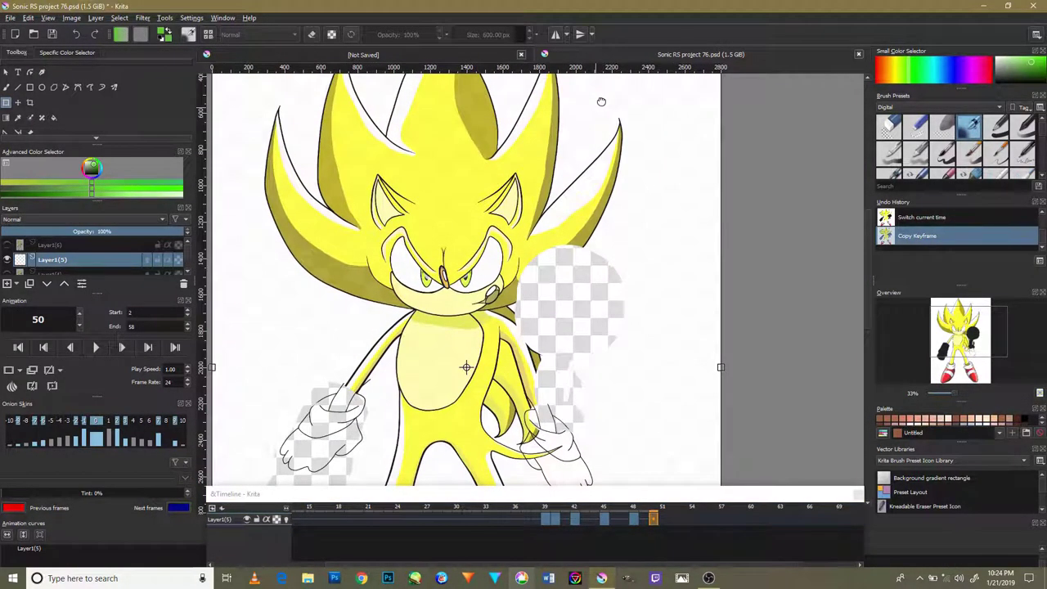
pyautogui.scroll(-2, 761, 227)
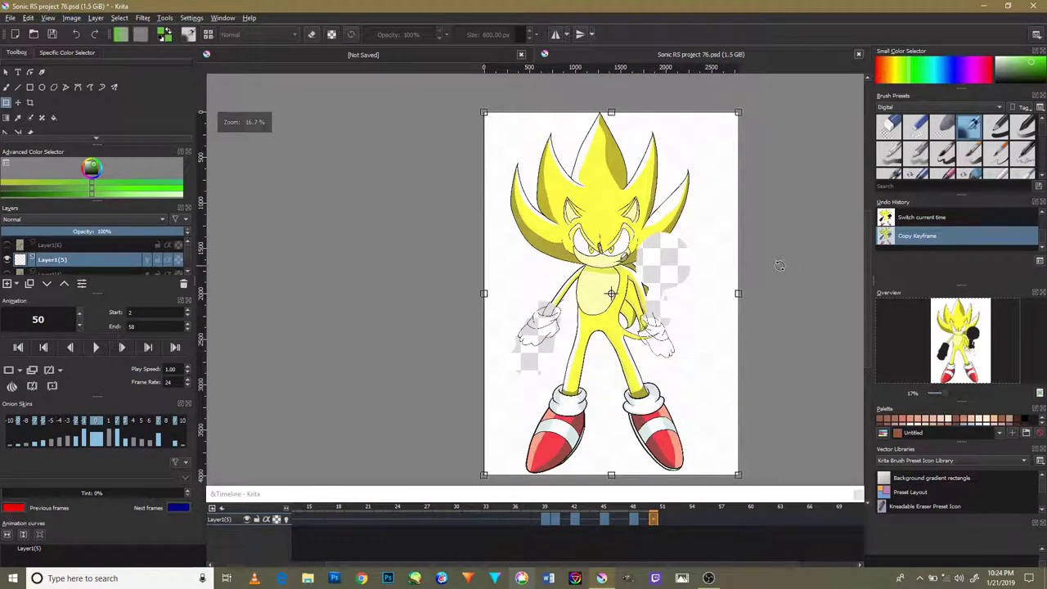
pyautogui.press('Return')
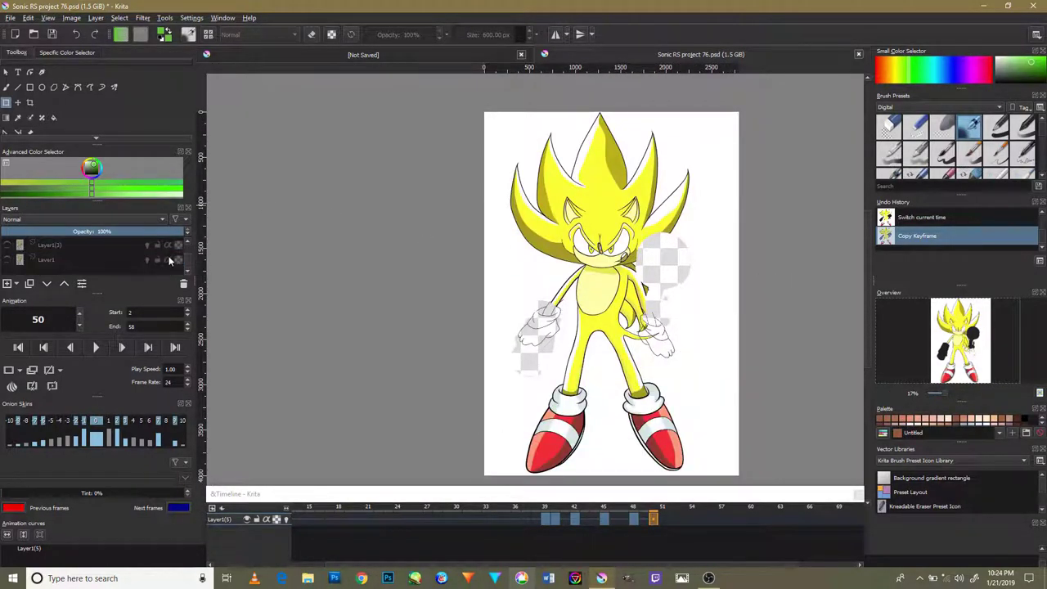
# Step: Duplicate Layer1(5)'s keyframe onto frame 52, then show and select Layer1(6) instead
pyautogui.rightClick(673, 518)
pyautogui.click(687, 488)
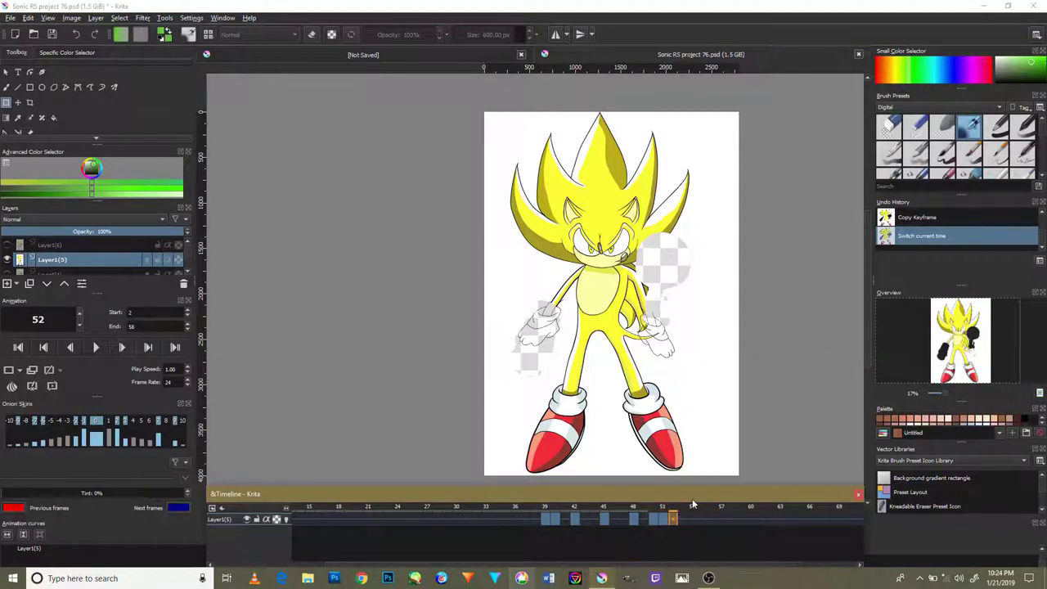
pyautogui.rightClick(677, 518)
pyautogui.click(687, 489)
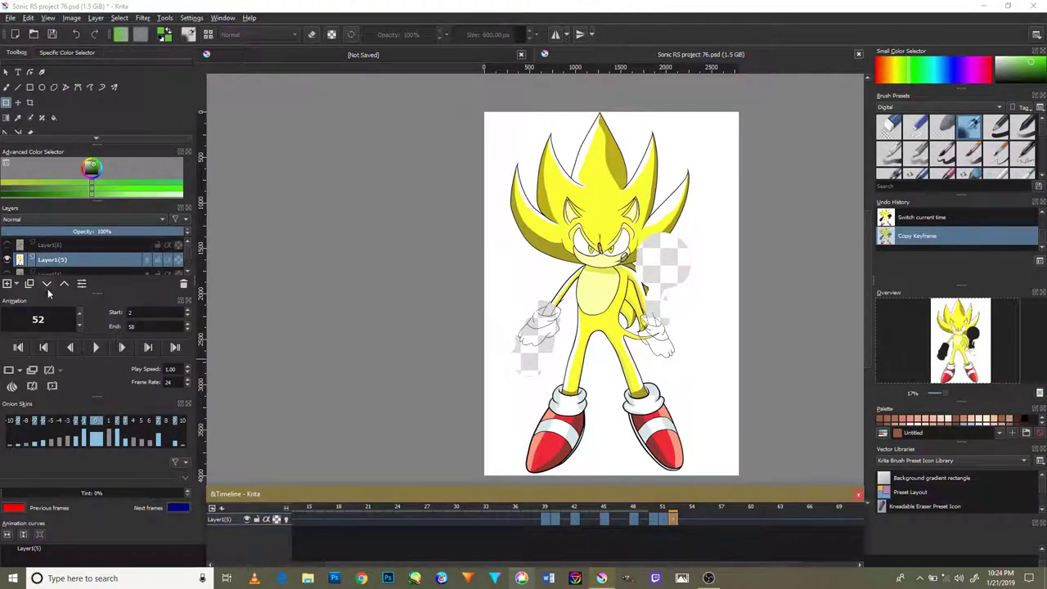
pyautogui.click(8, 259)
pyautogui.click(37, 246)
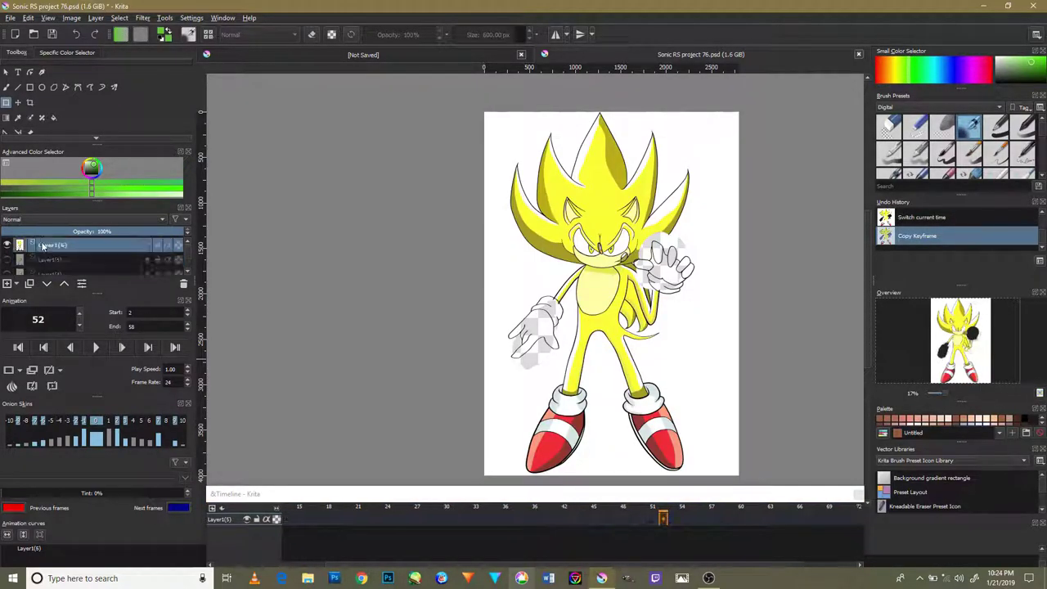
# Step: Duplicate Layer1(6)'s keyframe onto frames 54, 55, 56, 58 and 60
pyautogui.rightClick(682, 519)
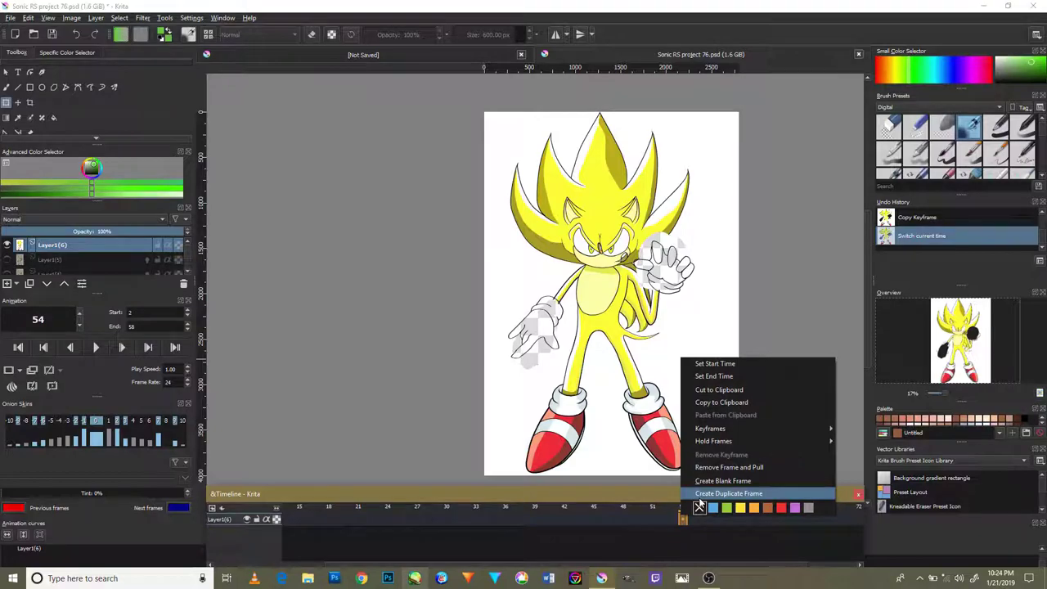
pyautogui.click(695, 543)
pyautogui.scroll(-1, 662, 535)
pyautogui.rightClick(649, 514)
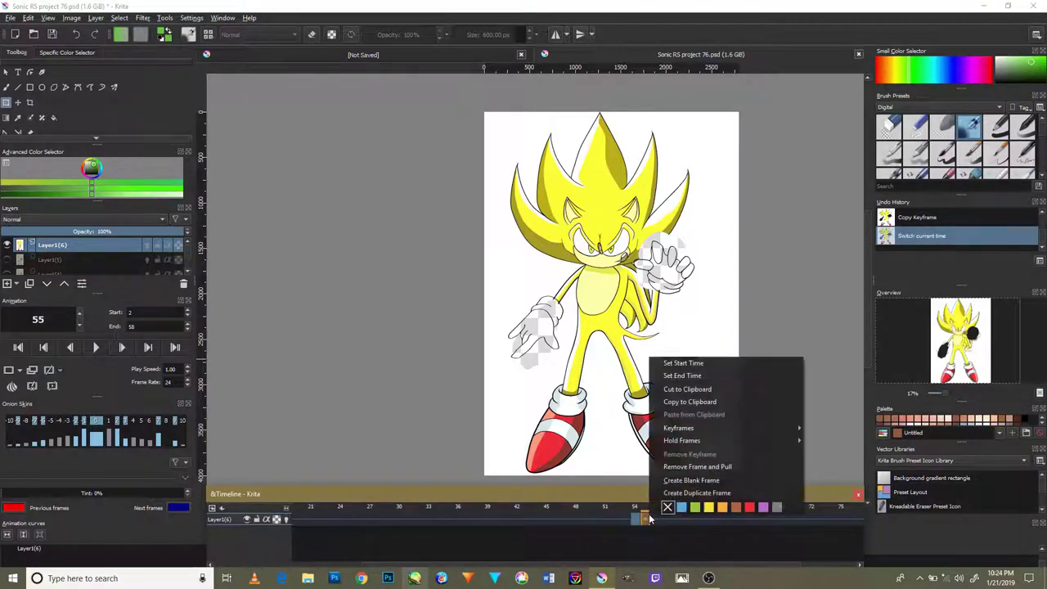
pyautogui.click(677, 495)
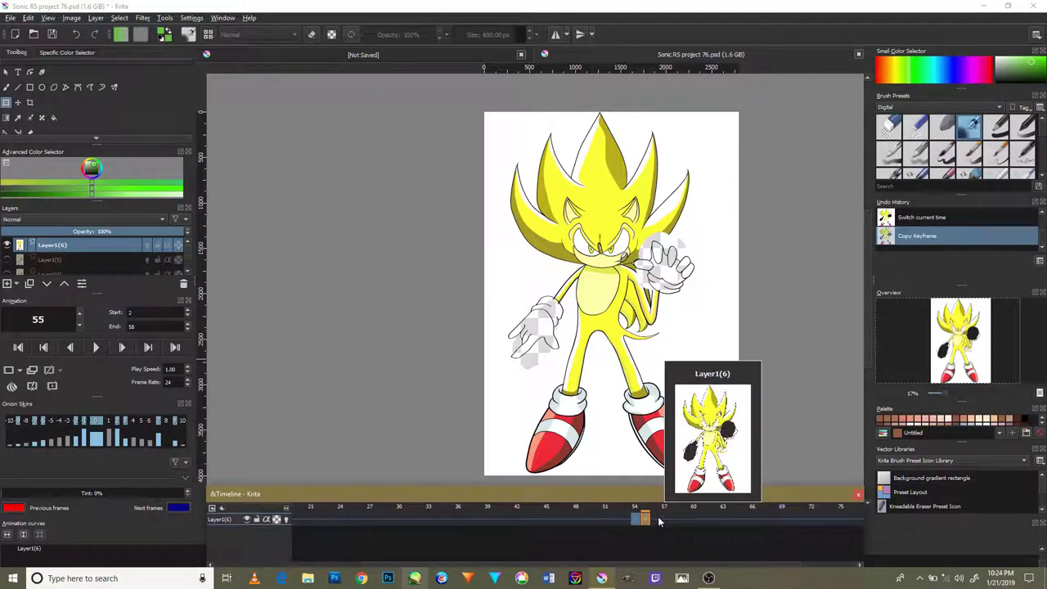
pyautogui.rightClick(659, 516)
pyautogui.click(679, 506)
pyautogui.rightClick(676, 518)
pyautogui.click(694, 499)
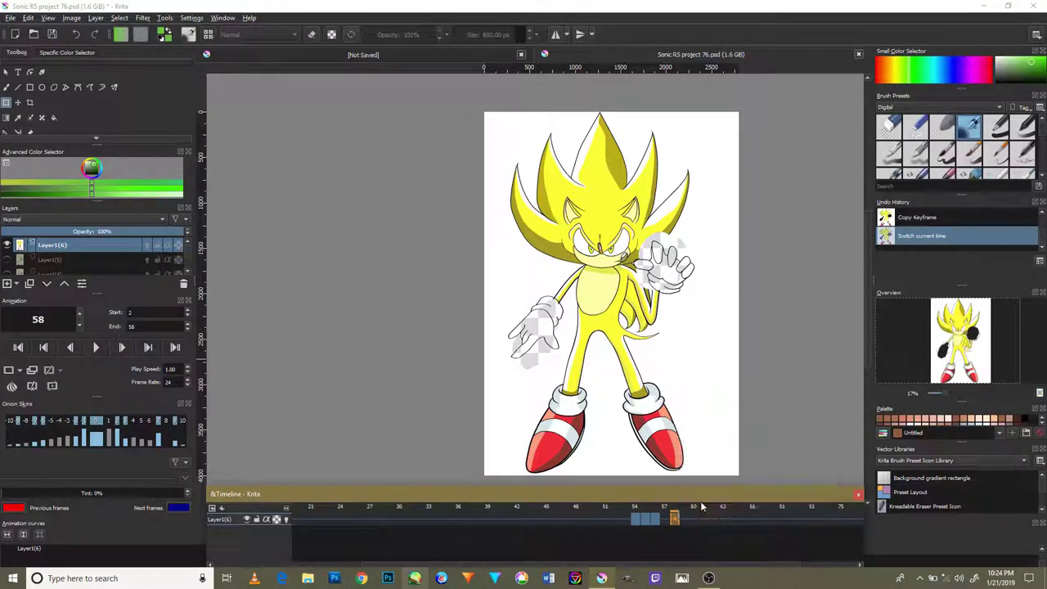
pyautogui.rightClick(692, 517)
pyautogui.click(712, 501)
# Step: Duplicate Layer1(6)'s keyframe onto frames 62, 63, 64, 65 and 66
pyautogui.rightClick(710, 517)
pyautogui.click(727, 497)
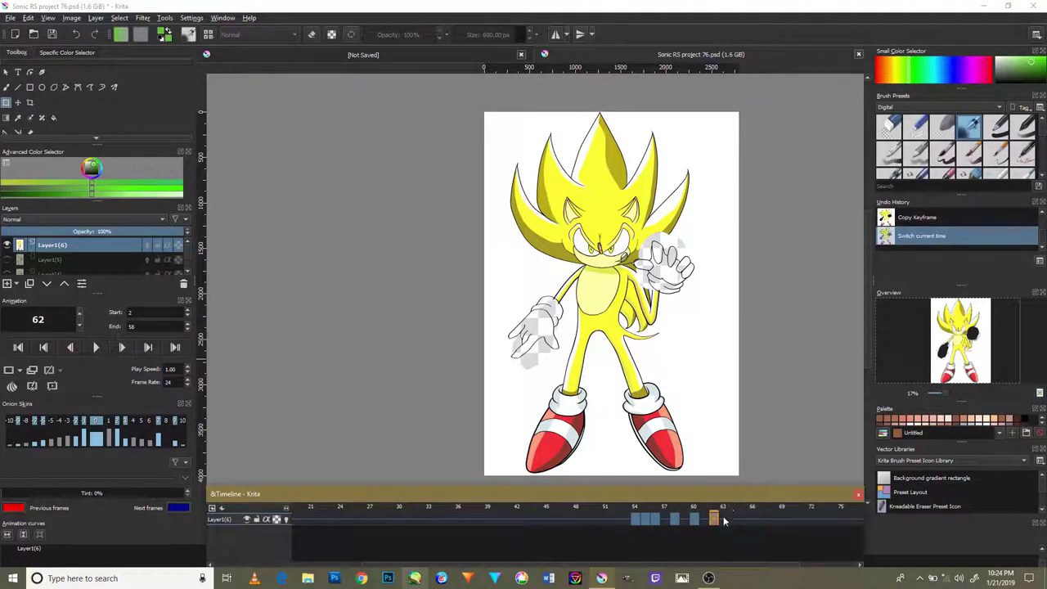
pyautogui.rightClick(728, 517)
pyautogui.click(747, 498)
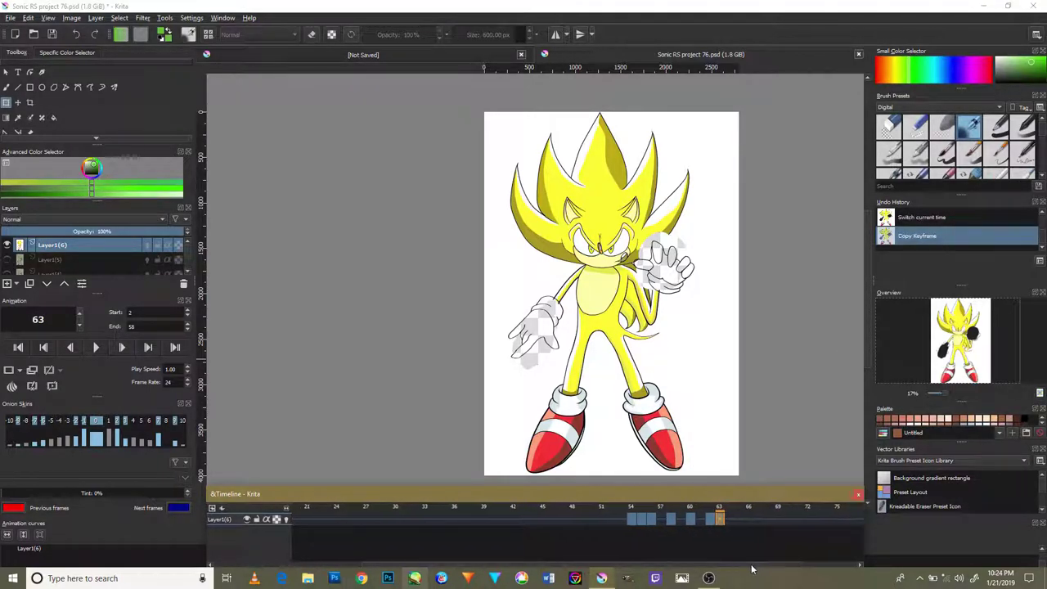
pyautogui.rightClick(699, 520)
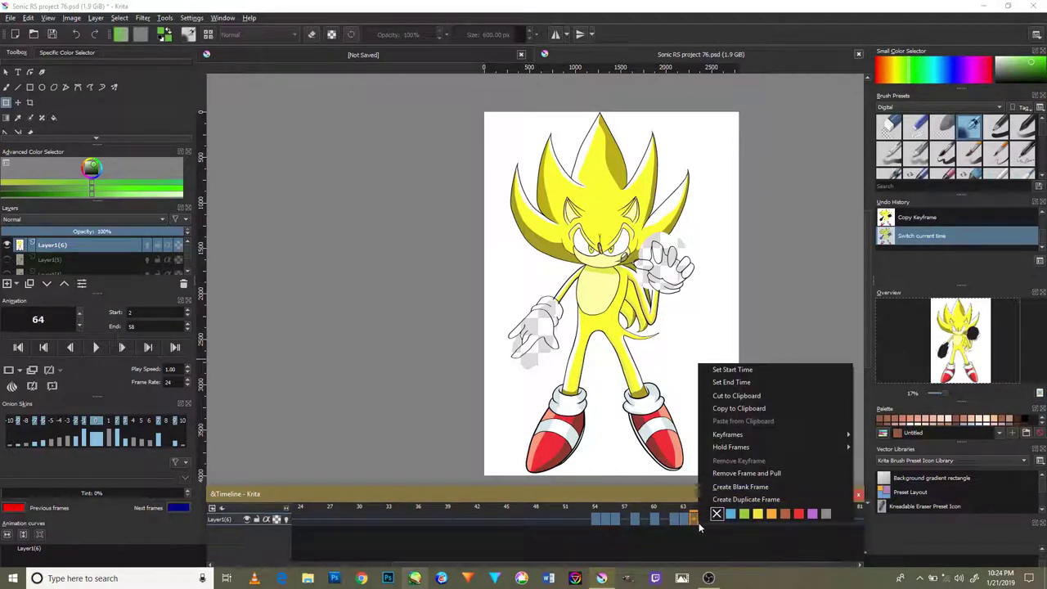
pyautogui.click(717, 522)
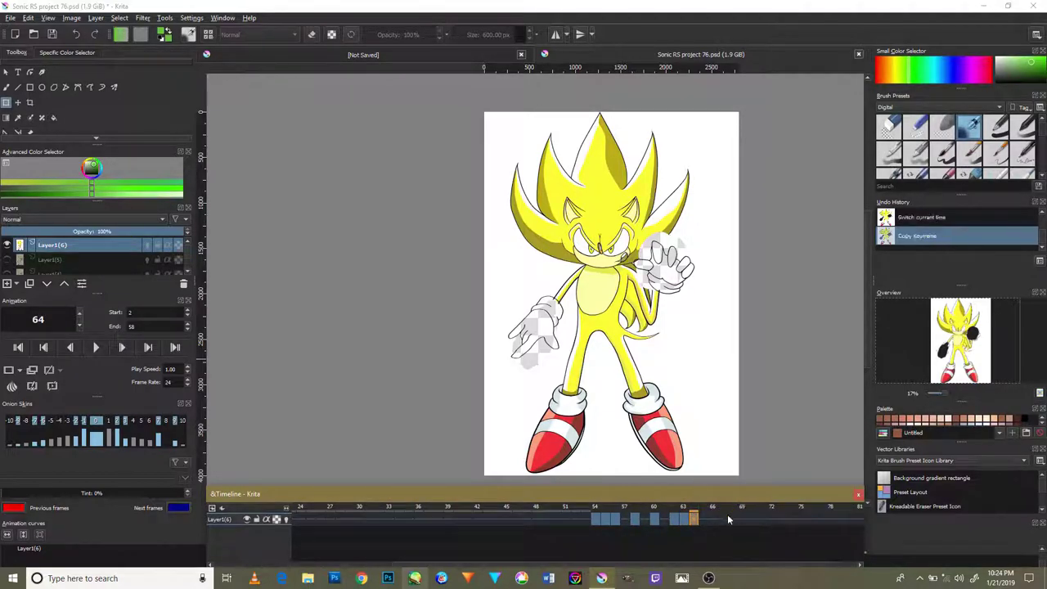
pyautogui.rightClick(706, 520)
pyautogui.click(725, 501)
pyautogui.rightClick(710, 520)
pyautogui.click(712, 521)
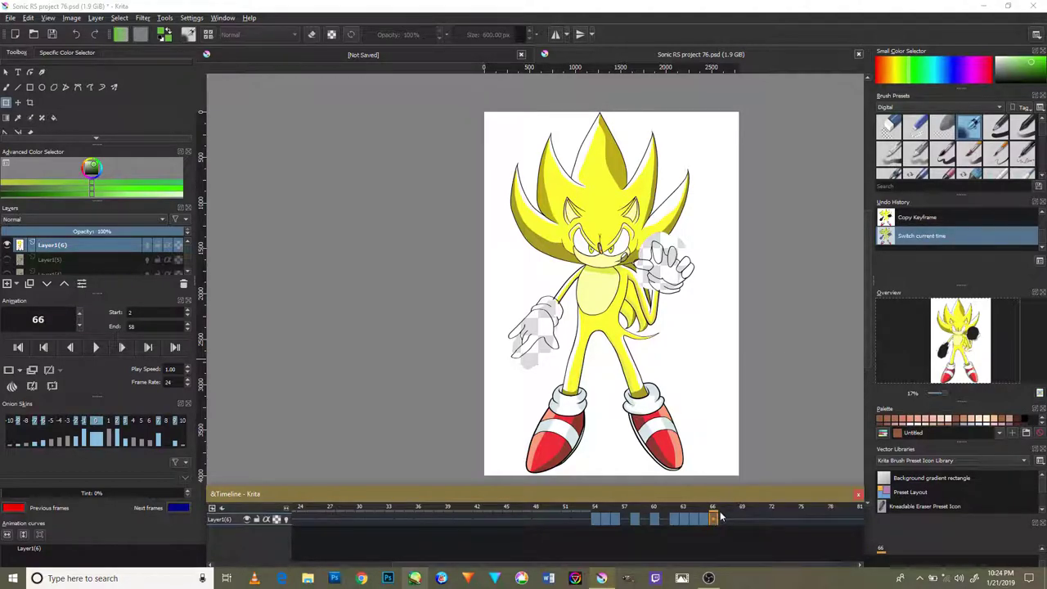
pyautogui.rightClick(711, 520)
pyautogui.click(737, 502)
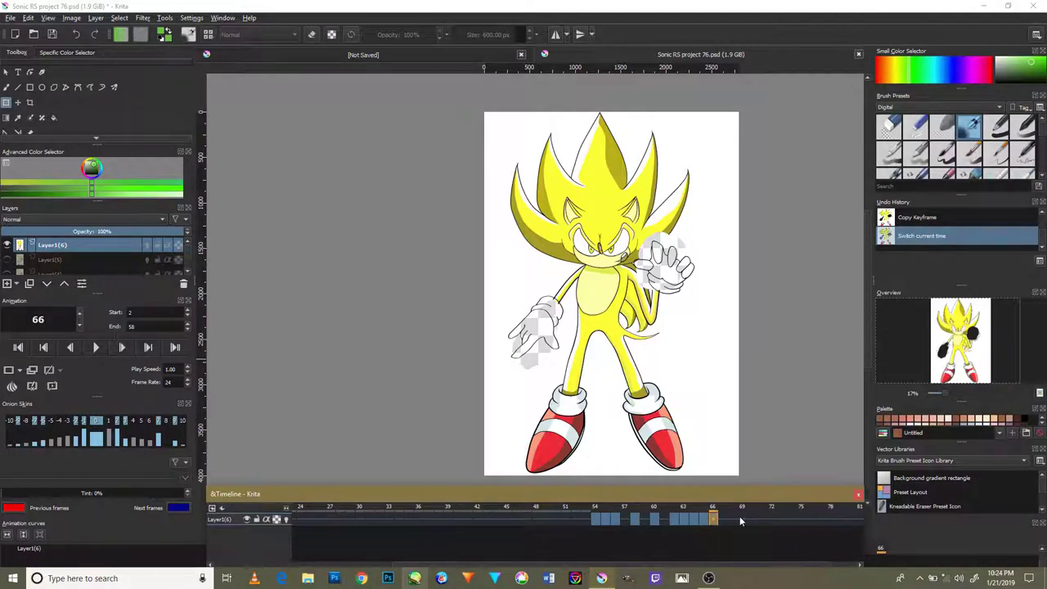
# Step: Show Layer1(5) again and play the animation to preview it
pyautogui.click(9, 260)
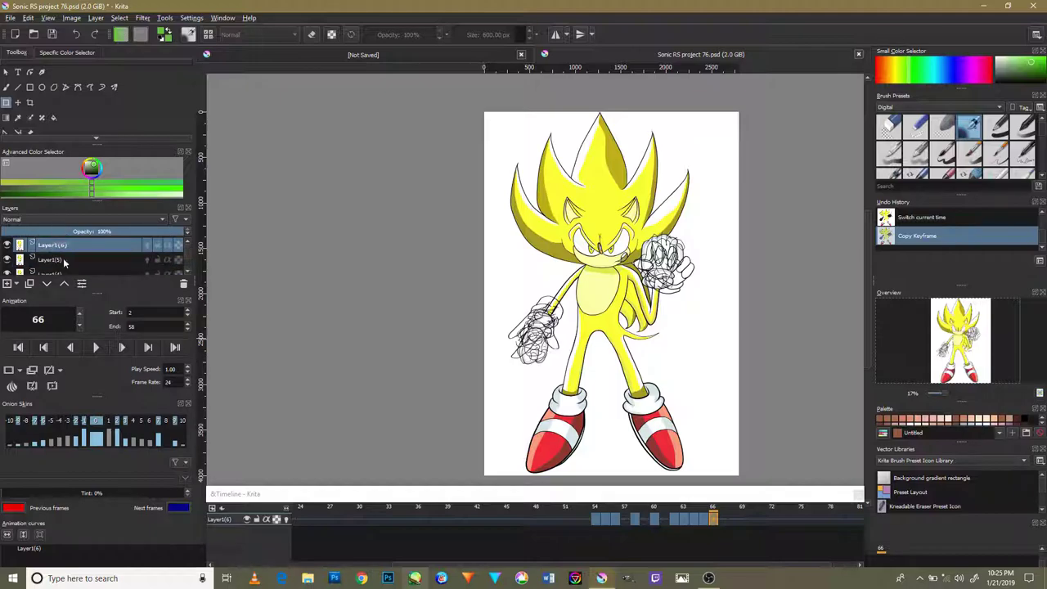
pyautogui.click(95, 348)
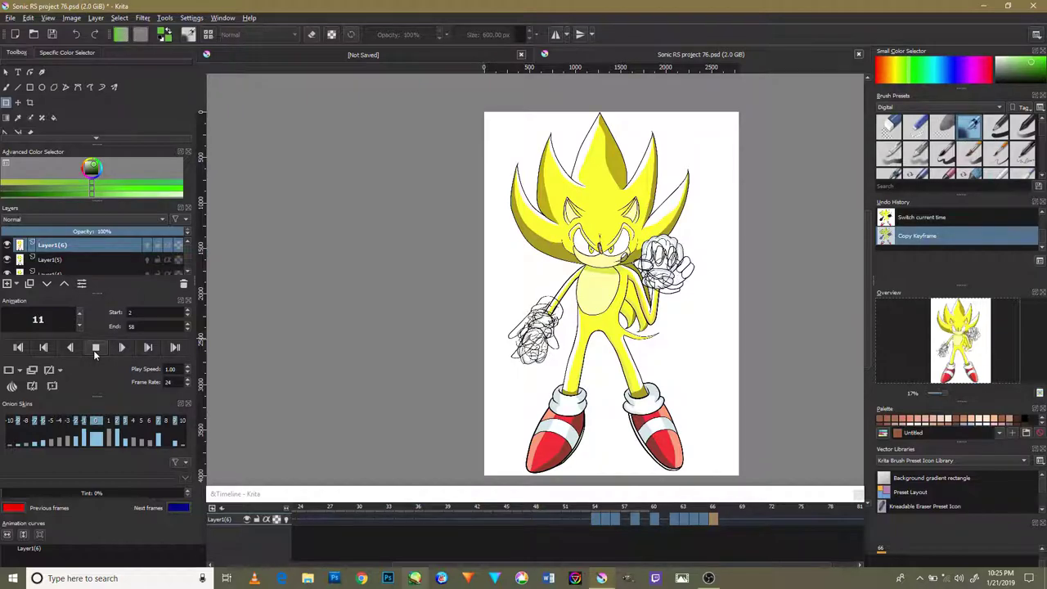
pyautogui.scroll(-3, 85, 242)
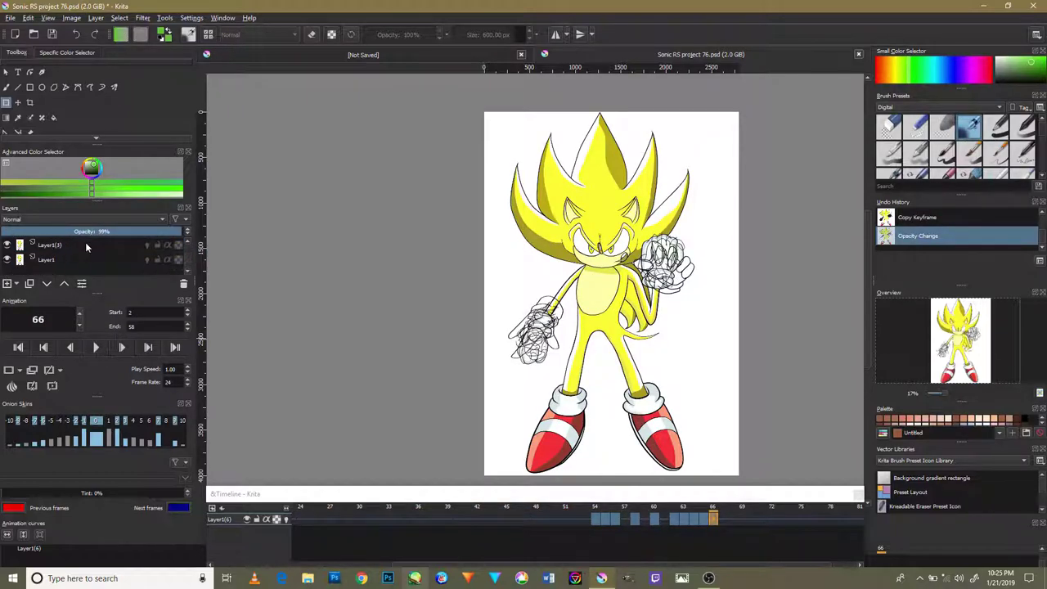
# Step: Inspect the keyframes of Layer1, Layer1(5) and Layer1(2), briefly toggling Layer1's visibility
pyautogui.click(76, 259)
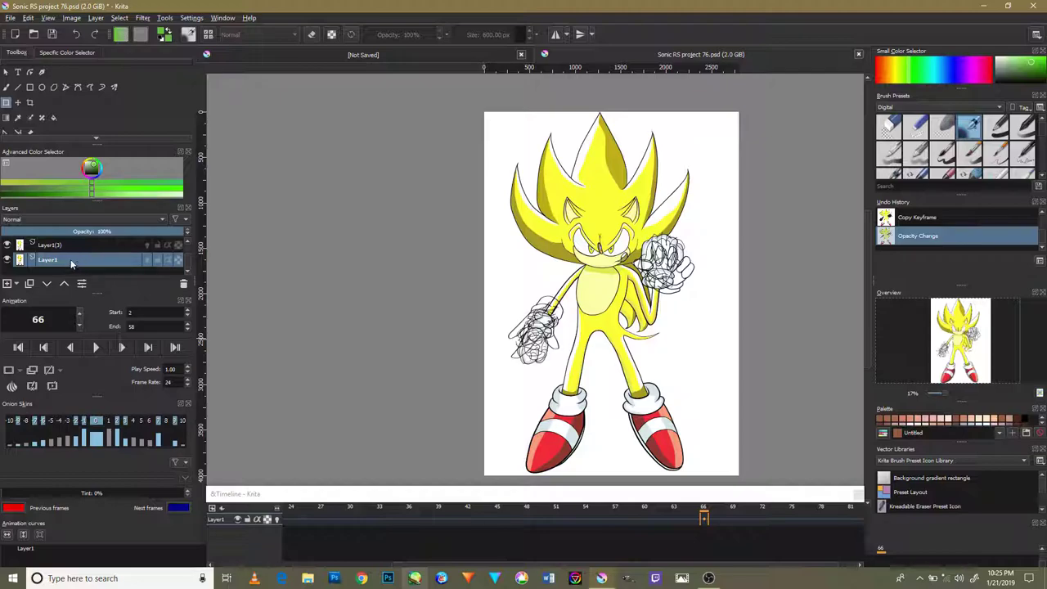
pyautogui.click(11, 261)
pyautogui.click(10, 261)
pyautogui.scroll(1, 35, 268)
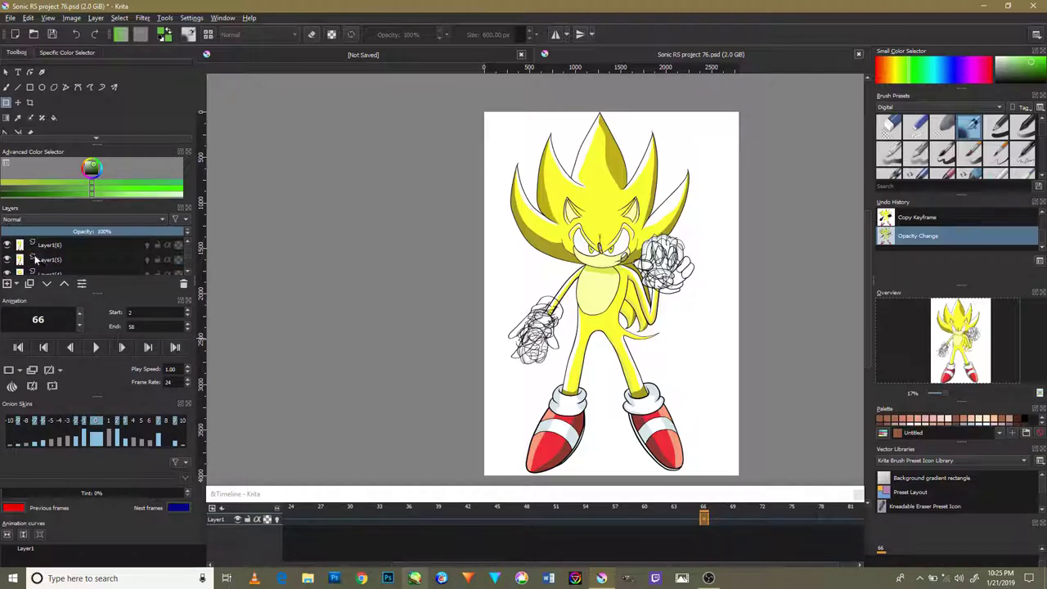
pyautogui.click(92, 258)
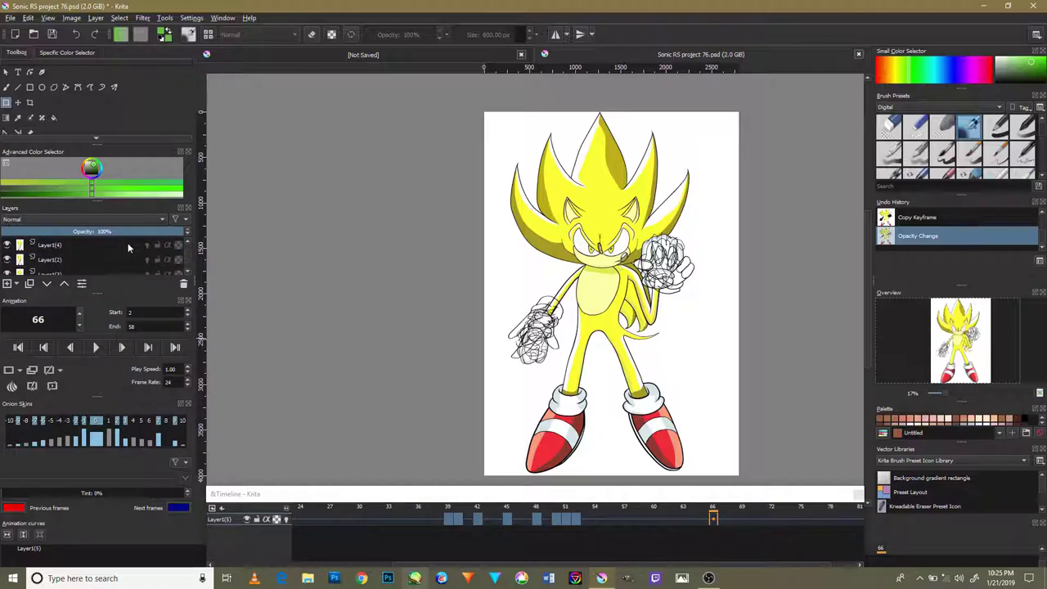
pyautogui.scroll(-2, 145, 266)
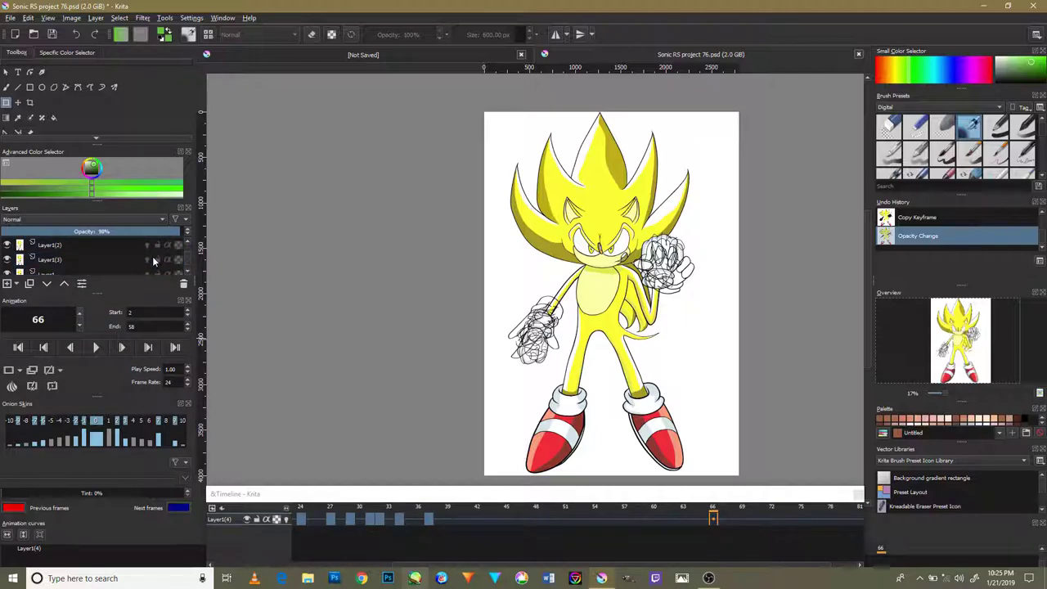
pyautogui.scroll(1, 186, 260)
pyautogui.click(166, 260)
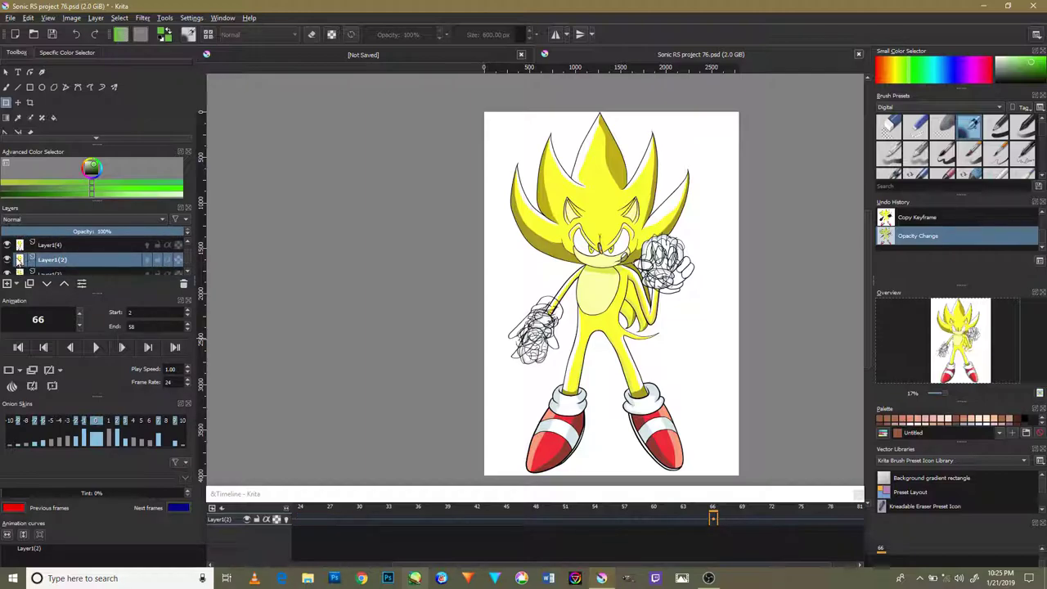
pyautogui.scroll(2, 18, 260)
# Step: Hide Layer1(6), Layer1(5), Layer1(4) and Layer1, then go to the frame-49 keyframe
pyautogui.click(14, 245)
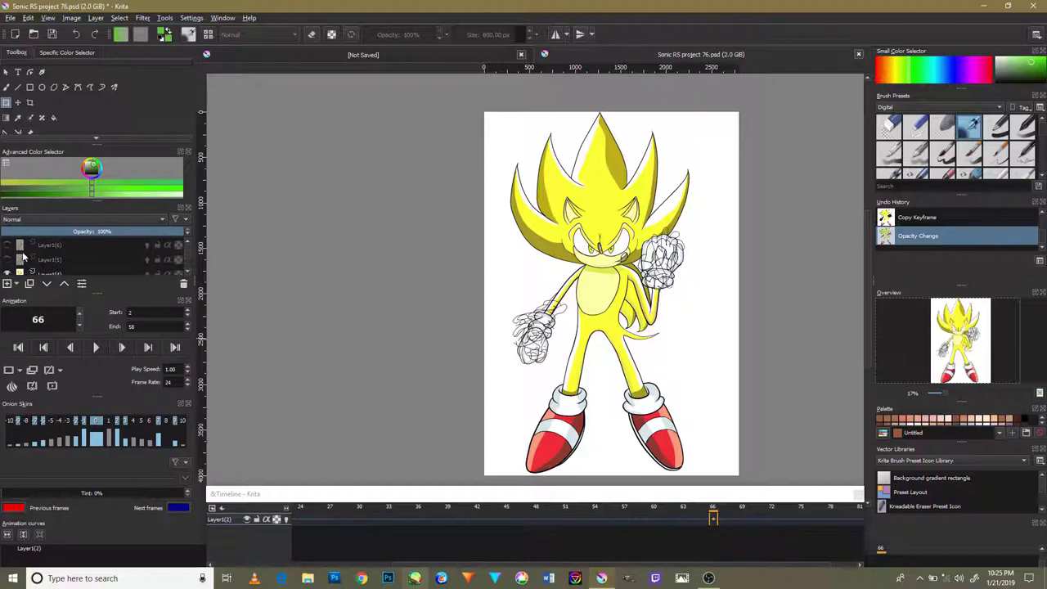
pyautogui.scroll(-2, 23, 257)
pyautogui.click(10, 245)
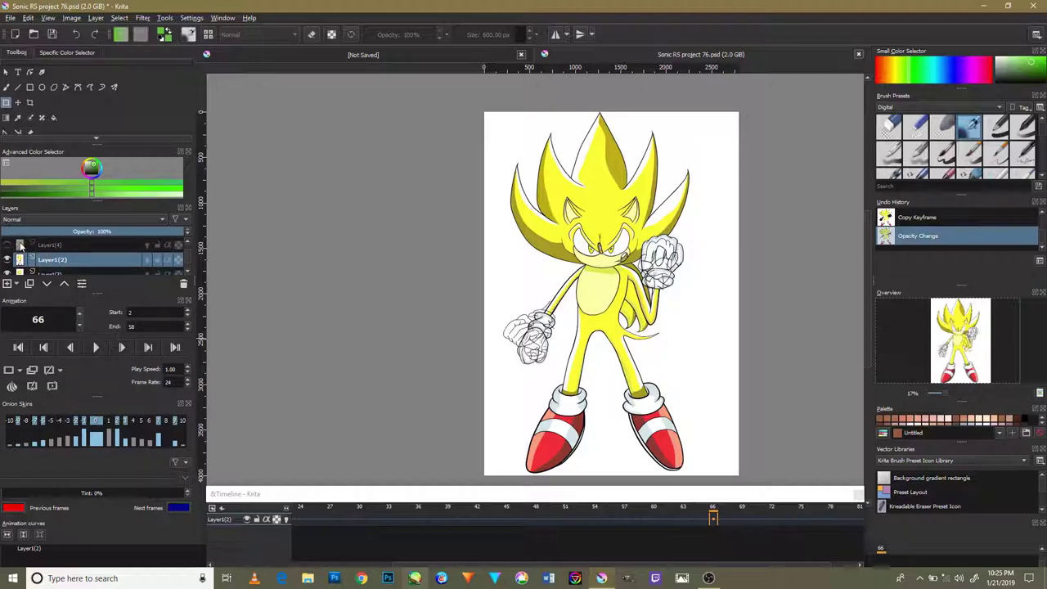
pyautogui.scroll(-1, 63, 263)
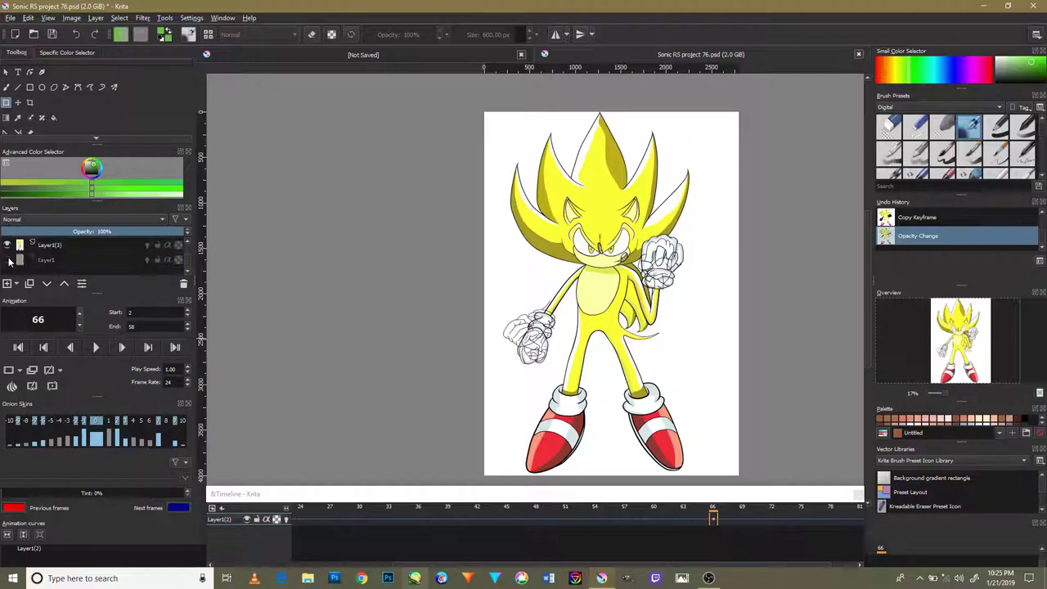
pyautogui.click(9, 245)
pyautogui.scroll(1, 53, 267)
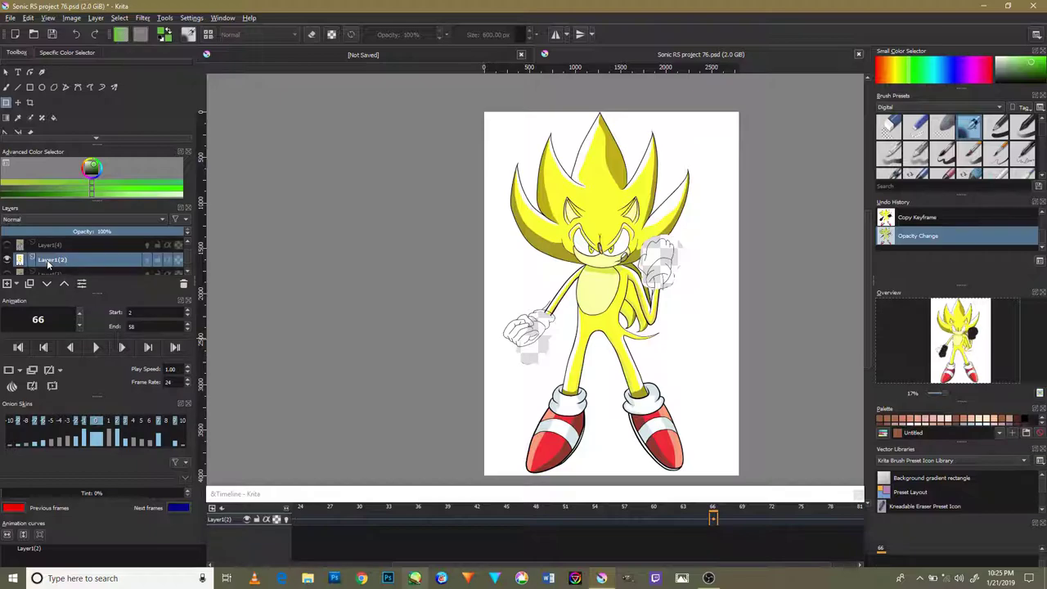
pyautogui.click(547, 519)
# Step: Copy Layer1(2)'s frame-49 hand keyframe and paste it at frame 52 and the following frame
pyautogui.rightClick(546, 519)
pyautogui.click(577, 494)
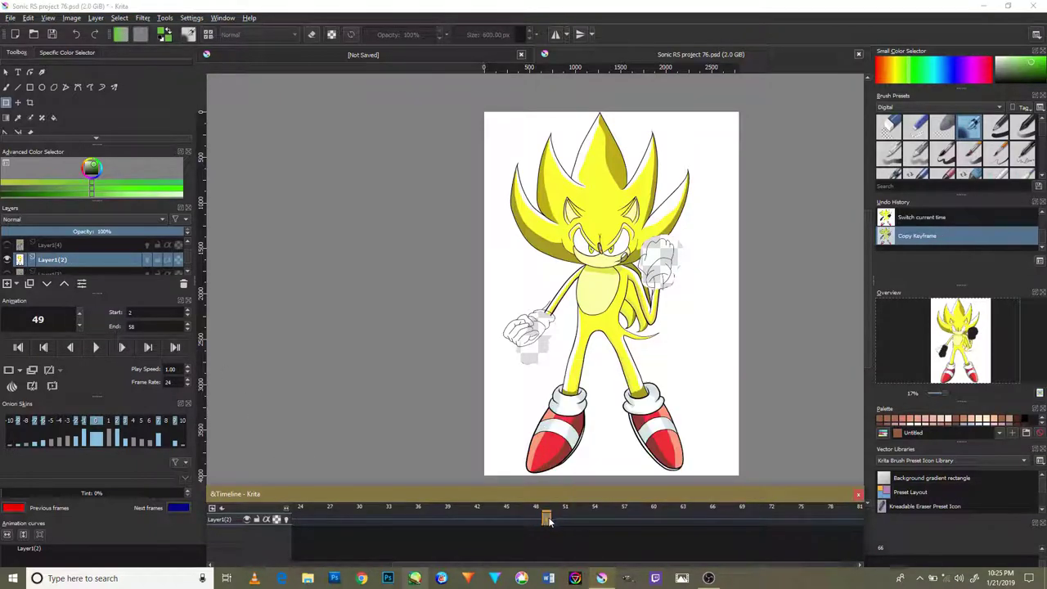
pyautogui.rightClick(556, 519)
pyautogui.rightClick(561, 517)
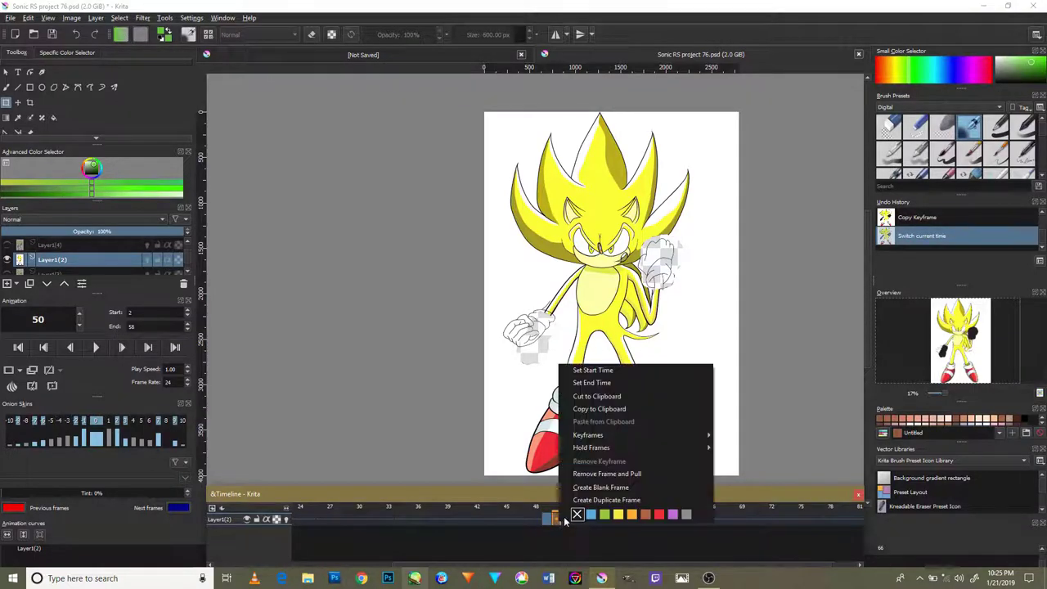
pyautogui.click(609, 412)
pyautogui.rightClick(577, 517)
pyautogui.click(622, 423)
# Step: Paste the copied hand keyframe at frames 54, 57 and 60
pyautogui.rightClick(603, 518)
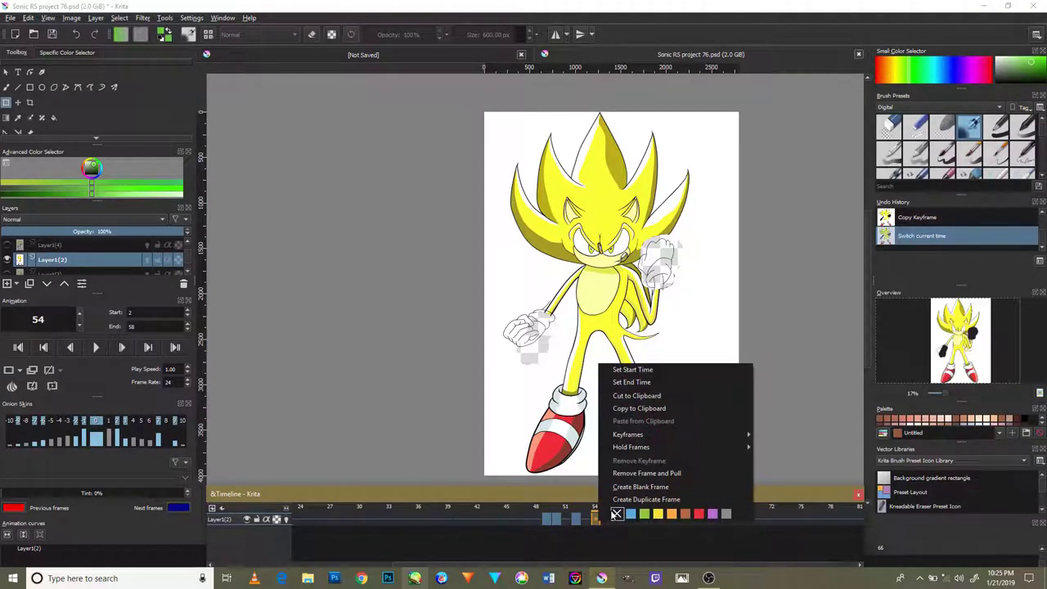
pyautogui.click(626, 423)
pyautogui.rightClick(620, 518)
pyautogui.click(641, 422)
pyautogui.rightClick(654, 518)
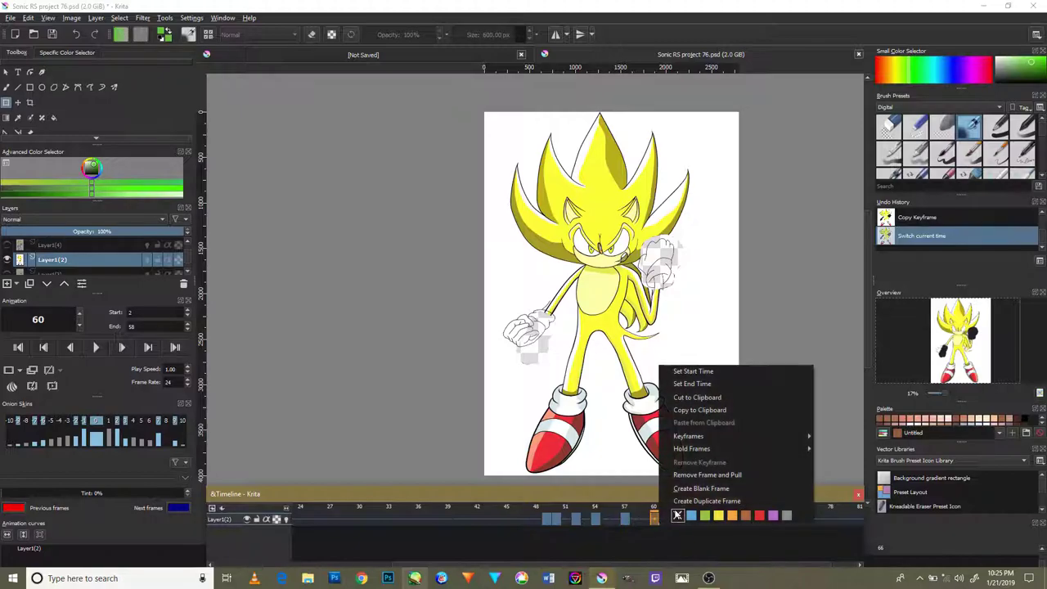
pyautogui.click(676, 423)
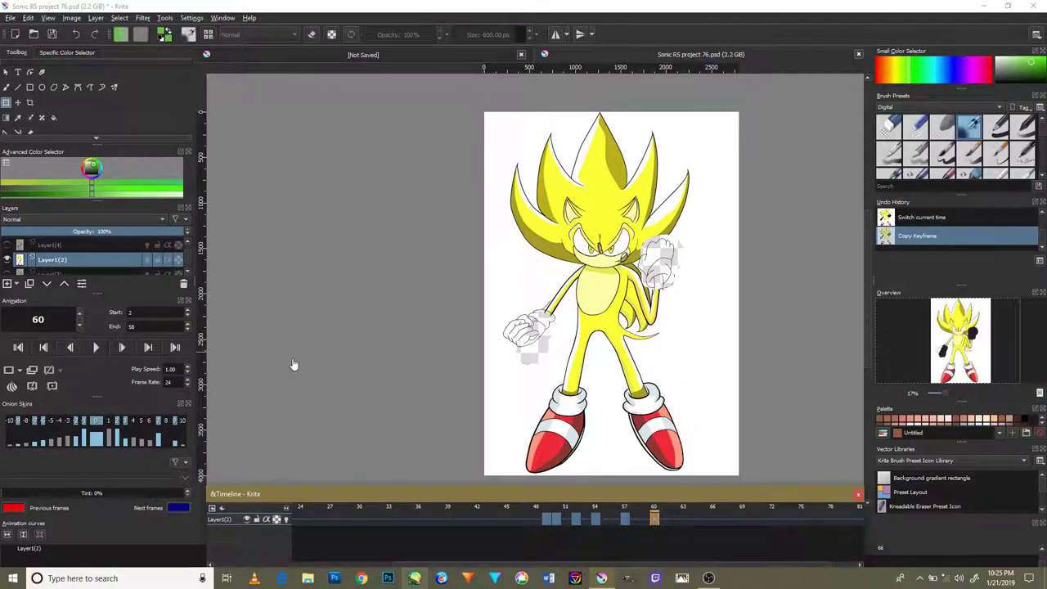
# Step: Play and stop the animation to preview the repeated hands
pyautogui.click(96, 347)
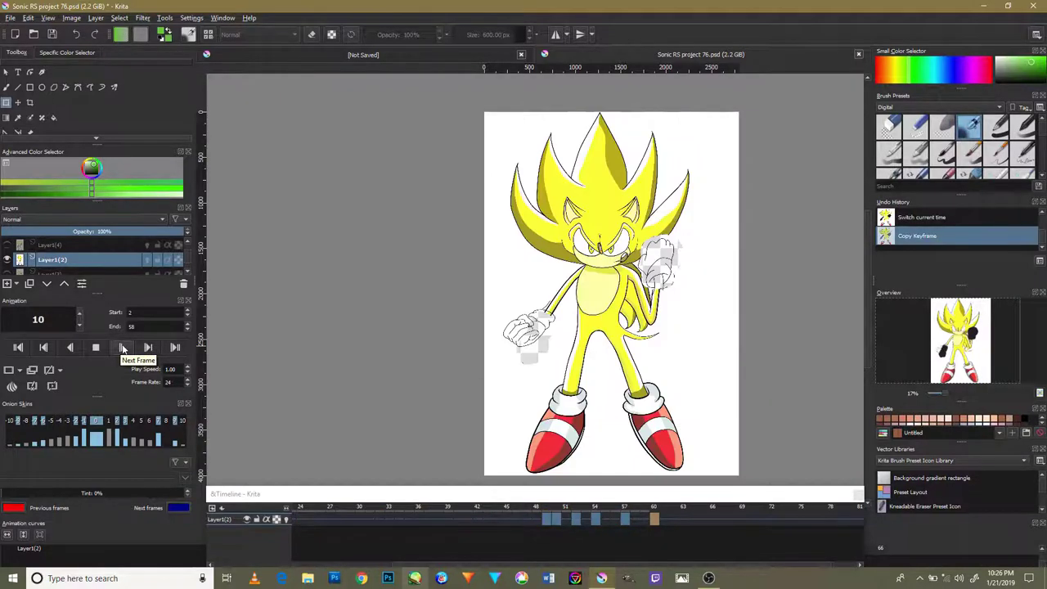
pyautogui.click(95, 347)
pyautogui.scroll(-1, 72, 259)
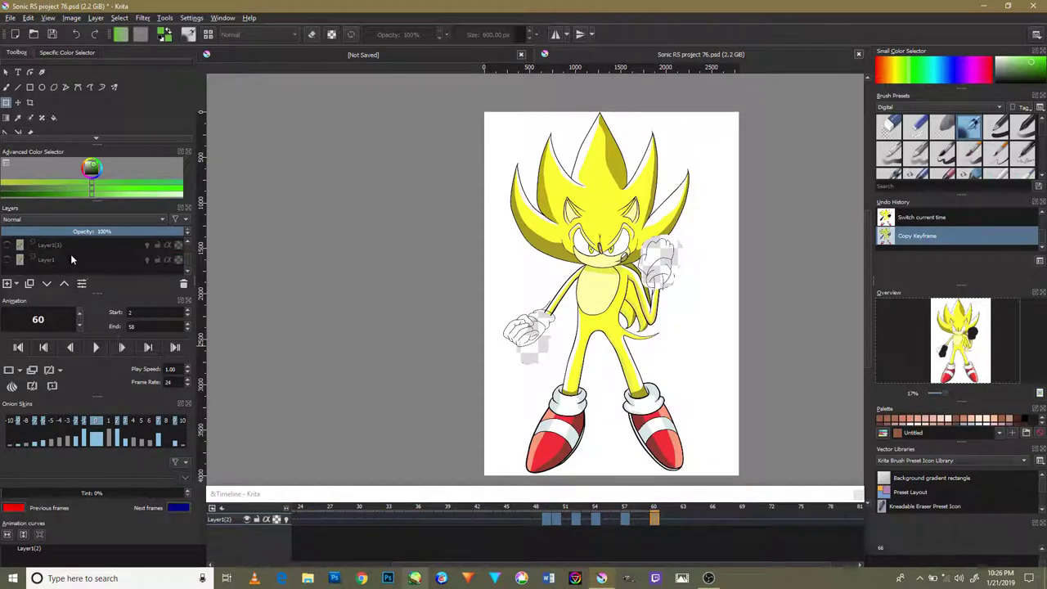
pyautogui.scroll(1, 179, 262)
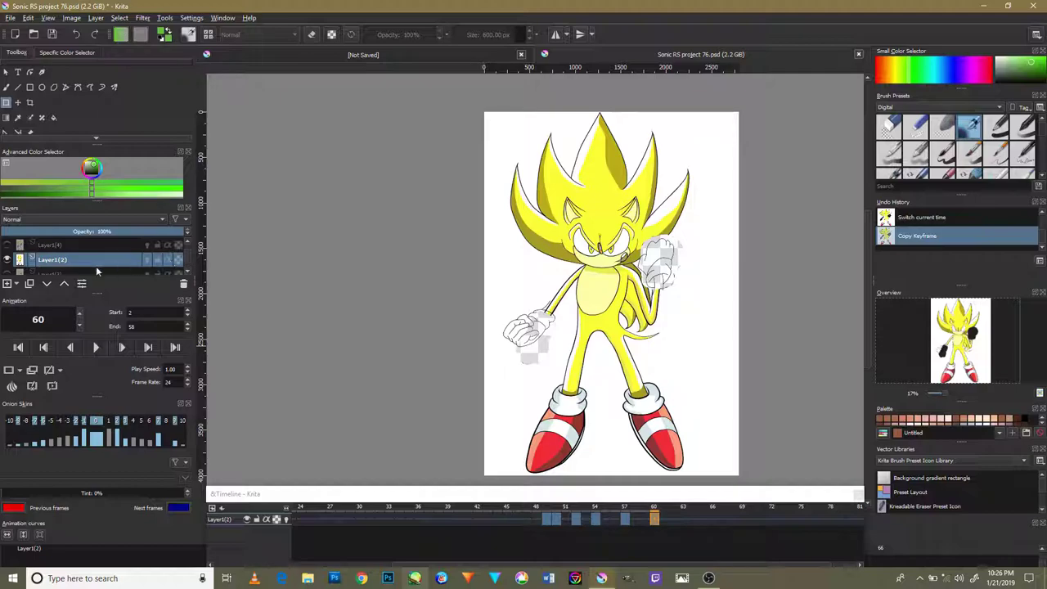
pyautogui.scroll(-1, 18, 262)
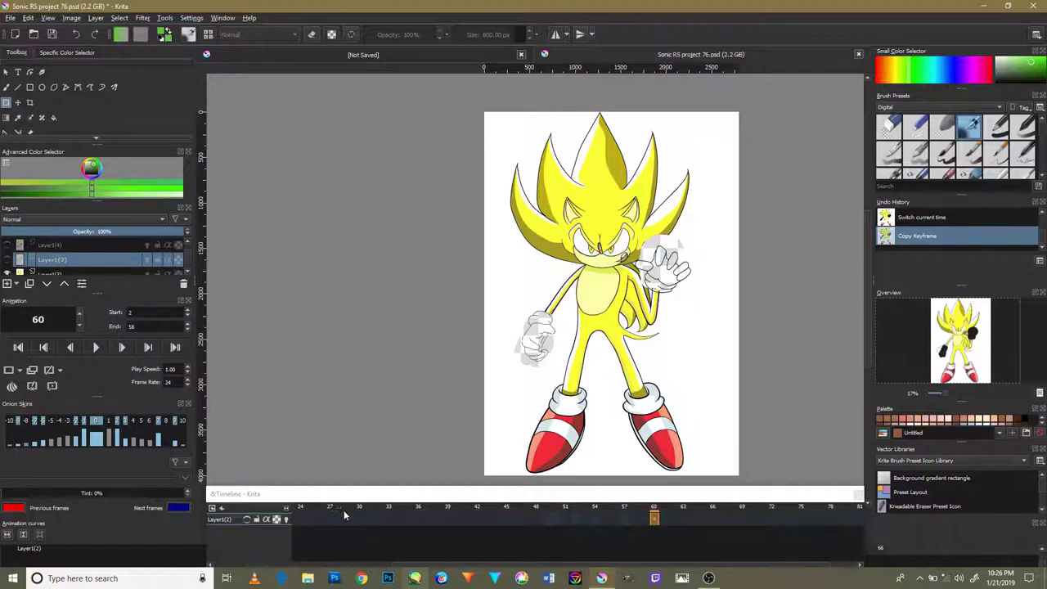
pyautogui.click(301, 517)
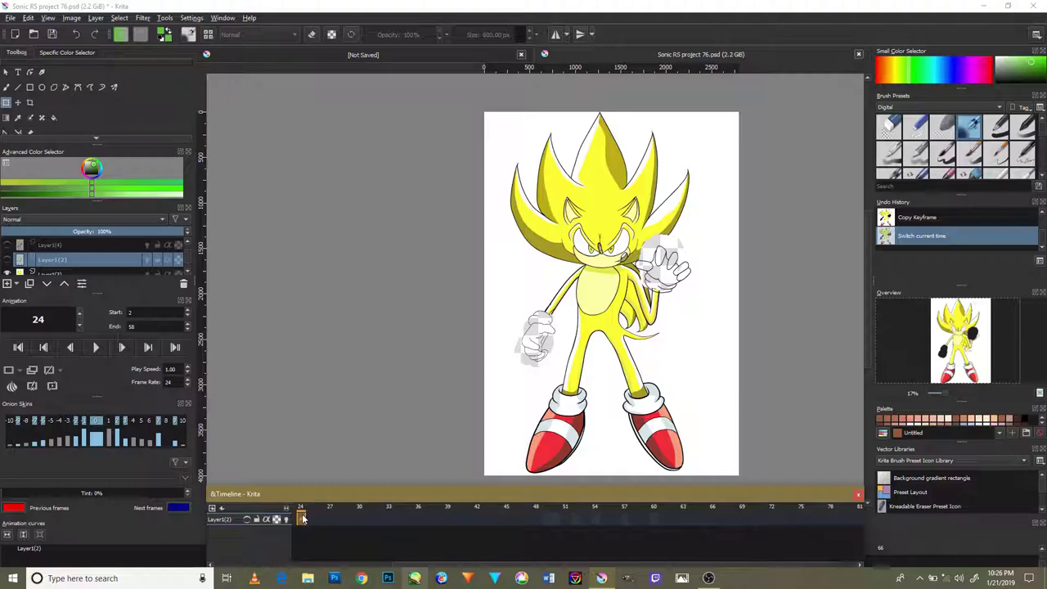
pyautogui.rightClick(301, 517)
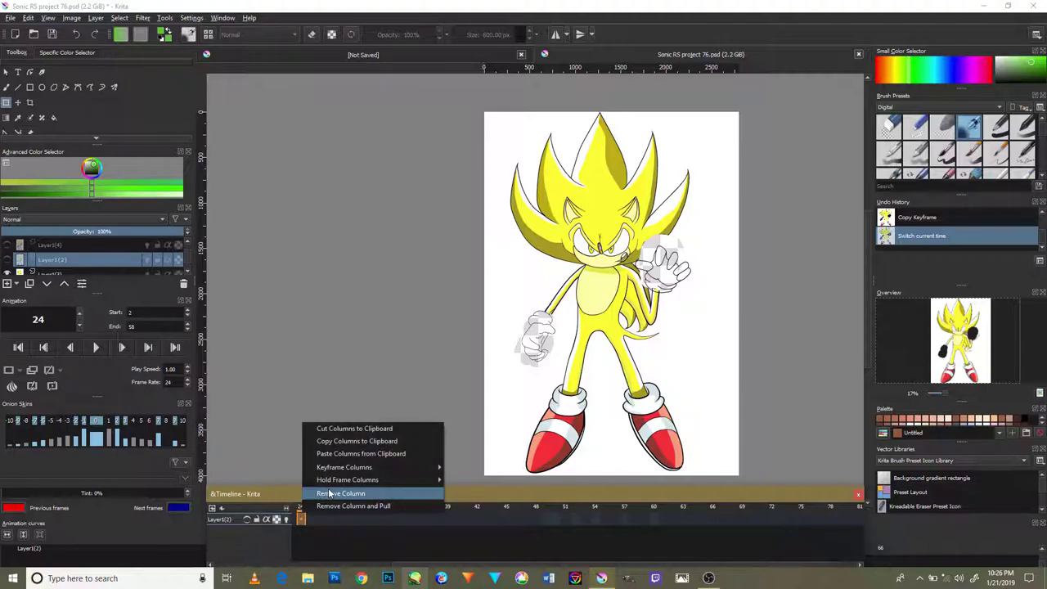
pyautogui.click(318, 518)
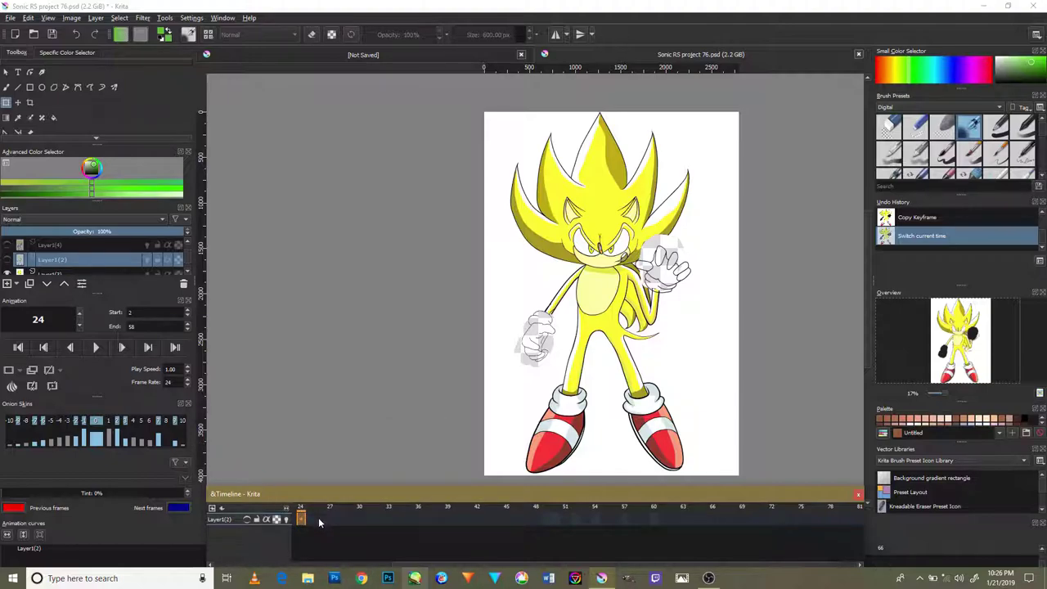
pyautogui.click(96, 347)
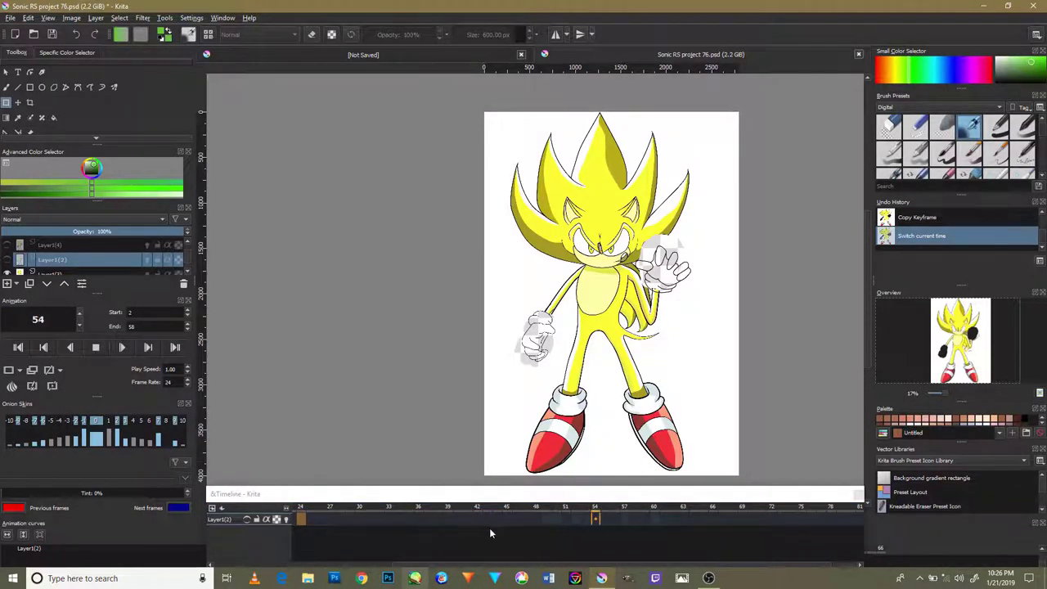
pyautogui.rightClick(565, 517)
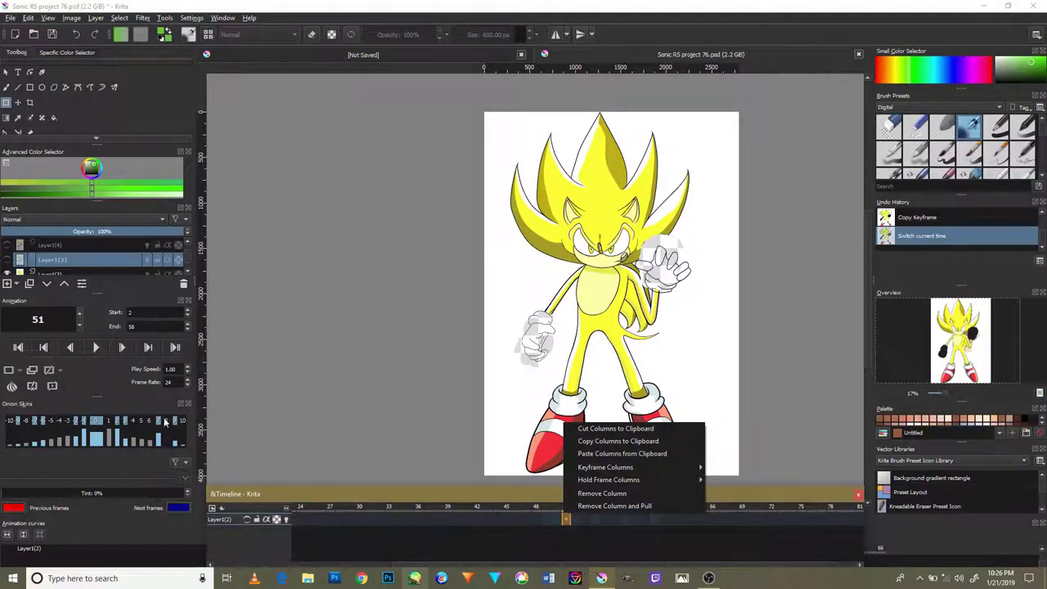
pyautogui.click(74, 261)
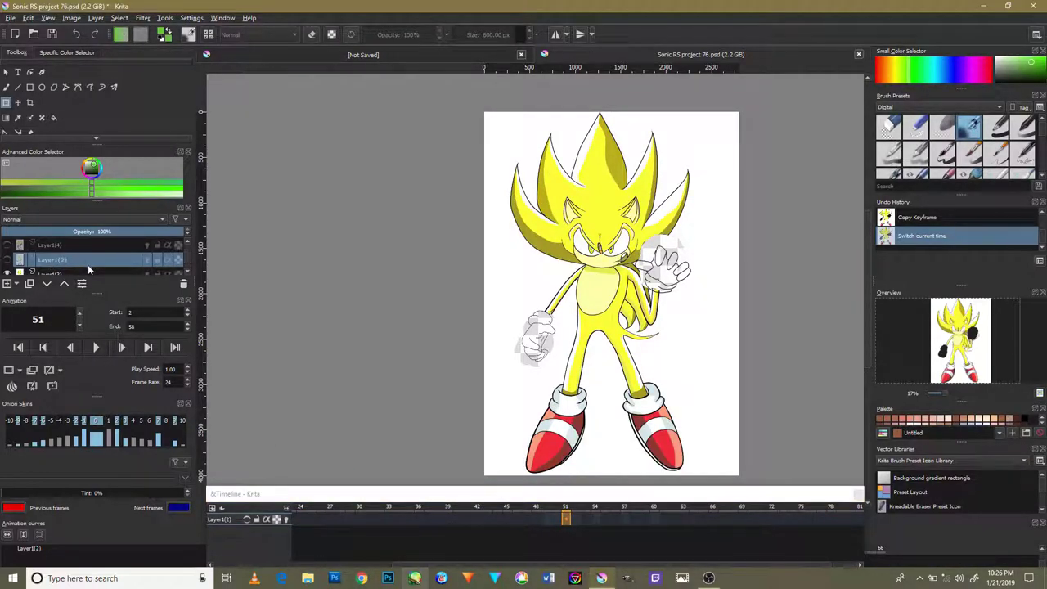
pyautogui.scroll(-1, 139, 264)
# Step: Select Layer1(3) and open then close the VLC tray menu
pyautogui.click(137, 262)
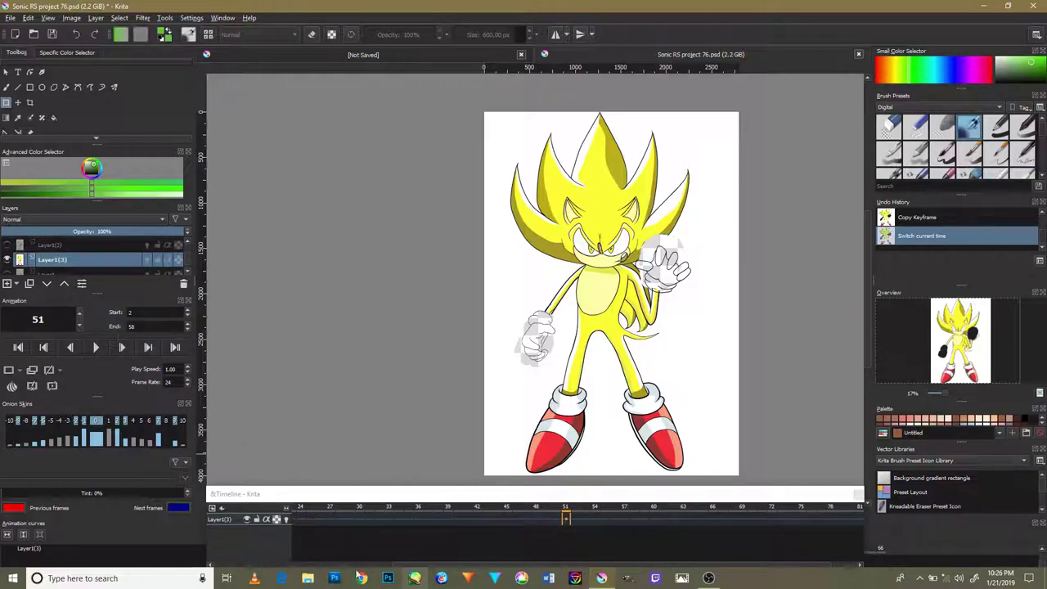
pyautogui.click(919, 578)
pyautogui.rightClick(907, 538)
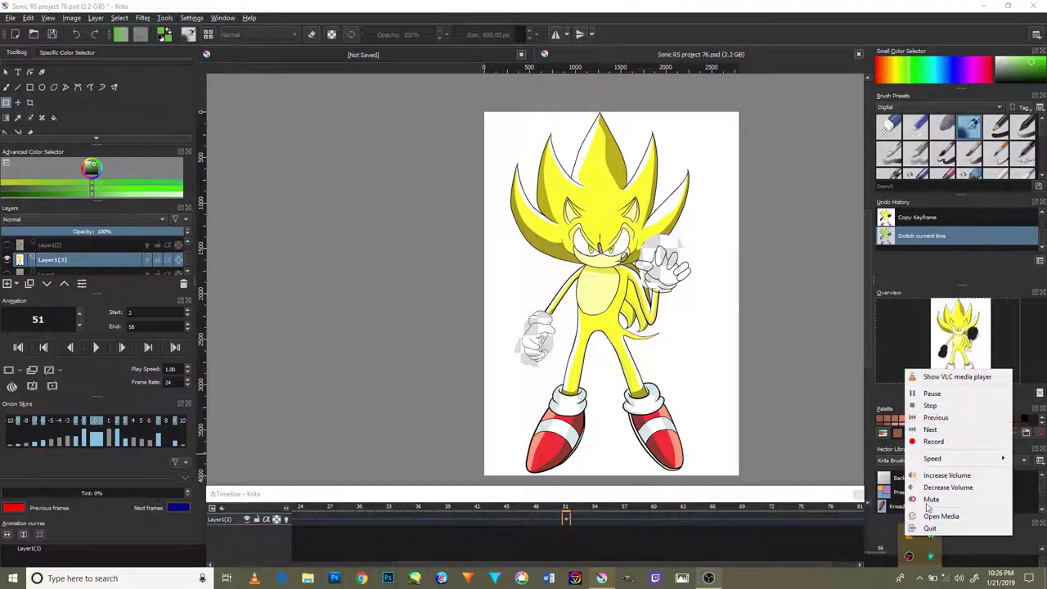
pyautogui.click(947, 430)
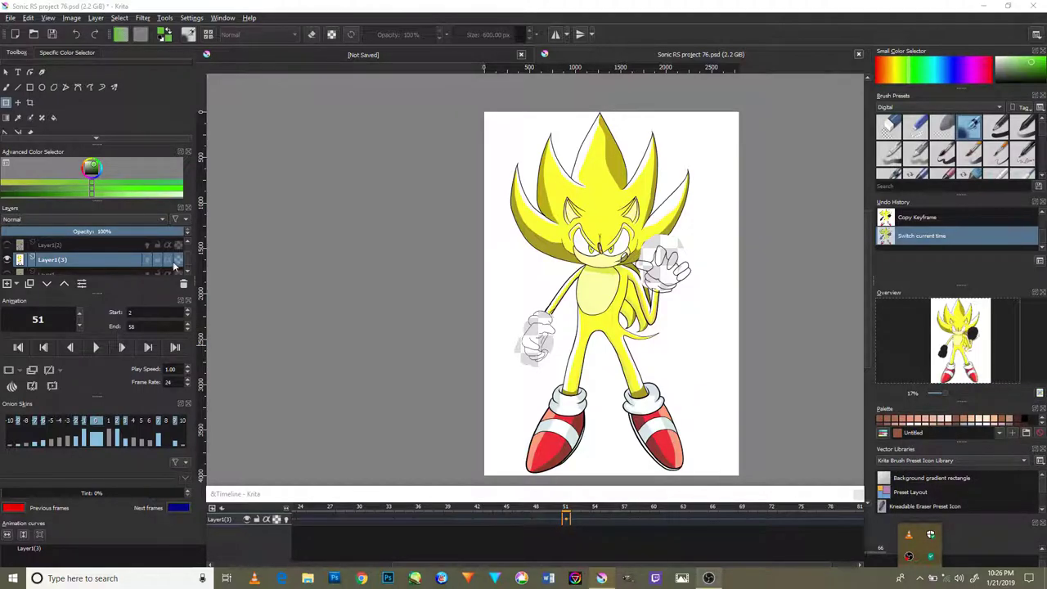
pyautogui.scroll(-1, 174, 264)
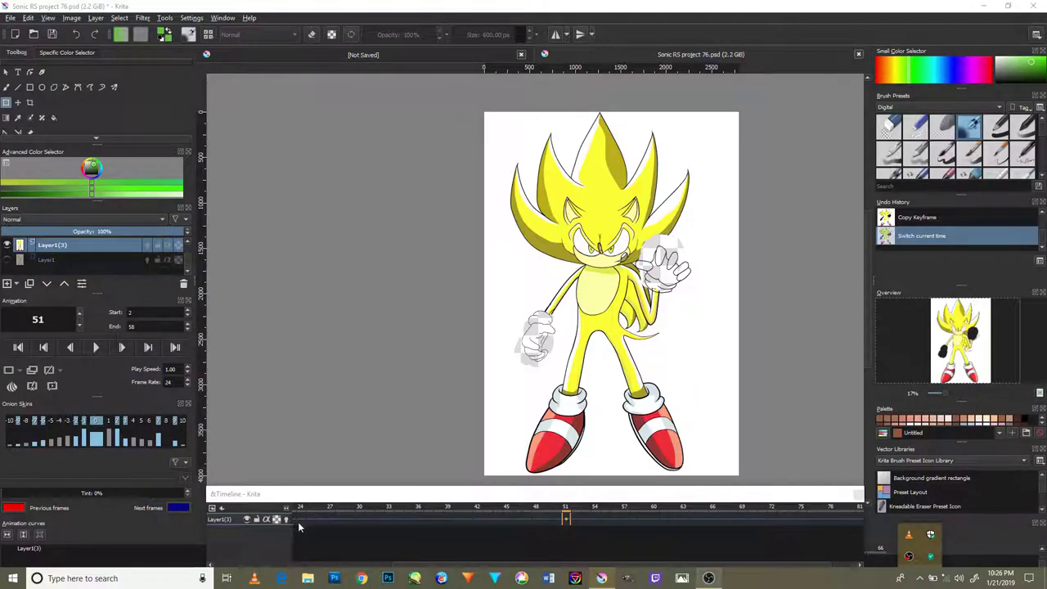
pyautogui.scroll(3, 368, 540)
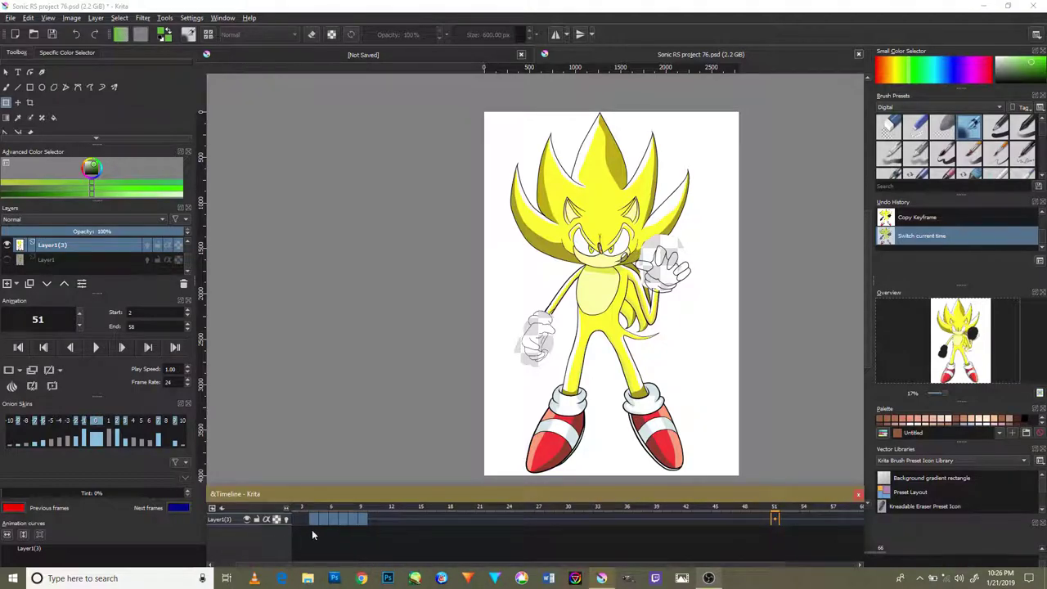
pyautogui.scroll(1, 347, 557)
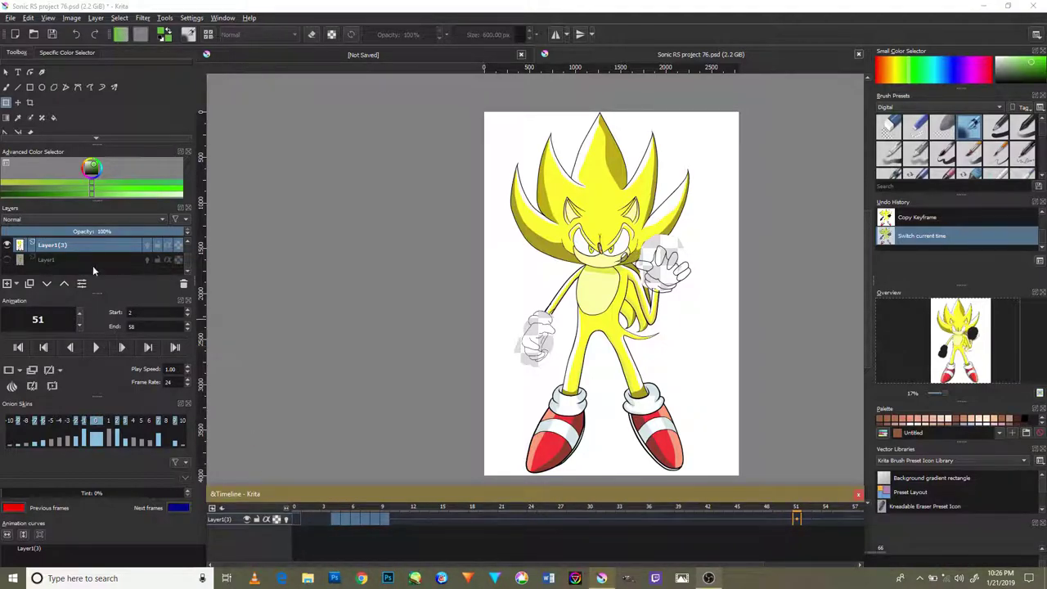
# Step: Play and stop the animation, toggle two layer eye icons, and rewind to frame 0
pyautogui.click(95, 347)
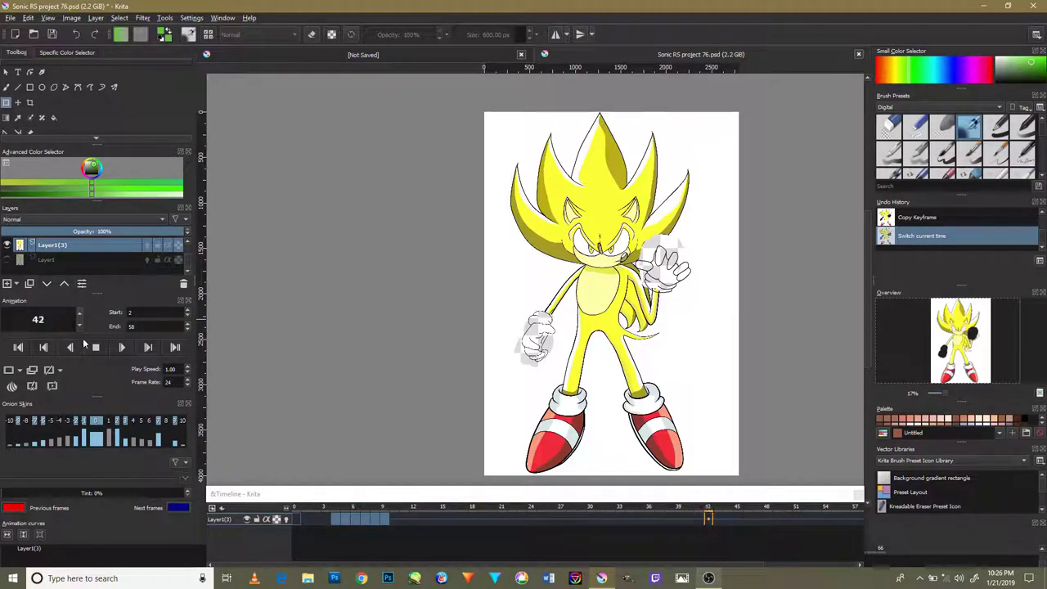
pyautogui.click(95, 347)
pyautogui.click(7, 245)
pyautogui.click(9, 260)
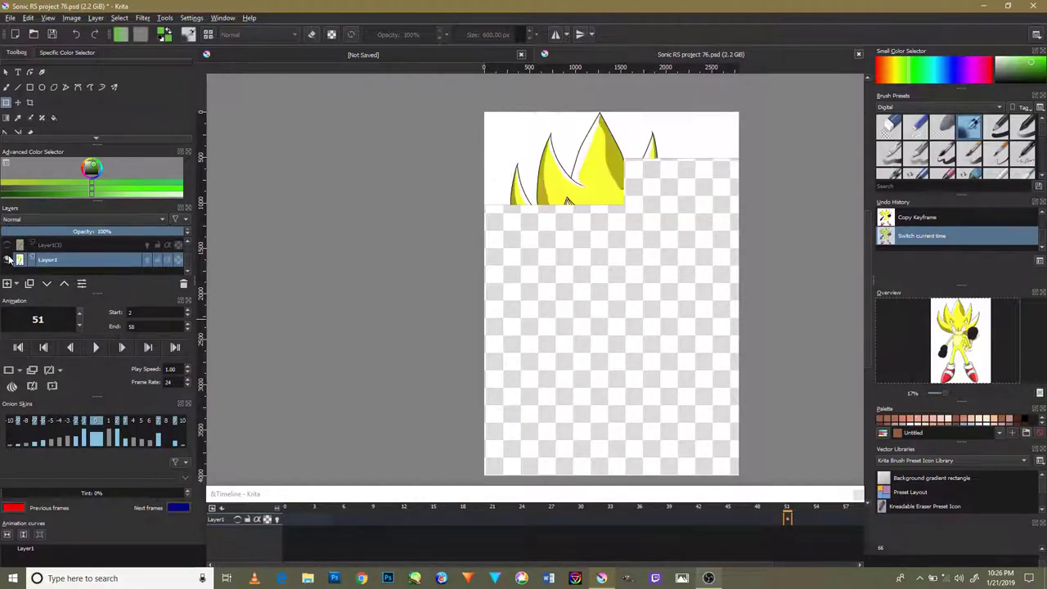
pyautogui.click(288, 517)
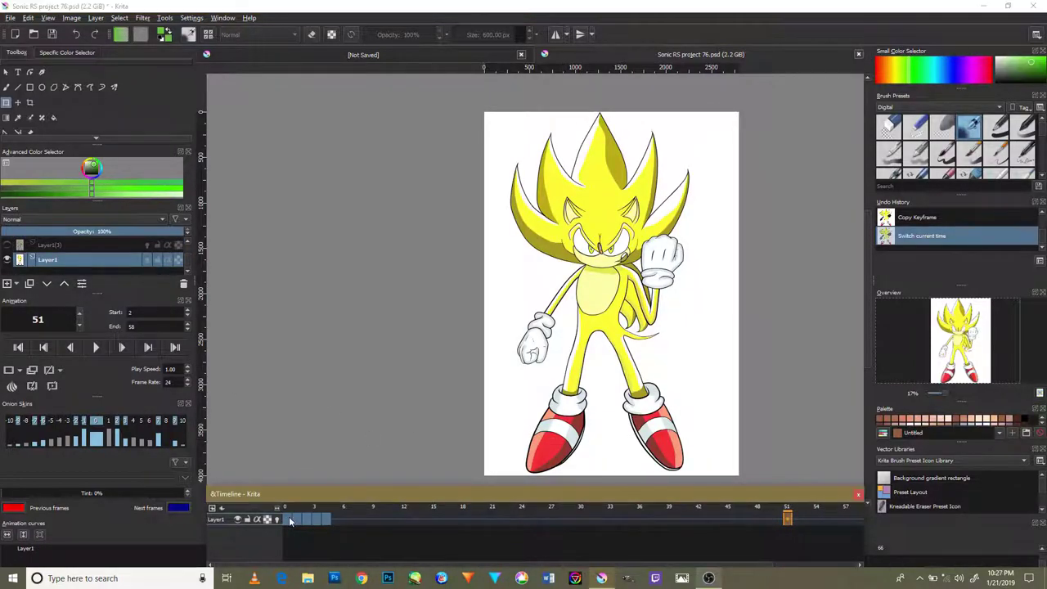
# Step: Show the hand sketch, replay from Layer1, then hide Layer1(3) and keep Layer1 visible
pyautogui.click(63, 283)
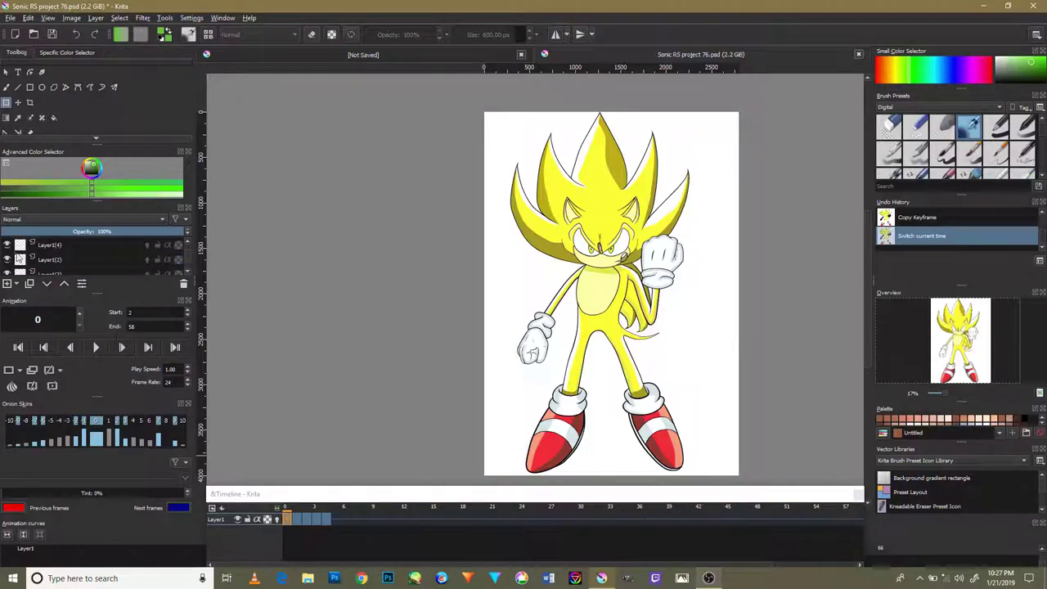
pyautogui.click(8, 246)
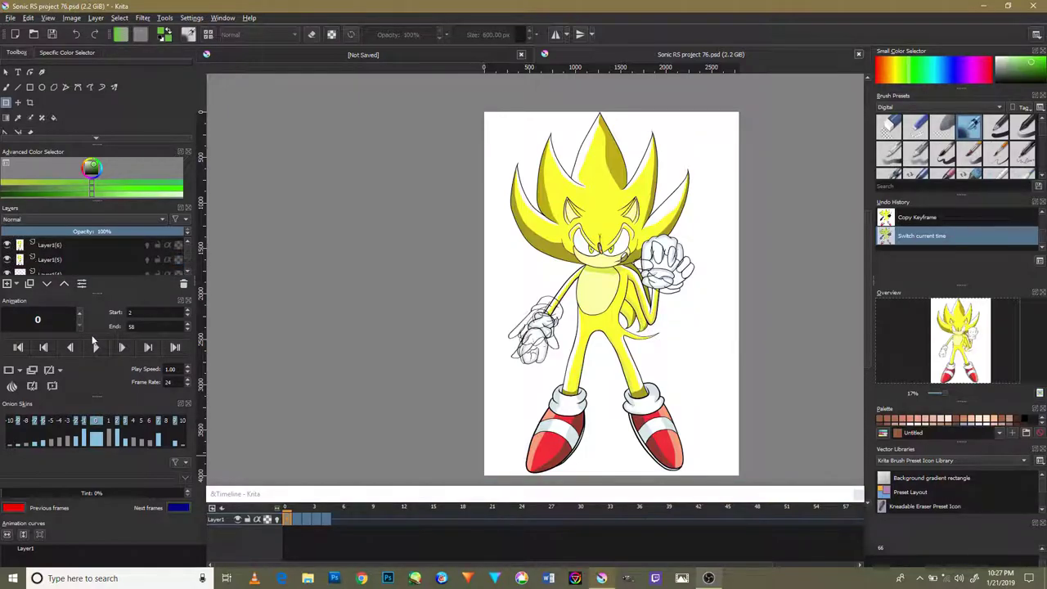
pyautogui.click(101, 253)
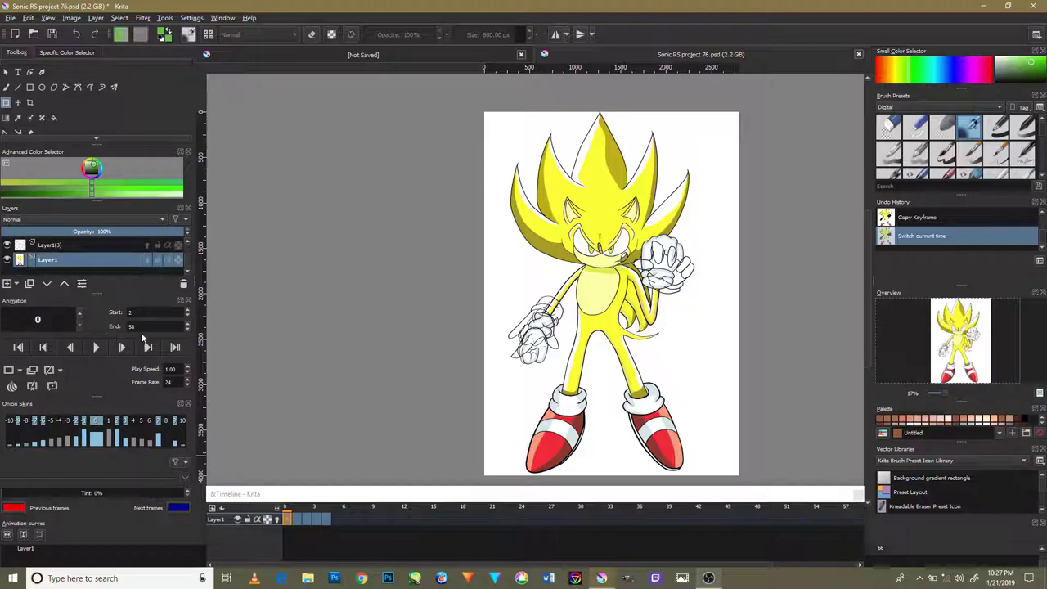
pyautogui.click(107, 352)
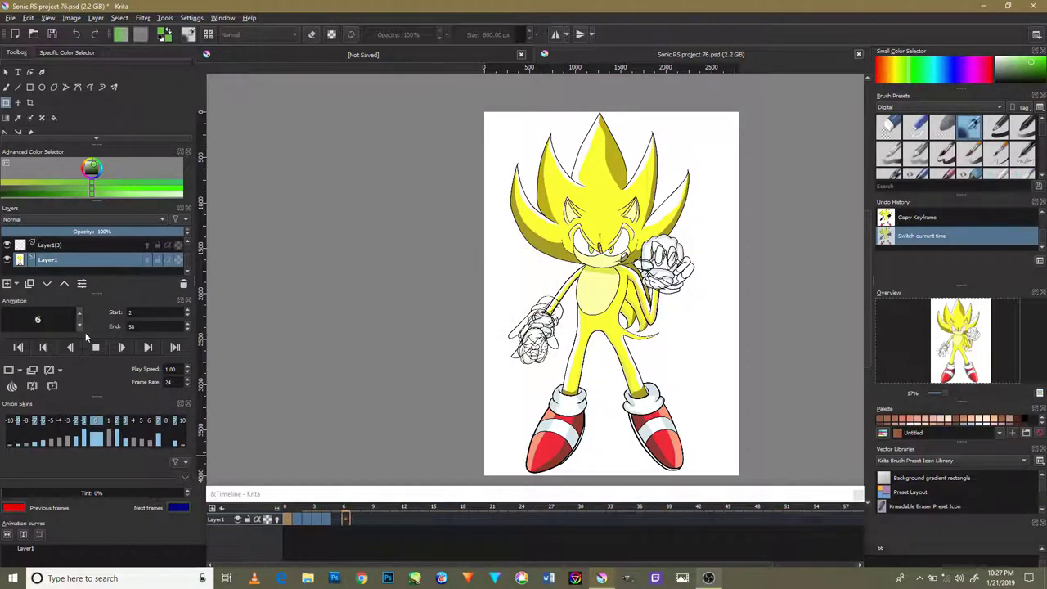
pyautogui.click(98, 347)
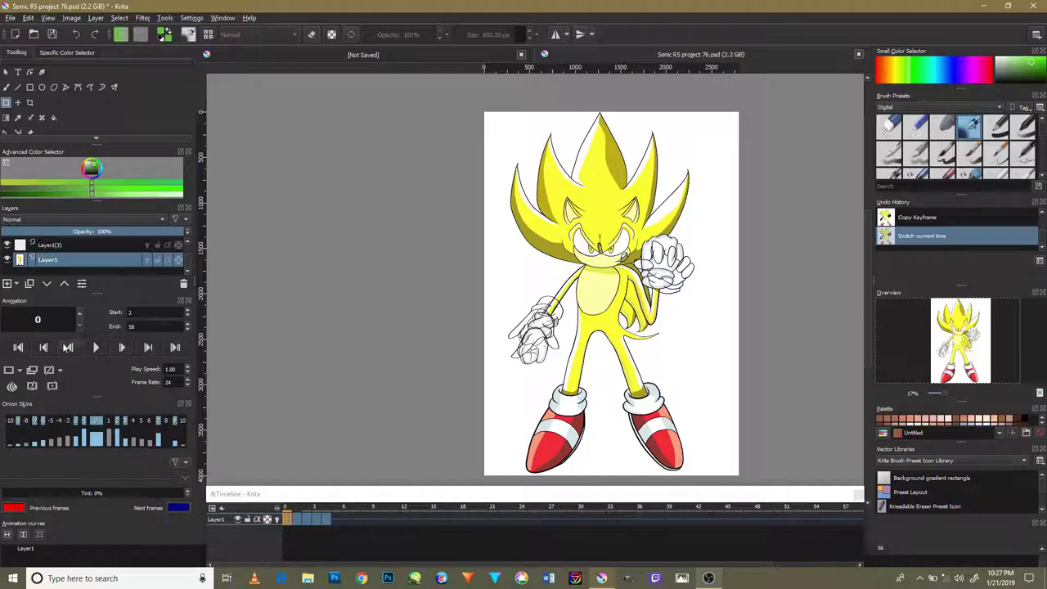
pyautogui.click(8, 245)
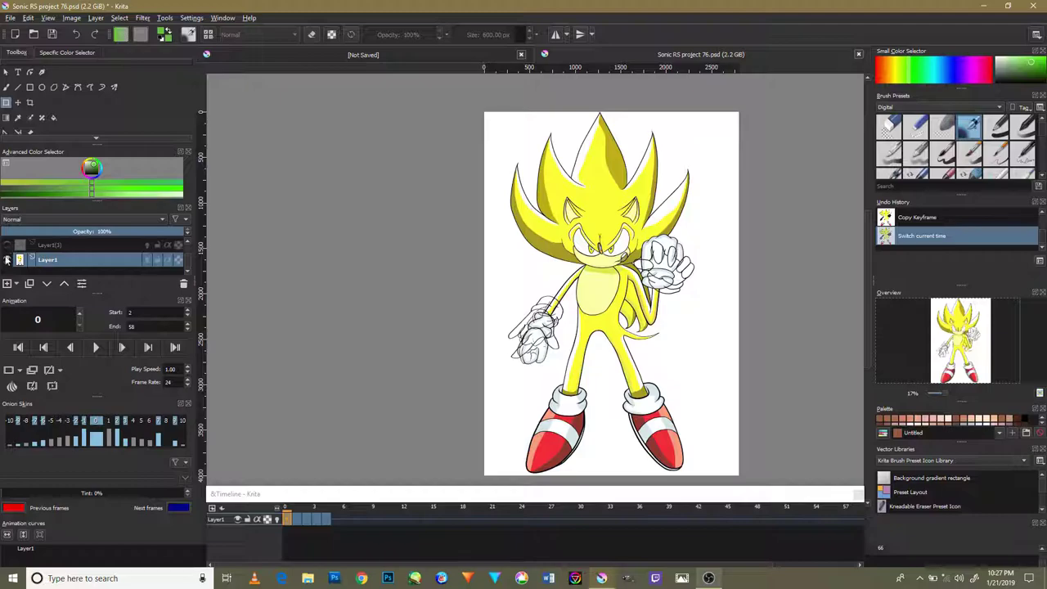
pyautogui.click(8, 260)
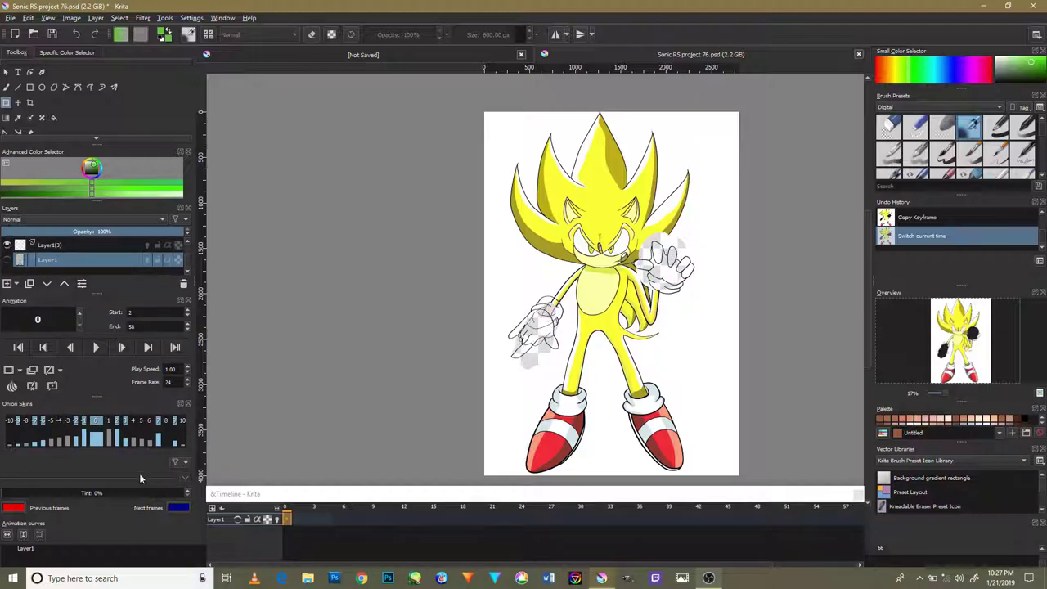
pyautogui.click(8, 260)
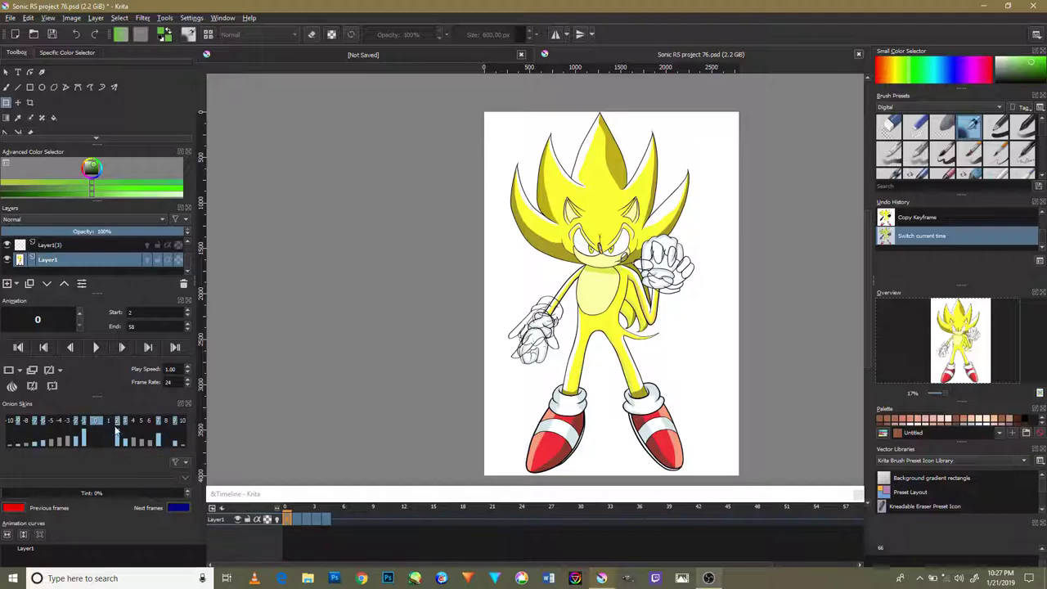
# Step: Hide Layer1(3)'s sketch, raise one onion-skin frame's opacity, and reselect Layer1(3)
pyautogui.scroll(2, 72, 245)
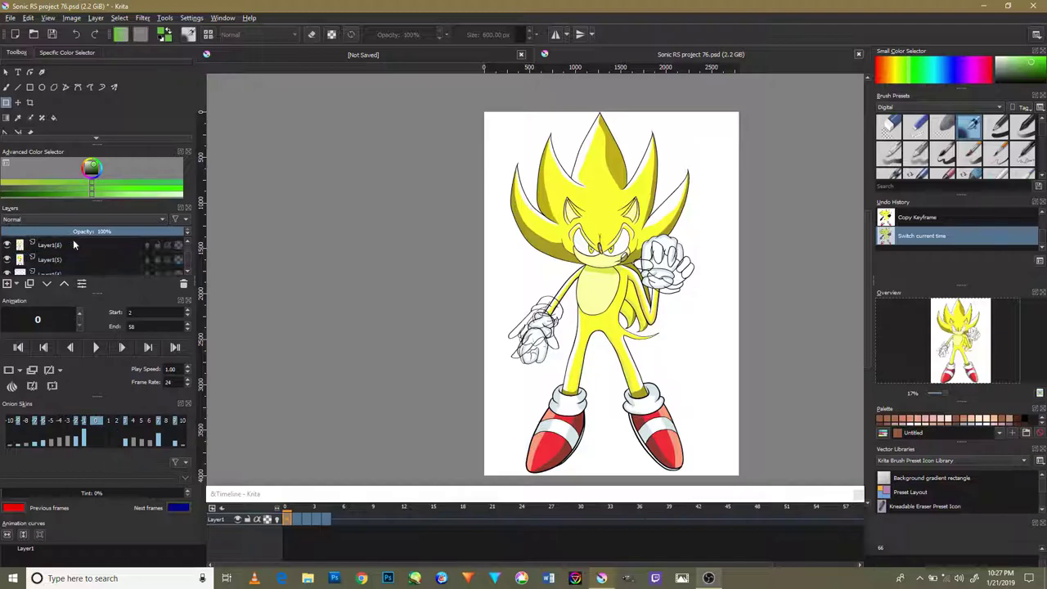
pyautogui.click(7, 245)
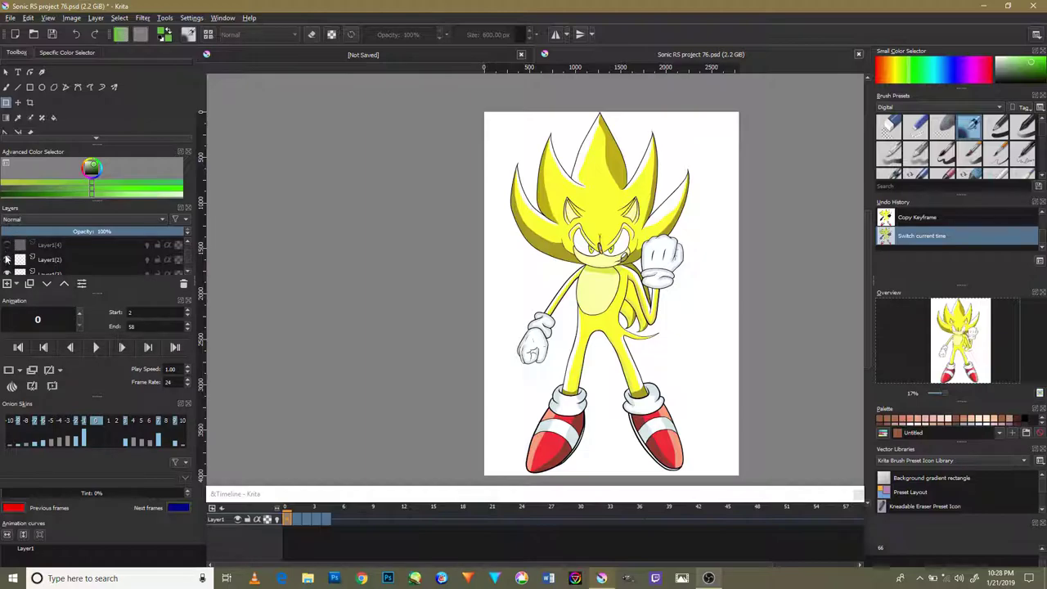
pyautogui.scroll(-3, 49, 270)
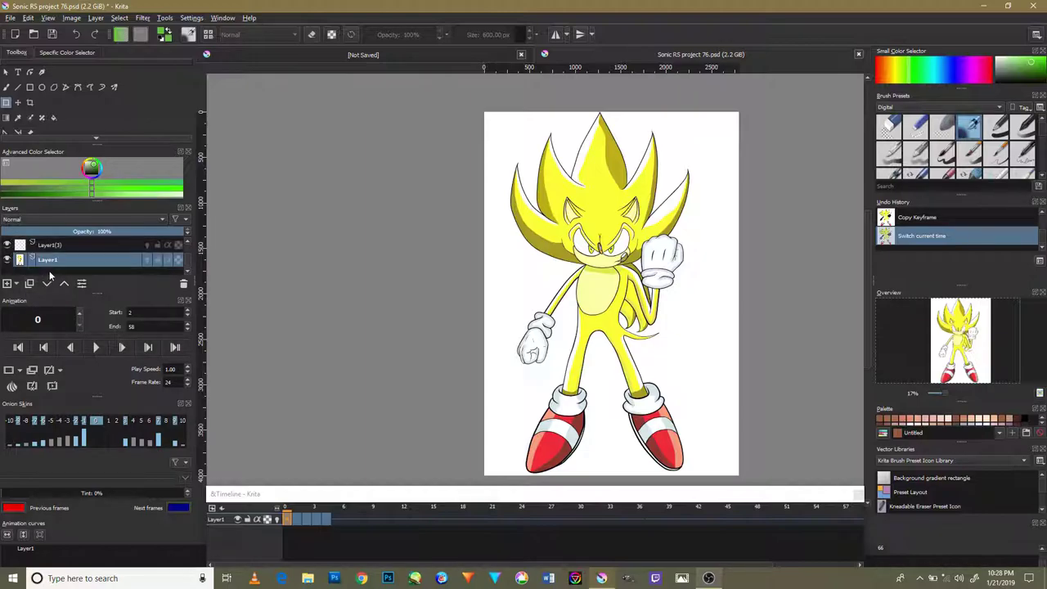
pyautogui.click(9, 245)
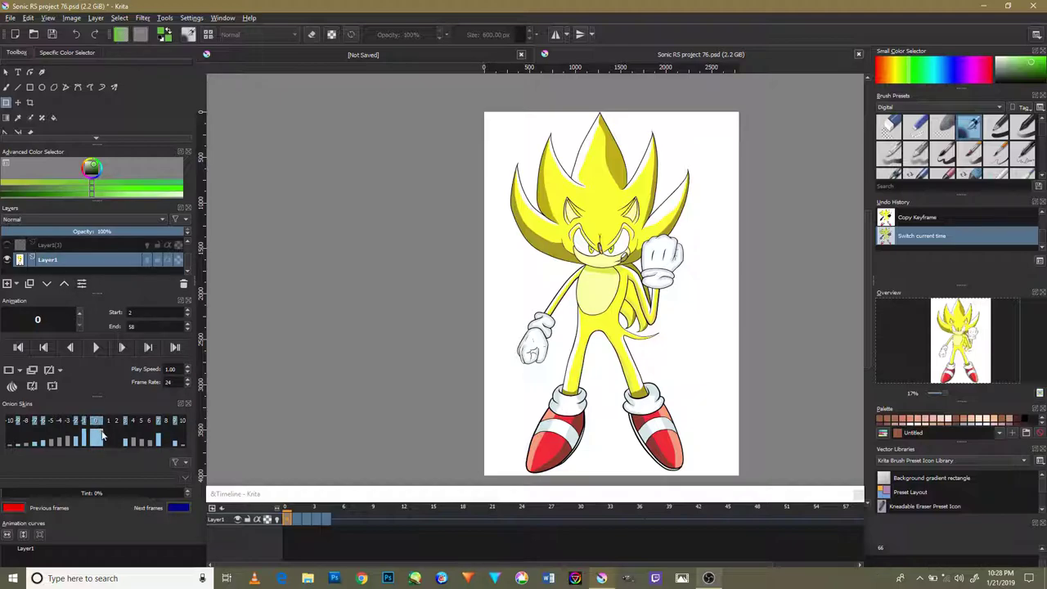
pyautogui.moveTo(125, 442); pyautogui.dragTo(125, 420)
pyautogui.click(88, 245)
# Step: Select Layer1(6) and switch on its visibility eye icon
pyautogui.scroll(1, 101, 259)
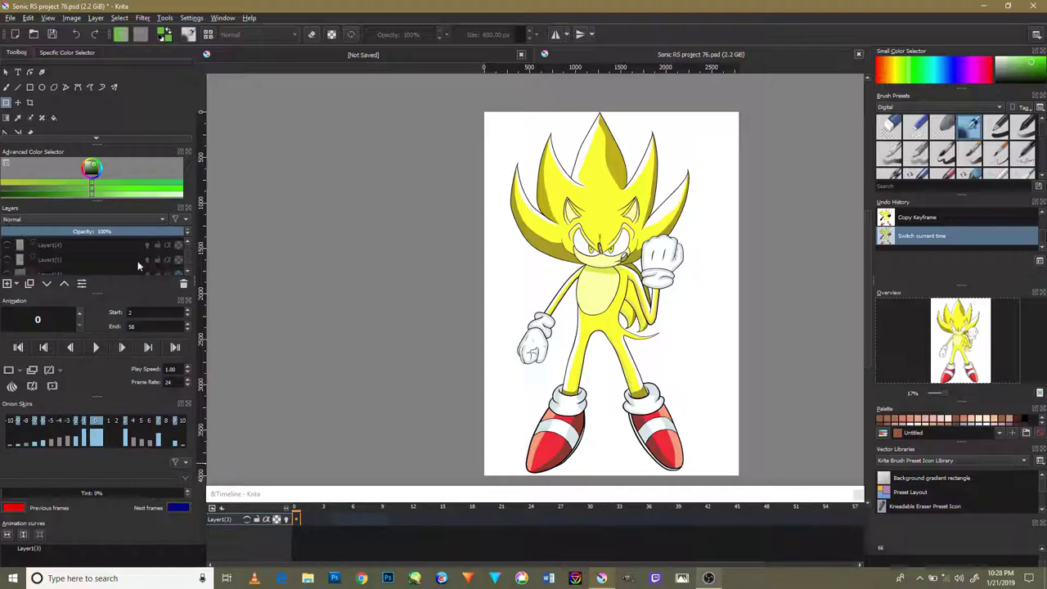
pyautogui.click(110, 247)
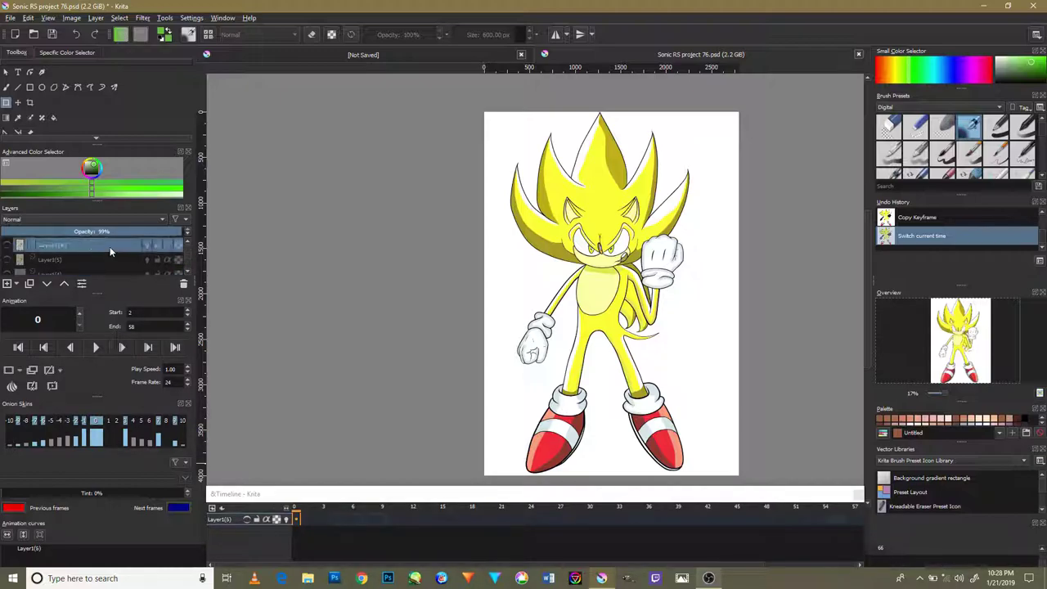
pyautogui.click(8, 245)
pyautogui.scroll(-1, 11, 260)
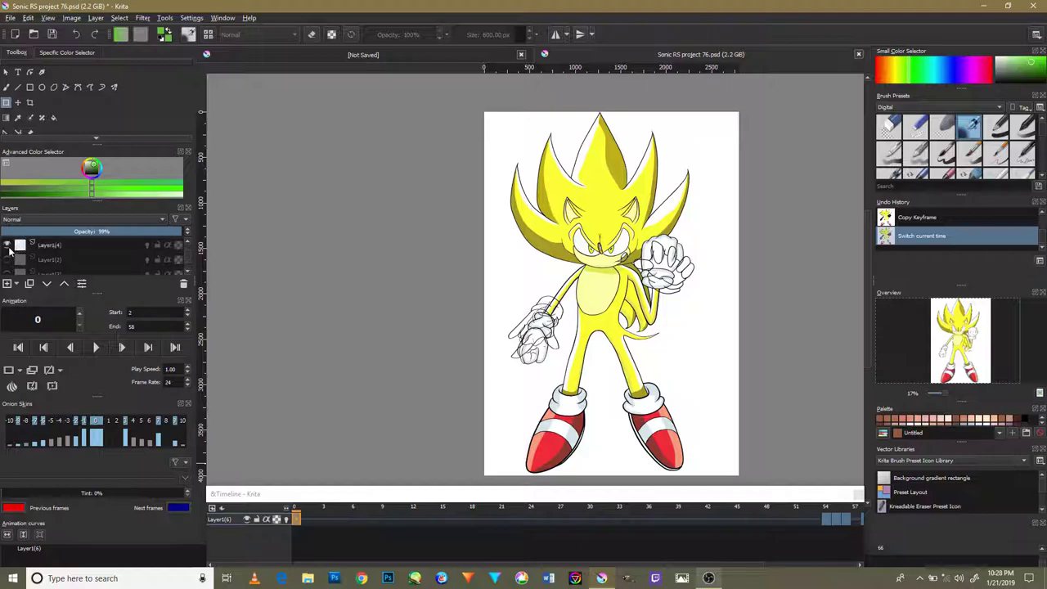
pyautogui.scroll(1, 10, 251)
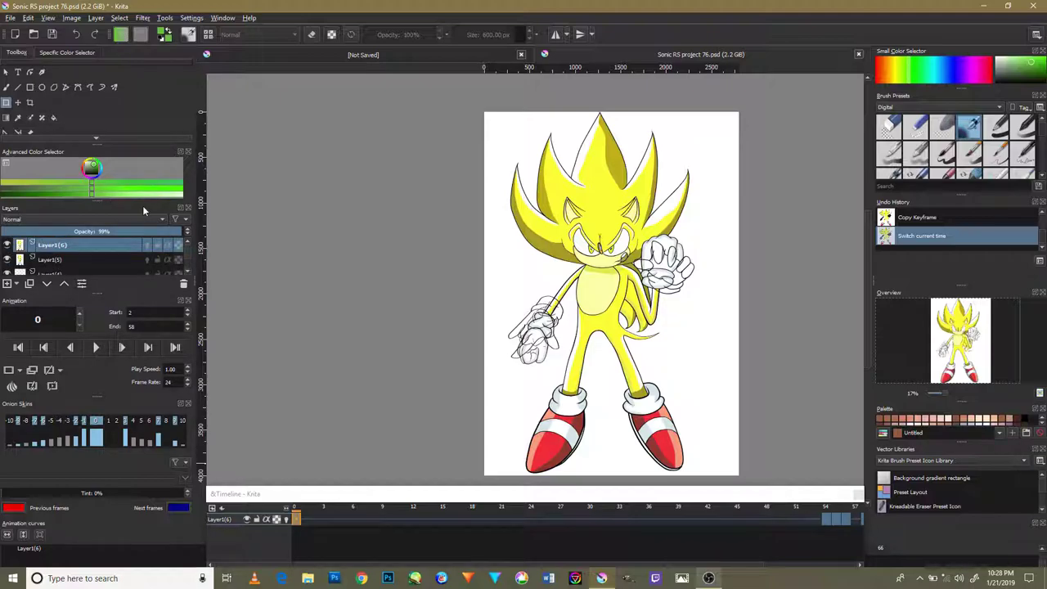
# Step: Merge Layer1(6) down into the layer below
pyautogui.rightClick(113, 246)
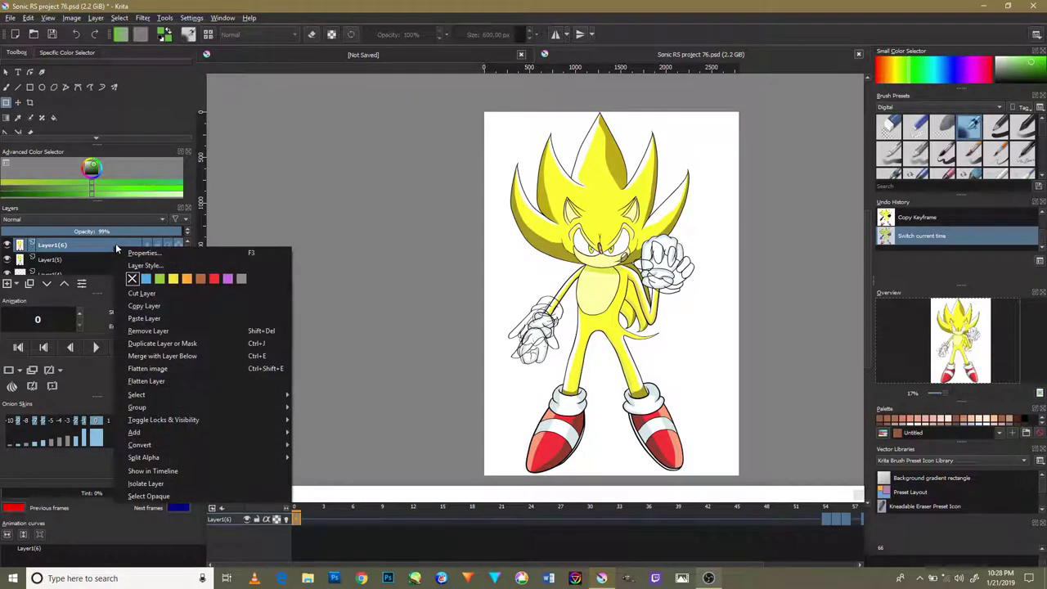
pyautogui.click(168, 363)
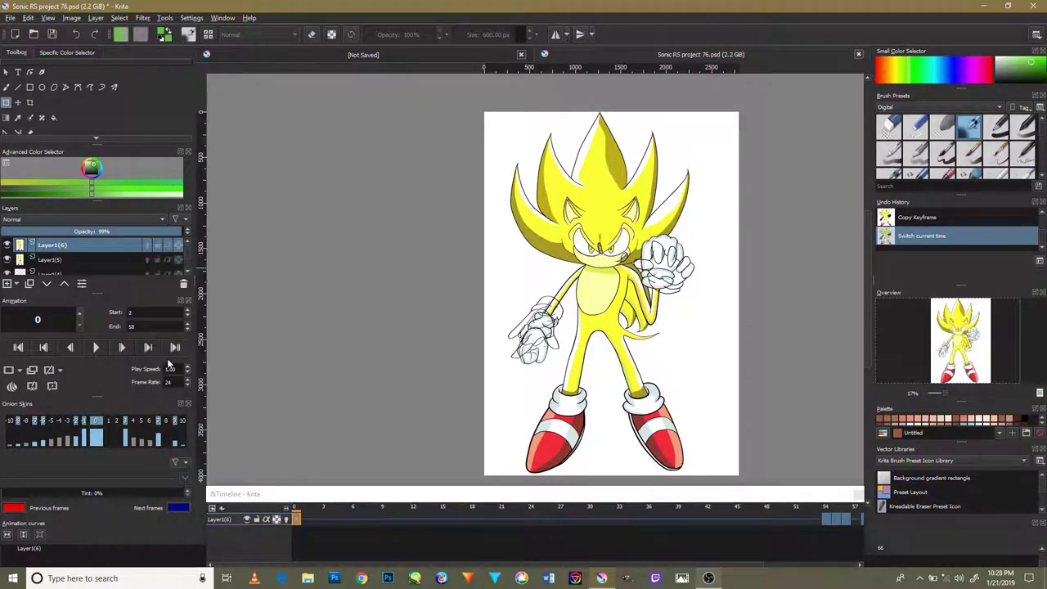
pyautogui.rightClick(54, 249)
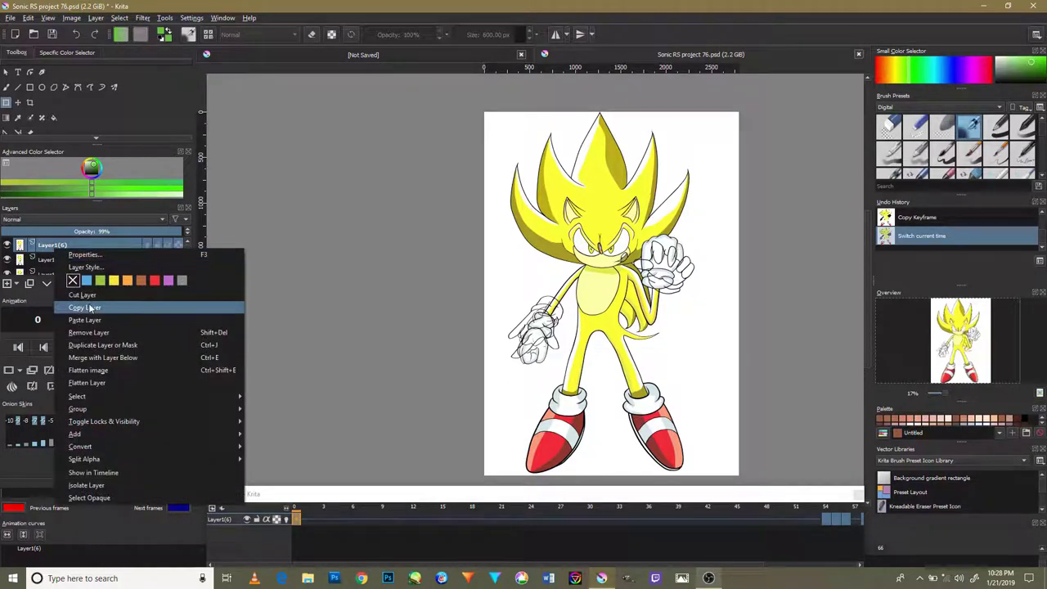
pyautogui.click(95, 358)
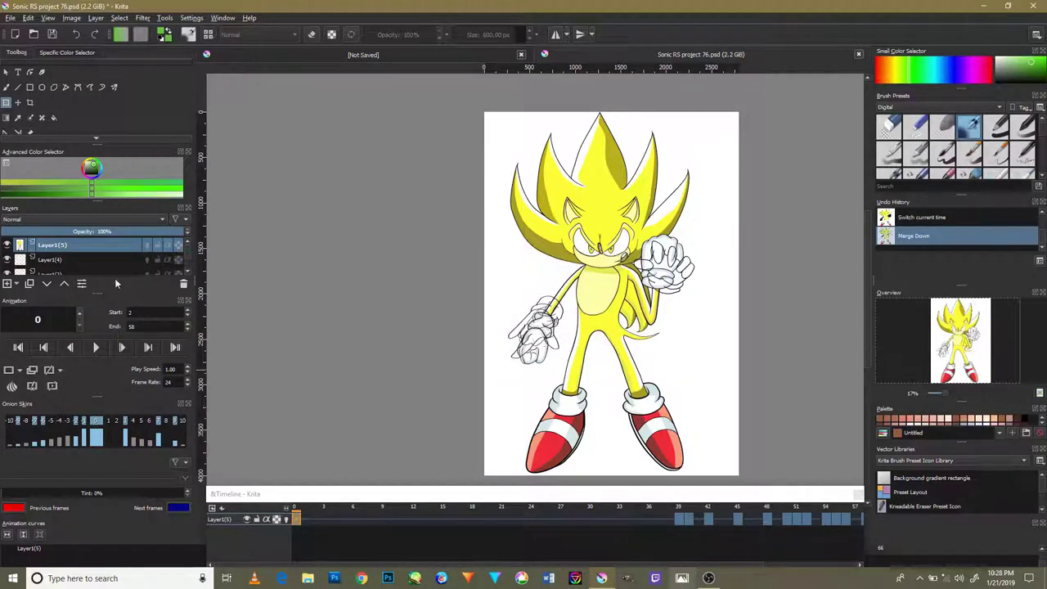
# Step: Select Layer1(5) and merge it down into Layer1(4)
pyautogui.rightClick(94, 242)
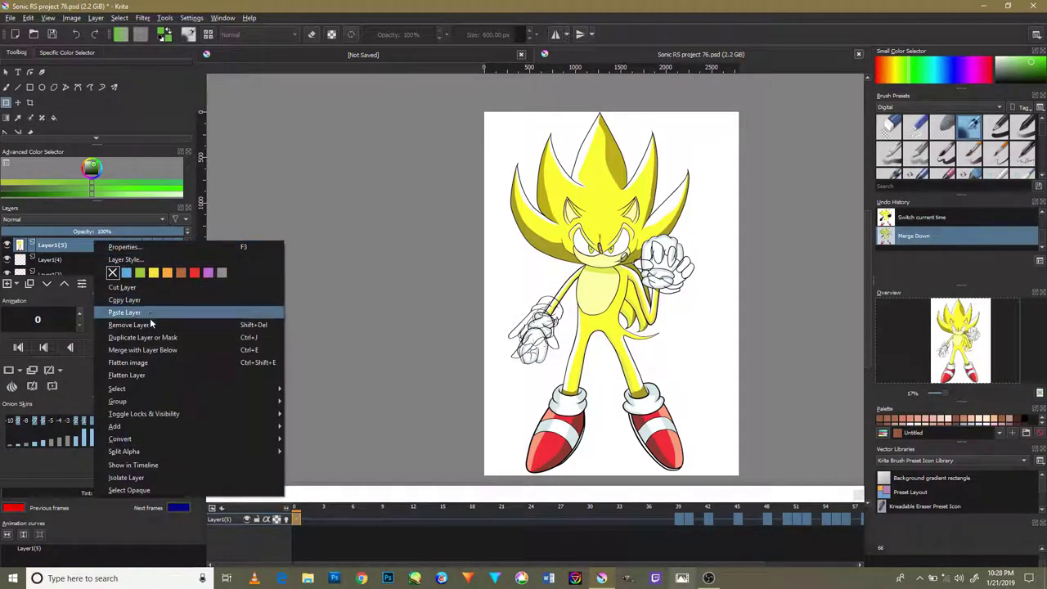
pyautogui.click(150, 356)
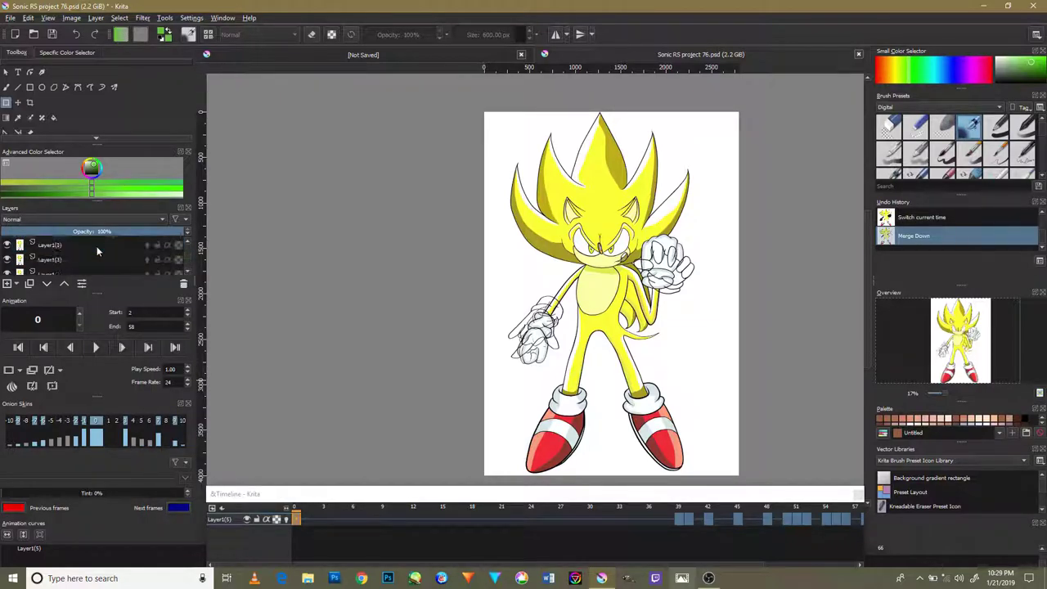
pyautogui.click(97, 249)
pyautogui.rightClick(95, 248)
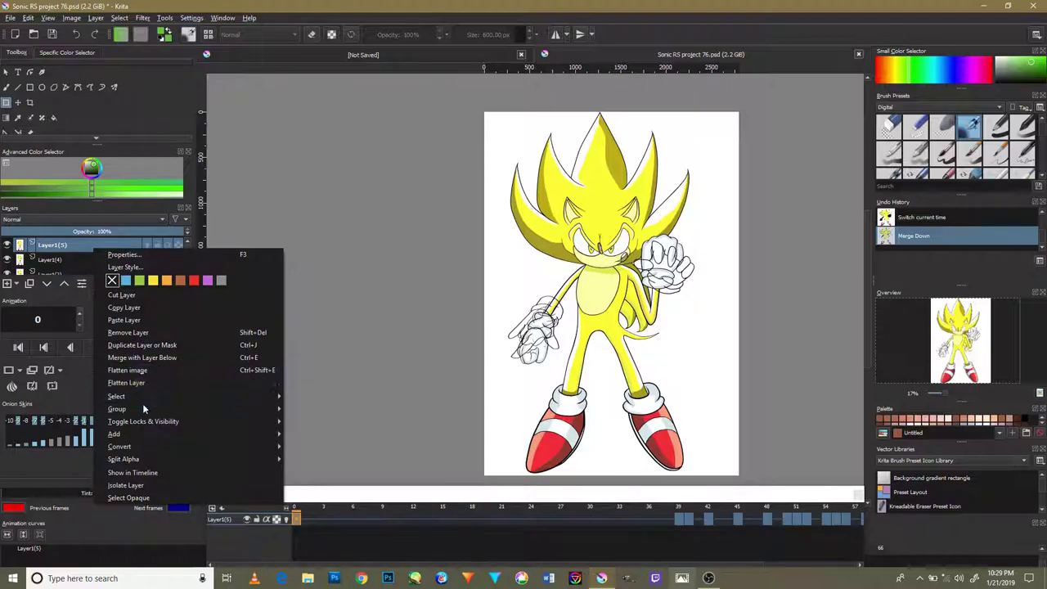
pyautogui.click(149, 360)
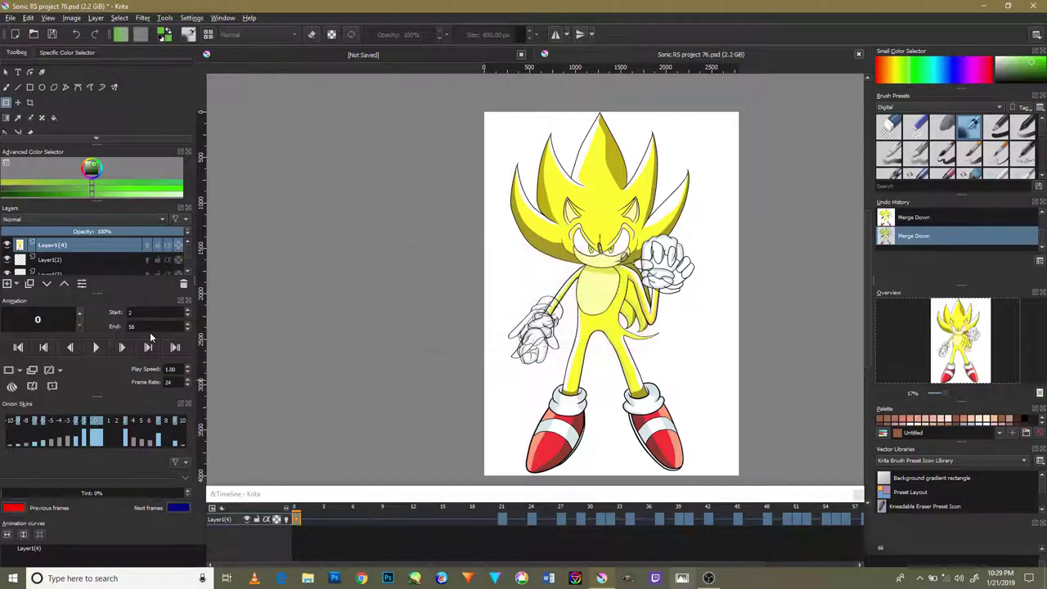
pyautogui.scroll(-1, 148, 258)
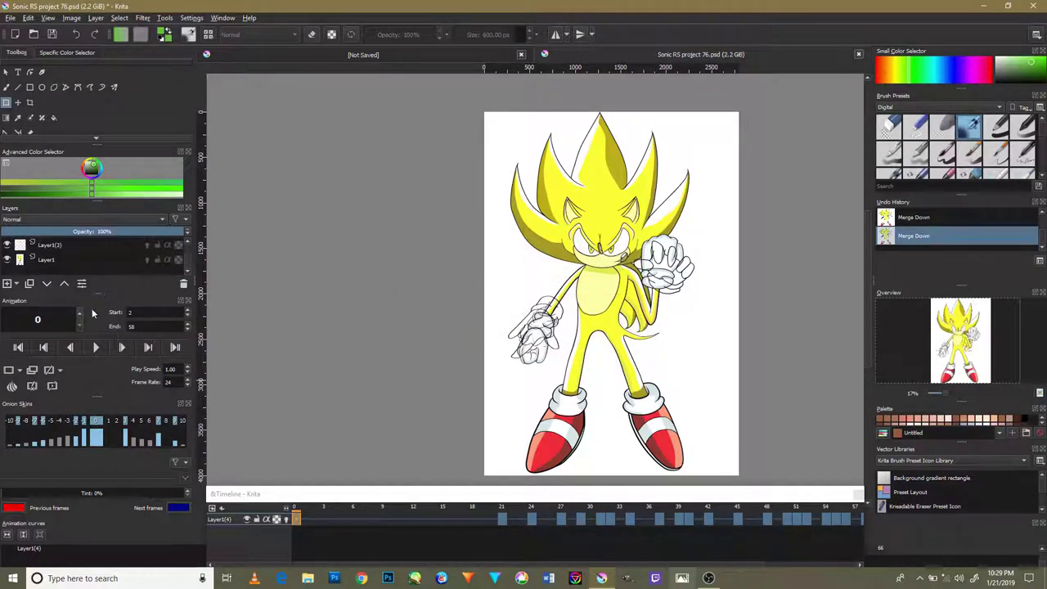
# Step: Play and stop the merged animation, hide Layer1, and set Layer1(4) to Hard Mix (Photoshop)
pyautogui.click(95, 351)
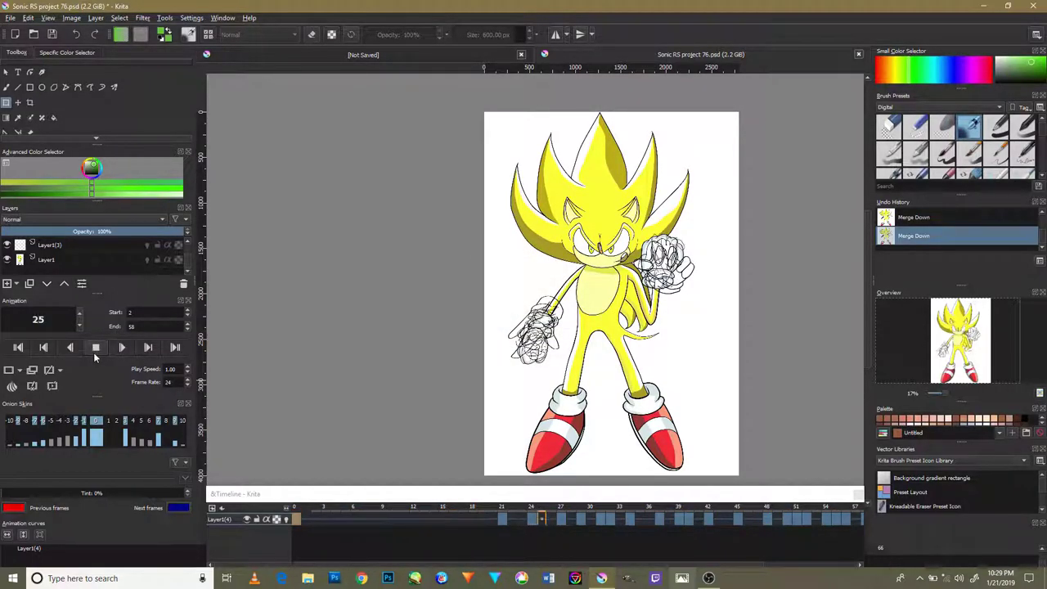
pyautogui.press('space')
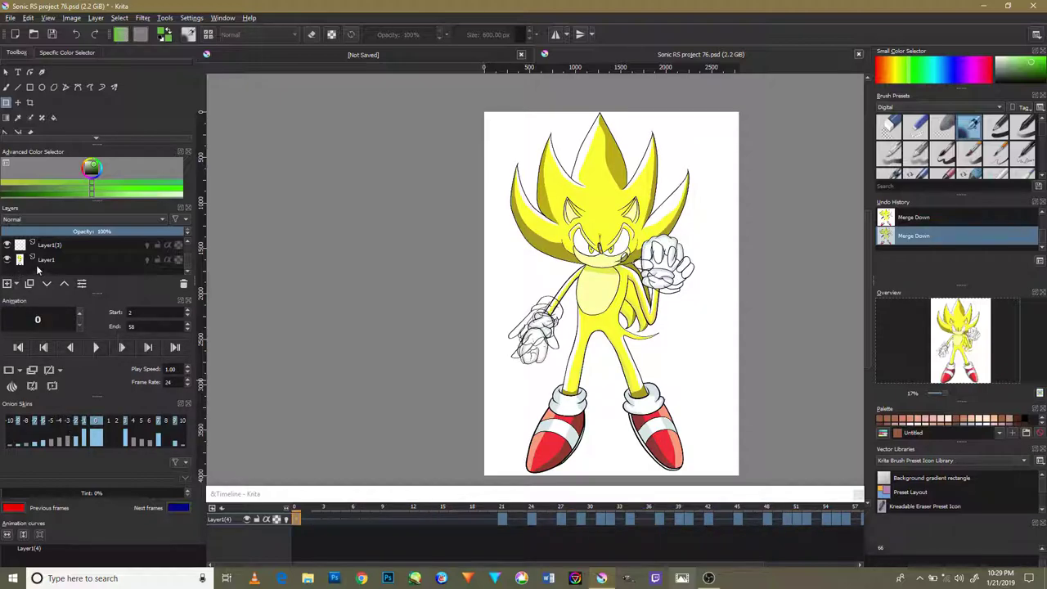
pyautogui.click(7, 259)
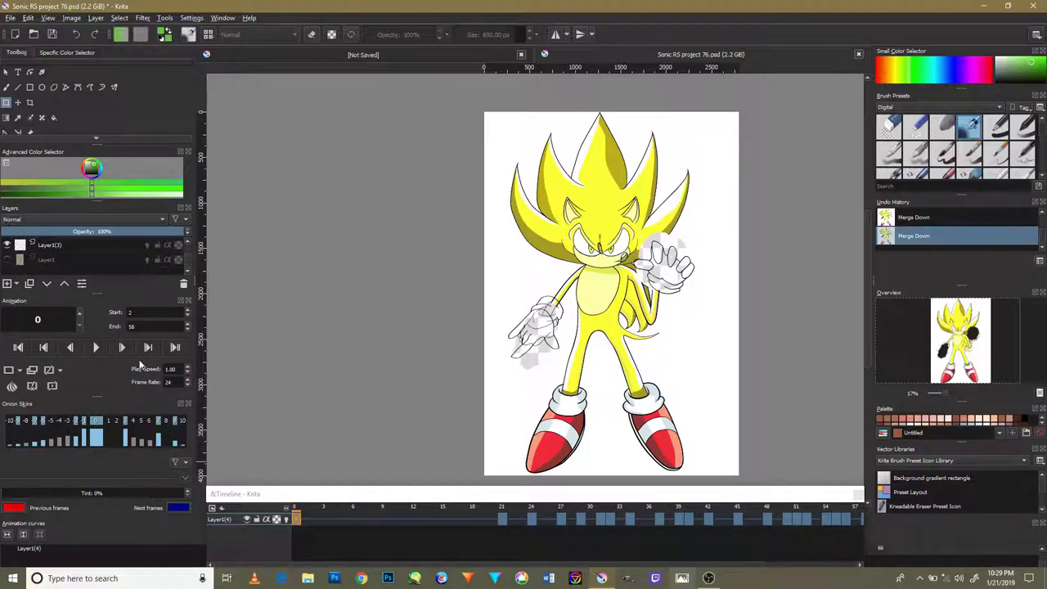
pyautogui.click(100, 349)
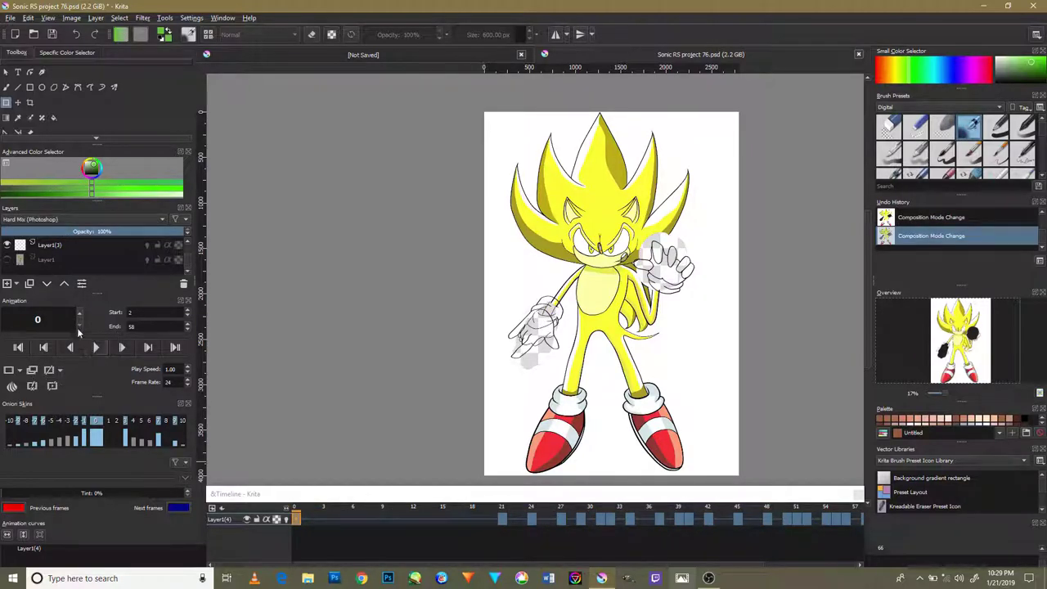
# Step: Hide Layer1(4) and Layer1(2), delete Layer1(2) from the layer stack, then reshow the artwork
pyautogui.click(7, 245)
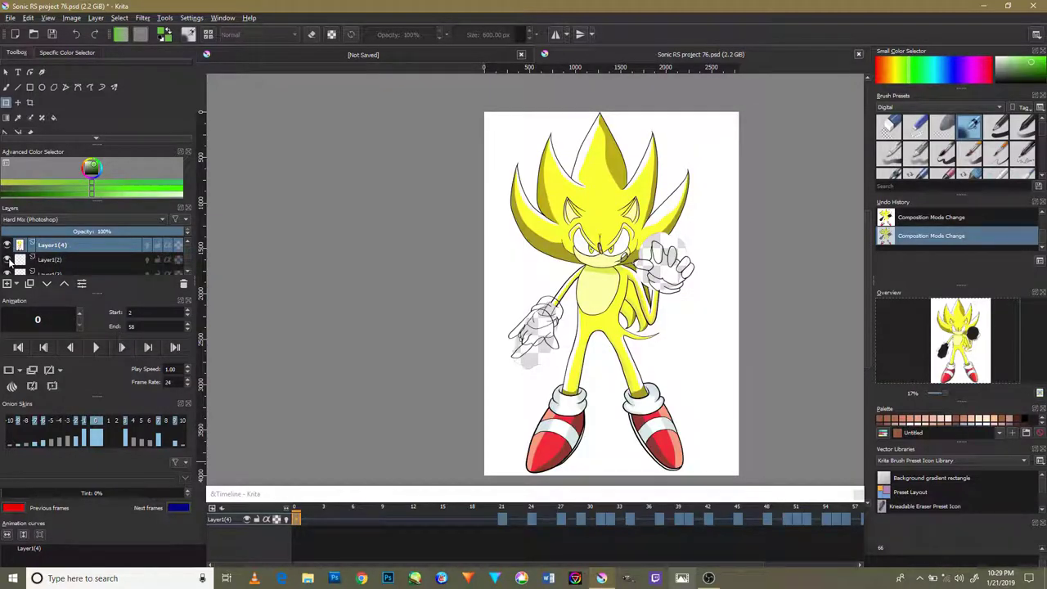
pyautogui.scroll(-1, 10, 263)
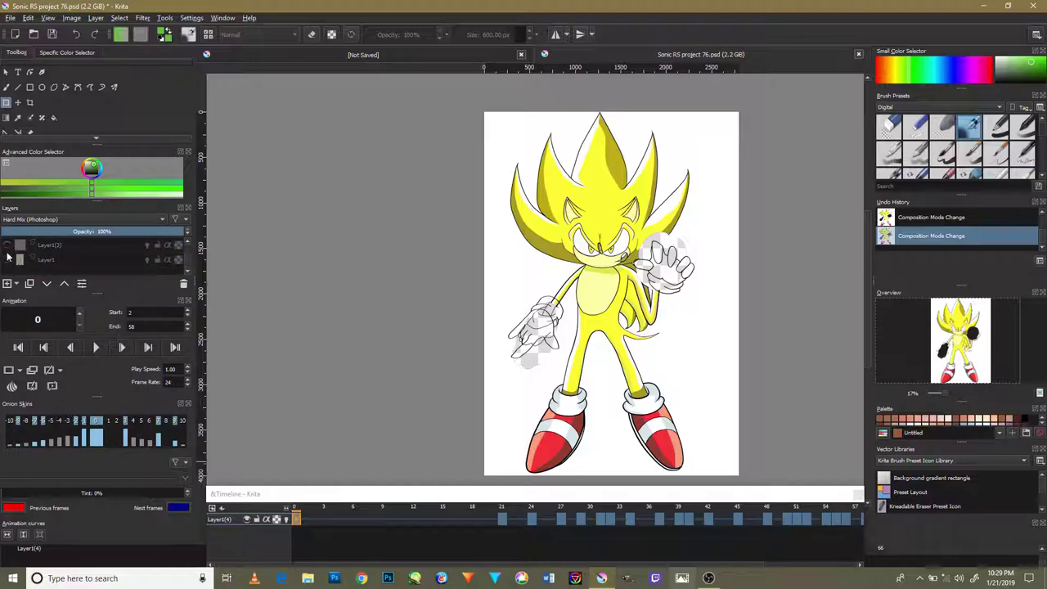
pyautogui.scroll(1, 8, 256)
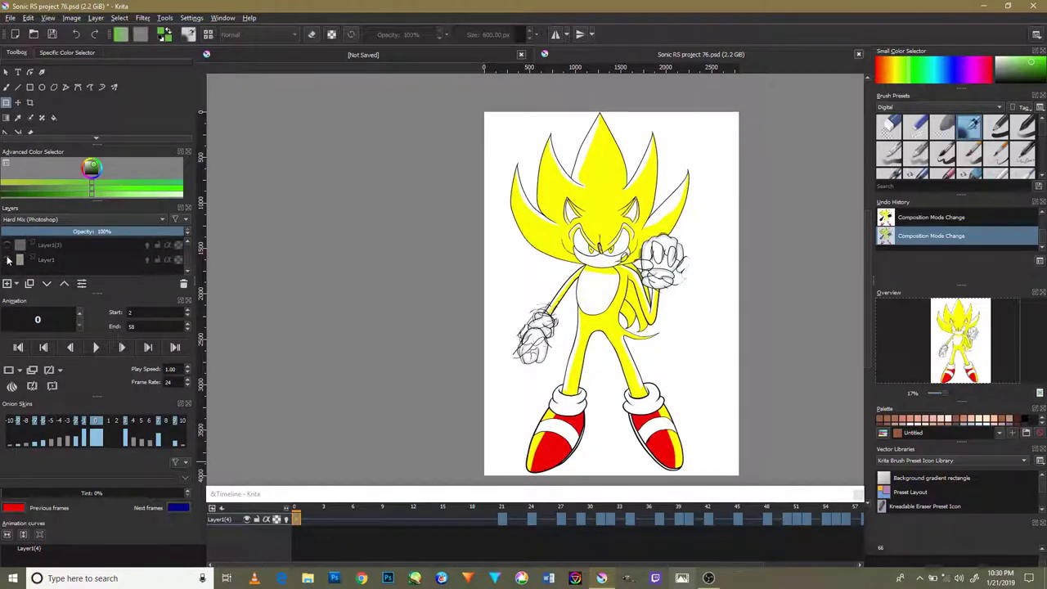
pyautogui.scroll(1, 8, 260)
pyautogui.click(9, 245)
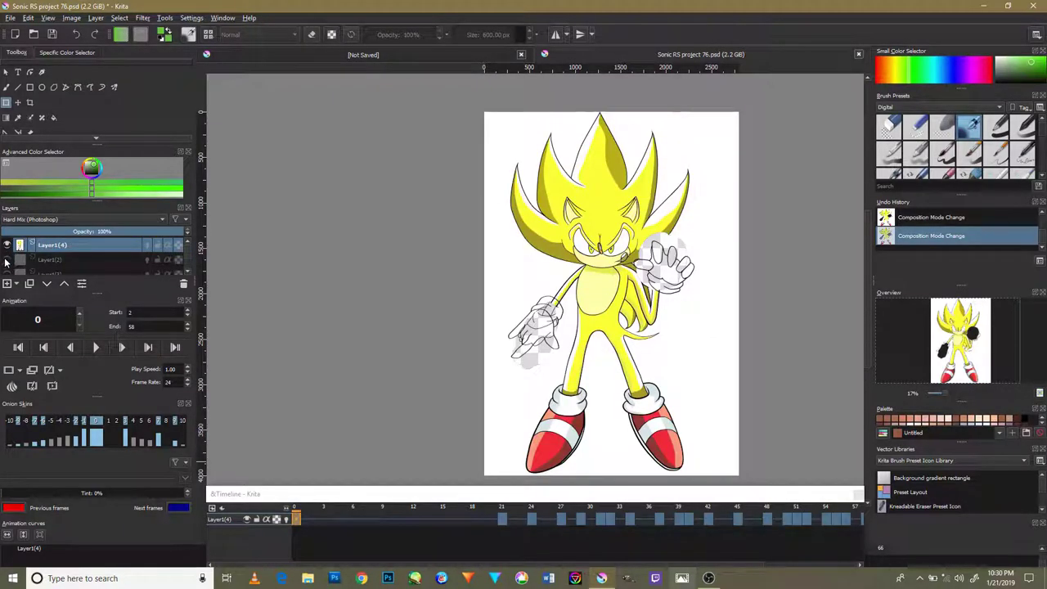
pyautogui.click(7, 246)
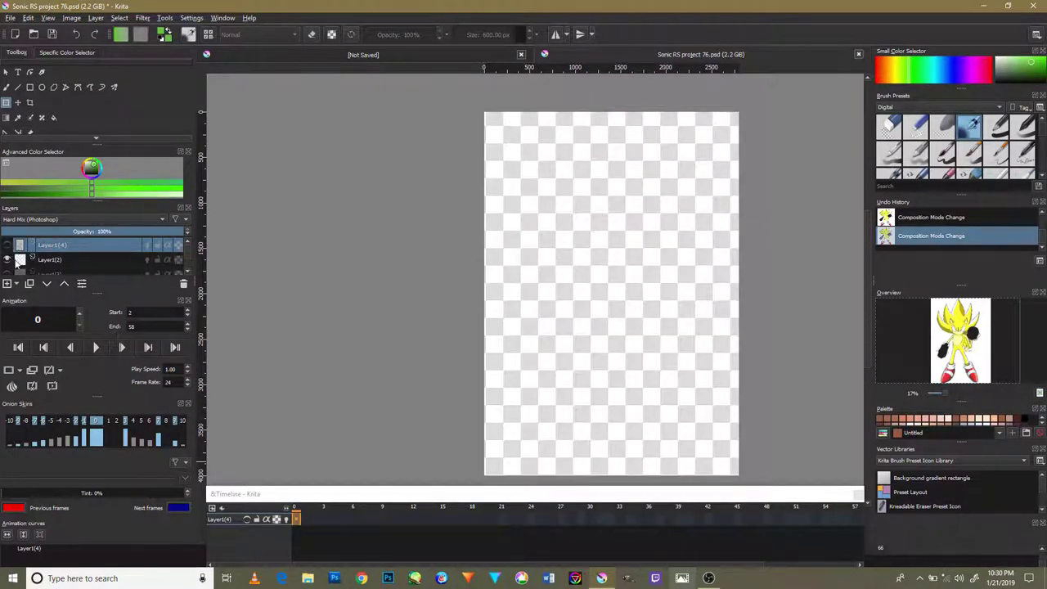
pyautogui.click(9, 261)
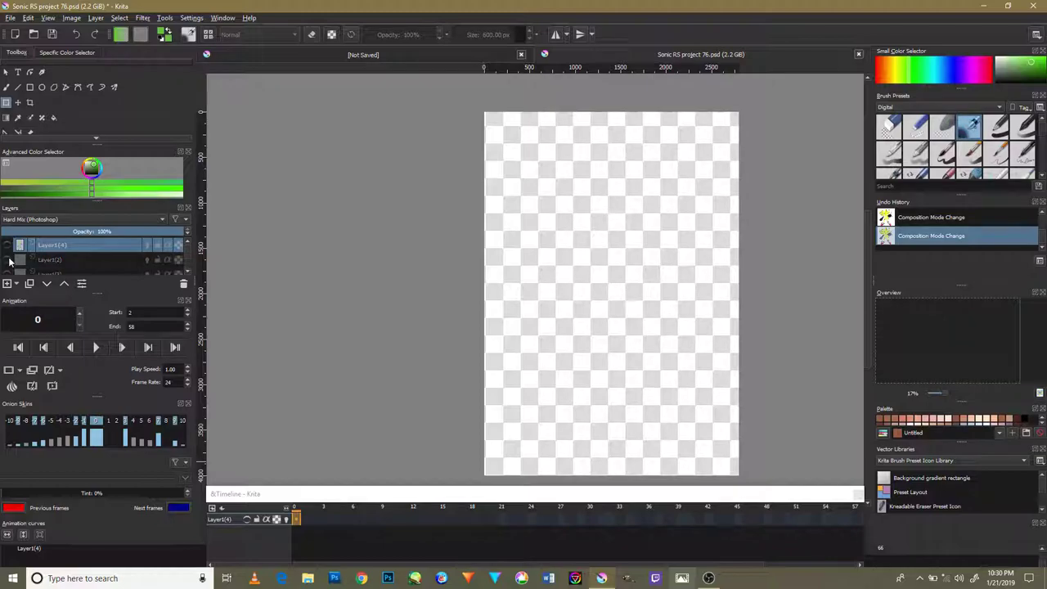
pyautogui.click(89, 261)
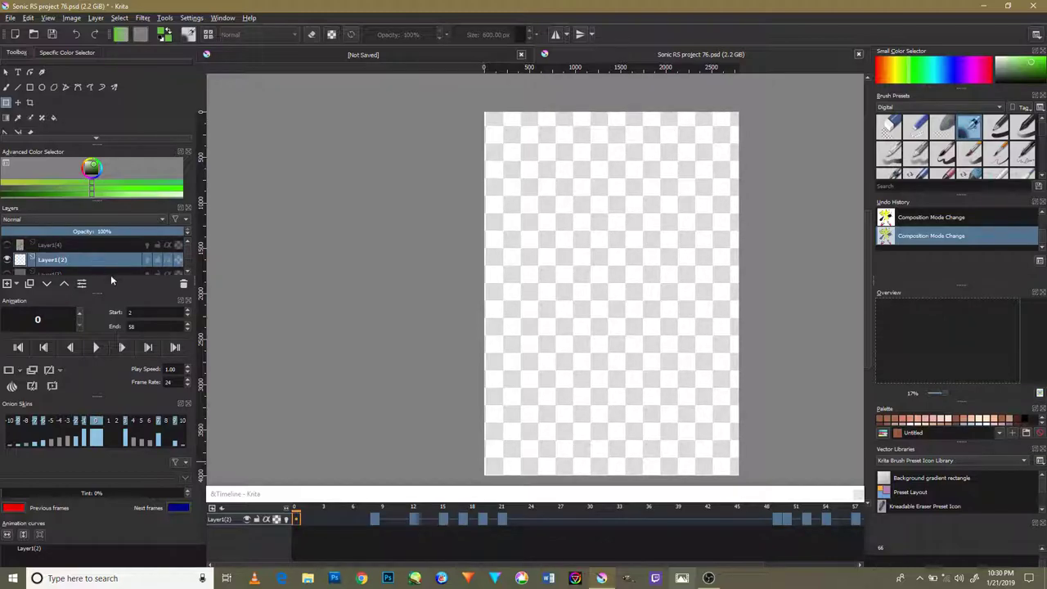
pyautogui.click(183, 284)
pyautogui.click(9, 260)
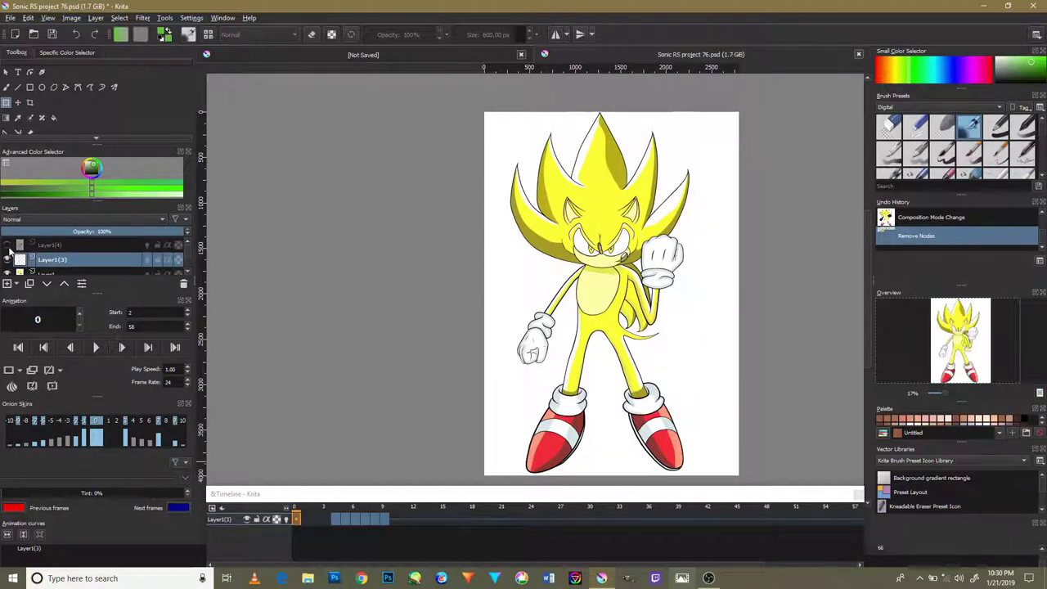
# Step: Make Layer1(4) visible again and play the animation twice to preview the hand gesture
pyautogui.click(8, 245)
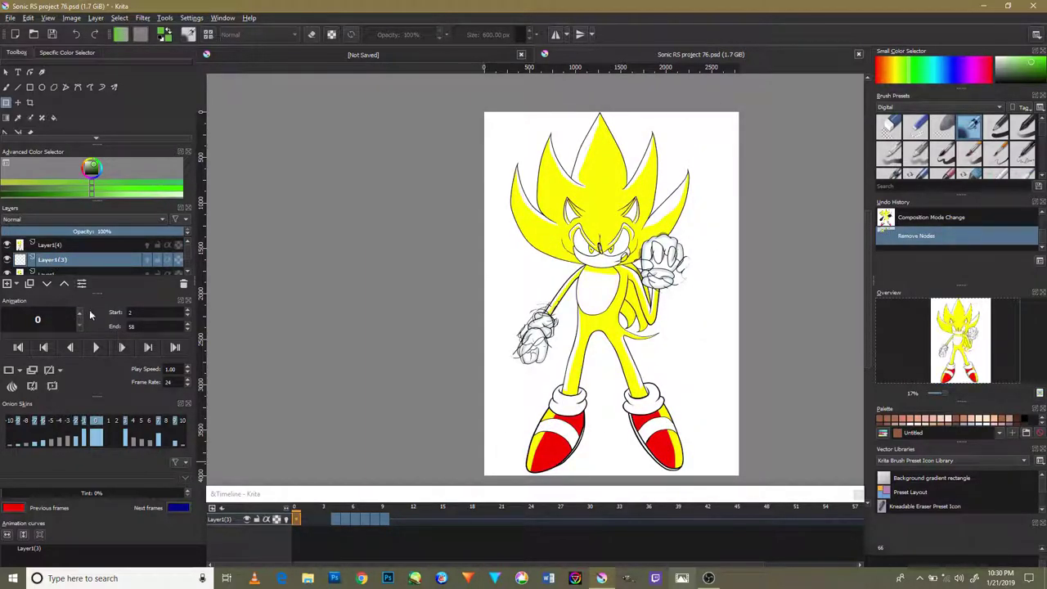
pyautogui.click(98, 347)
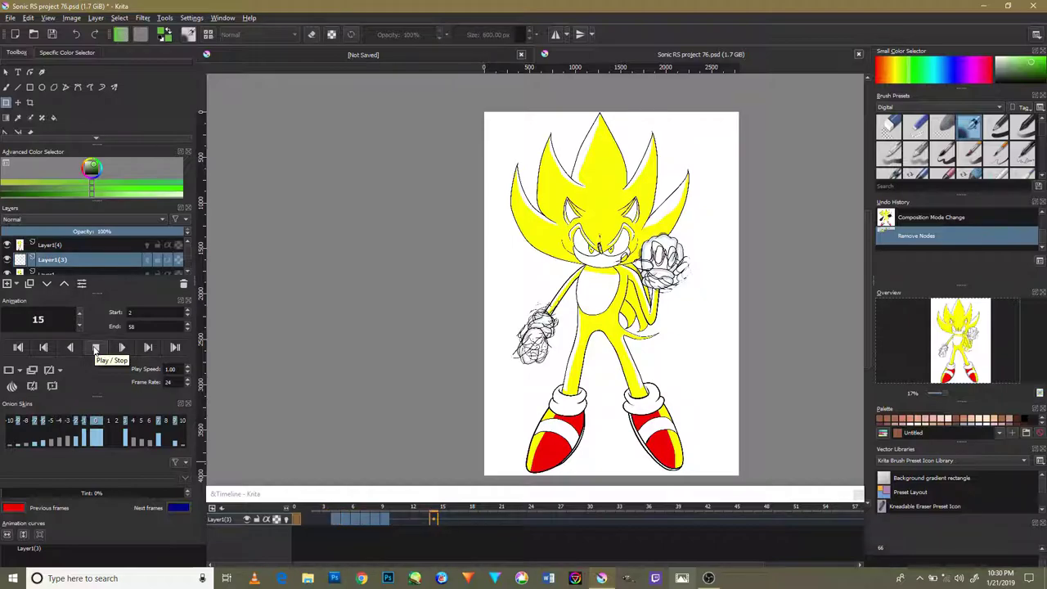
pyautogui.scroll(-1, 25, 262)
pyautogui.press('space')
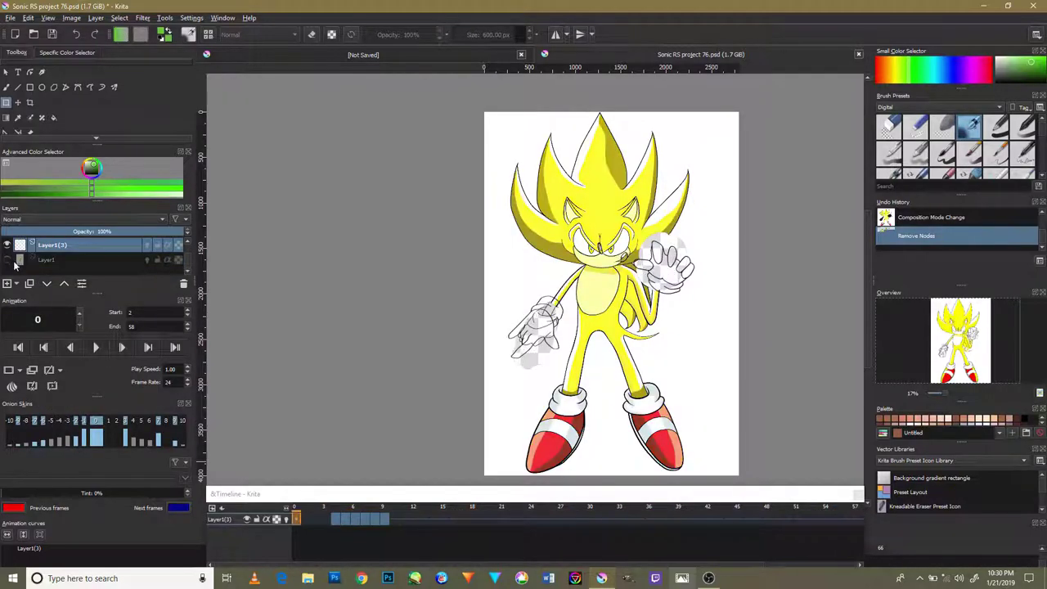
pyautogui.click(94, 347)
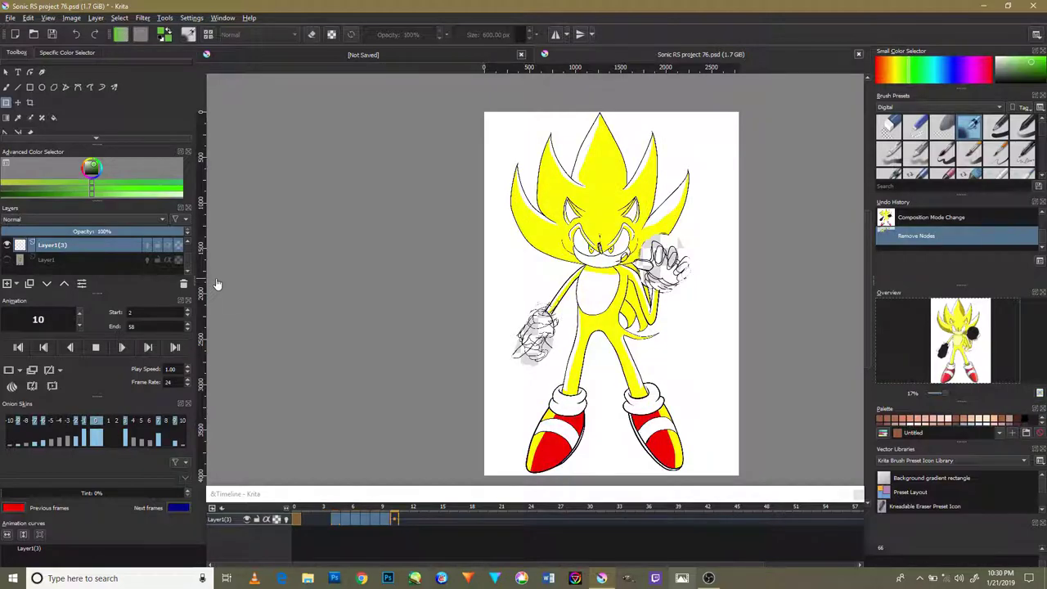
pyautogui.scroll(1, 136, 257)
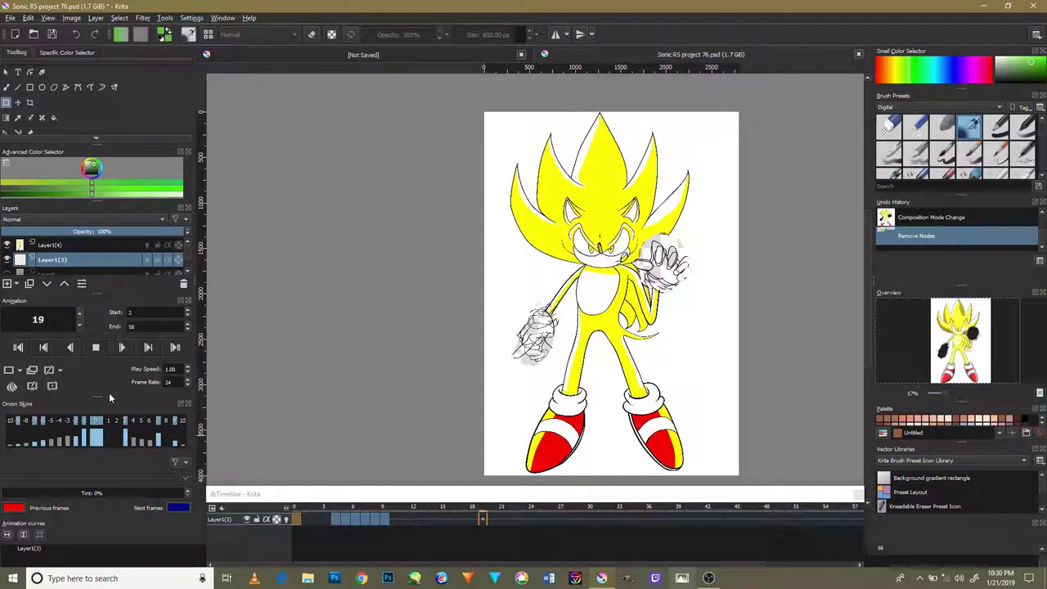
pyautogui.click(96, 347)
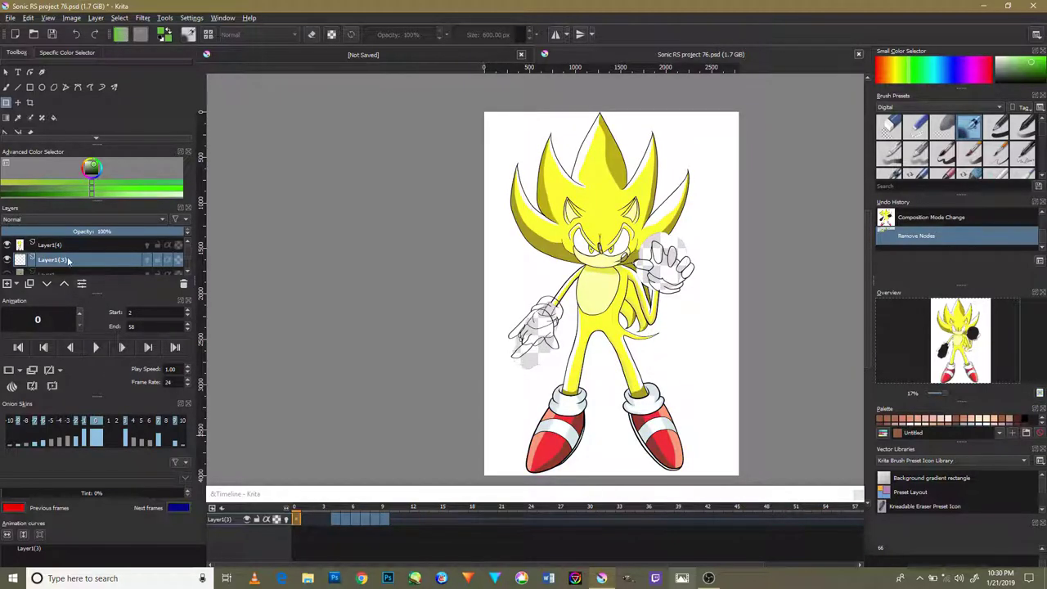
pyautogui.scroll(-1, 37, 260)
# Step: Compare Layer1, Layer1(3) and Layer1(4) with another playback, ending on Layer1(4)
pyautogui.click(37, 261)
pyautogui.scroll(1, 47, 248)
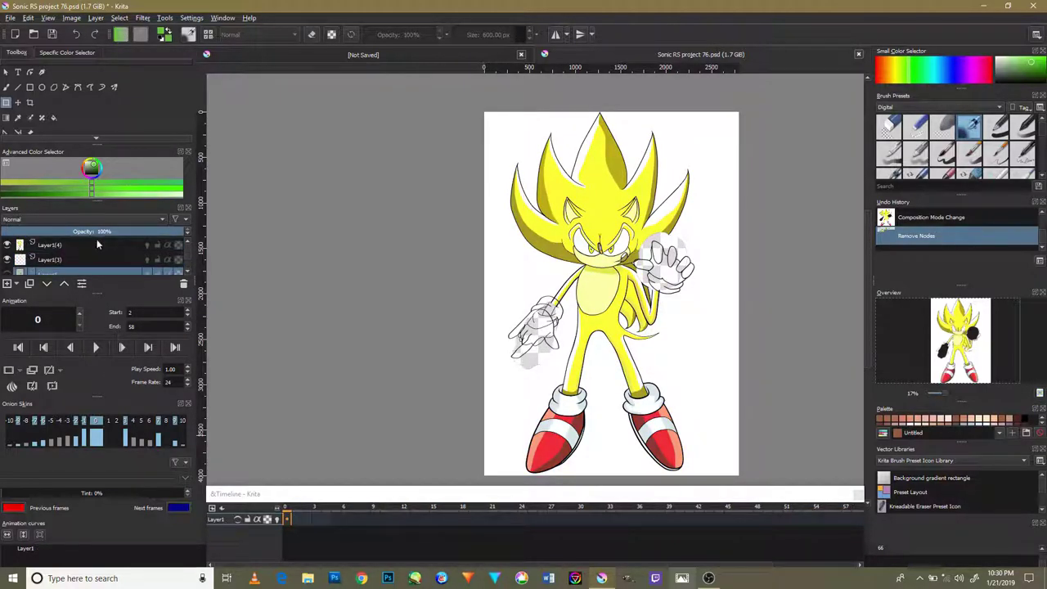
pyautogui.click(96, 240)
pyautogui.click(99, 347)
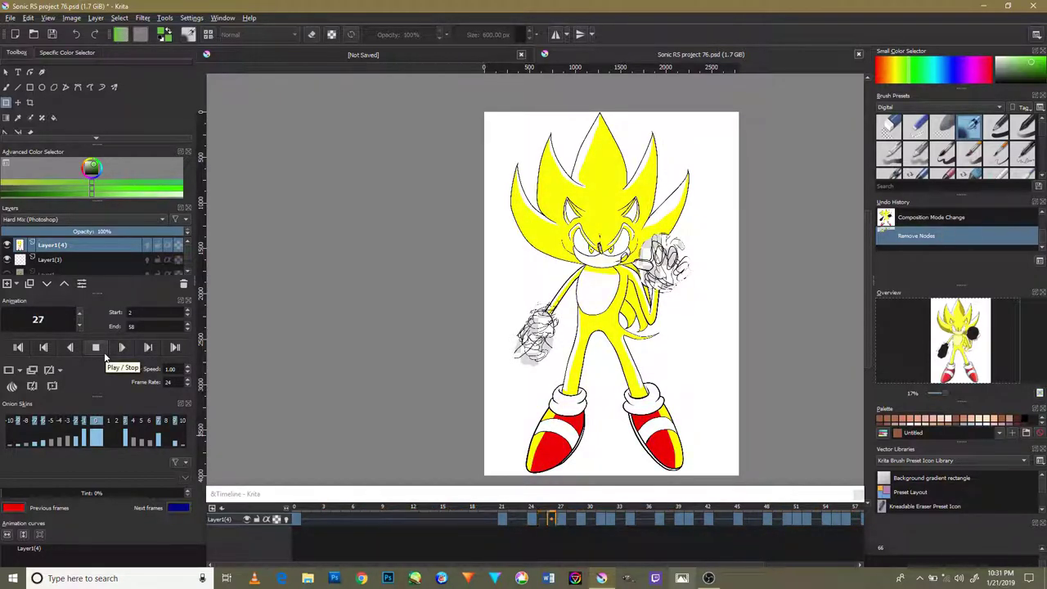
pyautogui.click(95, 347)
pyautogui.click(63, 260)
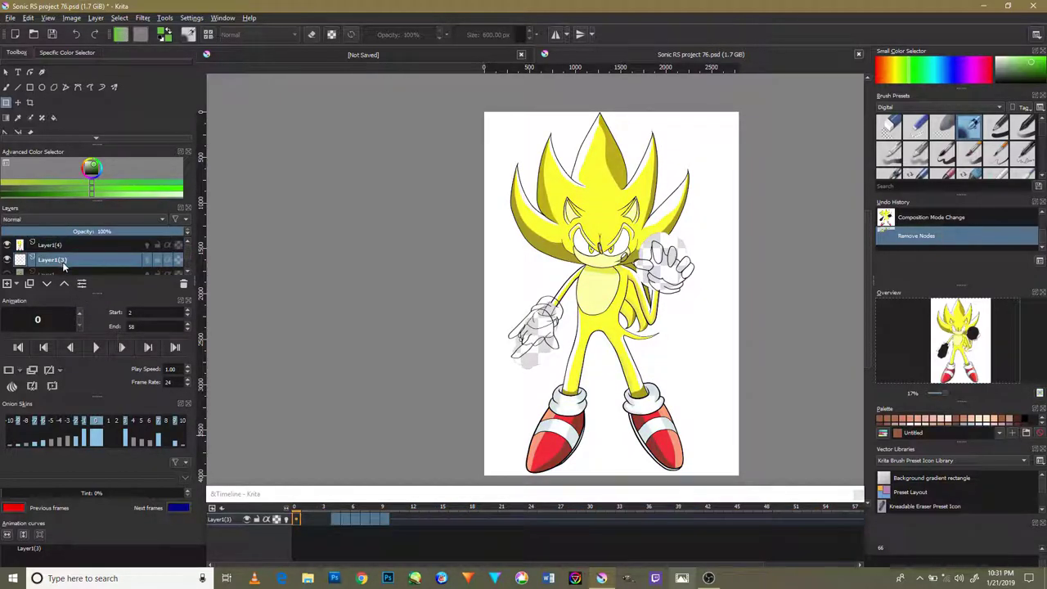
pyautogui.click(70, 270)
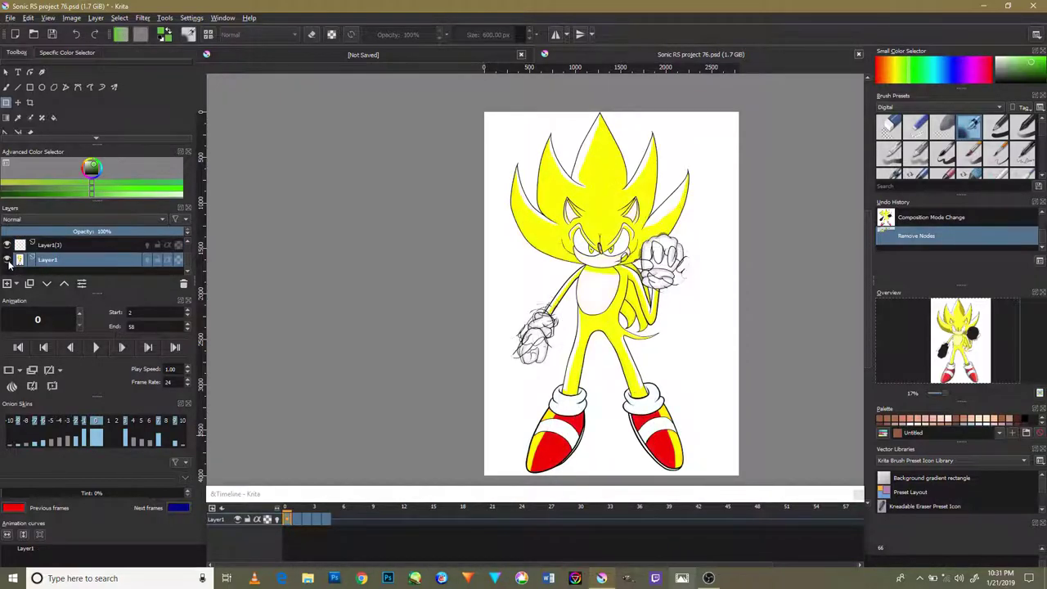
pyautogui.click(87, 246)
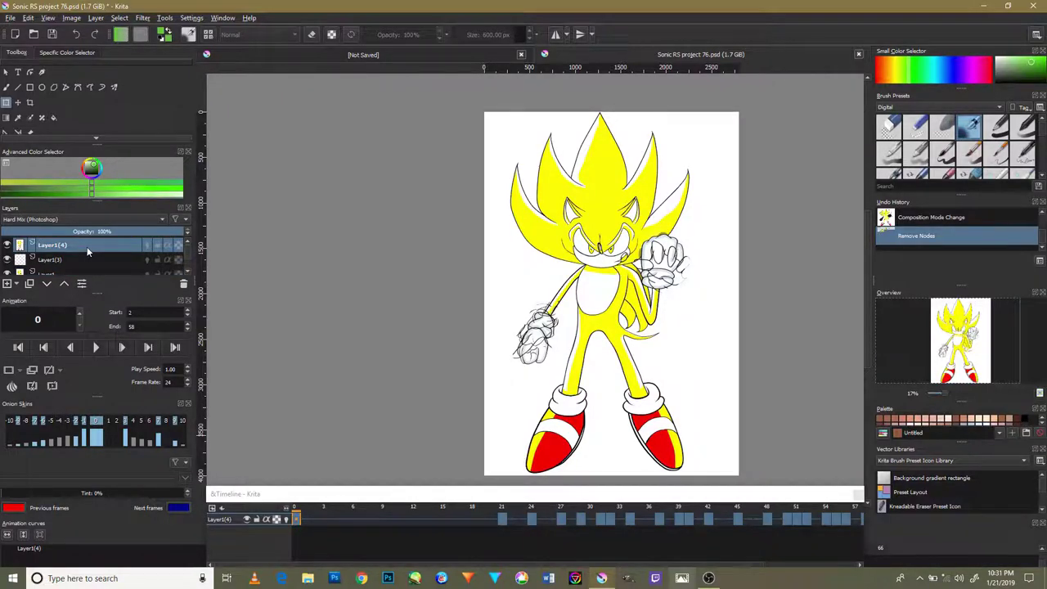
# Step: Merge Layer1(4) down into Layer1(3) and replay the merged animation
pyautogui.rightClick(88, 251)
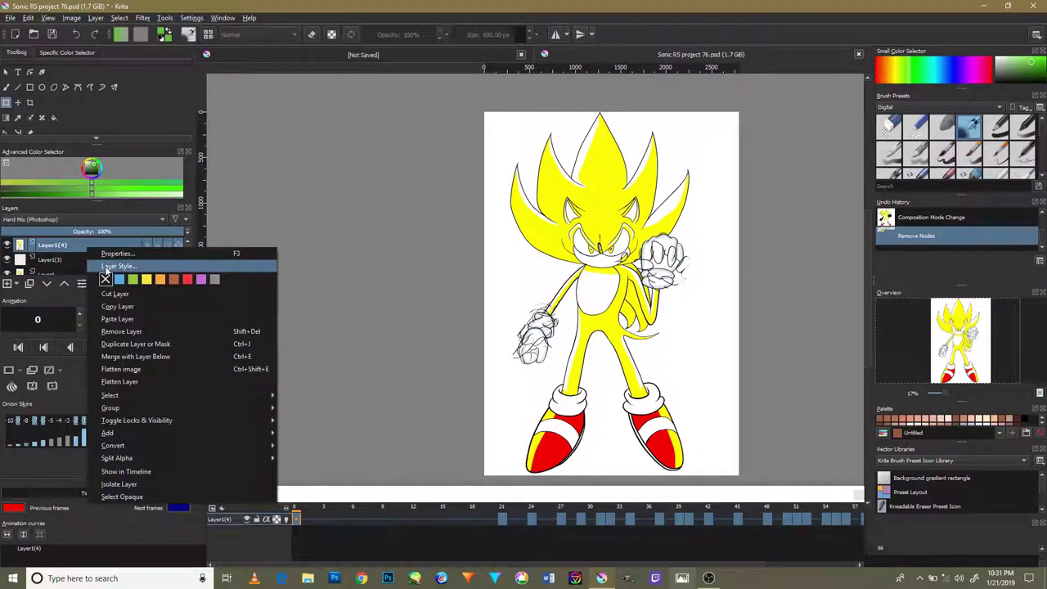
pyautogui.click(136, 361)
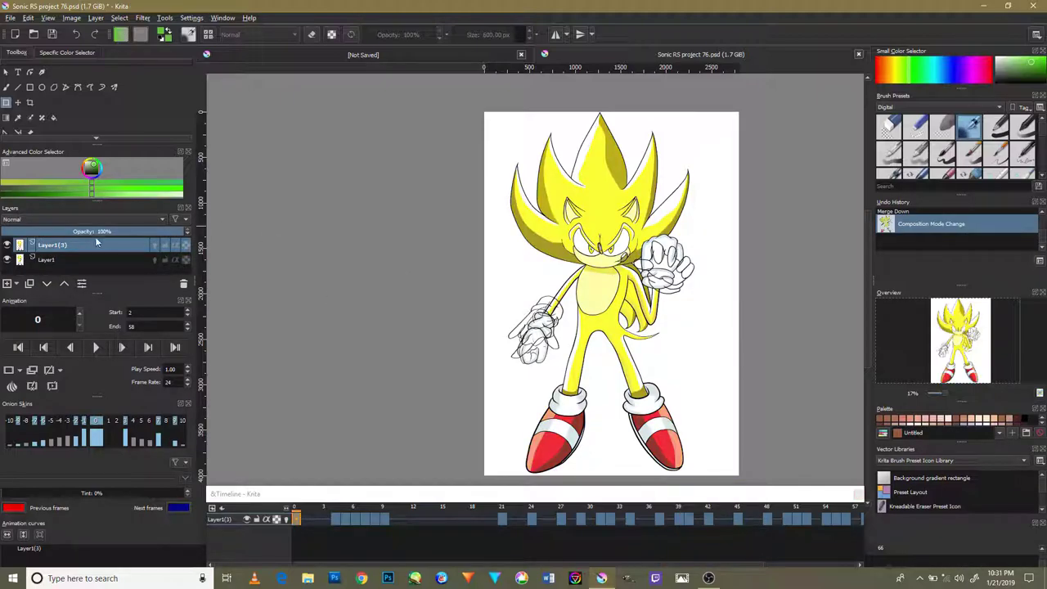
pyautogui.scroll(-2, 95, 234)
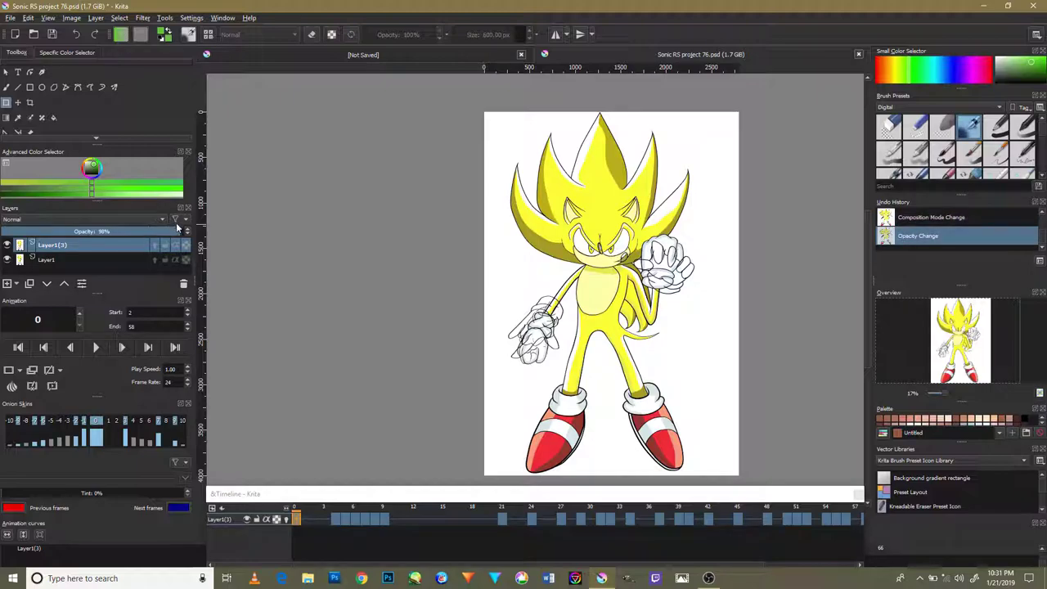
pyautogui.scroll(2, 178, 230)
pyautogui.click(105, 266)
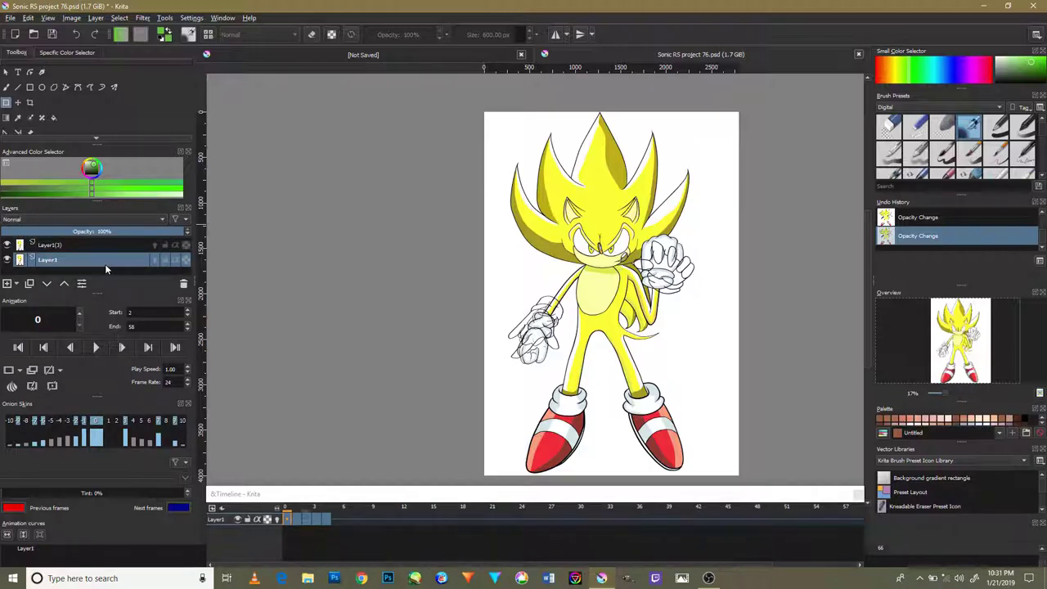
pyautogui.click(110, 251)
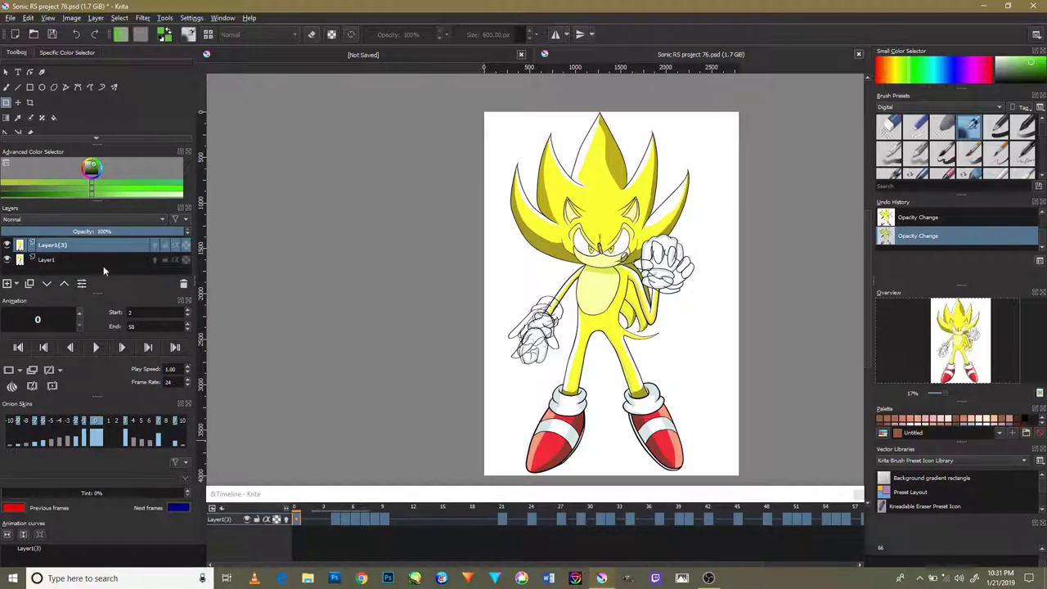
pyautogui.click(97, 347)
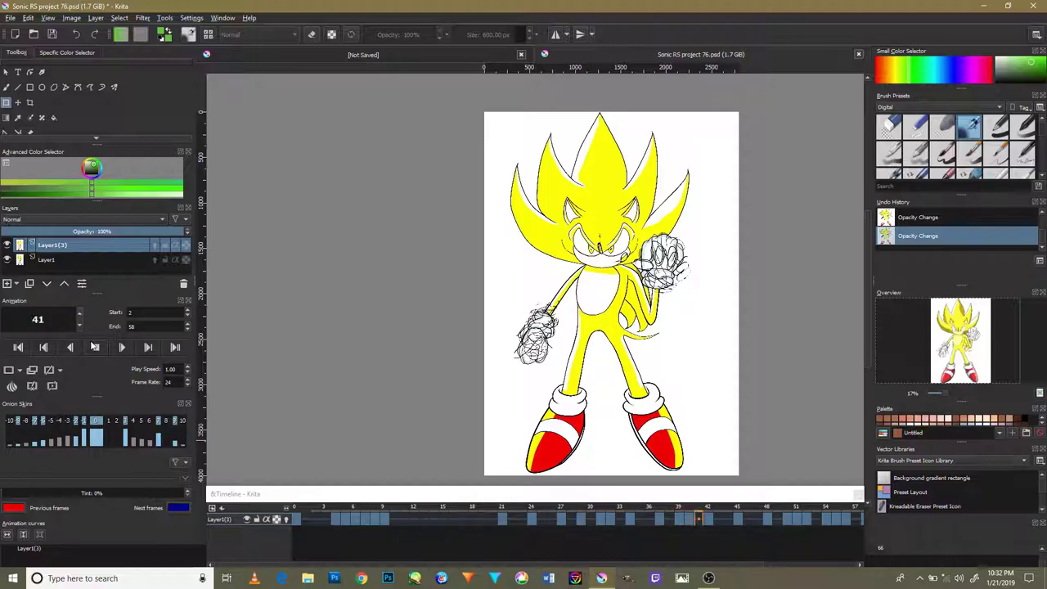
pyautogui.click(71, 257)
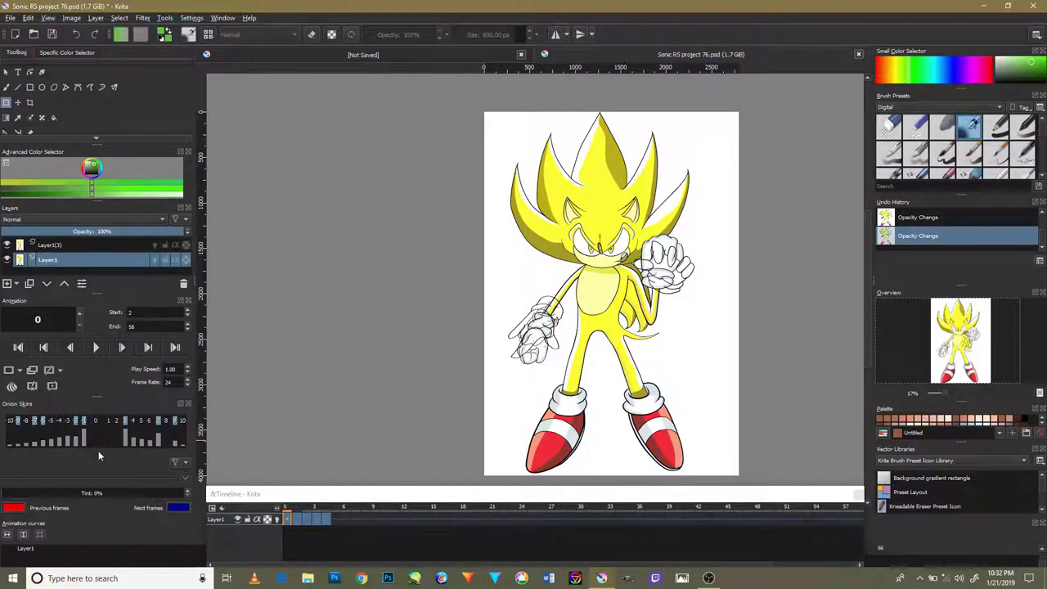
# Step: Strengthen the next-frame onion skin and remove frame 1 on Layer1, shifting later frames back
pyautogui.scroll(-1, 436, 415)
pyautogui.scroll(3, 436, 415)
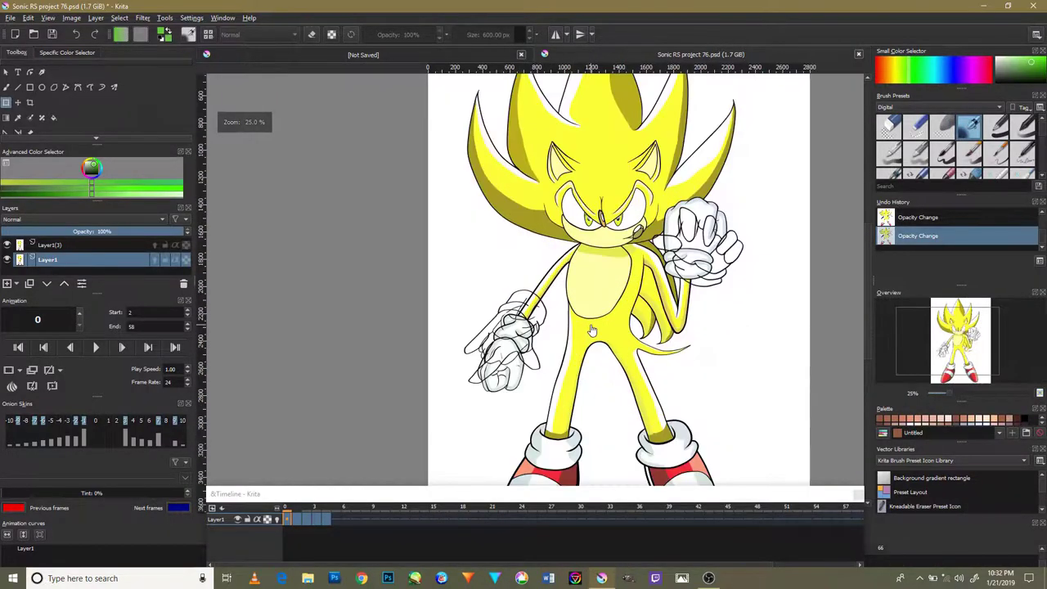
pyautogui.scroll(1, 436, 415)
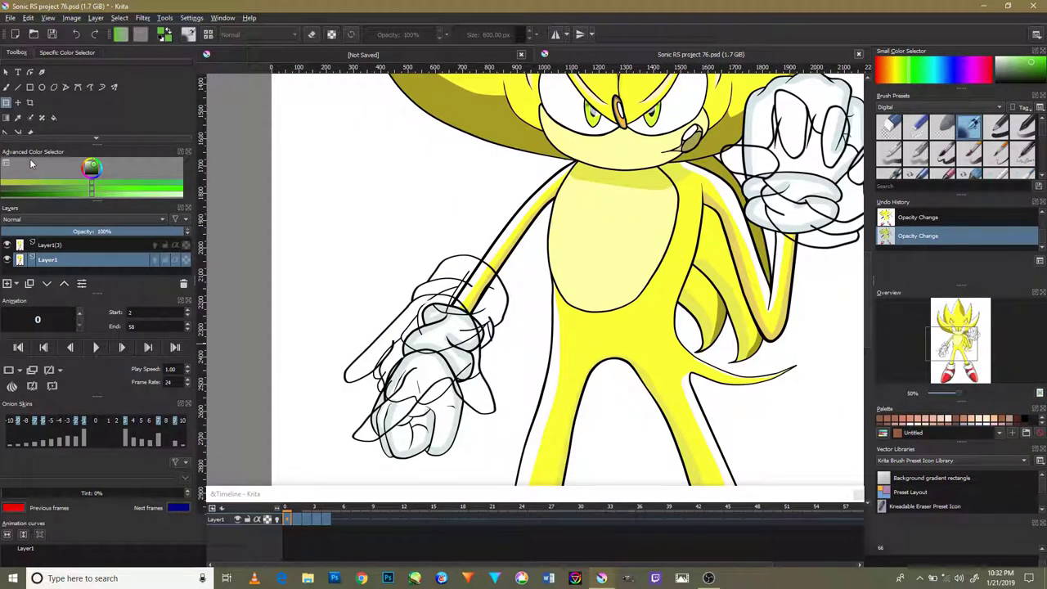
pyautogui.click(125, 434)
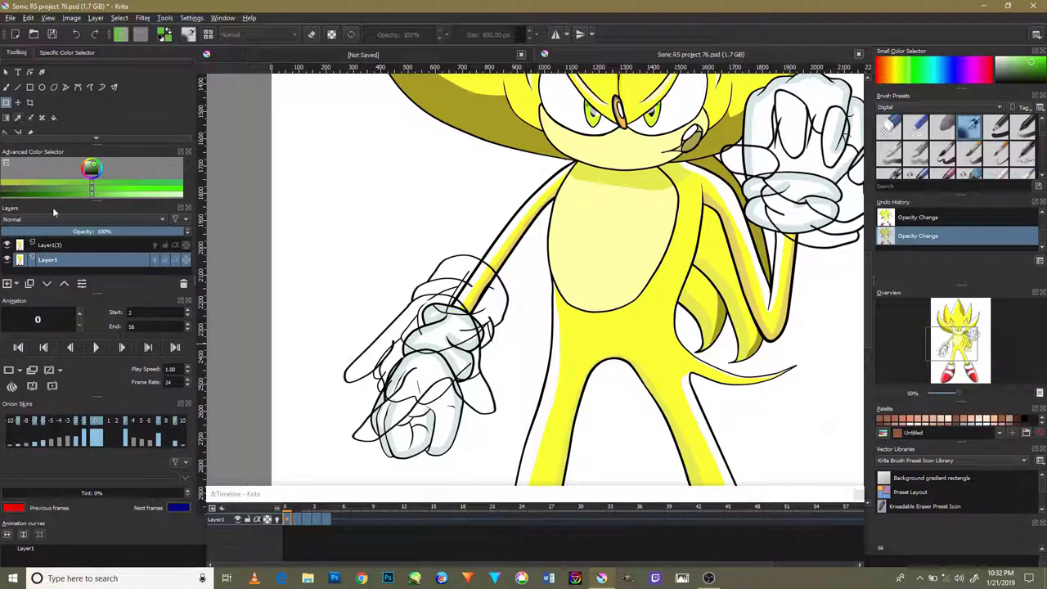
pyautogui.scroll(-2, 608, 348)
pyautogui.scroll(-1, 631, 294)
pyautogui.scroll(-3, 626, 294)
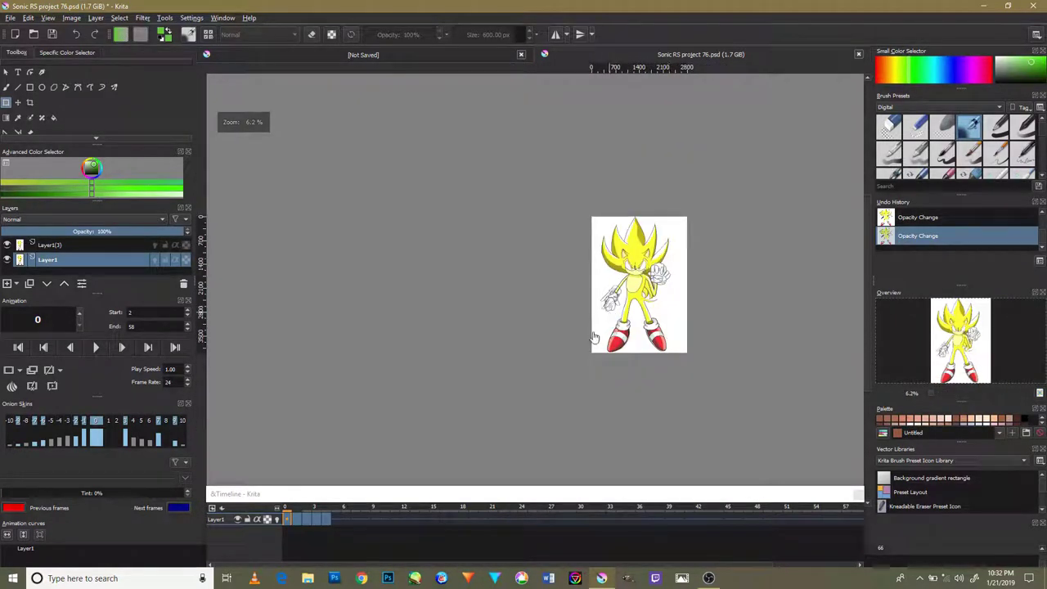
pyautogui.scroll(2, 624, 296)
pyautogui.scroll(2, 625, 297)
pyautogui.scroll(2, 609, 330)
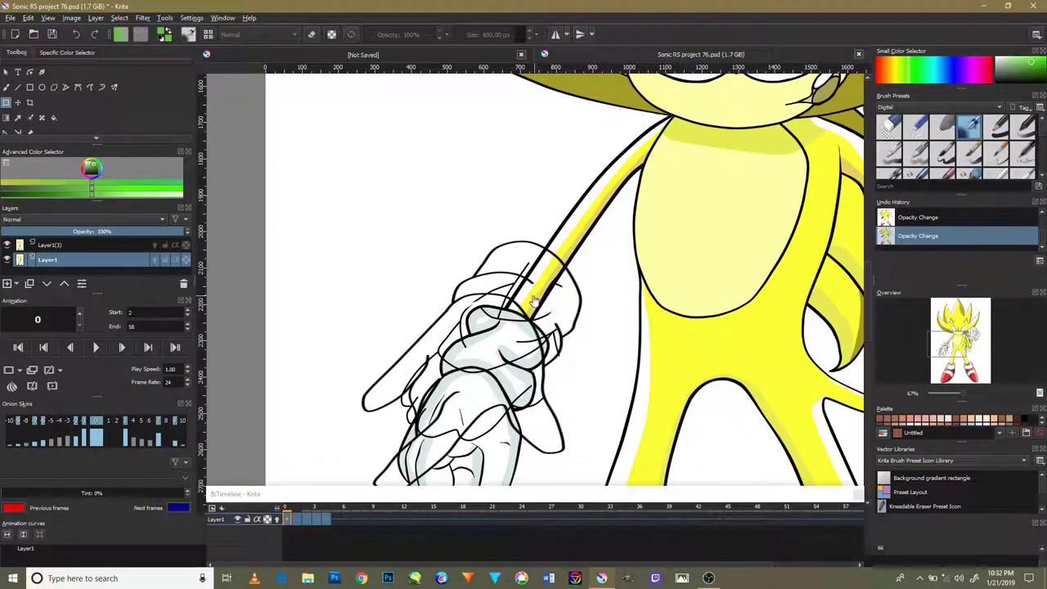
pyautogui.click(298, 518)
pyautogui.rightClick(299, 518)
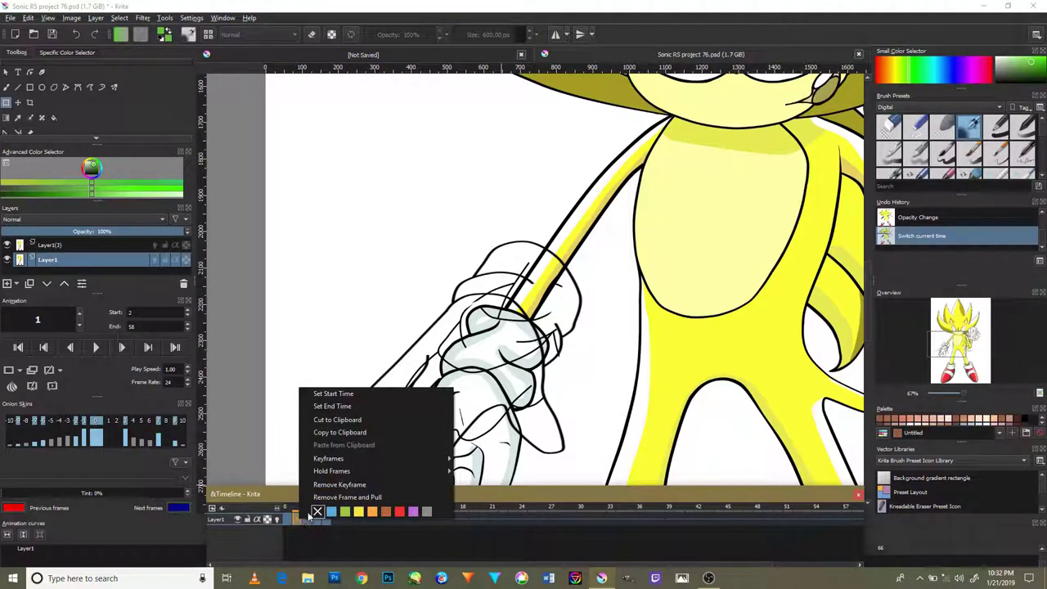
pyautogui.click(307, 519)
# Step: On frame 2, shrink the eraser to about 416 px and erase most of the hand's grey fill
pyautogui.rightClick(306, 519)
pyautogui.click(347, 496)
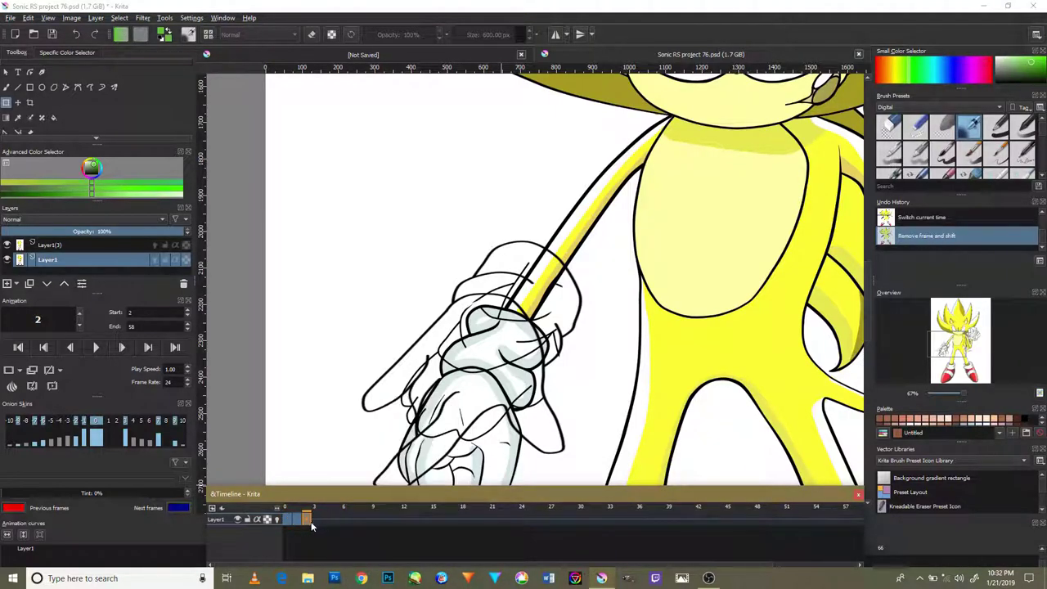
pyautogui.rightClick(305, 519)
pyautogui.click(8, 88)
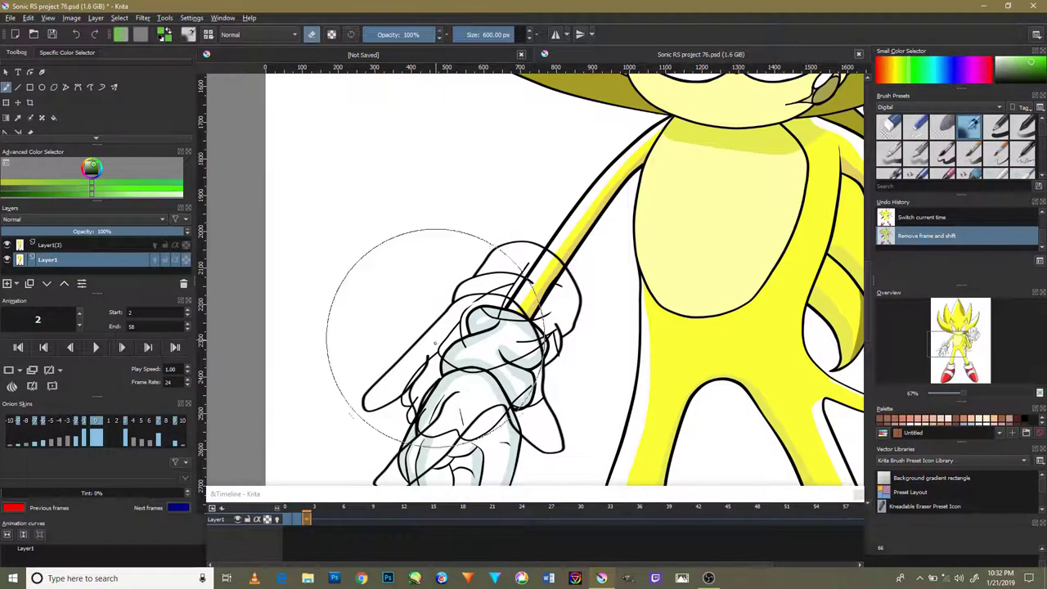
pyautogui.moveTo(435, 342)
pyautogui.mouseDown()
pyautogui.moveTo(511, 478)
pyautogui.moveTo(401, 462)
pyautogui.mouseUp()
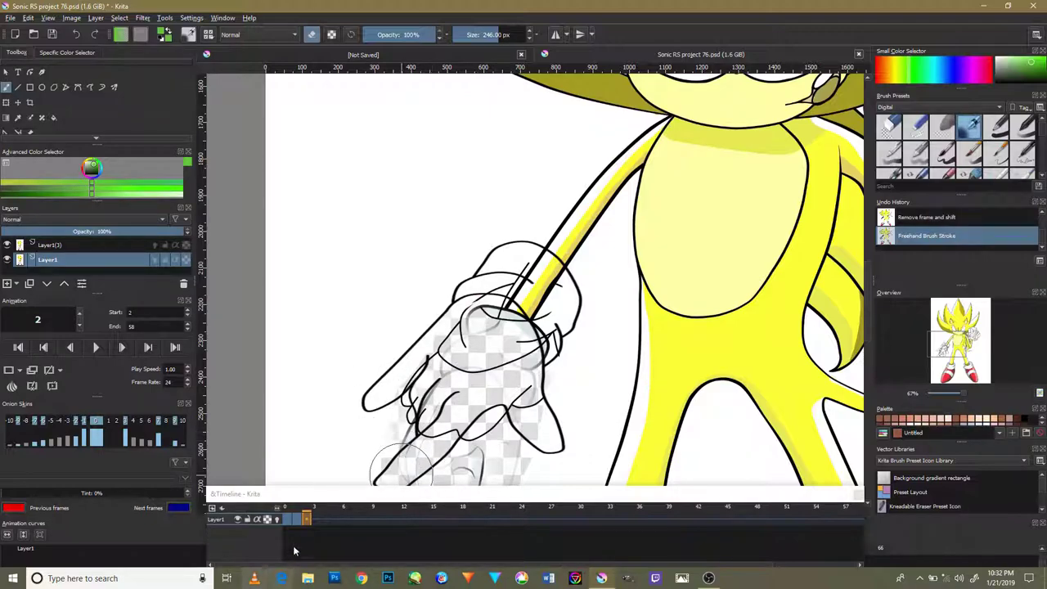
pyautogui.rightClick(316, 519)
pyautogui.click(335, 500)
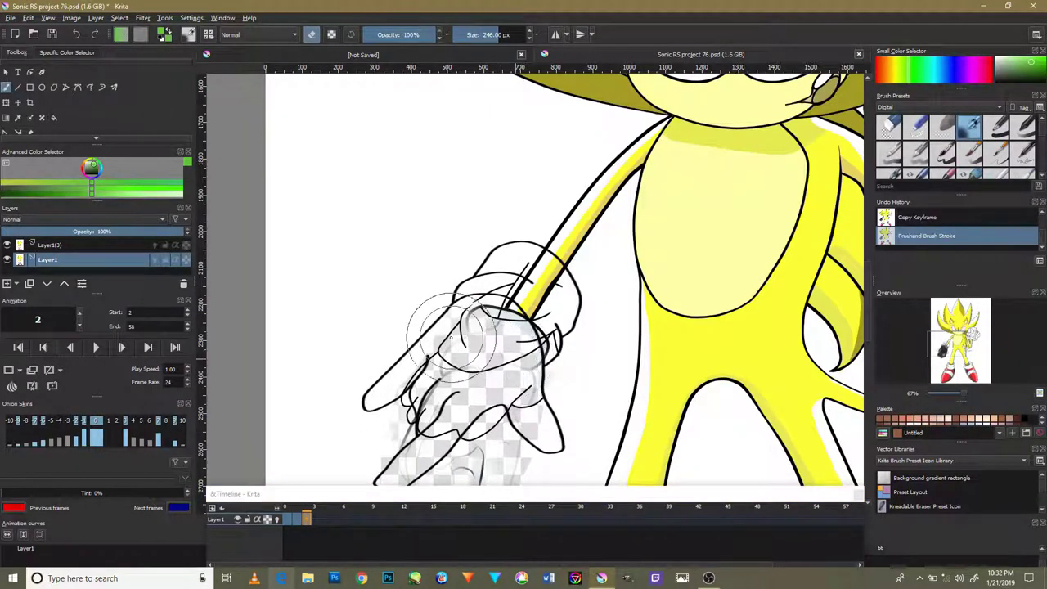
pyautogui.moveTo(454, 335); pyautogui.dragTo(385, 350)
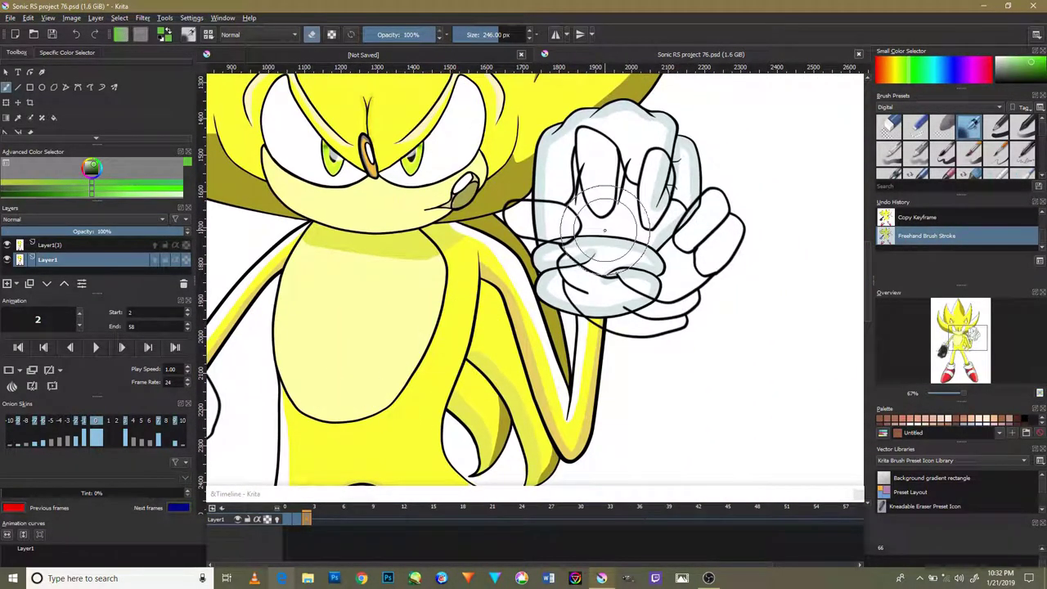
pyautogui.moveTo(605, 231)
pyautogui.mouseDown()
pyautogui.moveTo(619, 278)
pyautogui.moveTo(577, 323)
pyautogui.mouseUp()
# Step: Duplicate the erased frame onto the following frames up to frame 5
pyautogui.click(318, 519)
pyautogui.rightClick(317, 519)
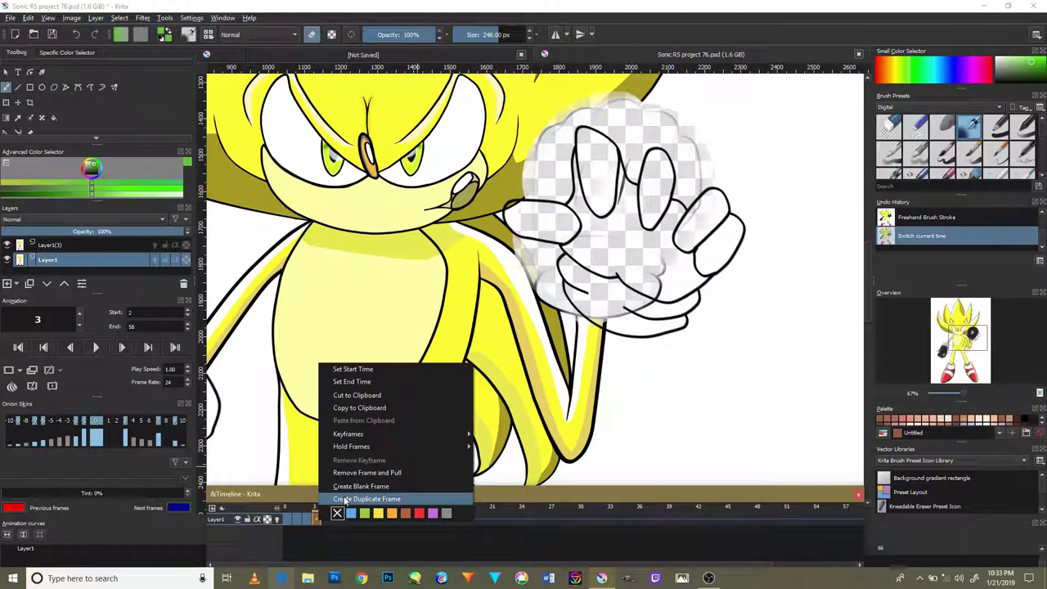
pyautogui.click(344, 499)
pyautogui.rightClick(324, 519)
pyautogui.click(354, 499)
pyautogui.rightClick(338, 519)
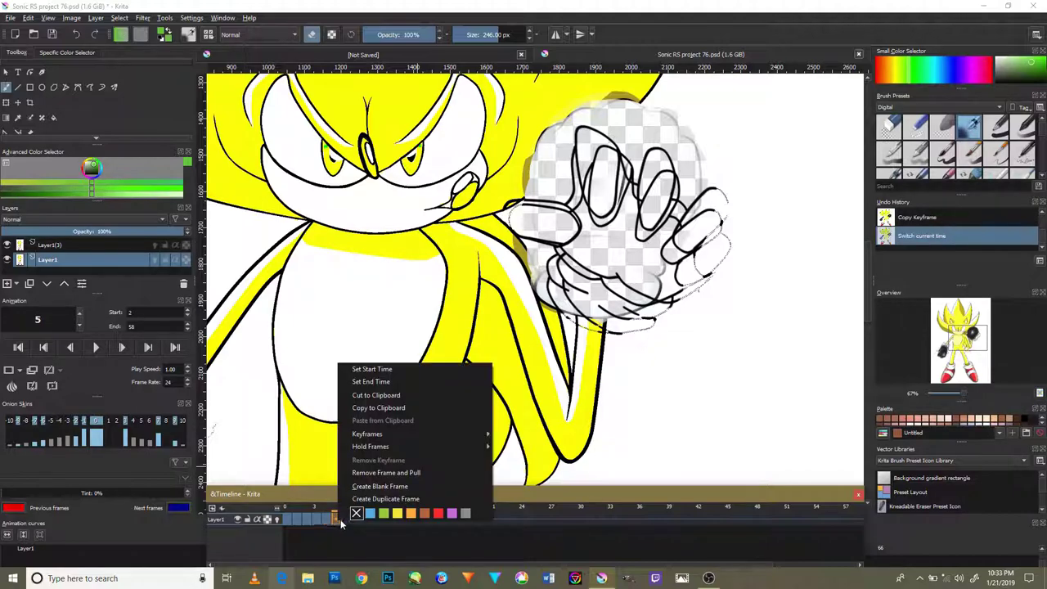
pyautogui.click(352, 499)
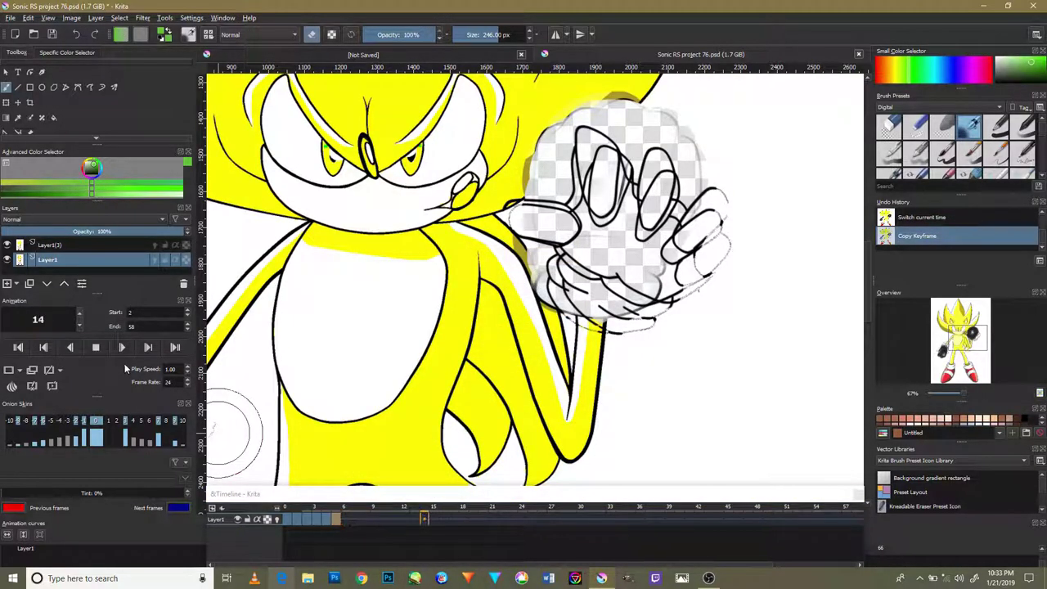
# Step: Switch to Layer1(3), replay the animation from frame 0, then hide Layer1
pyautogui.click(95, 347)
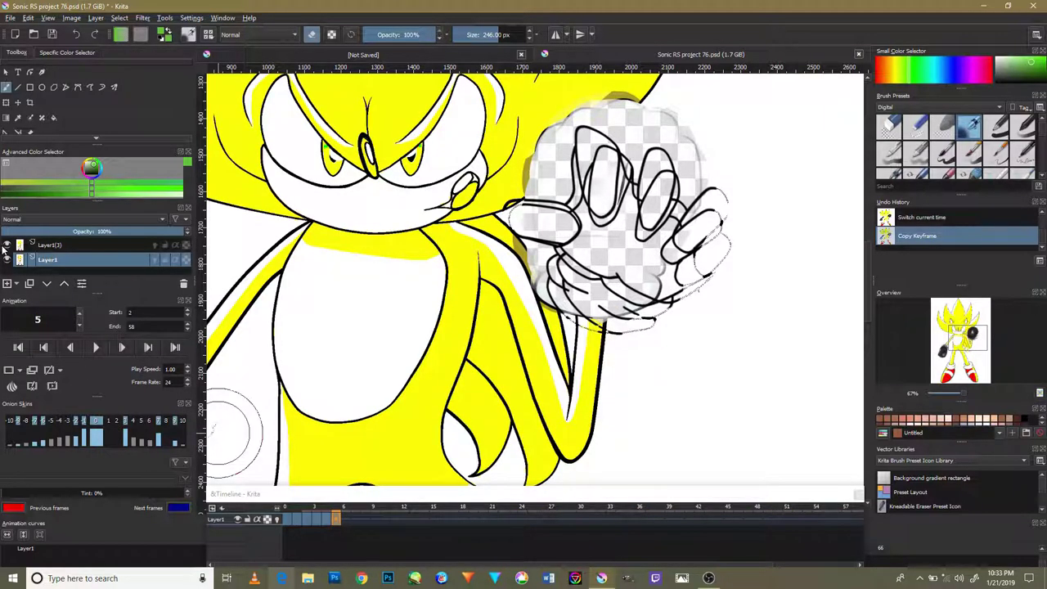
pyautogui.click(47, 246)
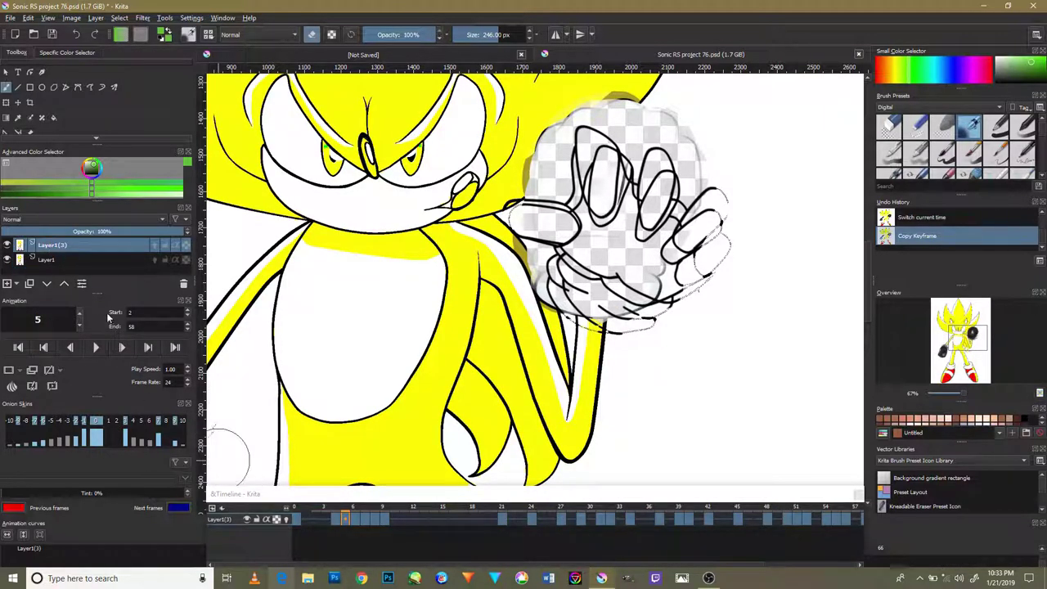
pyautogui.click(299, 527)
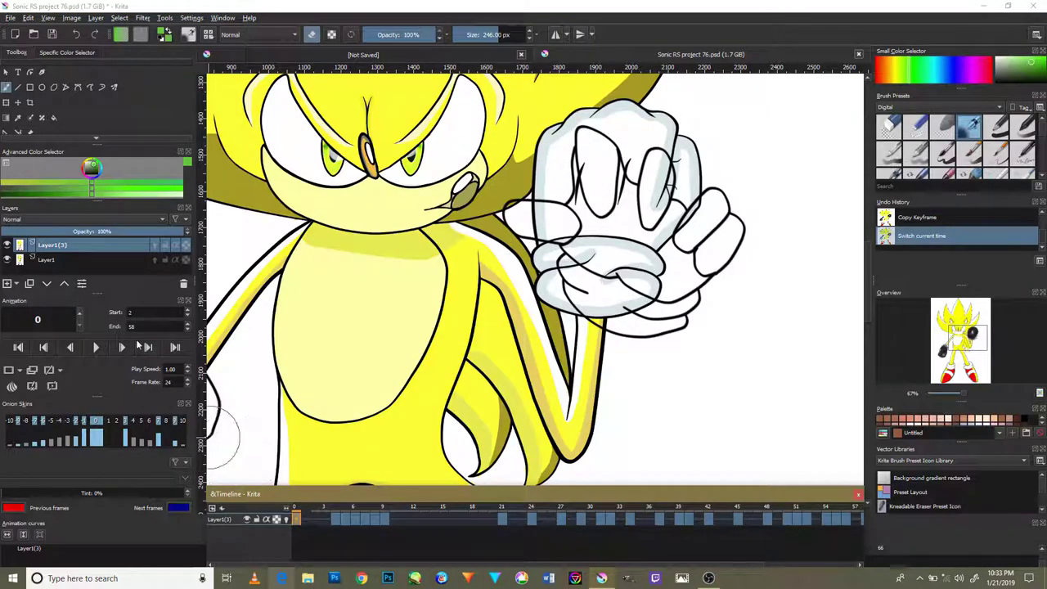
pyautogui.click(98, 348)
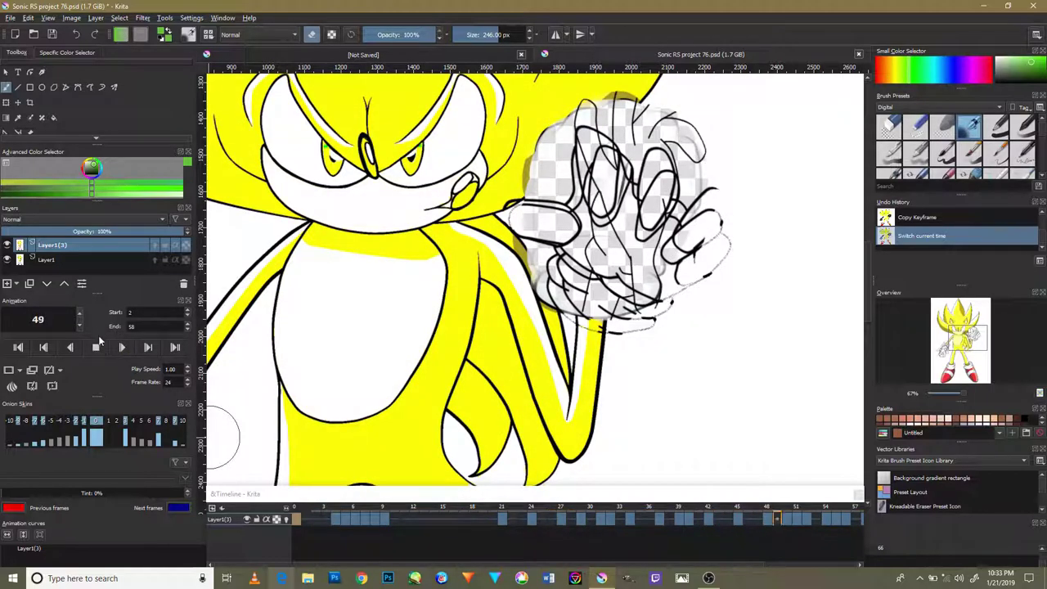
pyautogui.click(97, 347)
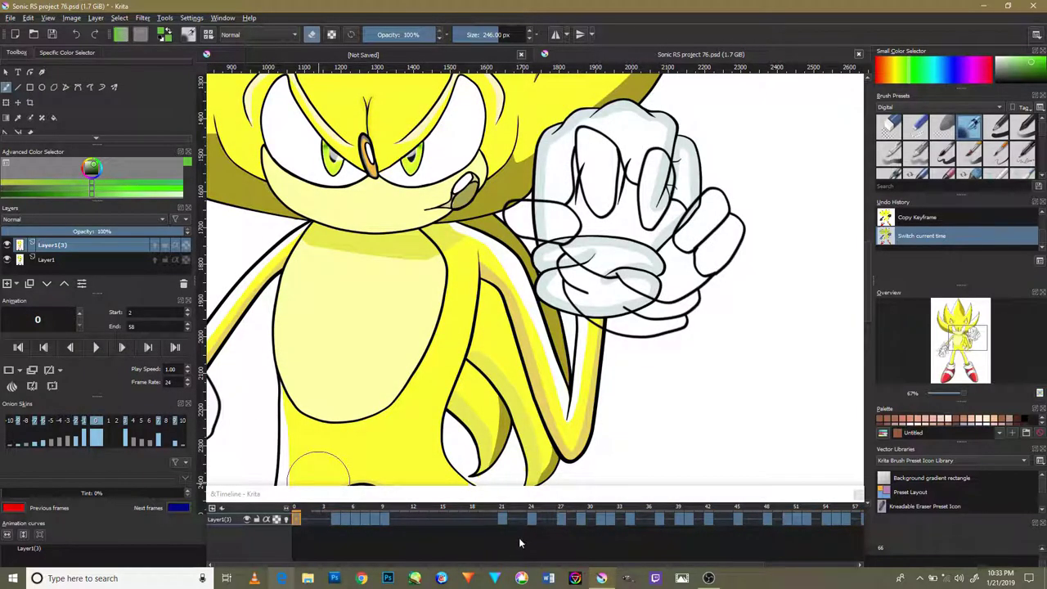
pyautogui.click(8, 260)
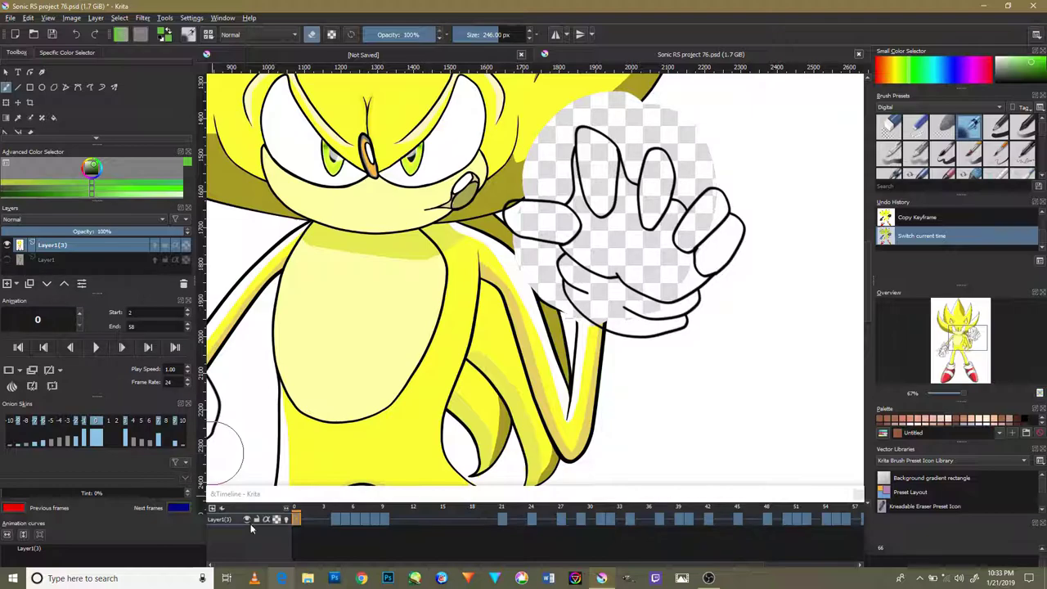
# Step: Step between frames 3 and 5 and erase part of the hand's linework
pyautogui.click(328, 519)
pyautogui.press('Right')
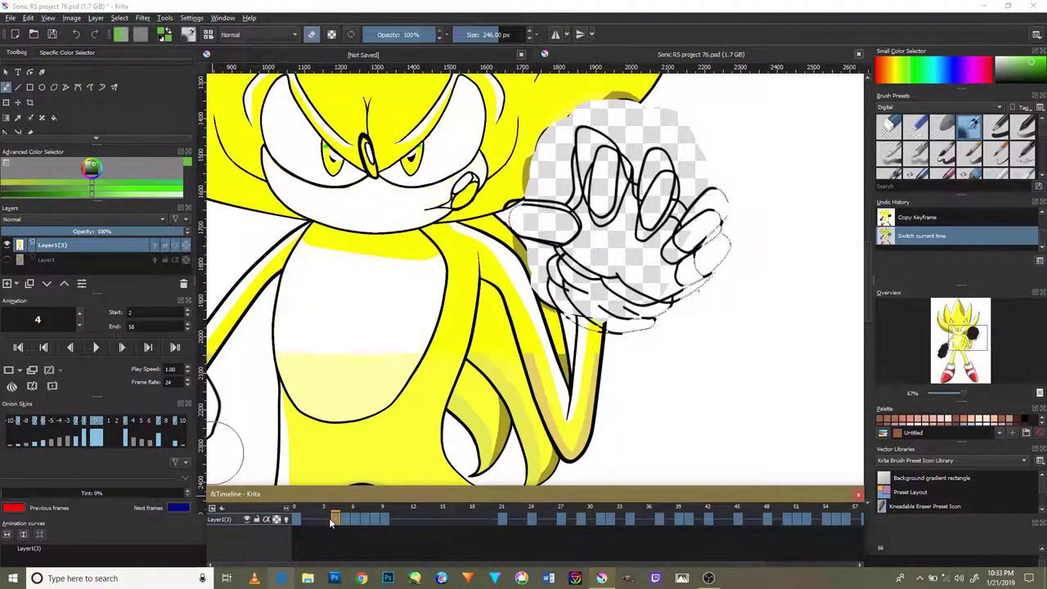
pyautogui.press('Right')
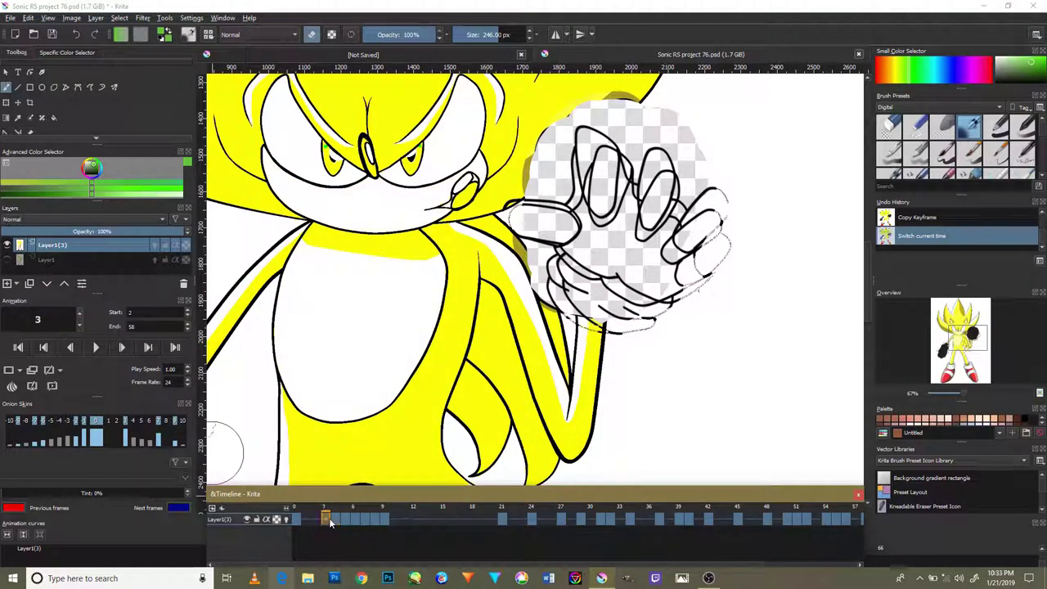
pyautogui.click(329, 518)
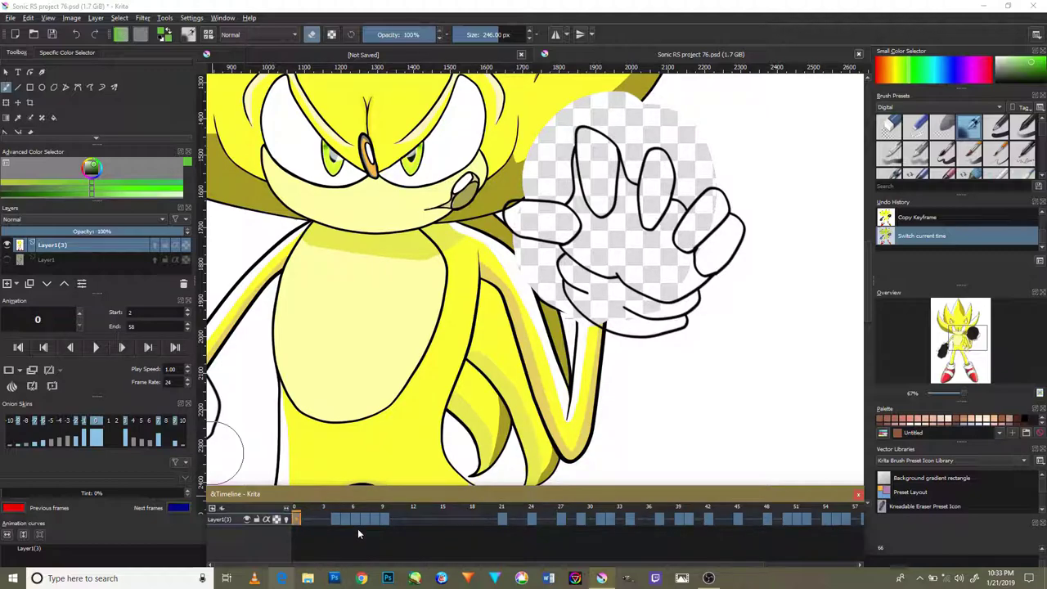
pyautogui.press('Right')
pyautogui.press('Right')
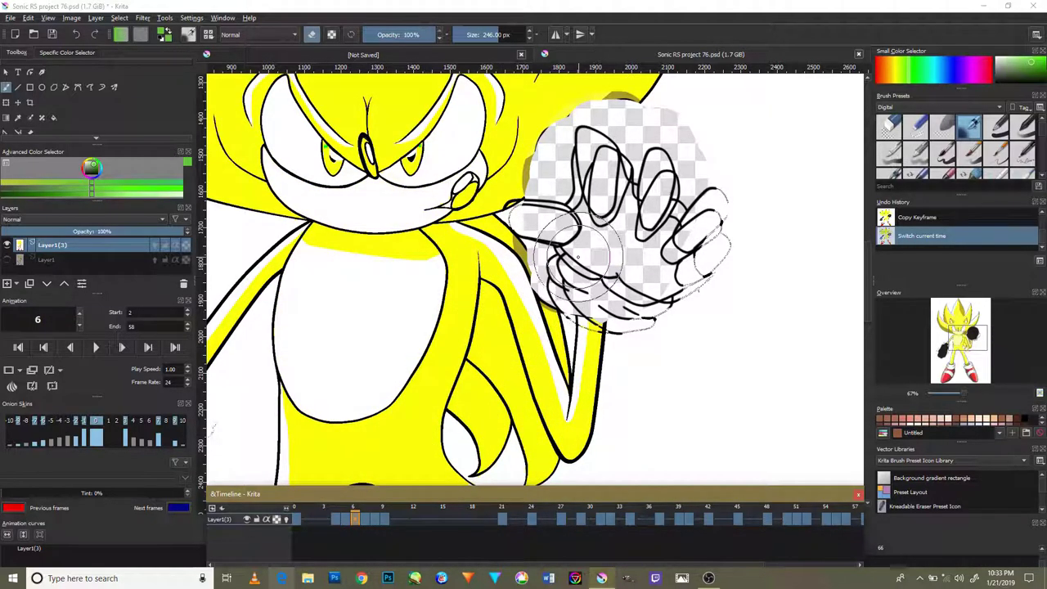
pyautogui.moveTo(622, 229)
pyautogui.mouseDown()
pyautogui.moveTo(610, 159)
pyautogui.moveTo(585, 233)
pyautogui.moveTo(589, 180)
pyautogui.moveTo(712, 292)
pyautogui.moveTo(609, 159)
pyautogui.moveTo(606, 246)
pyautogui.moveTo(655, 270)
pyautogui.moveTo(671, 188)
pyautogui.moveTo(693, 236)
pyautogui.mouseUp()
# Step: Scrub frames 3, 4 and 20 to compare the hand, then undo the last change
pyautogui.press('Right')
pyautogui.press('Right')
pyautogui.press('Right')
pyautogui.press('Right')
pyautogui.press('Right')
pyautogui.press('Right')
pyautogui.press('Right')
pyautogui.press('Right')
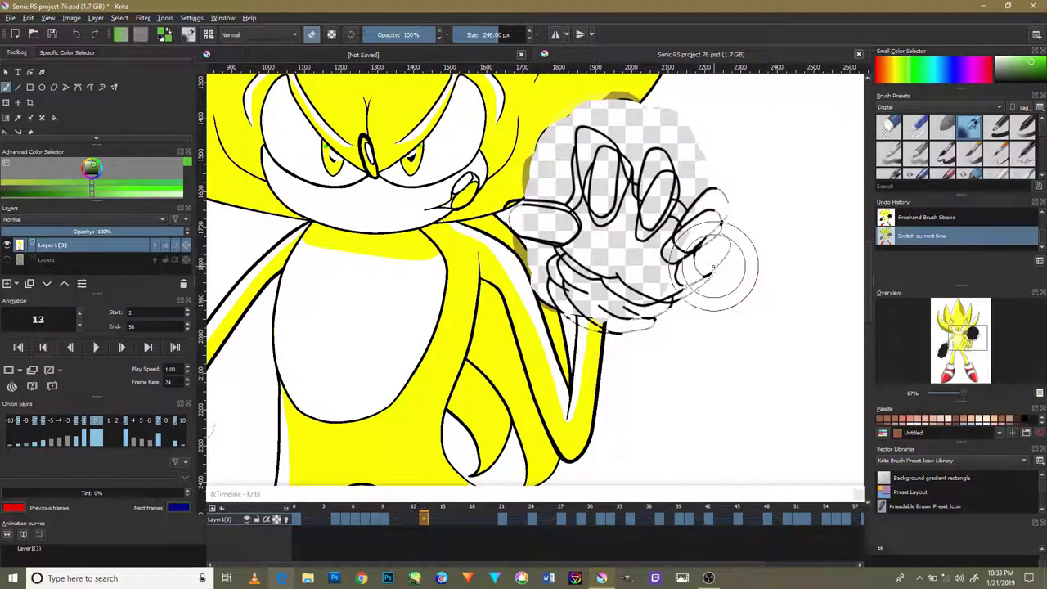
pyautogui.press('Right')
pyautogui.press('Right')
pyautogui.press('Right')
pyautogui.press('Right')
pyautogui.press('Right')
pyautogui.press('Right')
pyautogui.press('Right')
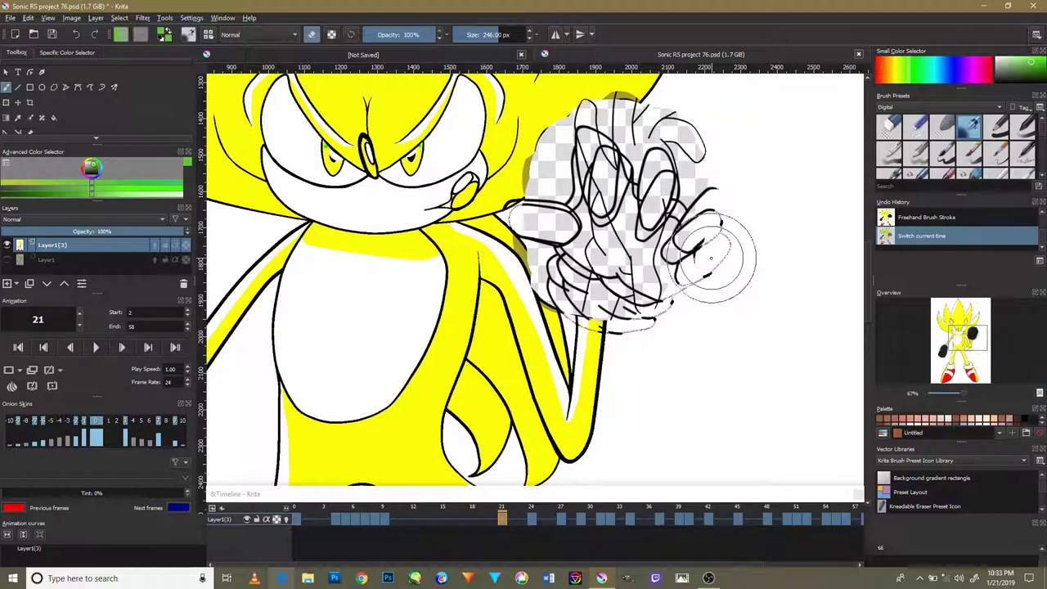
pyautogui.press('Left')
pyautogui.press('Left')
pyautogui.press('Left')
pyautogui.press('Left')
pyautogui.press('Left')
pyautogui.press('Left')
pyautogui.press('Left')
pyautogui.press('Left')
pyautogui.press('Left')
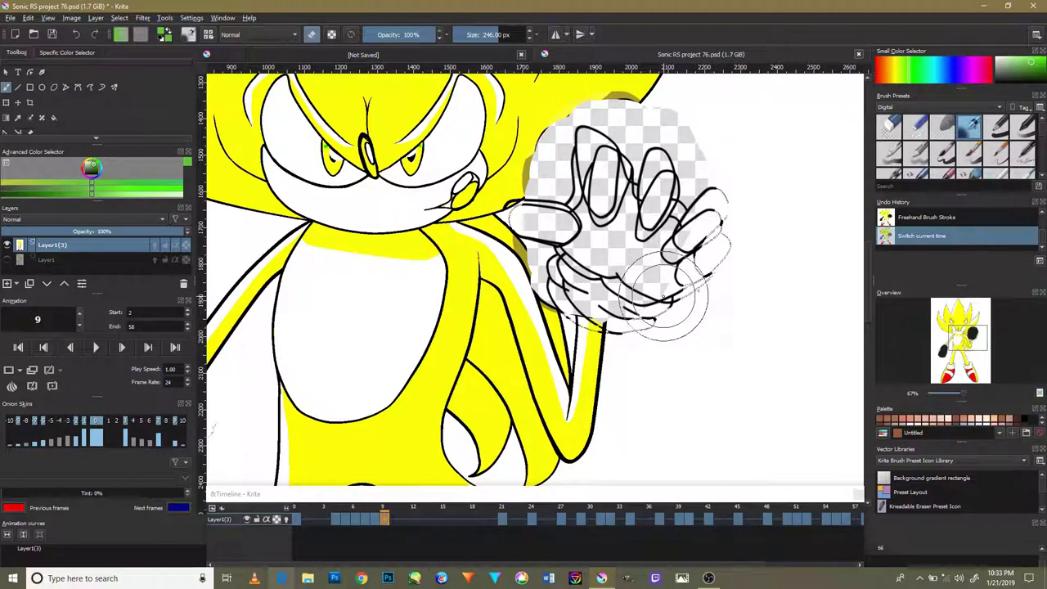
pyautogui.press('Left')
pyautogui.press('Left')
pyautogui.press('Left')
pyautogui.press('Left')
pyautogui.press('Left')
pyautogui.press('Left')
pyautogui.press('Left')
pyautogui.press('Right')
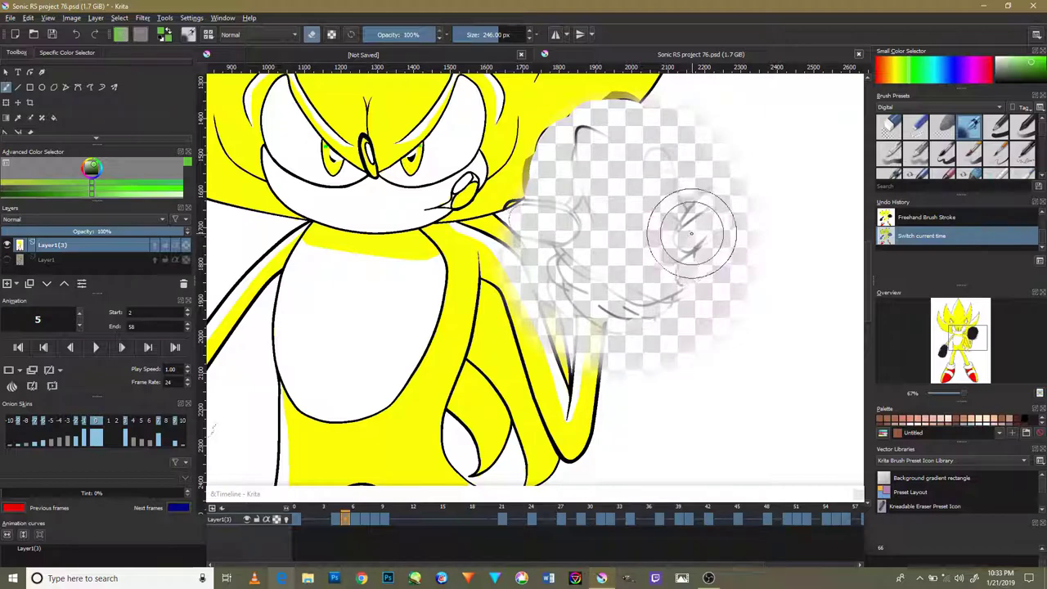
pyautogui.press('Left')
pyautogui.press('Right')
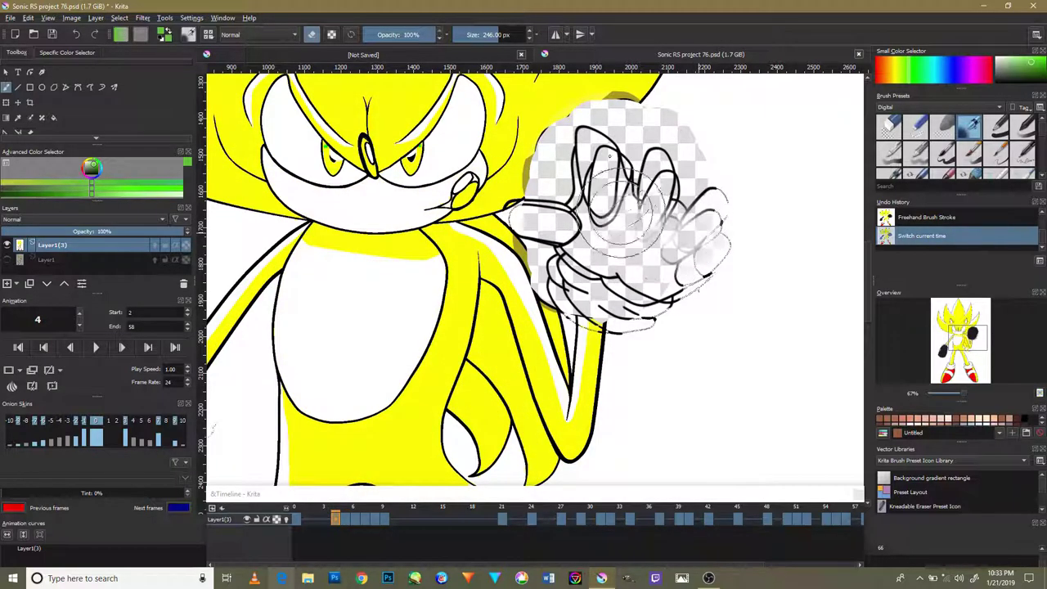
pyautogui.hotkey('ctrl', 'z')
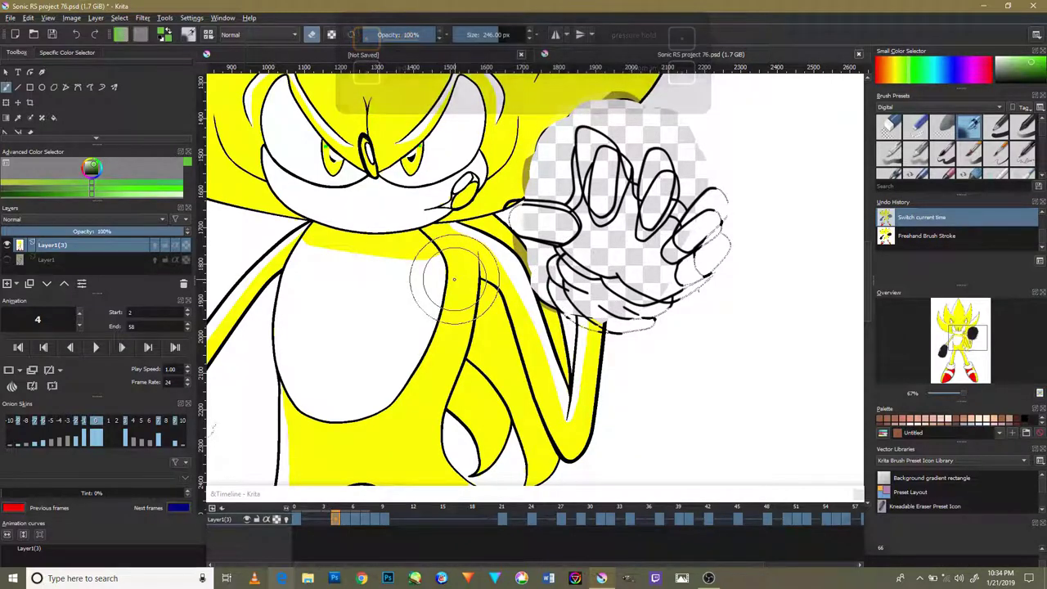
# Step: Sketch green guide strokes over the fingers with a small brush, enlarged to 12 px
pyautogui.press('/')
pyautogui.moveTo(687, 233); pyautogui.dragTo(634, 274)
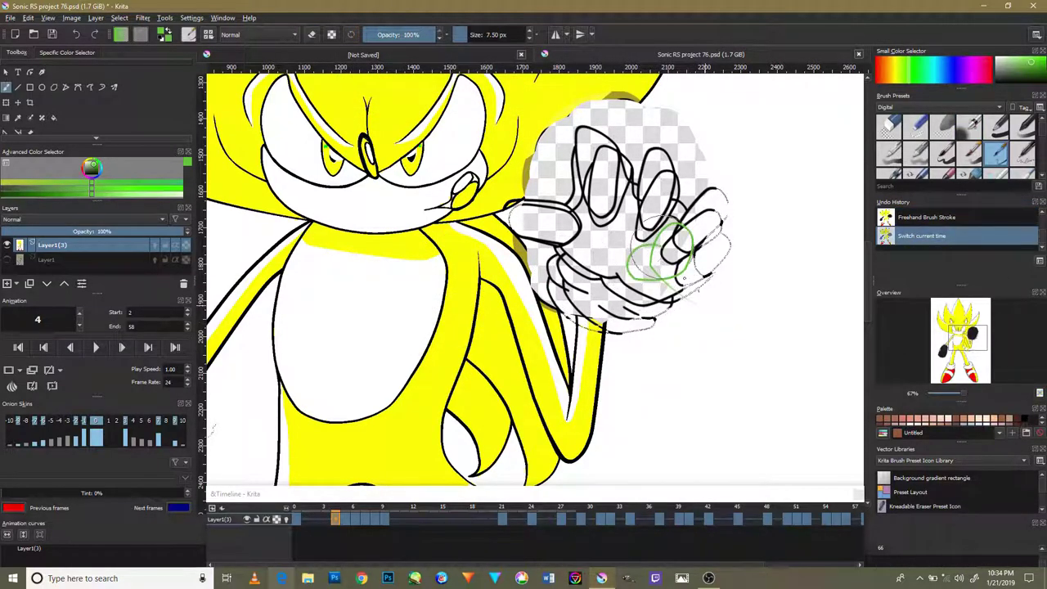
pyautogui.hotkey('ctrl', 'y')
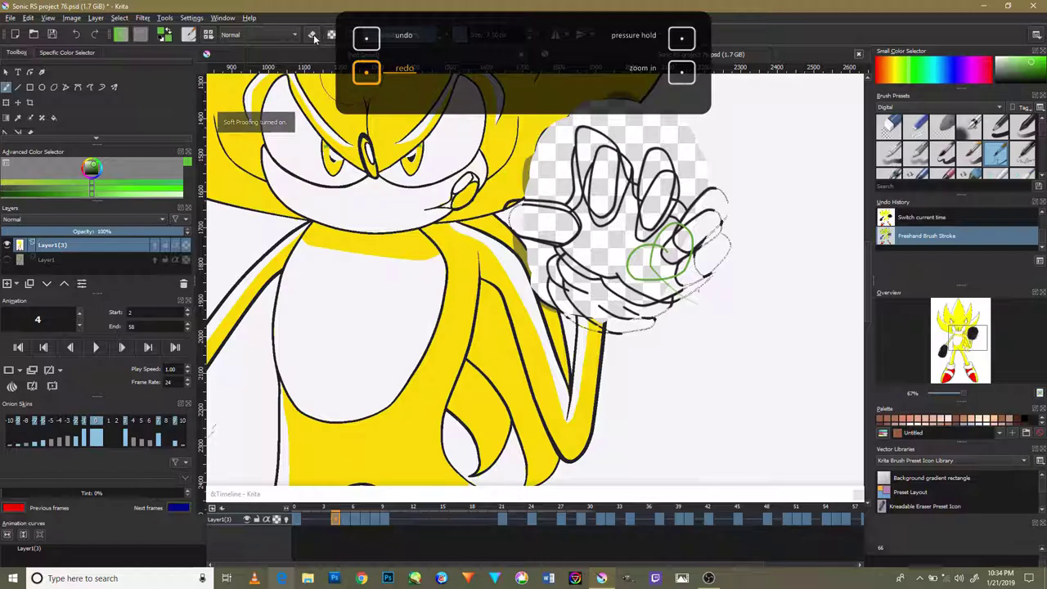
pyautogui.click(315, 38)
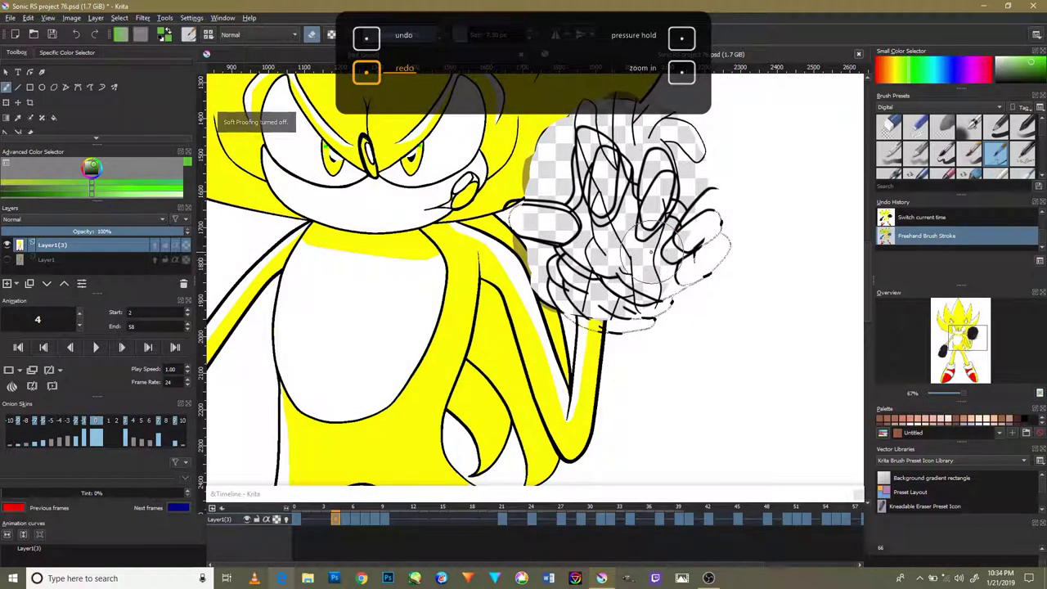
pyautogui.moveTo(646, 253); pyautogui.dragTo(630, 225)
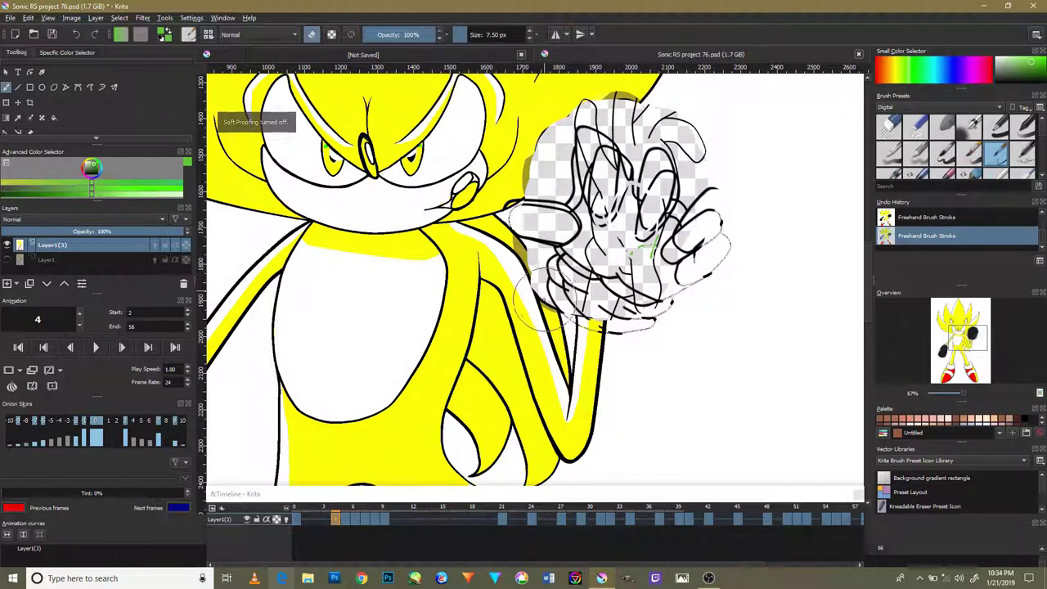
pyautogui.press(']')
pyautogui.press(']')
# Step: Erase the scribbles and dark sketch lines inside the hand on frame 4
pyautogui.moveTo(597, 270)
pyautogui.mouseDown()
pyautogui.moveTo(562, 194)
pyautogui.moveTo(769, 172)
pyautogui.mouseUp()
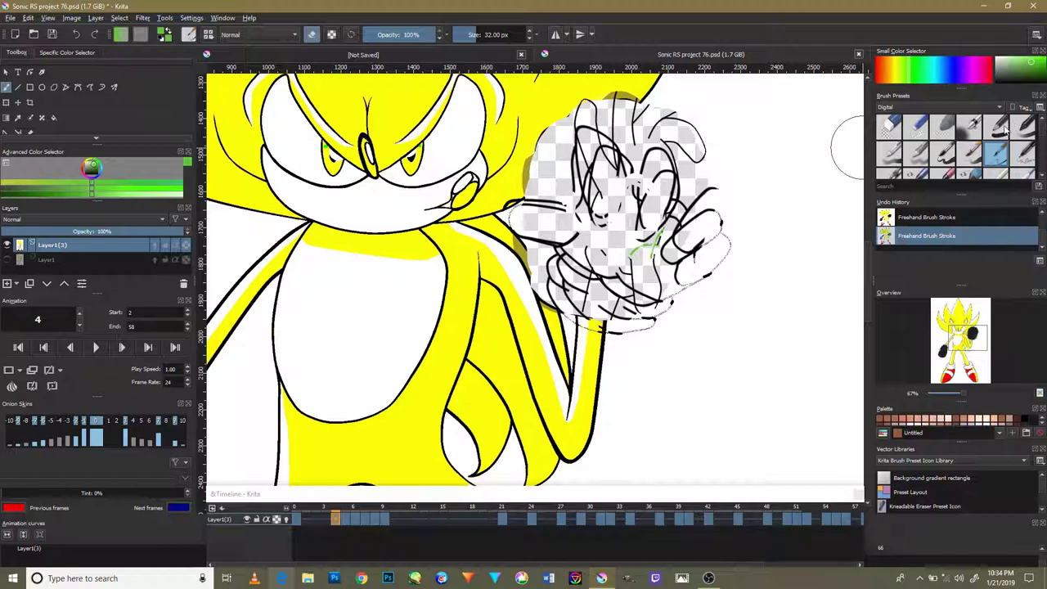
pyautogui.click(998, 125)
pyautogui.moveTo(656, 190); pyautogui.dragTo(717, 187)
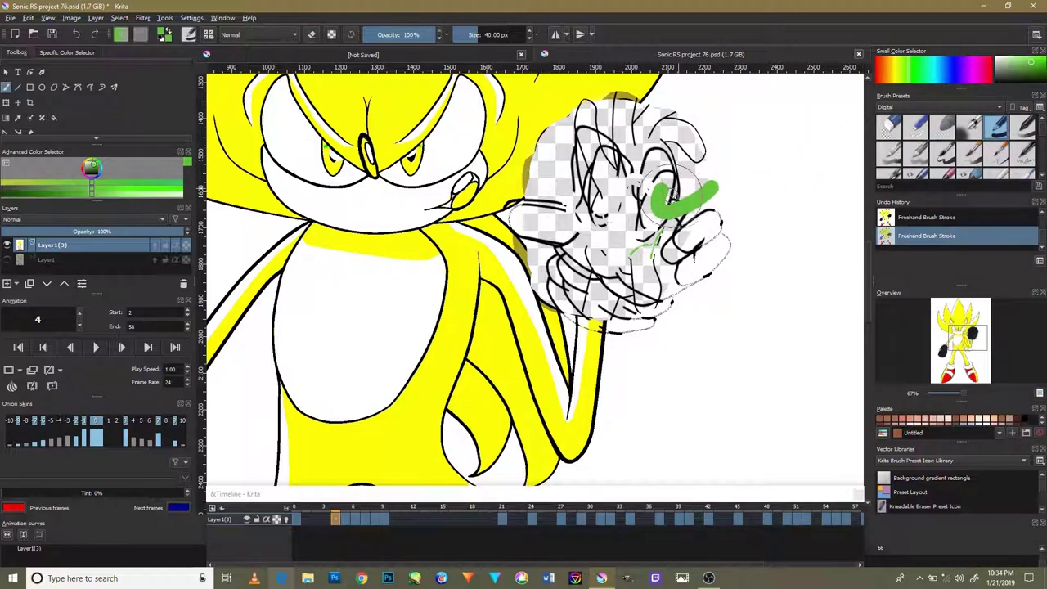
pyautogui.hotkey('ctrl', 'z')
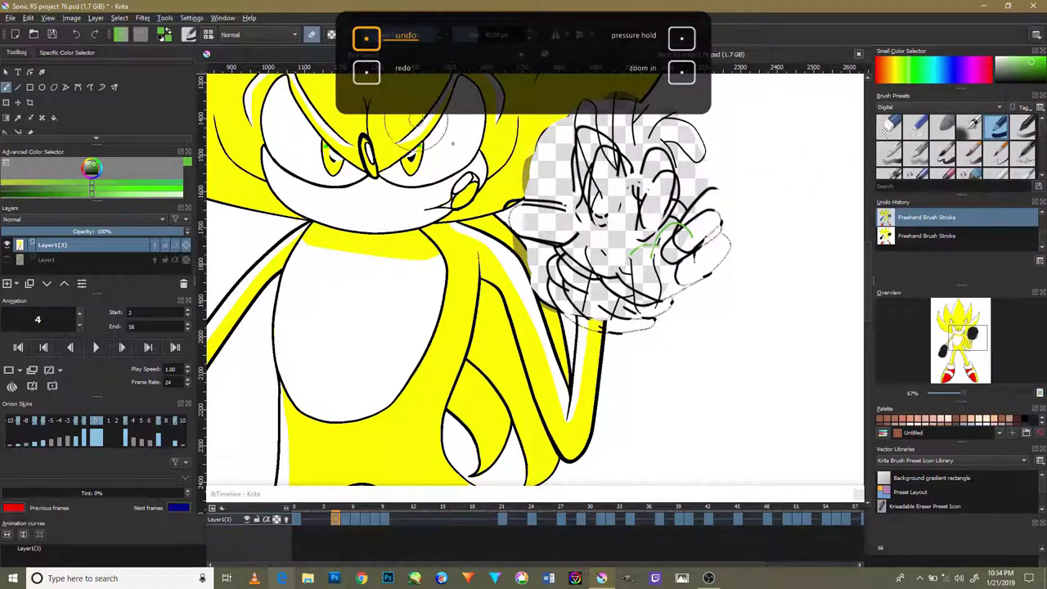
pyautogui.hotkey('ctrl', 'shift', 'z')
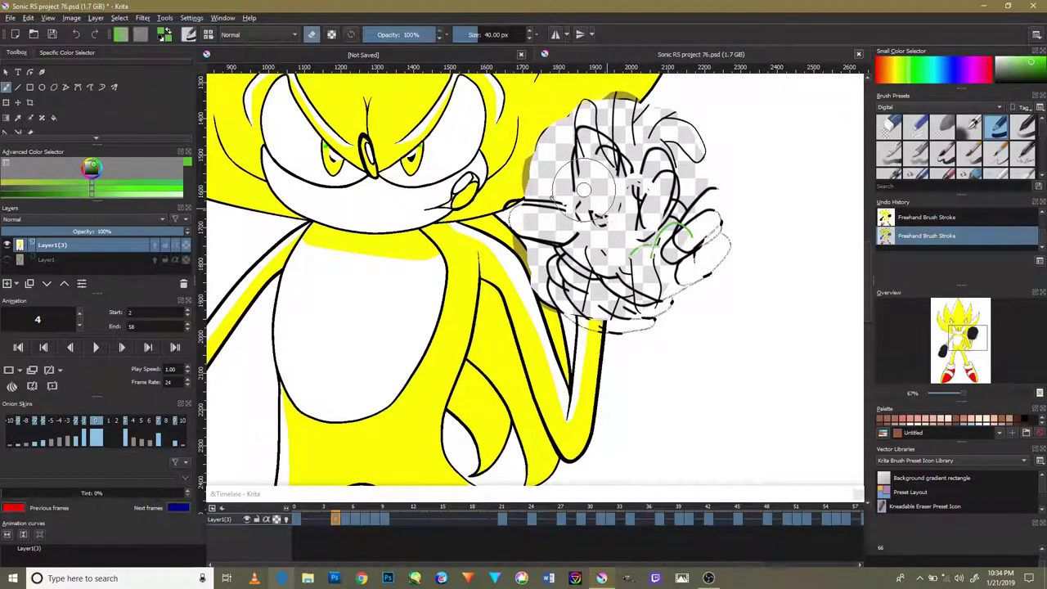
pyautogui.moveTo(584, 189)
pyautogui.mouseDown()
pyautogui.moveTo(552, 298)
pyautogui.moveTo(547, 232)
pyautogui.moveTo(613, 117)
pyautogui.moveTo(551, 214)
pyautogui.moveTo(554, 280)
pyautogui.moveTo(623, 293)
pyautogui.moveTo(688, 204)
pyautogui.moveTo(618, 155)
pyautogui.moveTo(630, 204)
pyautogui.moveTo(630, 152)
pyautogui.moveTo(679, 135)
pyautogui.moveTo(679, 163)
pyautogui.moveTo(612, 216)
pyautogui.mouseUp()
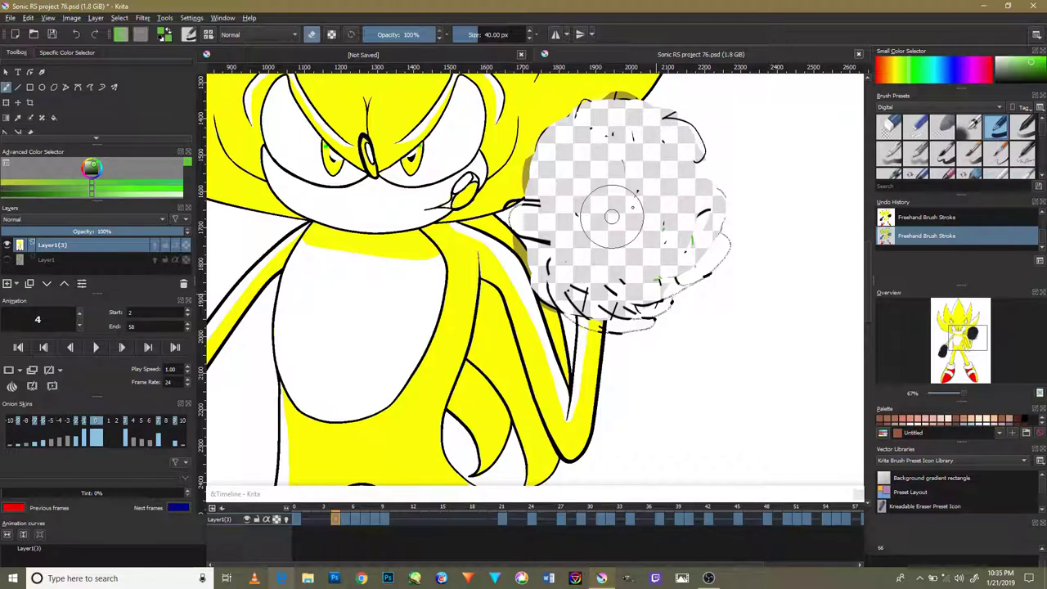
# Step: Erase stray lines on the lower-left hand, then scrub through frames 19 and 32 to 84
pyautogui.moveTo(524, 270); pyautogui.dragTo(711, 201)
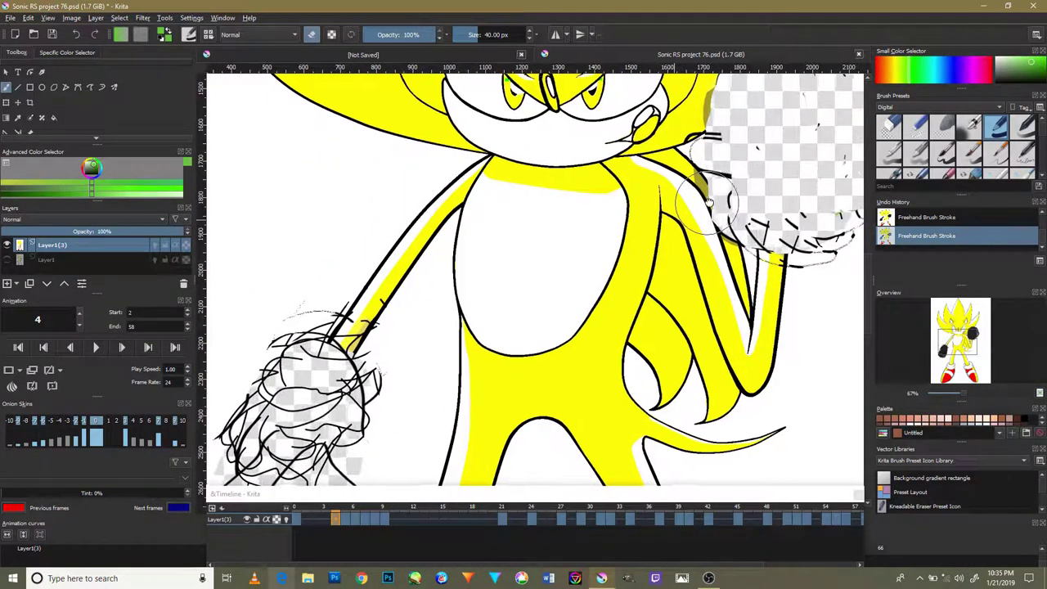
pyautogui.moveTo(352, 405)
pyautogui.mouseDown()
pyautogui.moveTo(319, 450)
pyautogui.moveTo(281, 454)
pyautogui.moveTo(319, 377)
pyautogui.moveTo(274, 417)
pyautogui.moveTo(241, 401)
pyautogui.moveTo(322, 444)
pyautogui.moveTo(360, 414)
pyautogui.moveTo(357, 399)
pyautogui.moveTo(381, 396)
pyautogui.mouseUp()
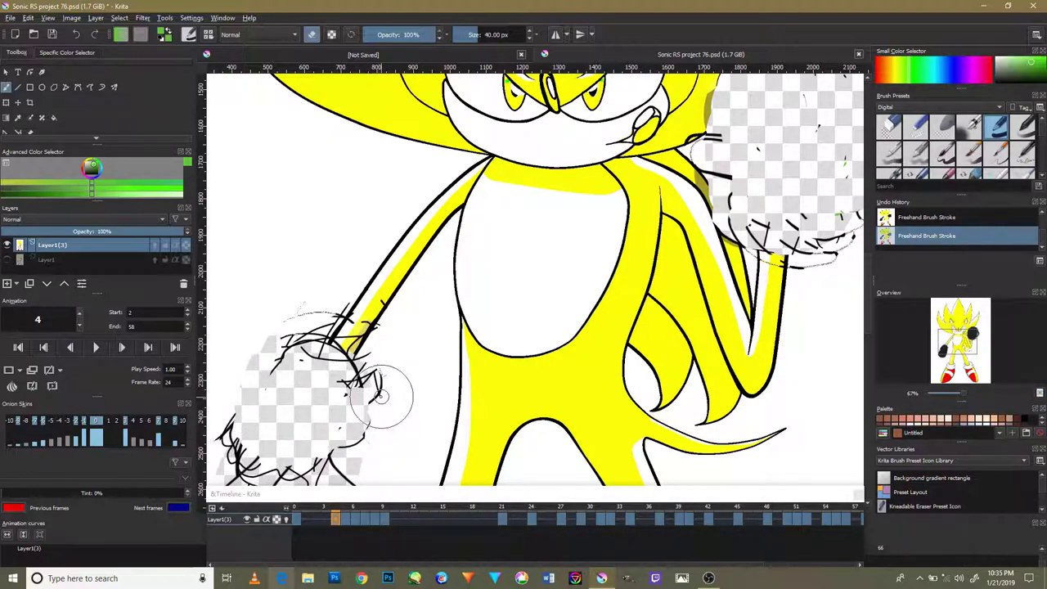
pyautogui.press('Right')
pyautogui.press('Right')
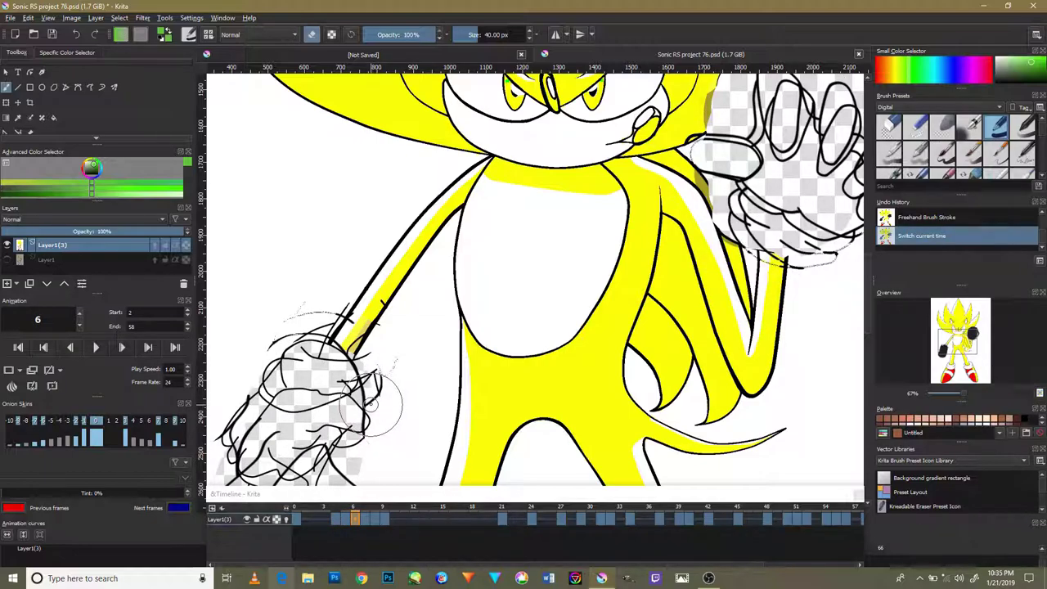
pyautogui.press('Right')
pyautogui.press('Right')
pyautogui.press('Right')
pyautogui.press('Right')
pyautogui.press('Right')
pyautogui.press('Right')
pyautogui.press('Right')
pyautogui.press('Right')
pyautogui.press('Right')
pyautogui.press('Right')
pyautogui.press('Right')
pyautogui.press('Right')
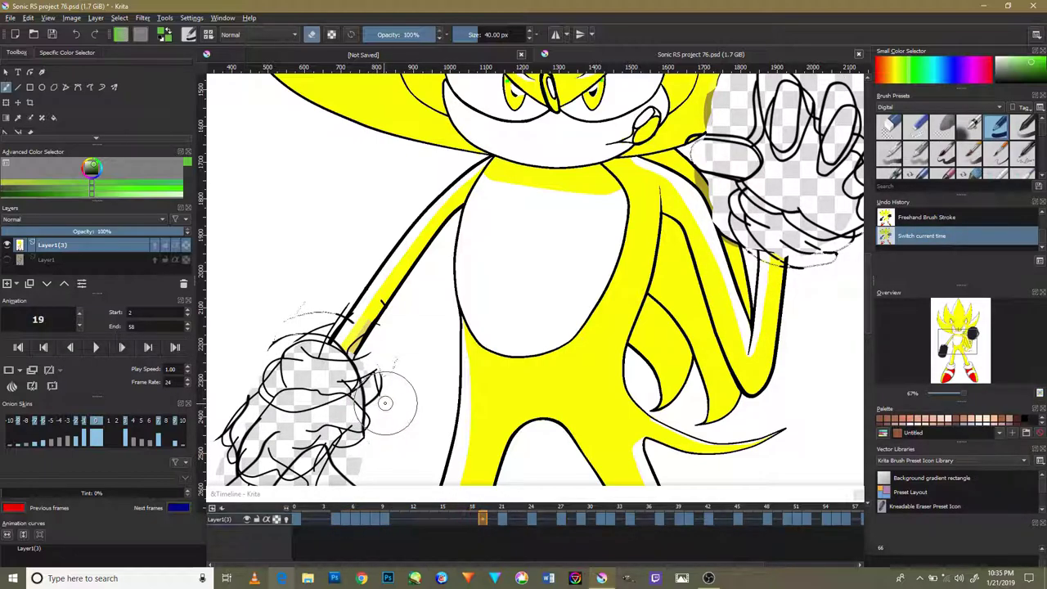
pyautogui.press('Right')
pyautogui.press('Right')
pyautogui.press('Right')
pyautogui.press('Right')
pyautogui.press('Right')
pyautogui.press('Right')
pyautogui.press('Right')
pyautogui.press('Right')
pyautogui.press('Right')
pyautogui.press('Right')
pyautogui.press('Right')
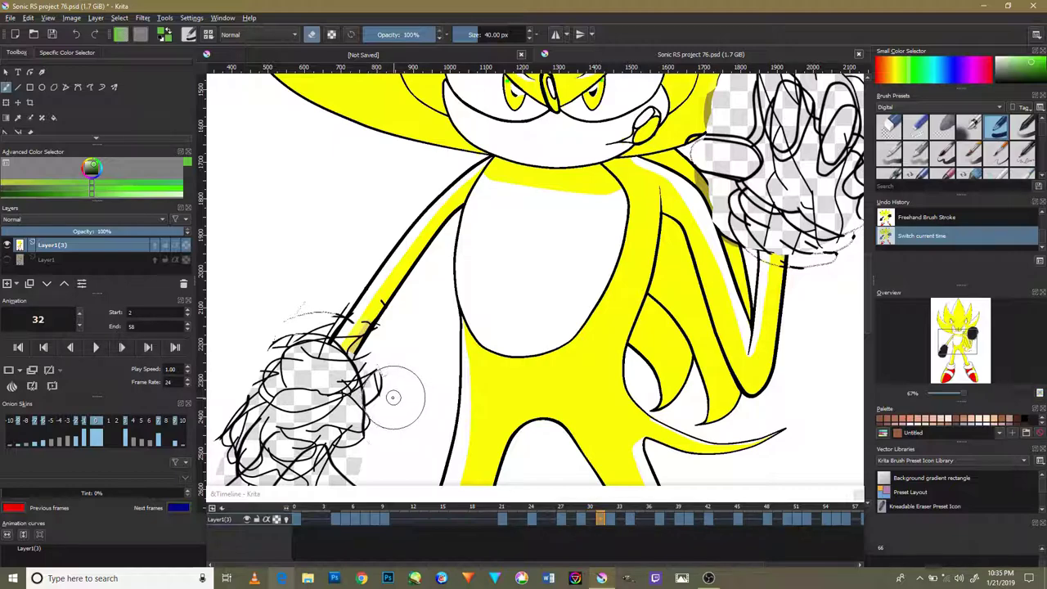
pyautogui.press('Right')
pyautogui.press('Right')
pyautogui.press('Right')
pyautogui.press('Right')
pyautogui.press('Right')
pyautogui.press('Right')
pyautogui.press('Right')
pyautogui.press('Right')
pyautogui.press('Right')
pyautogui.press('Right')
pyautogui.press('Right')
pyautogui.press('Right')
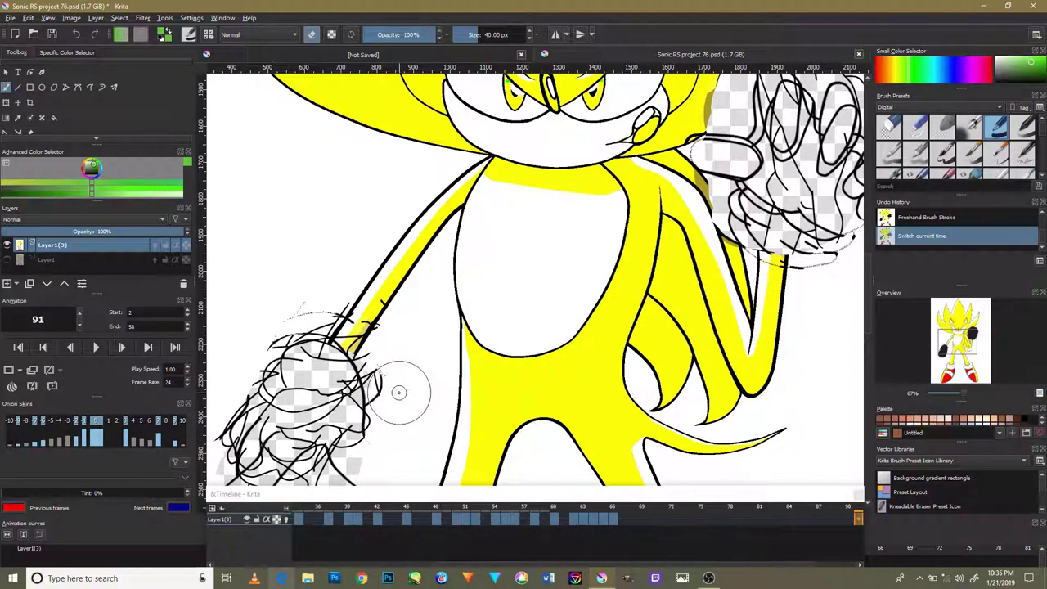
pyautogui.press('Left')
pyautogui.press('Left')
pyautogui.press('Left')
pyautogui.press('Left')
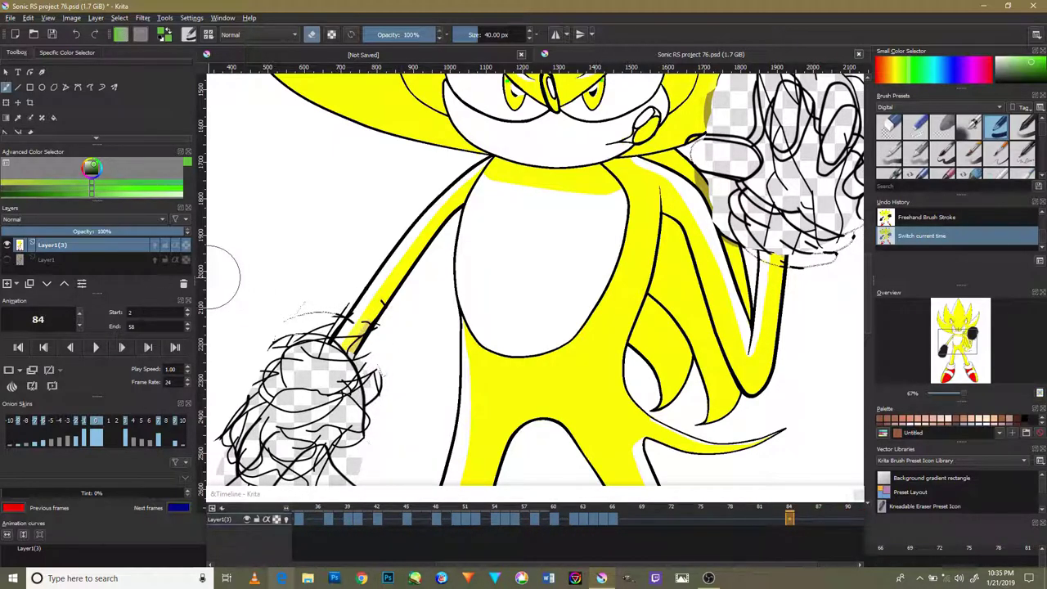
# Step: Set the animation End frame to 66 and play it through once to review
pyautogui.doubleClick(131, 326)
pyautogui.write('66')
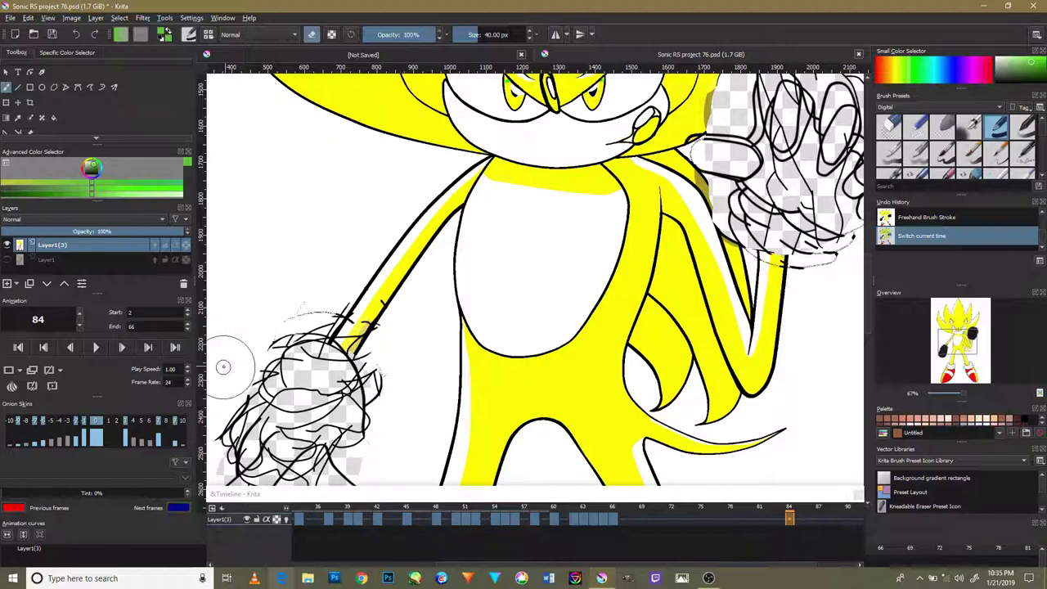
pyautogui.click(100, 348)
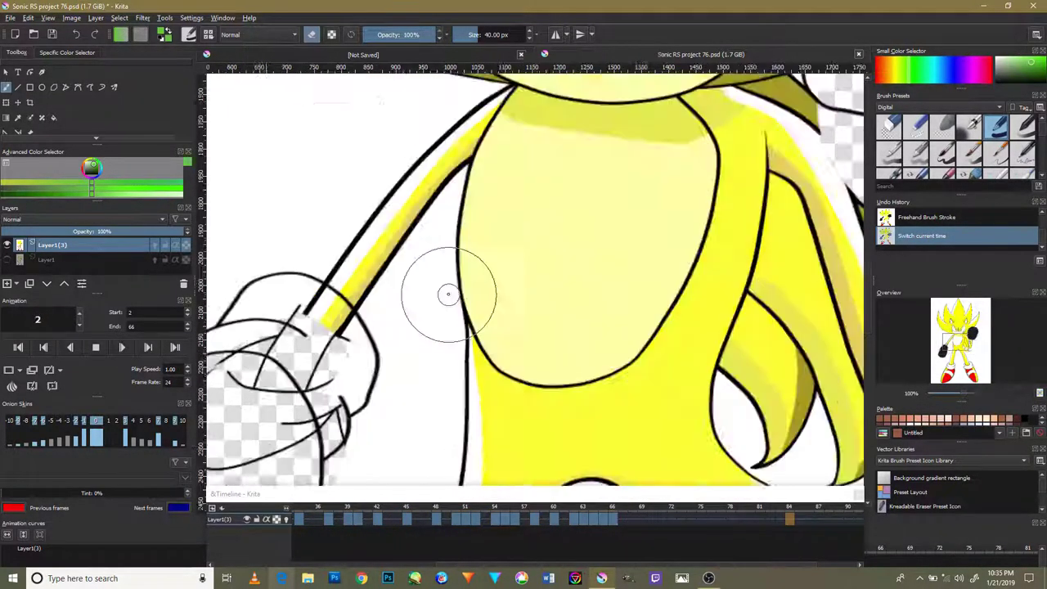
pyautogui.scroll(-1, 449, 297)
pyautogui.scroll(-1, 449, 297)
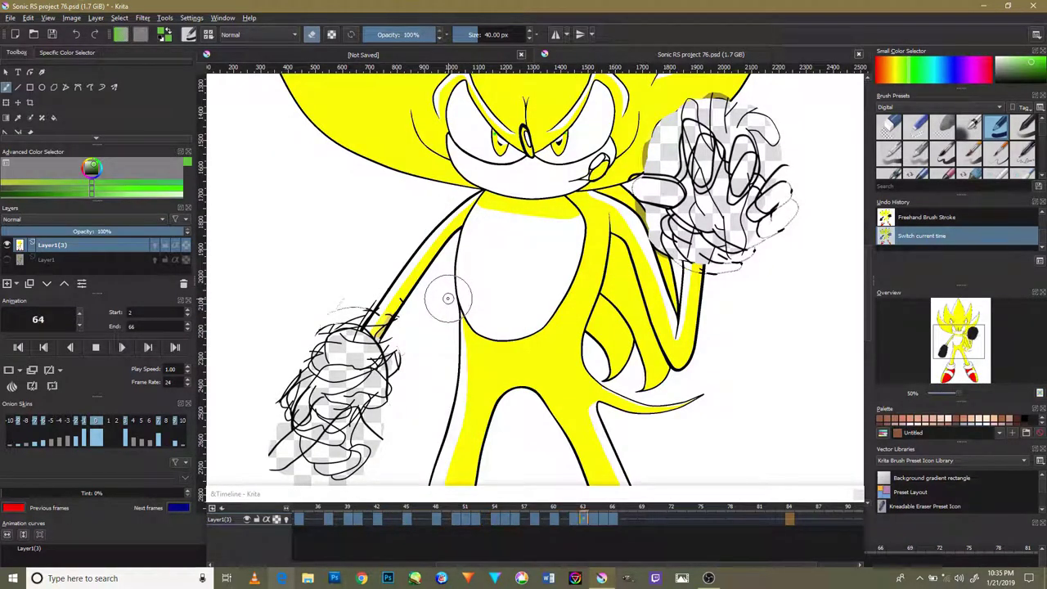
pyautogui.scroll(1, 447, 303)
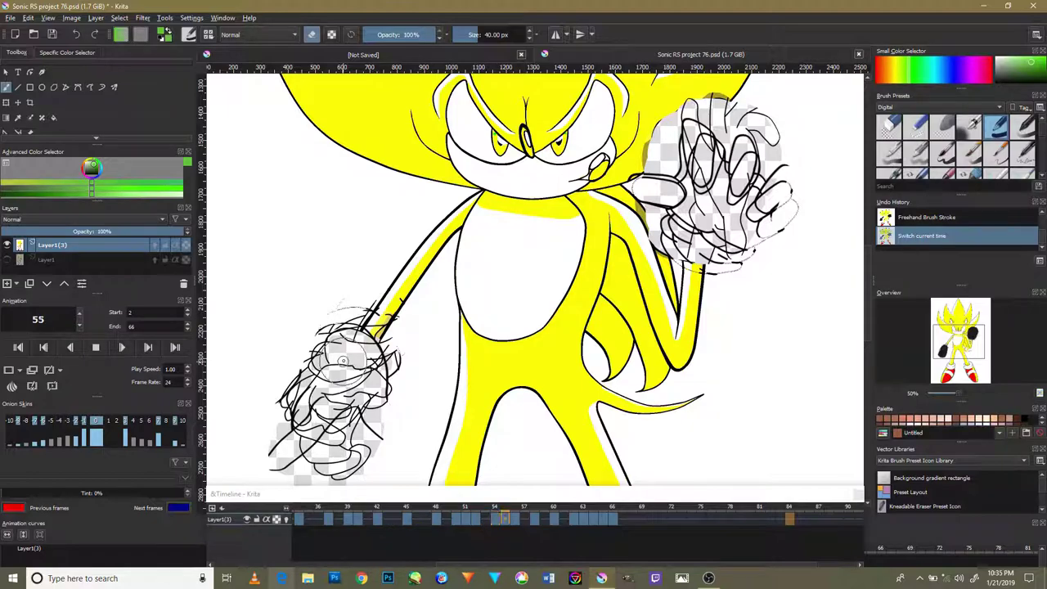
pyautogui.click(96, 347)
pyautogui.scroll(2, 313, 257)
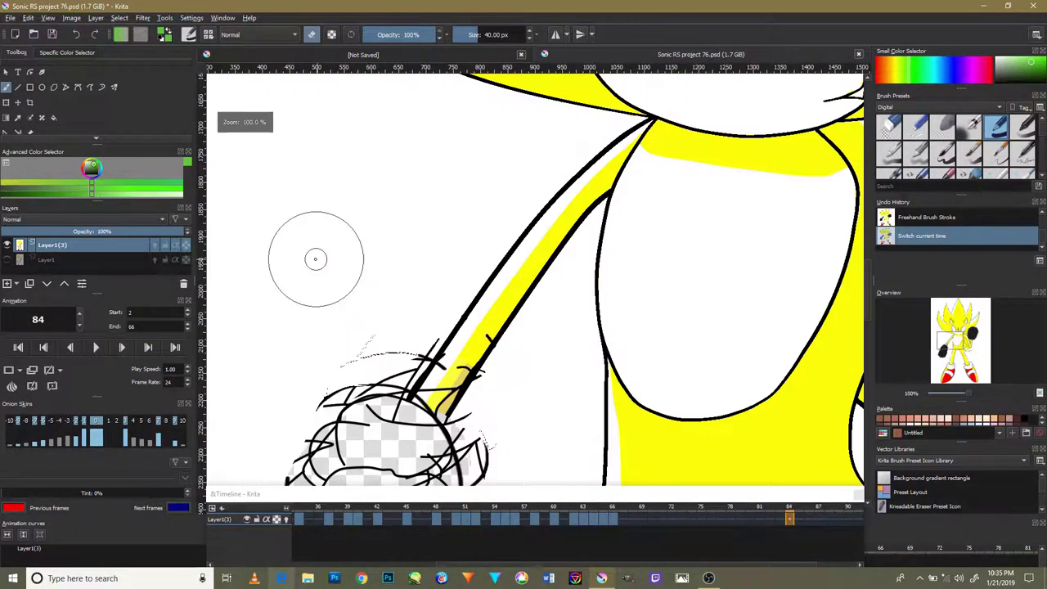
pyautogui.scroll(-4, 315, 258)
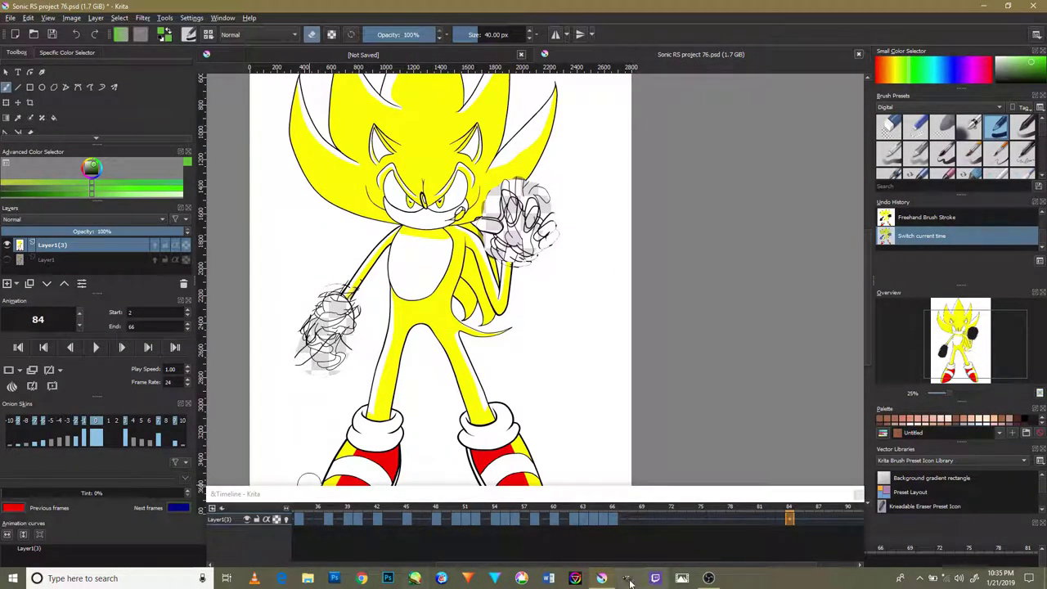
# Step: Briefly bring up the screen recorder, then return to the drawing
pyautogui.click(709, 579)
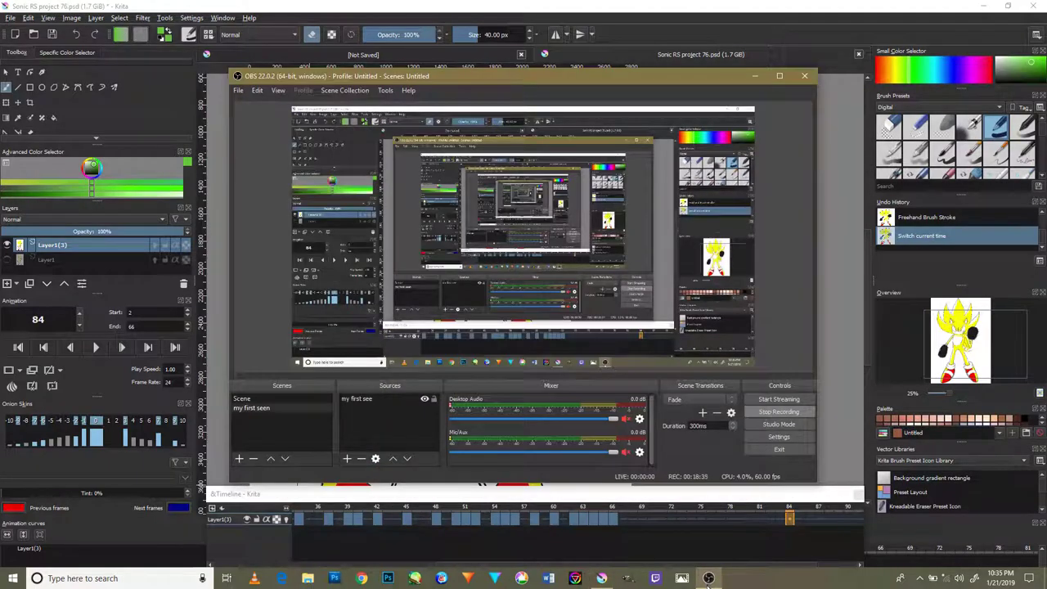
pyautogui.click(708, 579)
pyautogui.scroll(2, 544, 354)
pyautogui.scroll(-2, 544, 353)
# Step: Add a small eraser touch-up by the raised hand at frame 84, then open the File menu
pyautogui.scroll(3, 544, 353)
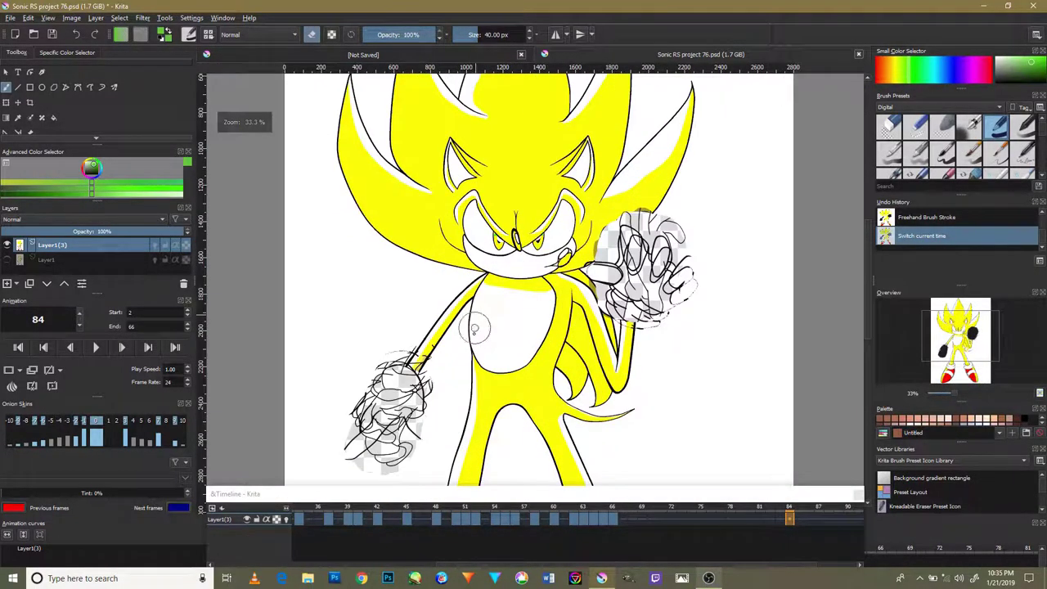
pyautogui.scroll(-1, 544, 353)
pyautogui.scroll(-2, 544, 354)
pyautogui.scroll(1, 531, 342)
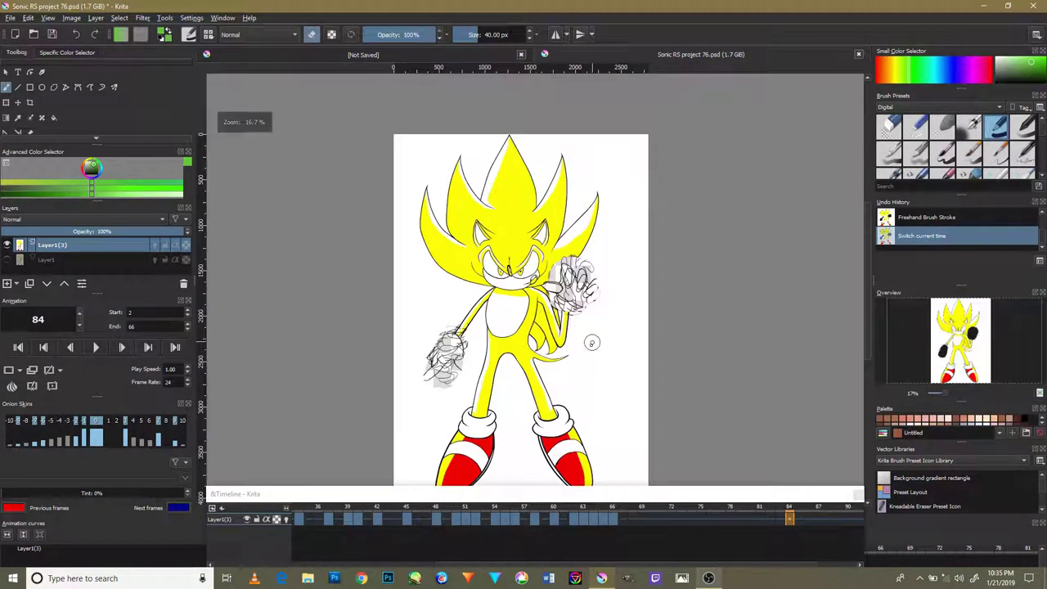
pyautogui.scroll(1, 573, 344)
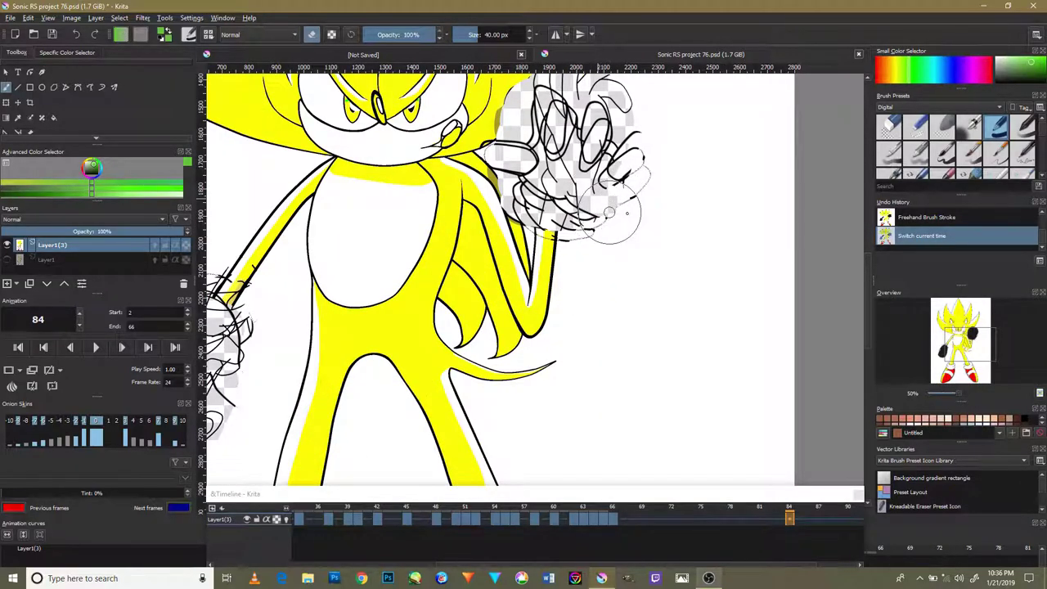
pyautogui.moveTo(622, 207); pyautogui.dragTo(610, 214)
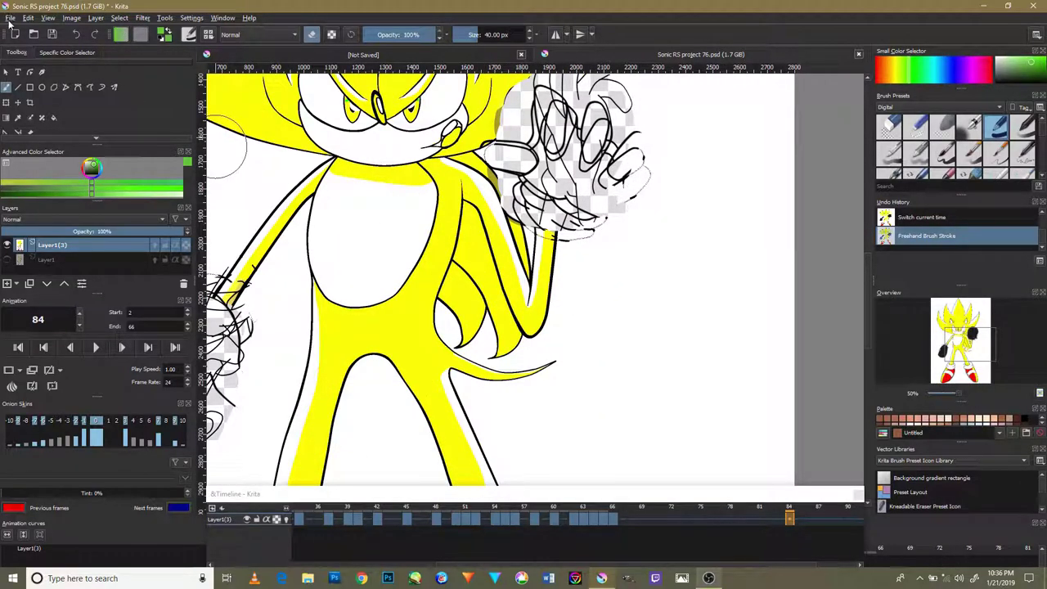
pyautogui.click(10, 17)
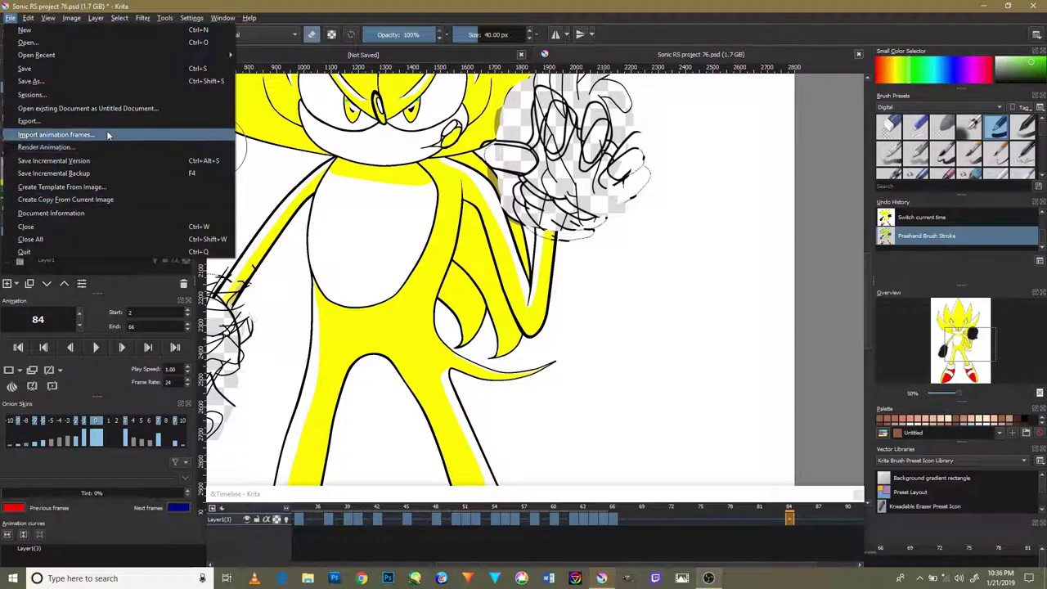
# Step: In Render Animation, set the video location to 'Sonic RS project AB.mp4'
pyautogui.click(109, 147)
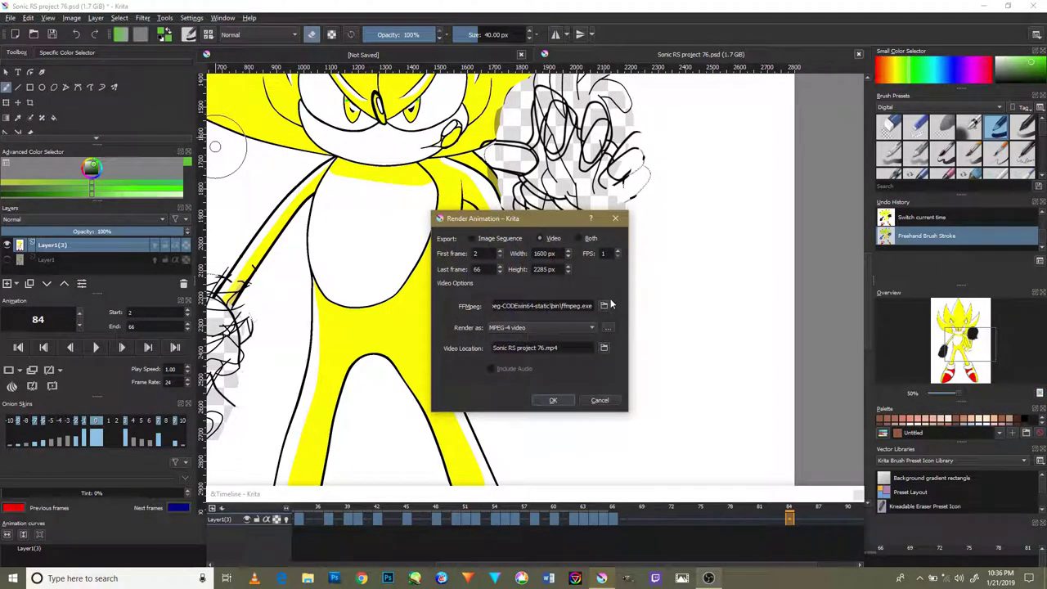
pyautogui.click(604, 347)
pyautogui.click(493, 513)
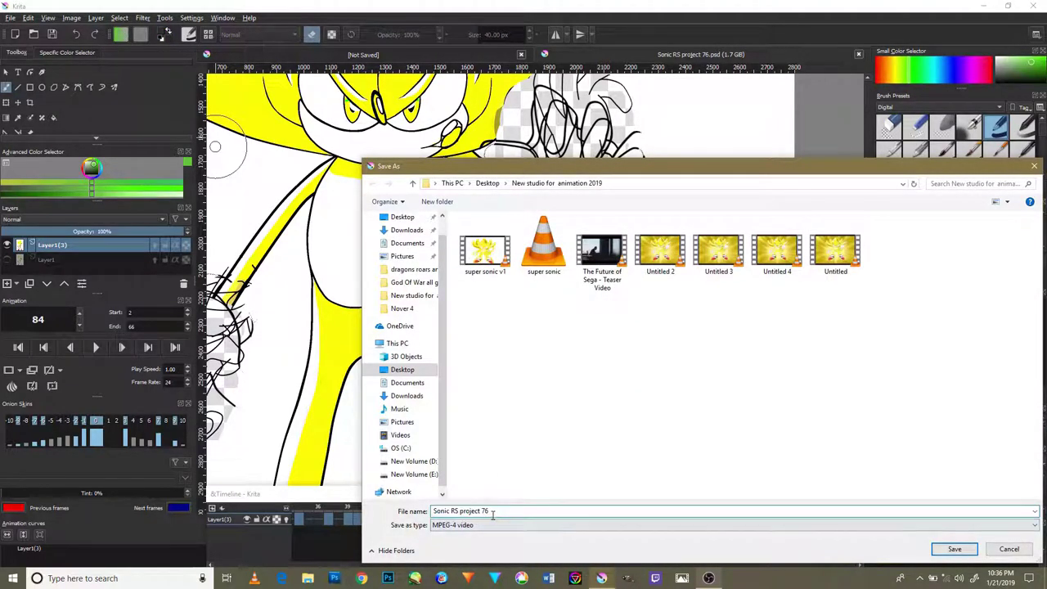
pyautogui.press('BackSpace')
pyautogui.press('BackSpace')
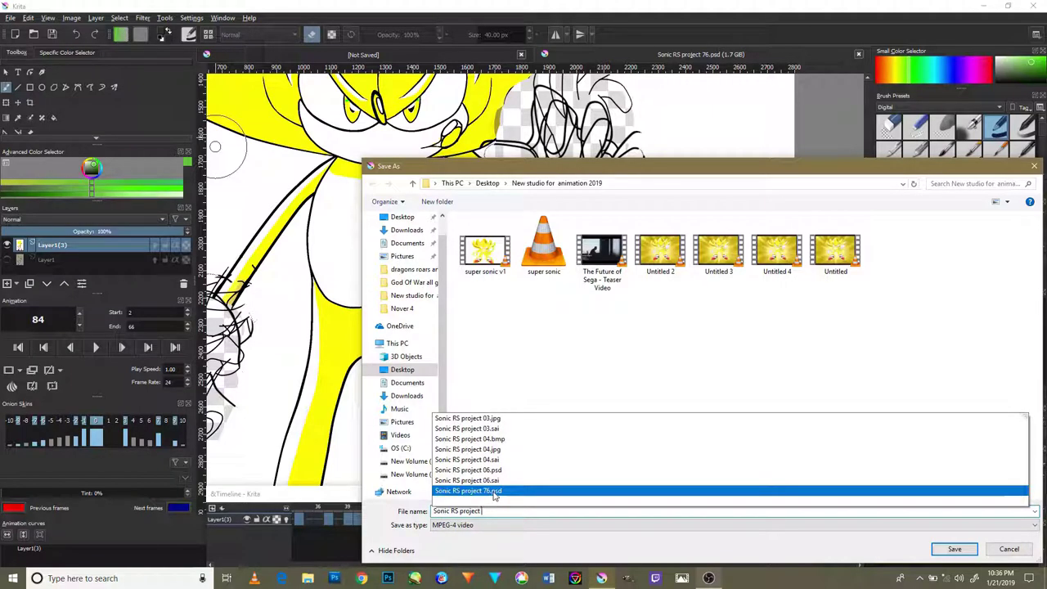
pyautogui.write('AB')
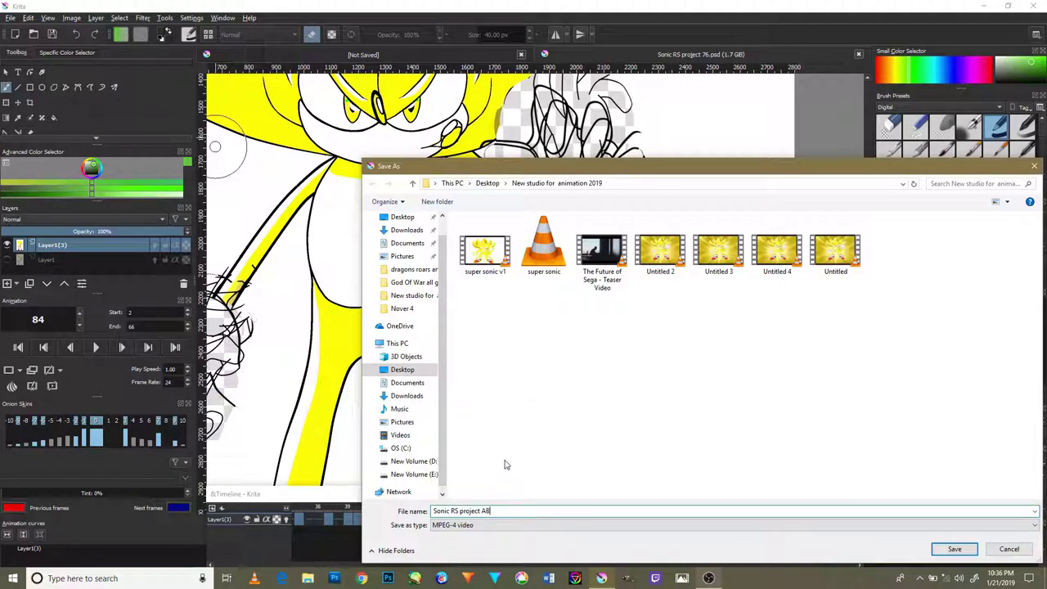
pyautogui.click(953, 549)
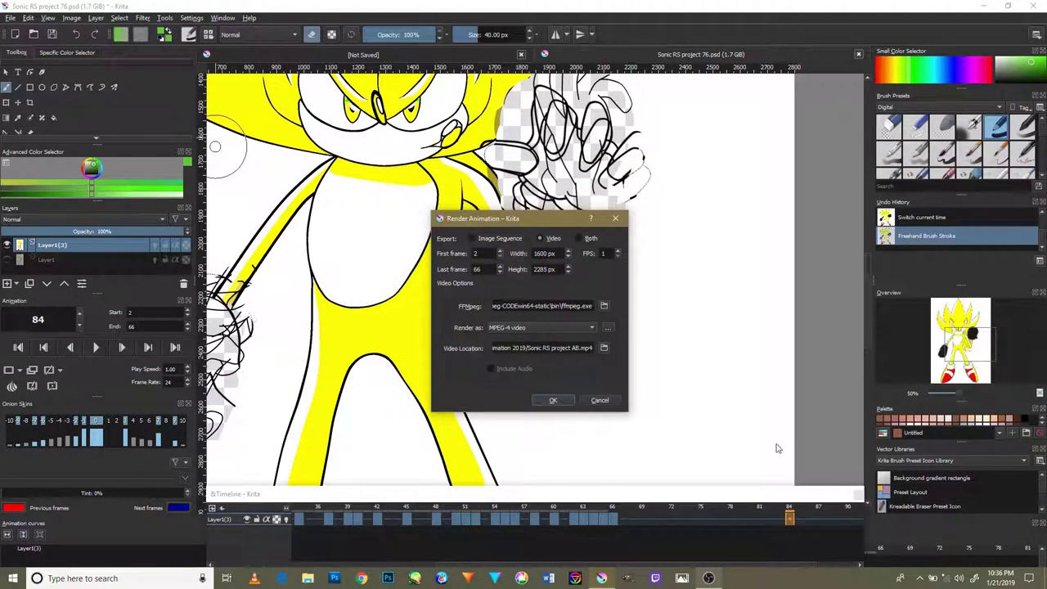
# Step: Render frames 2–66 to MPEG-4 with default encoding options, then bring OBS forward
pyautogui.click(606, 307)
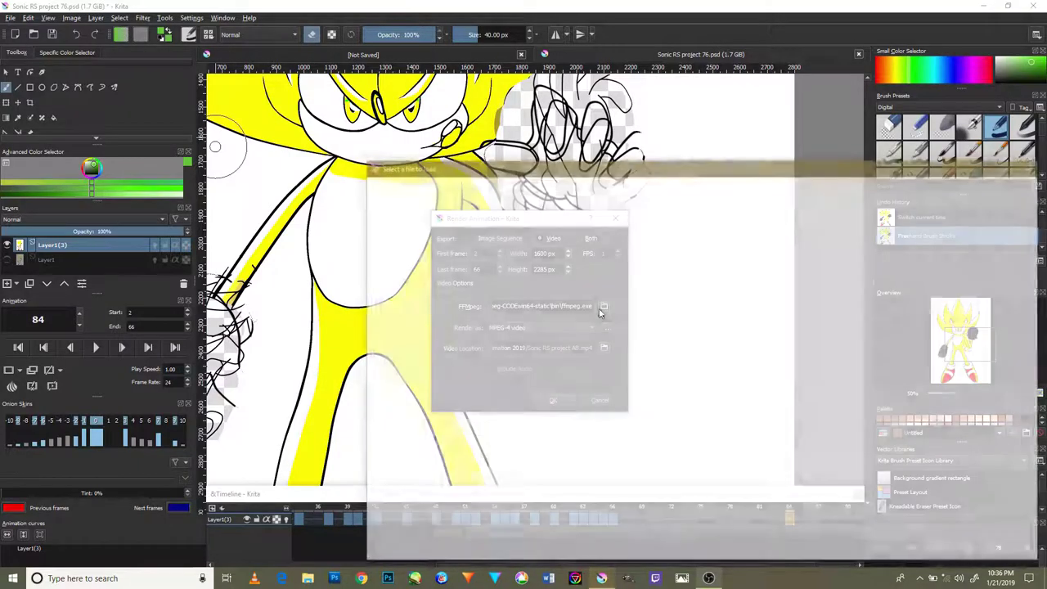
pyautogui.press('Escape')
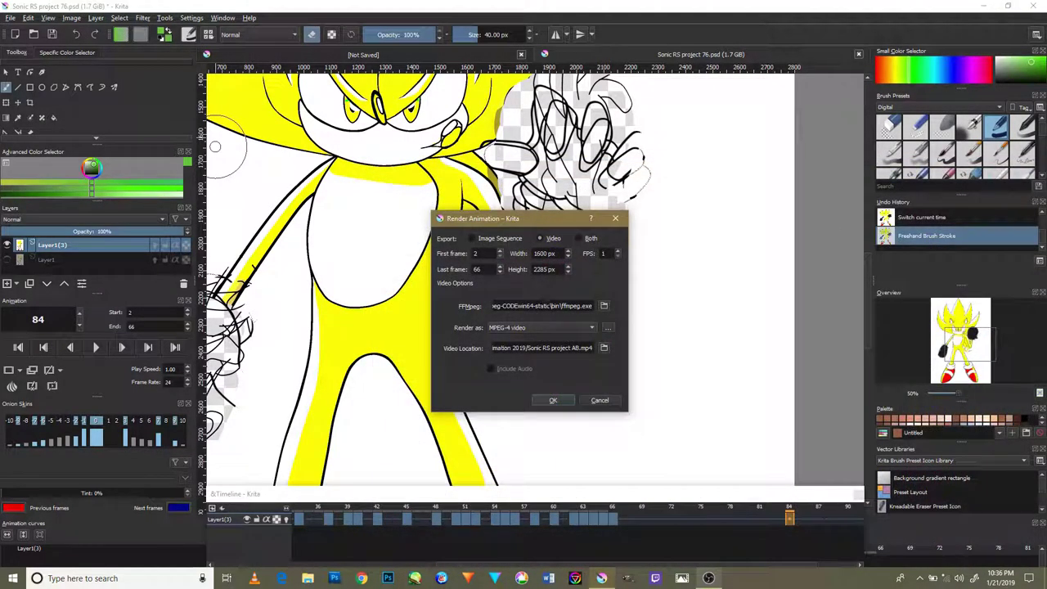
pyautogui.click(607, 327)
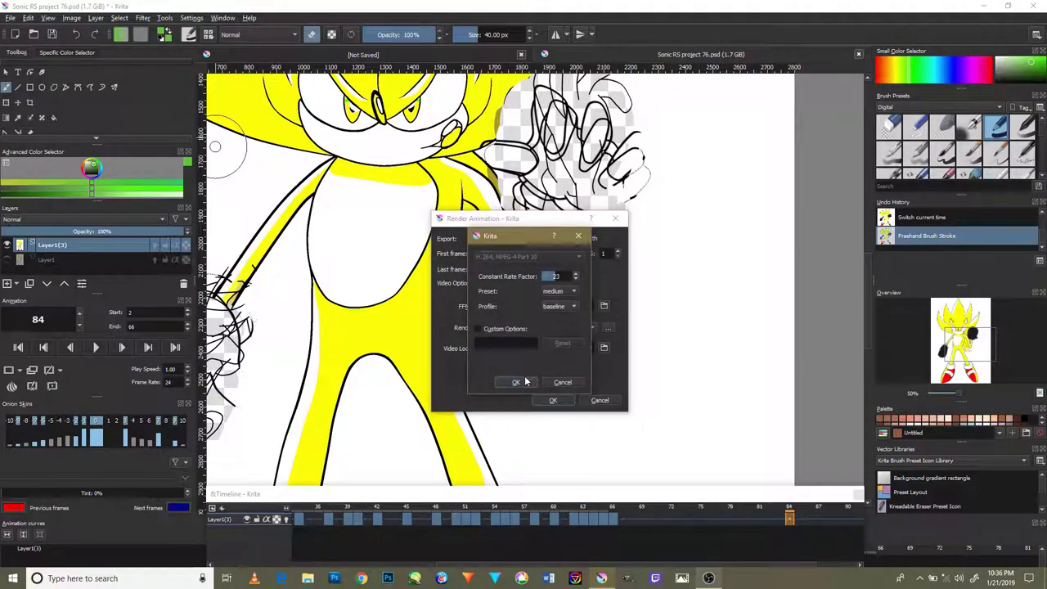
pyautogui.click(529, 381)
pyautogui.click(553, 400)
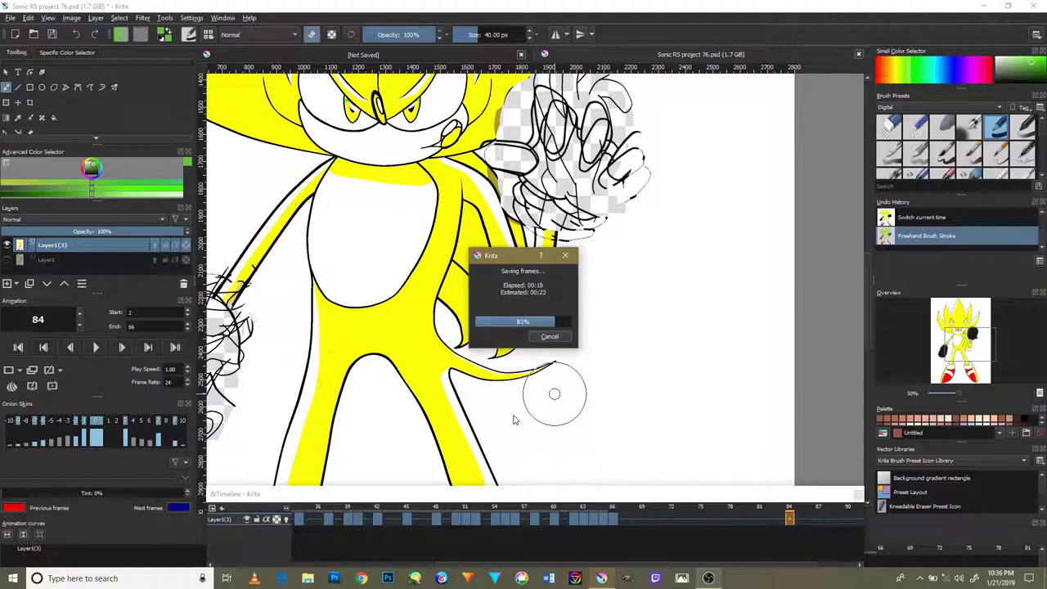
pyautogui.click(710, 578)
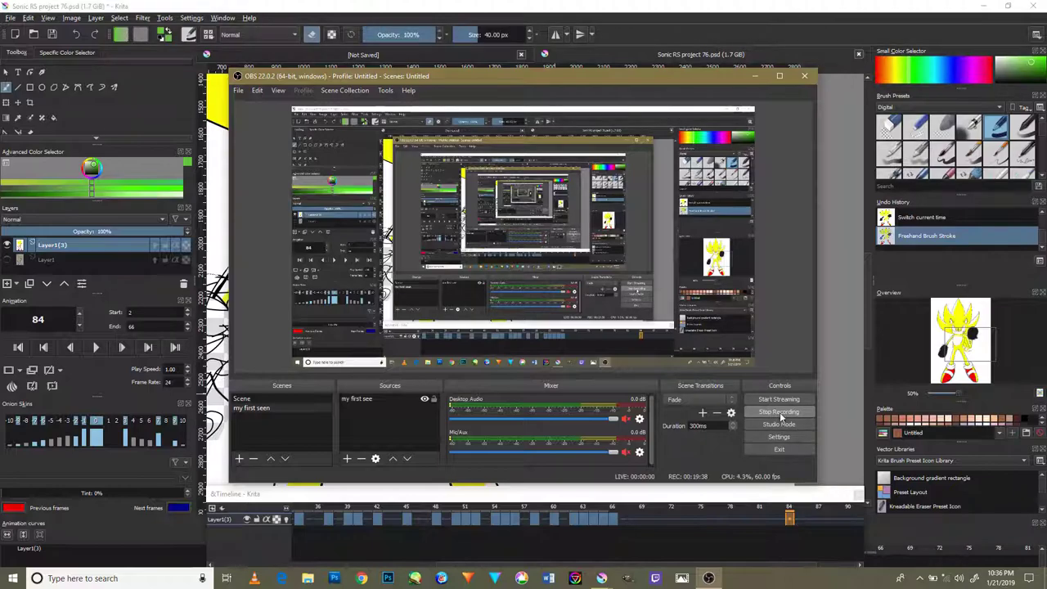